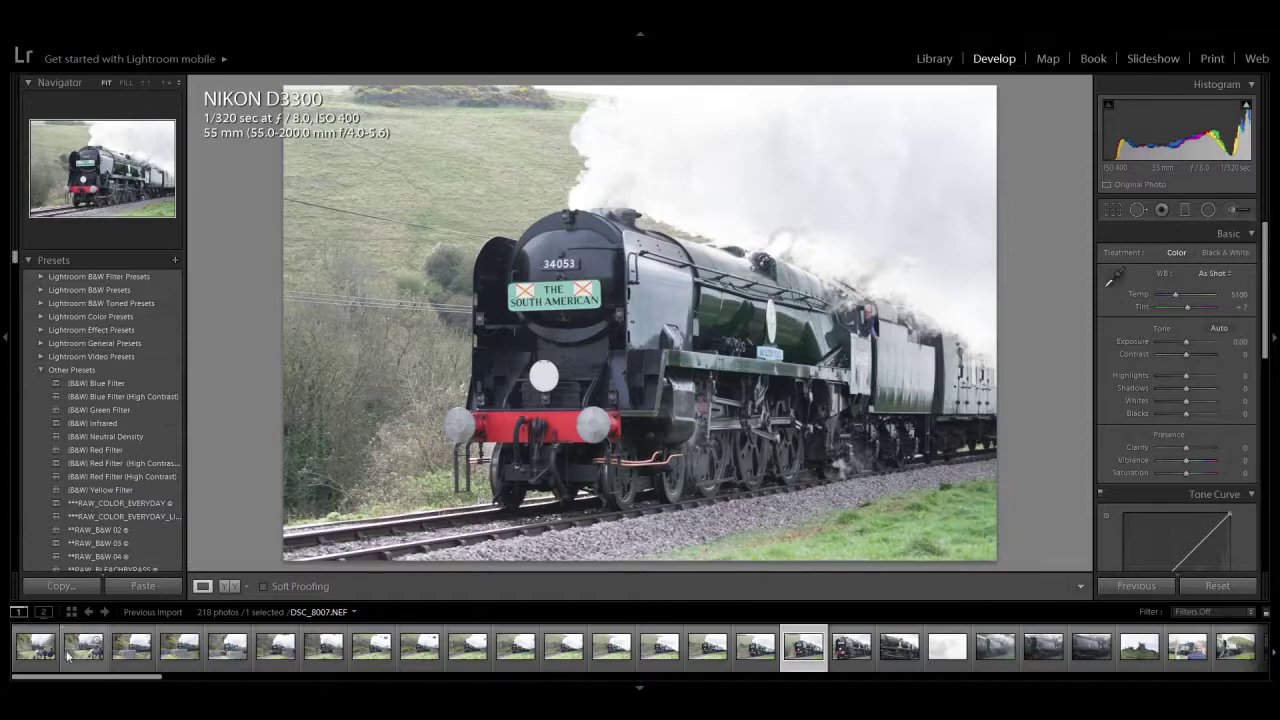
Step: On photo DSC_8006, set Clarity to +45, Highlights to -100, Shadows to -17, Blacks to -24 and Contrast to -5
left_click(33, 662)
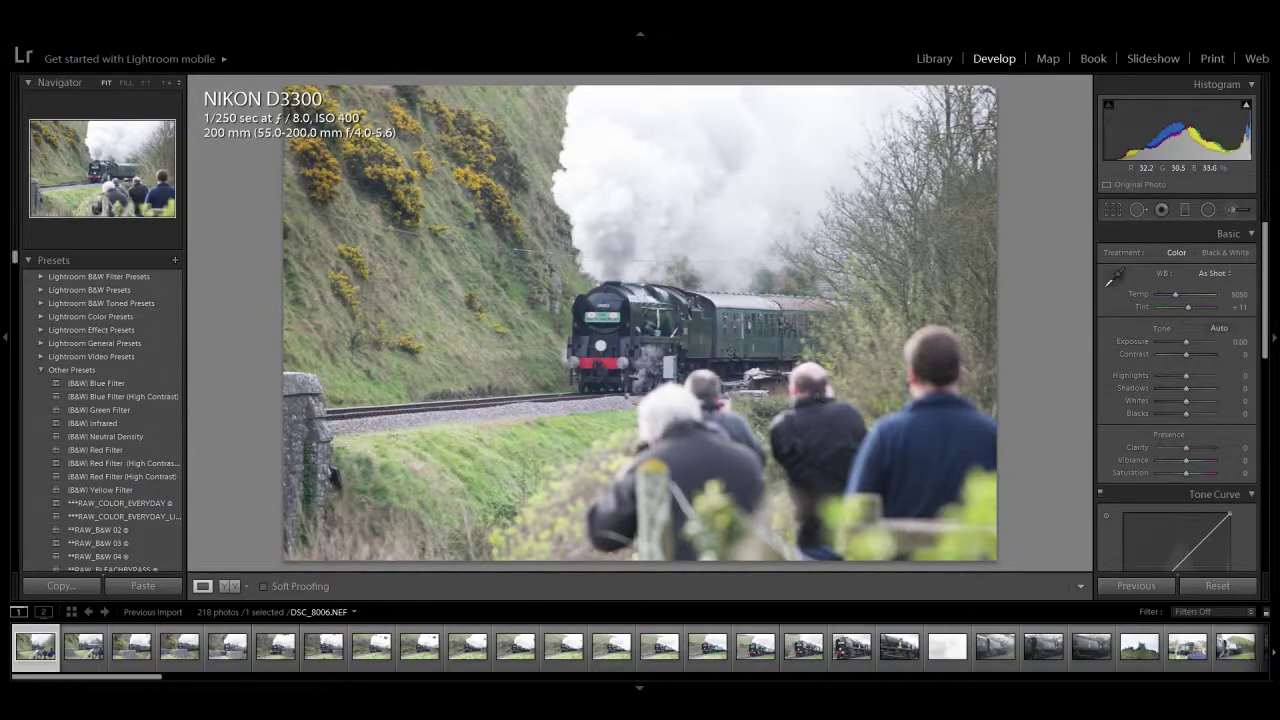
left_click_drag(1187, 448, 1201, 452)
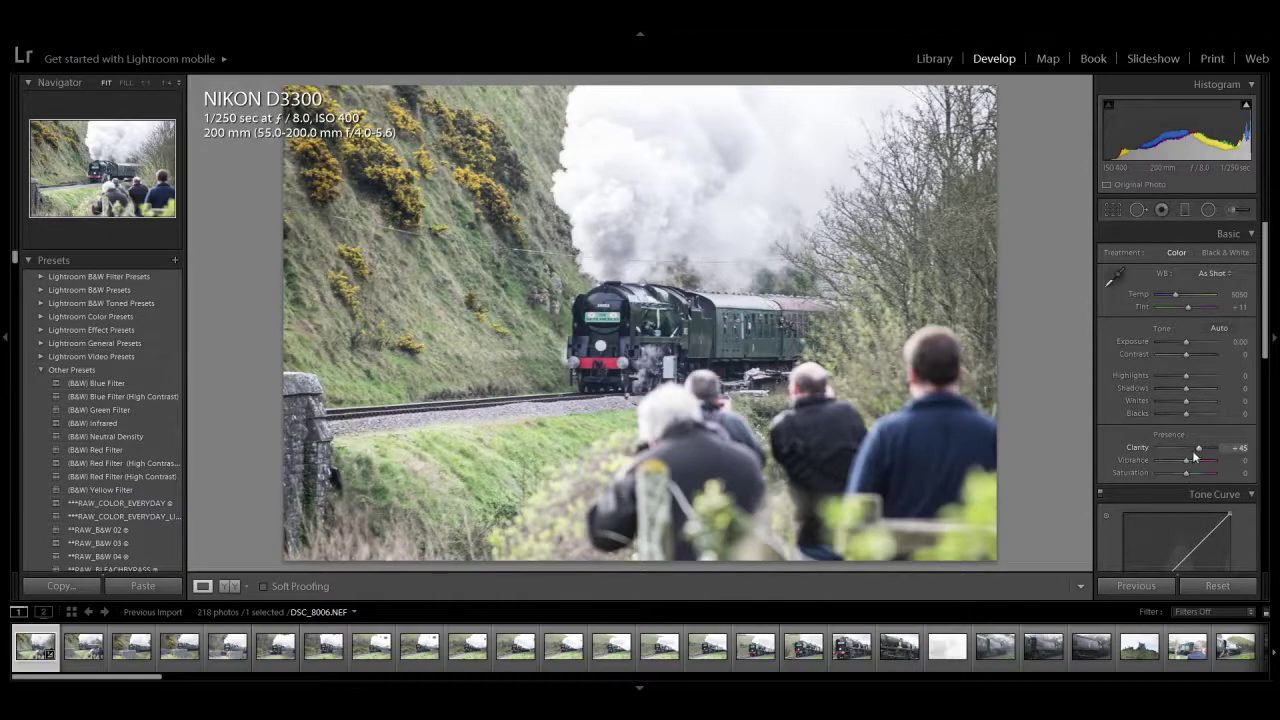
left_click_drag(1187, 380, 1122, 382)
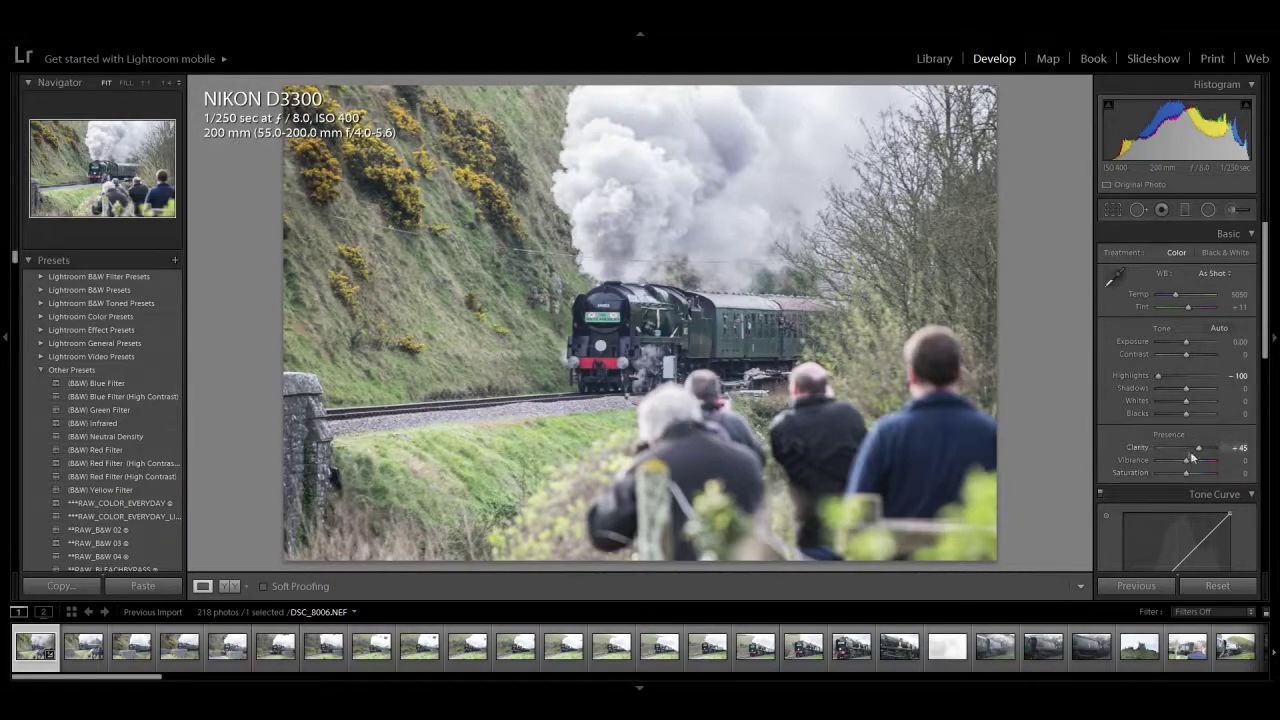
left_click_drag(1183, 413, 1180, 390)
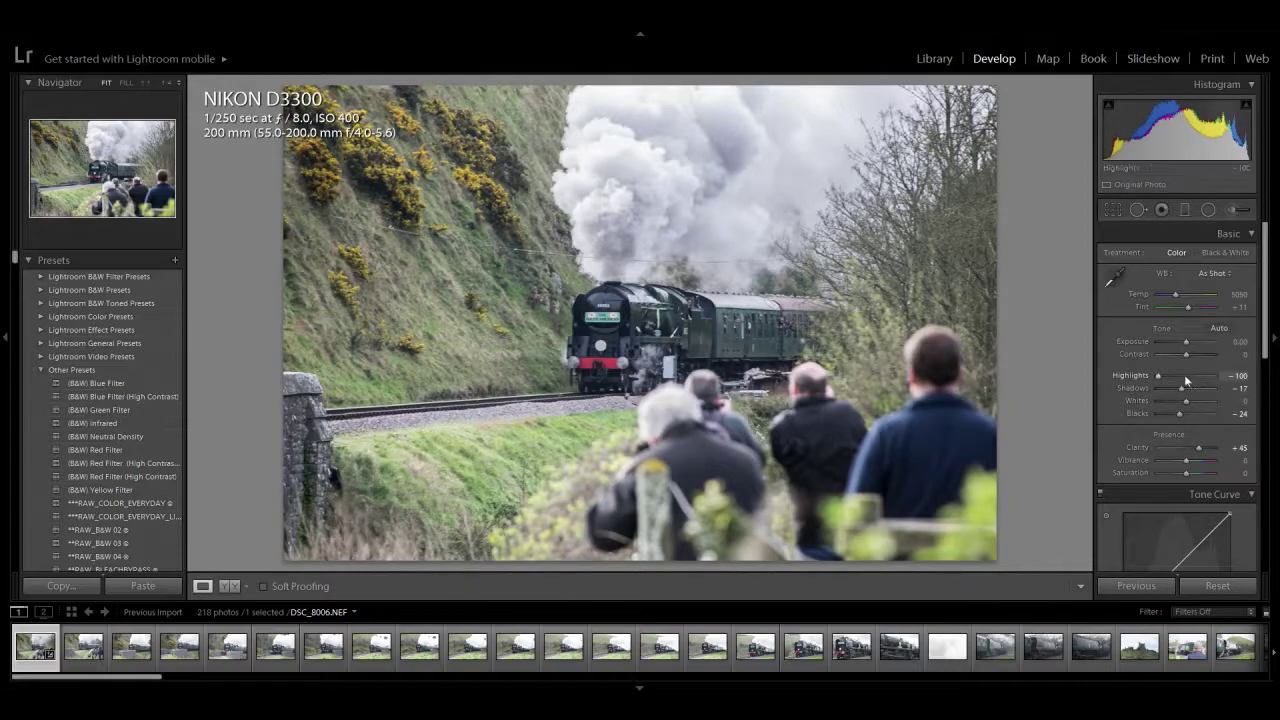
mouse_move(1183, 356)
left_mouse_down()
mouse_move(1161, 360)
mouse_move(1184, 362)
left_mouse_up()
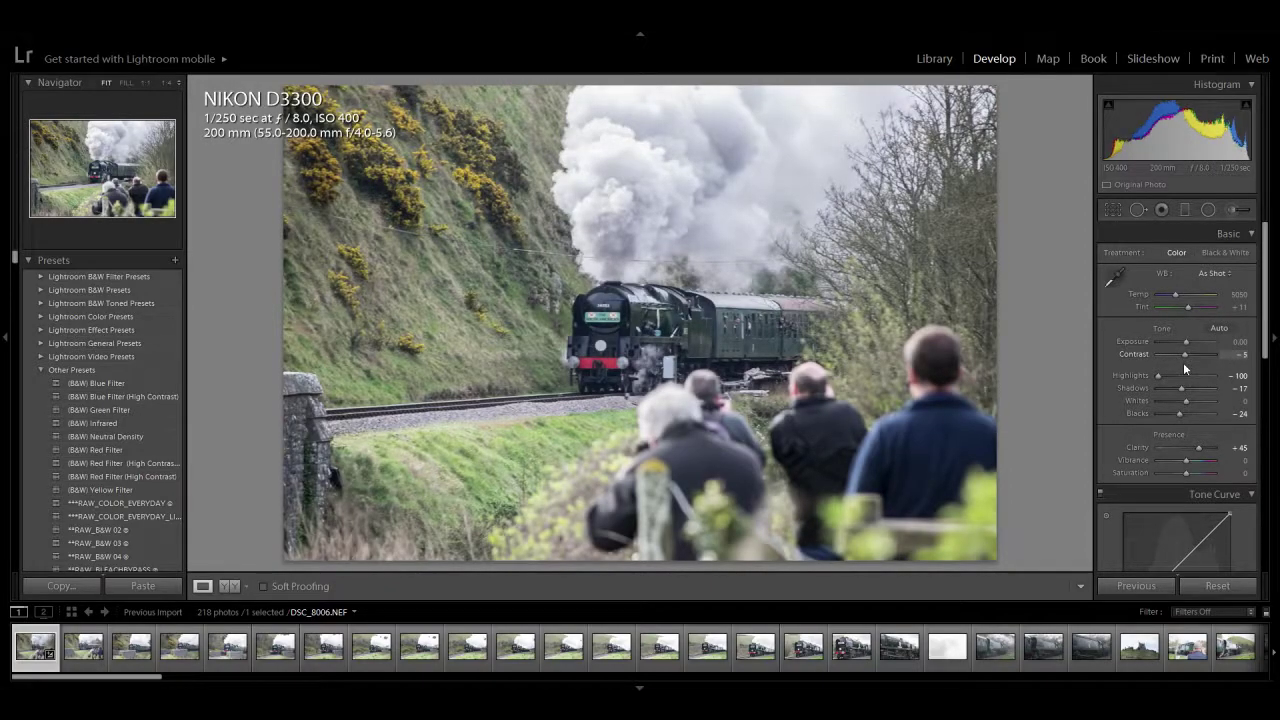
Step: Convert DSC_8006 to black and white and set its sharpening amount to 70
left_click(1217, 253)
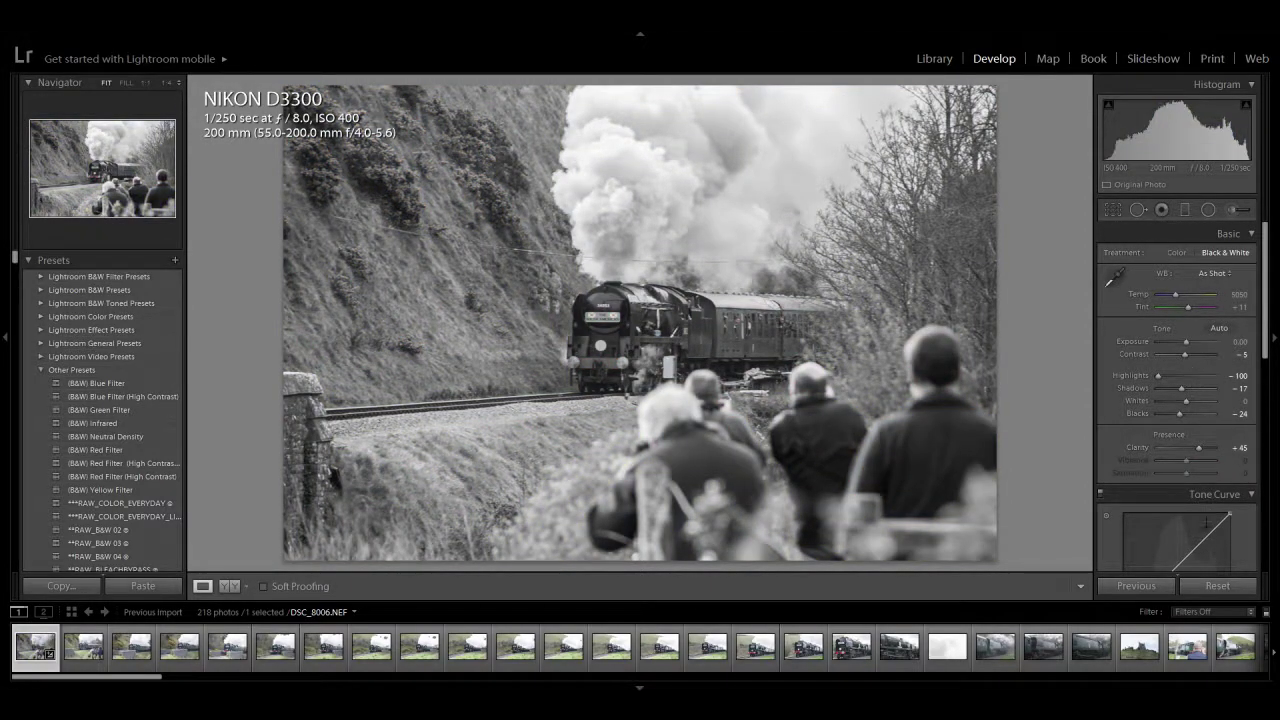
left_click(1247, 500)
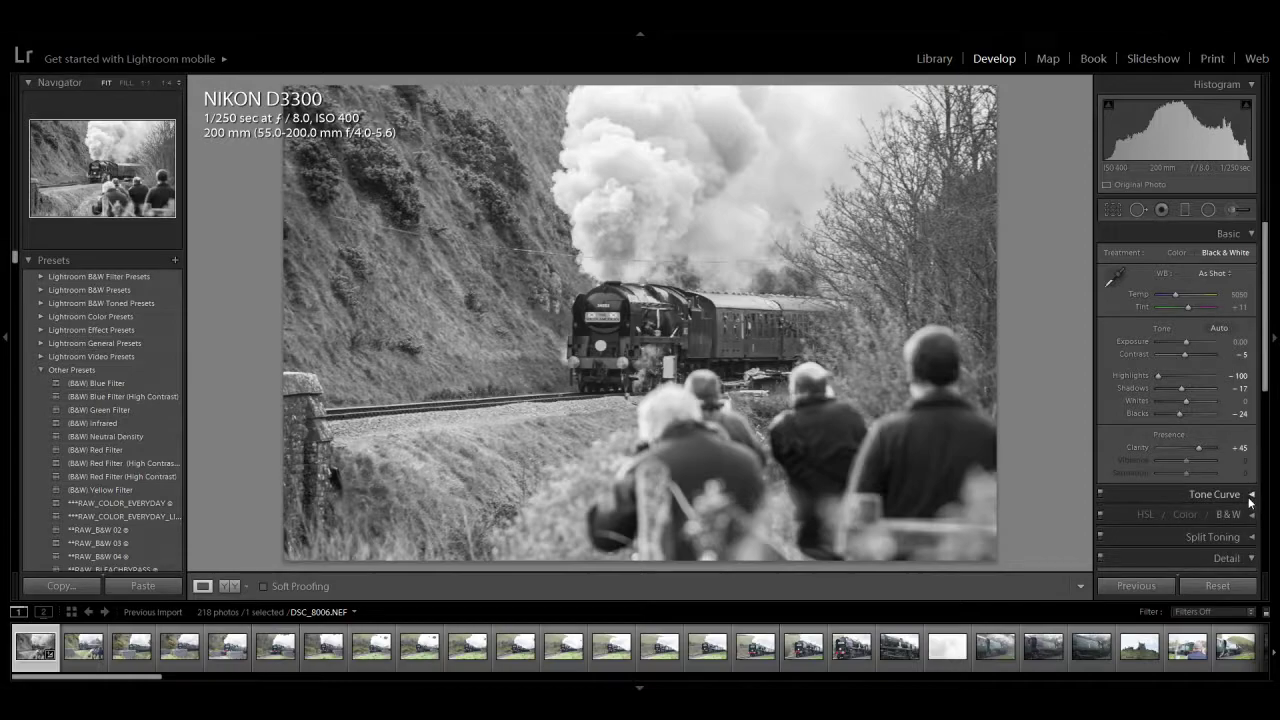
left_click(1247, 558)
scroll(1210, 480, "down", 5)
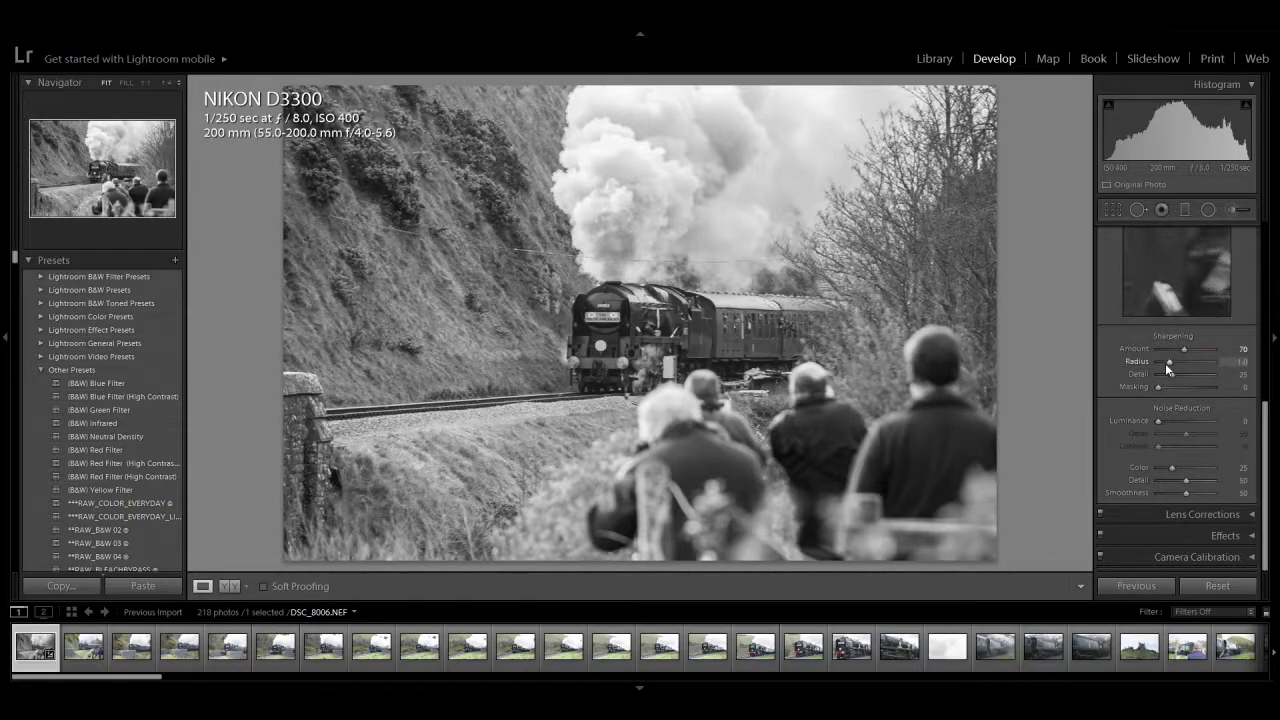
Step: Remove the first five photos, DSC_8006 through DSC_8010, from the catalog without deleting them from disk
key("Delete")
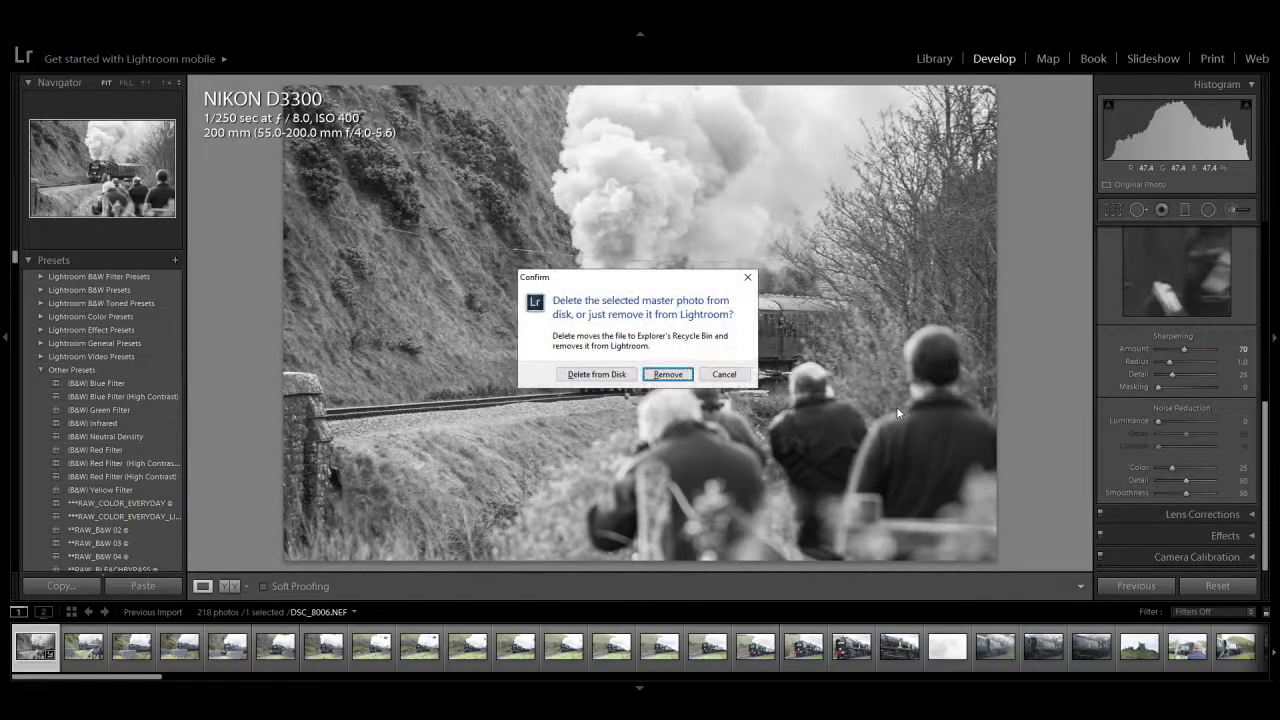
key("Return")
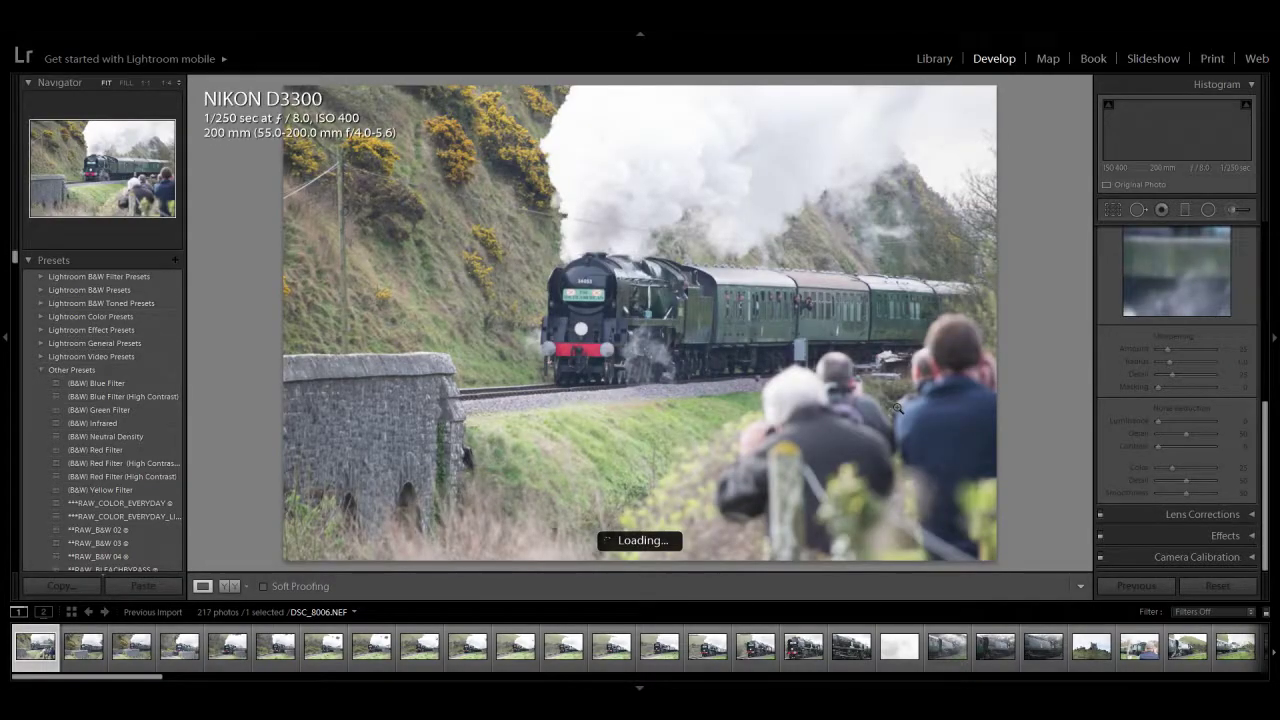
key("Delete")
key("Return")
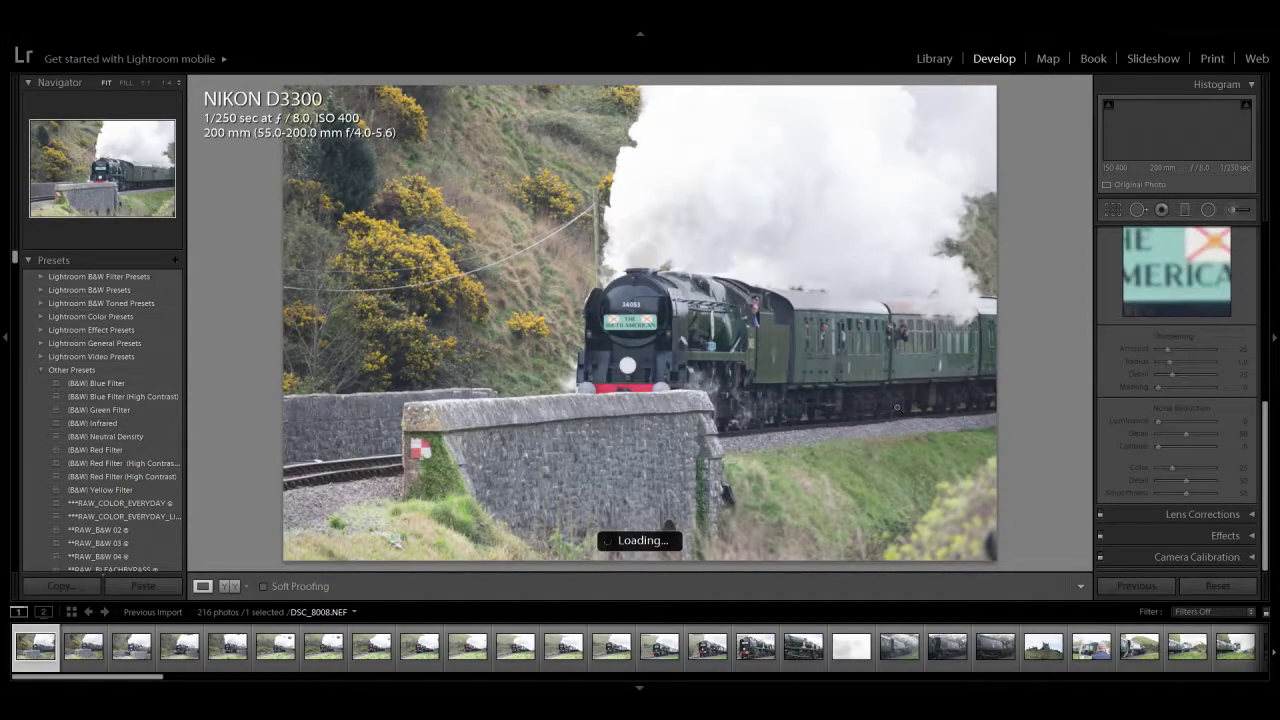
key("Delete")
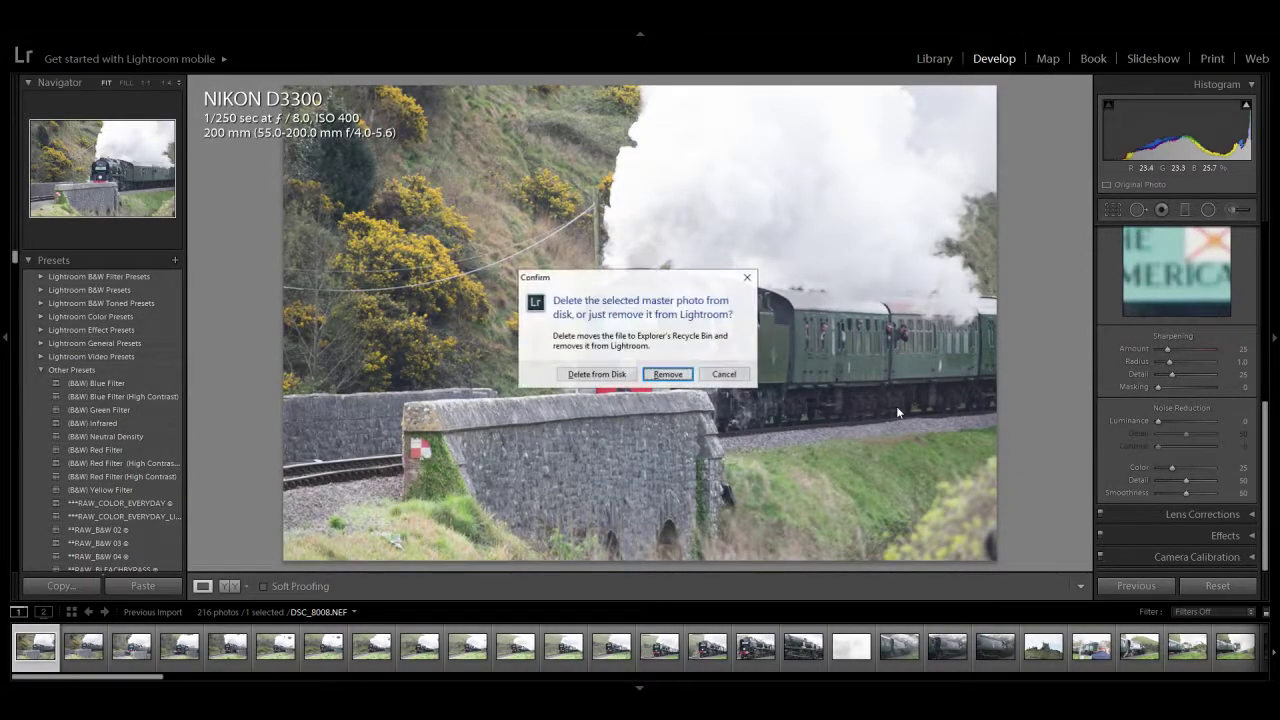
key("Return")
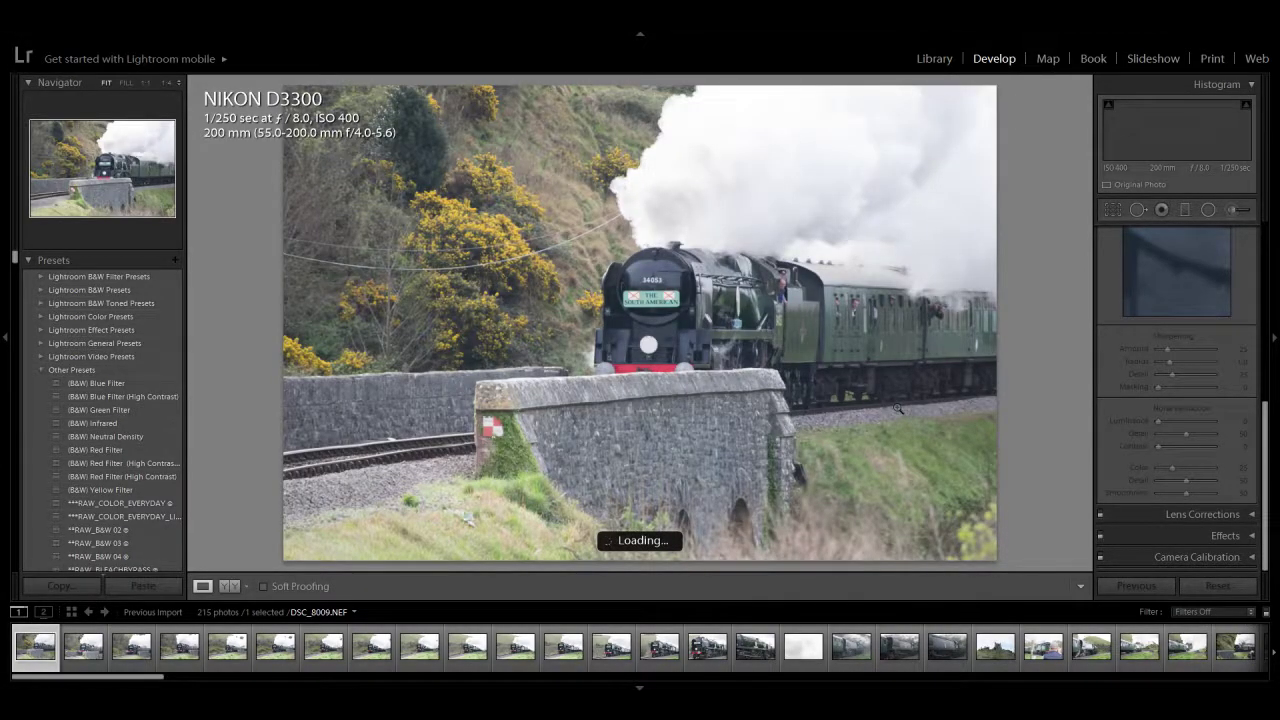
key("Right")
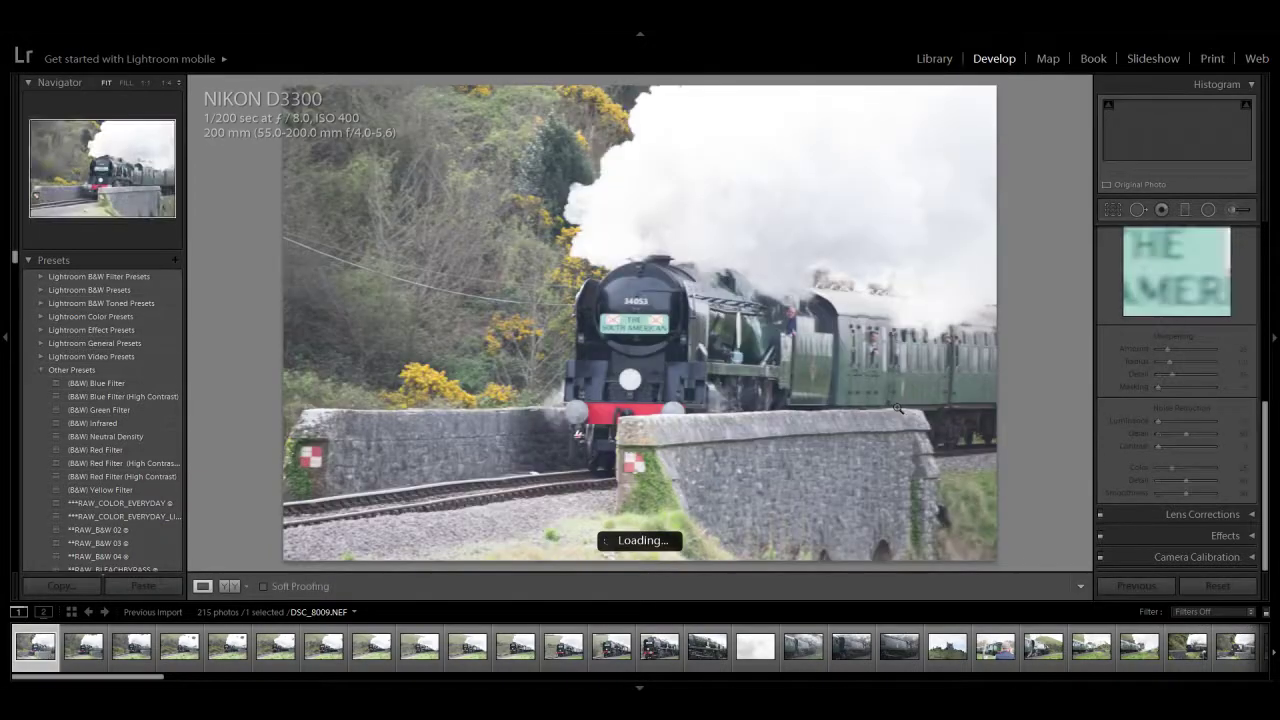
key("Delete")
key("Return")
key("Return")
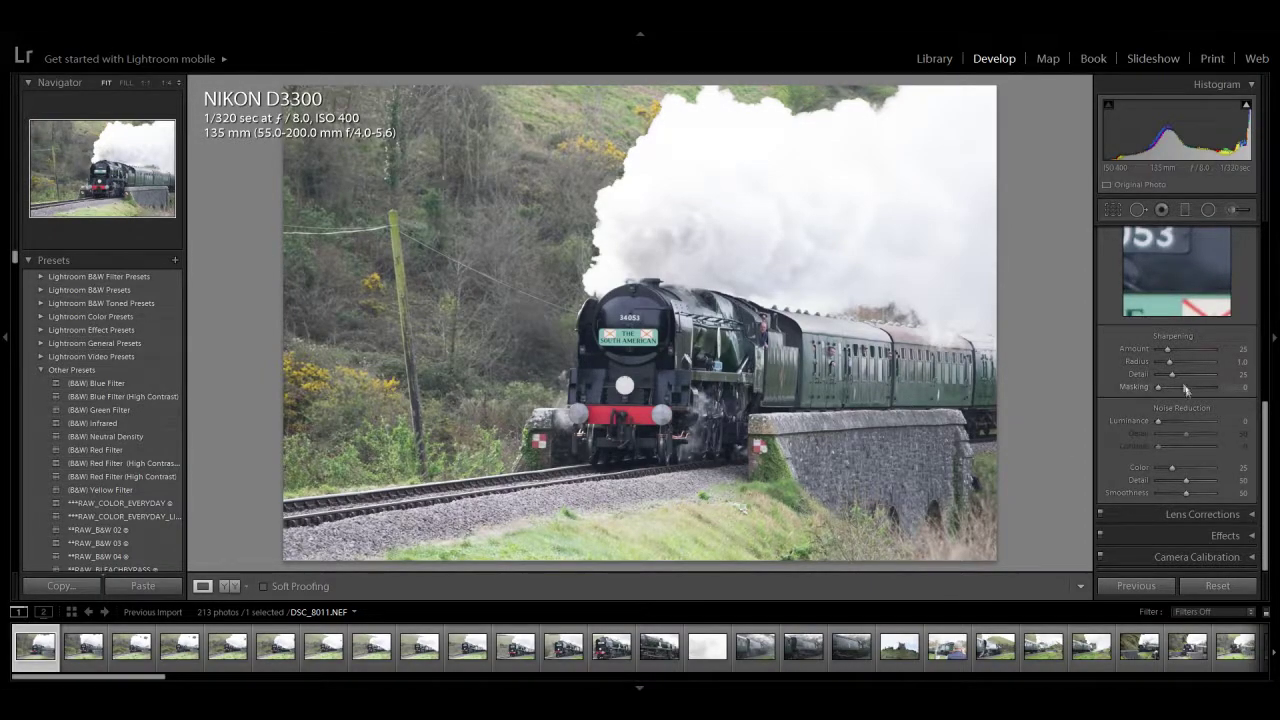
Step: Set DSC_8011's Exposure to -0.24, Contrast to -2, Highlights to -100, Shadows to -14, Whites to -50, Blacks to -19 and Clarity to +60
scroll(1247, 388, "up", 3)
scroll(1247, 388, "up", 4)
left_click_drag(1187, 332, 1185, 336)
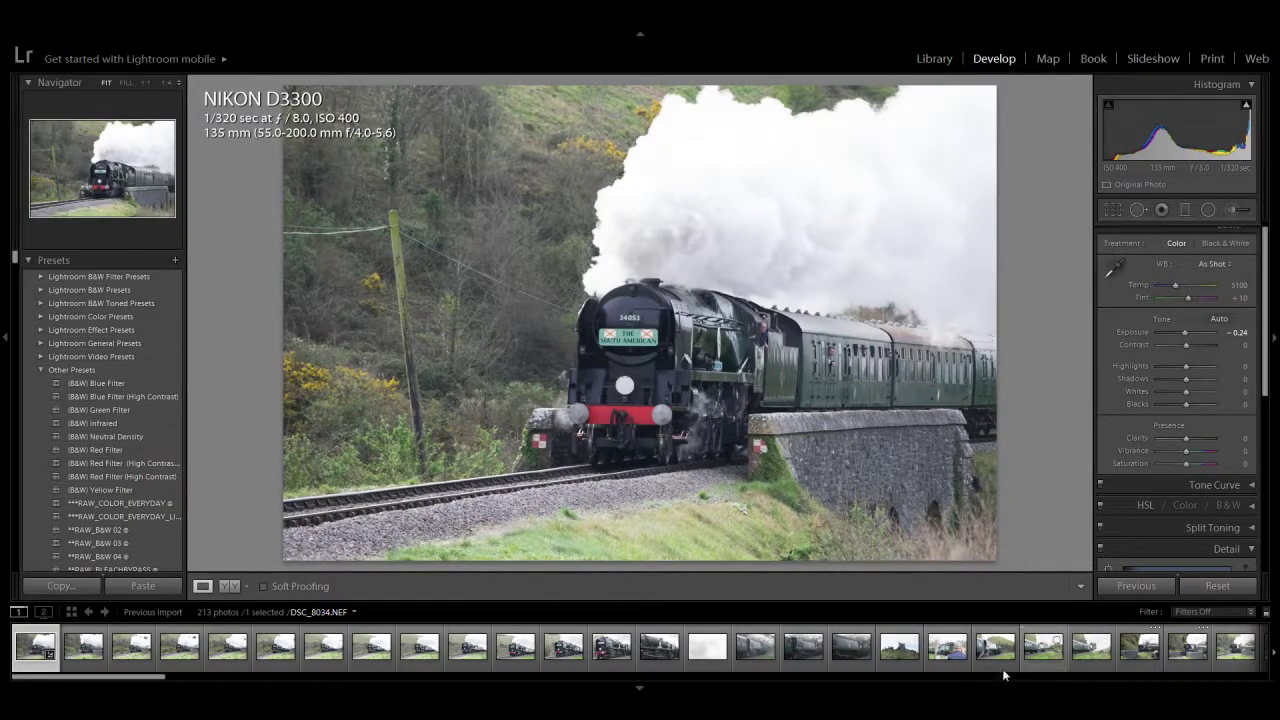
left_click_drag(1186, 348, 1184, 349)
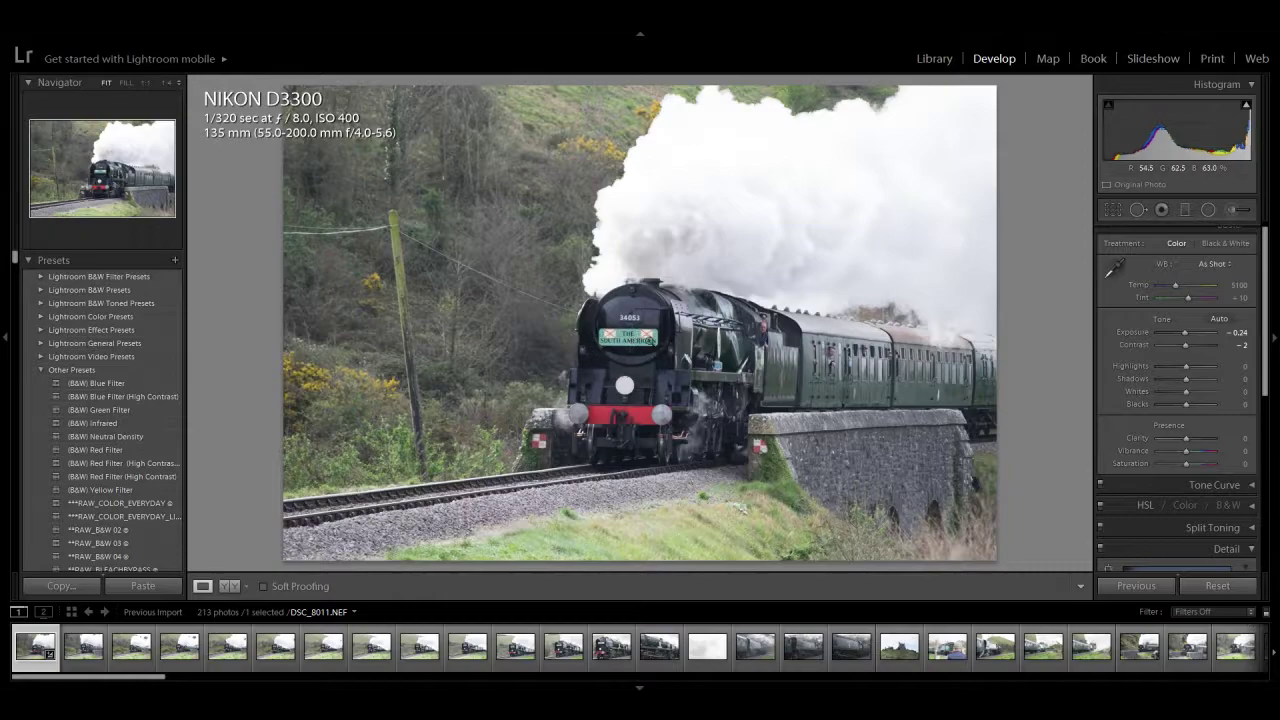
left_click_drag(1186, 438, 1137, 366)
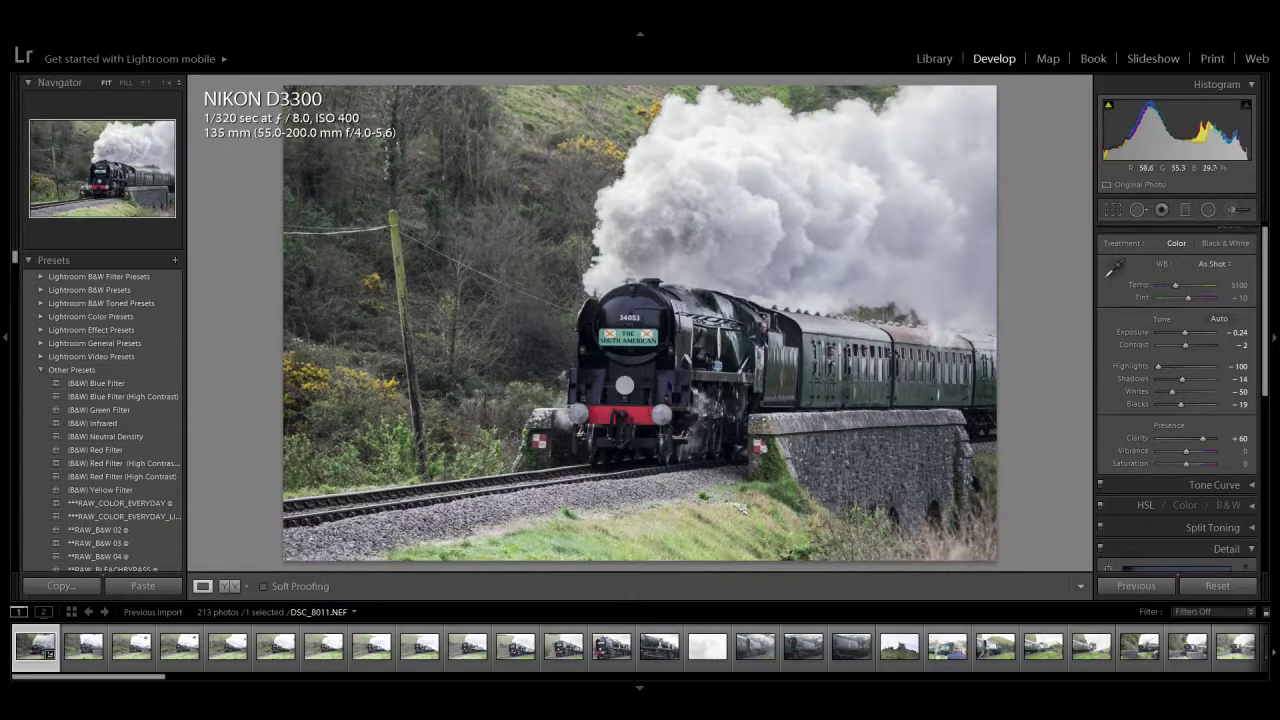
Step: Set the sharpening amount of DSC_8011 to 62 and convert the photo to black and white
scroll(1230, 540, "down", 5)
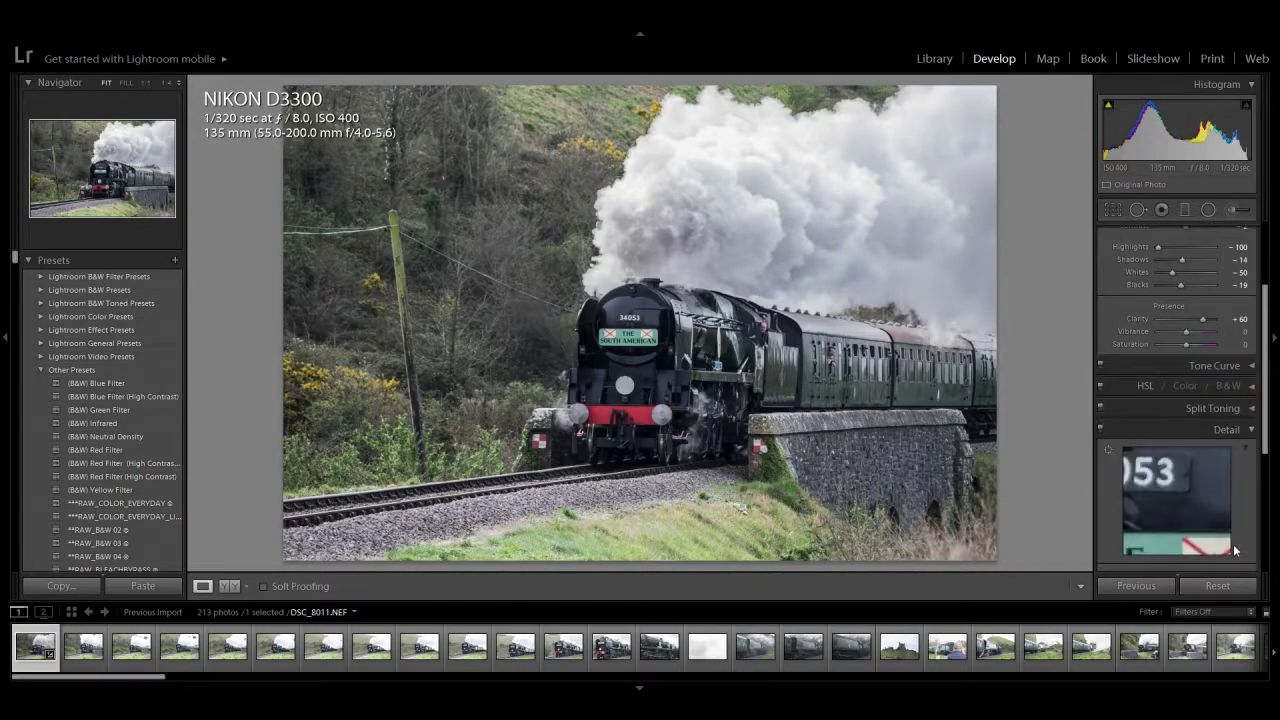
left_click_drag(1167, 468, 1180, 471)
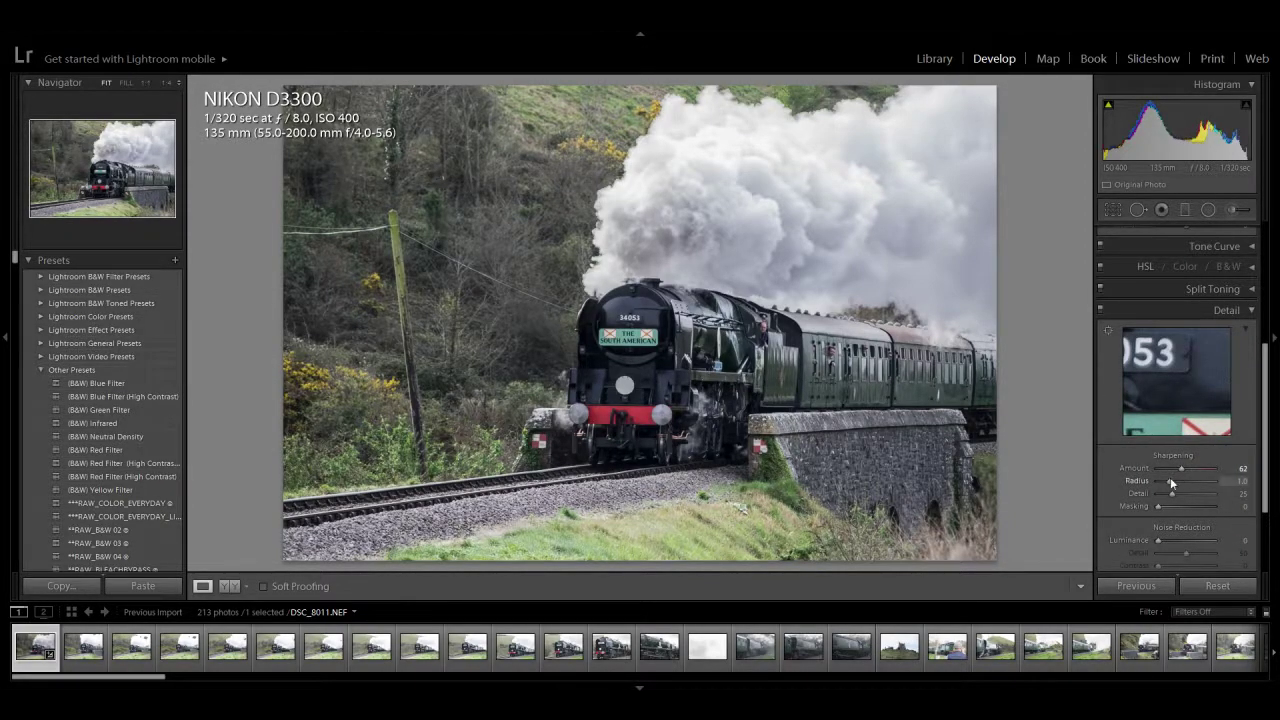
scroll(1250, 368, "up", 2)
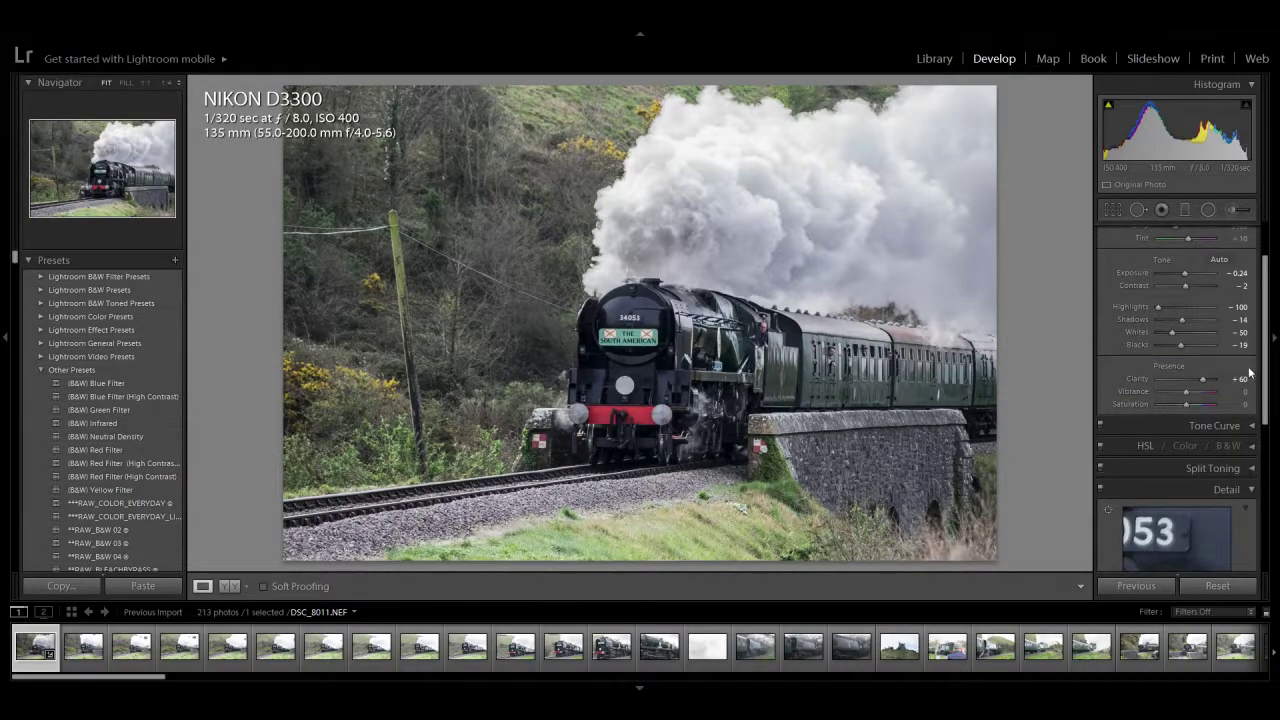
scroll(1250, 368, "up", 3)
left_click(1236, 253)
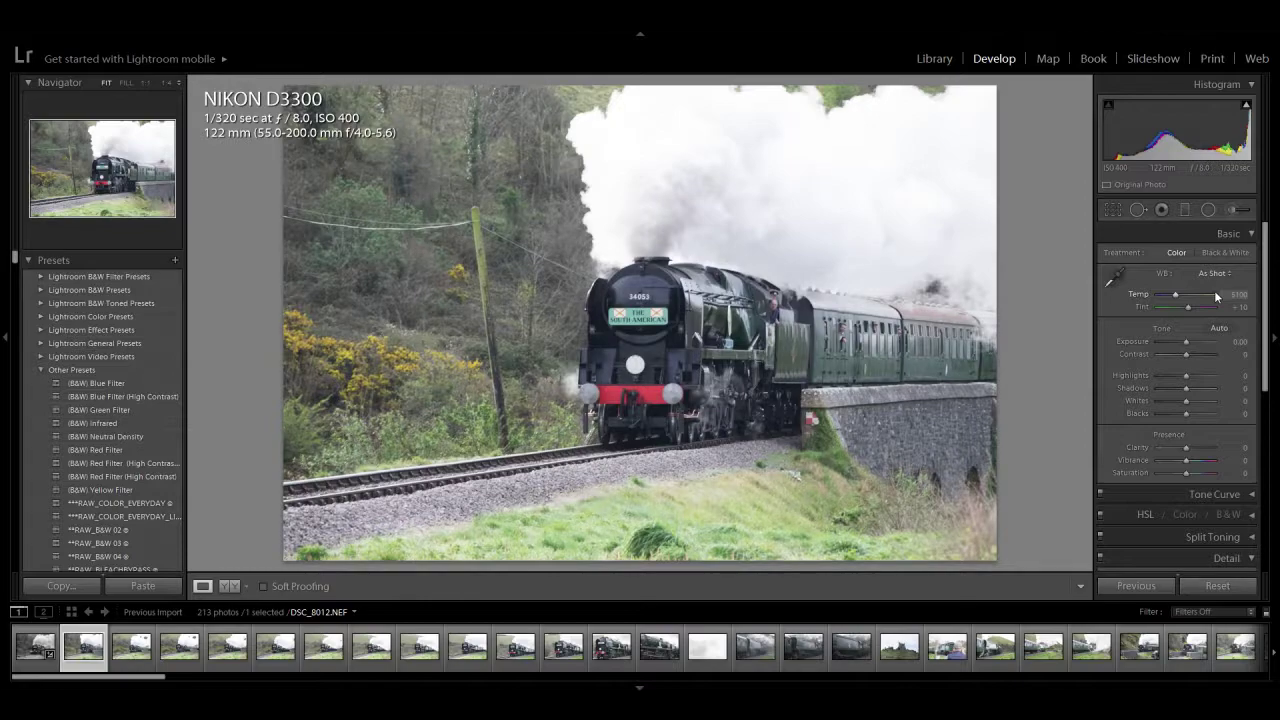
Step: Remove photo DSC_8012 from the catalog without deleting it from disk
key("Delete")
key("Return")
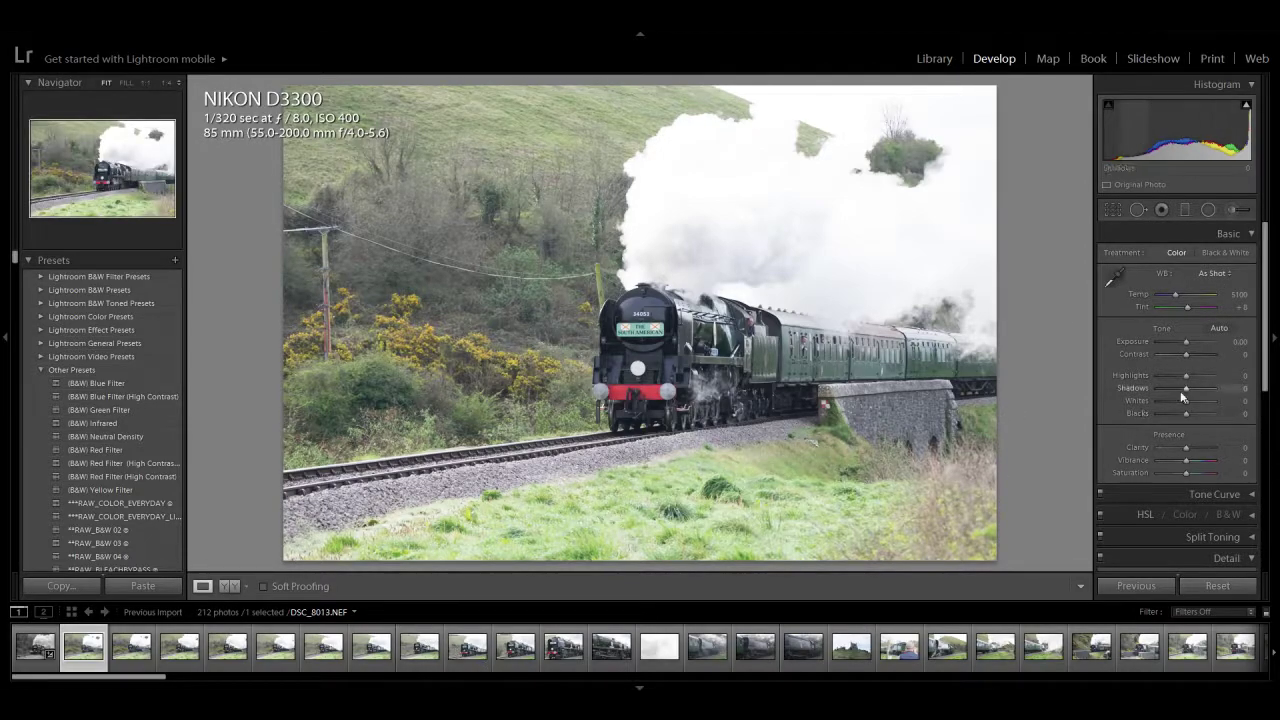
Step: On photo DSC_8013, set Highlights to -81, Whites to -60, Blacks to -40, Clarity to +93 and Contrast to +2
left_click_drag(1186, 375, 1175, 401)
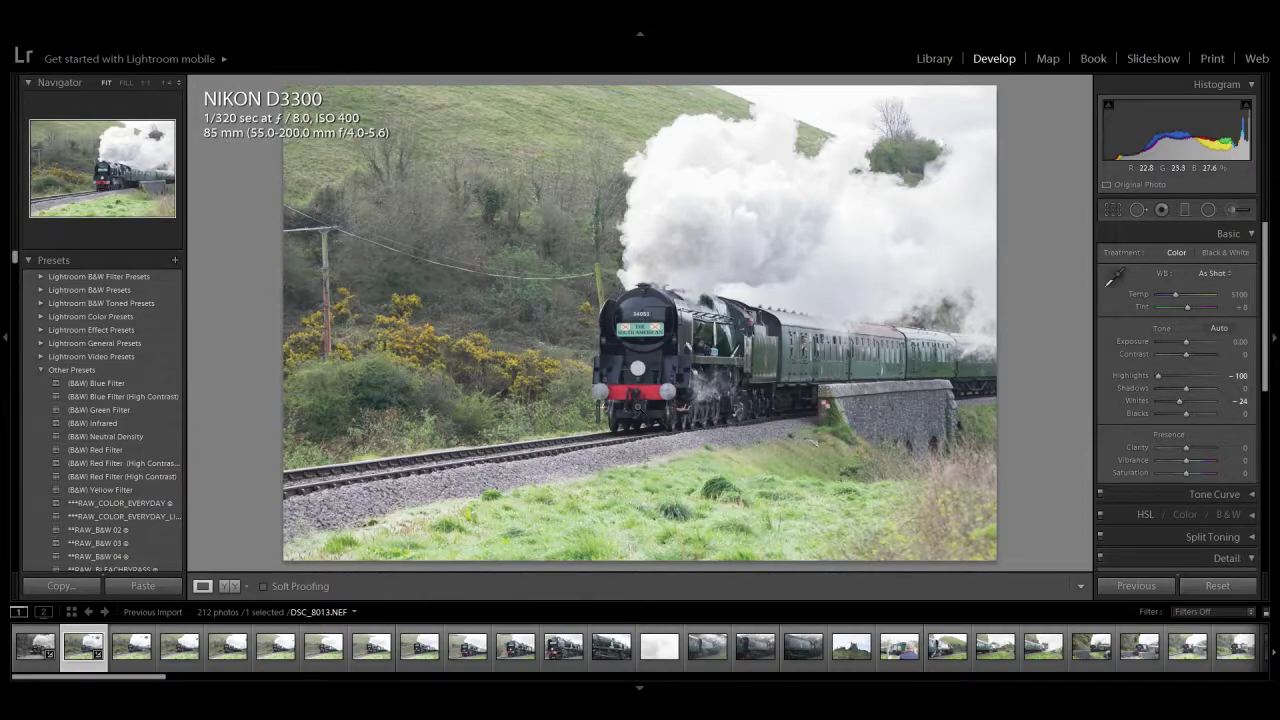
left_click_drag(1186, 448, 1209, 462)
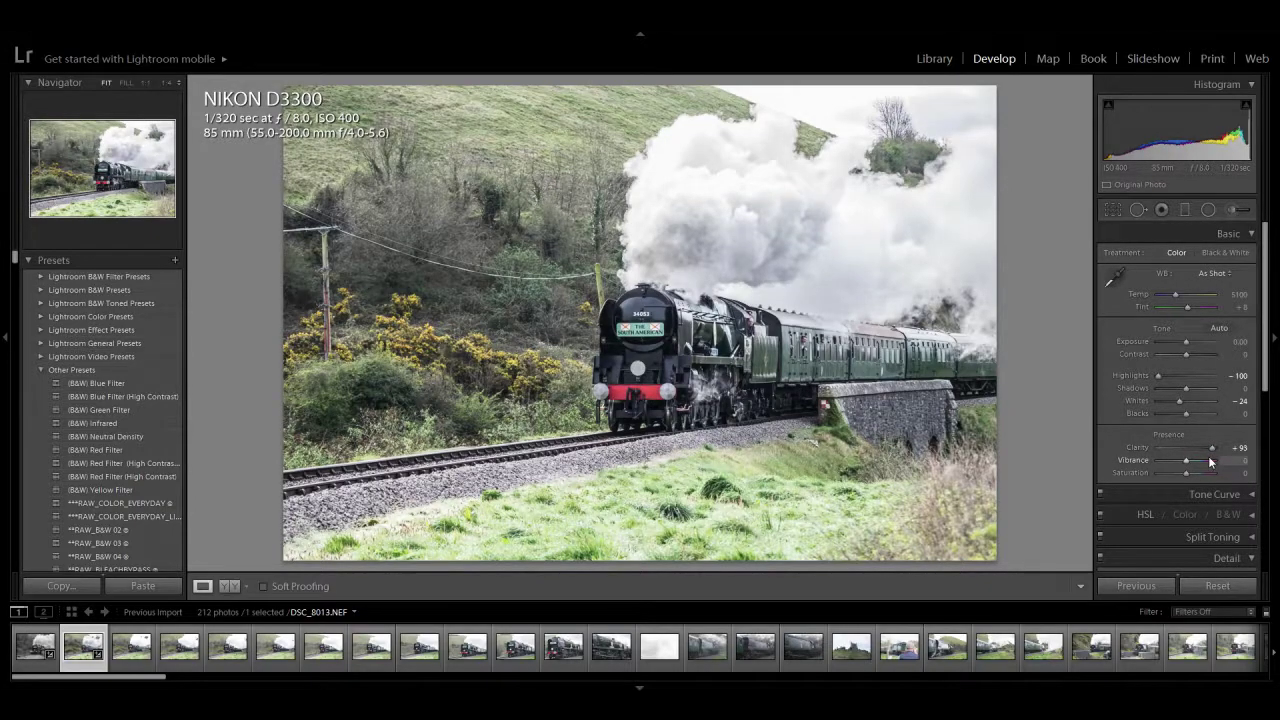
left_click_drag(1186, 354, 1188, 356)
mouse_move(1181, 400)
left_mouse_down()
mouse_move(1168, 403)
mouse_move(1174, 416)
left_mouse_up()
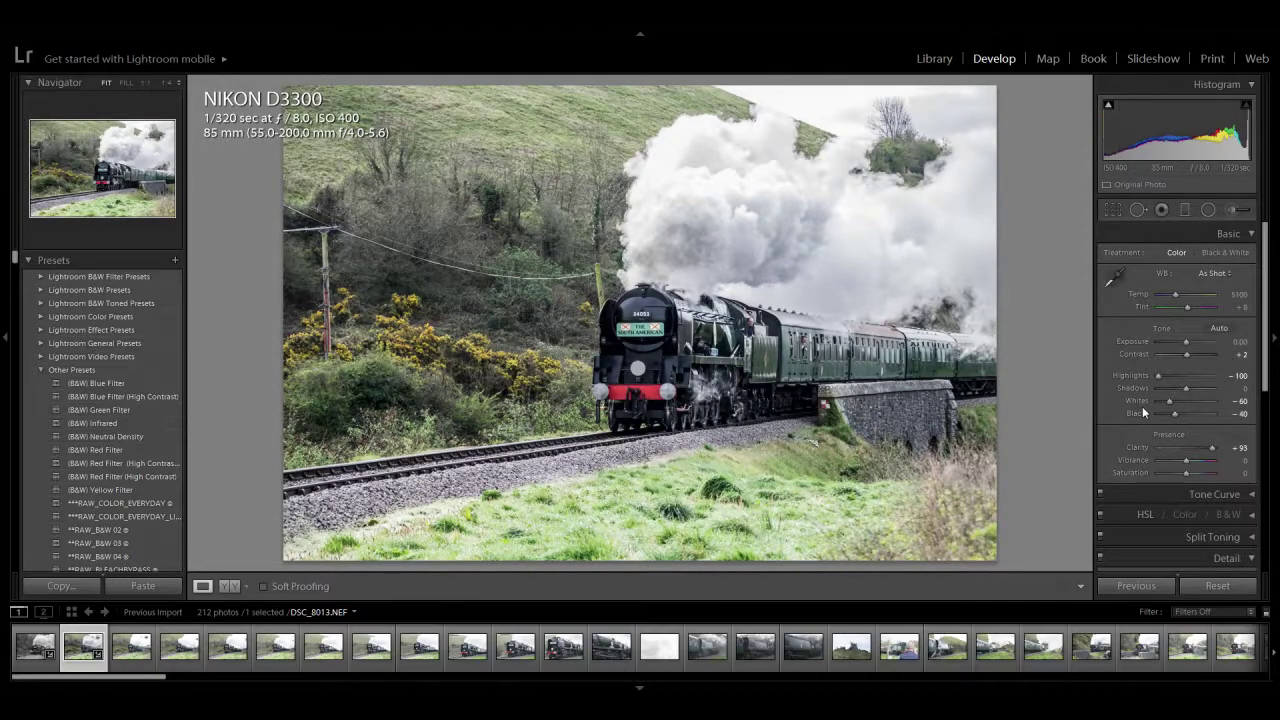
left_click_drag(1157, 376, 1164, 377)
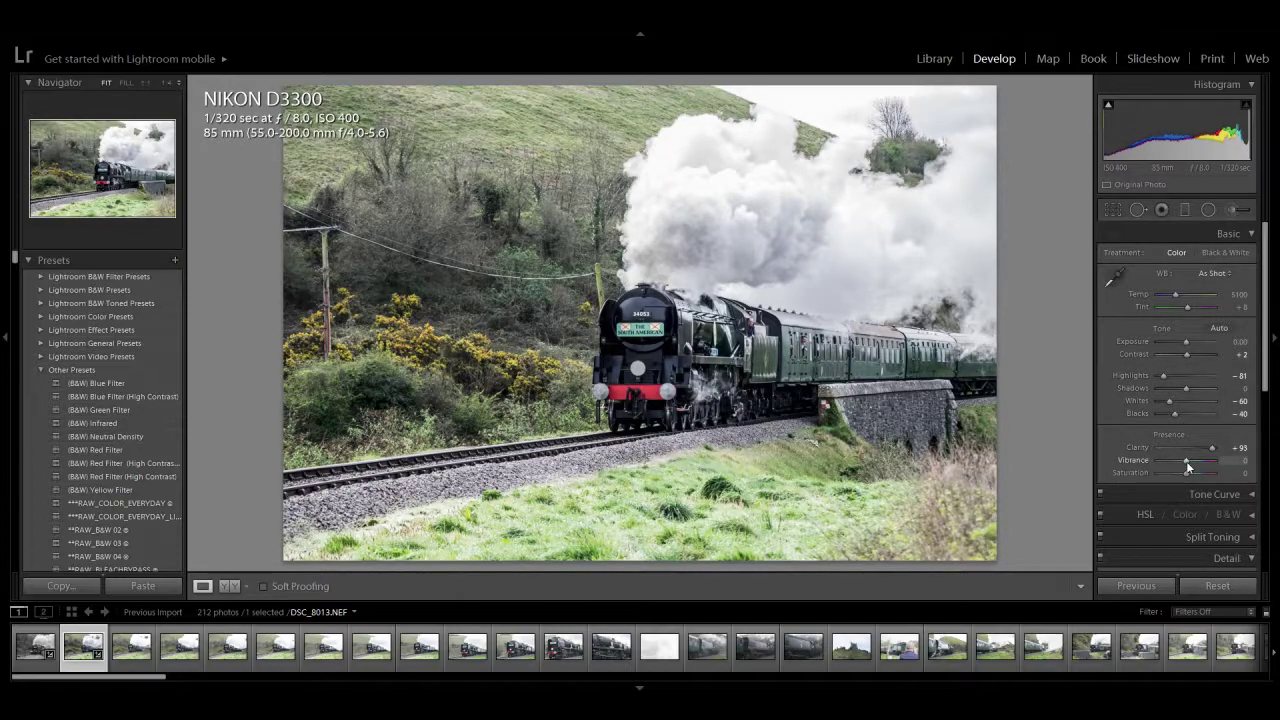
Step: Set the sharpening amount of DSC_8013 to 50
scroll(1160, 490, "down", 2)
scroll(1156, 502, "down", 3)
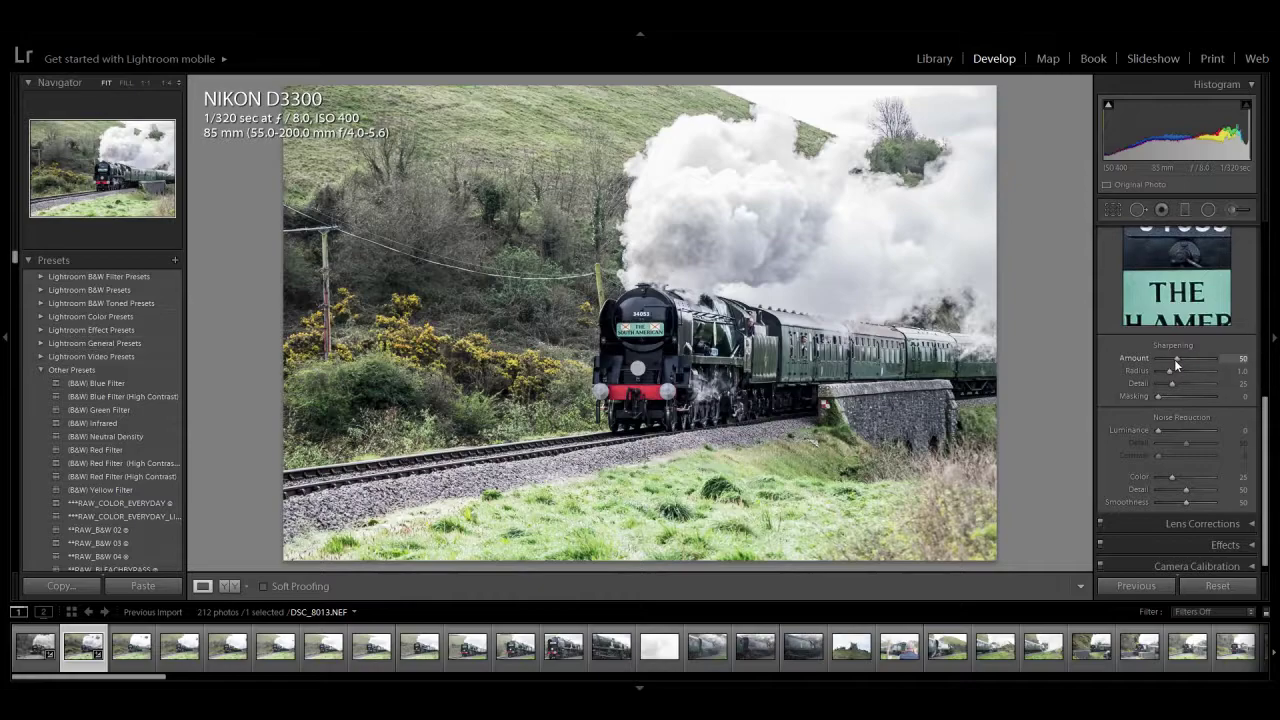
scroll(1110, 358, "up", 5)
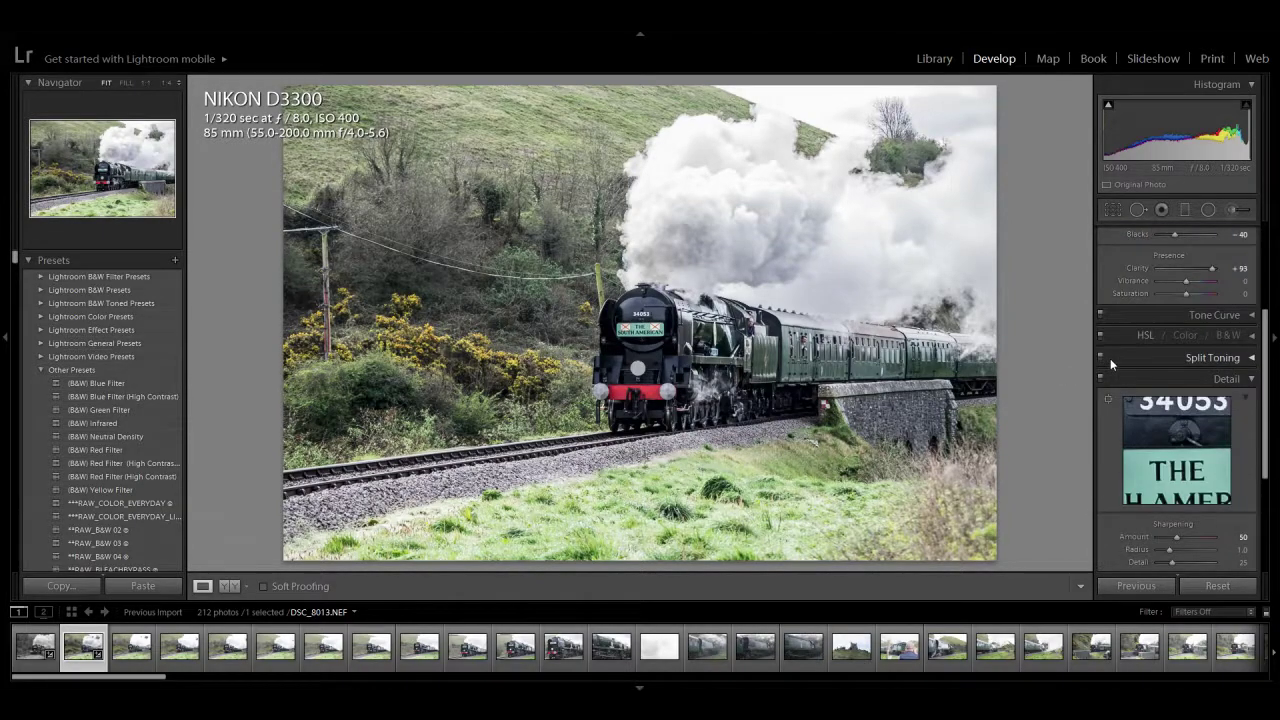
Step: Compare DSC_8013 in black and white and color, set its Exposure to -0.60, and convert it to black and white
left_click(1214, 253)
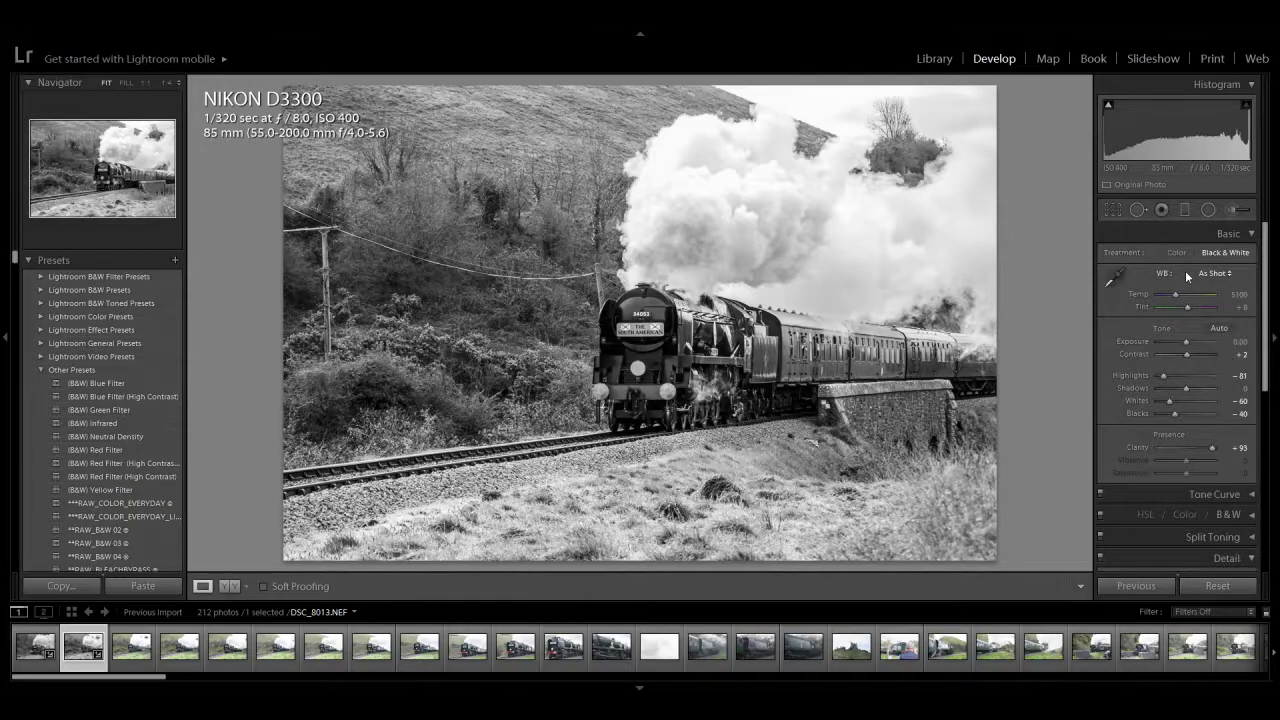
left_click(1178, 252)
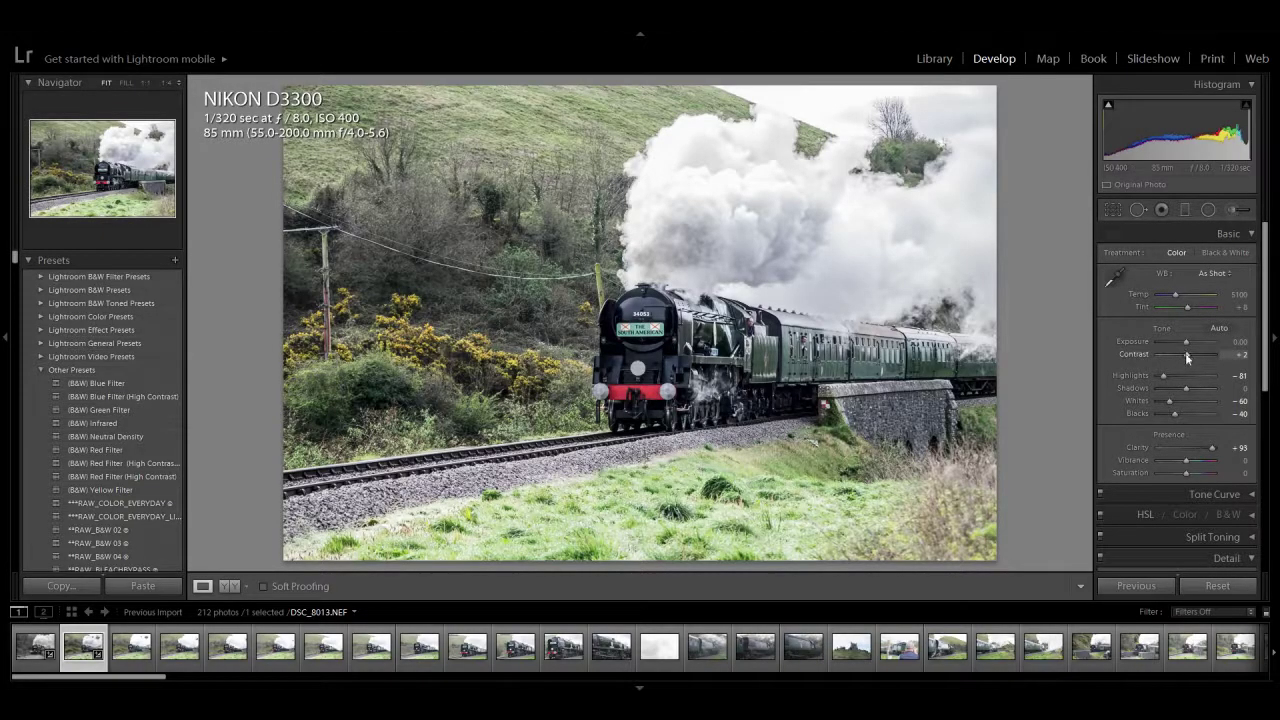
left_click_drag(1184, 347, 1179, 344)
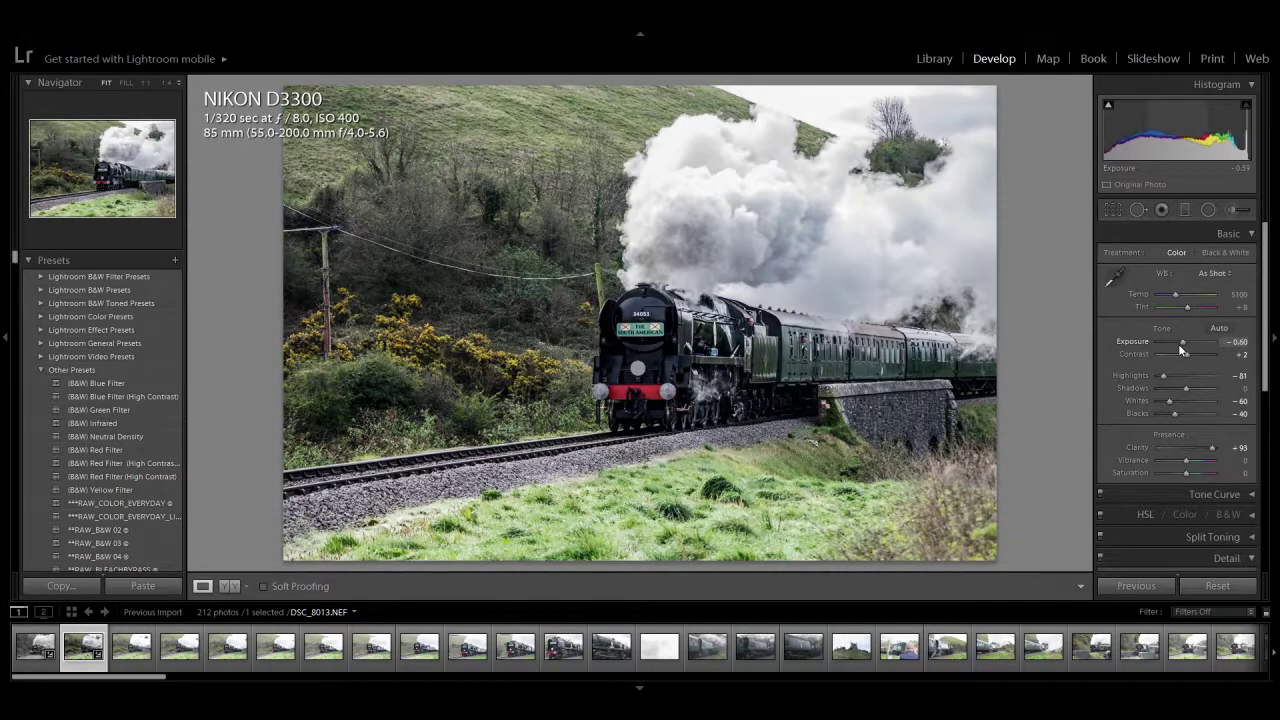
left_click(1206, 254)
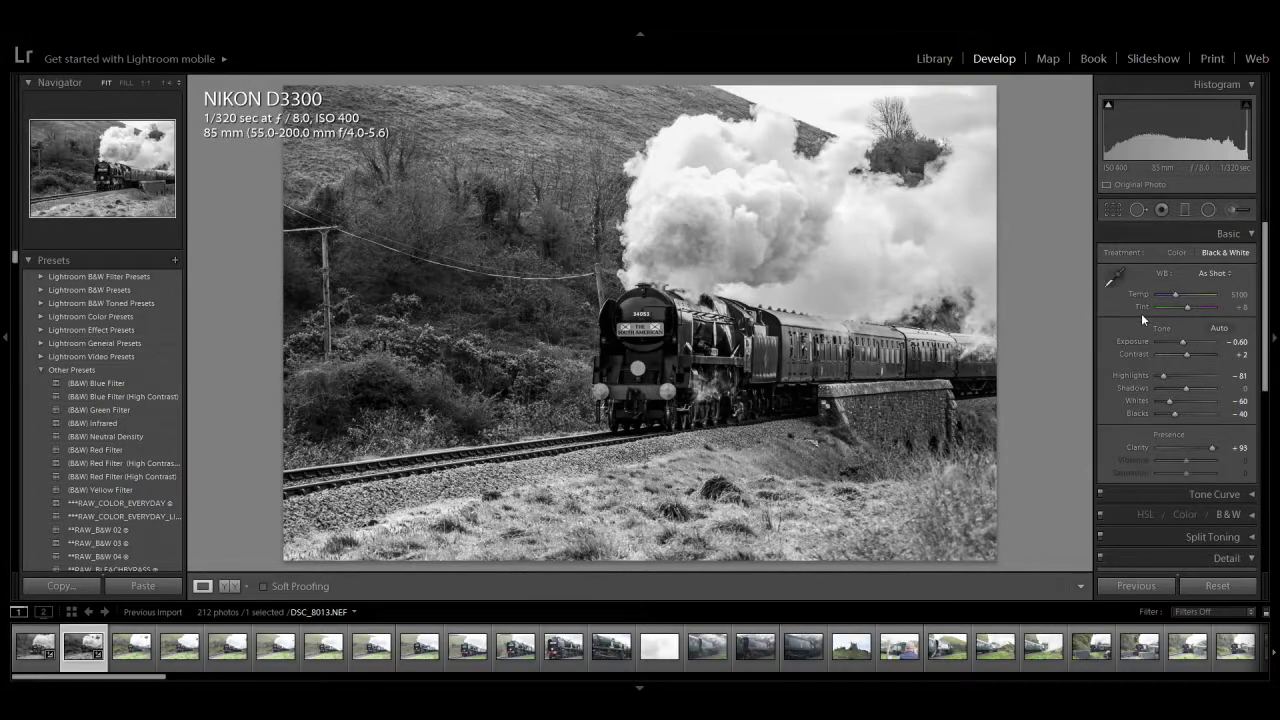
Step: Remove photos DSC_8014 and DSC_8015 from the catalog without deleting them from disk
key("Right")
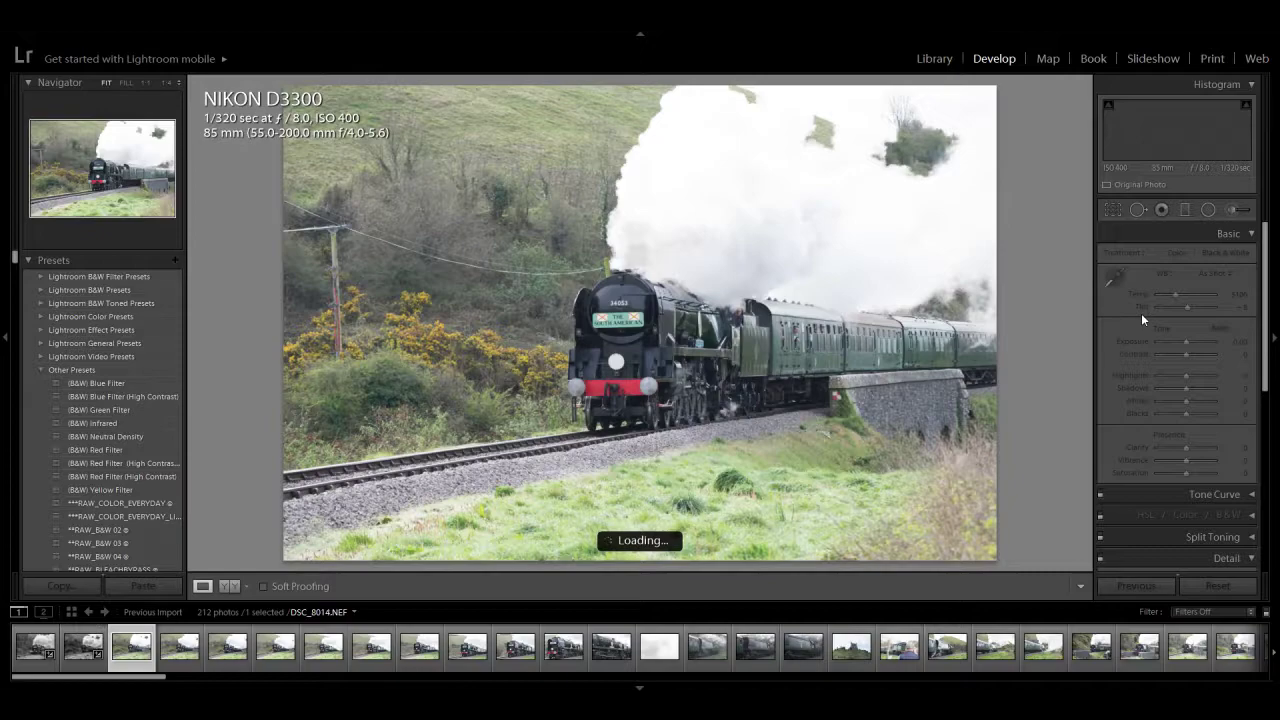
key("Delete")
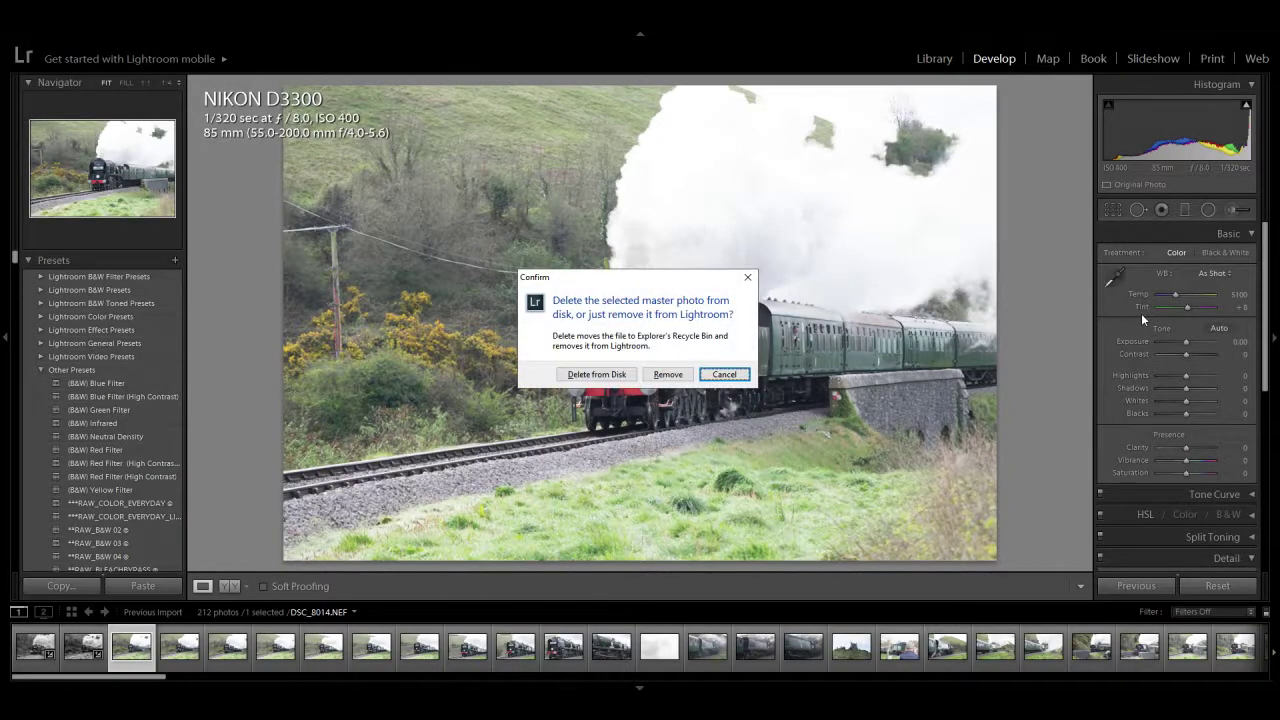
key("shift+Tab")
key("Return")
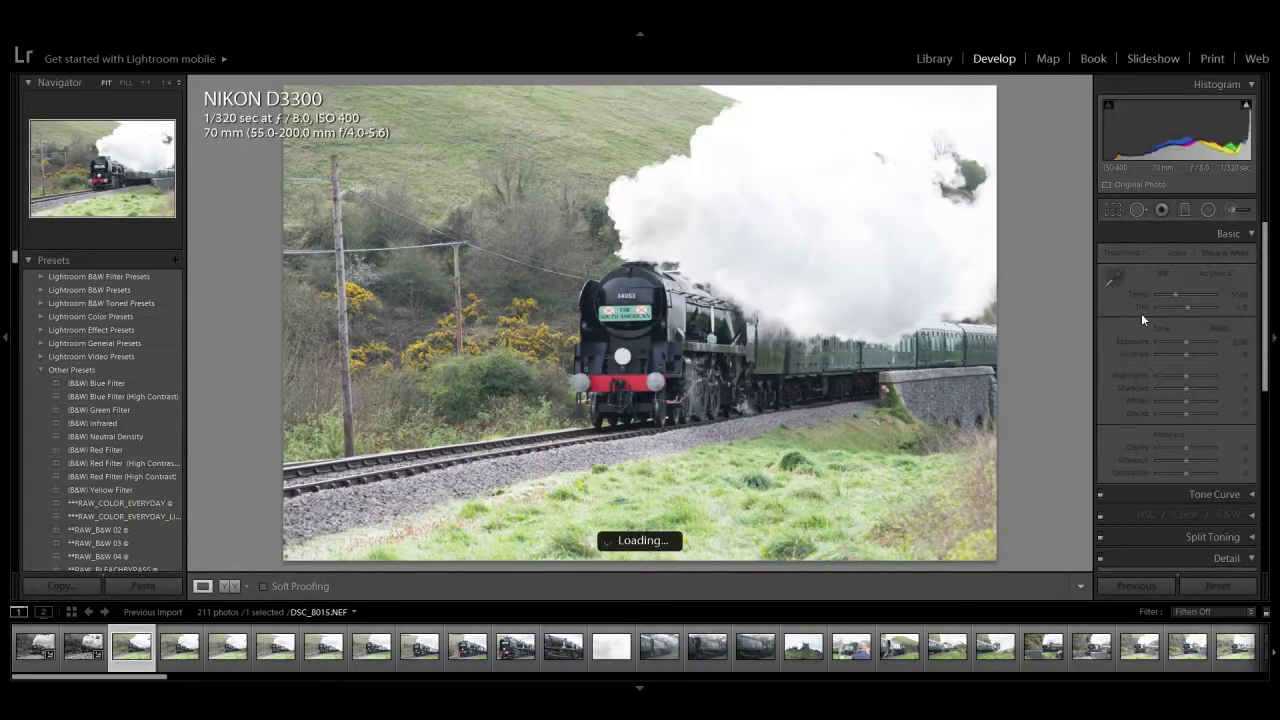
key("Delete")
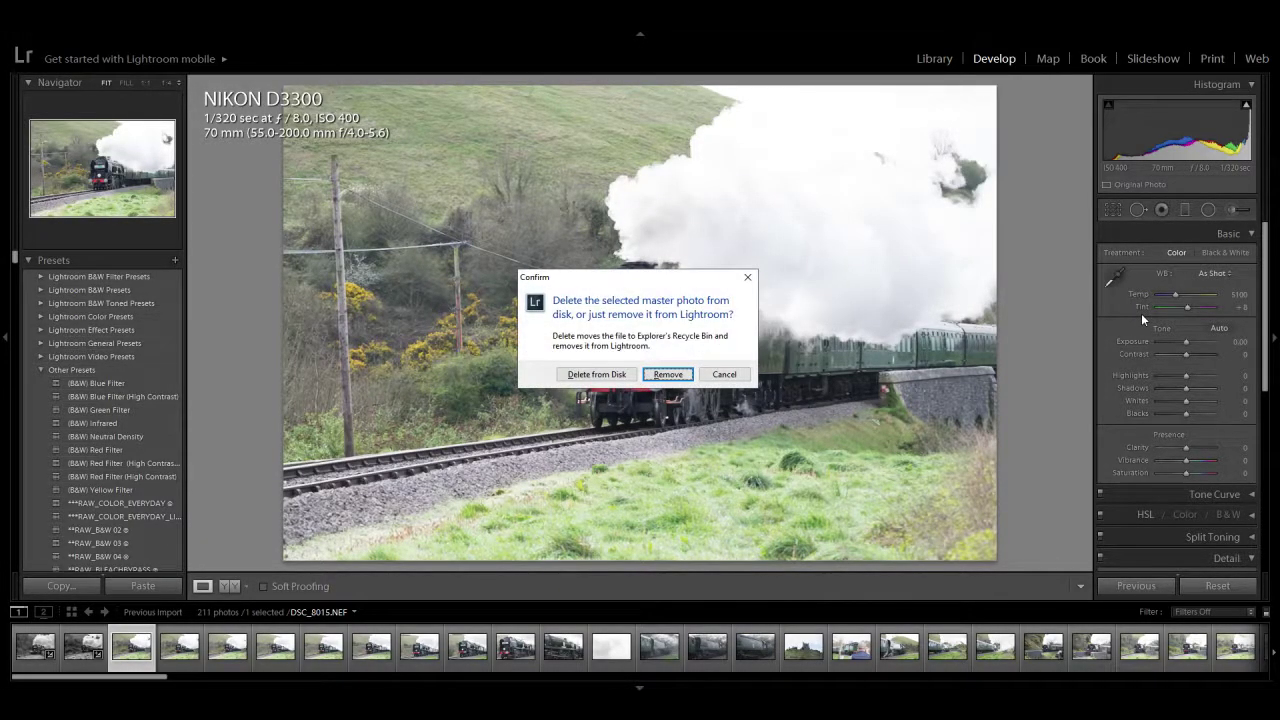
key("Return")
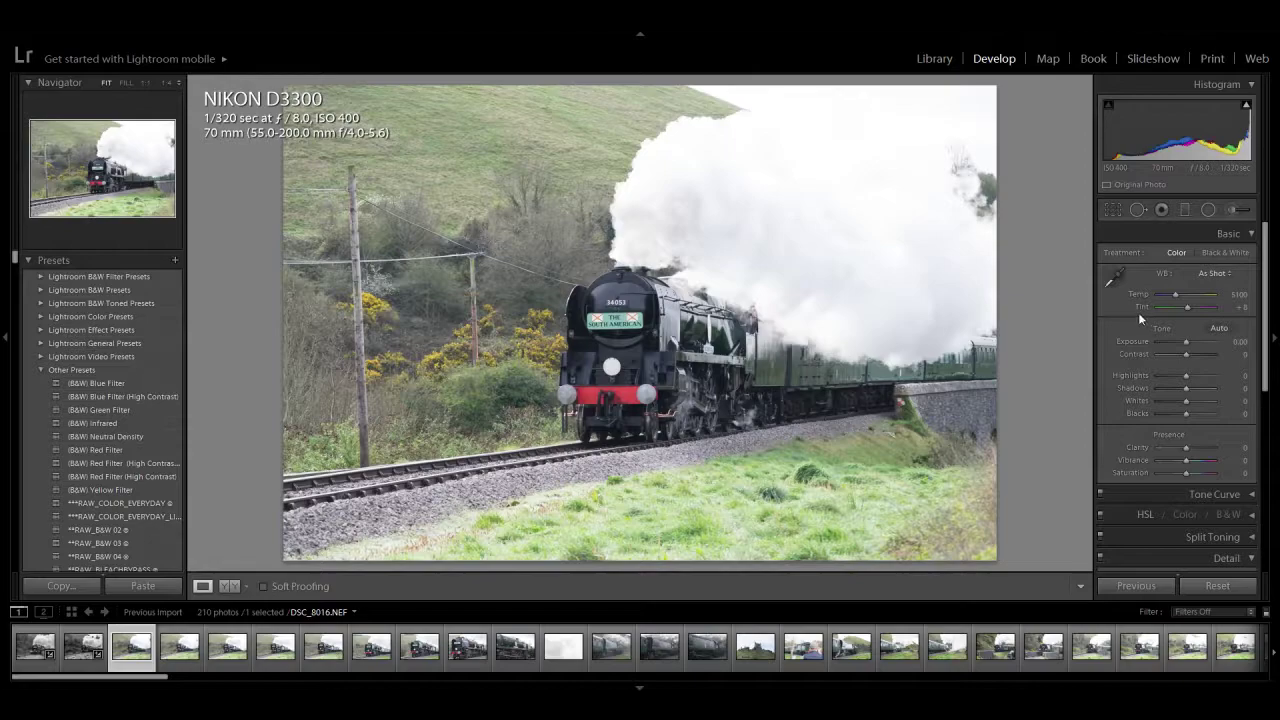
Step: On photo DSC_8016, set Highlights to -100, Shadows to -10, Whites to -100, Blacks to -29 and Clarity to +55
left_click_drag(1186, 447, 1138, 400)
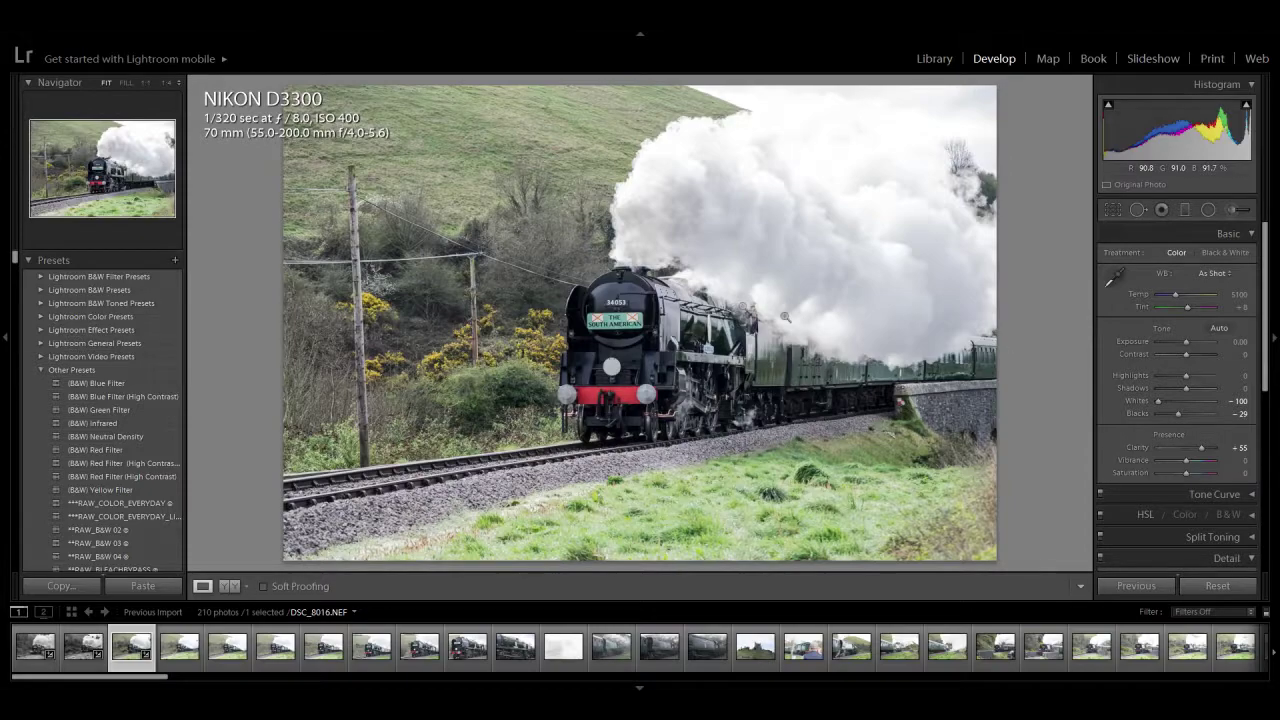
left_click_drag(1186, 388, 1136, 373)
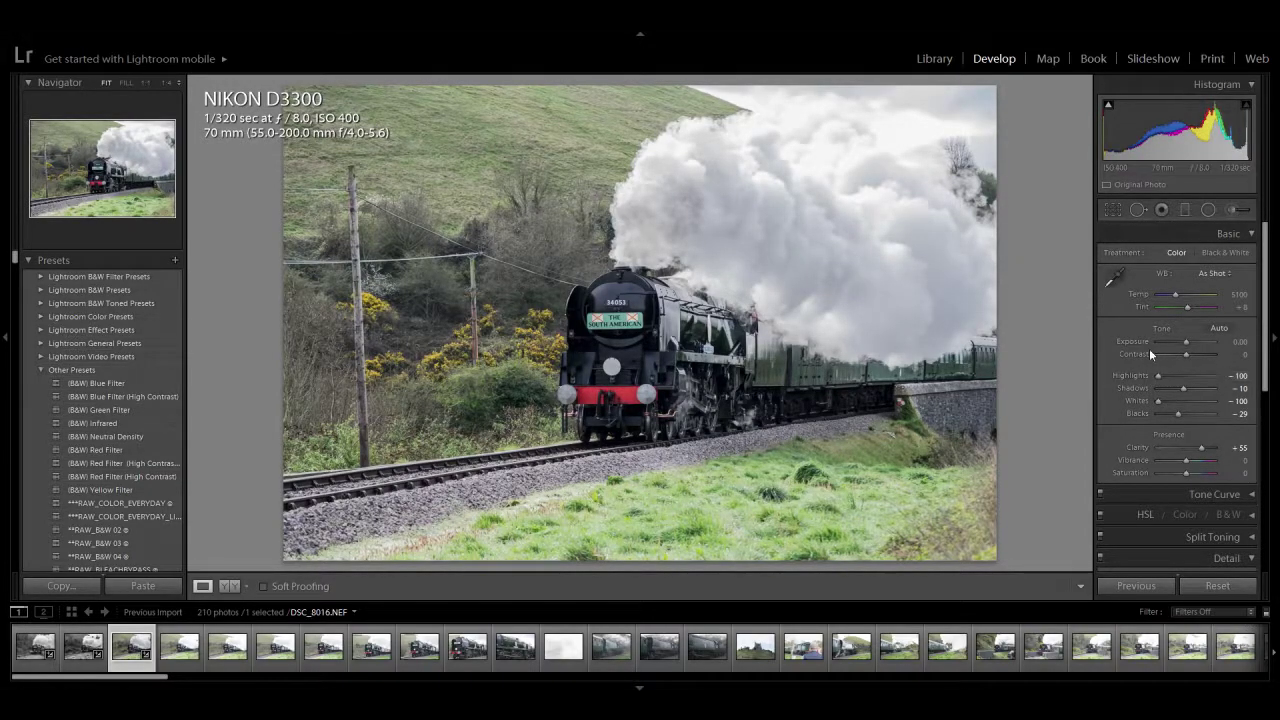
left_click_drag(1187, 342, 1185, 342)
Step: Set the sharpening amount of DSC_8016 to 66 and convert the photo to black and white
left_click_drag(1265, 394, 1262, 489)
left_click(1180, 520)
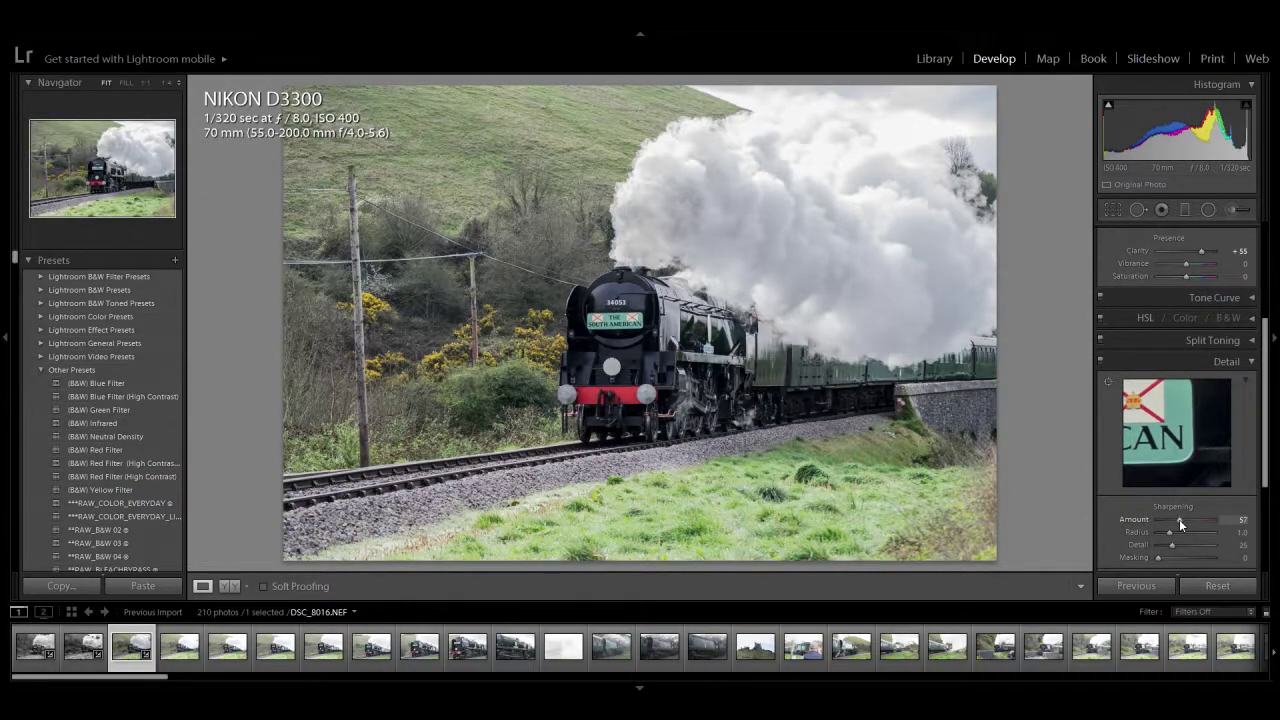
left_click_drag(1179, 519, 1183, 520)
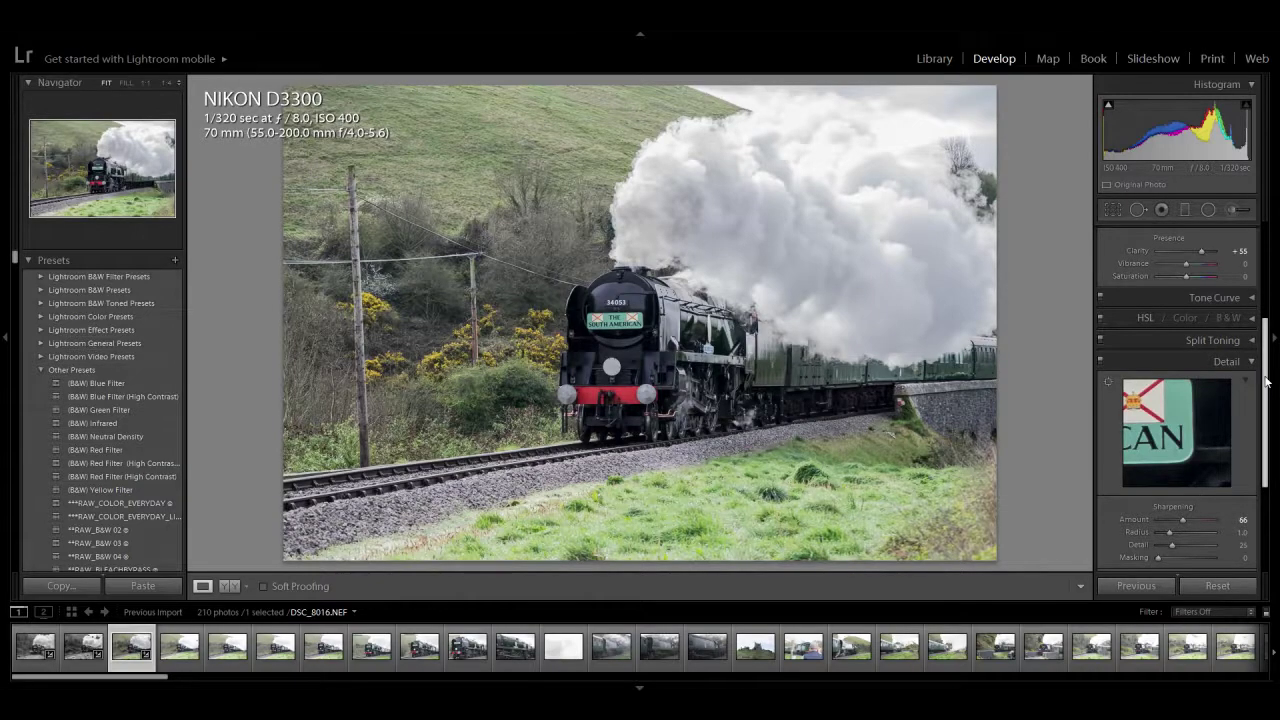
left_click_drag(1268, 388, 1267, 292)
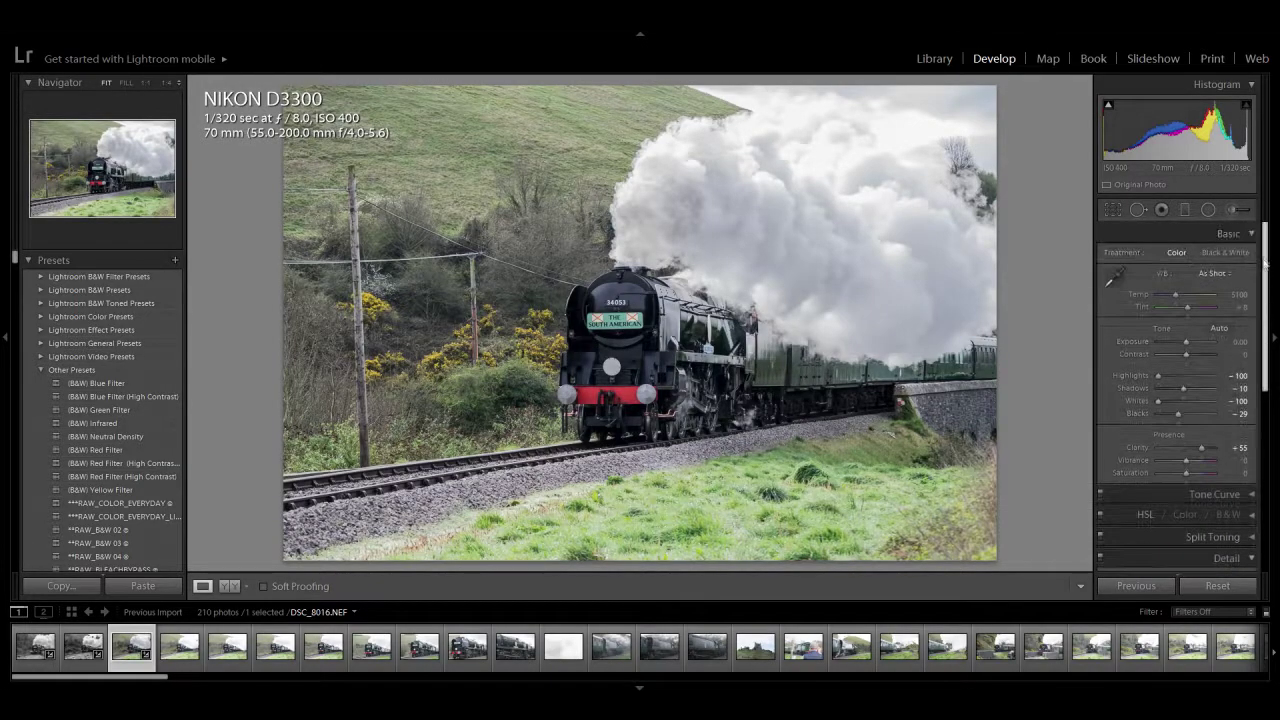
left_click(1238, 253)
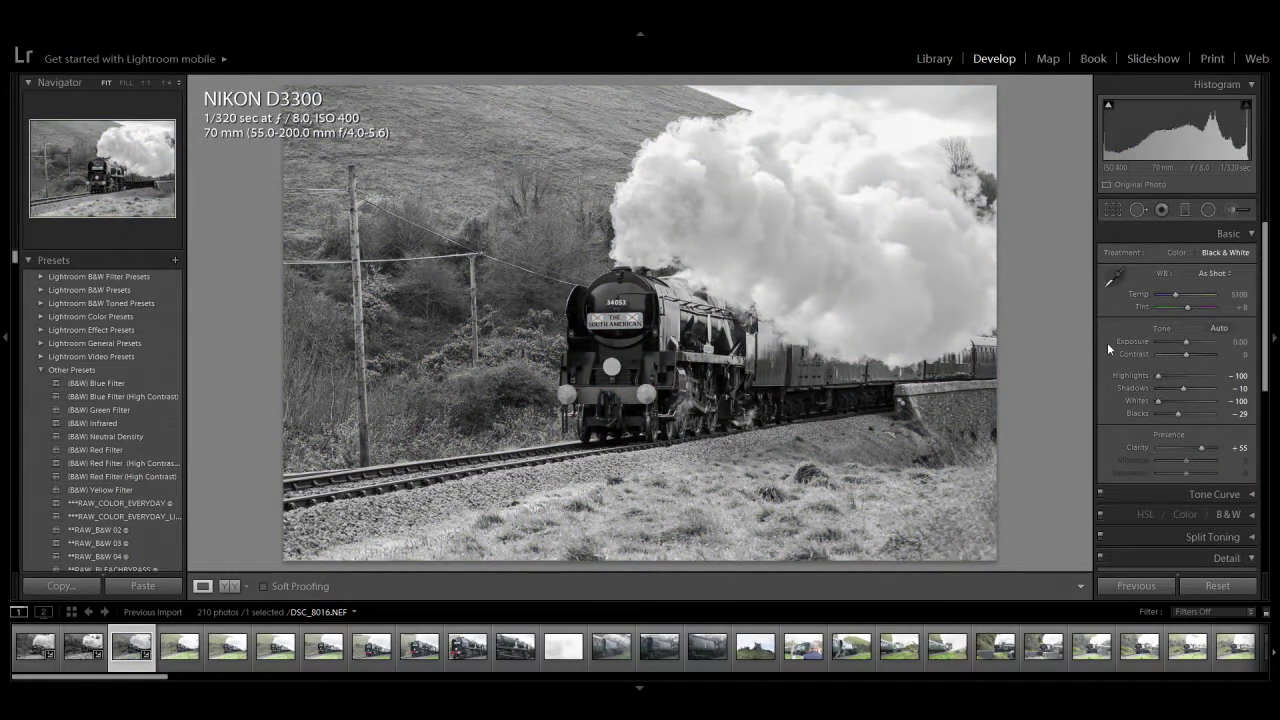
Step: Remove the two photos that follow DSC_8016 from the catalog without deleting them from disk
key("Right")
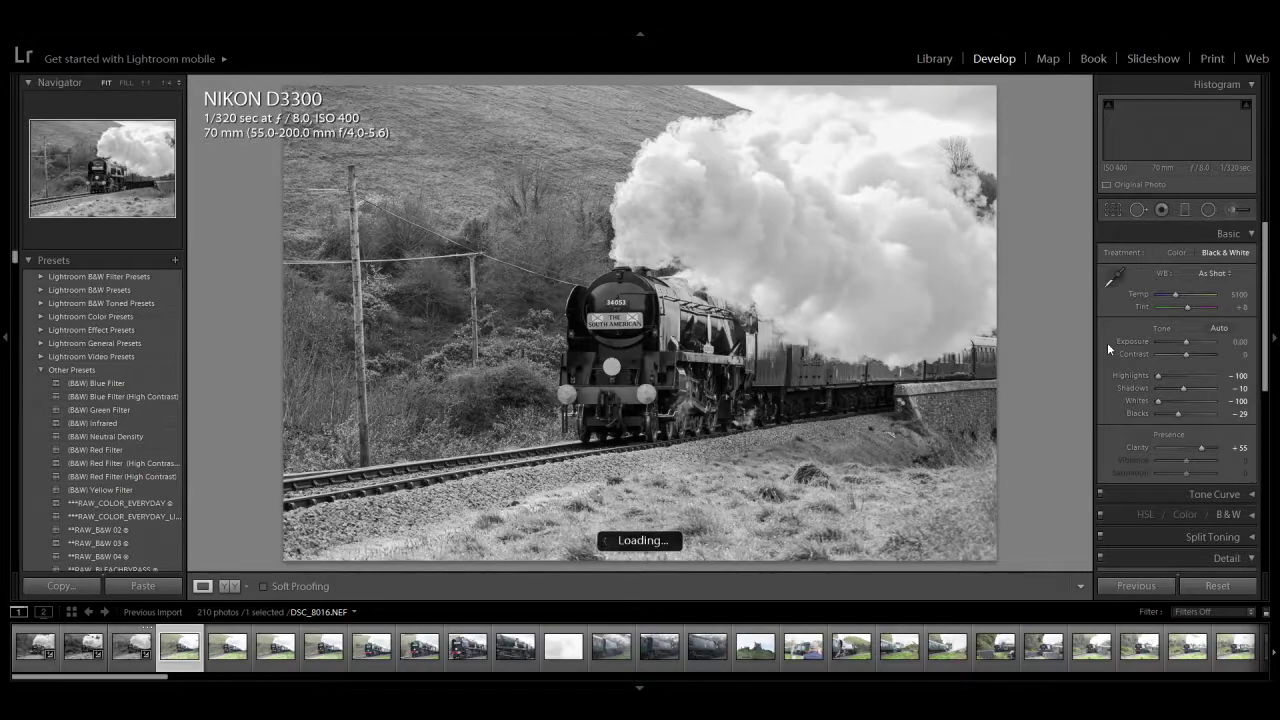
key("Delete")
key("Return")
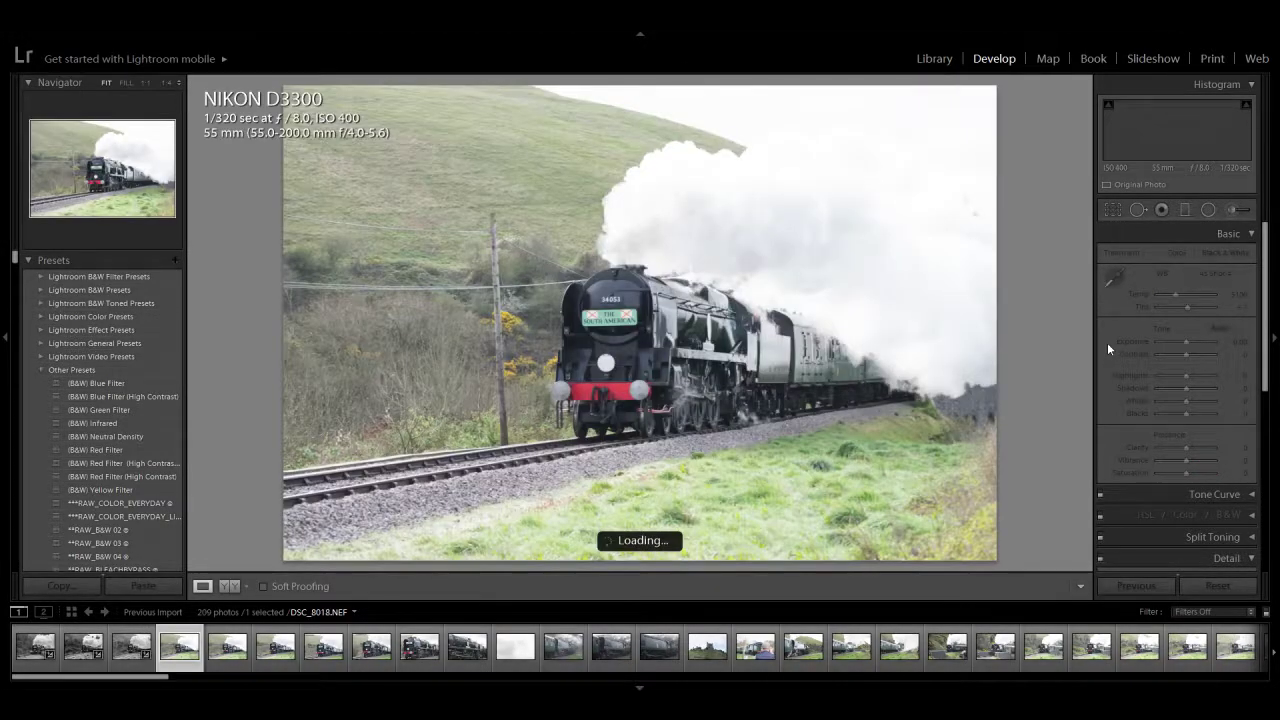
key("Delete")
key("Return")
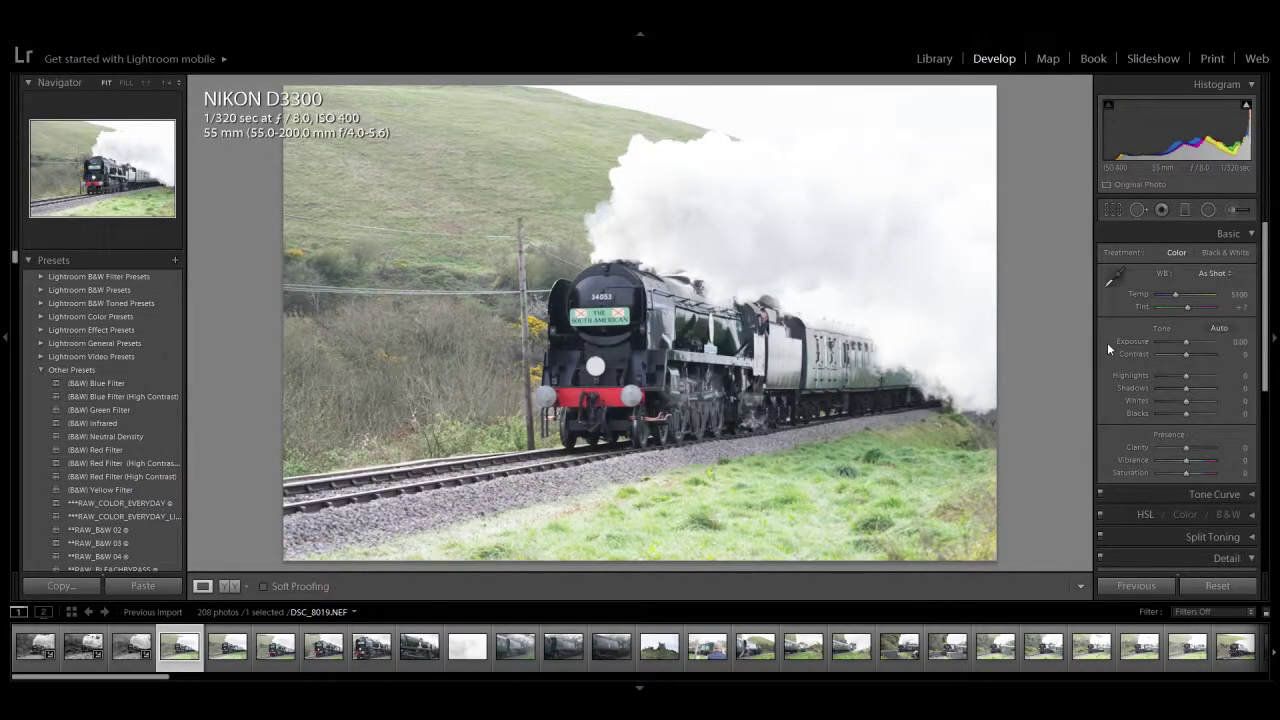
Step: Try Clarity values of +62 and +17 on photo DSC_8019 and compare it with DSC_8020
left_click_drag(1186, 447, 1203, 448)
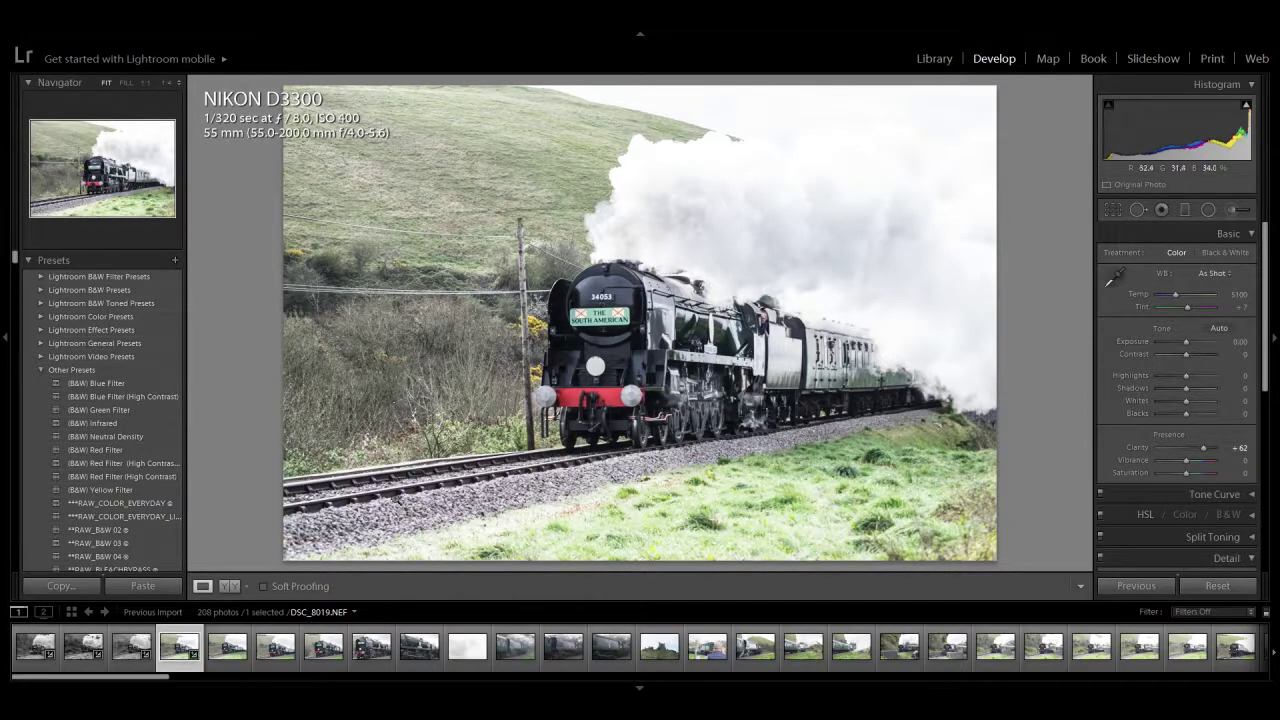
left_click(227, 646)
left_click_drag(1186, 447, 1192, 453)
left_click(227, 646)
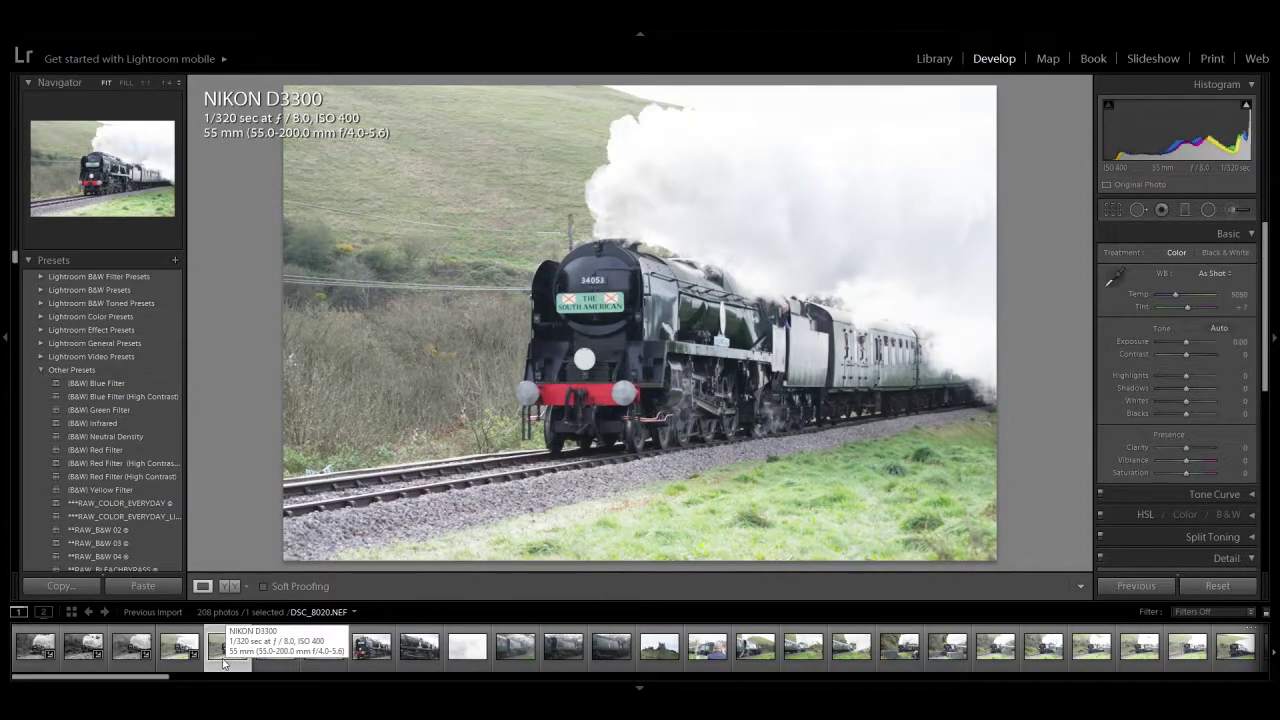
key("Left")
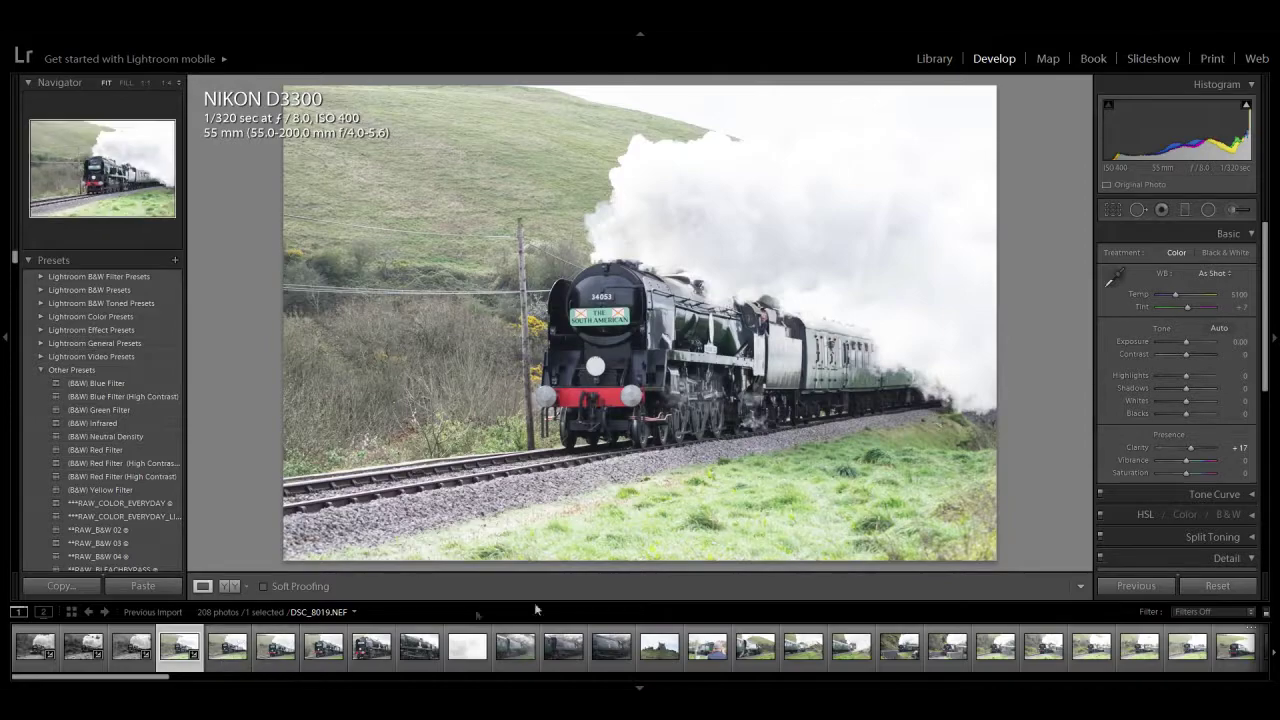
Step: On DSC_8019, set Exposure -0.48, Contrast +17, Highlights -100, Whites -26, Blacks -40 and Clarity +74, and check the engine's wheels at full size
left_click_drag(1188, 354, 1158, 378)
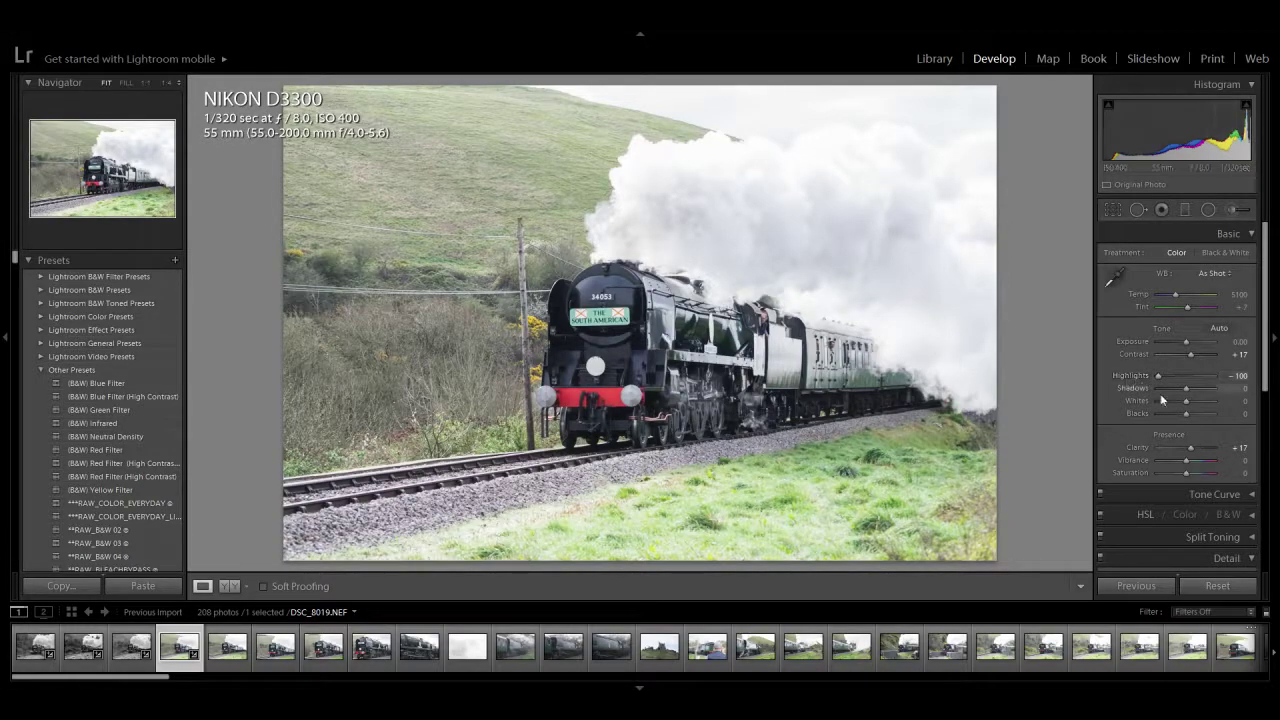
mouse_move(1183, 402)
left_mouse_down()
mouse_move(1146, 400)
mouse_move(1176, 398)
mouse_move(1159, 412)
mouse_move(1174, 413)
left_mouse_up()
left_click_drag(1187, 342, 1183, 342)
left_click_drag(1190, 448, 1209, 456)
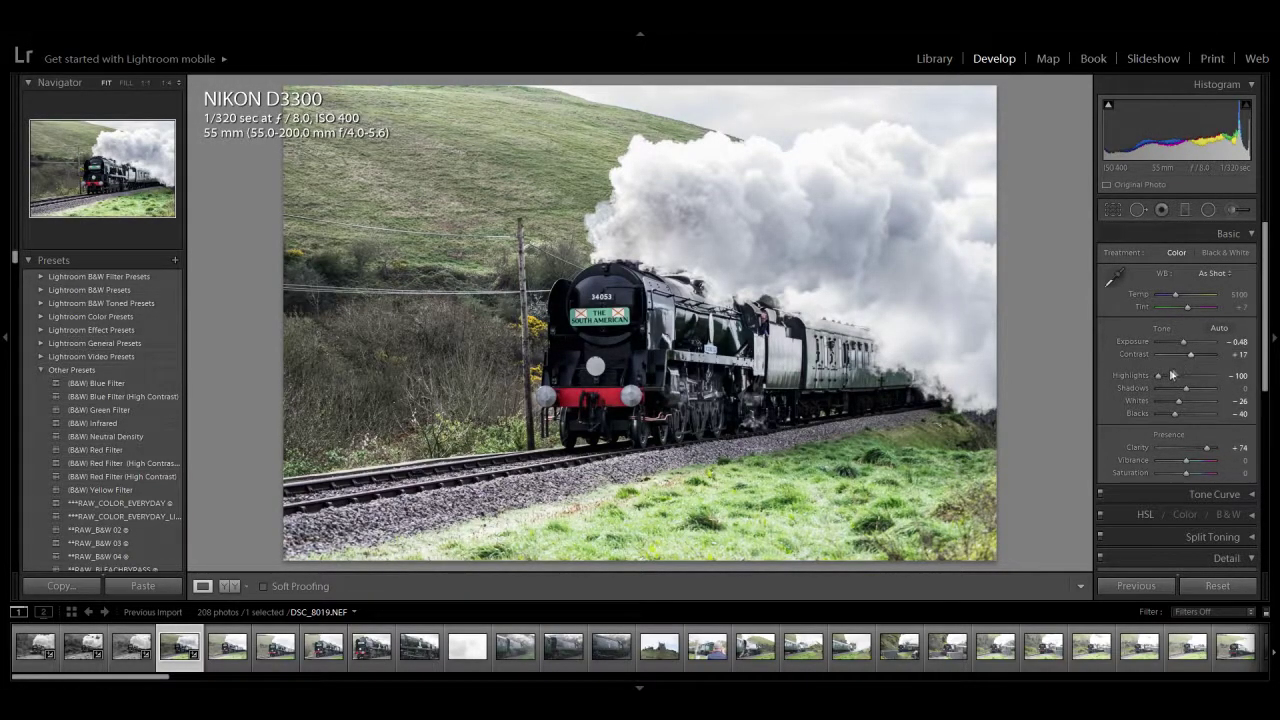
left_click(717, 406)
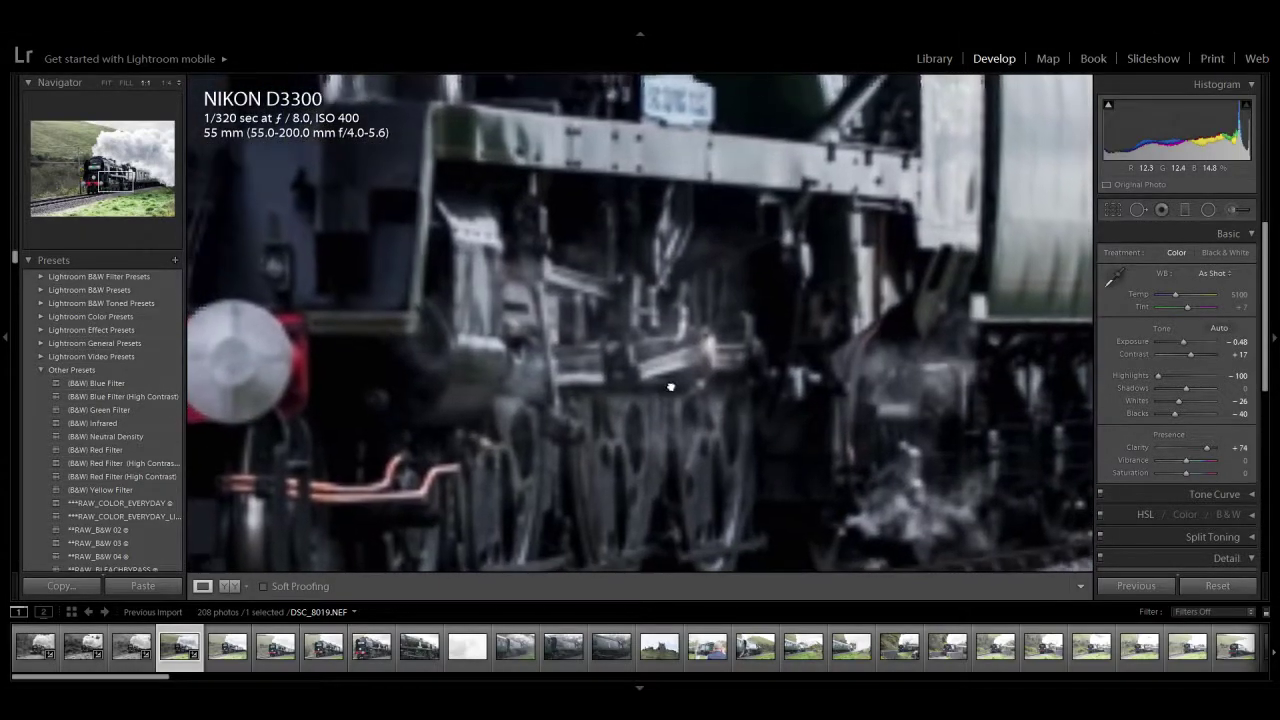
left_click(677, 390)
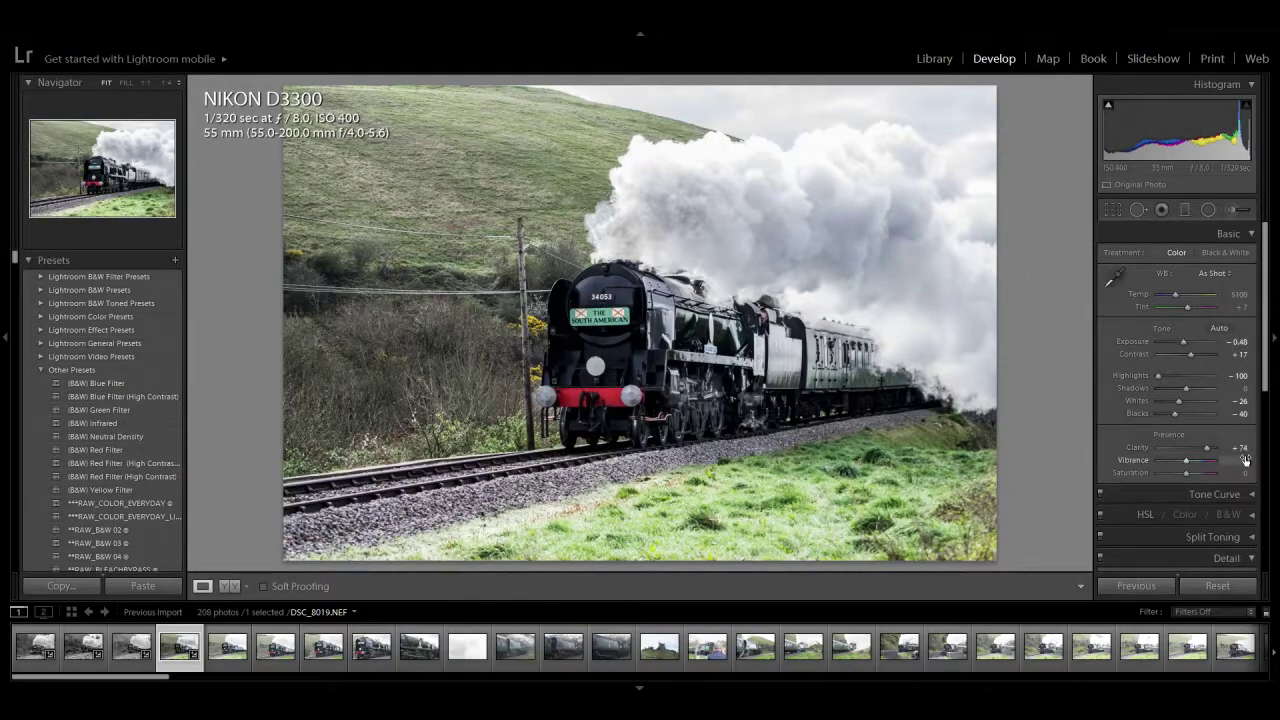
Step: Set the sharpening amount of DSC_8019 to 59 and convert the photo to black and white
scroll(1243, 537, "down", 5)
left_click_drag(1168, 418, 1182, 423)
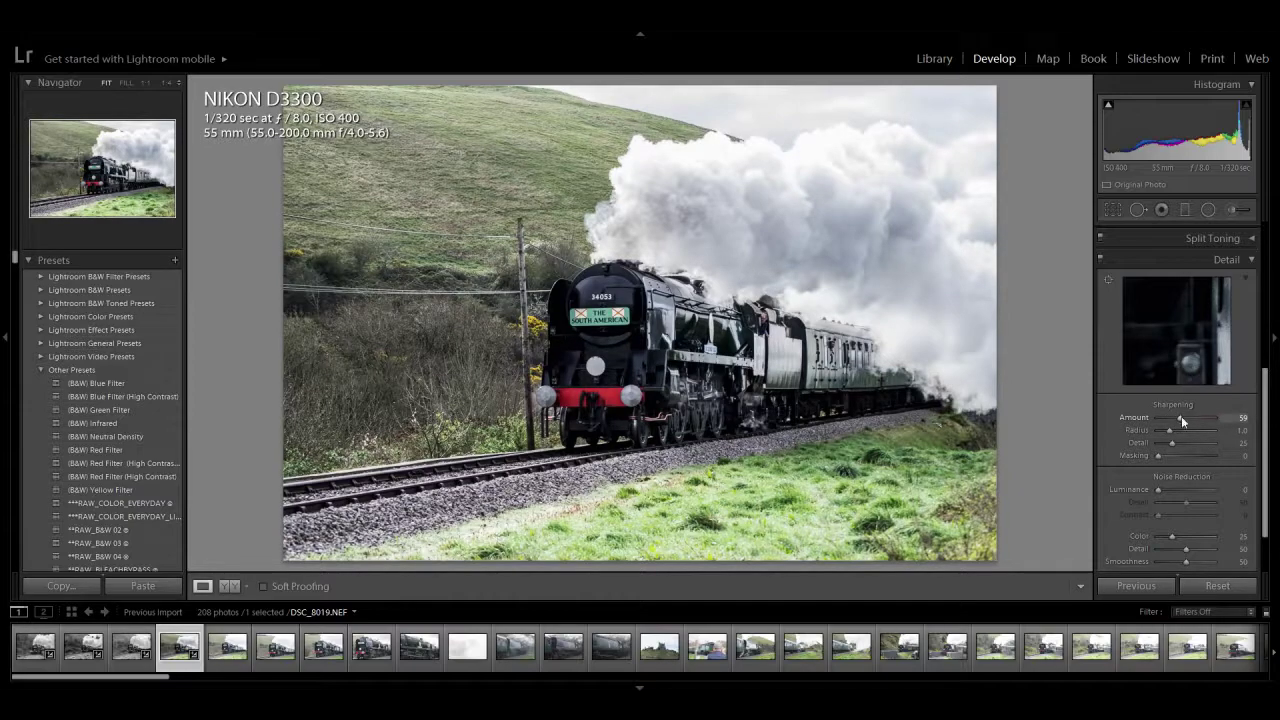
left_click_drag(1264, 377, 1259, 279)
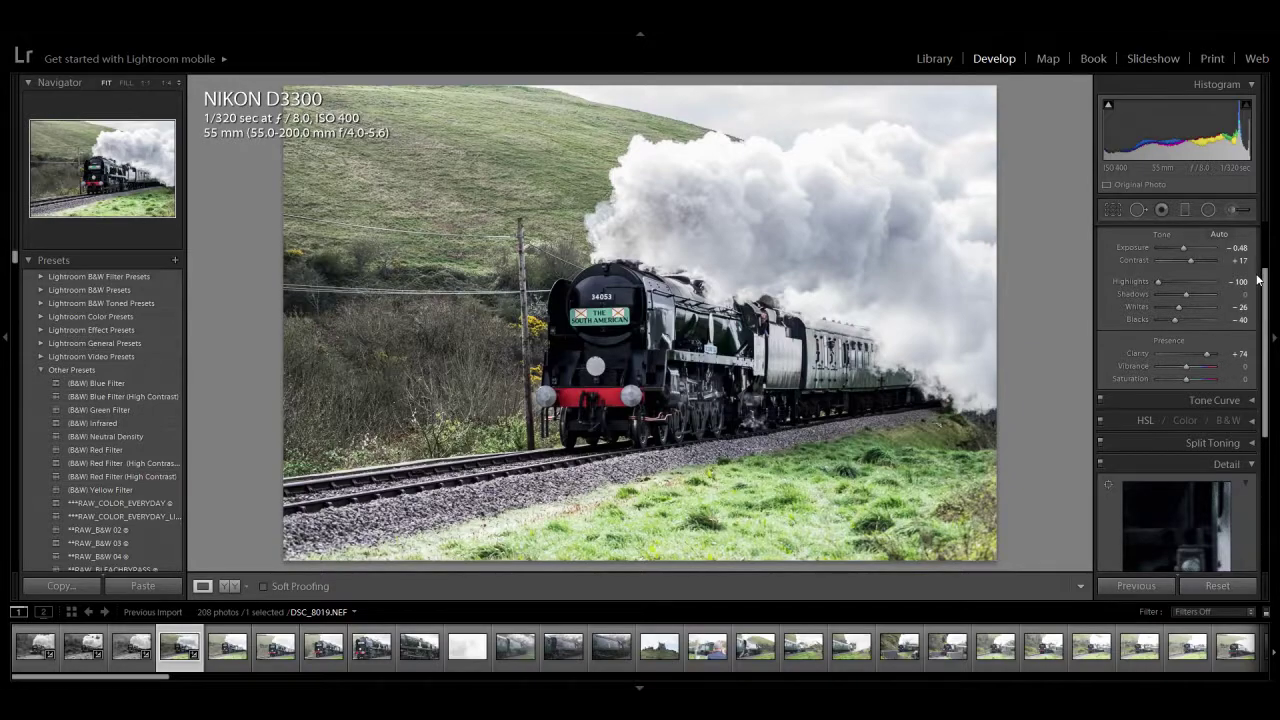
left_click_drag(1262, 333, 1262, 265)
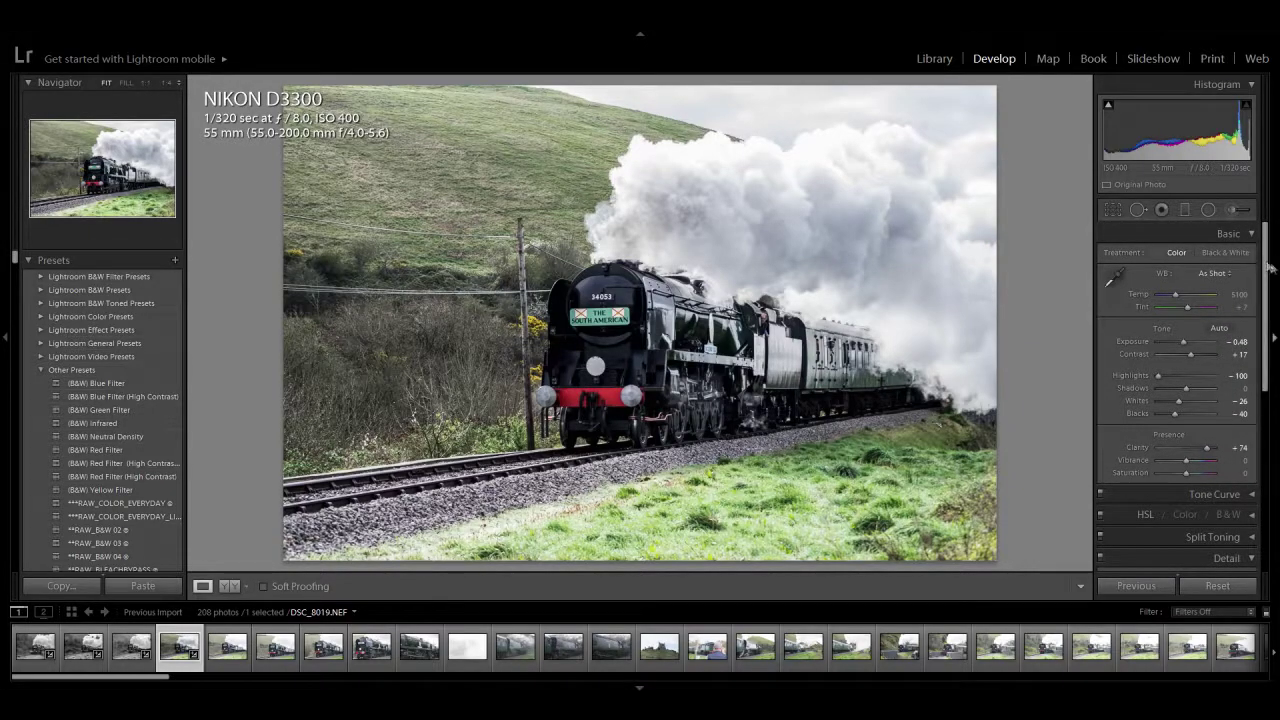
left_click(1212, 254)
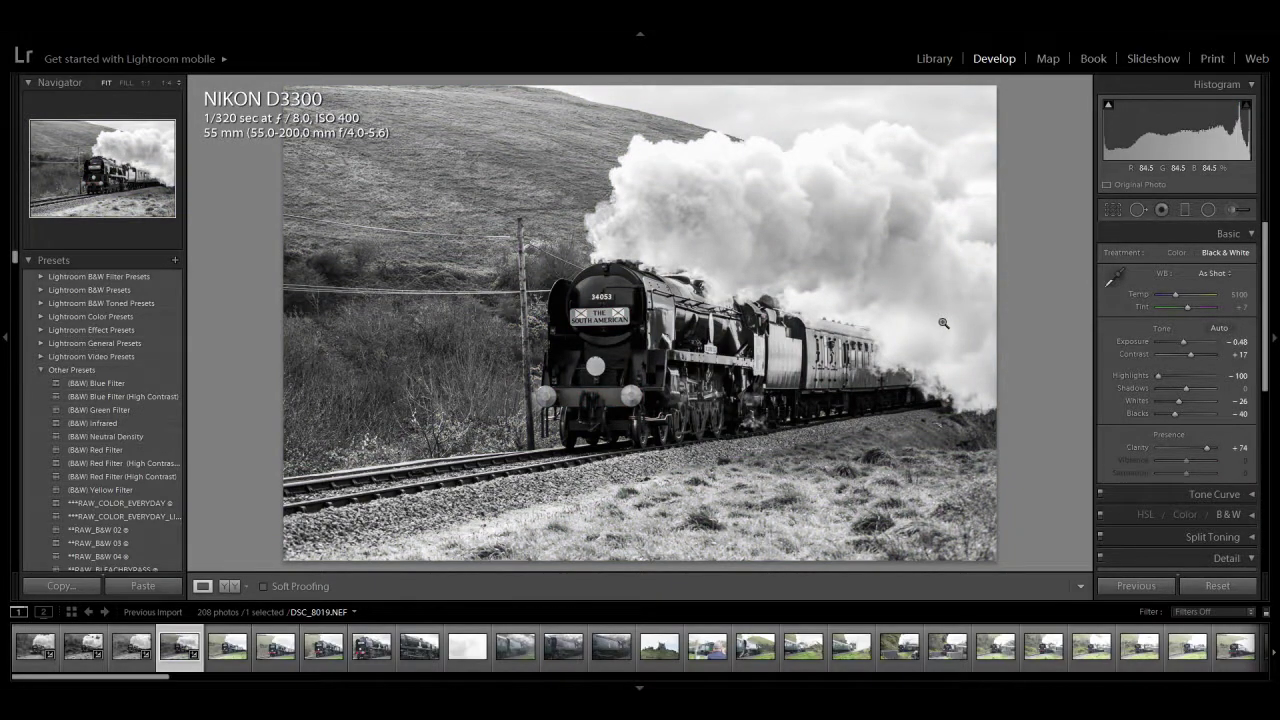
Step: Remove photo DSC_8020 from the catalog without deleting it from disk
key("Right")
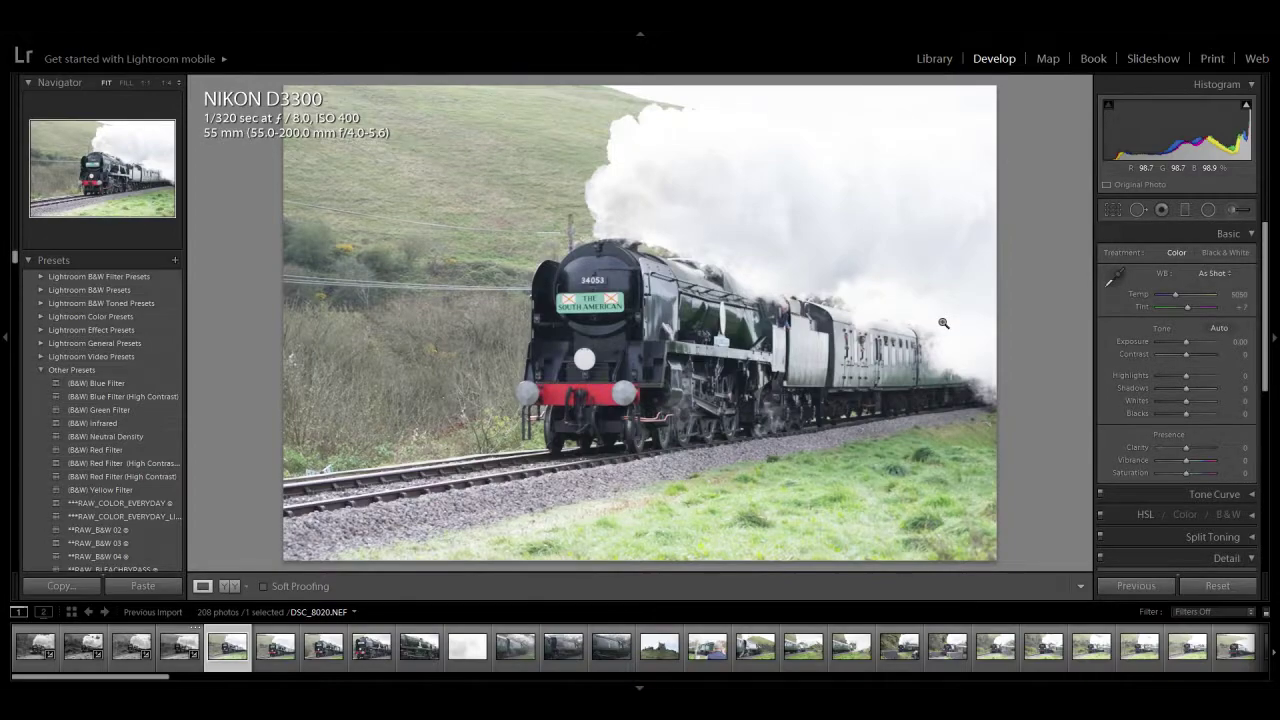
key("Delete")
key("Return")
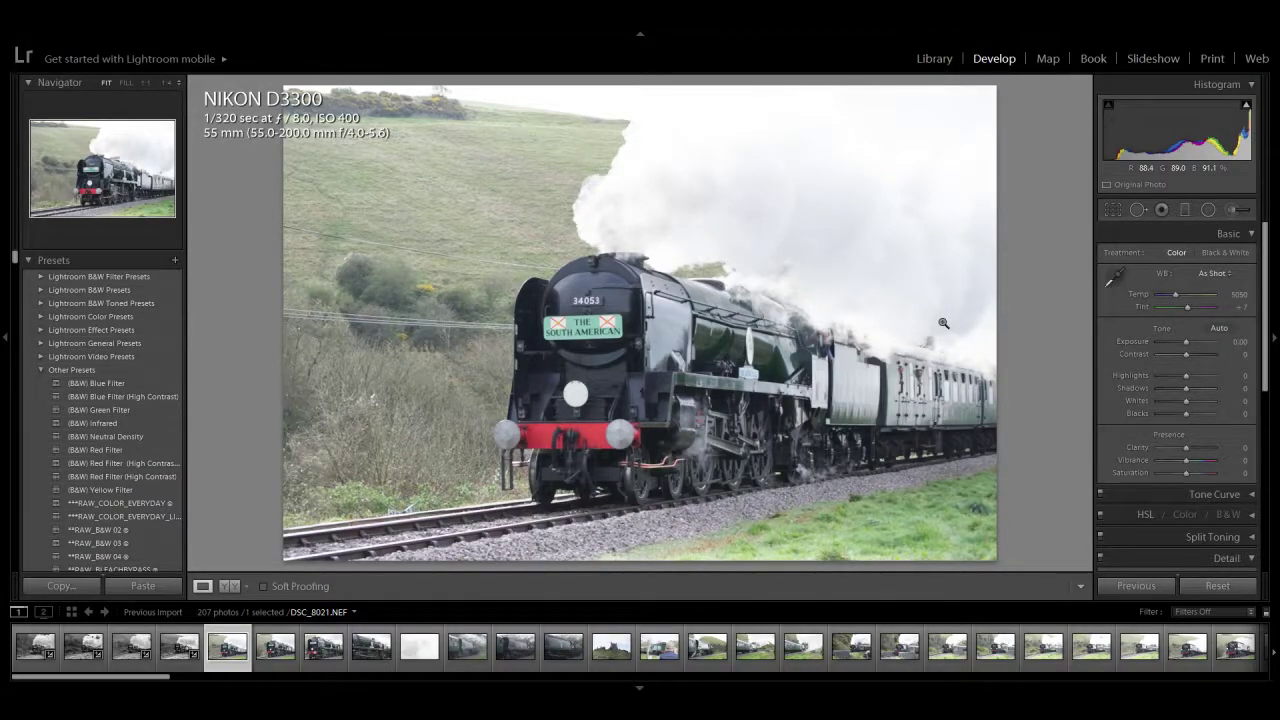
Step: On photo DSC_8021, set Exposure -1.07, Contrast +14, Highlights -98, Shadows +52, Whites +12, Blacks -26 and Clarity +69
left_click(1204, 452)
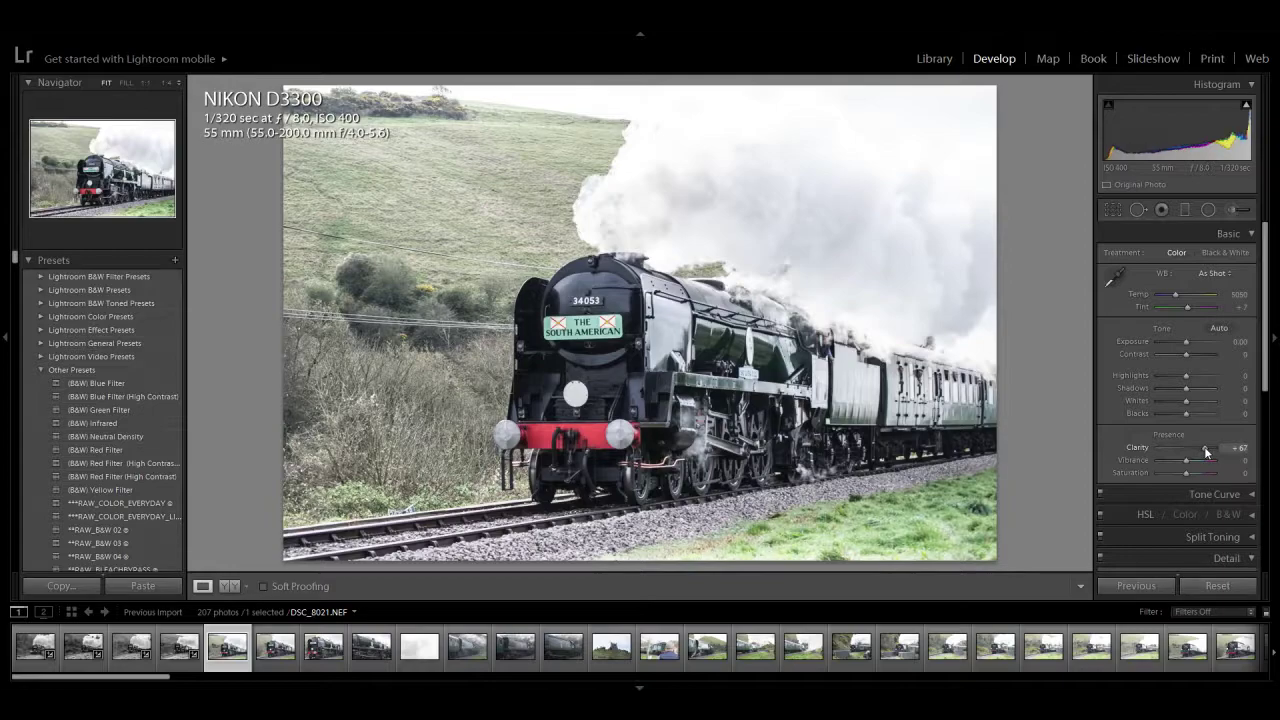
mouse_move(1186, 355)
left_mouse_down()
mouse_move(1180, 342)
mouse_move(1194, 344)
mouse_move(1182, 343)
left_mouse_up()
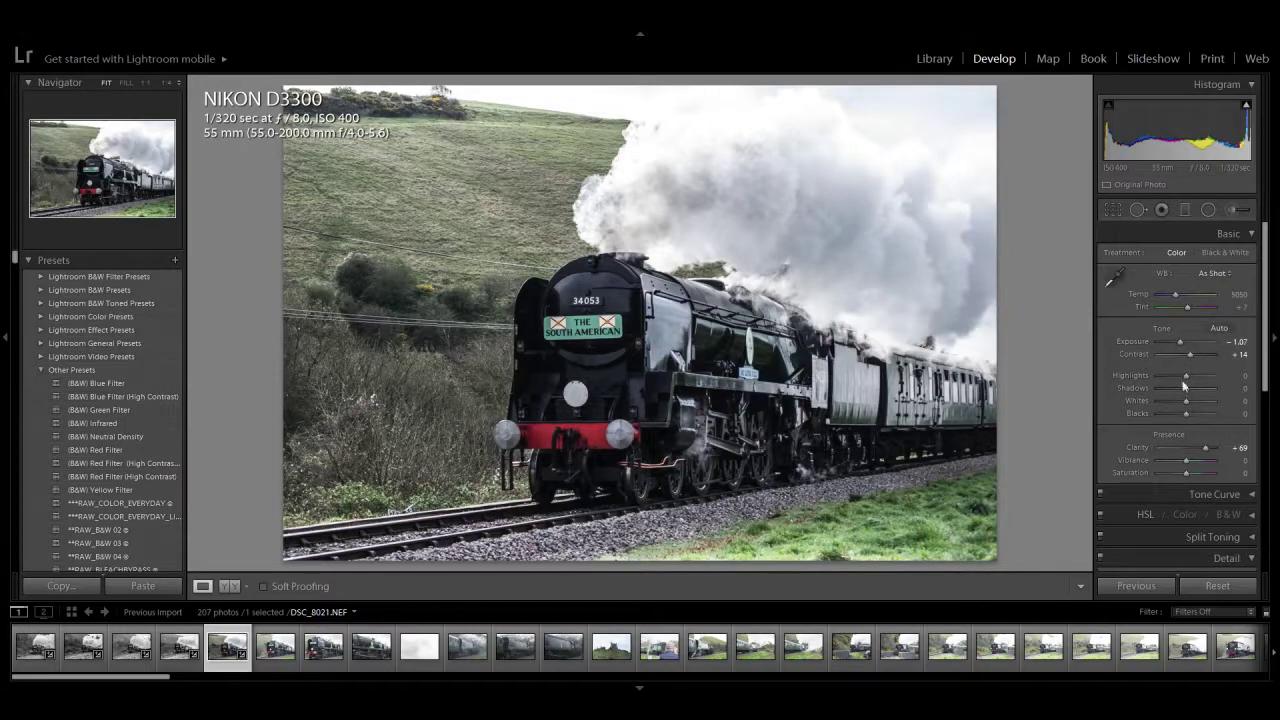
mouse_move(1180, 384)
left_mouse_down()
mouse_move(1200, 389)
mouse_move(1158, 376)
mouse_move(1183, 416)
mouse_move(1172, 413)
mouse_move(1187, 400)
left_mouse_up()
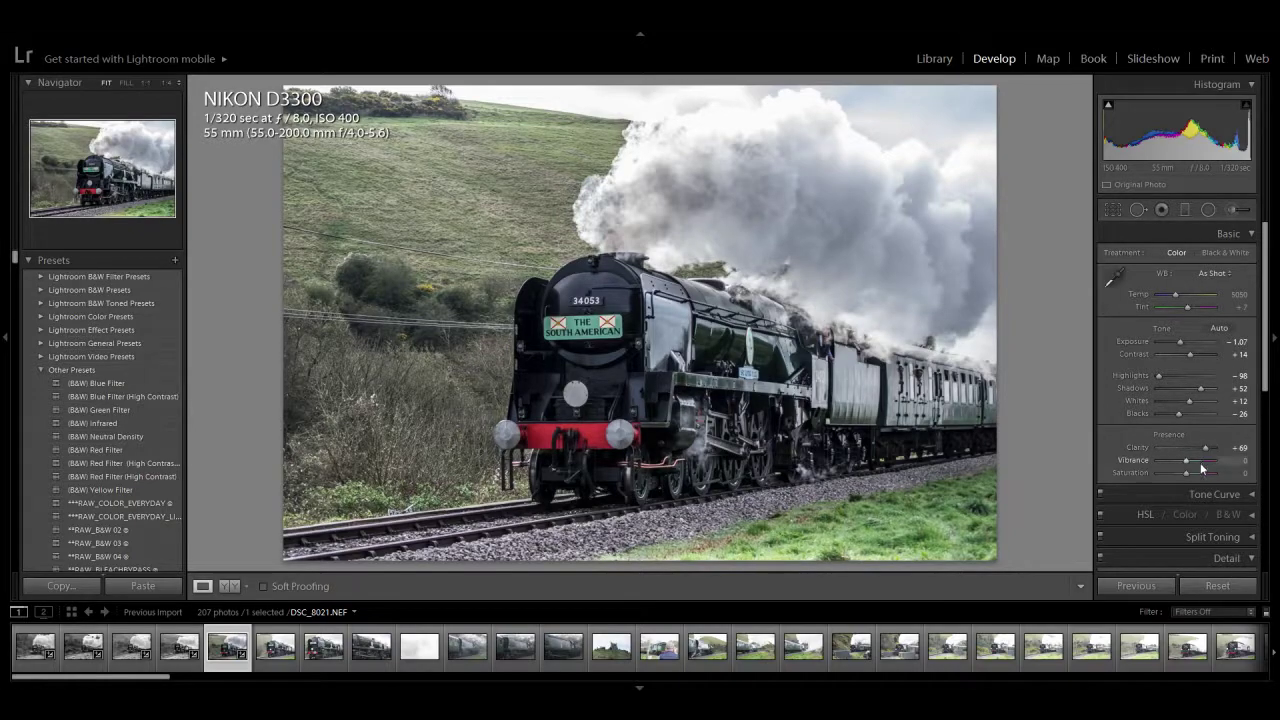
Step: Check the sharpening settings of DSC_8021 and convert the photo to black and white
left_click(1222, 558)
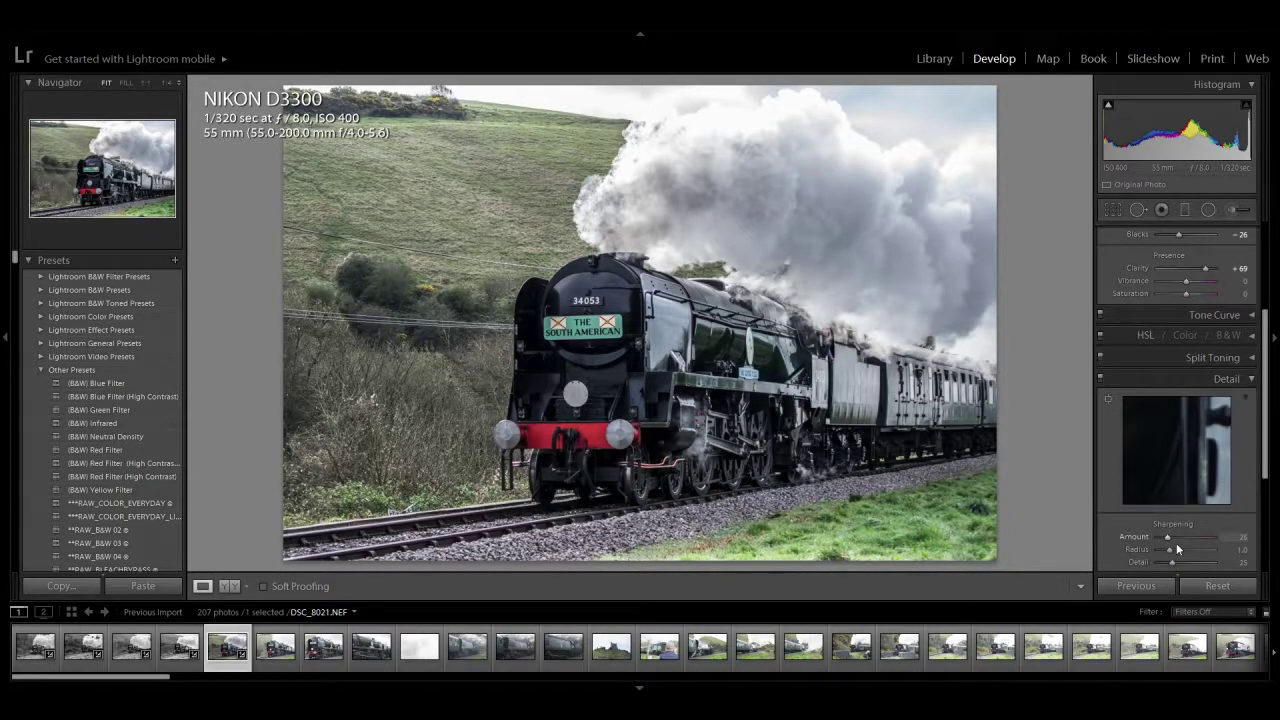
scroll(1140, 430, "up", 3)
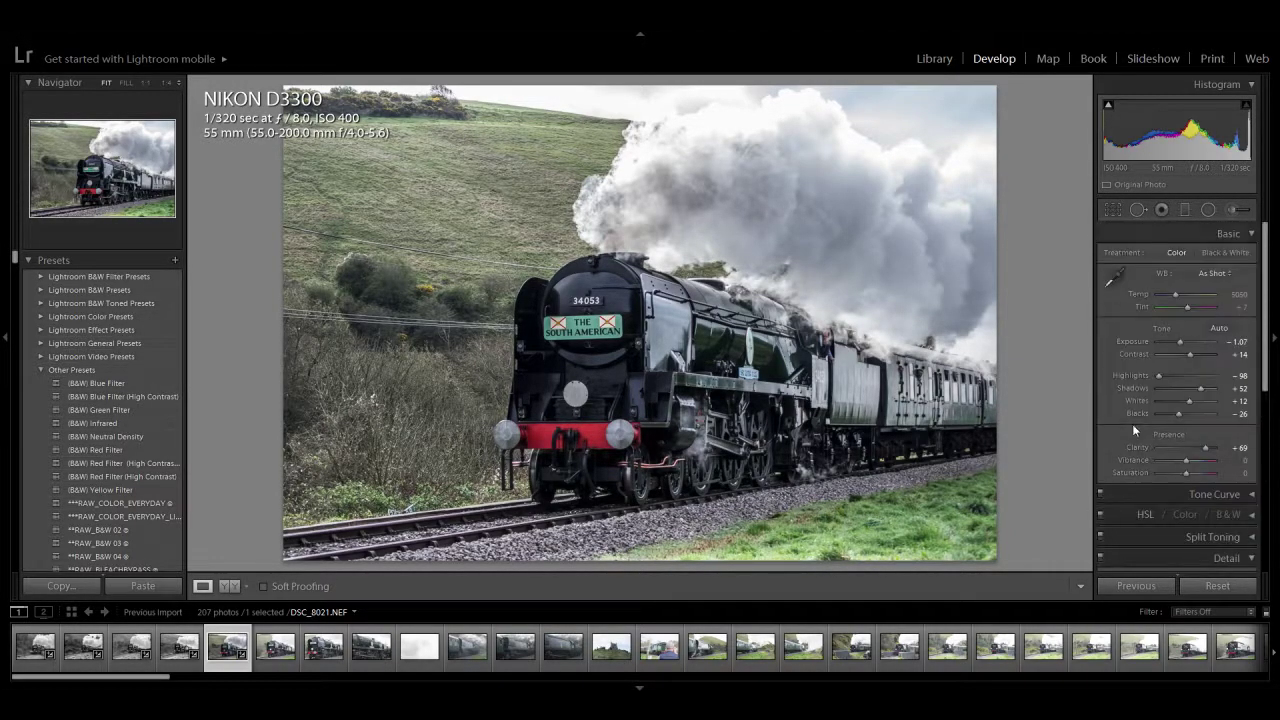
left_click(1224, 253)
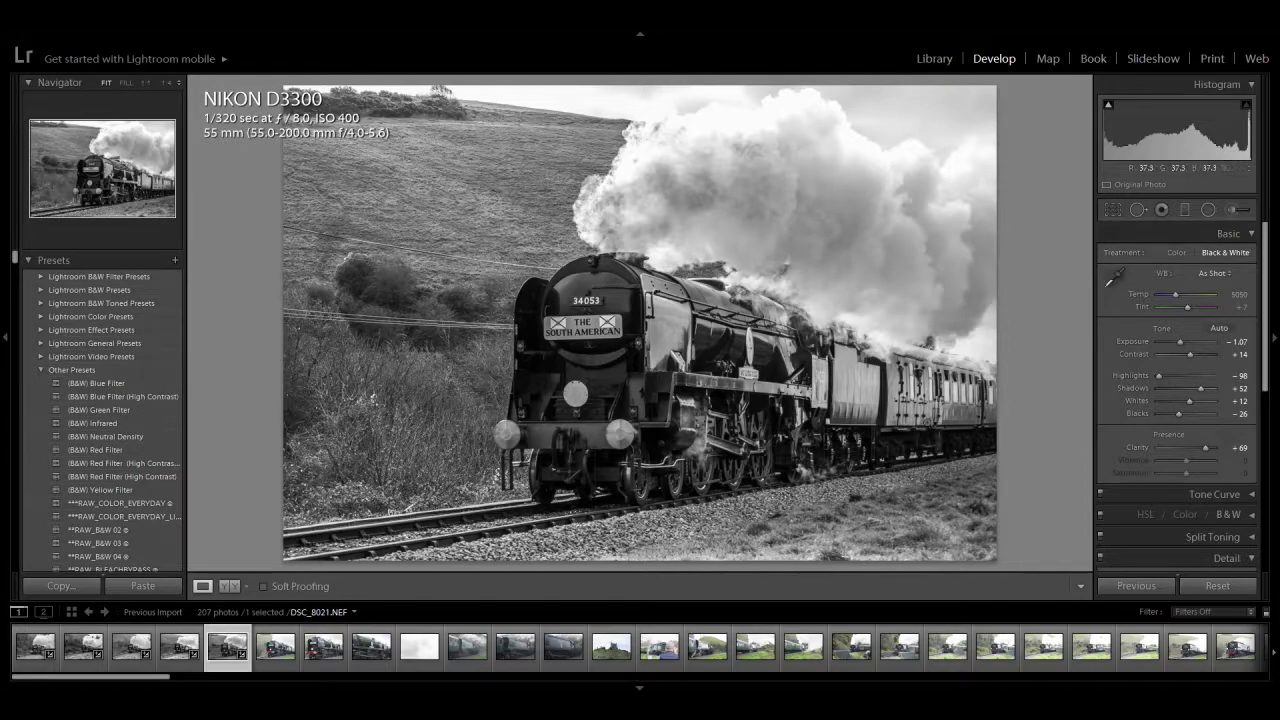
Step: On photo DSC_8022, set Clarity to +71 and Blacks to -14
key("Right")
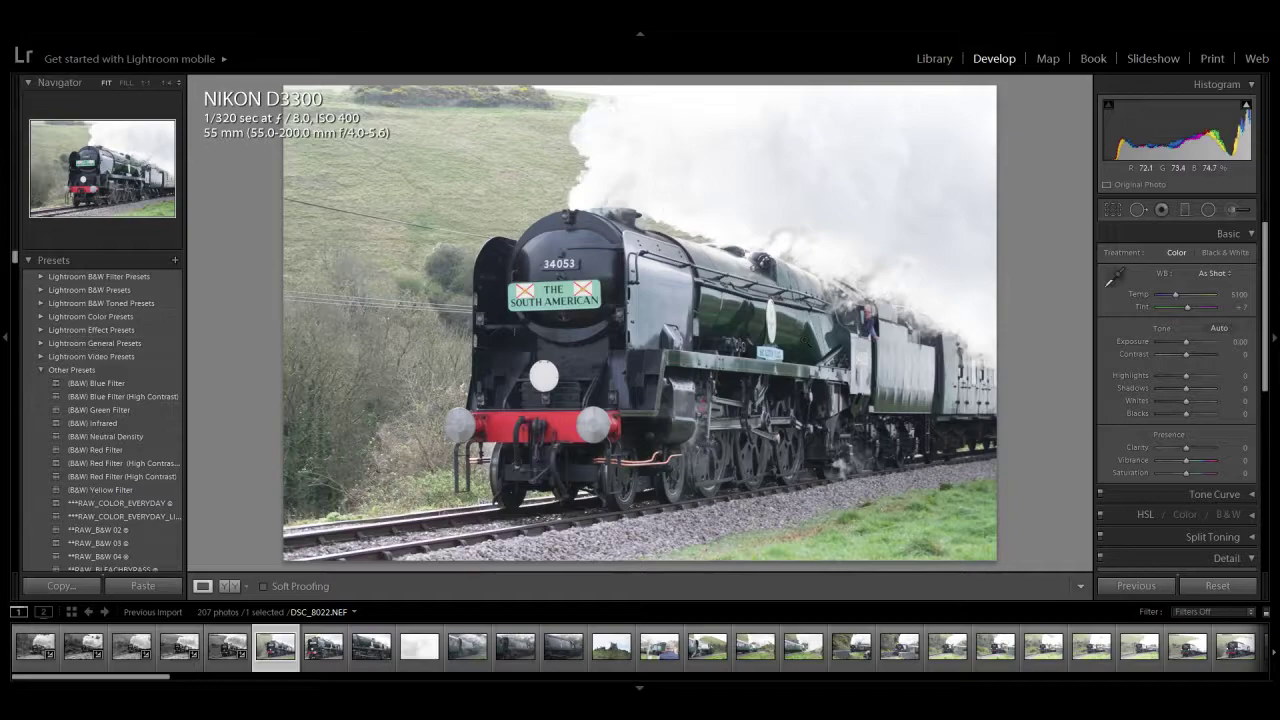
left_click(1208, 449)
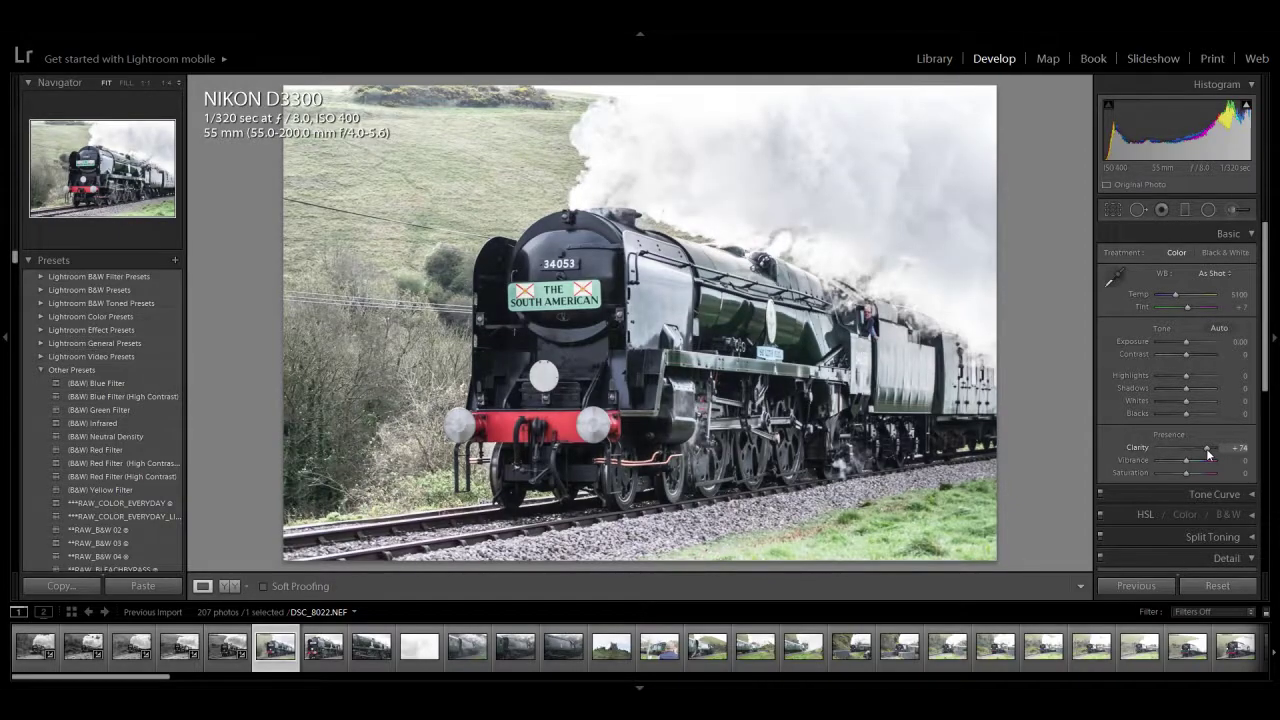
left_click(1191, 413)
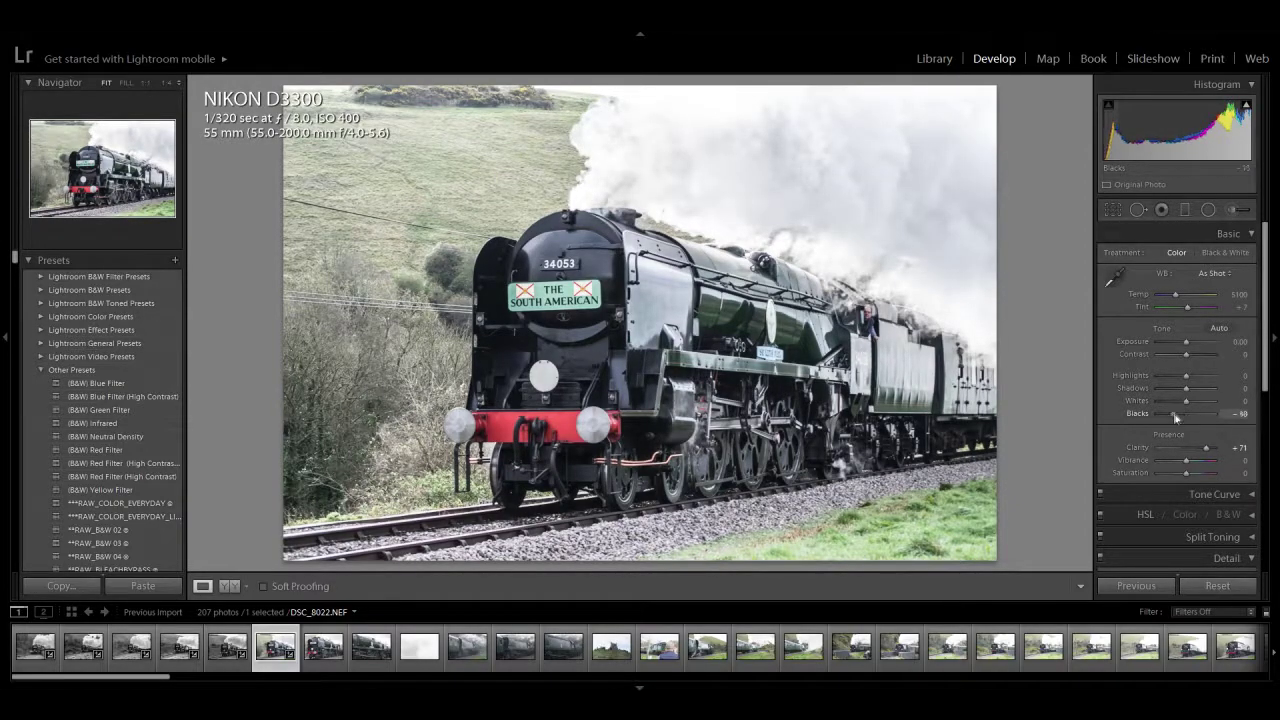
left_click_drag(1190, 421, 1183, 422)
Step: Set Whites -100, Shadows -31, Highlights -45 and Contrast +24 on DSC_8022, with a sharpening amount of 112
left_click(1170, 398)
left_click_drag(1163, 400, 1152, 400)
left_click(1166, 388)
left_click(1174, 390)
left_click(1189, 375)
left_click_drag(1190, 375, 1140, 380)
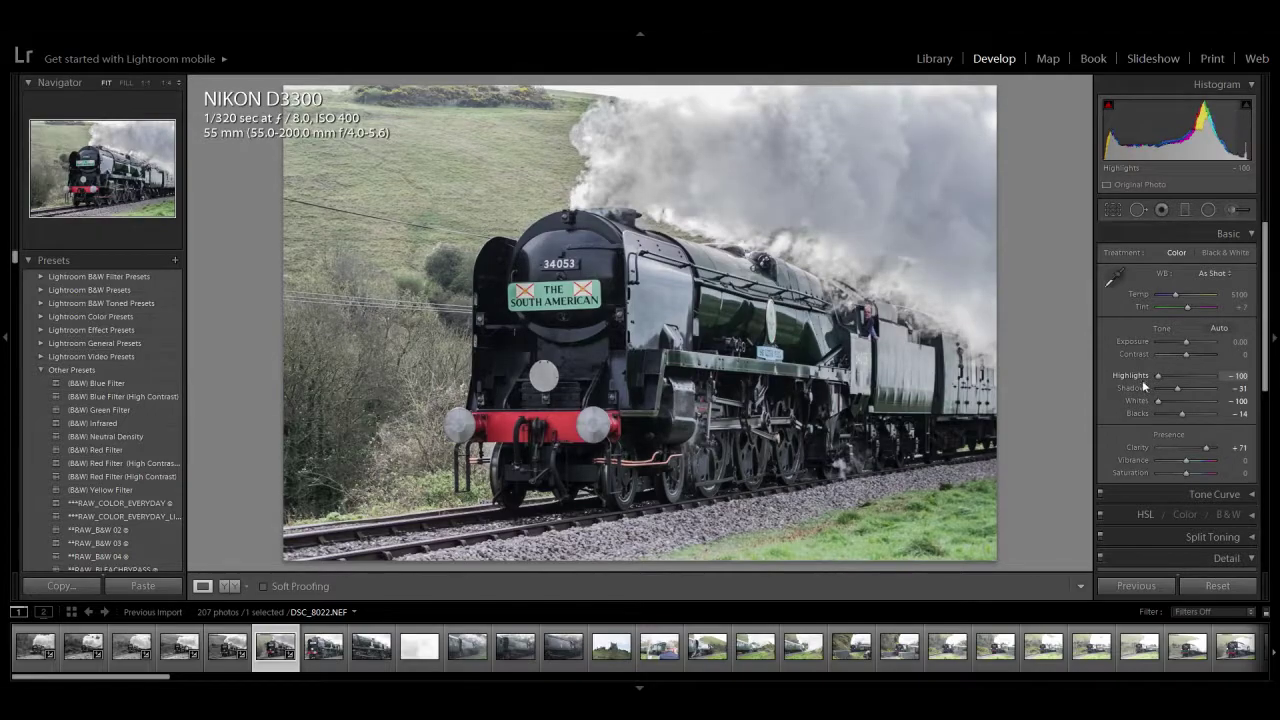
left_click_drag(1164, 381, 1189, 356)
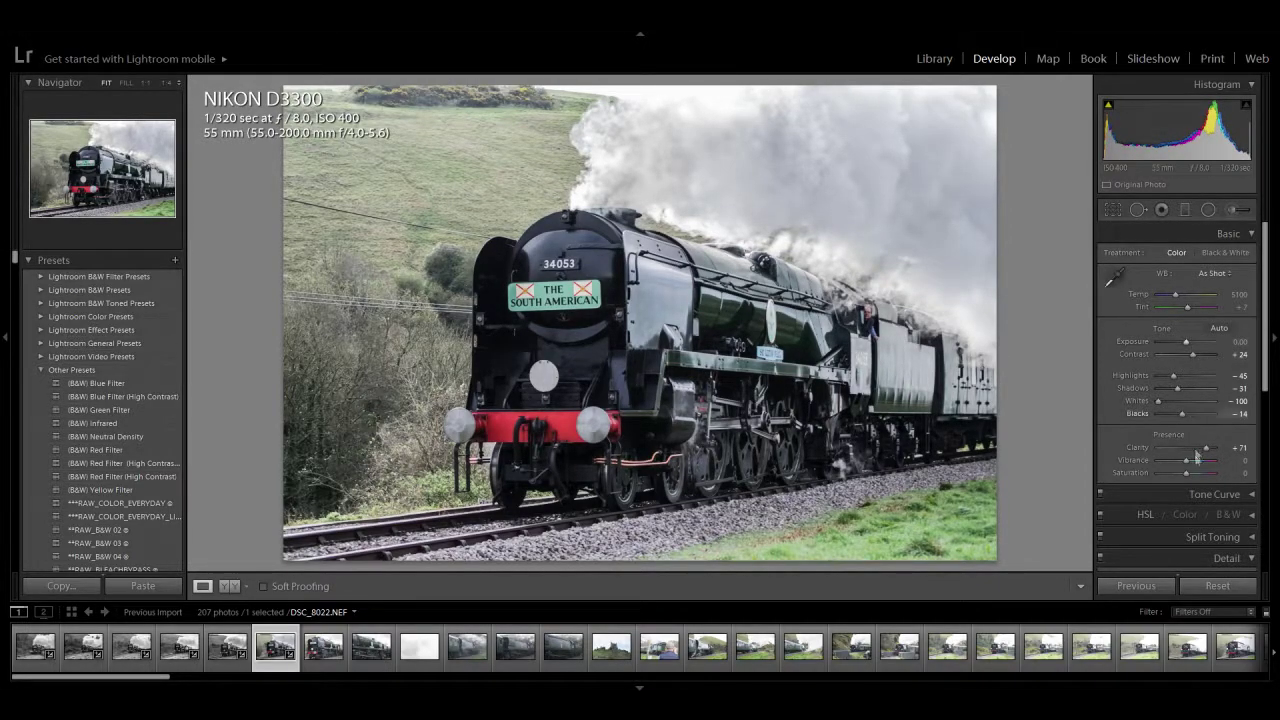
scroll(1190, 470, "down", 3)
left_click_drag(1178, 538, 1200, 535)
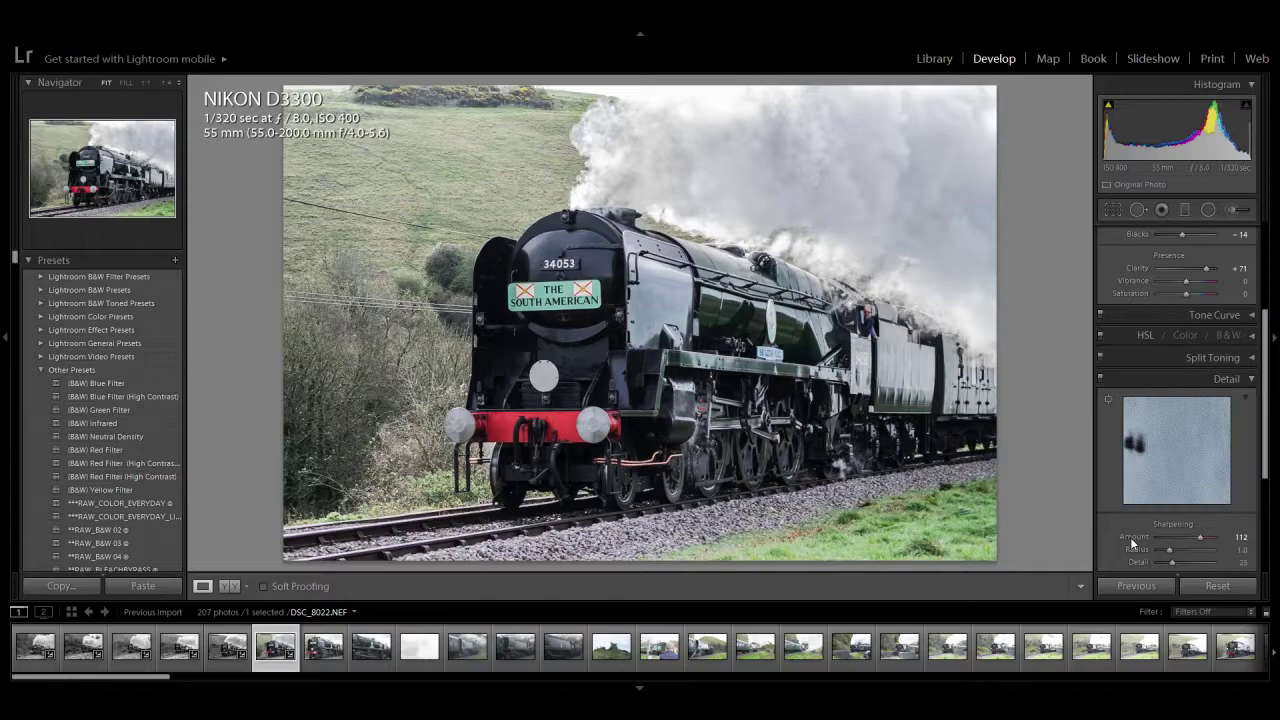
key("Right")
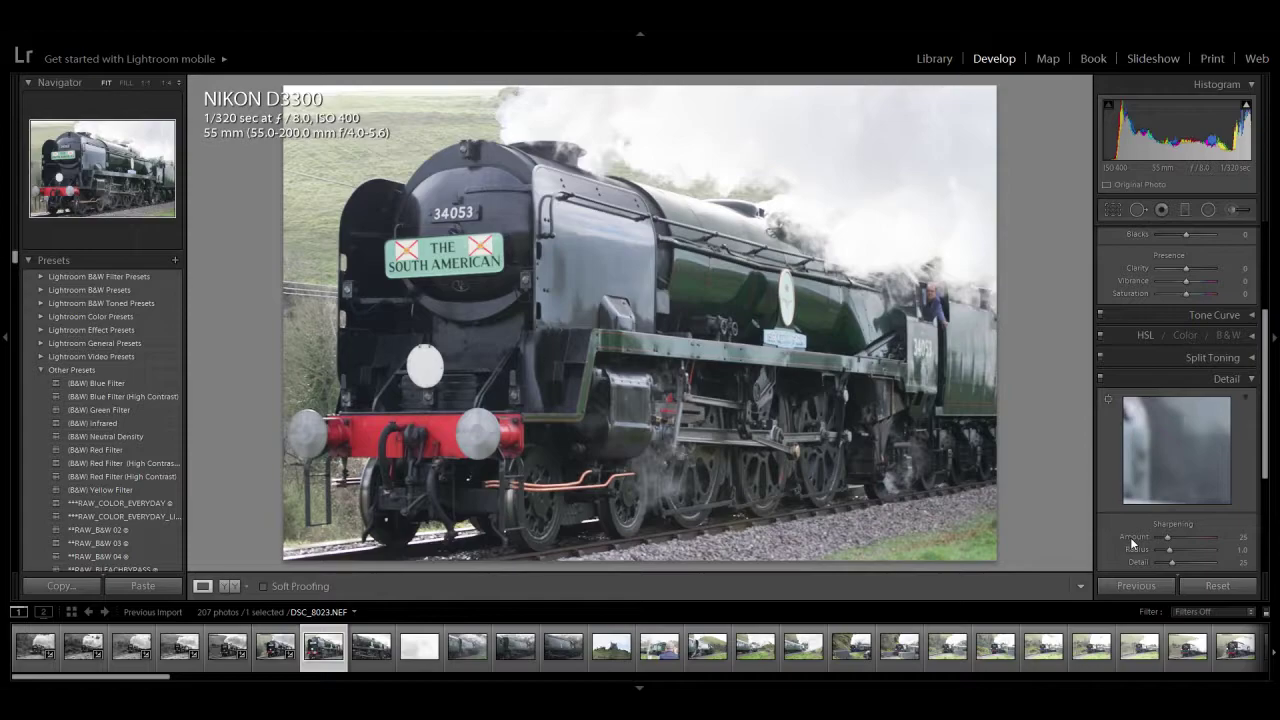
key("Left")
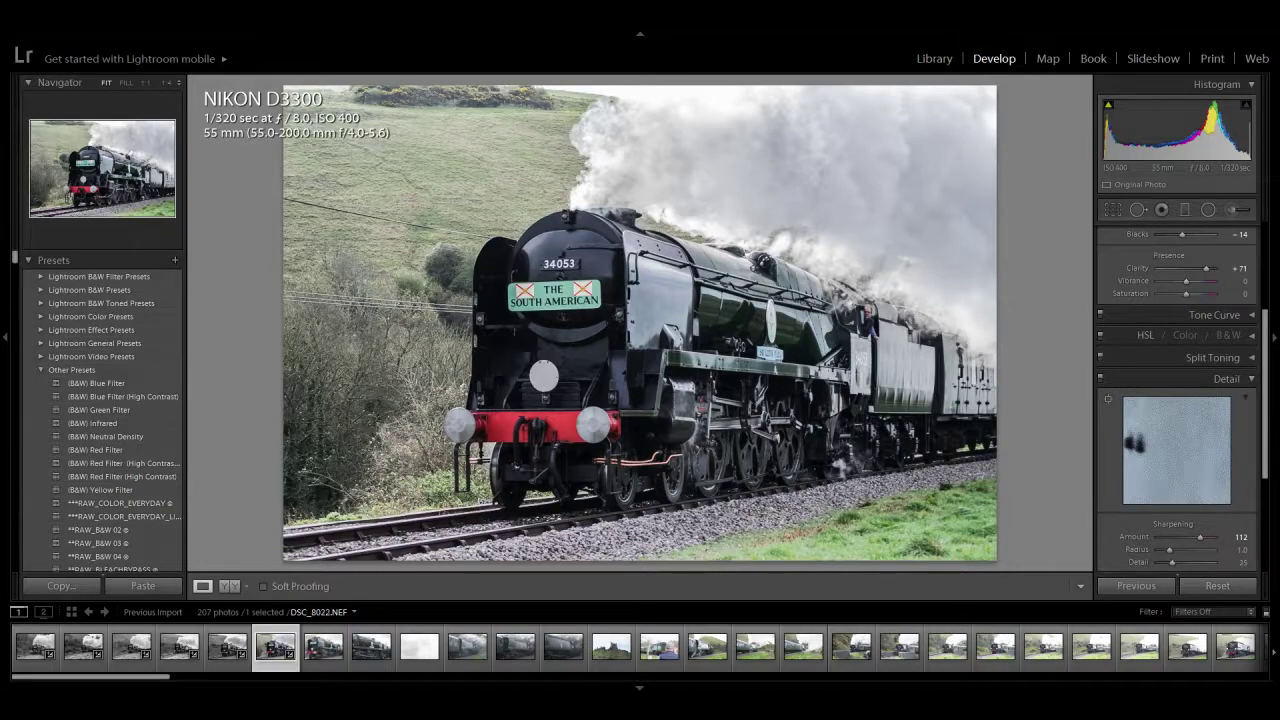
key("super+a")
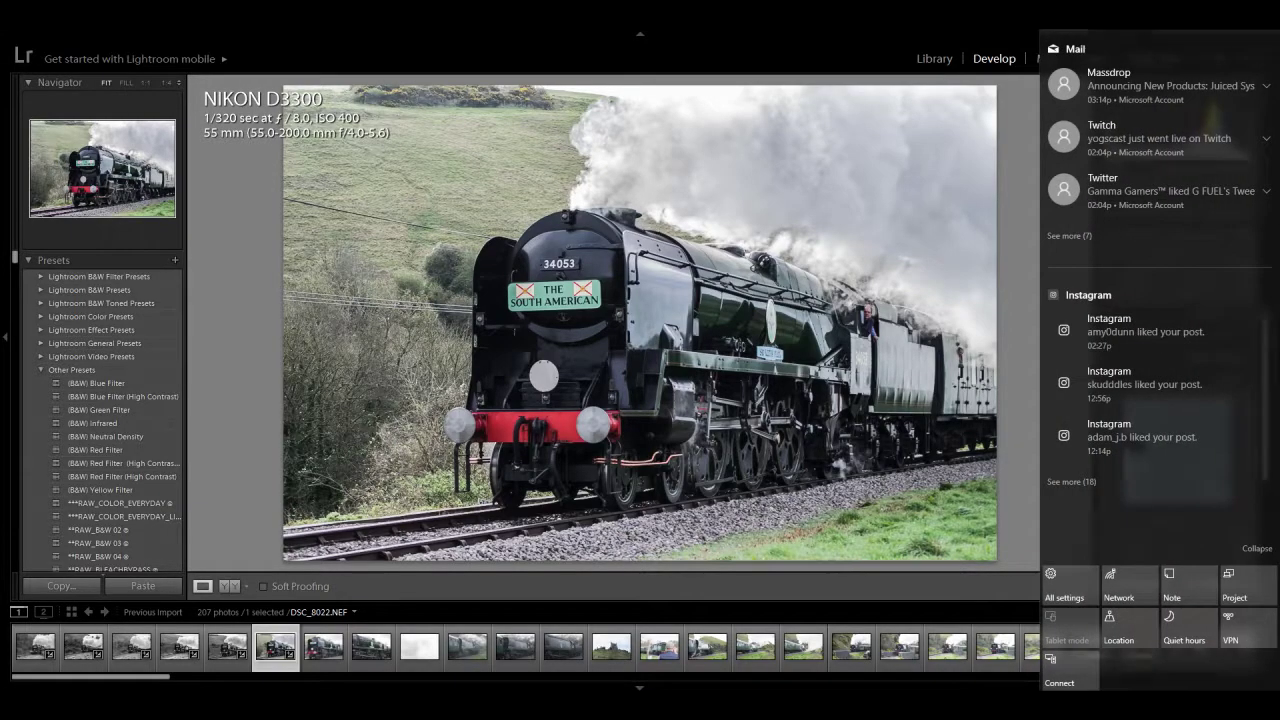
left_click(1073, 604)
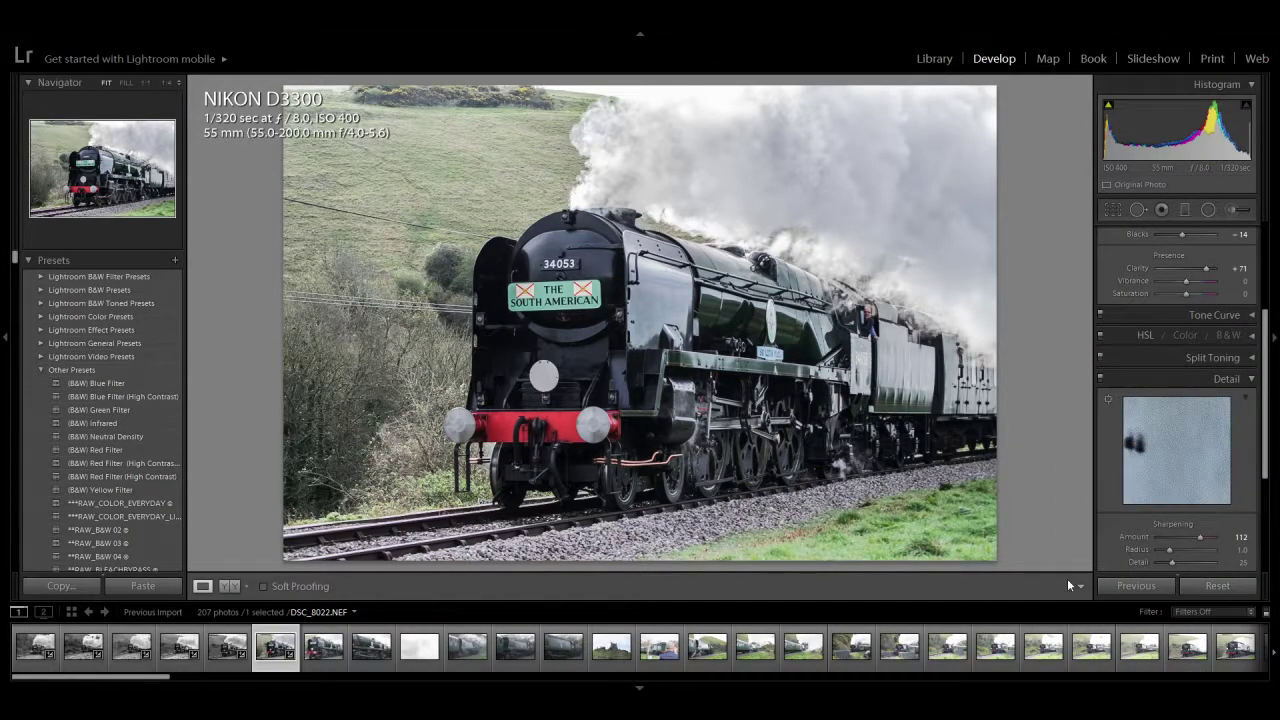
Step: On photo DSC_8023, set Clarity +100, Contrast +10, Highlights -100, Whites -57 and Blacks -48, and fine-tune Saturation and Exposure
left_click(338, 668)
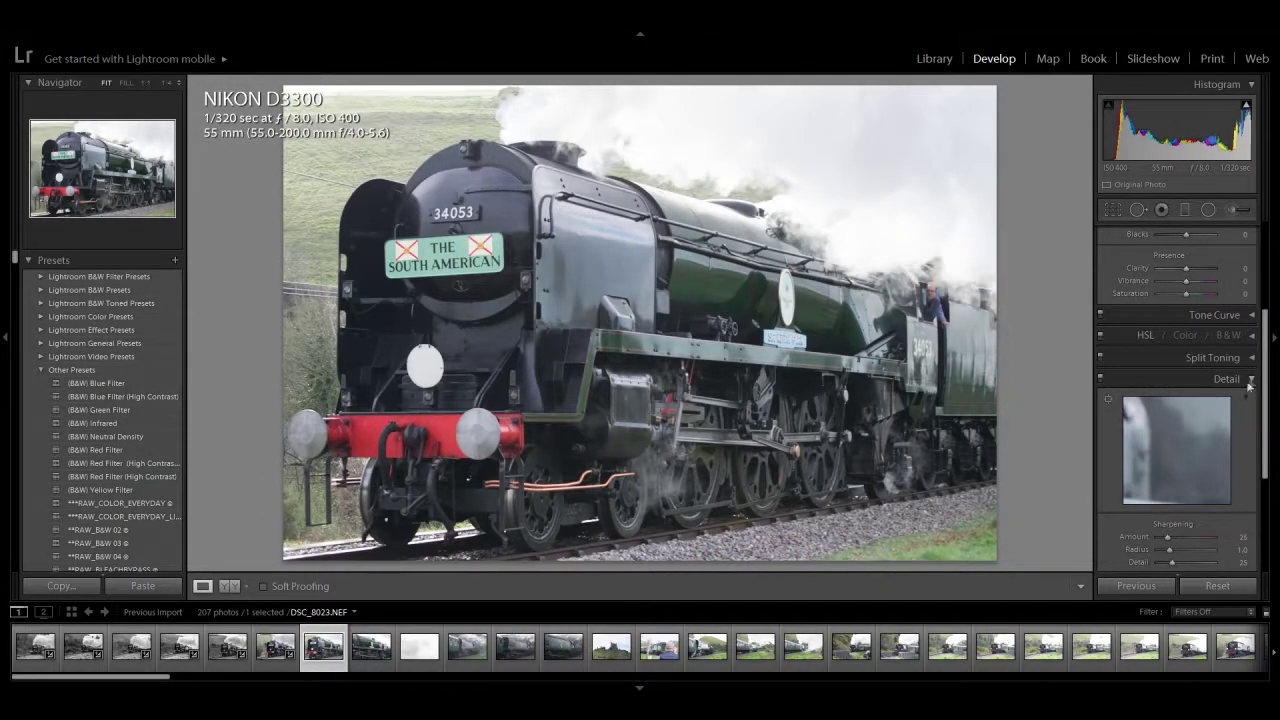
scroll(1249, 385, "up", 2)
scroll(1216, 286, "up", 2)
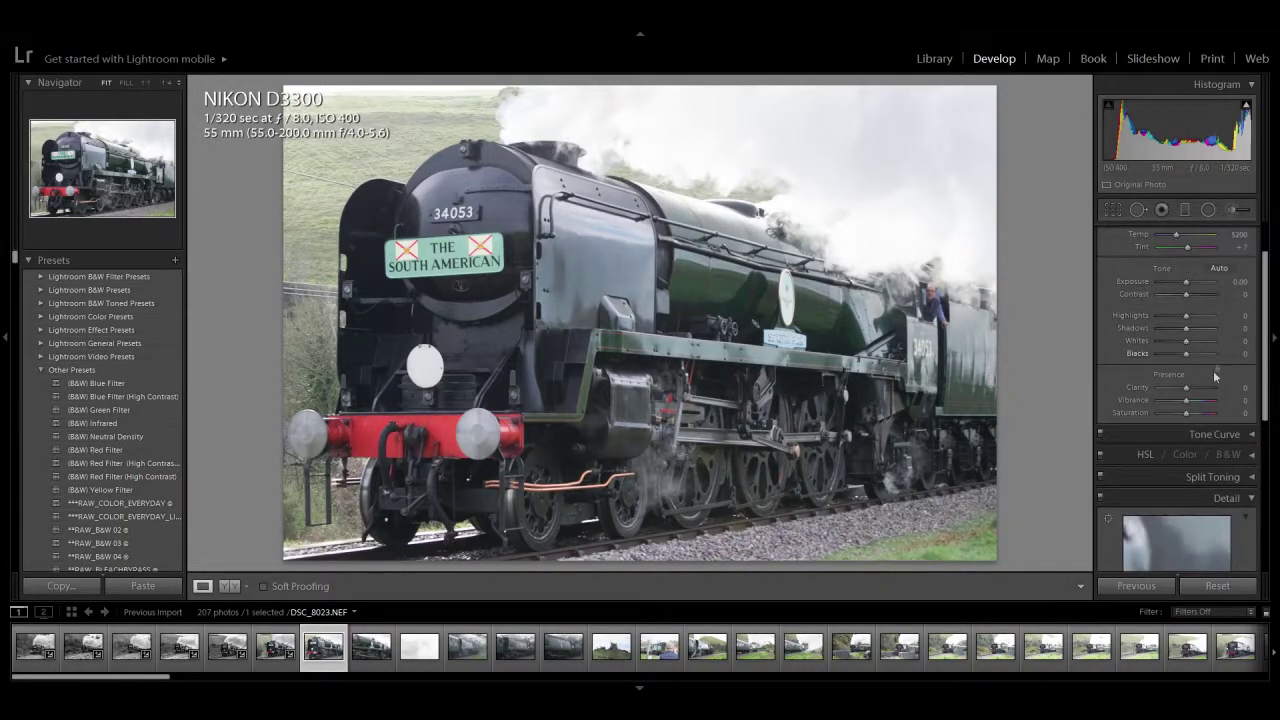
left_click_drag(1187, 388, 1222, 394)
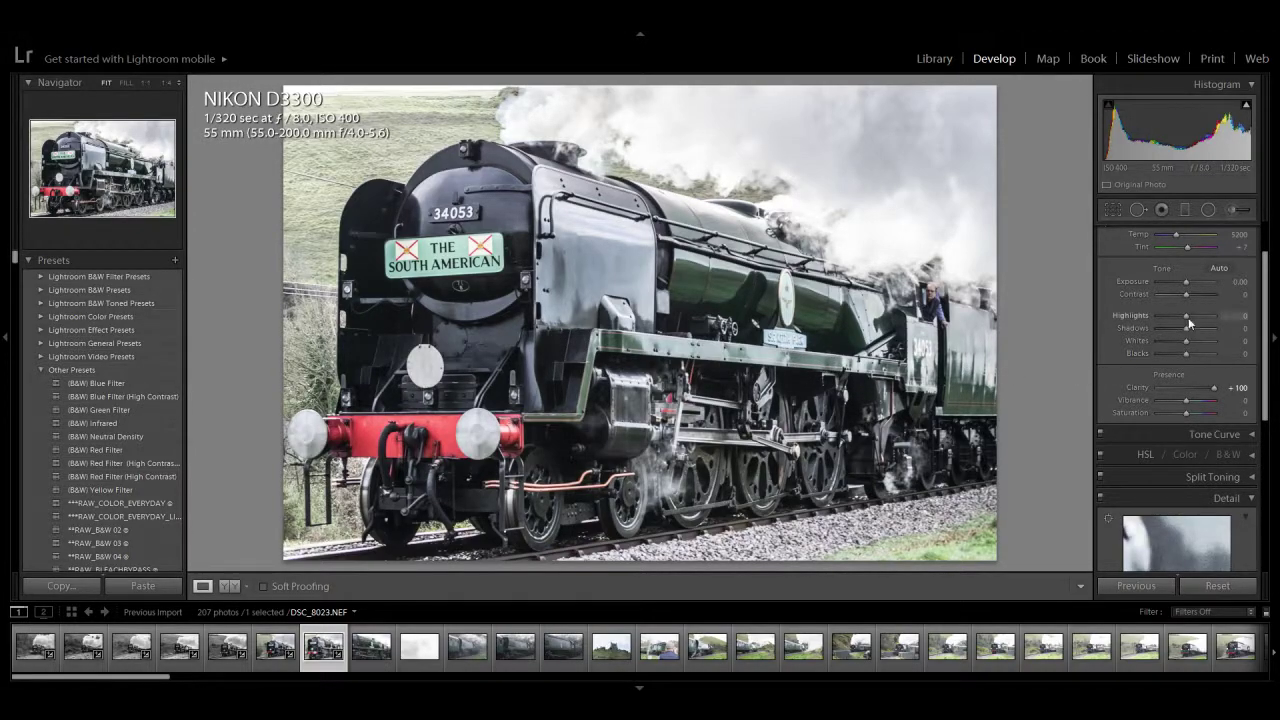
left_click_drag(1186, 294, 1173, 356)
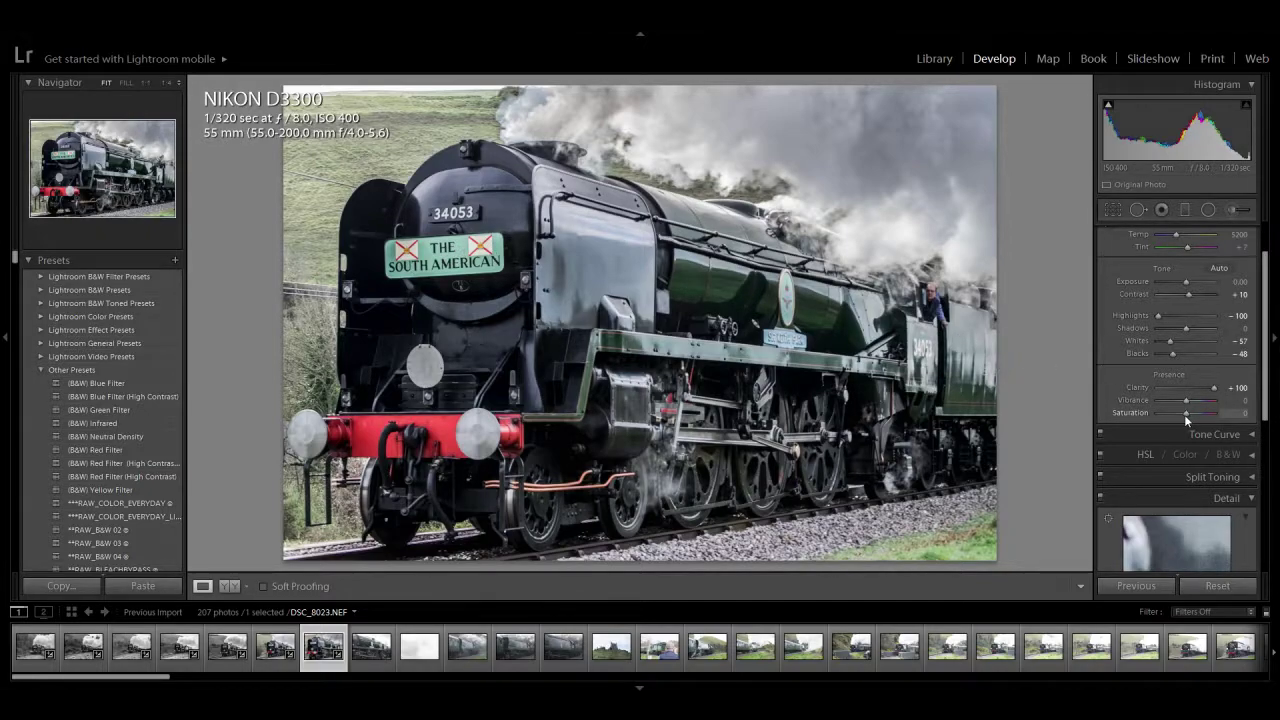
left_click_drag(1186, 414, 1185, 414)
left_click_drag(1180, 284, 1182, 285)
Step: Remove photo DSC_8024 from the catalog
key("Right")
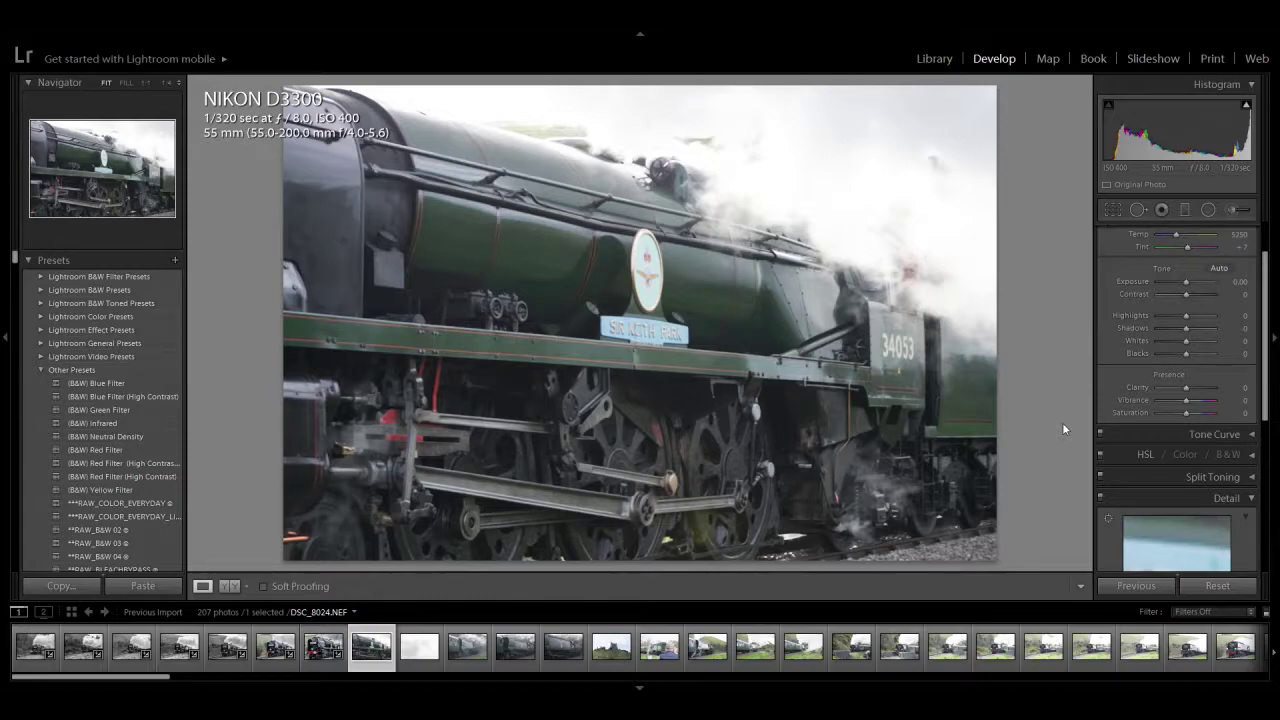
key("Delete")
key("Return")
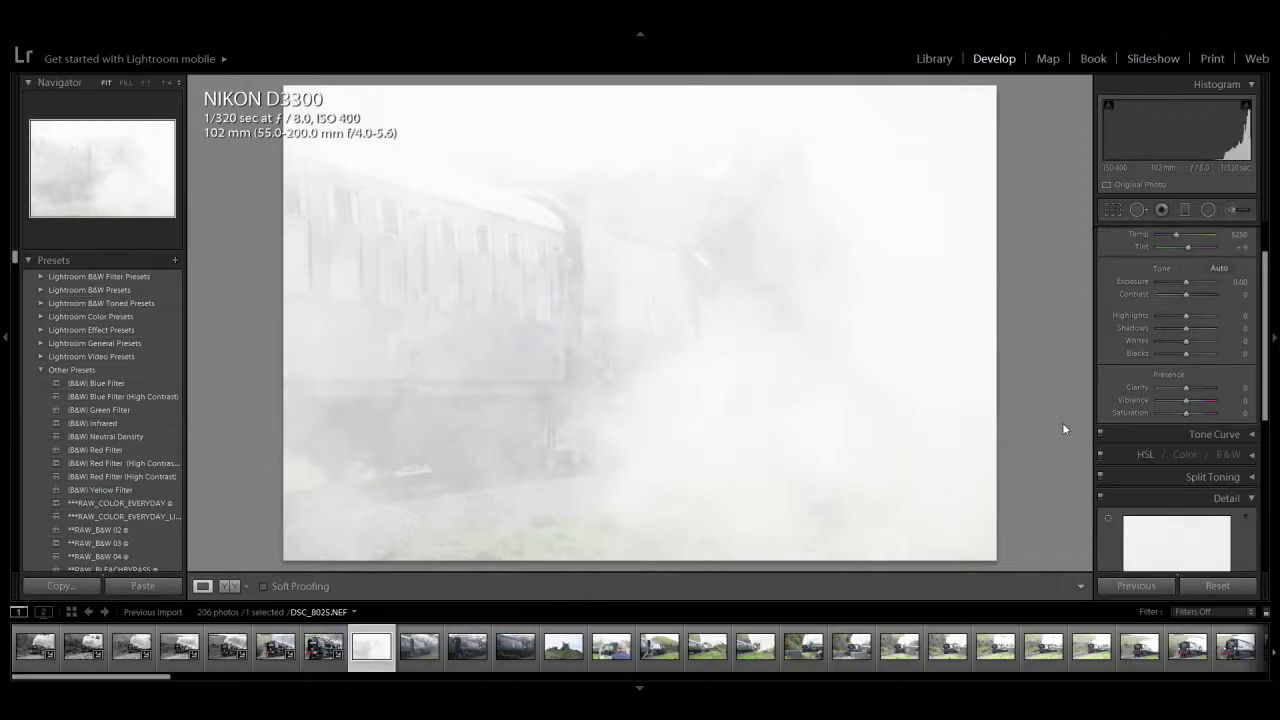
Step: Test a strong exposure reduction on the overexposed photo DSC_8025 and remove the photo from the catalog
left_click_drag(1189, 281, 1166, 282)
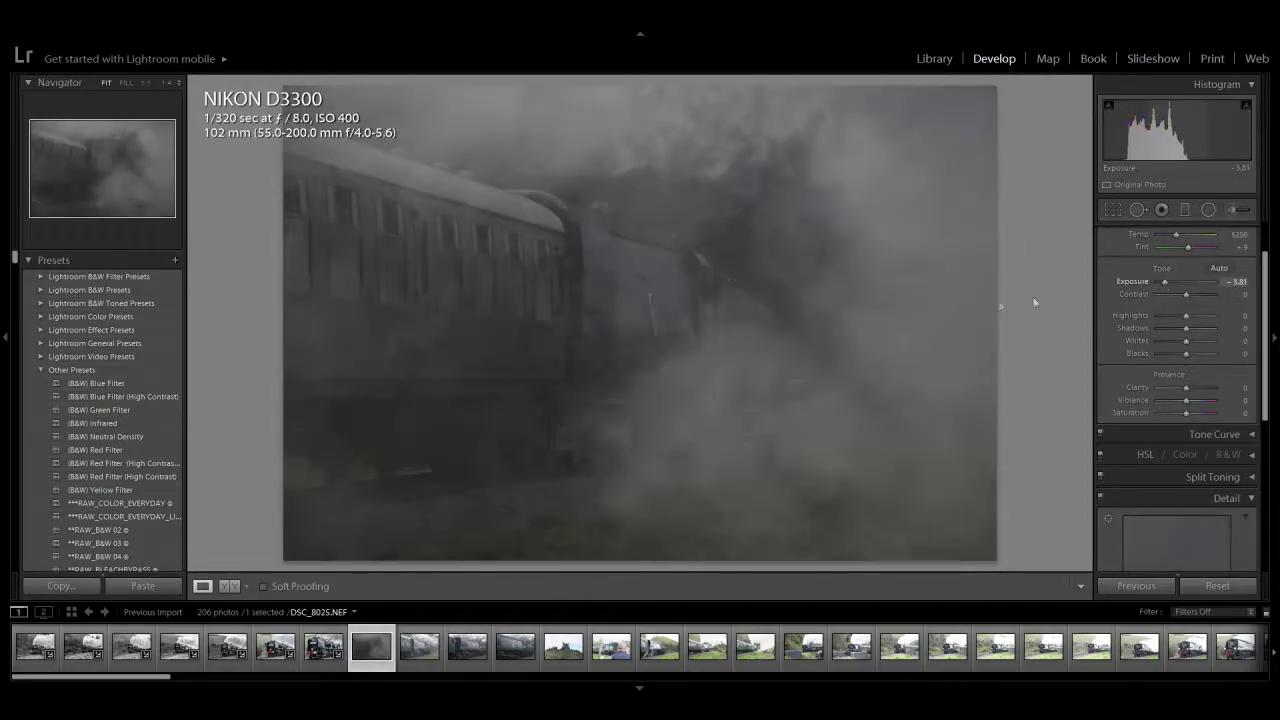
key("Delete")
key("Return")
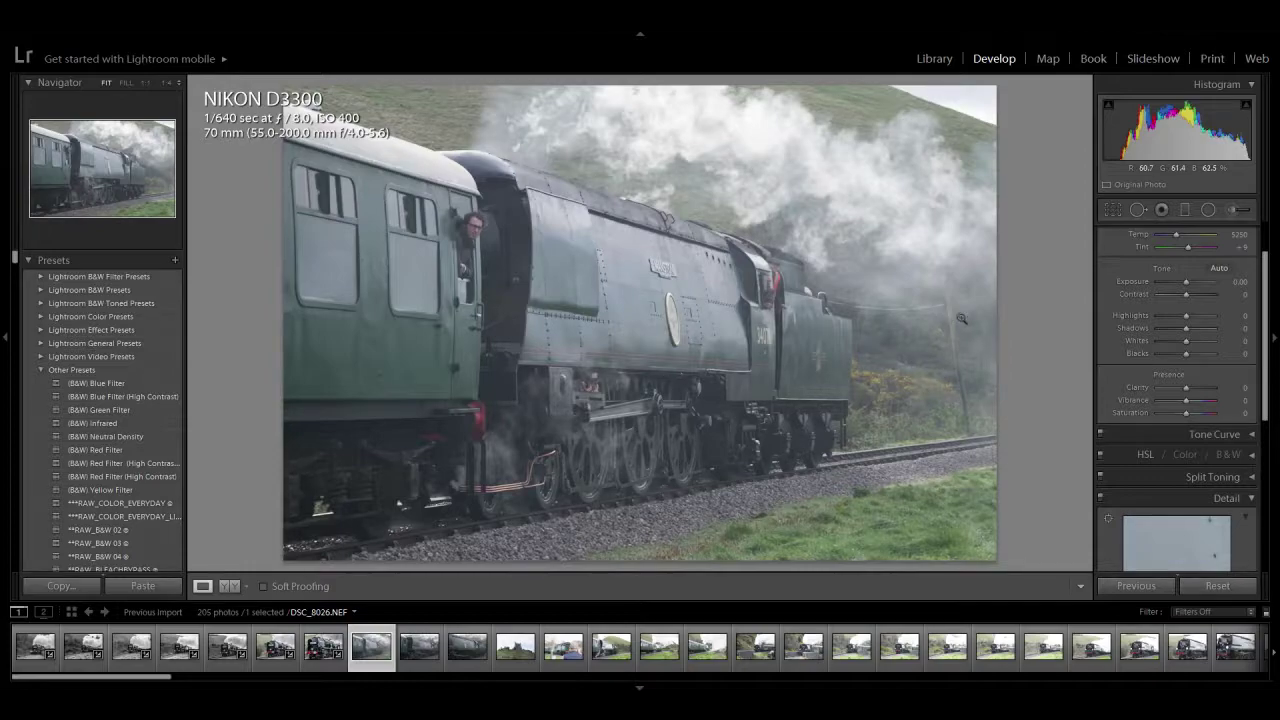
Step: On photo DSC_8026, set Clarity to +62, inspect the locomotive cab up close, and set Blacks to -17
left_click_drag(1187, 389, 1204, 391)
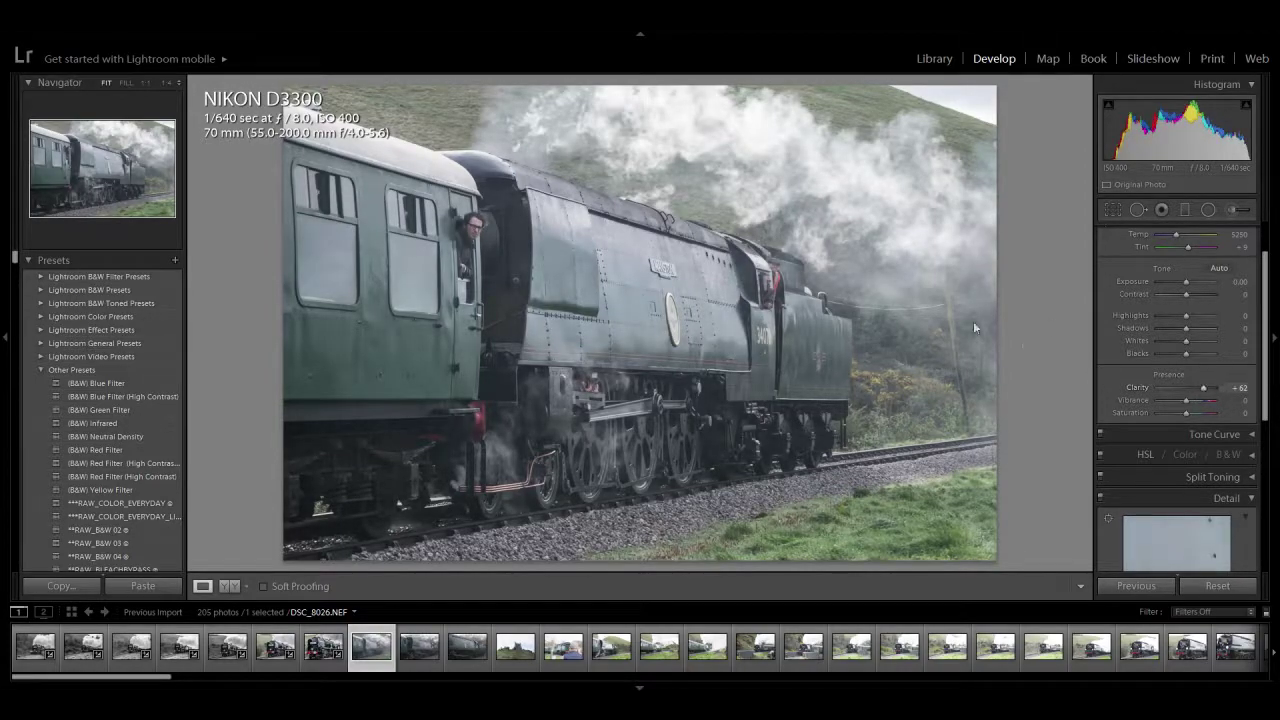
left_click(770, 272)
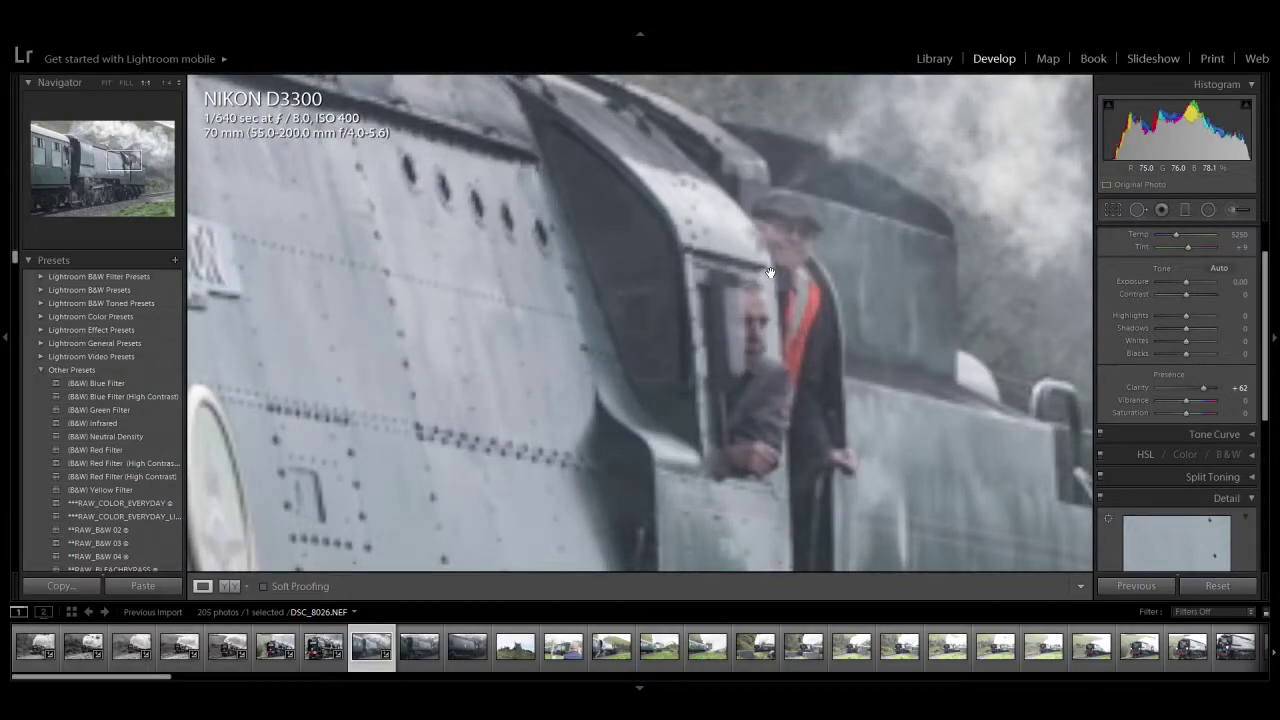
left_click(770, 272)
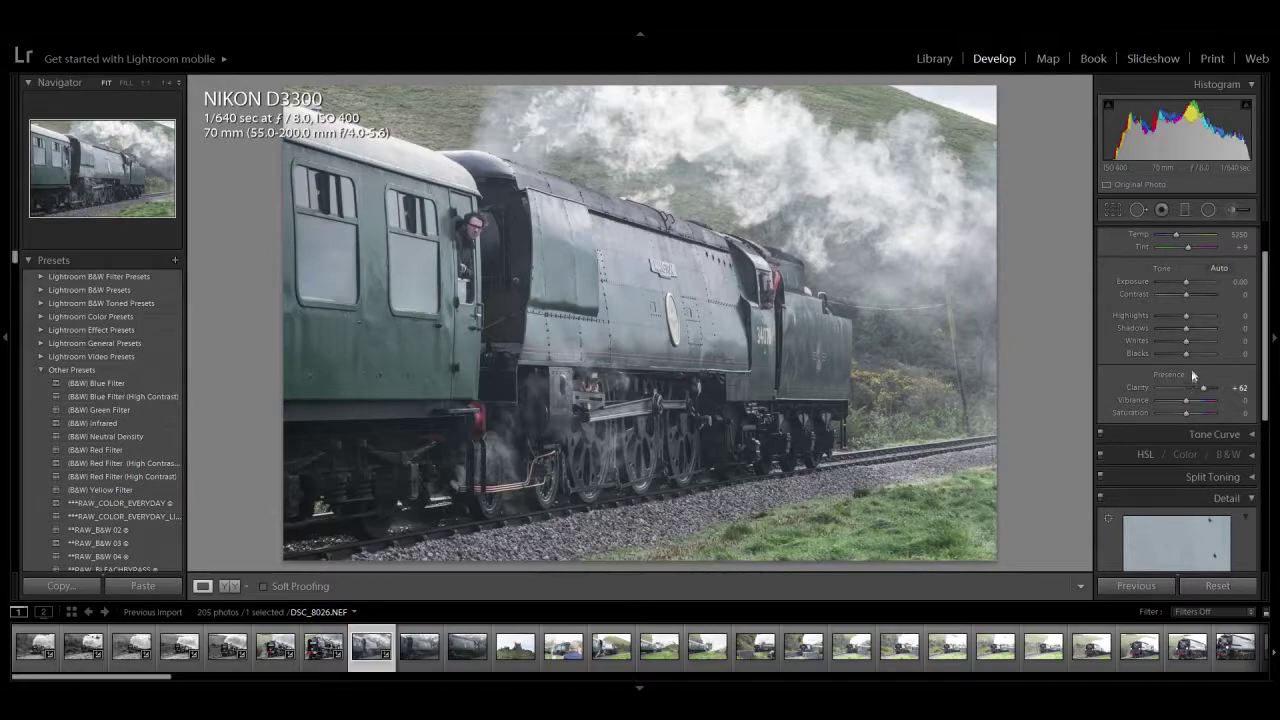
left_click_drag(1188, 356, 1183, 361)
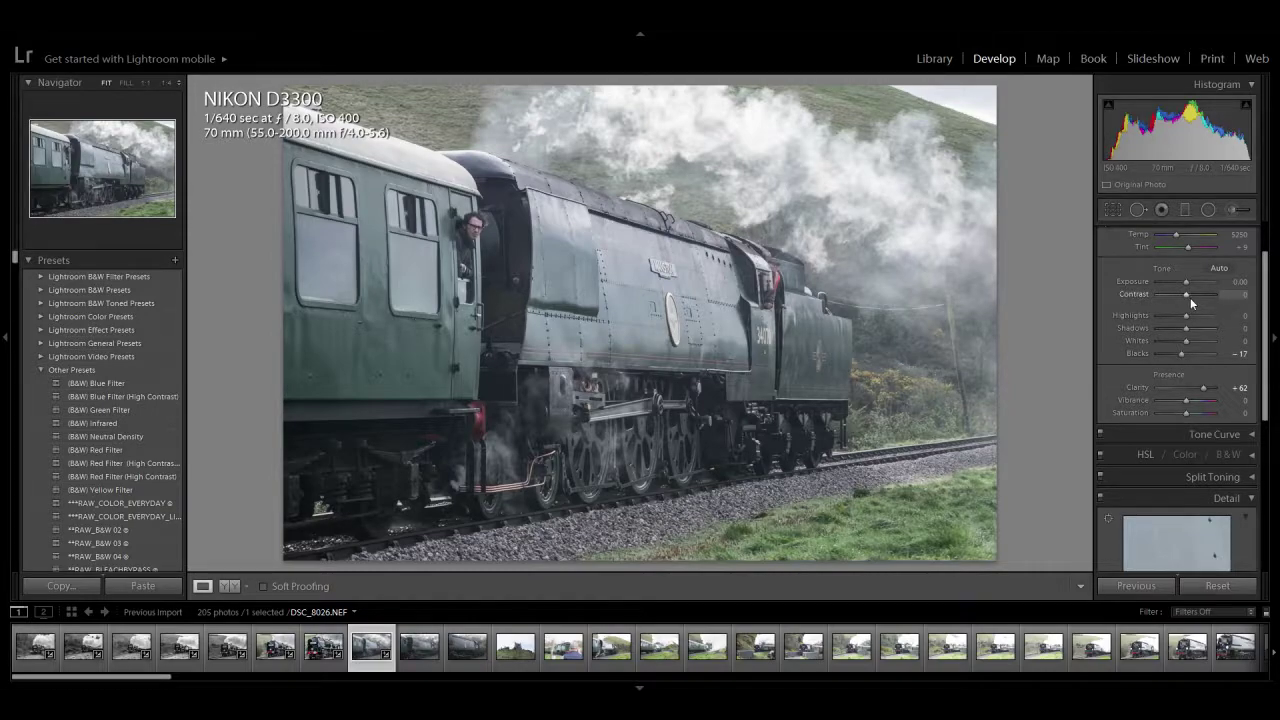
Step: Convert DSC_8026 to black and white and set Contrast +50, Highlights -36 and Shadows -21
scroll(1204, 275, "up", 2)
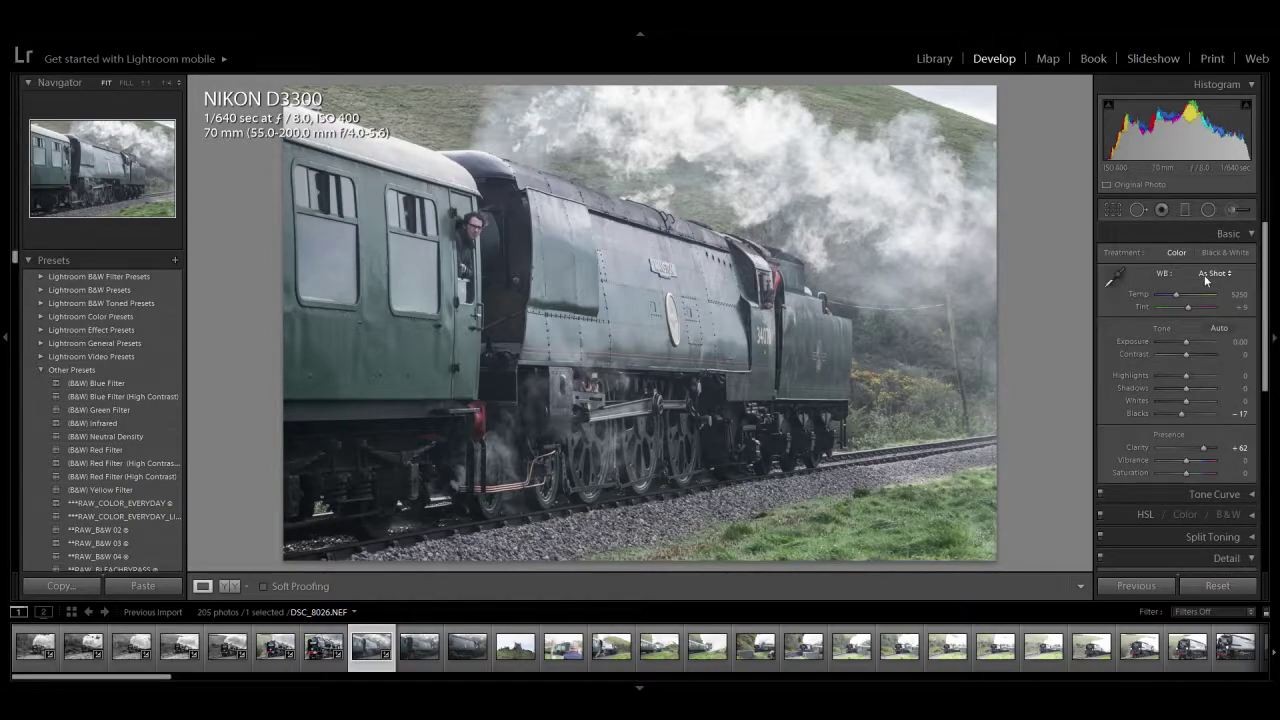
left_click(1214, 253)
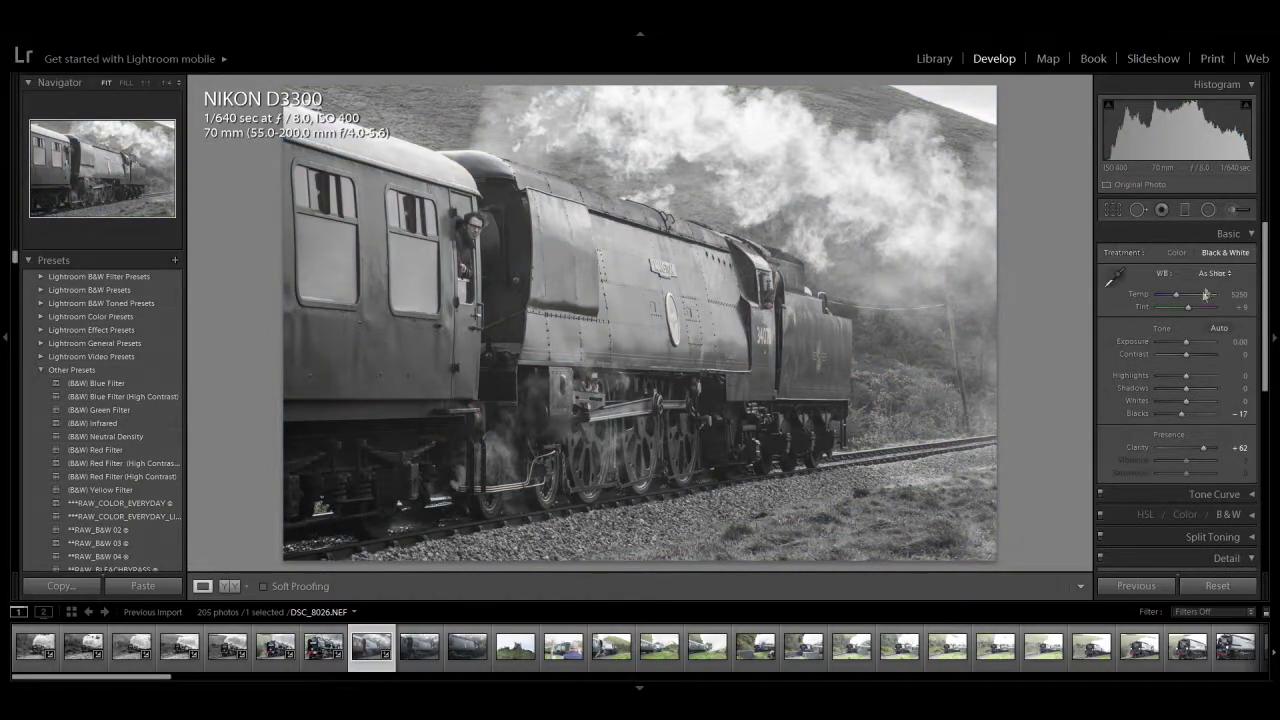
left_click_drag(1185, 354, 1181, 390)
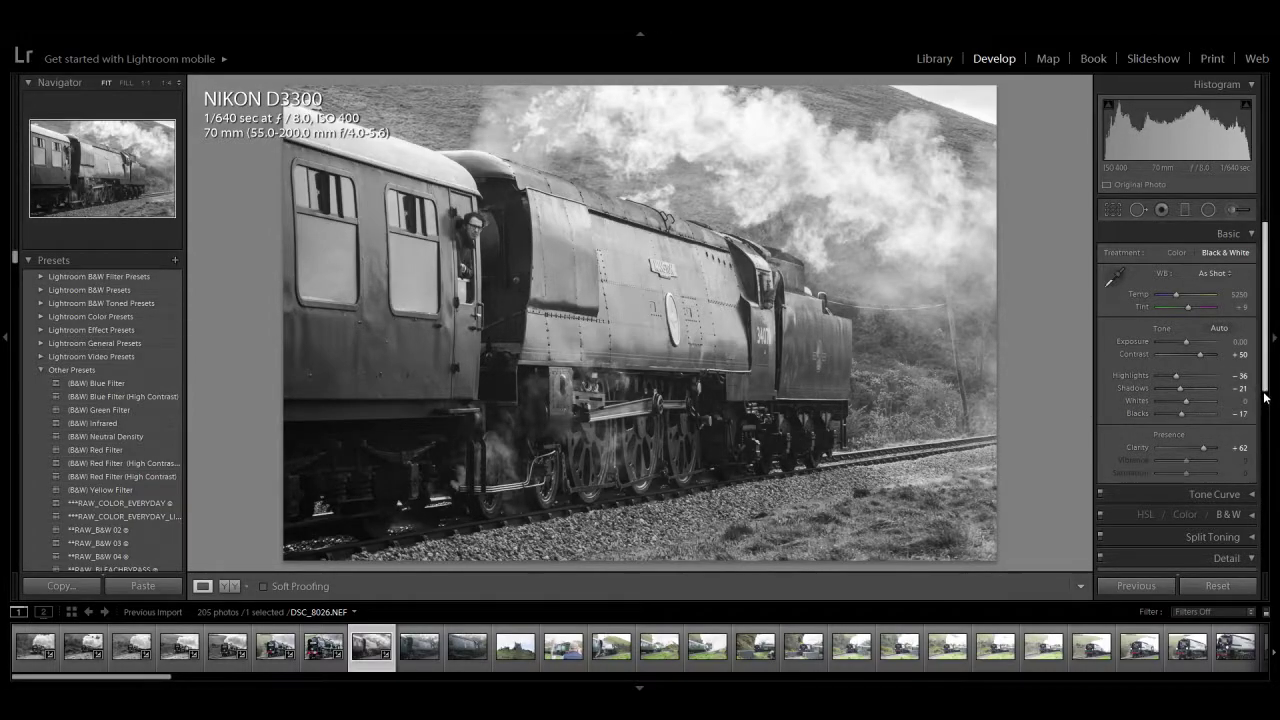
Step: Set the sharpening amount of DSC_8026 to 57 and Blacks to -36
scroll(1200, 440, "down", 5)
left_click_drag(1168, 434, 1181, 434)
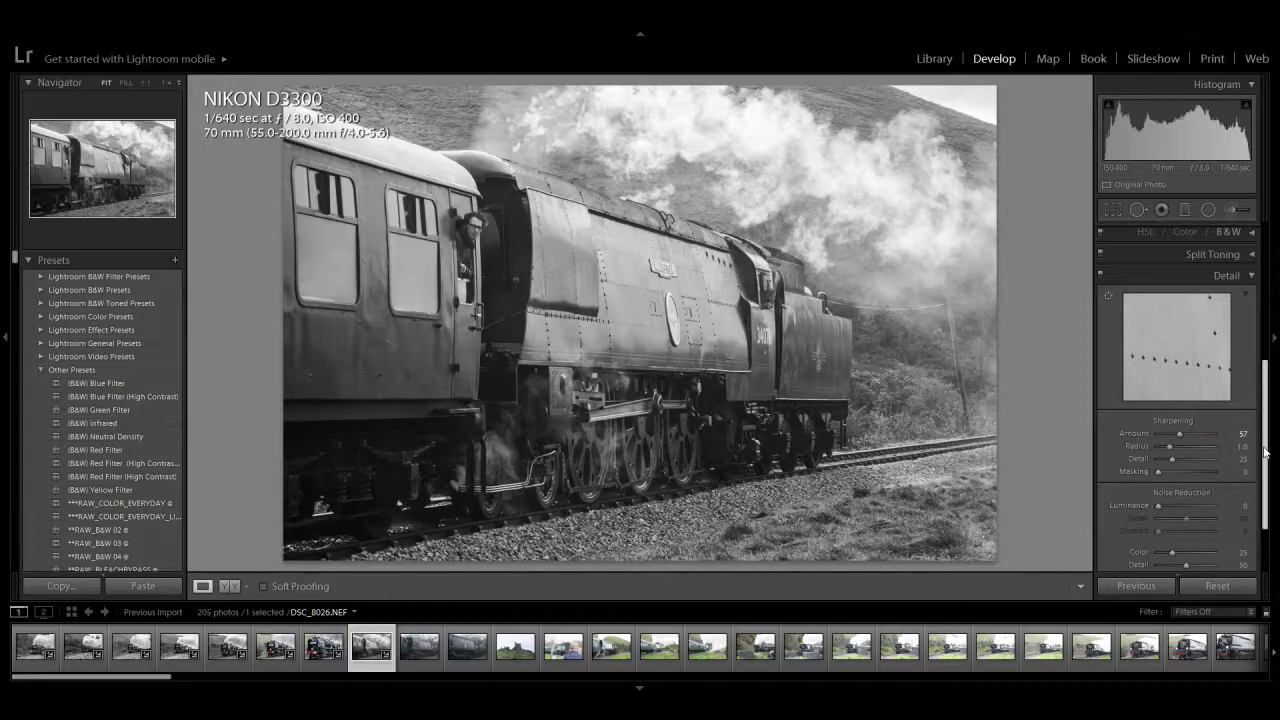
scroll(1265, 453, "up", 5)
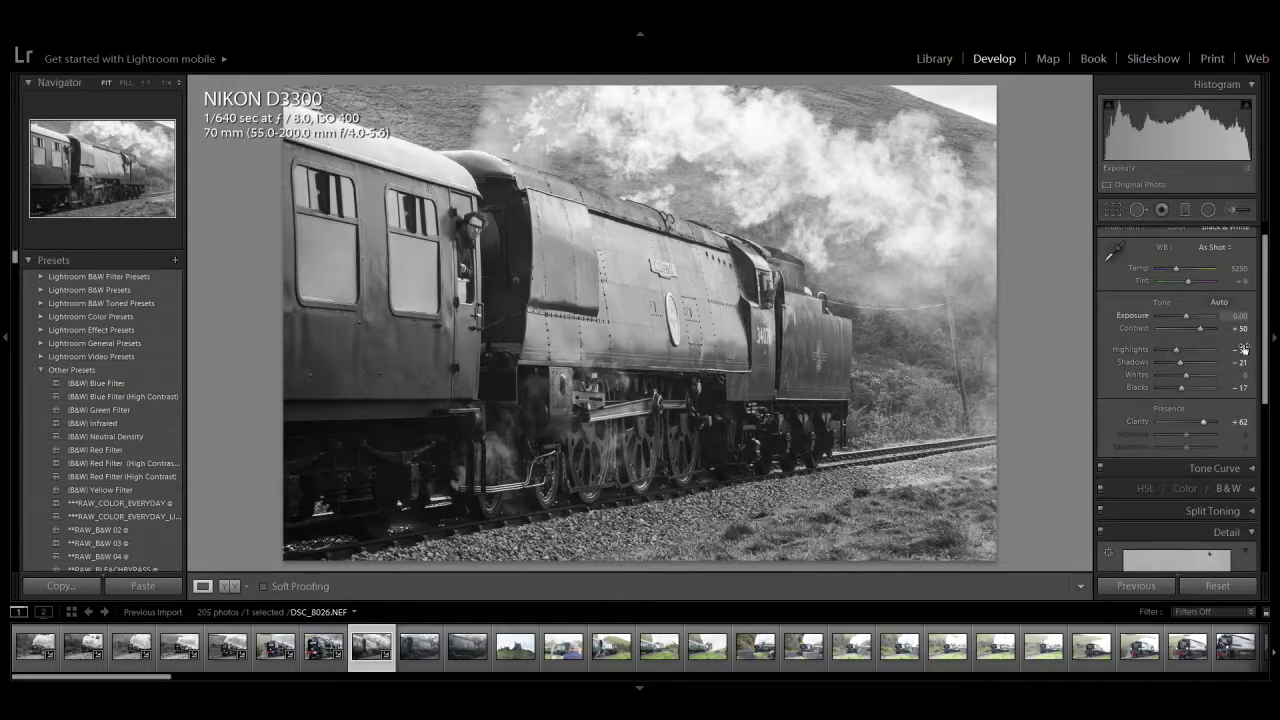
left_click_drag(1181, 387, 1175, 387)
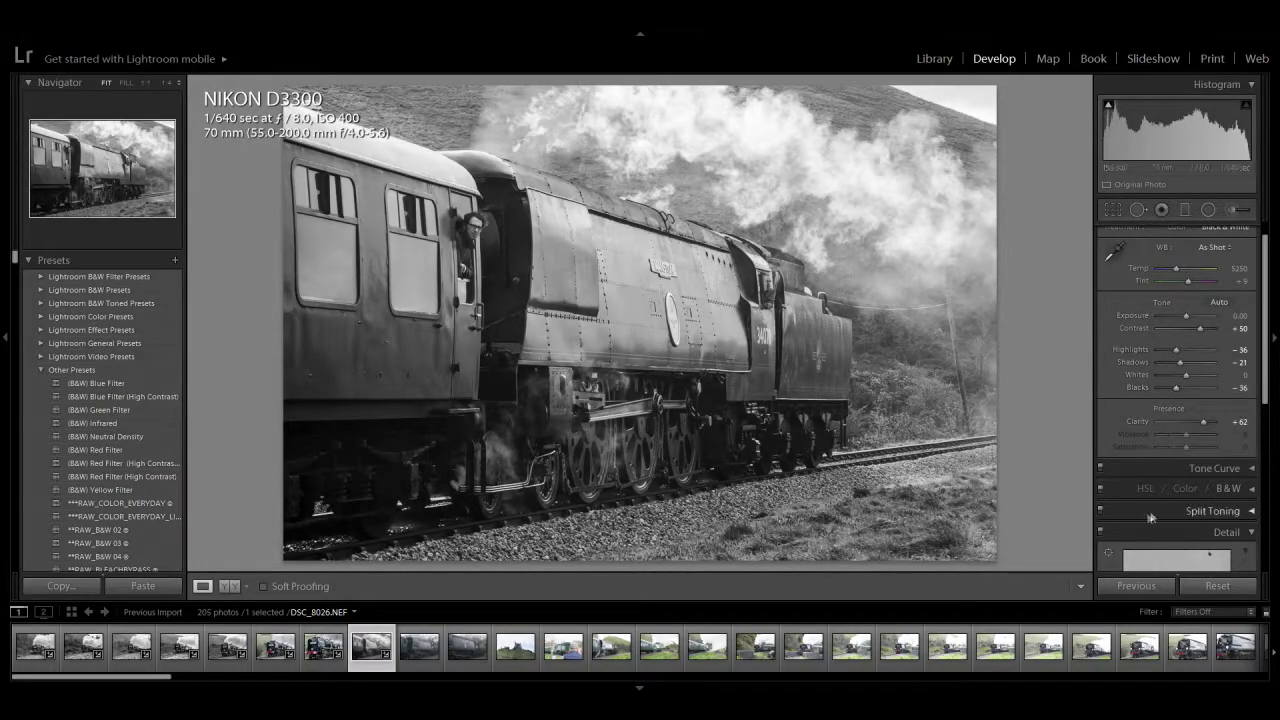
Step: Remove photo DSC_8027 and the following close-up of locomotive 34070 from the catalog
key("Right")
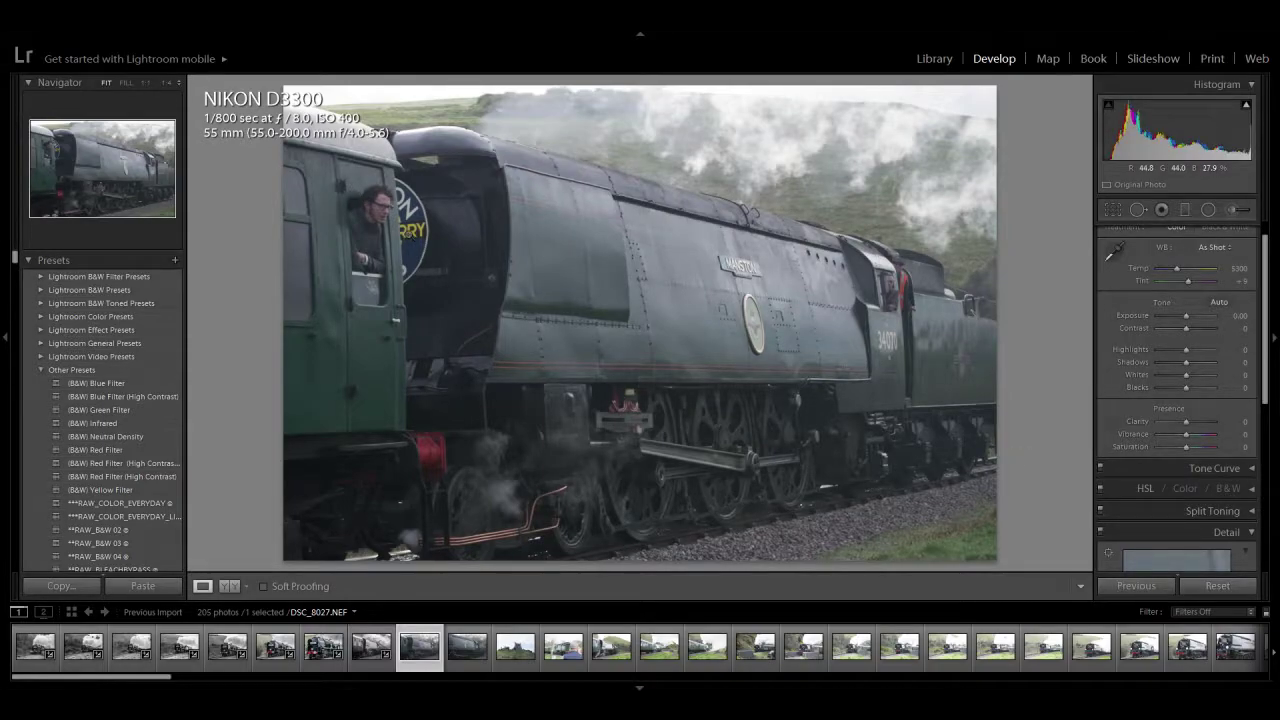
key("Delete")
key("Return")
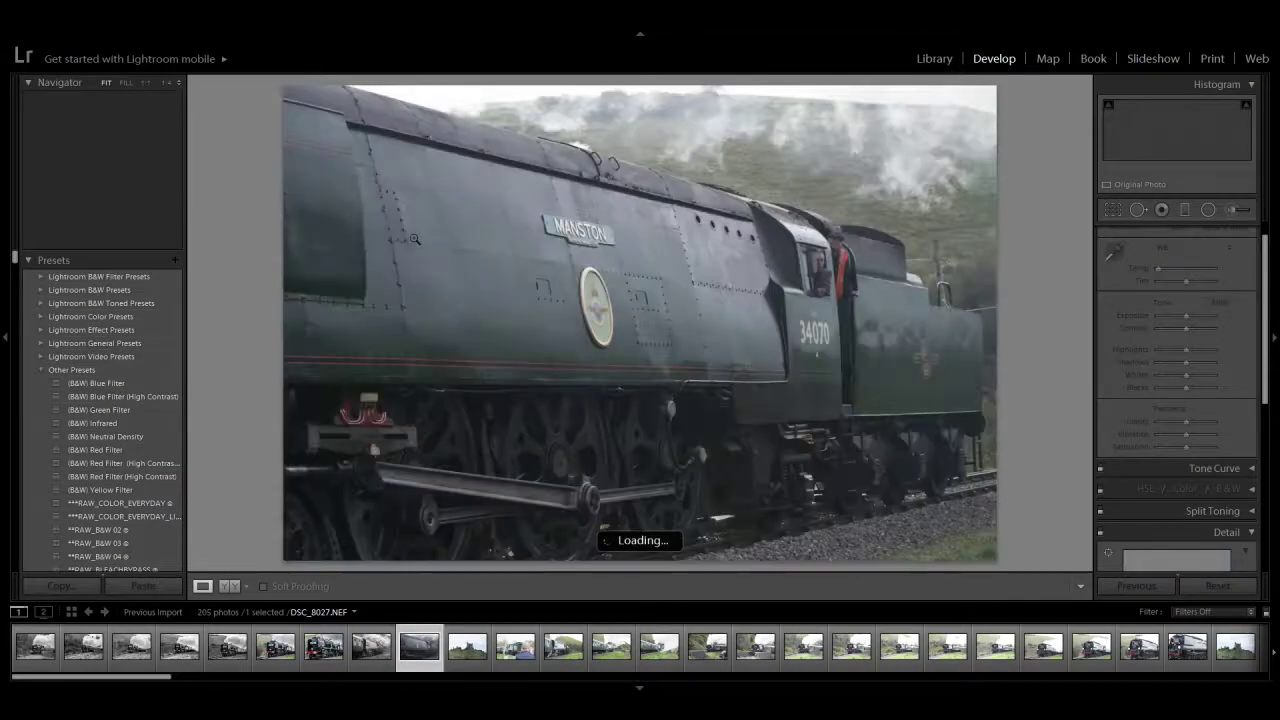
key("Delete")
key("Return")
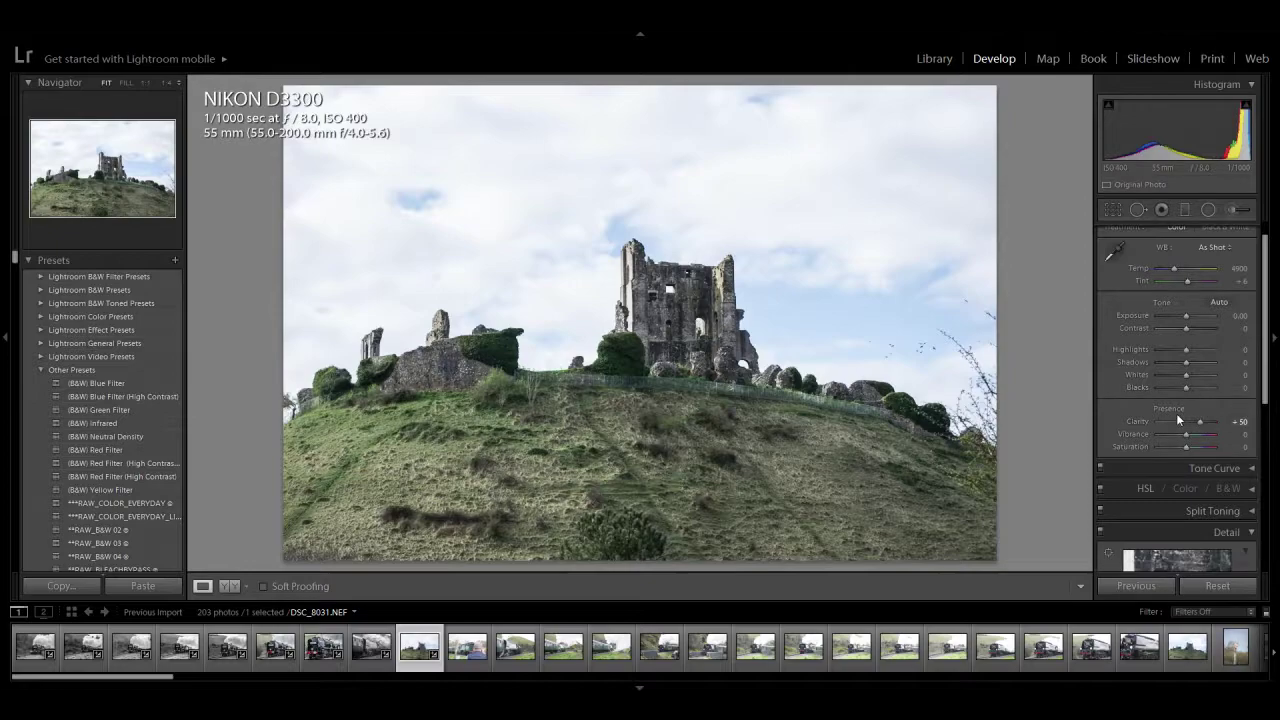
Step: On castle photo DSC_8031, set Exposure -0.24, Contrast -17, Highlights -12, Shadows +10, Whites -45, Blacks -24 and Saturation +24
left_click_drag(1186, 388, 1173, 373)
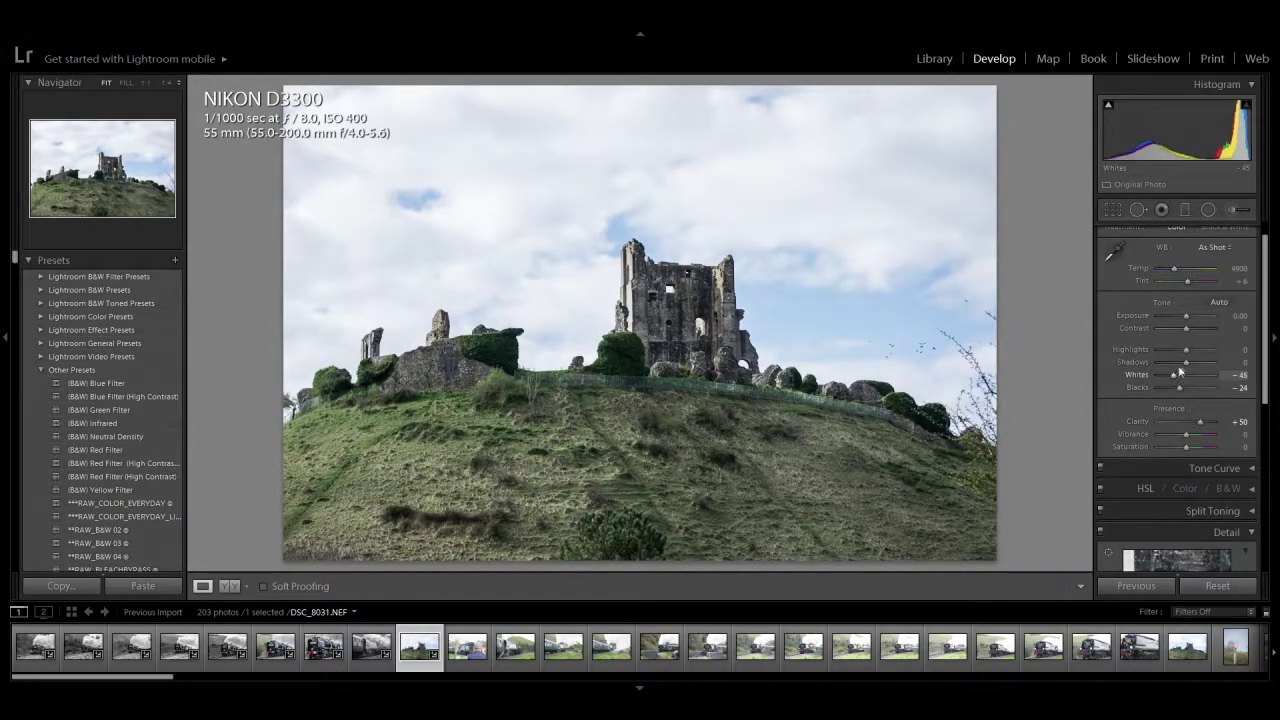
mouse_move(1186, 328)
left_mouse_down()
mouse_move(1159, 332)
mouse_move(1186, 336)
mouse_move(1184, 317)
left_mouse_up()
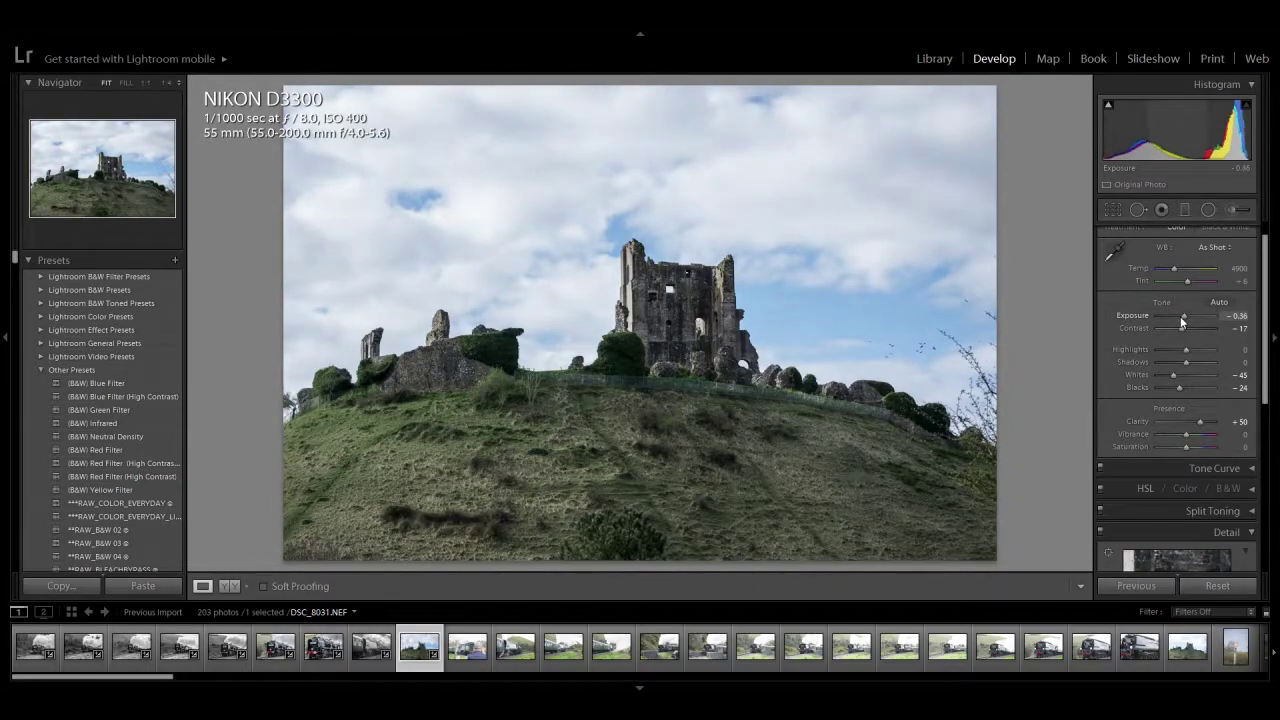
mouse_move(1184, 364)
left_mouse_down()
mouse_move(1176, 350)
mouse_move(1144, 354)
mouse_move(1180, 355)
left_mouse_up()
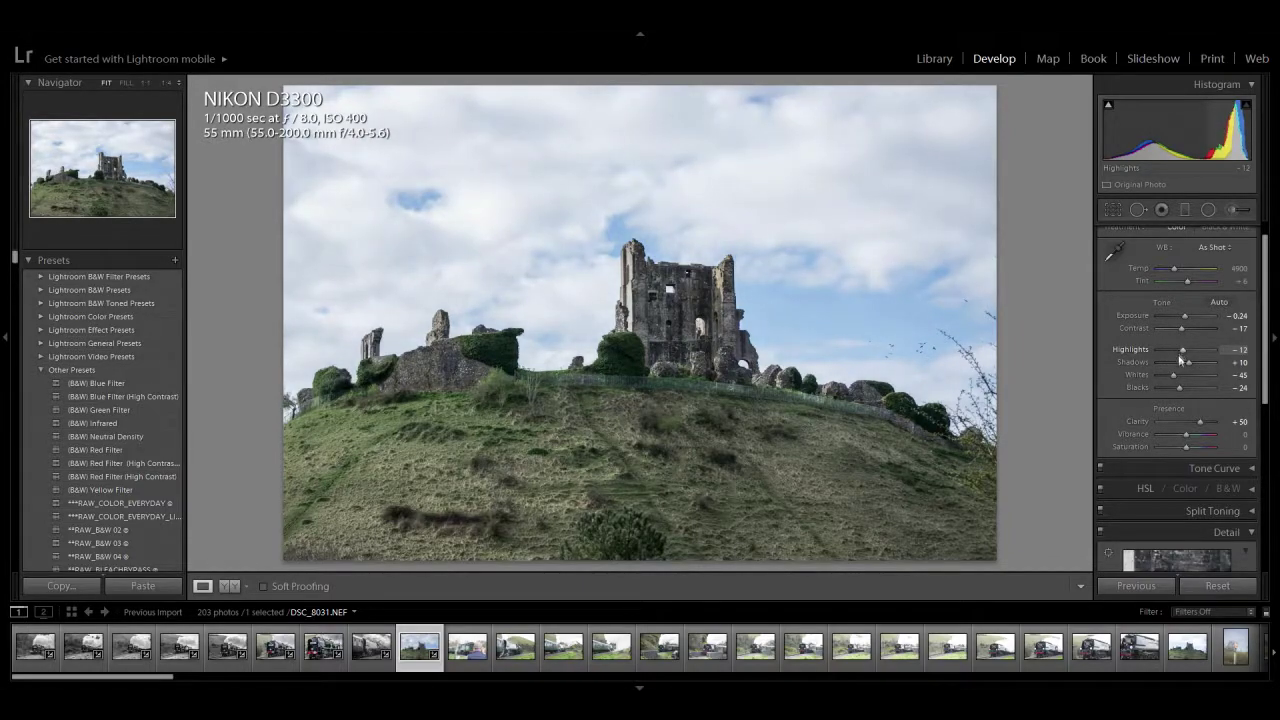
left_click_drag(1187, 447, 1192, 446)
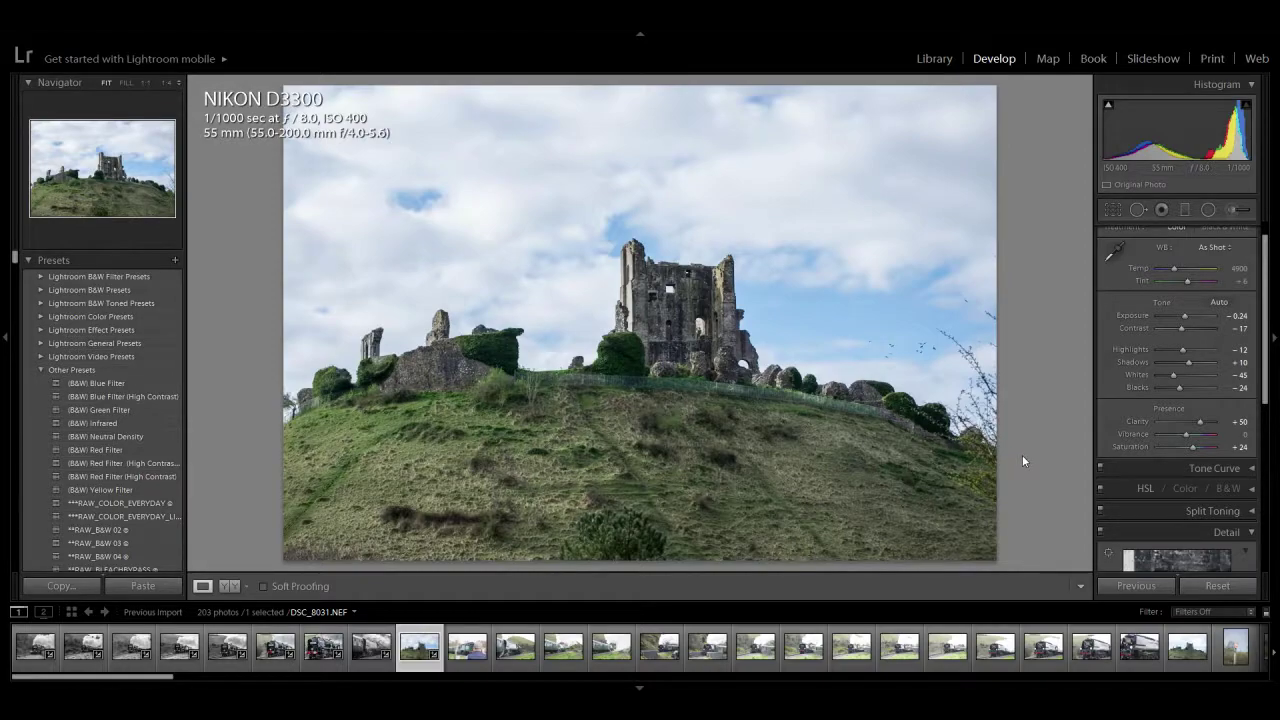
Step: Raise the sharpening amount of castle photo DSC_8031
scroll(1142, 508, "down", 4)
left_click_drag(1167, 452, 1181, 452)
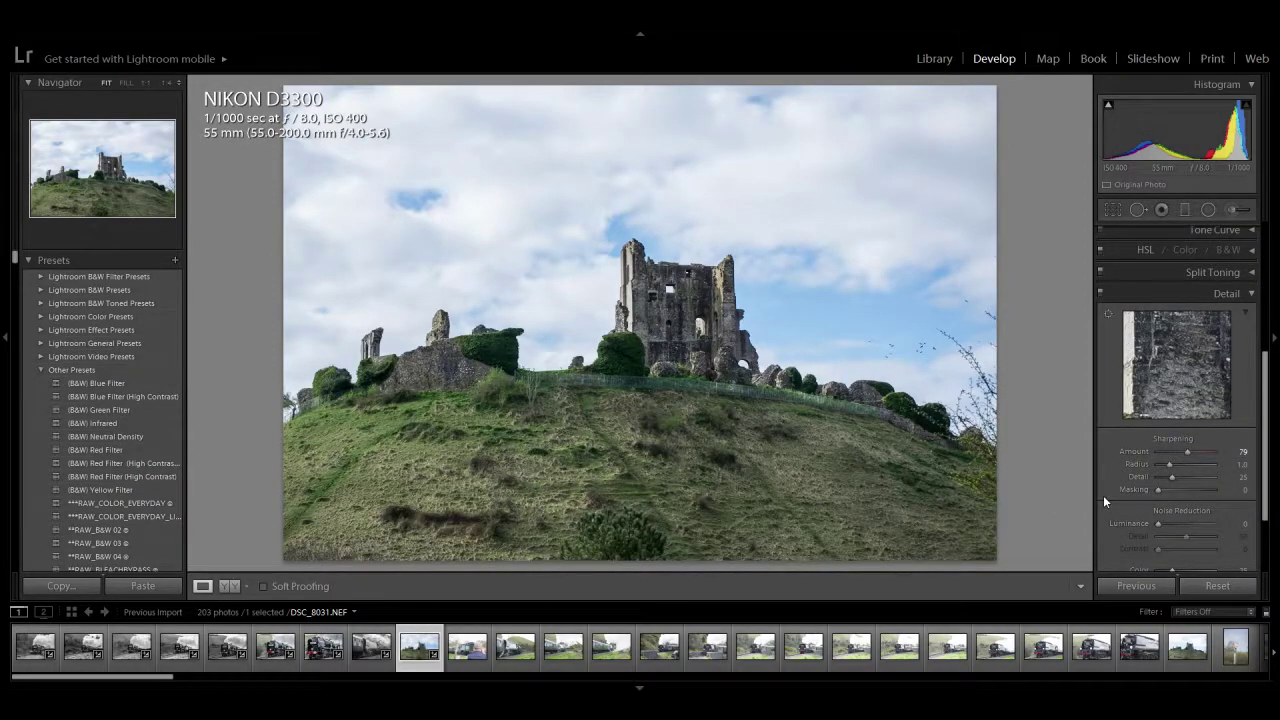
left_click_drag(1178, 452, 1172, 452)
Step: Go to train photo DSC_8032 and set its sharpening amount to 66 and Clarity to +69
key("Right")
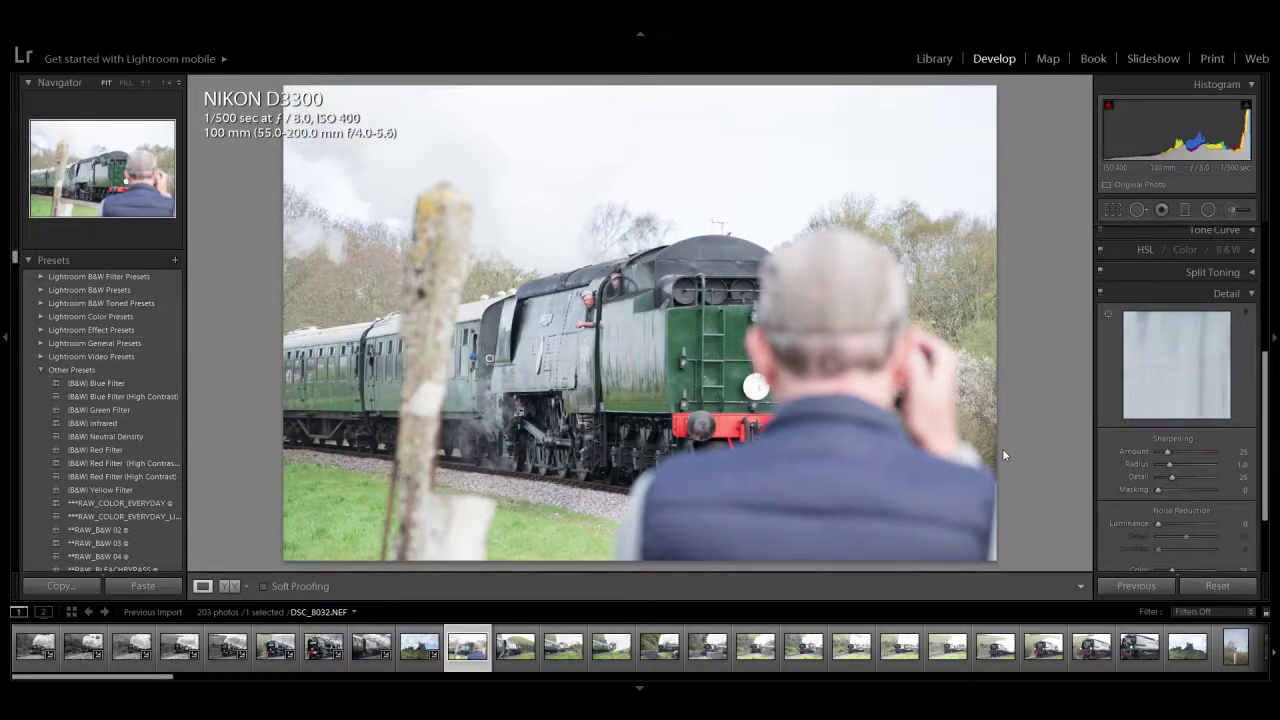
left_click_drag(1167, 452, 1184, 456)
left_click(1251, 296)
scroll(1257, 371, "up", 1)
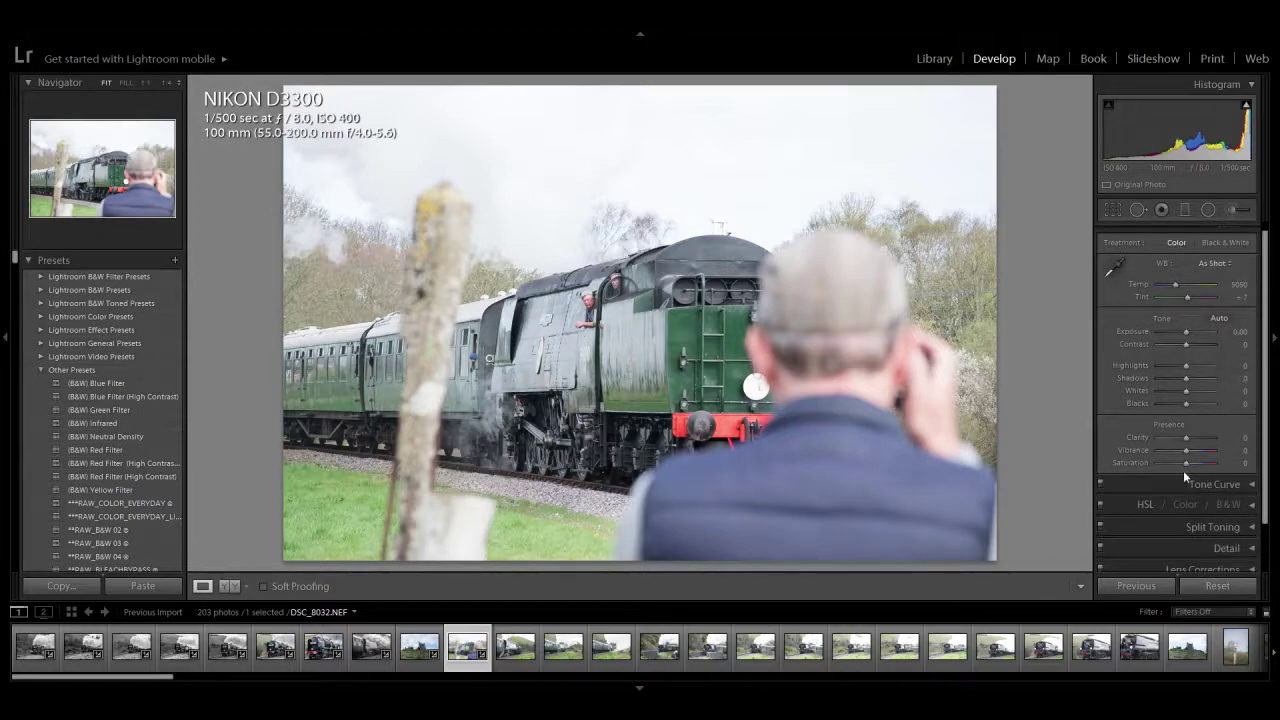
left_click_drag(1192, 443, 1205, 442)
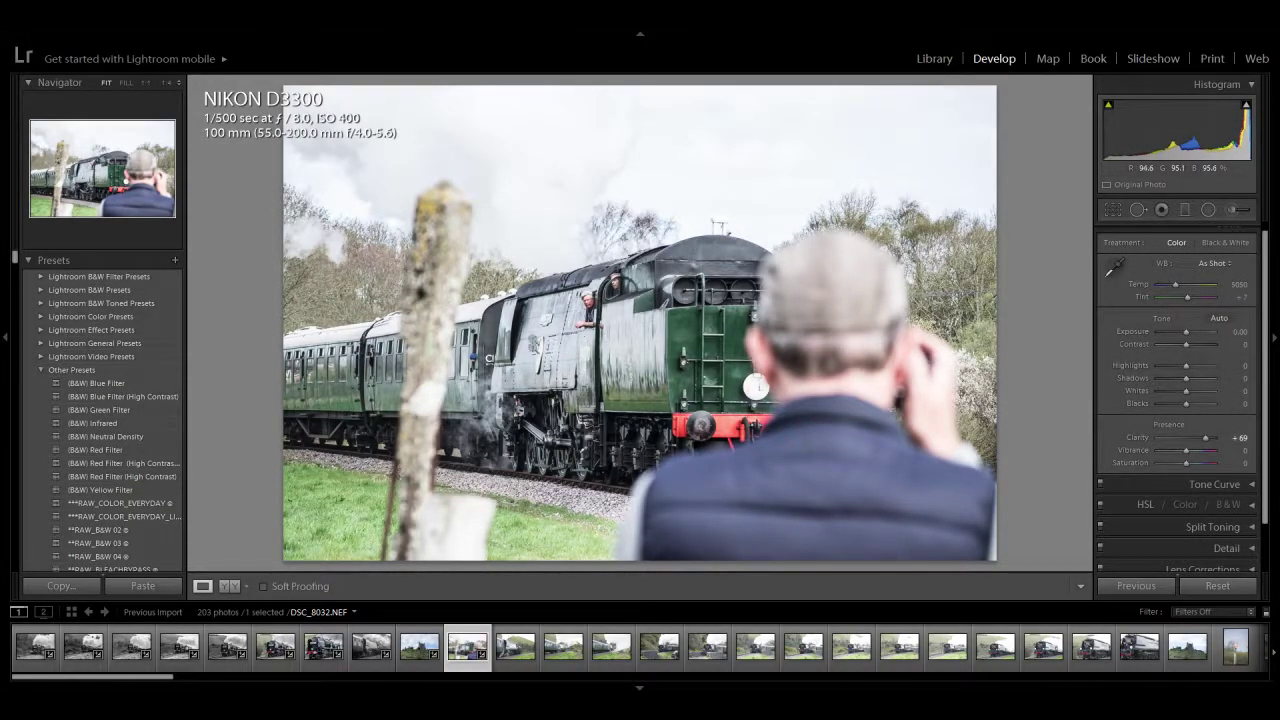
Step: Convert DSC_8032 to black and white with Highlights -100, Shadows -21, Whites -45, Blacks -38 and Contrast +21
left_click_drag(1186, 365, 1150, 368)
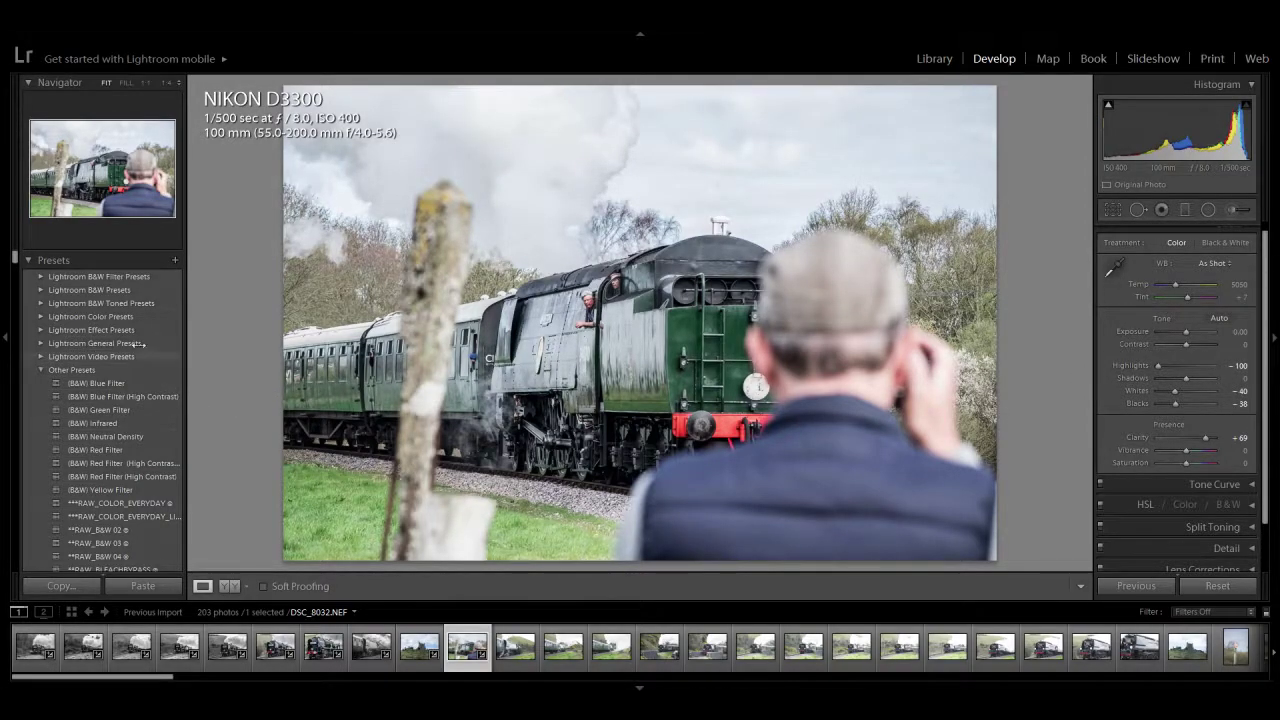
left_click(1210, 244)
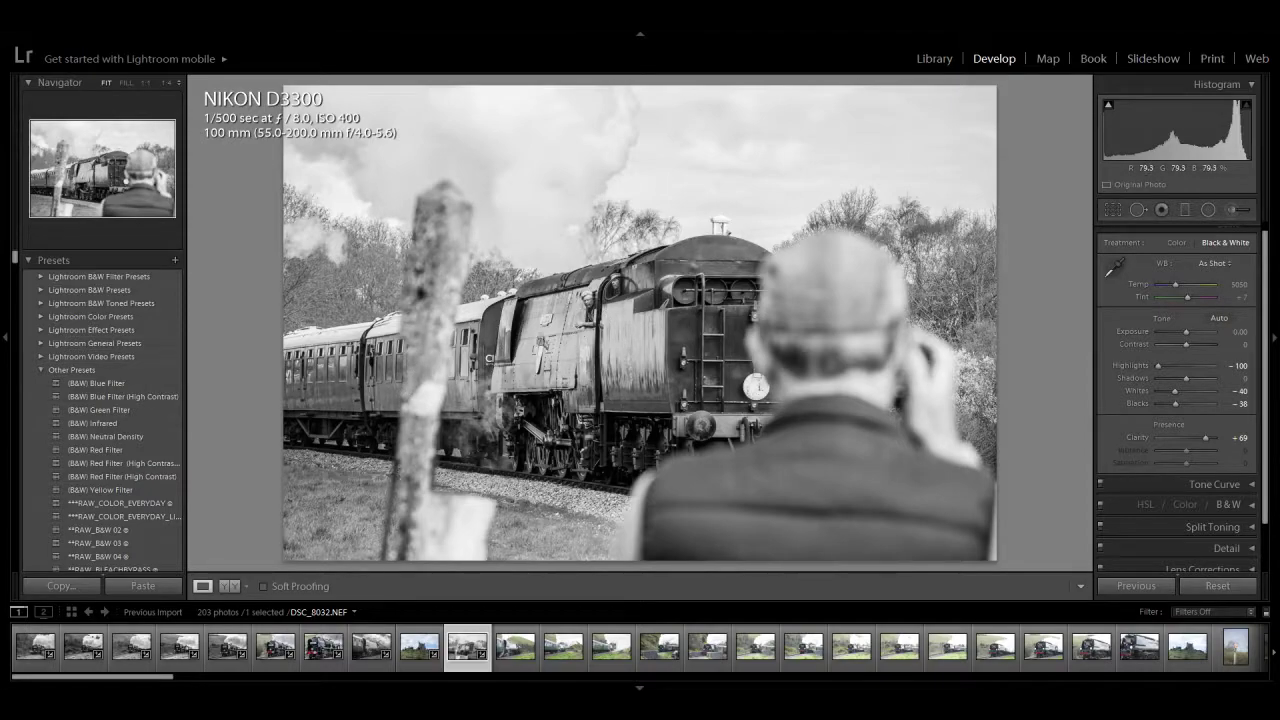
left_click_drag(1184, 373, 1176, 375)
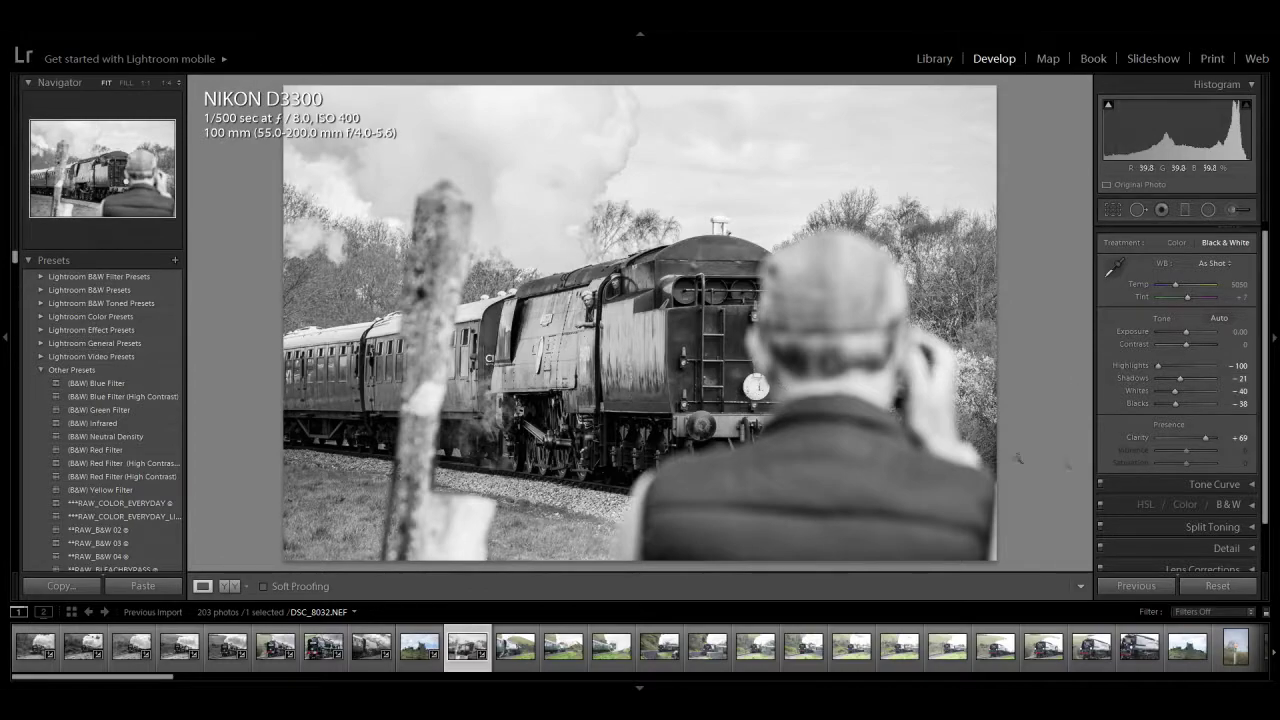
mouse_move(1177, 390)
left_mouse_down()
mouse_move(1154, 392)
mouse_move(1177, 394)
left_mouse_up()
left_click_drag(1184, 344, 1190, 353)
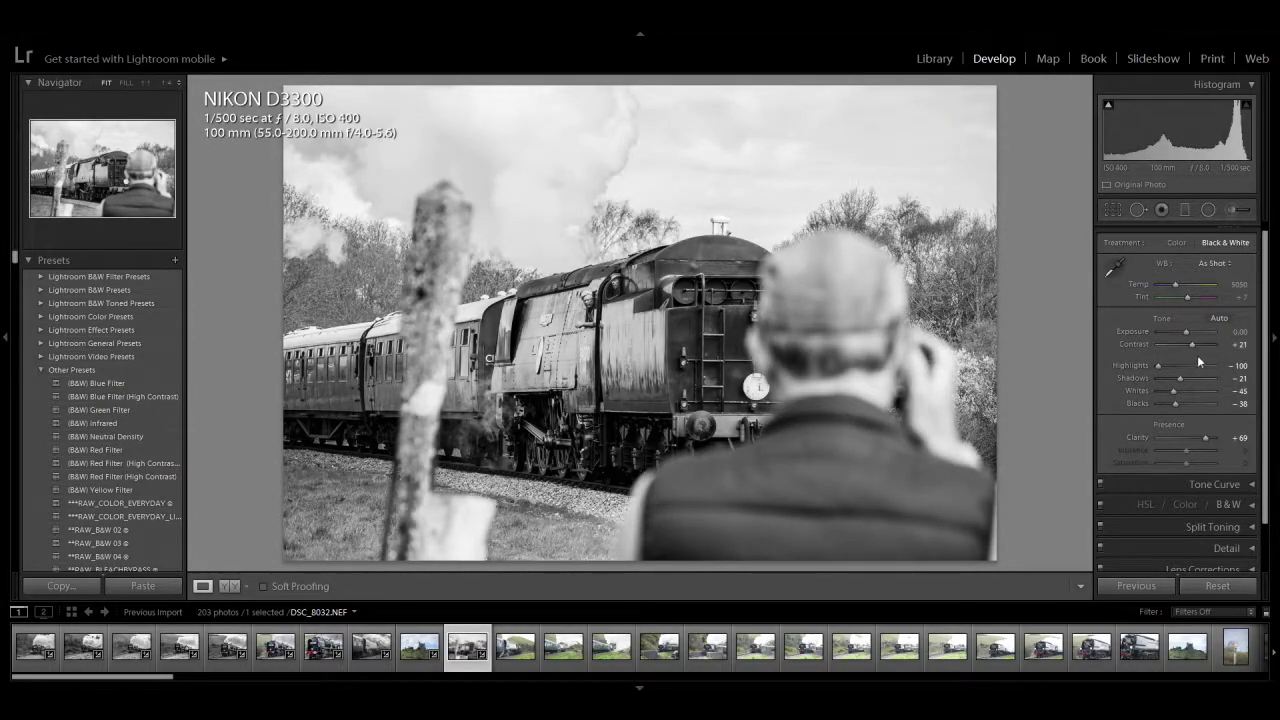
Step: Reset the Exposure of DSC_8032 to 0.00 and set Temp 5095 and Tint +29
left_click_drag(1187, 338, 1187, 341)
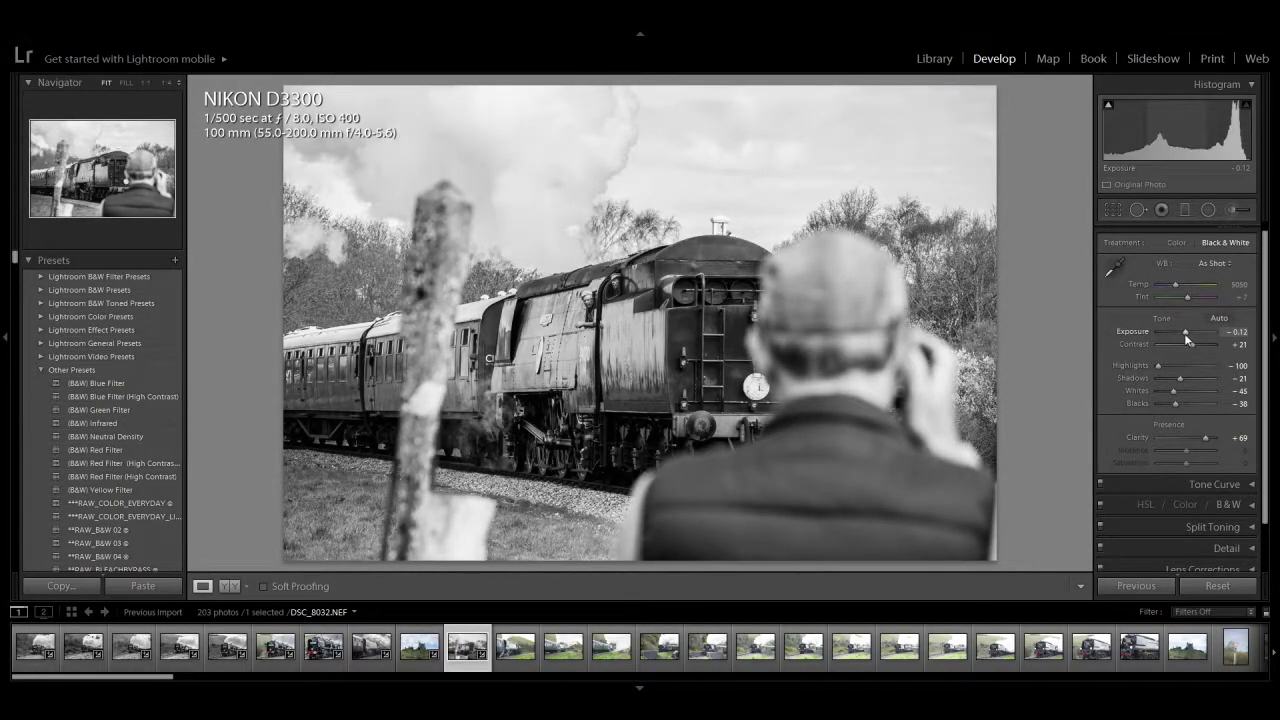
double_click(1184, 333)
left_click_drag(1187, 300, 1177, 295)
Step: Review the Detail, Lens Corrections, Effects, Tone Curve and Split Toning settings of DSC_8032
scroll(1240, 480, "down", 2)
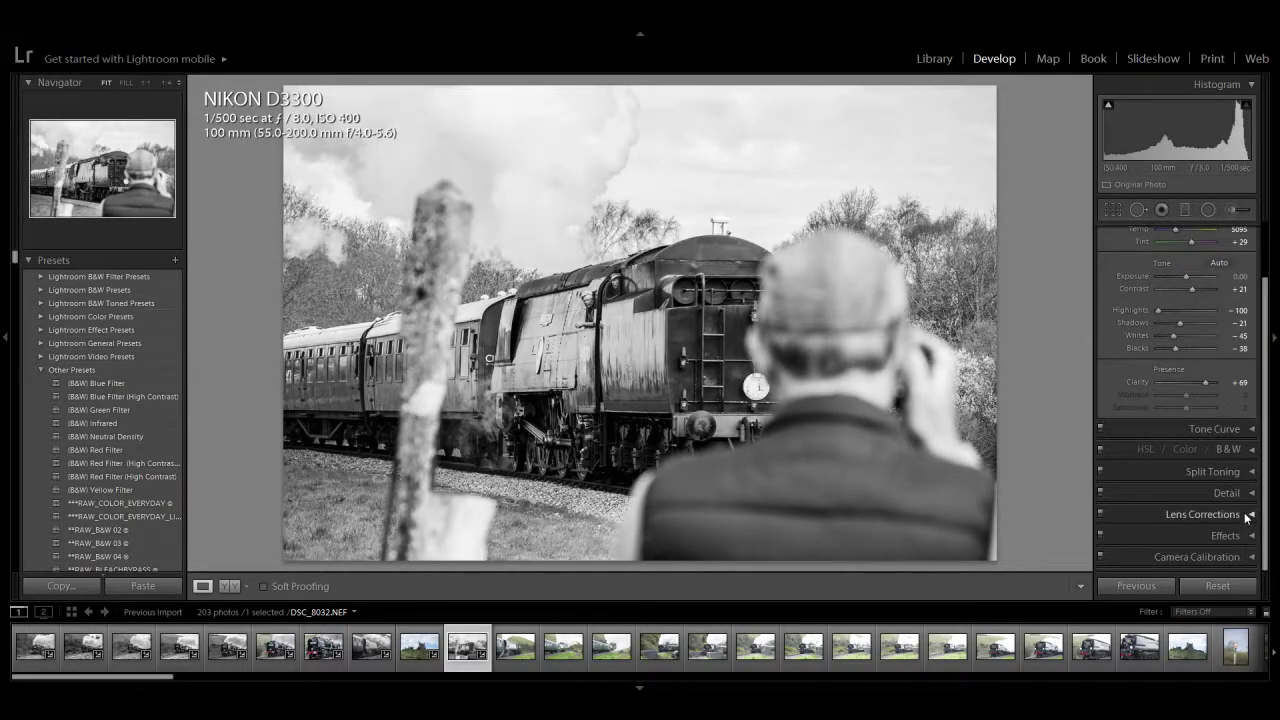
left_click(1247, 500)
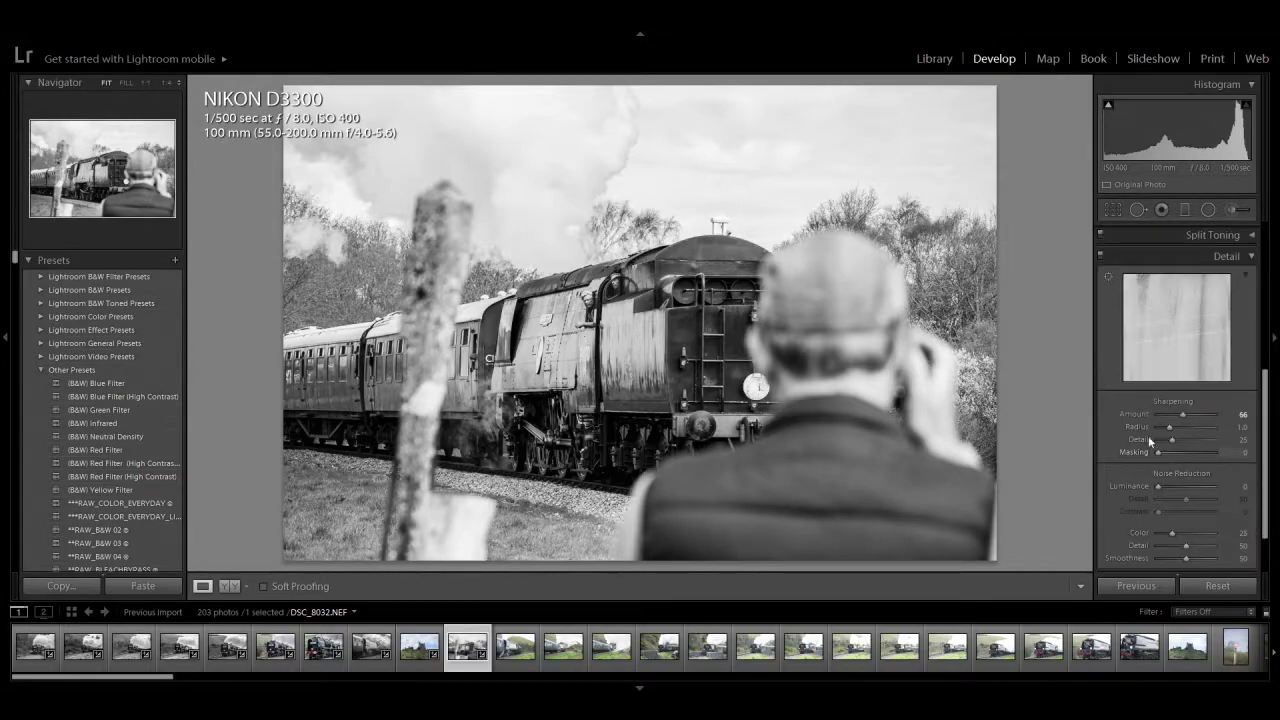
scroll(1263, 415, "down", 2)
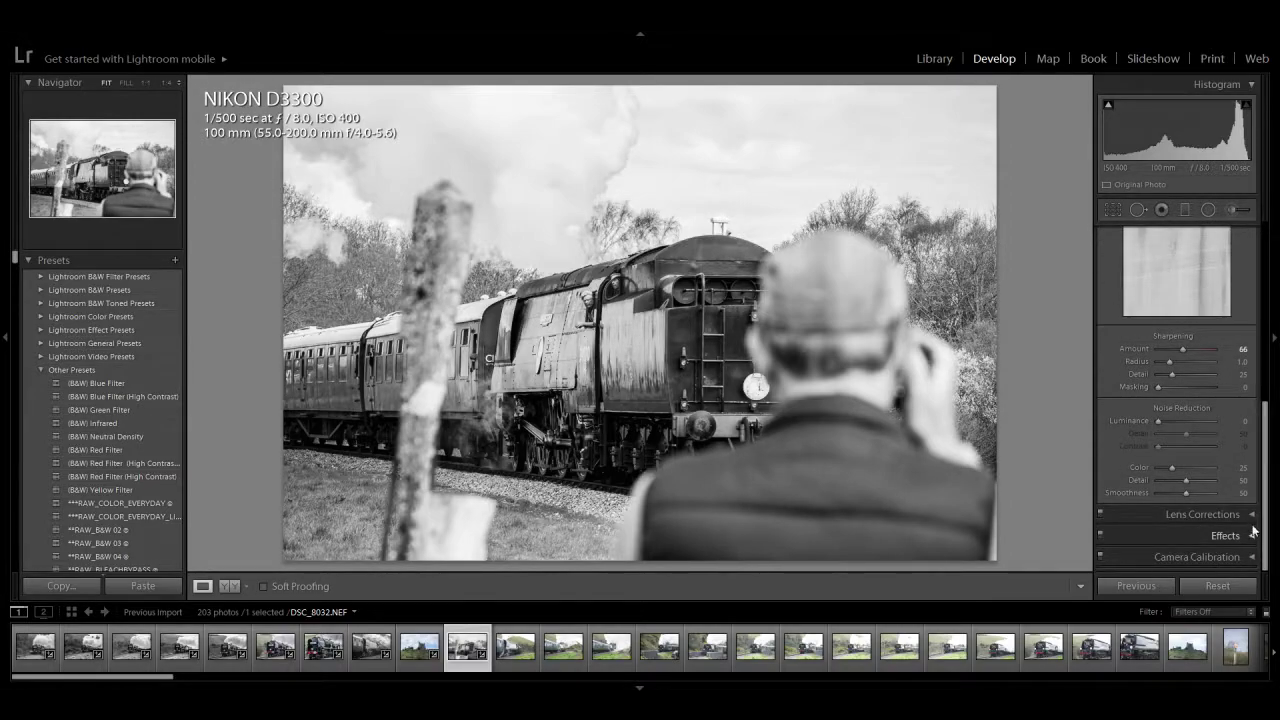
left_click(1250, 516)
left_click(1249, 373)
left_click(1250, 535)
scroll(1252, 433, "up", 10)
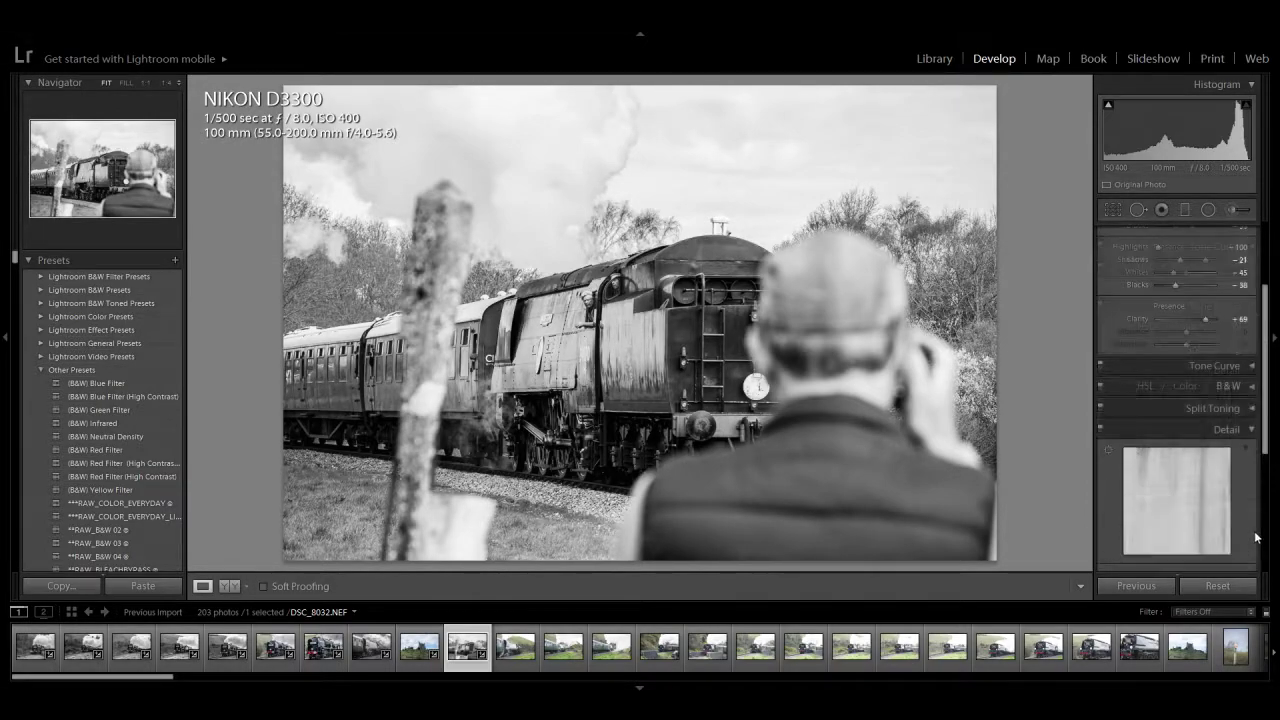
left_click(1251, 497)
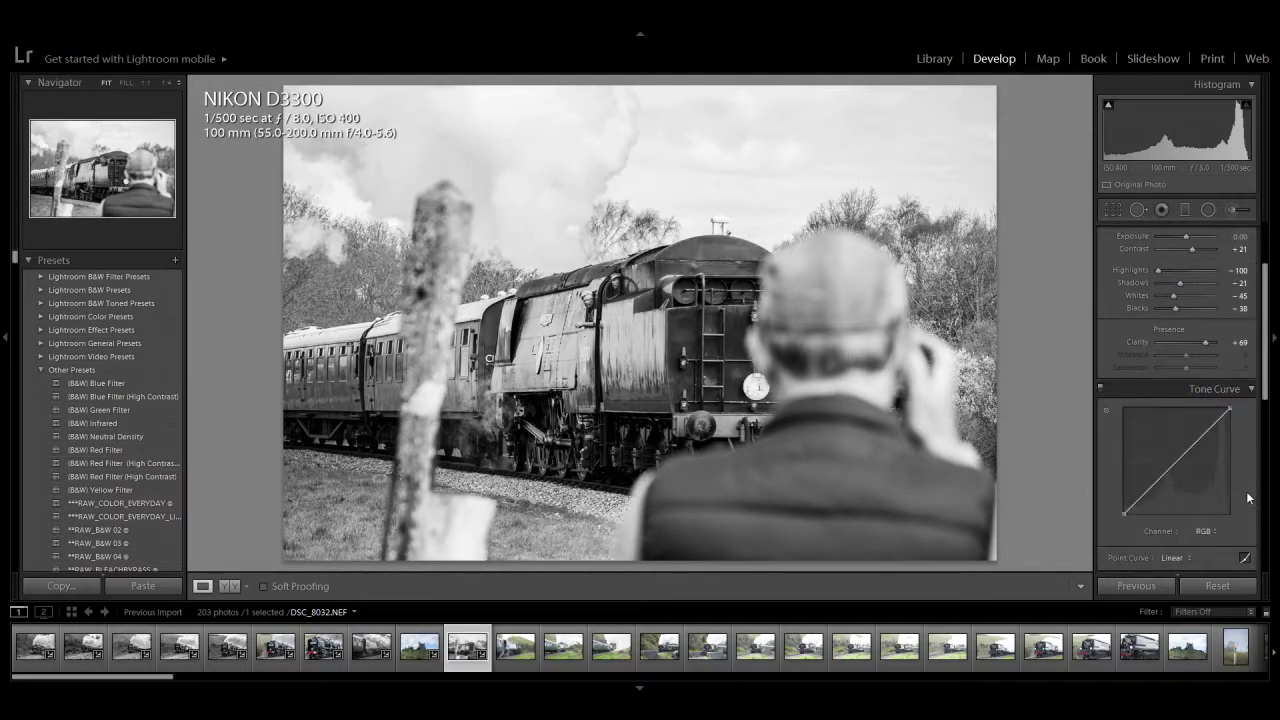
left_click(1249, 398)
scroll(1248, 410, "up", 2)
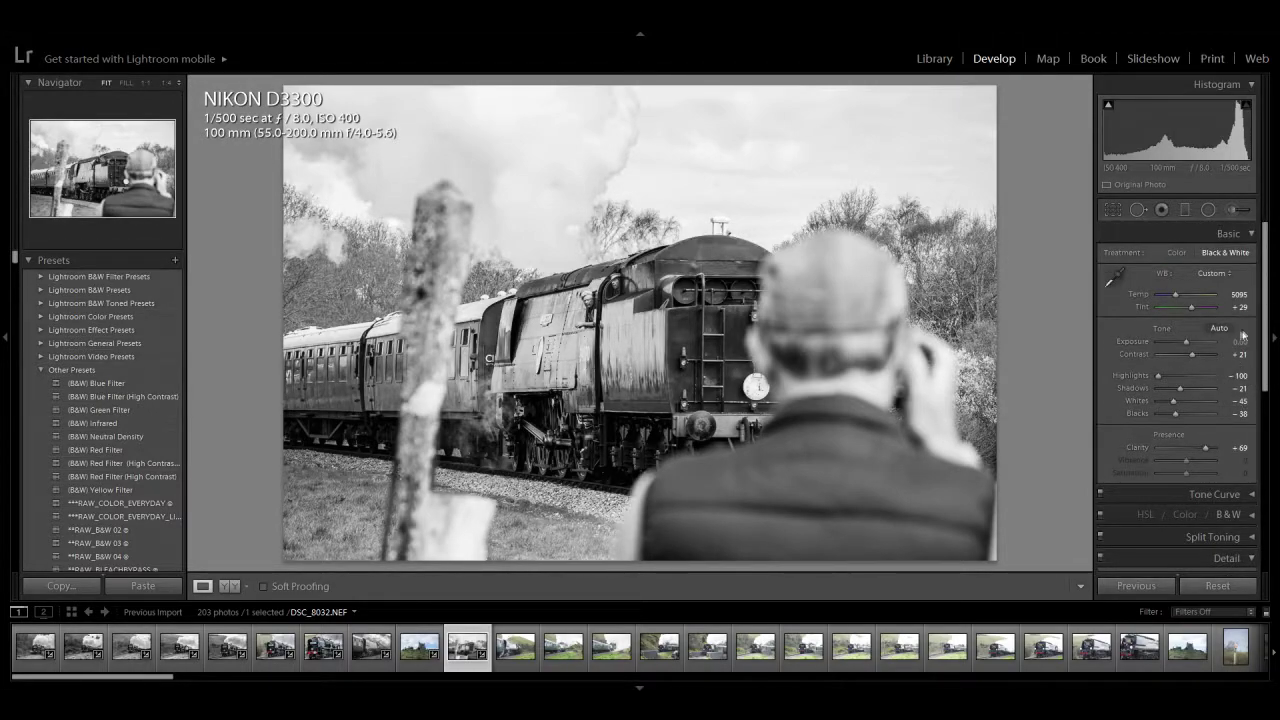
scroll(1268, 430, "down", 2)
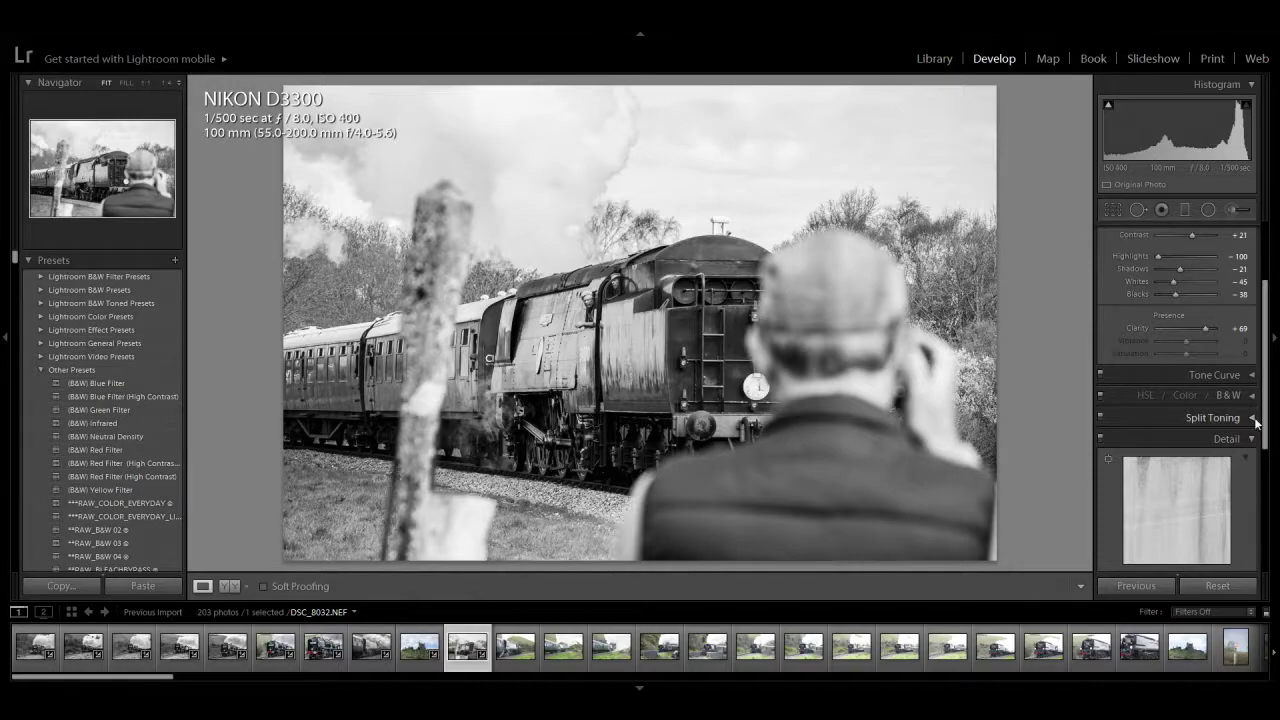
left_click(1252, 418)
left_click(1251, 418)
Step: In the black-and-white mix of DSC_8032, set Red -31, Orange -16, Yellow -31, Green -60, Purple -18 and Magenta -27
left_click(1250, 396)
left_click_drag(1177, 464, 1165, 468)
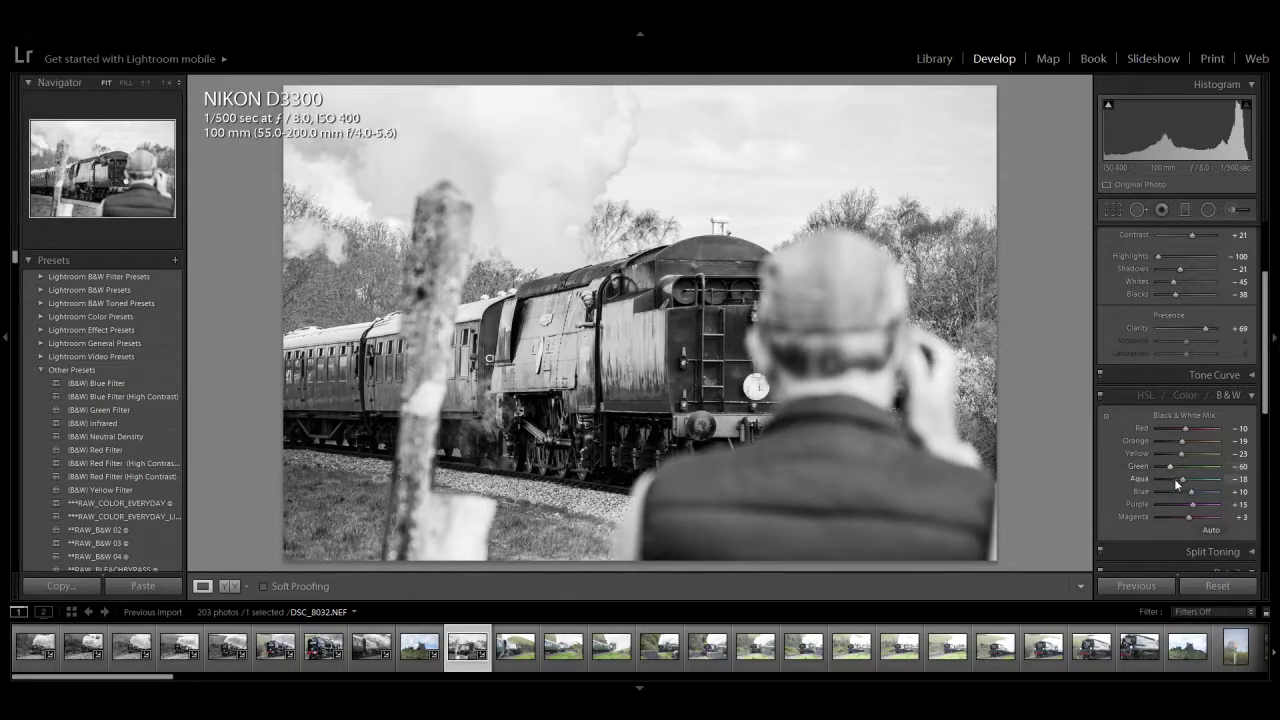
left_click_drag(1192, 504, 1180, 519)
mouse_move(1181, 455)
left_mouse_down()
mouse_move(1183, 471)
mouse_move(1178, 434)
left_mouse_up()
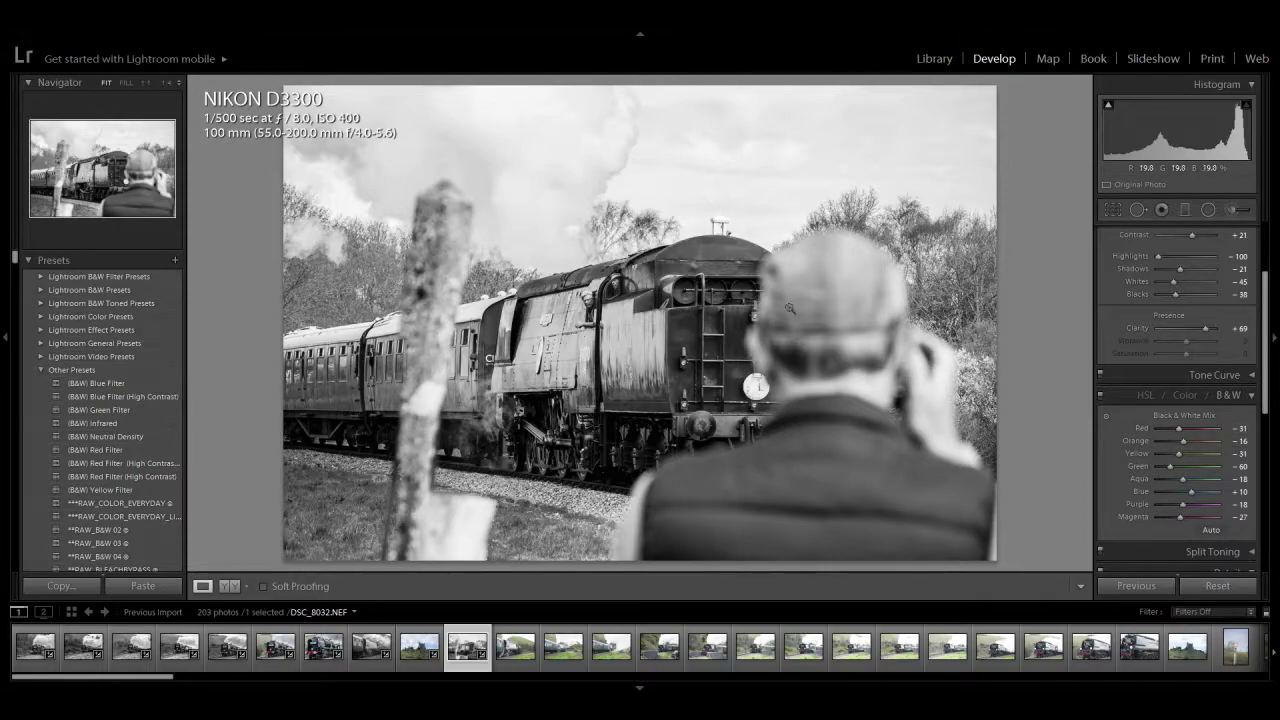
left_click(1251, 395)
scroll(1266, 316, "up", 3)
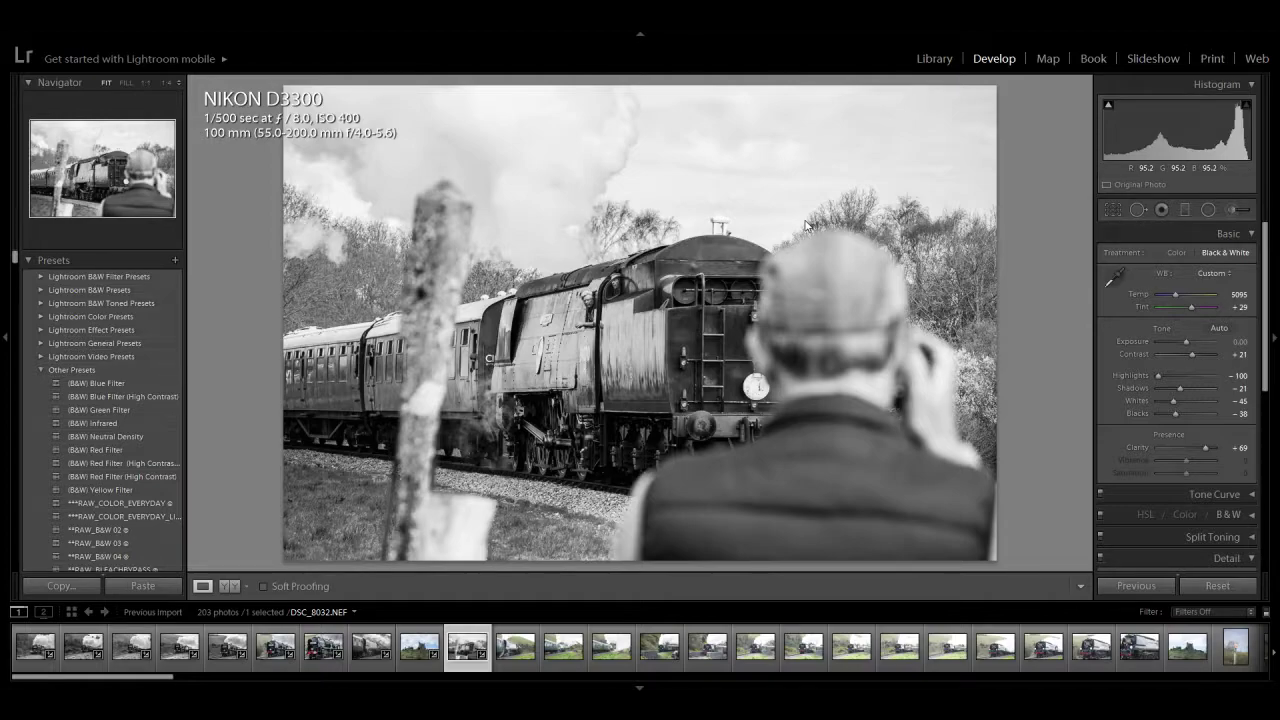
Step: Remove the next three train photos, DSC_8033 to DSC_8035, from the catalog
key("Right")
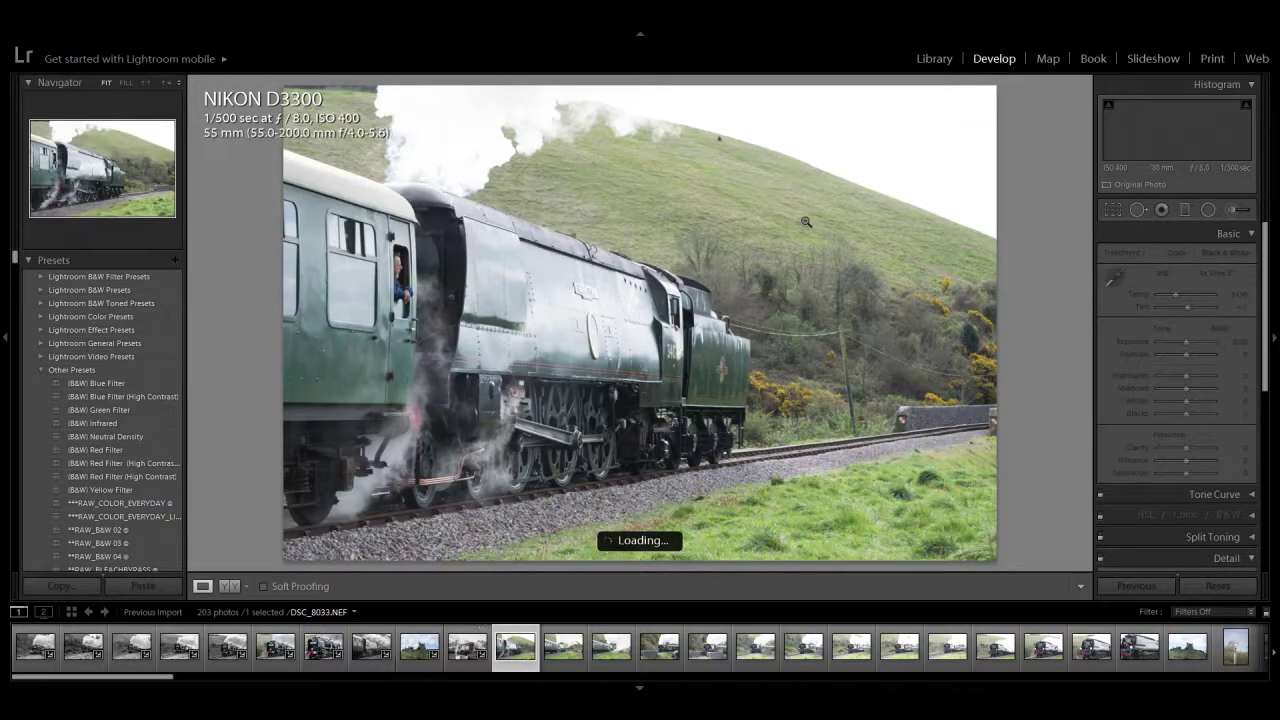
key("Delete")
key("Return")
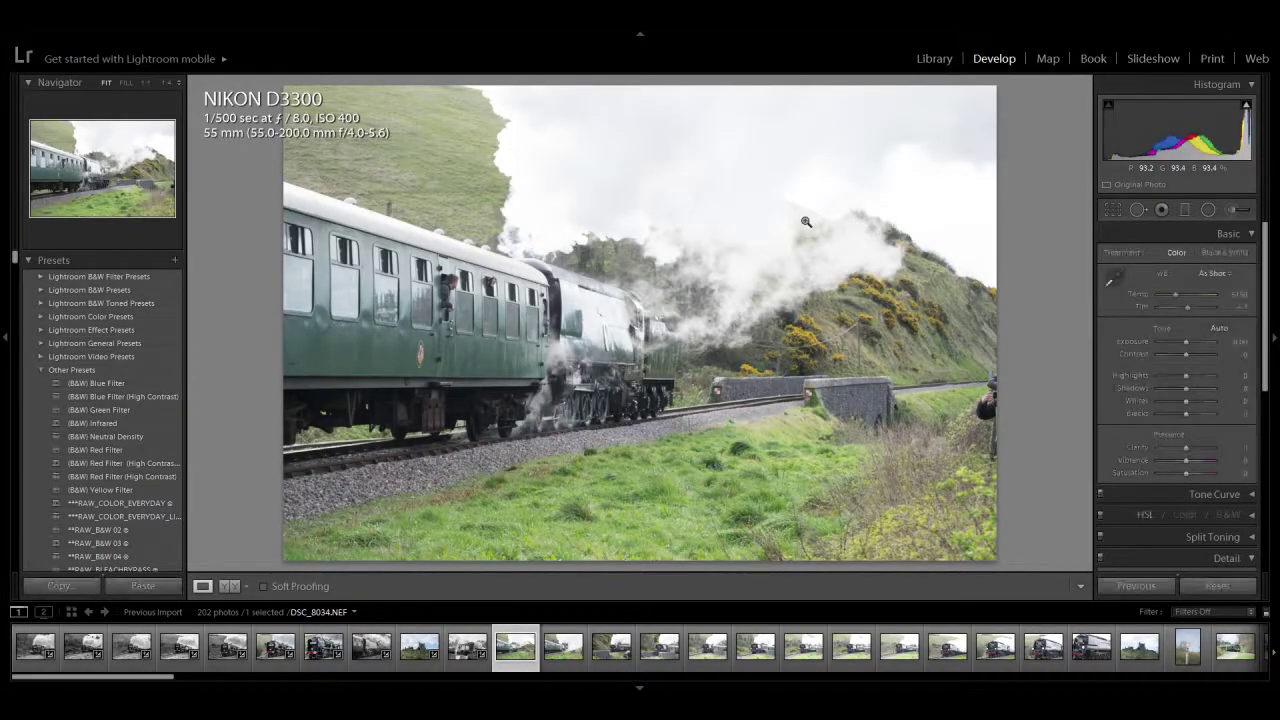
key("Delete")
key("Return")
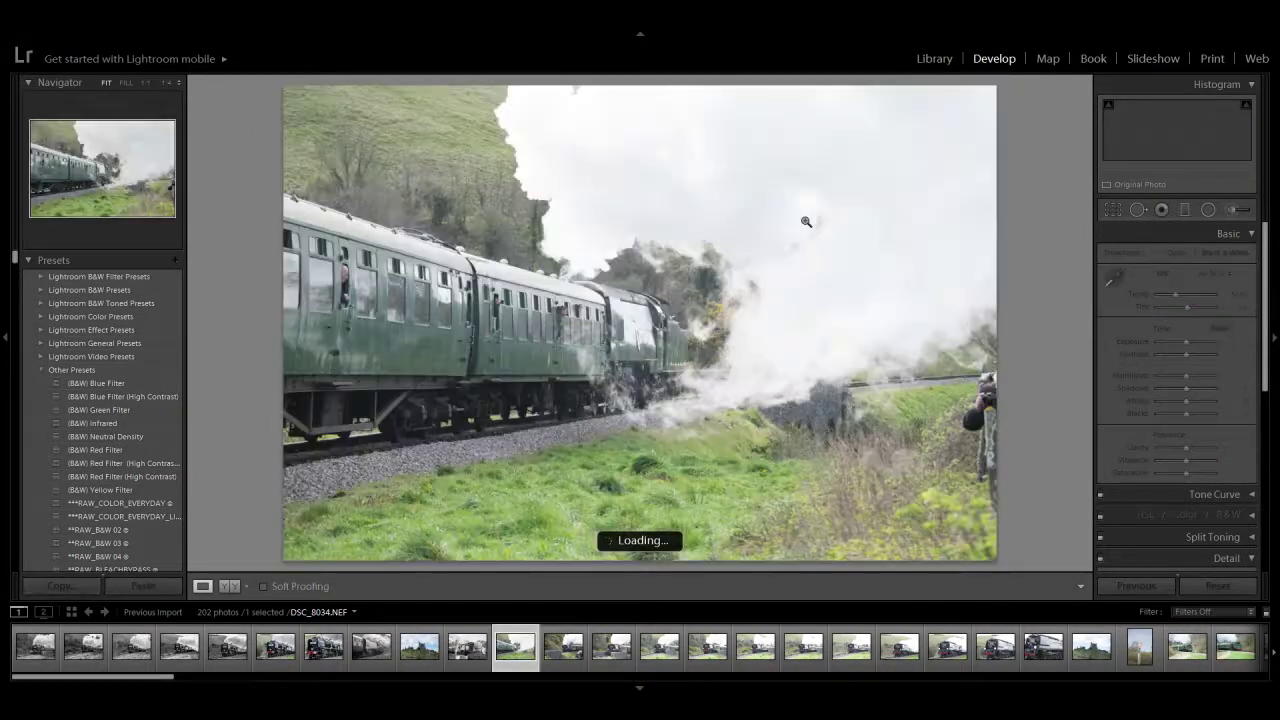
key("Delete")
key("Return")
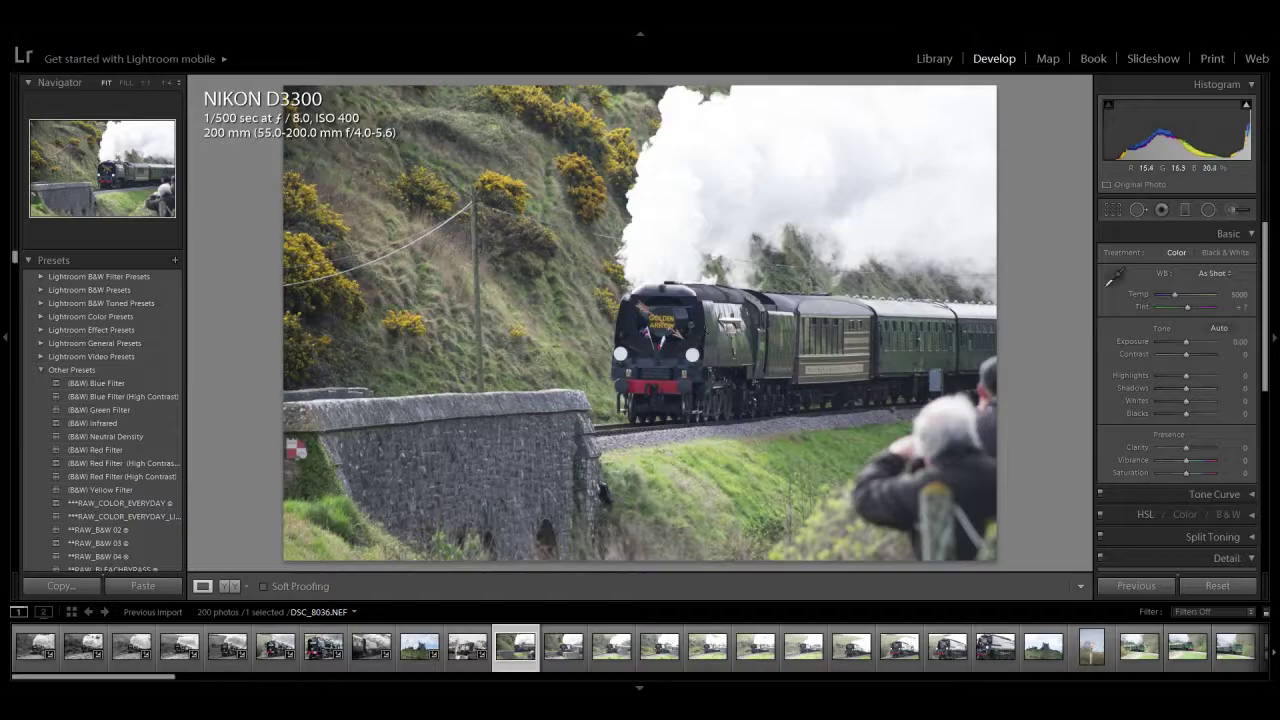
Step: Inspect the locomotive front in DSC_8036 at full size for sharpness and remove the photo from the catalog
left_click(646, 326)
left_click_drag(730, 334, 538, 350)
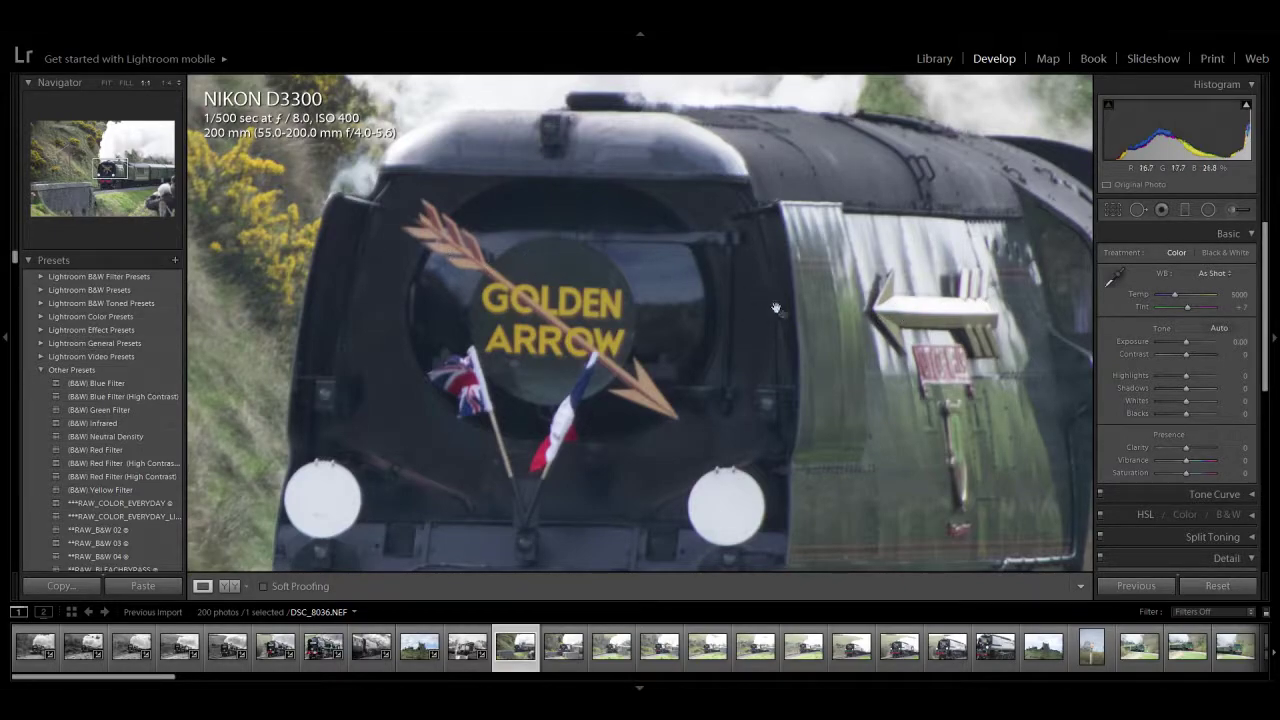
left_click(801, 329)
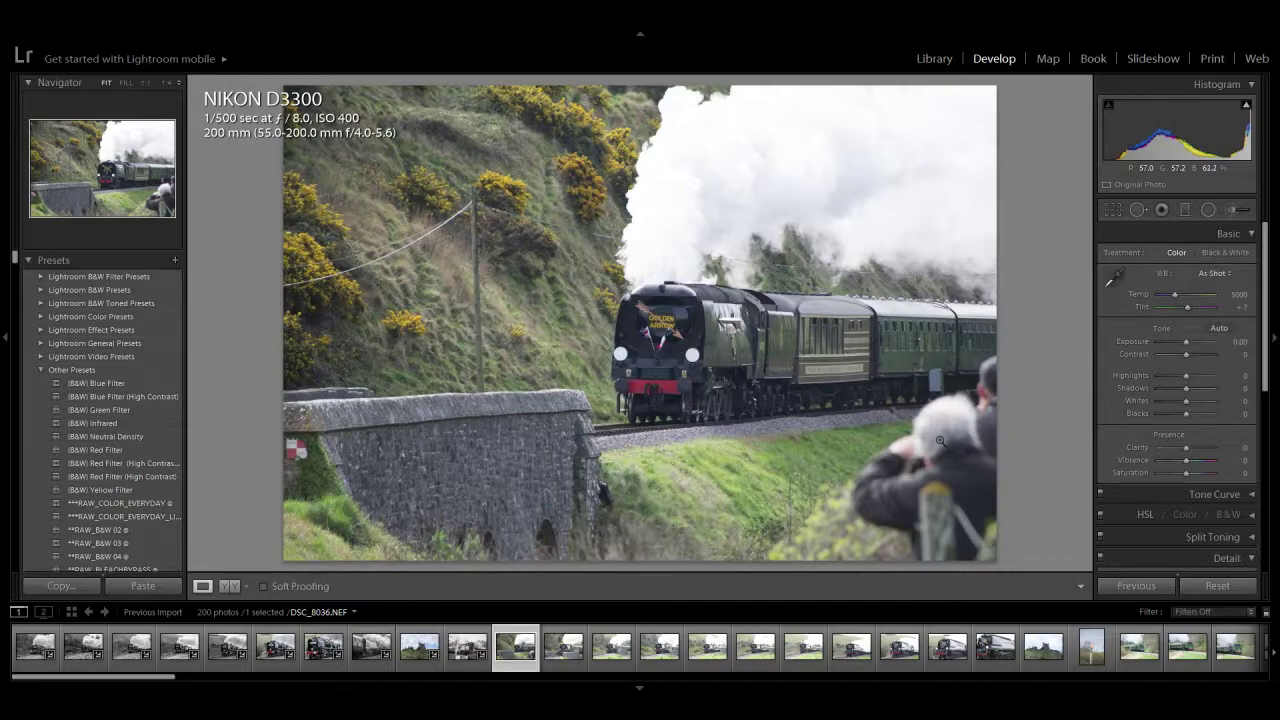
key("Delete")
key("Return")
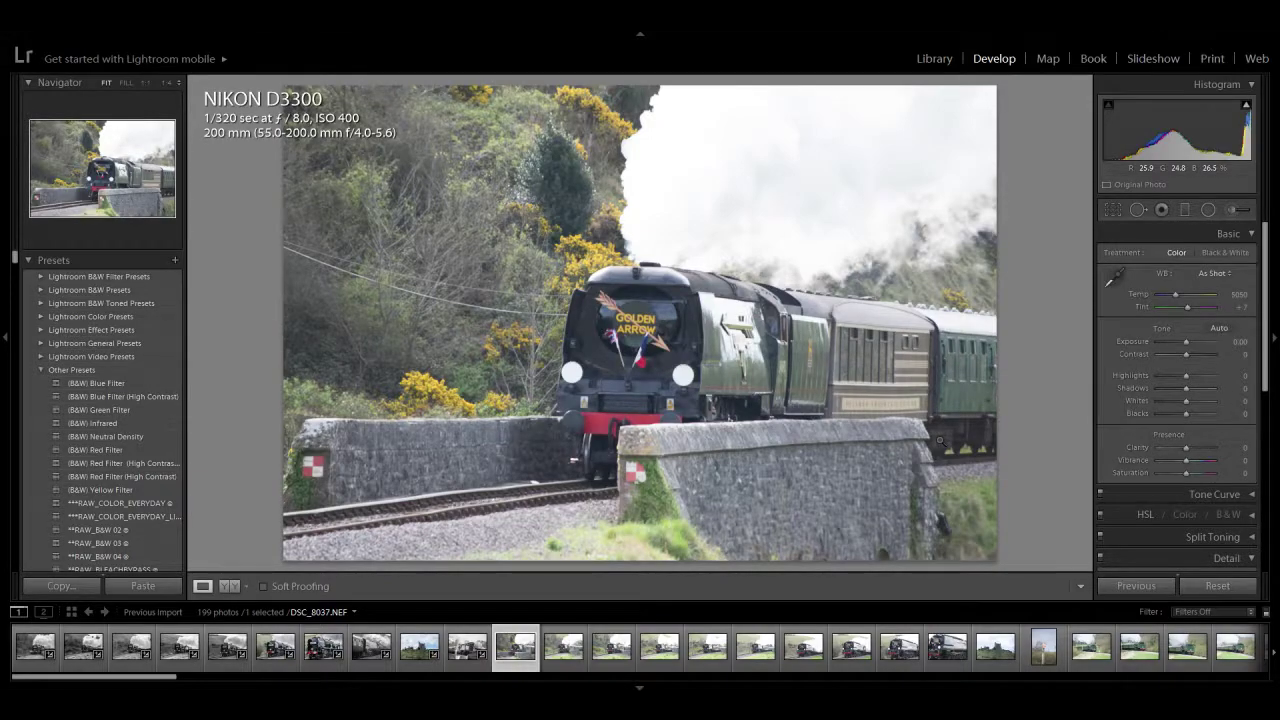
Step: Remove the Golden Arrow train photos DSC_8037, DSC_8038 and DSC_8039 from the catalog
key("Delete")
key("Return")
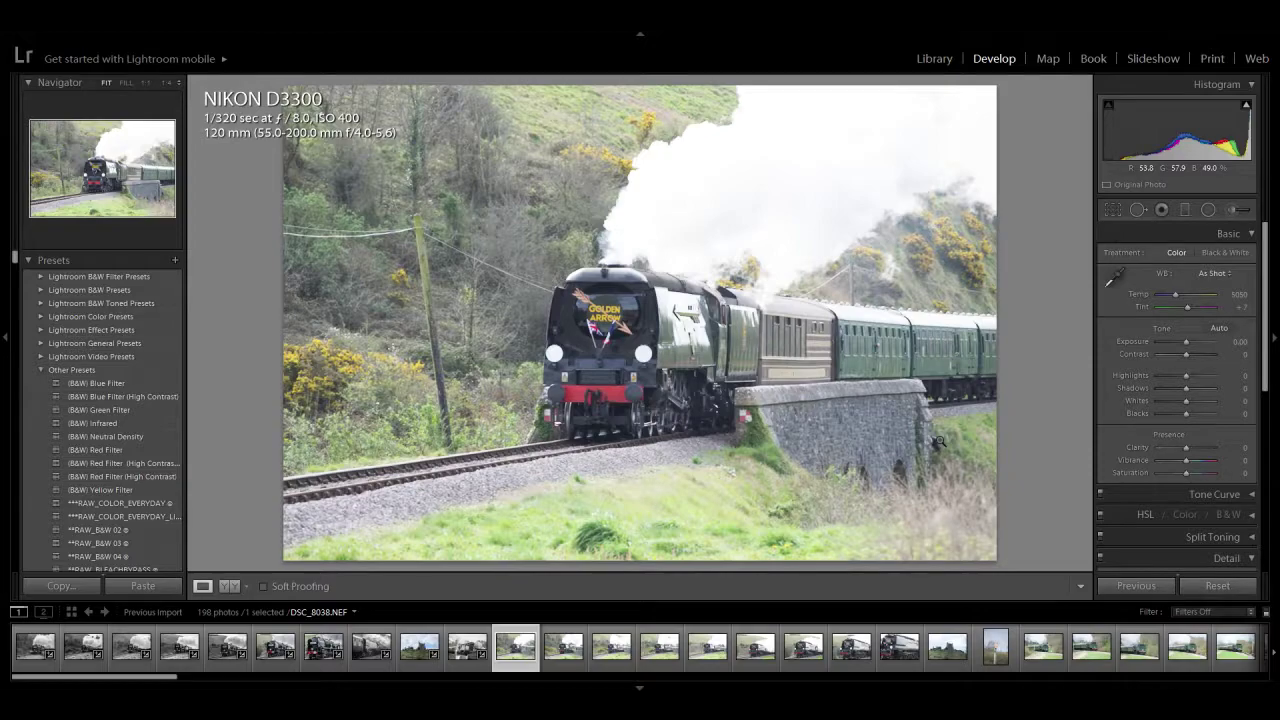
key("Delete")
key("Return")
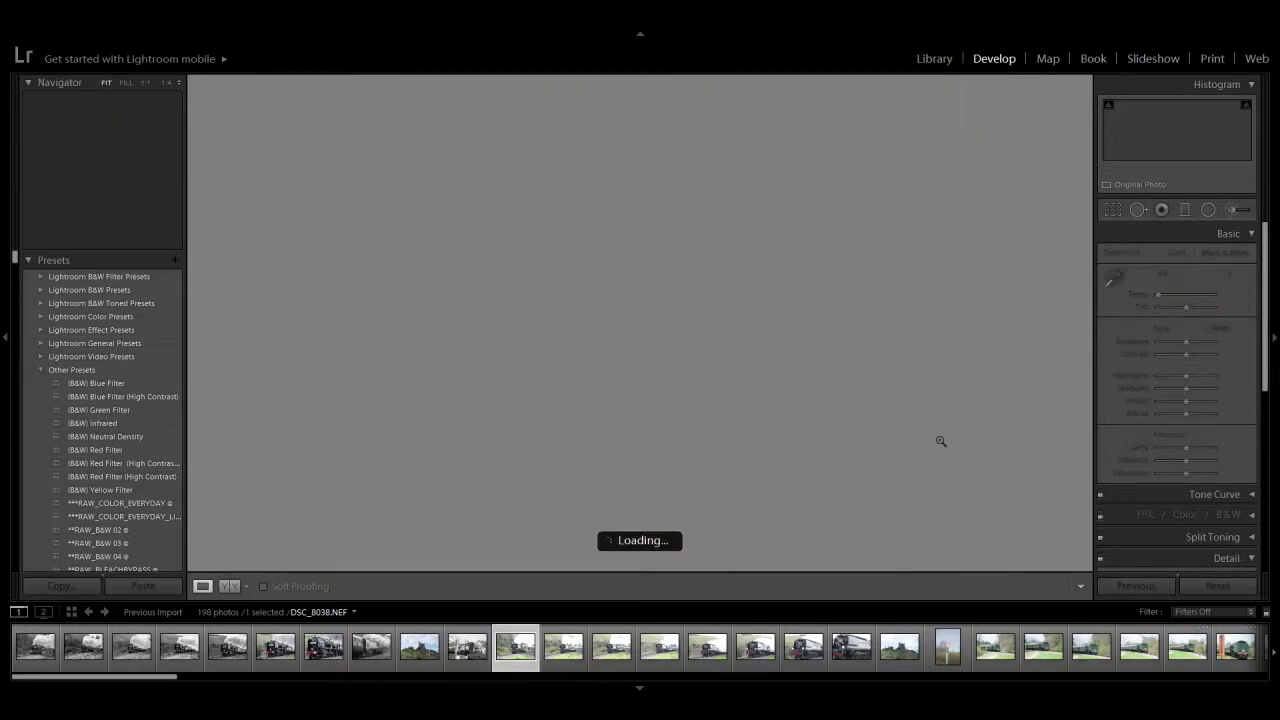
key("Delete")
key("Return")
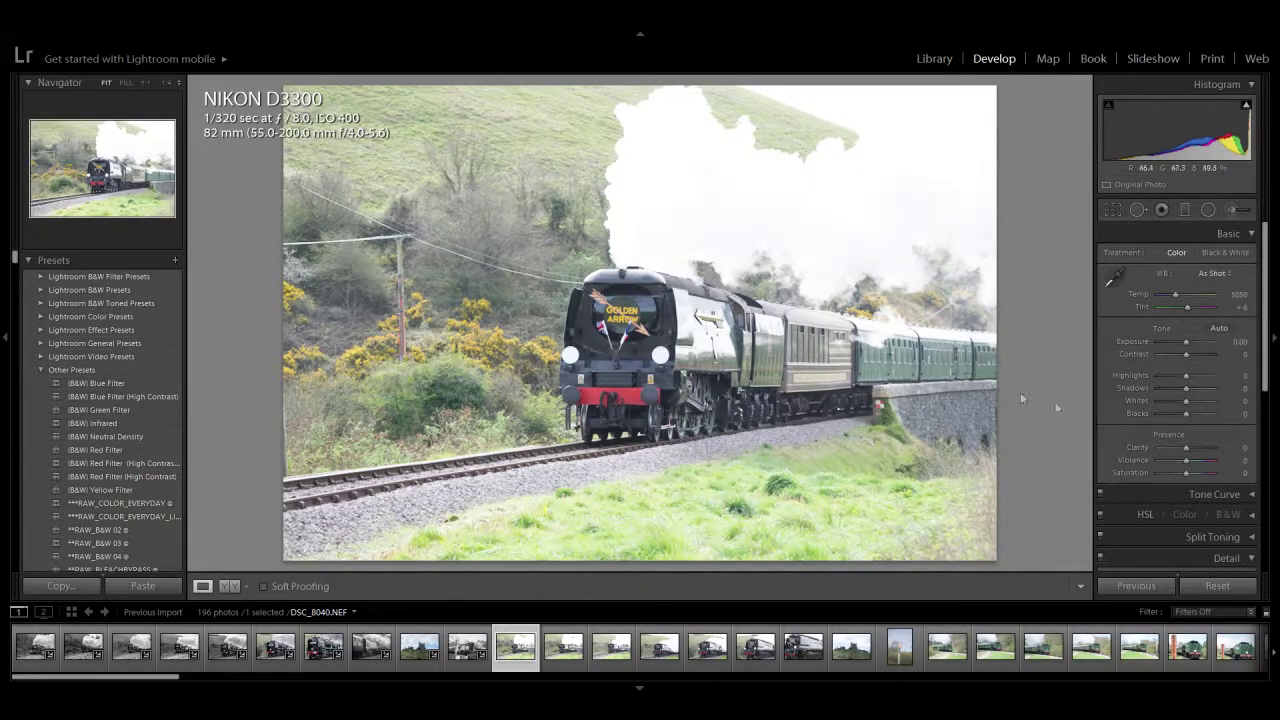
Step: Set the Clarity of DSC_8040 to +43 and check the locomotive front at full size
left_click_drag(1188, 452, 1203, 458)
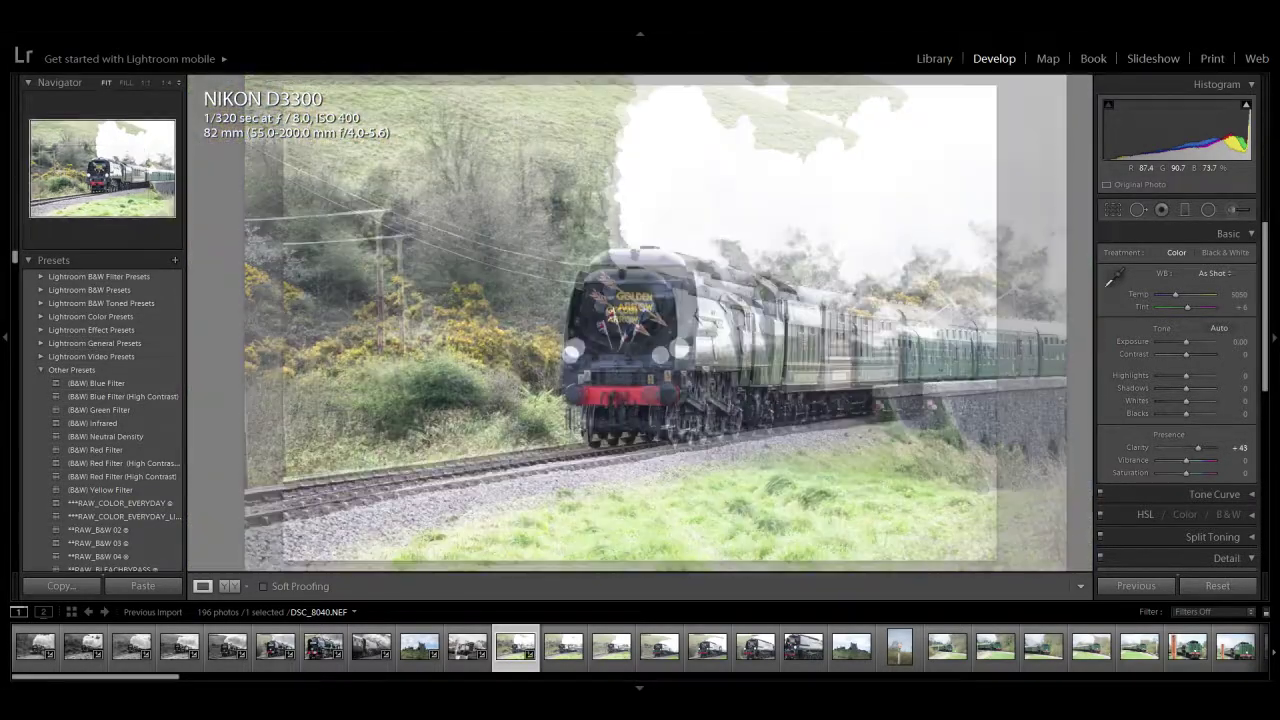
left_click(586, 346)
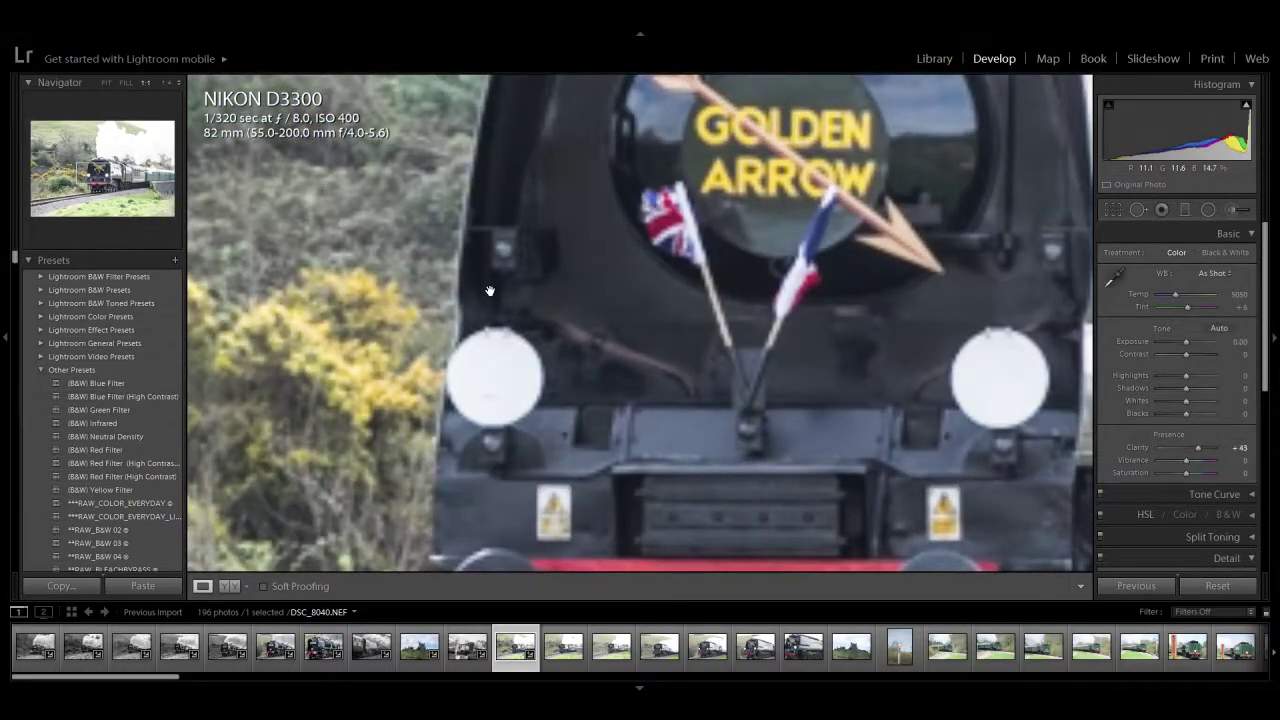
key("z")
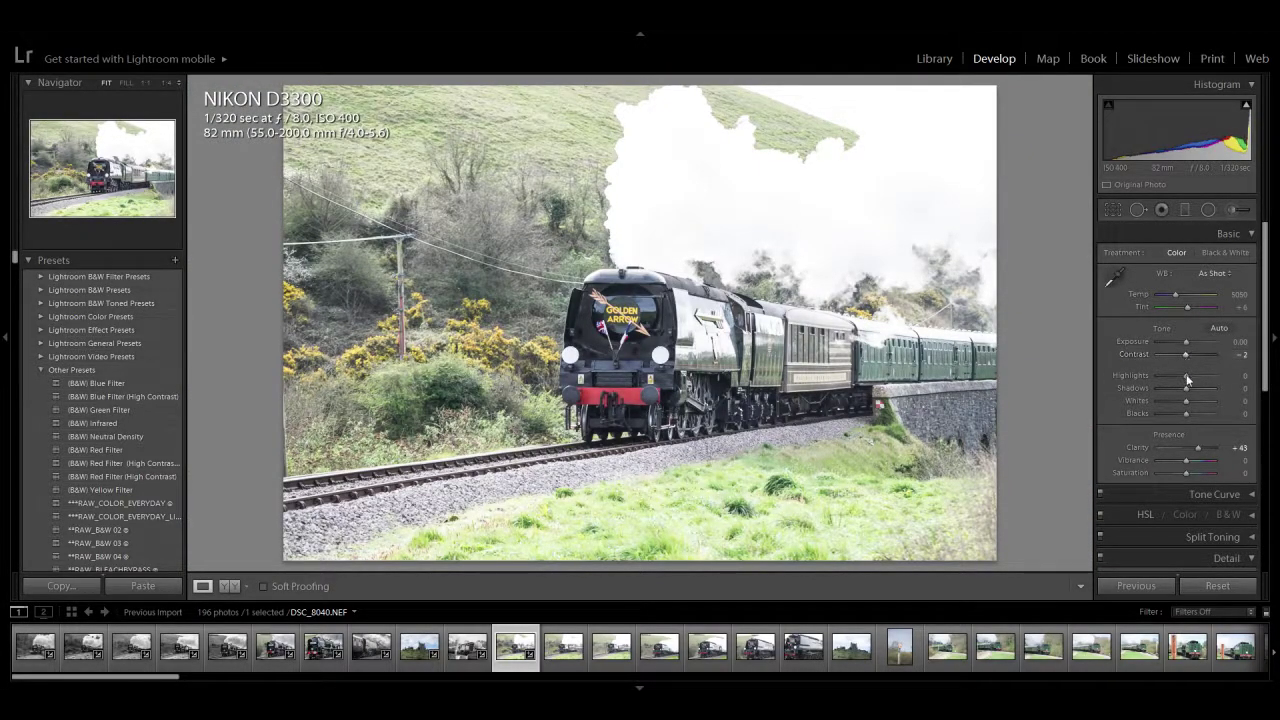
Step: Set Highlights -100, Whites -81, Shadows -38 and Contrast +12 on DSC_8040 and convert it to black and white
left_click_drag(1188, 379, 1165, 399)
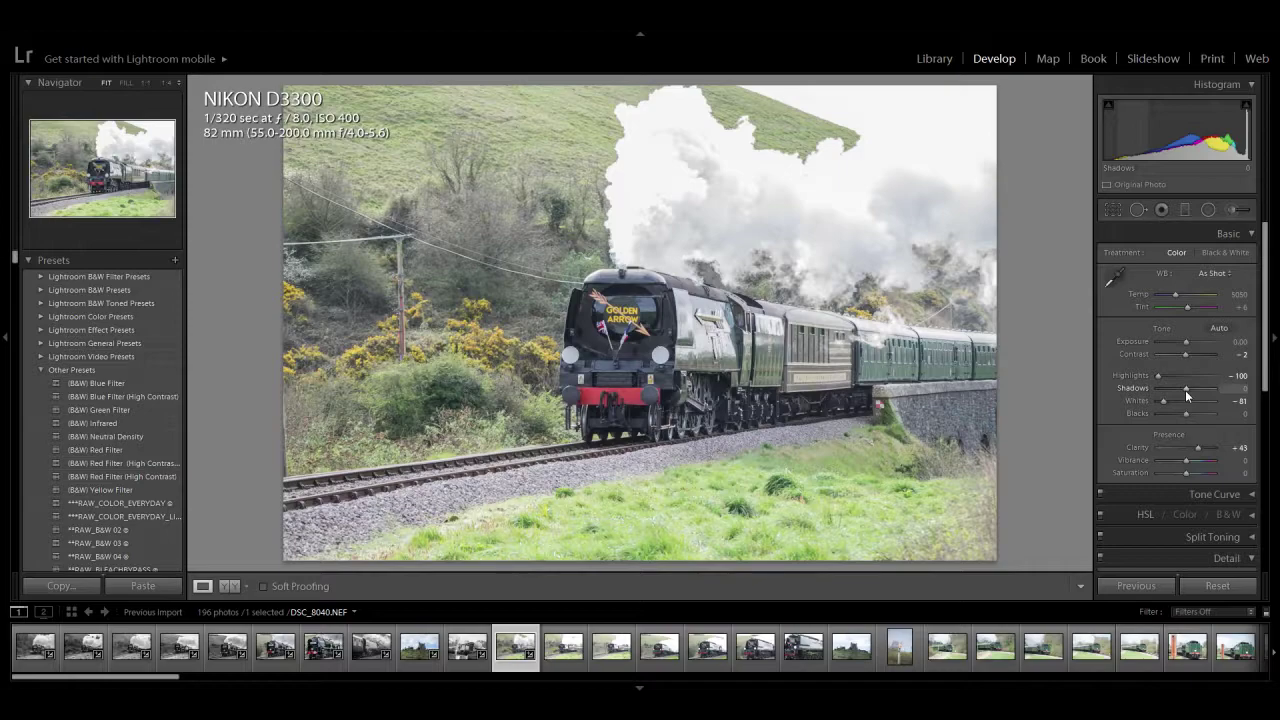
left_click_drag(1185, 390, 1178, 391)
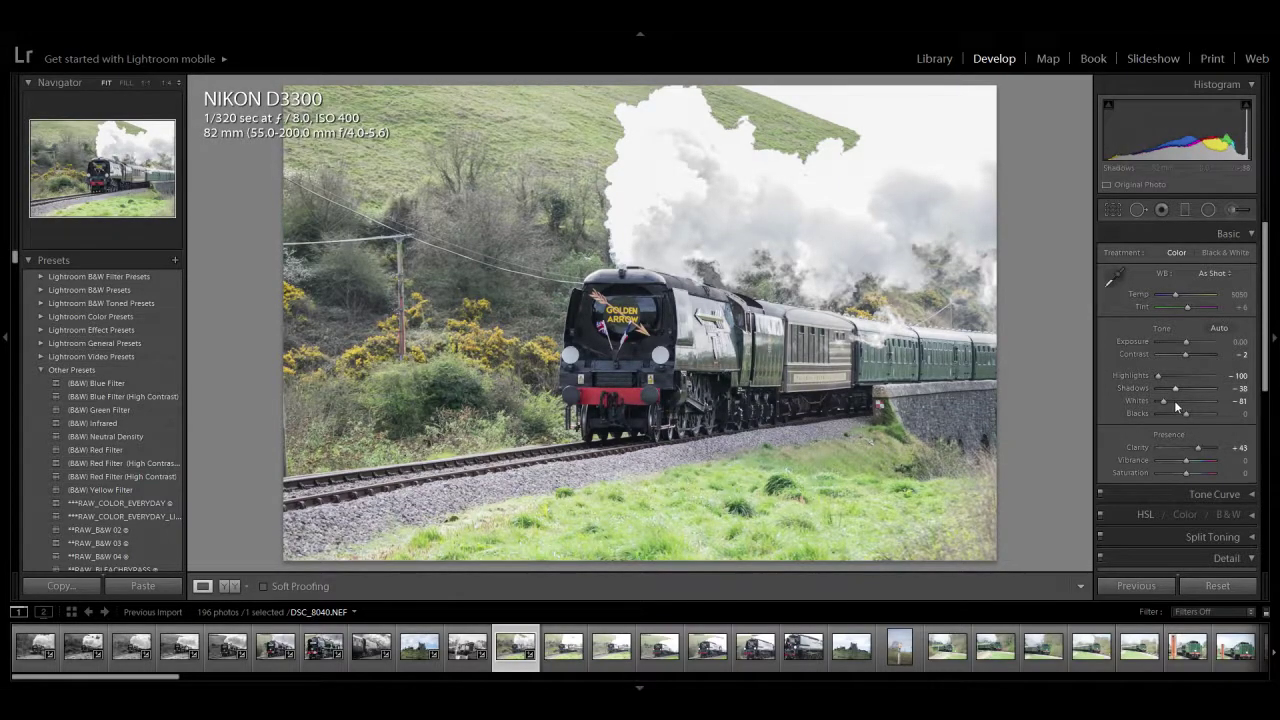
left_click_drag(1186, 355, 1190, 357)
left_click(1226, 257)
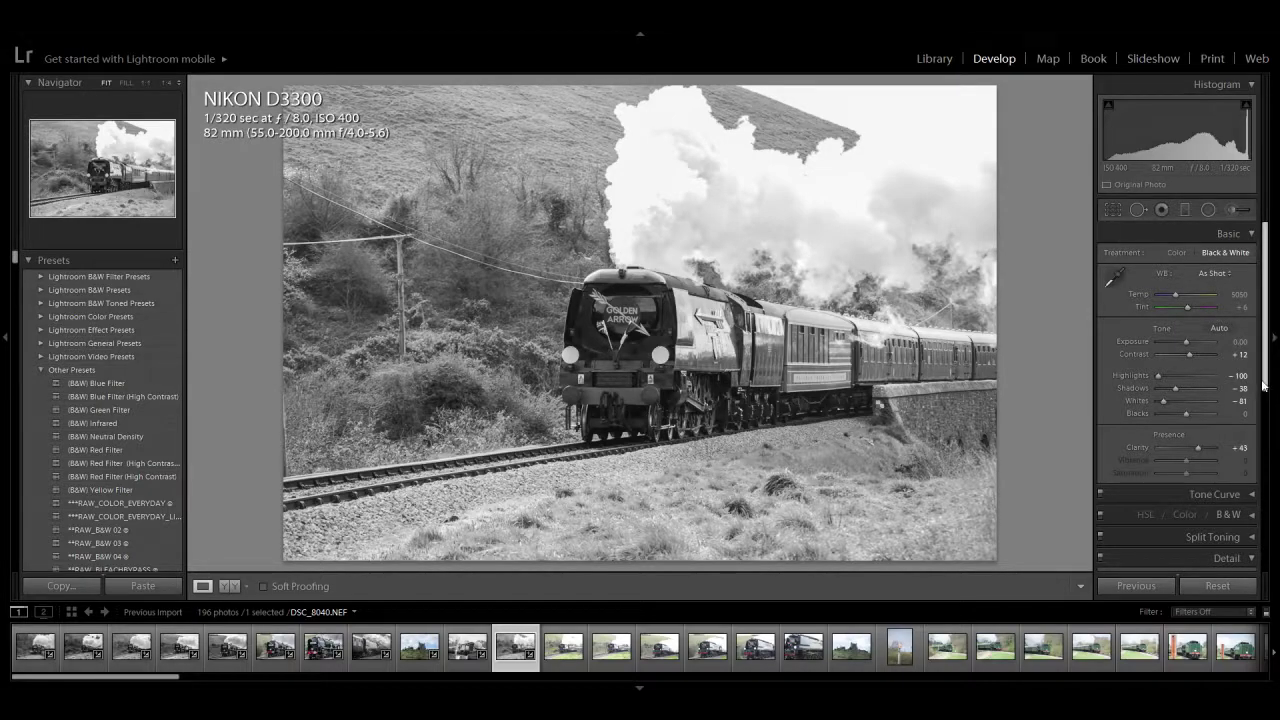
Step: Set DSC_8040's sharpening Amount to 45 and its tone to Exposure -0.24, Contrast +2 and Shadows -69
scroll(1170, 470, "down", 4)
left_click_drag(1166, 502, 1176, 503)
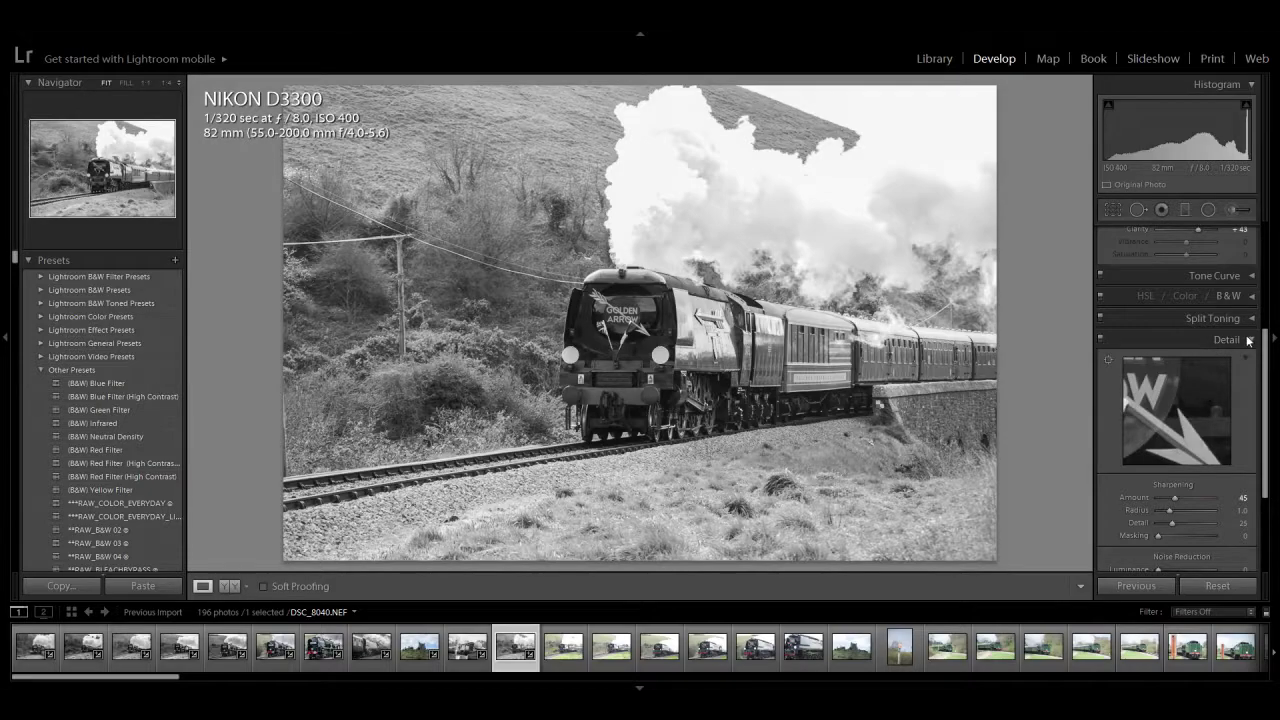
scroll(1200, 370, "up", 4)
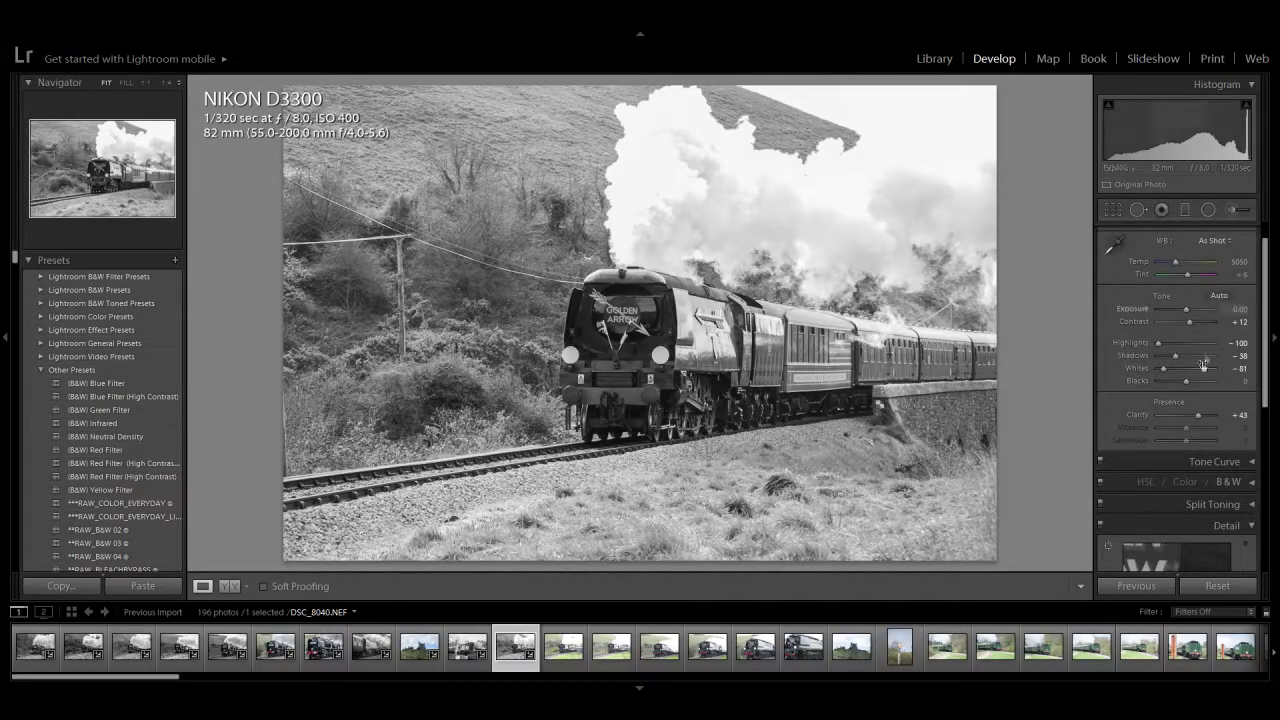
left_click_drag(1174, 353, 1184, 314)
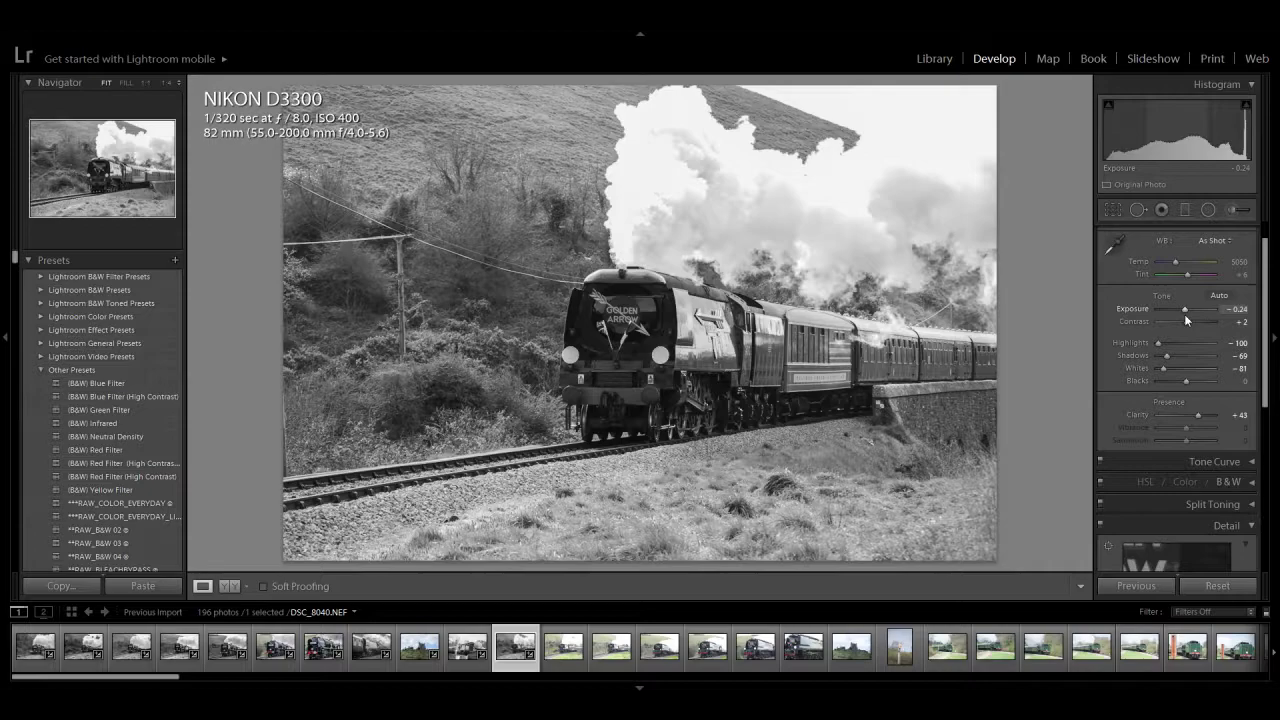
Step: Remove the two photos following DSC_8040 from the catalog
key("Right")
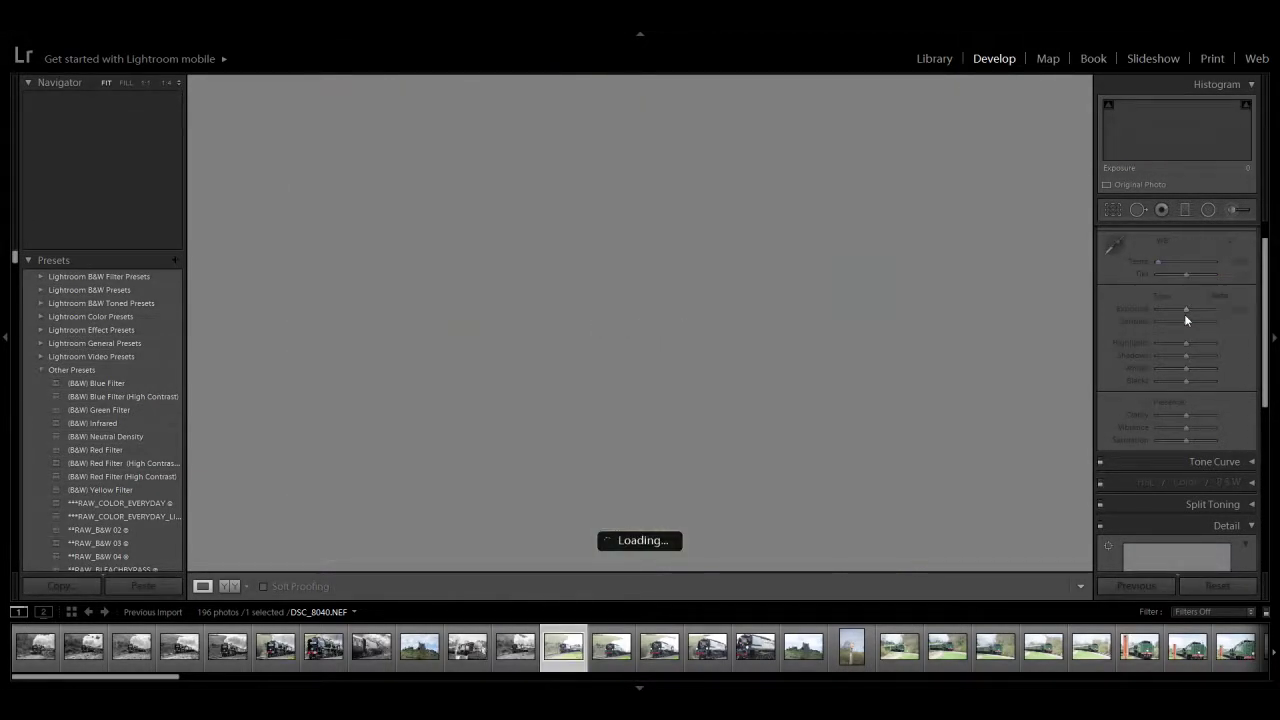
key("Delete")
key("Return")
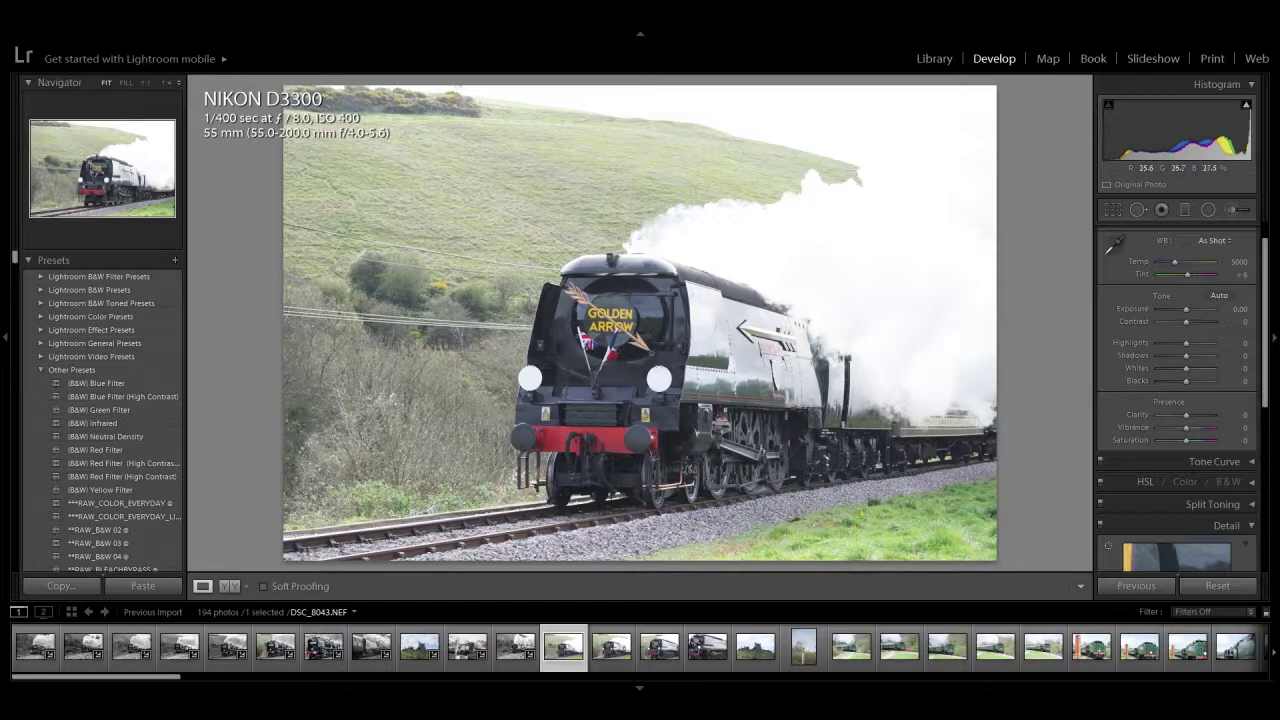
Step: Check the locomotive's side at full size and set Exposure -1.31, Contrast -7, Highlights -100, Shadows -7, Blacks -26 and Clarity +50 on DSC_8043
left_click(733, 328)
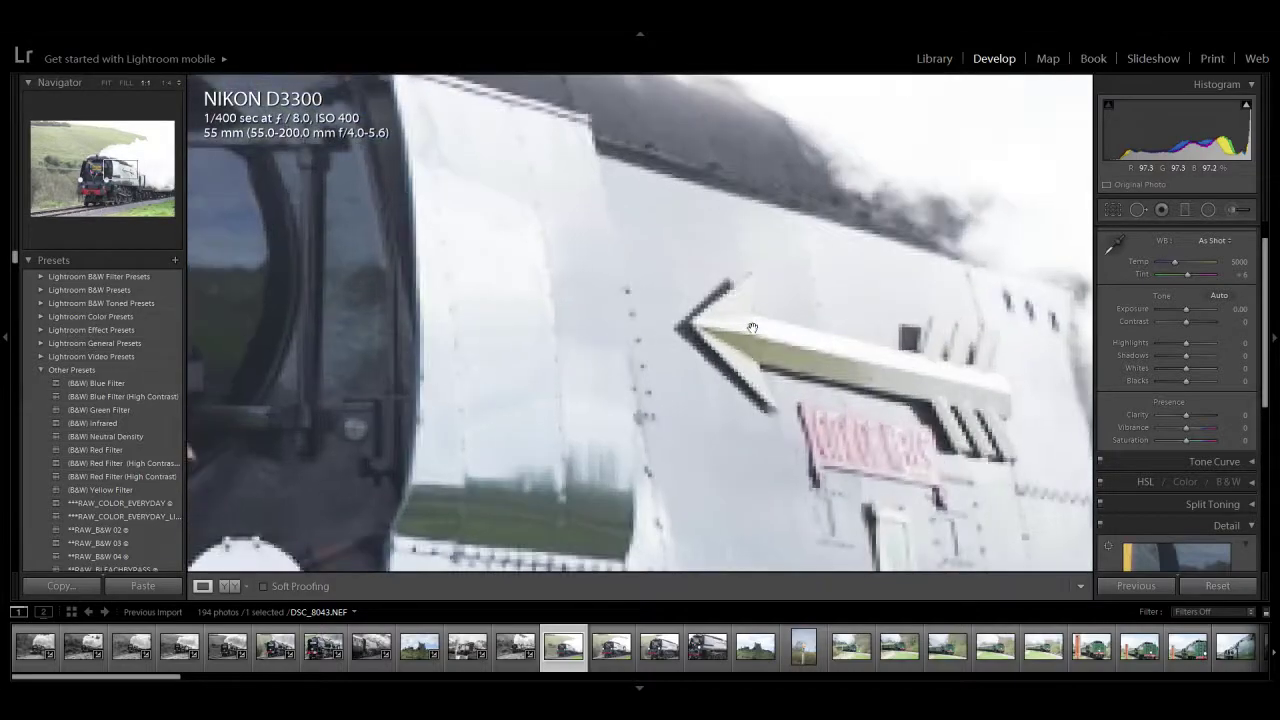
left_click_drag(913, 368, 749, 344)
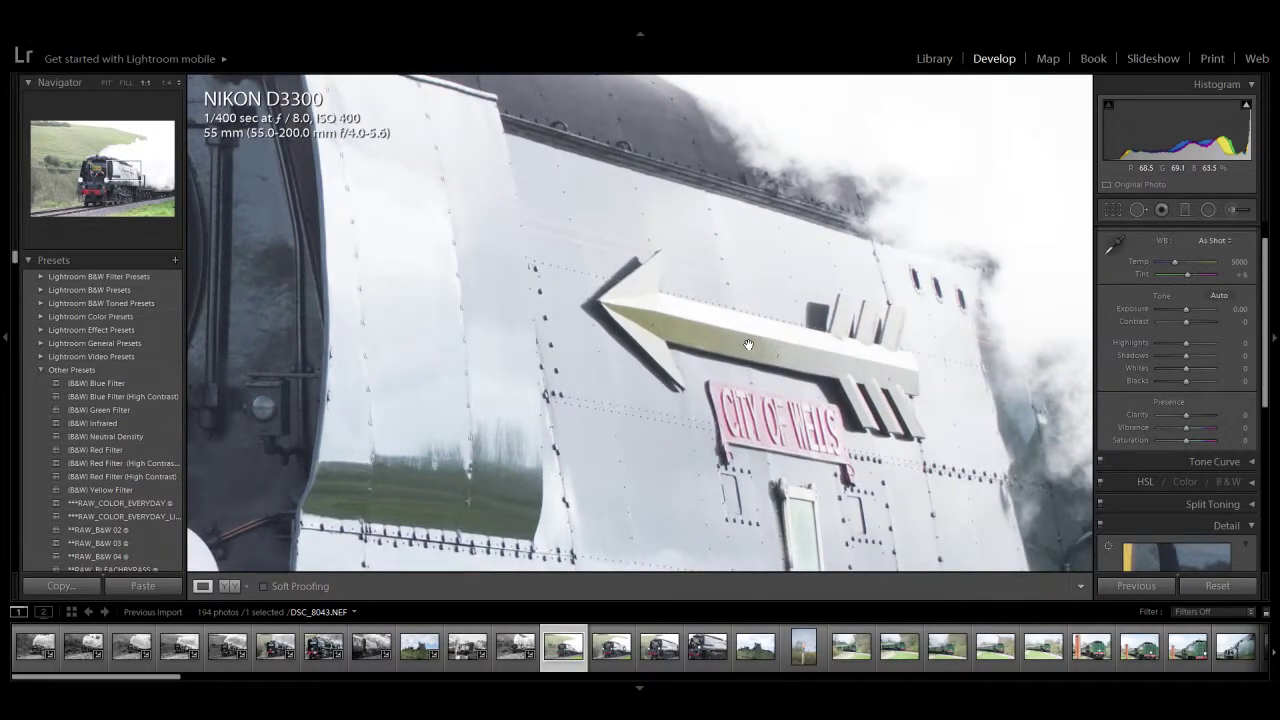
left_click(748, 344)
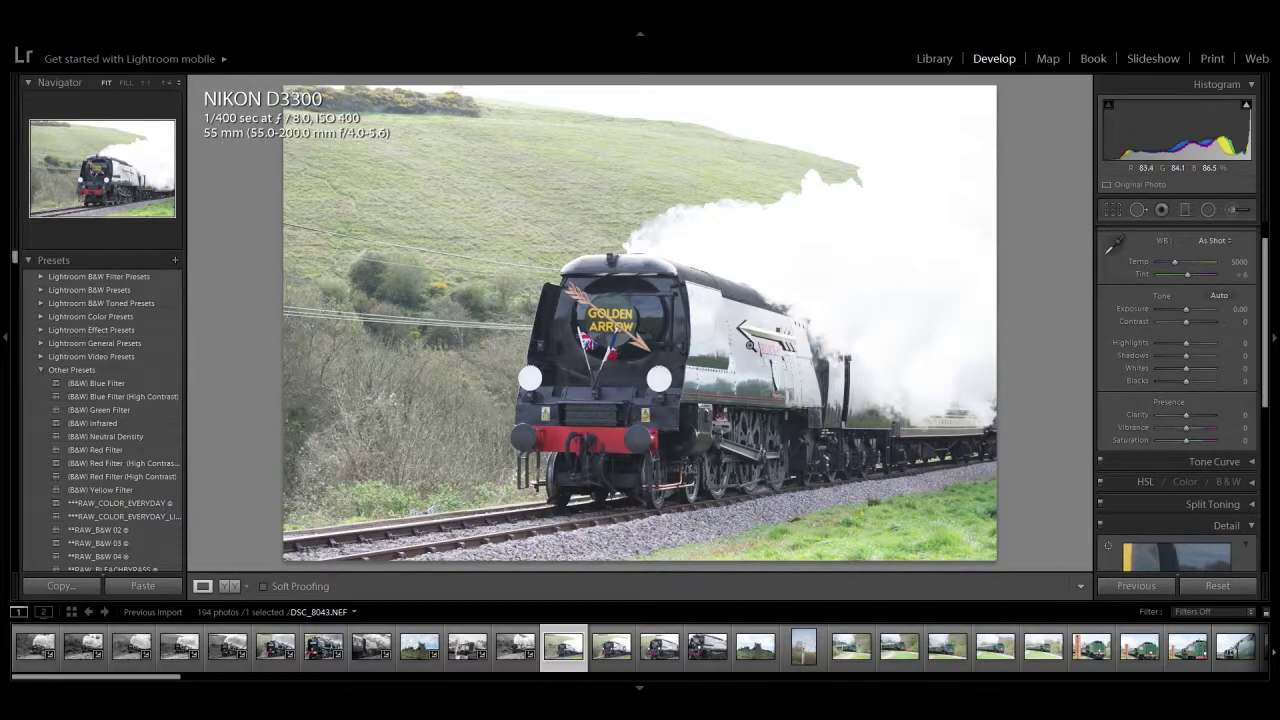
left_click_drag(1186, 415, 1202, 418)
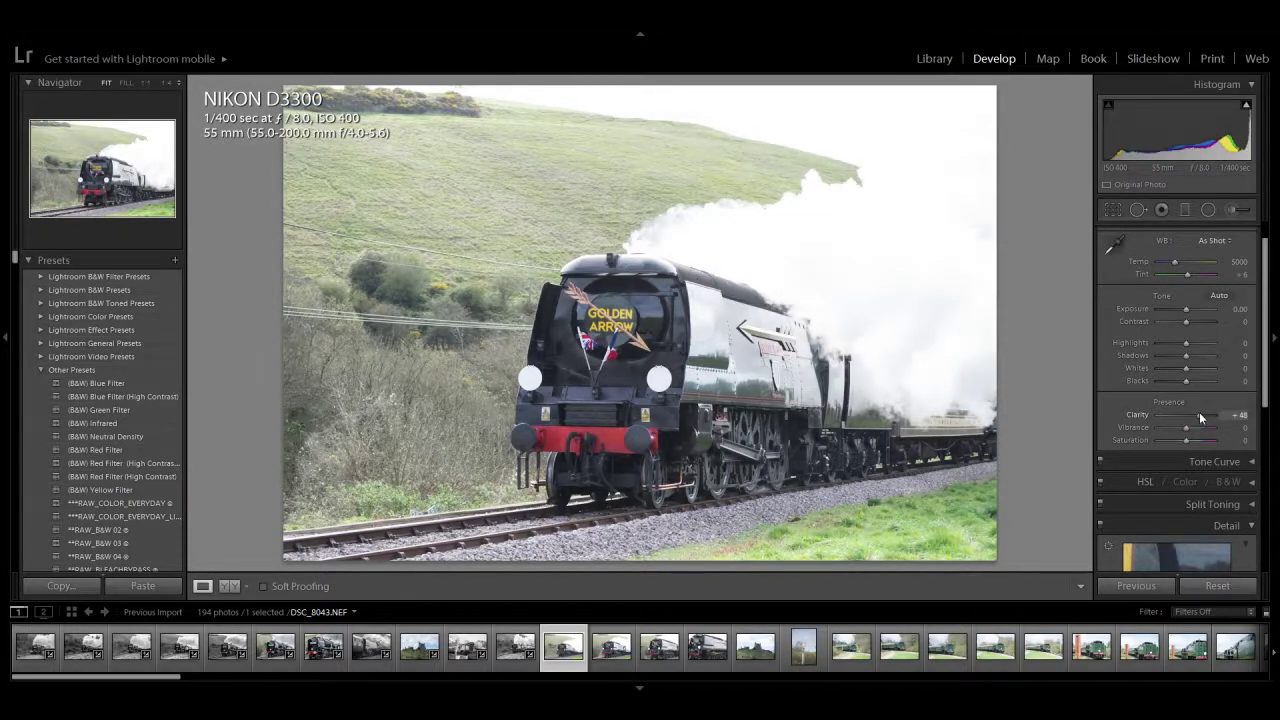
left_click_drag(1185, 378, 1140, 350)
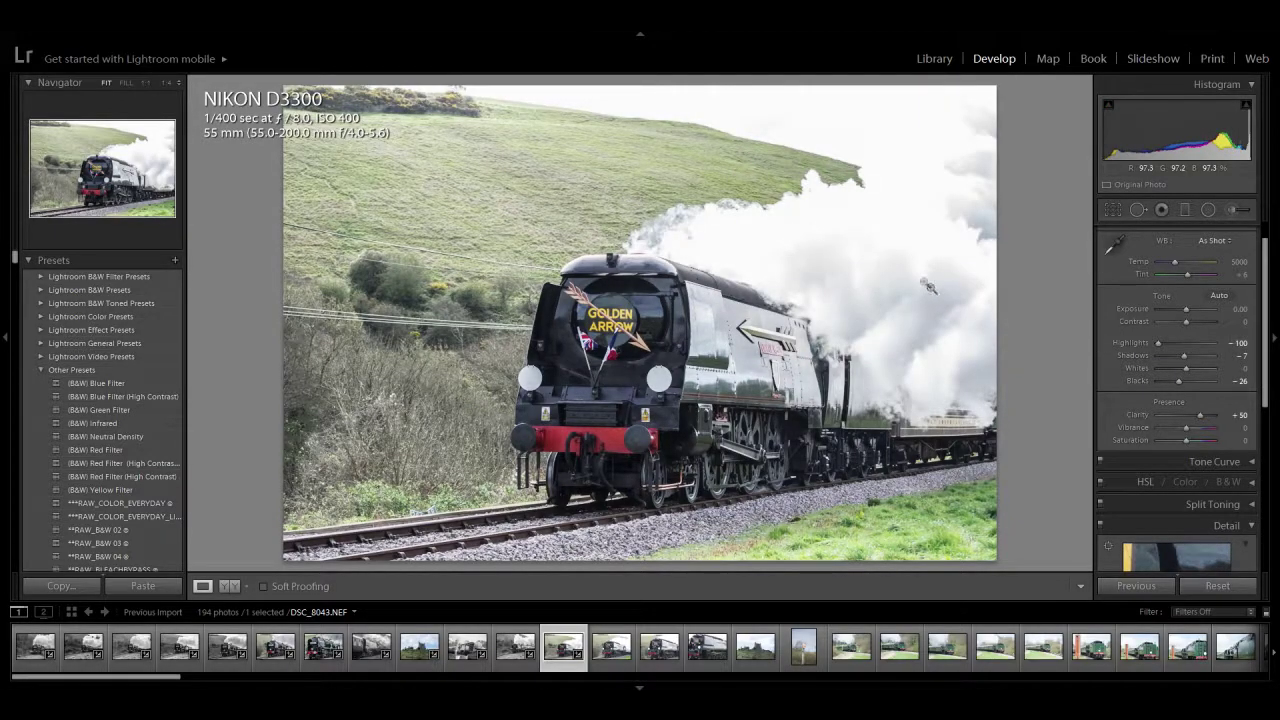
left_click_drag(1186, 321, 1175, 308)
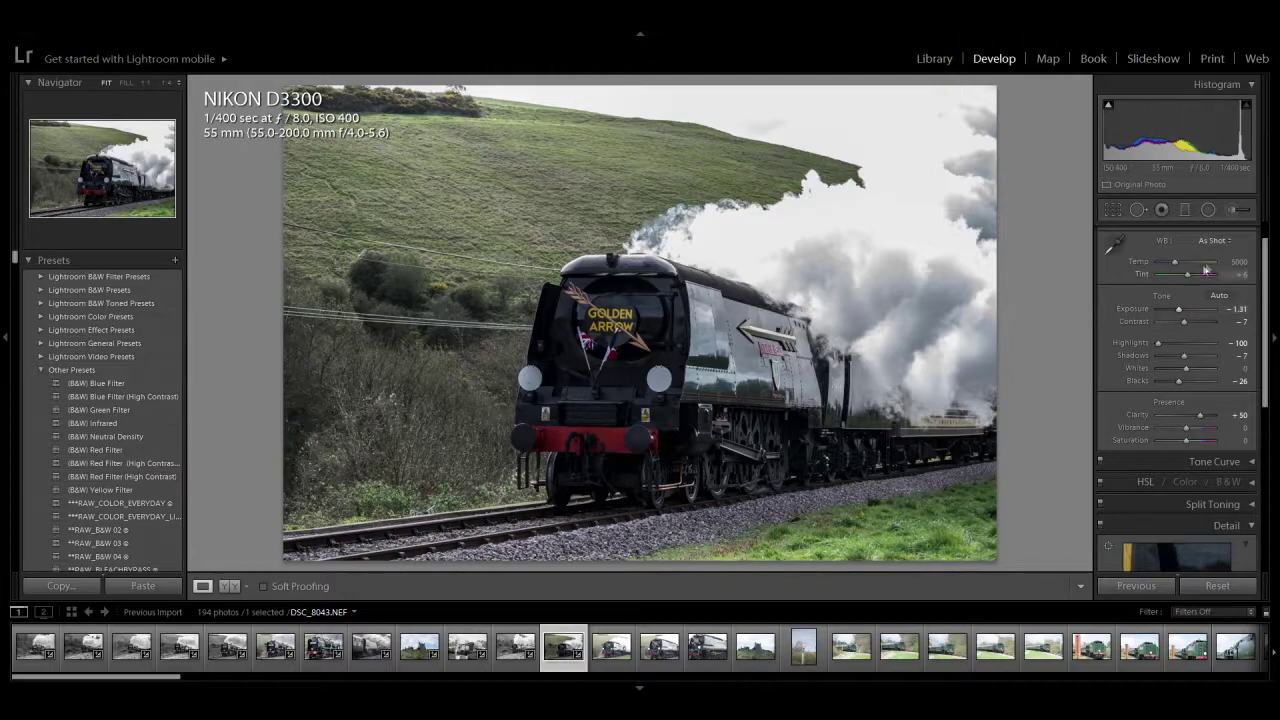
Step: Try DSC_8043 in black and white with Exposure -1.43, Contrast +7, Highlights -100, Shadows +5 and Whites -31
scroll(1221, 280, "up", 1)
left_click(1222, 256)
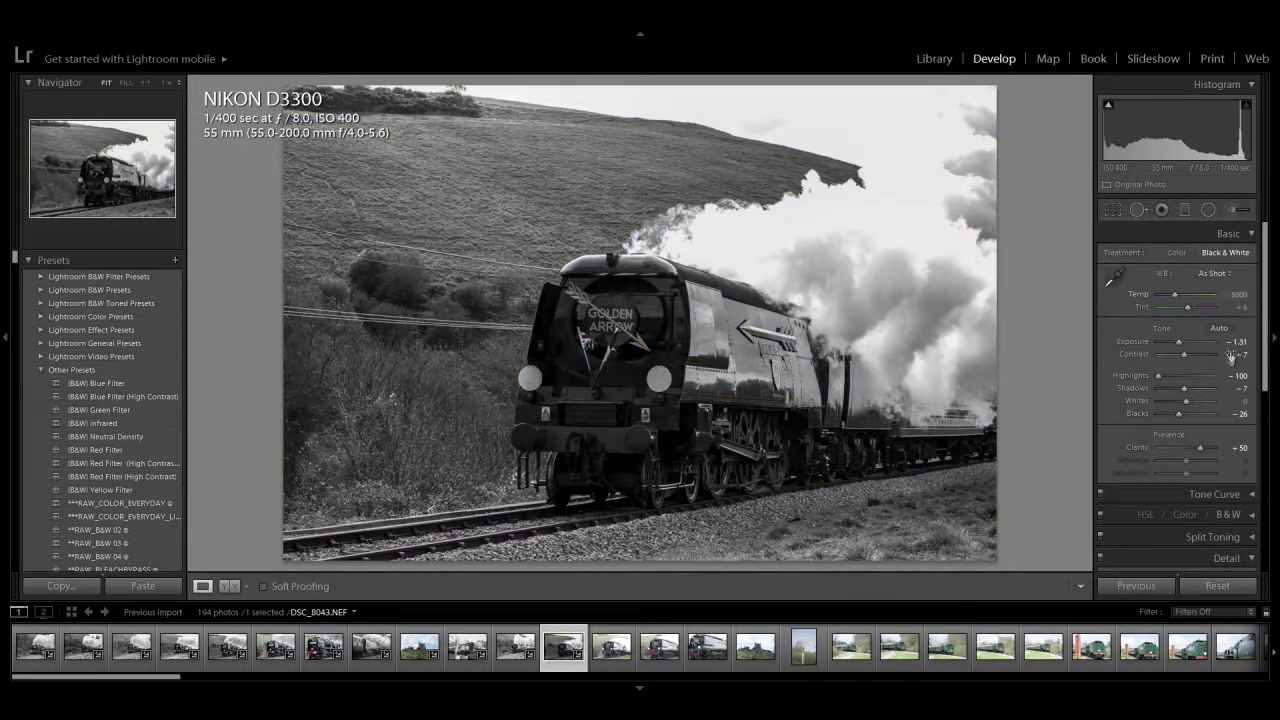
left_click_drag(1185, 390, 1179, 343)
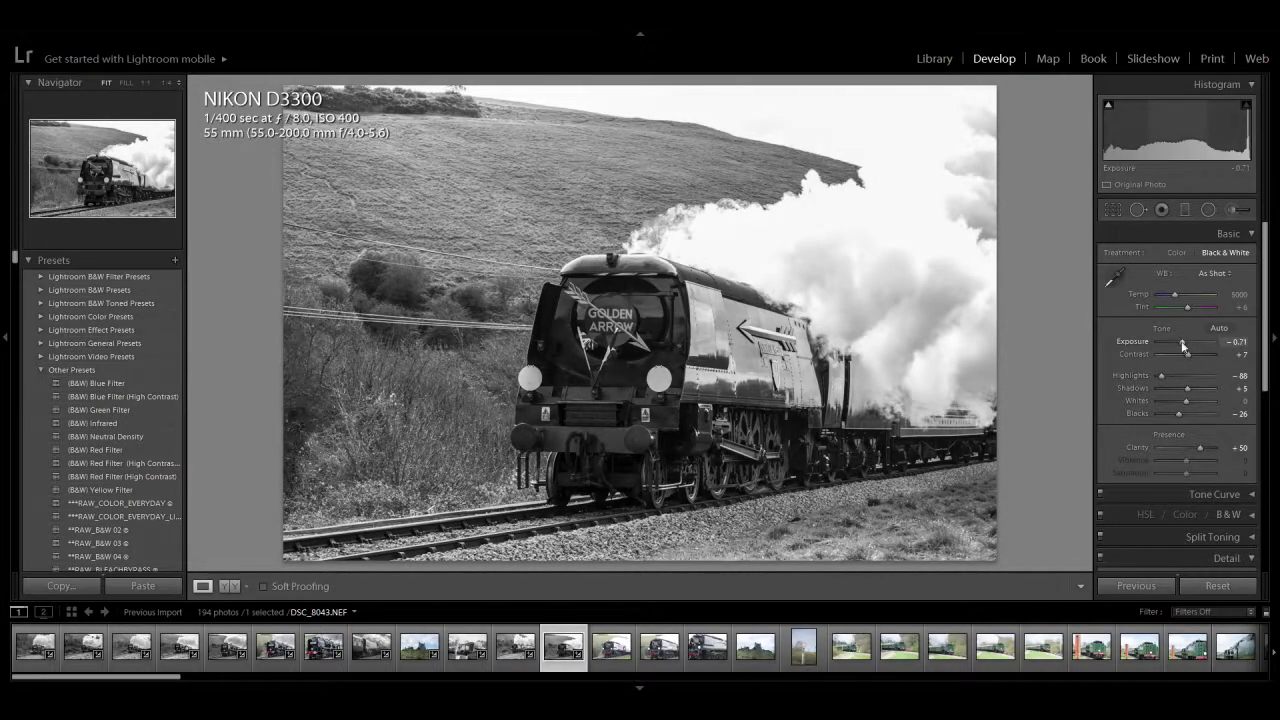
double_click(1184, 345)
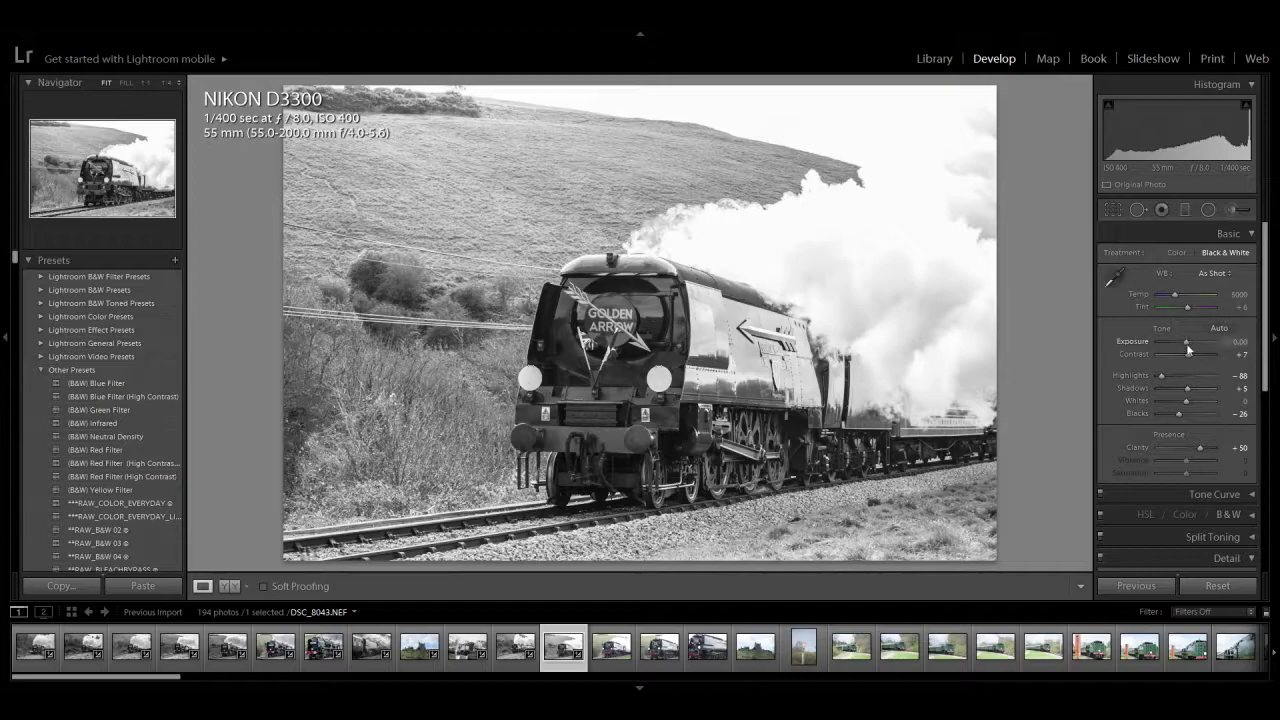
left_click_drag(1183, 376, 1177, 402)
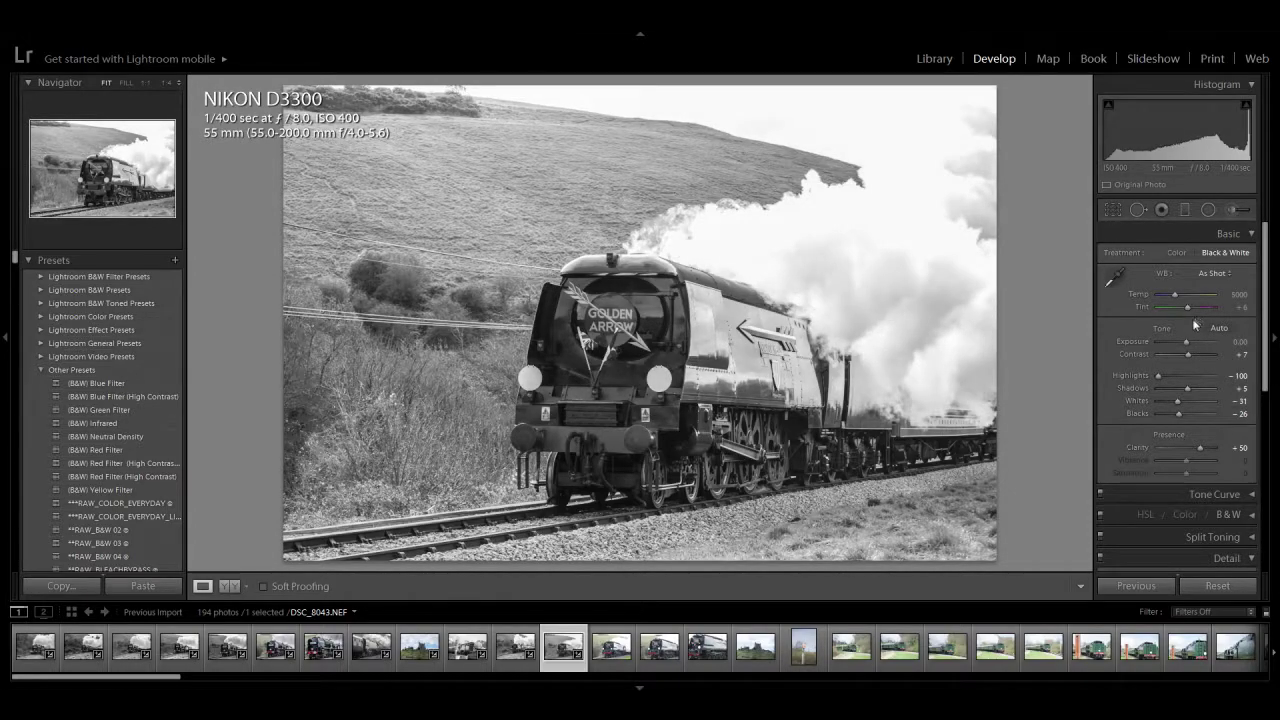
left_click_drag(1187, 342, 1179, 342)
Step: Return DSC_8043 to color treatment and remove the photo from the catalog
left_click(1180, 252)
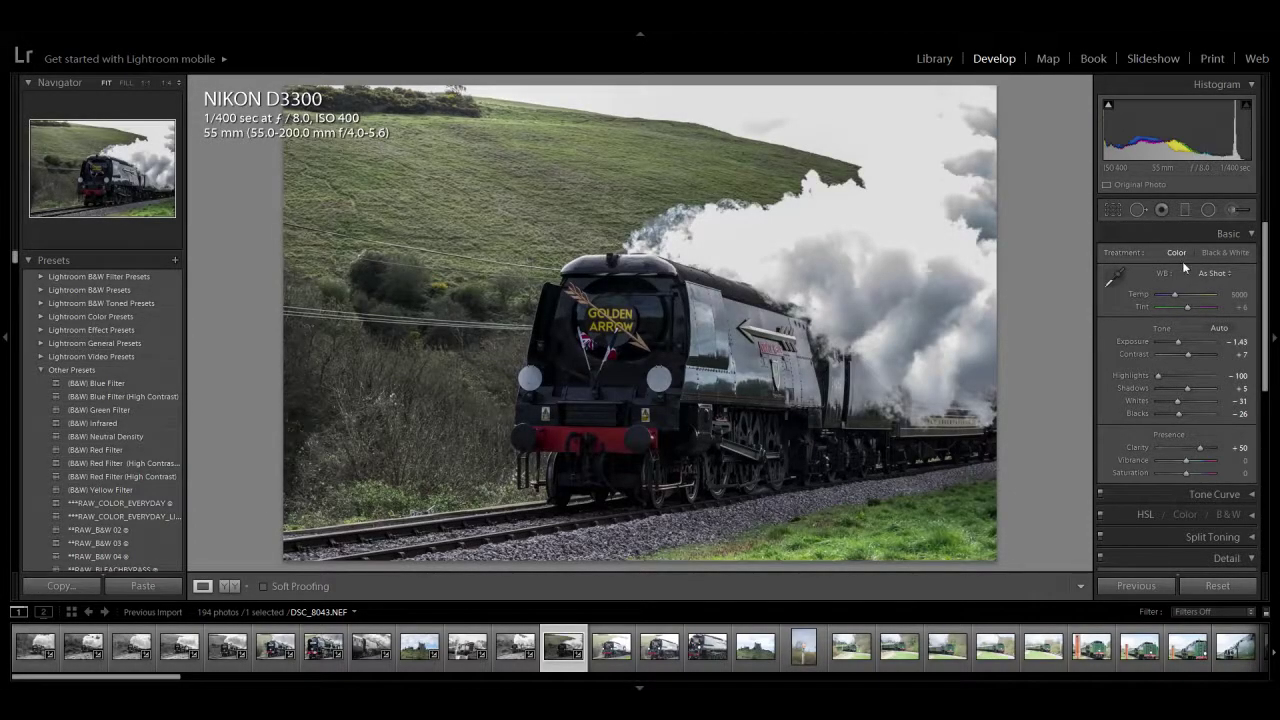
key("Delete")
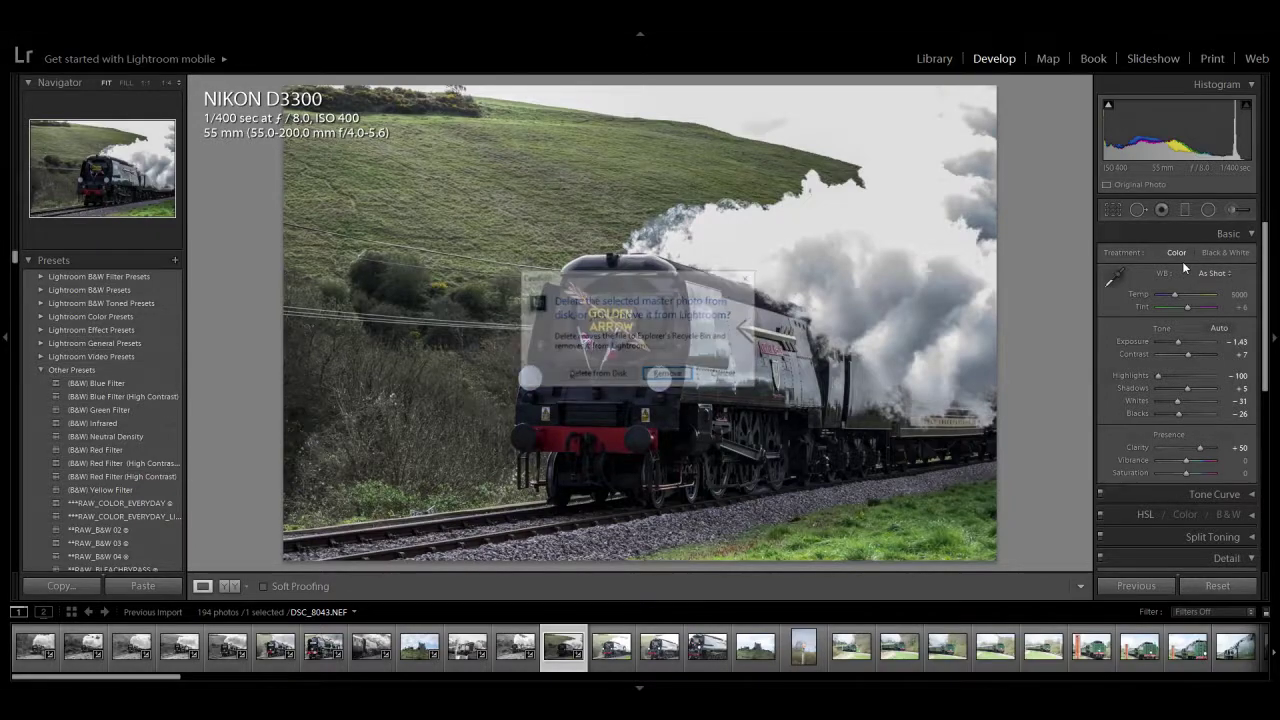
key("Return")
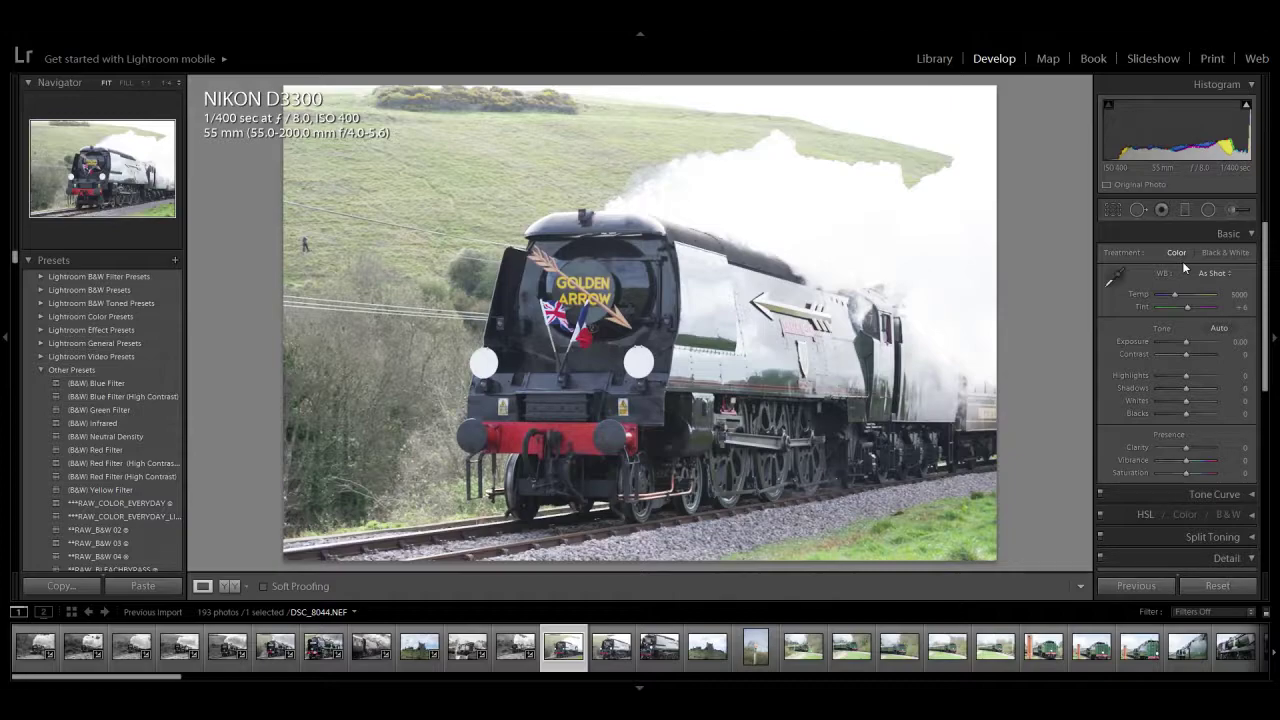
Step: Set Contrast +31, Clarity +24, Exposure -0.12 and Shadows +2 on DSC_8044
left_click_drag(1186, 354, 1194, 359)
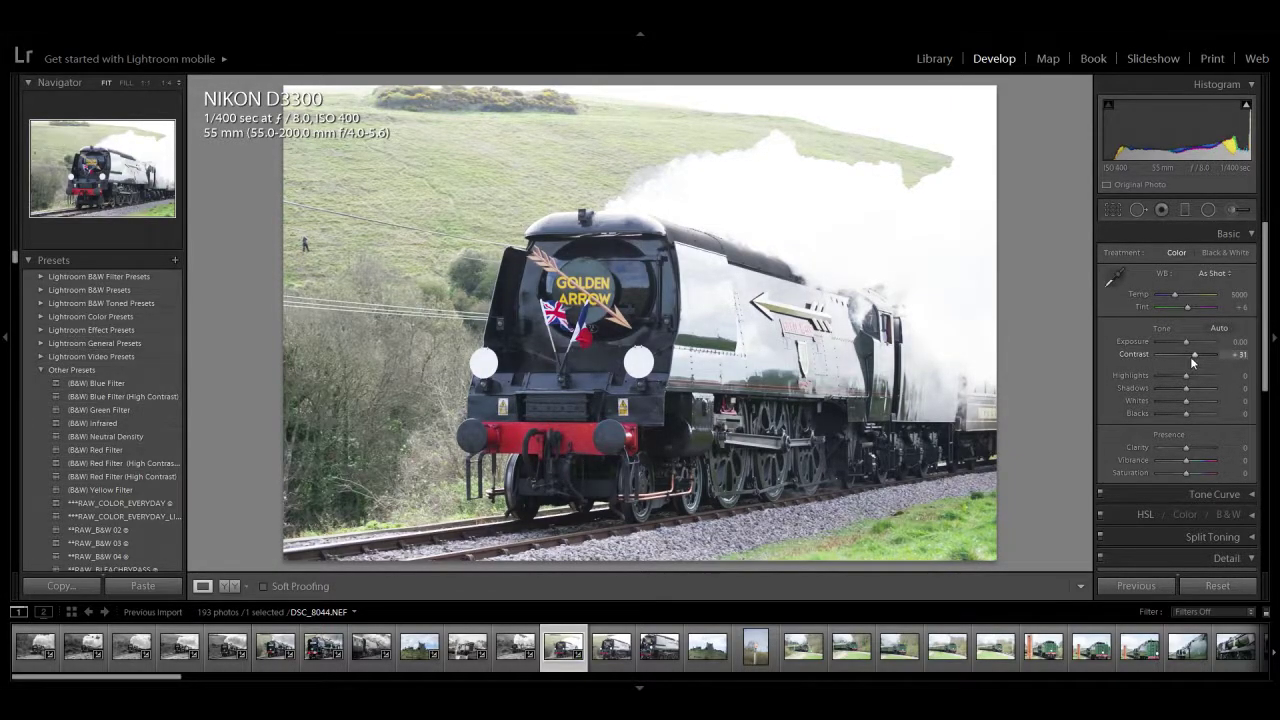
left_click_drag(1186, 447, 1194, 453)
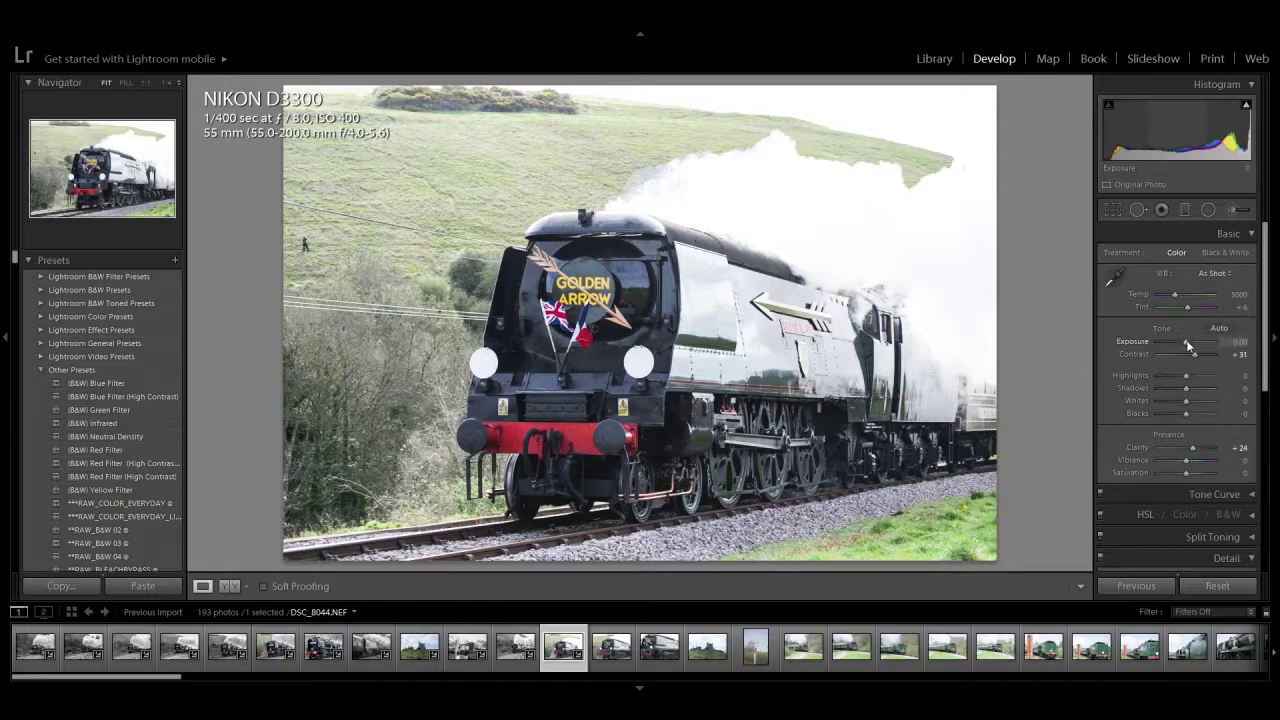
left_click_drag(1188, 345, 1186, 341)
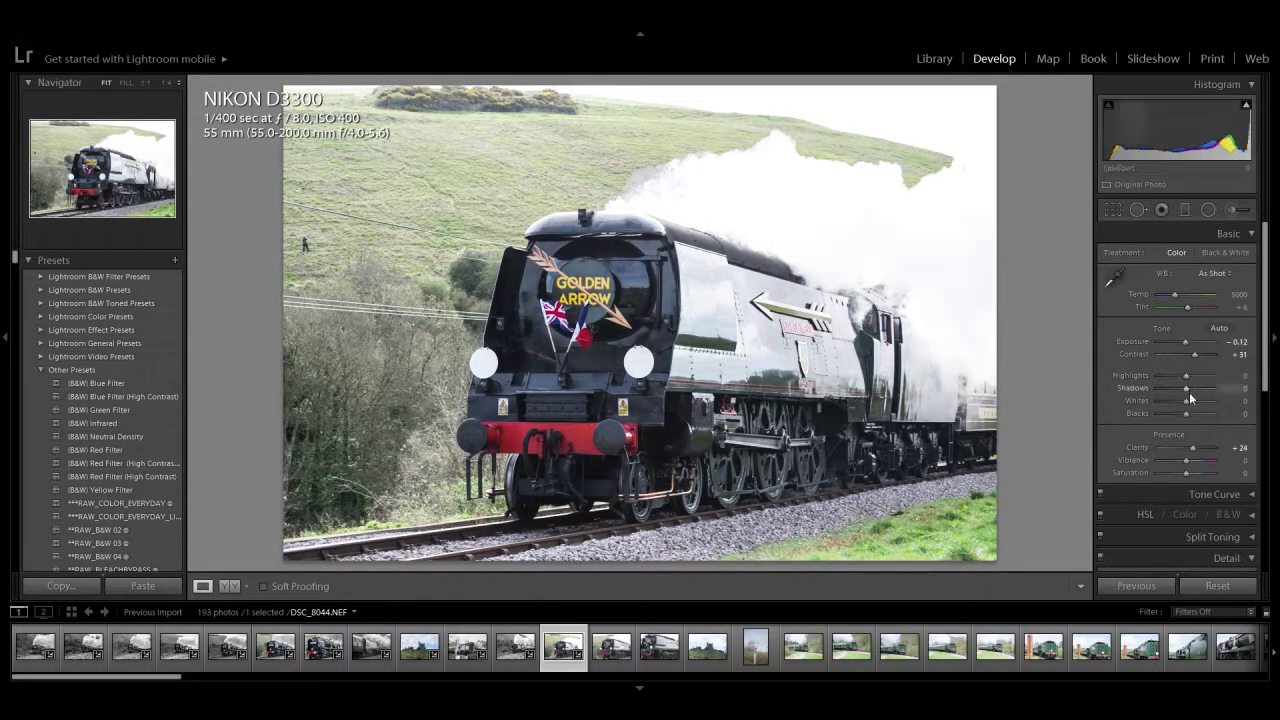
left_click_drag(1187, 393, 1185, 393)
Step: Check the figure on the hillside at full size and set Blacks -14, Clarity +29 and Highlights -86 on DSC_8044
left_click(306, 242)
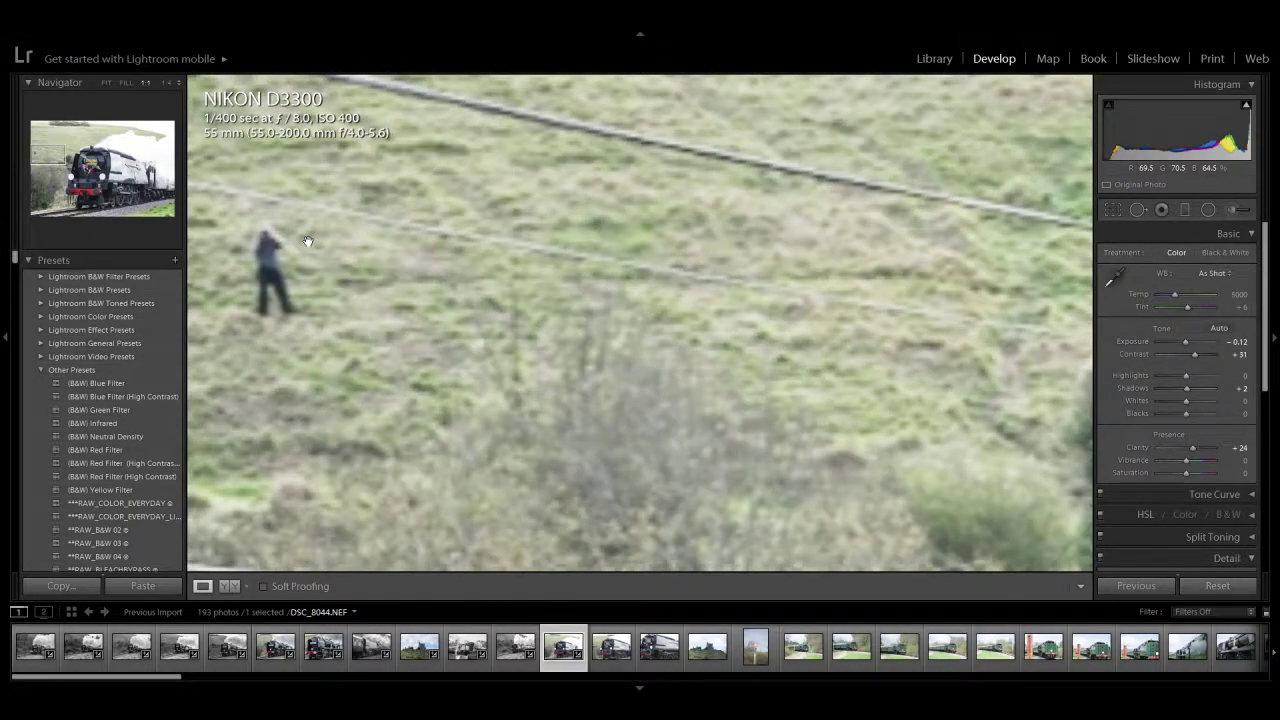
left_click(305, 244)
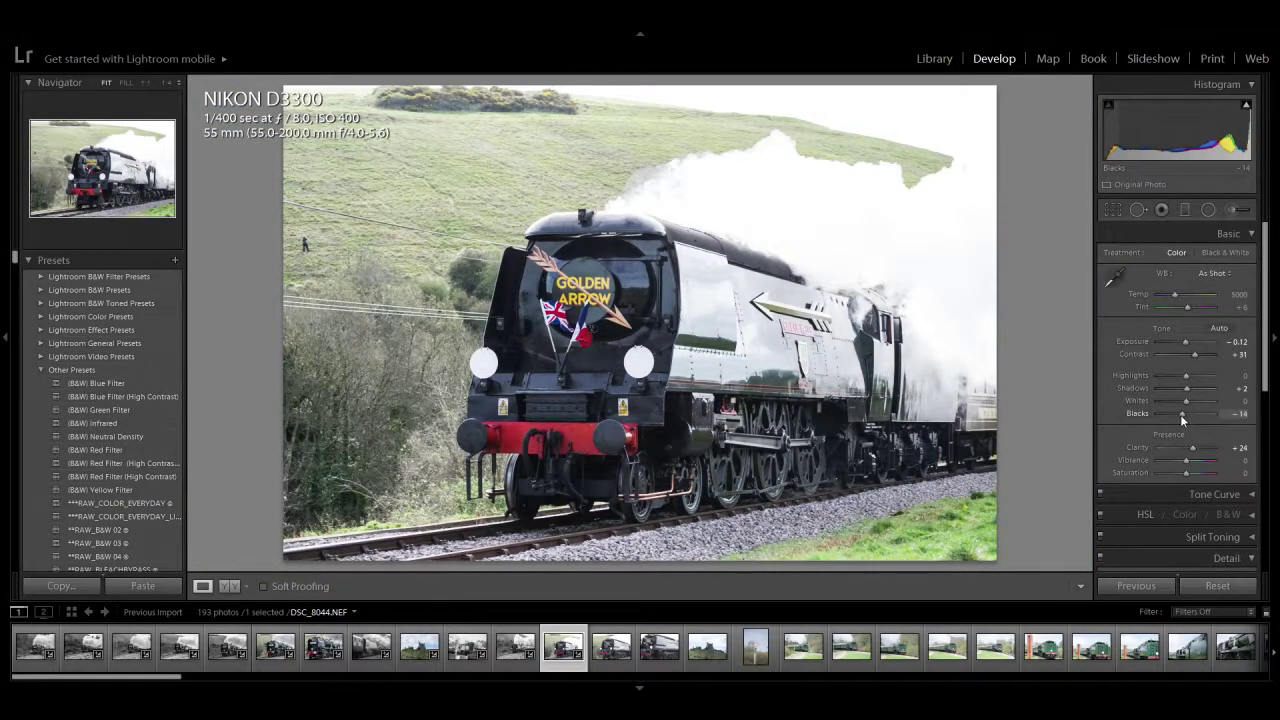
left_click_drag(1192, 448, 1198, 453)
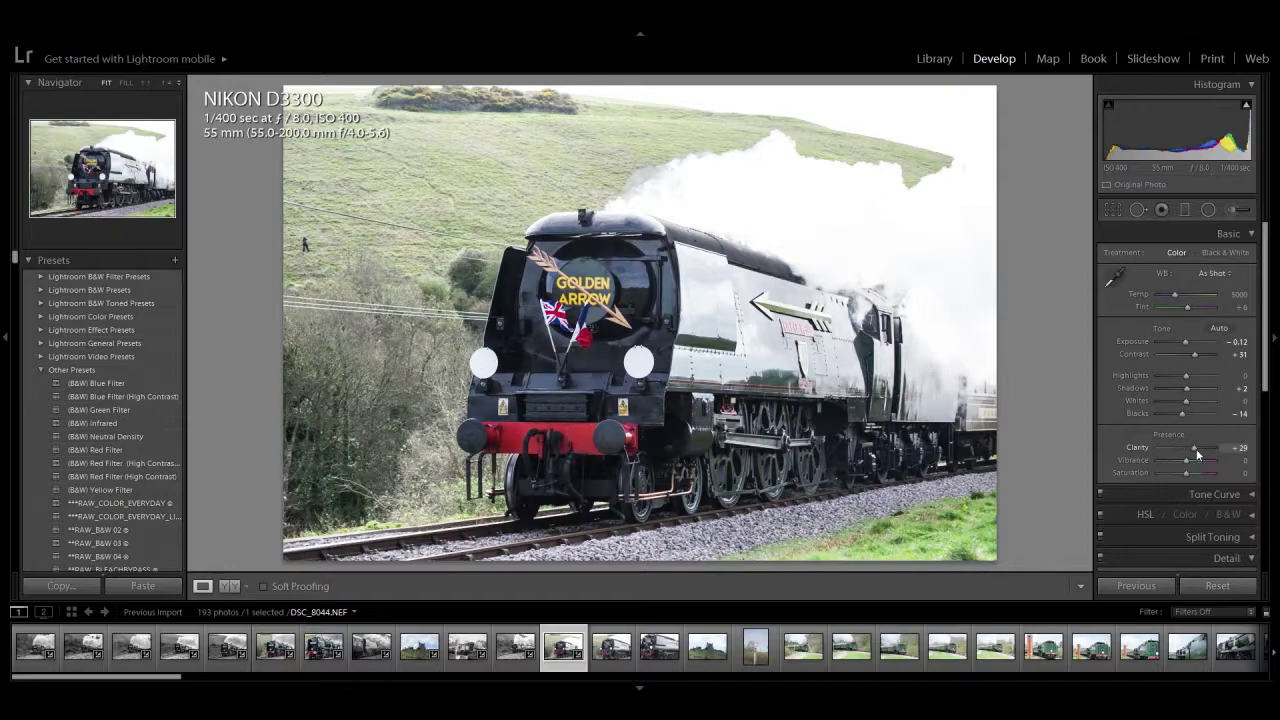
left_click_drag(1186, 376, 1160, 385)
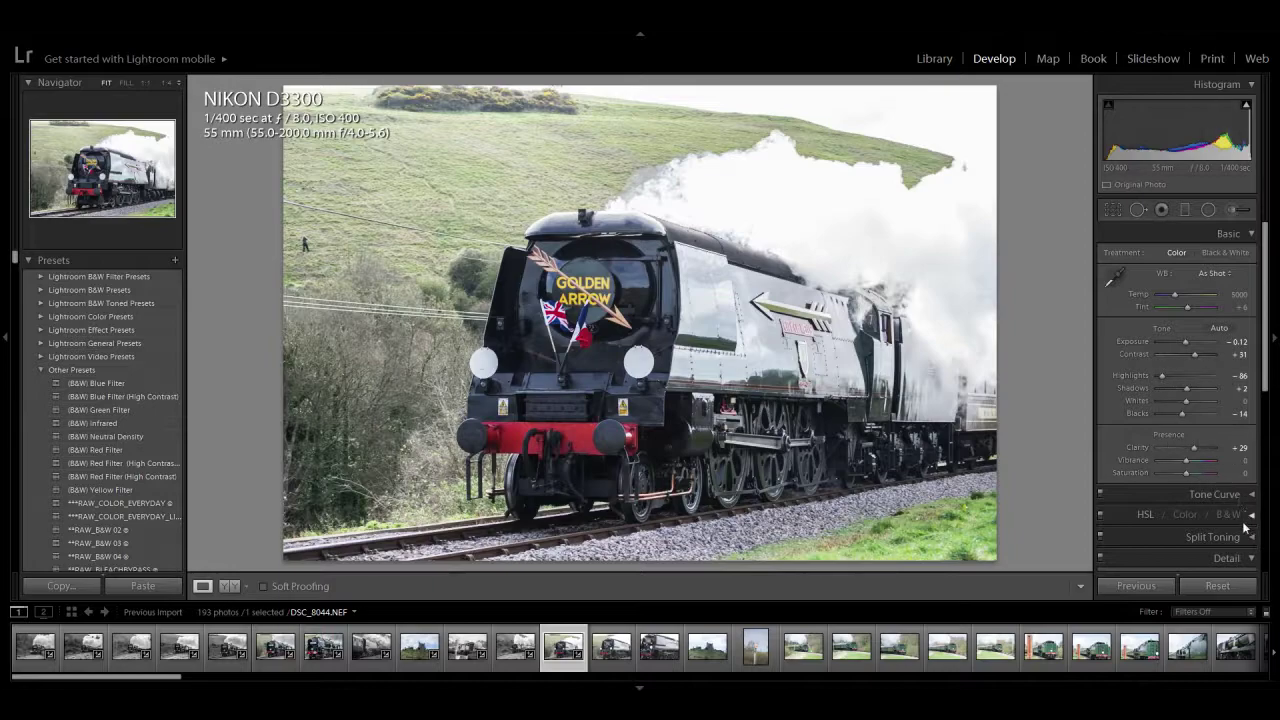
Step: Set the sharpening Amount of DSC_8044 to 45
left_click(1226, 558)
scroll(1180, 470, "down", 3)
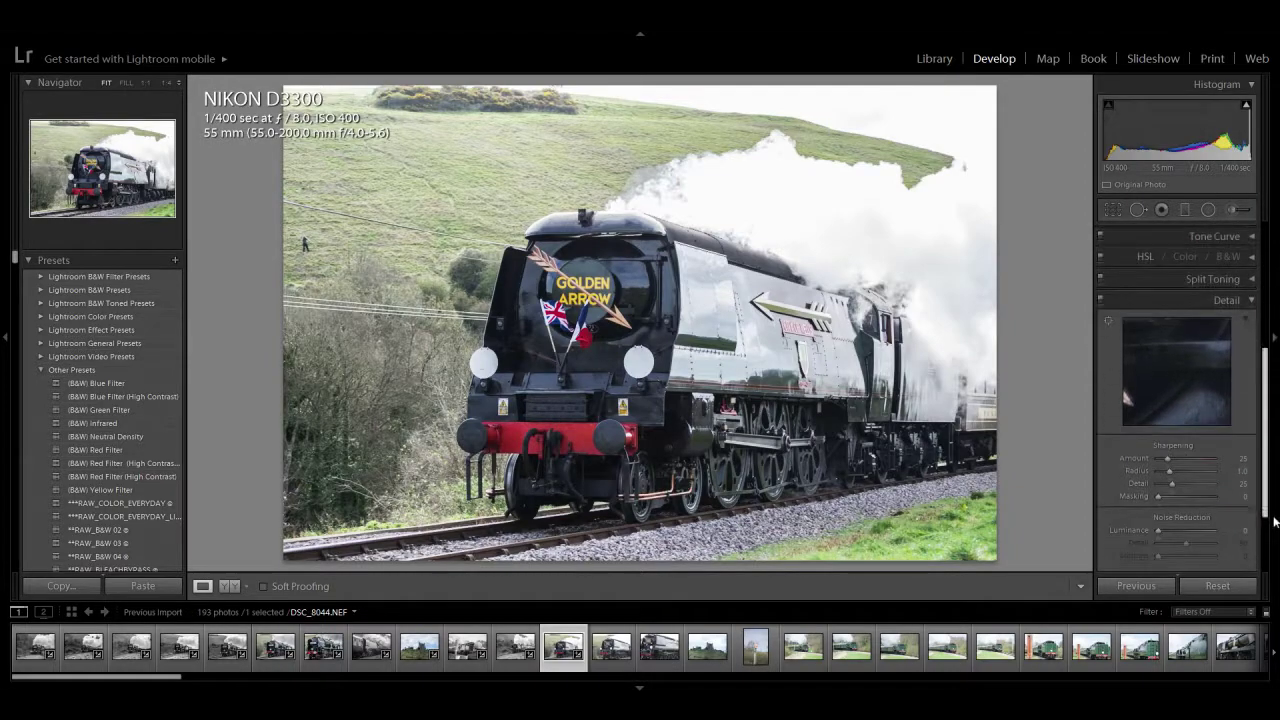
left_click_drag(1167, 458, 1176, 462)
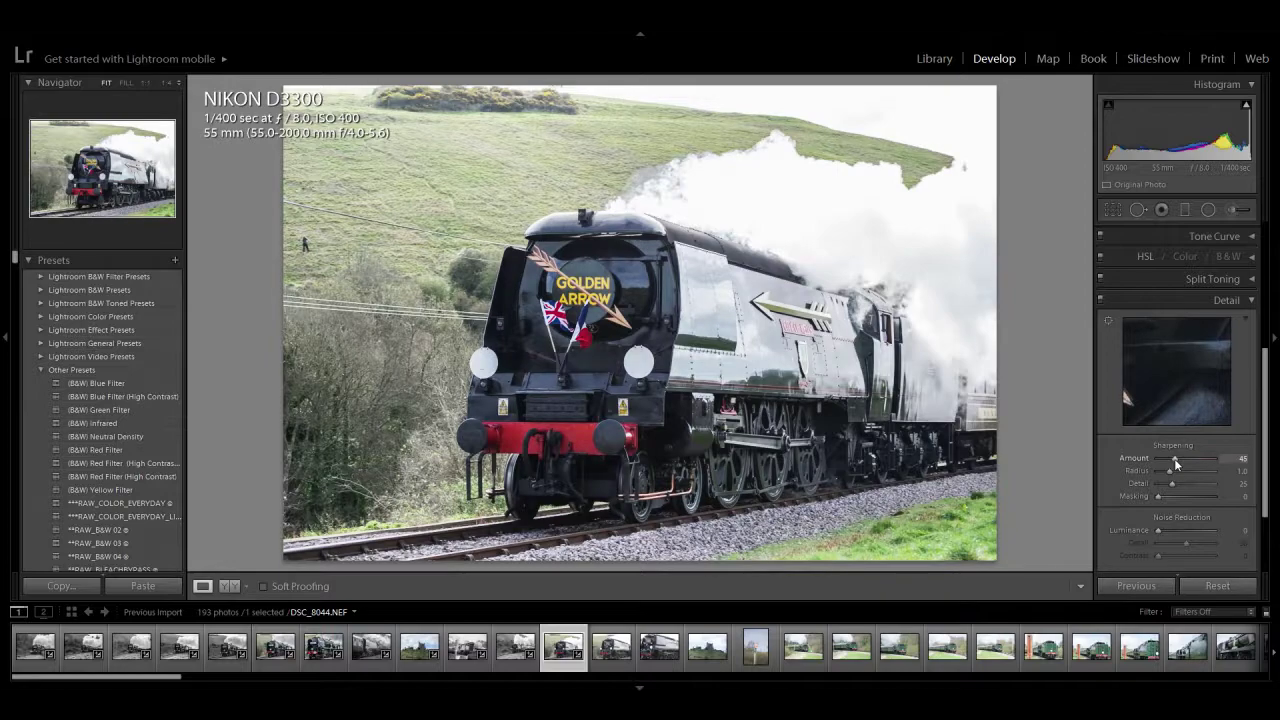
Step: Convert DSC_8044 to black and white and set Shadows -5, Whites -31, Blacks -55 and sharpening Amount 59
scroll(1133, 312, "up", 5)
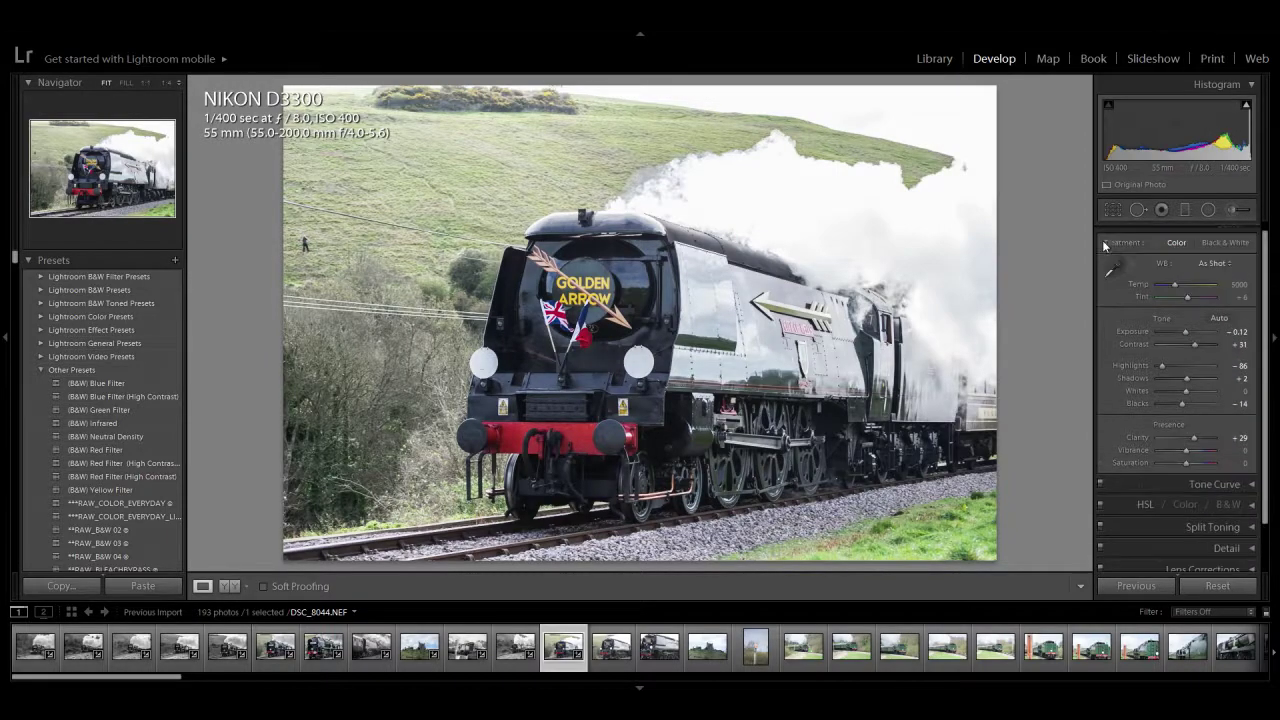
left_click(1226, 256)
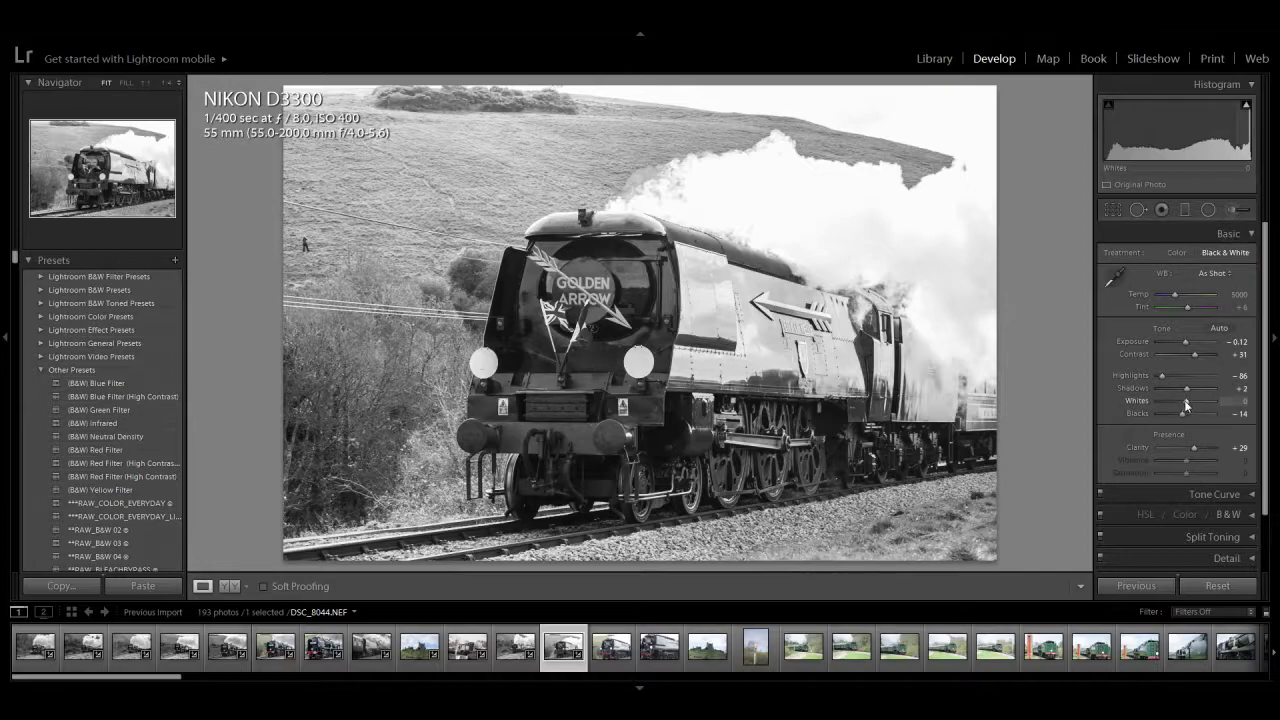
left_click_drag(1182, 415, 1170, 416)
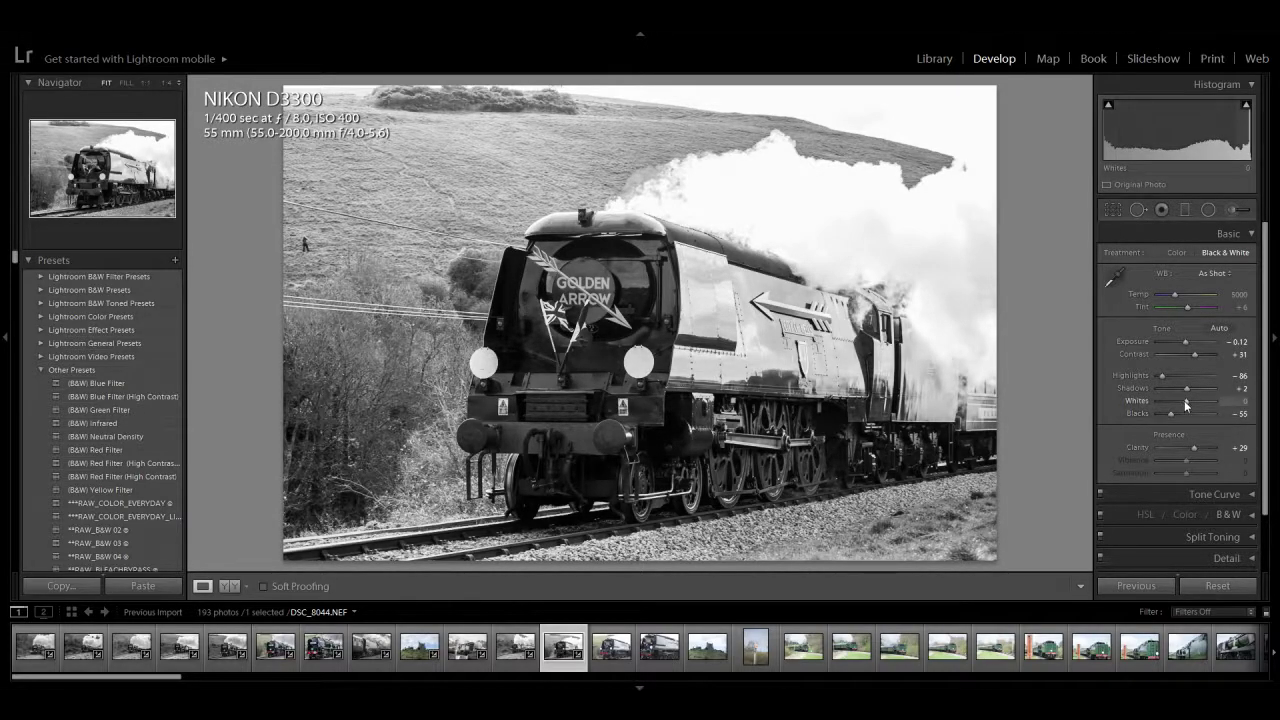
left_click_drag(1186, 404, 1168, 411)
mouse_move(1186, 388)
left_mouse_down()
mouse_move(1188, 402)
mouse_move(1173, 402)
left_mouse_up()
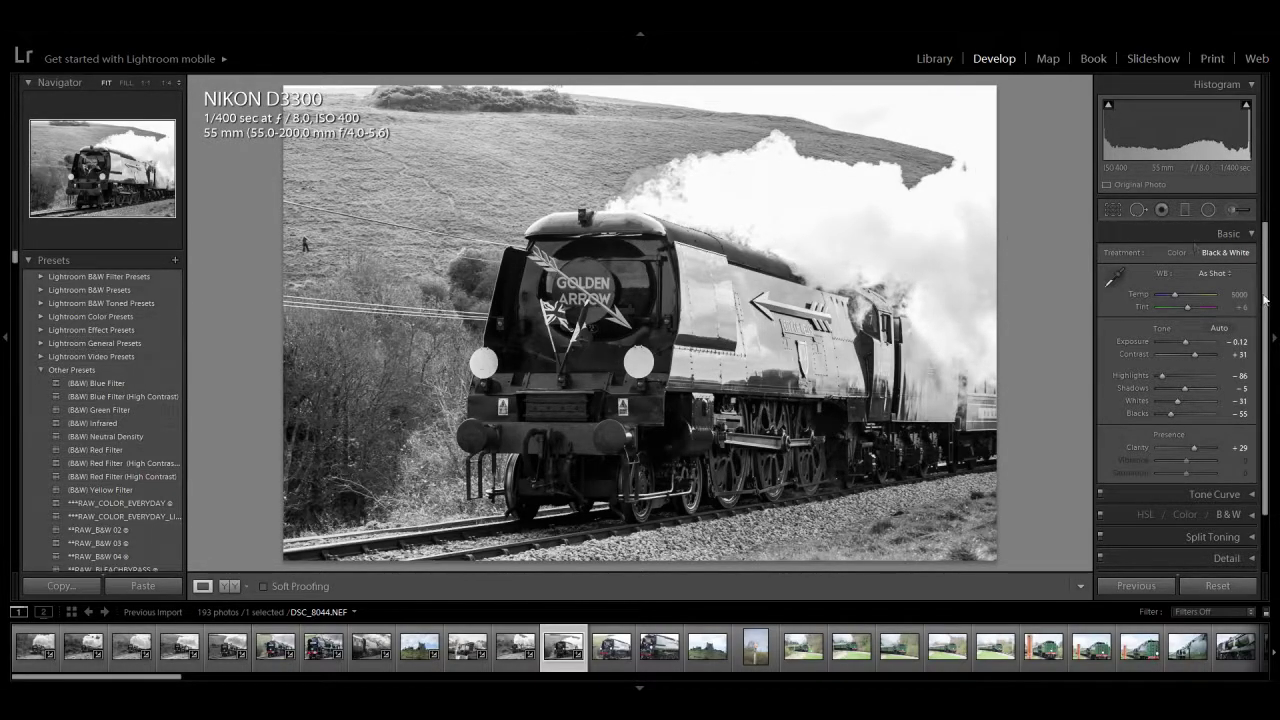
scroll(1230, 450, "down", 3)
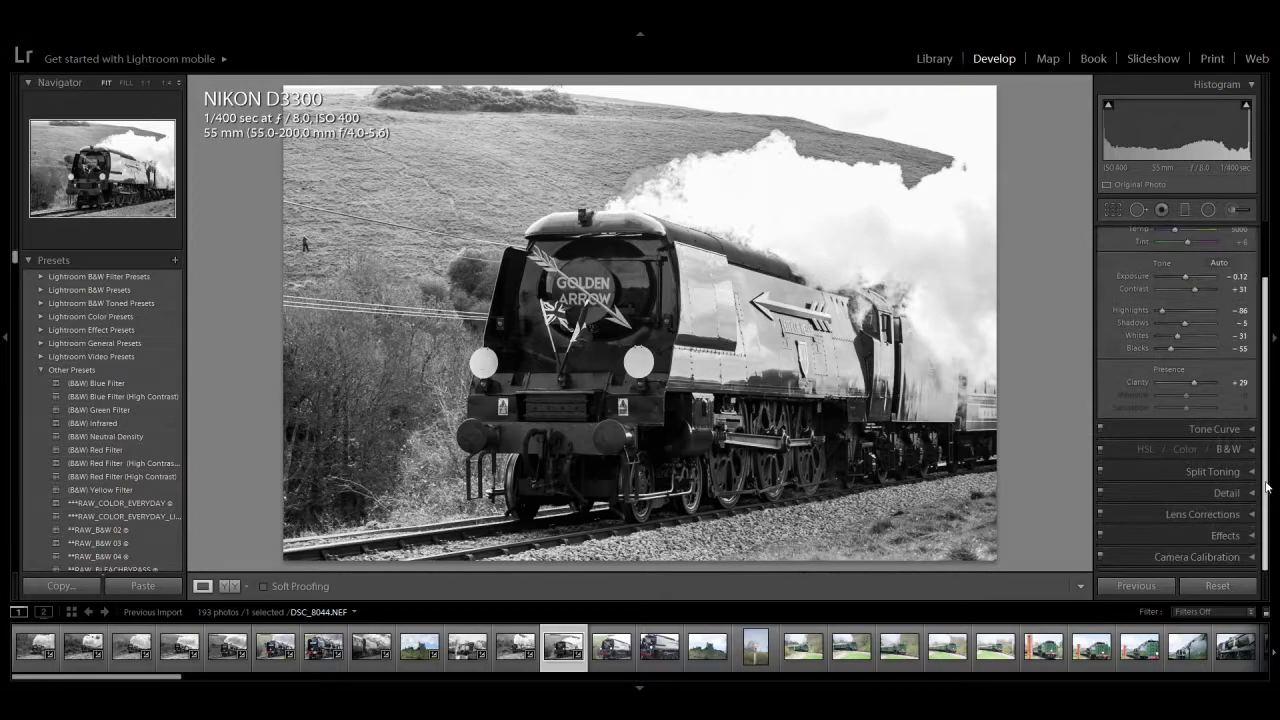
left_click(1251, 495)
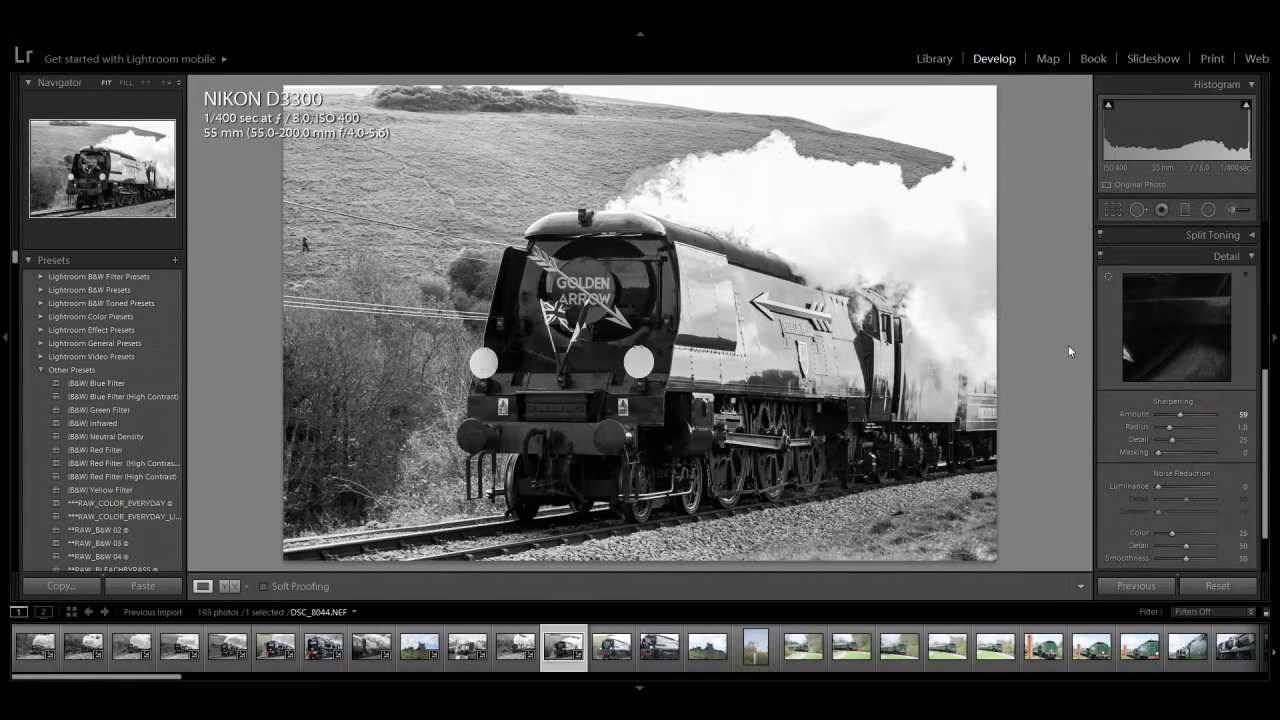
Step: Go to the Golden Arrow photo DSC_8045 and remove it from the catalog
key("Right")
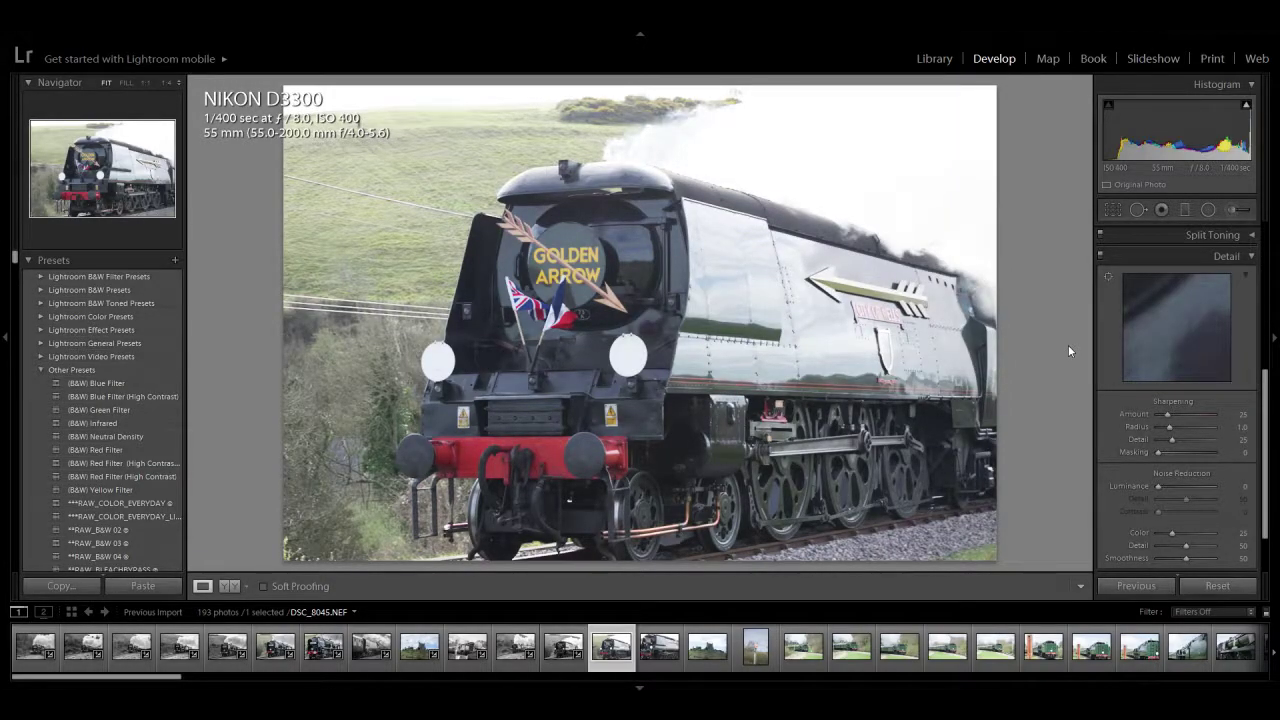
key("Right")
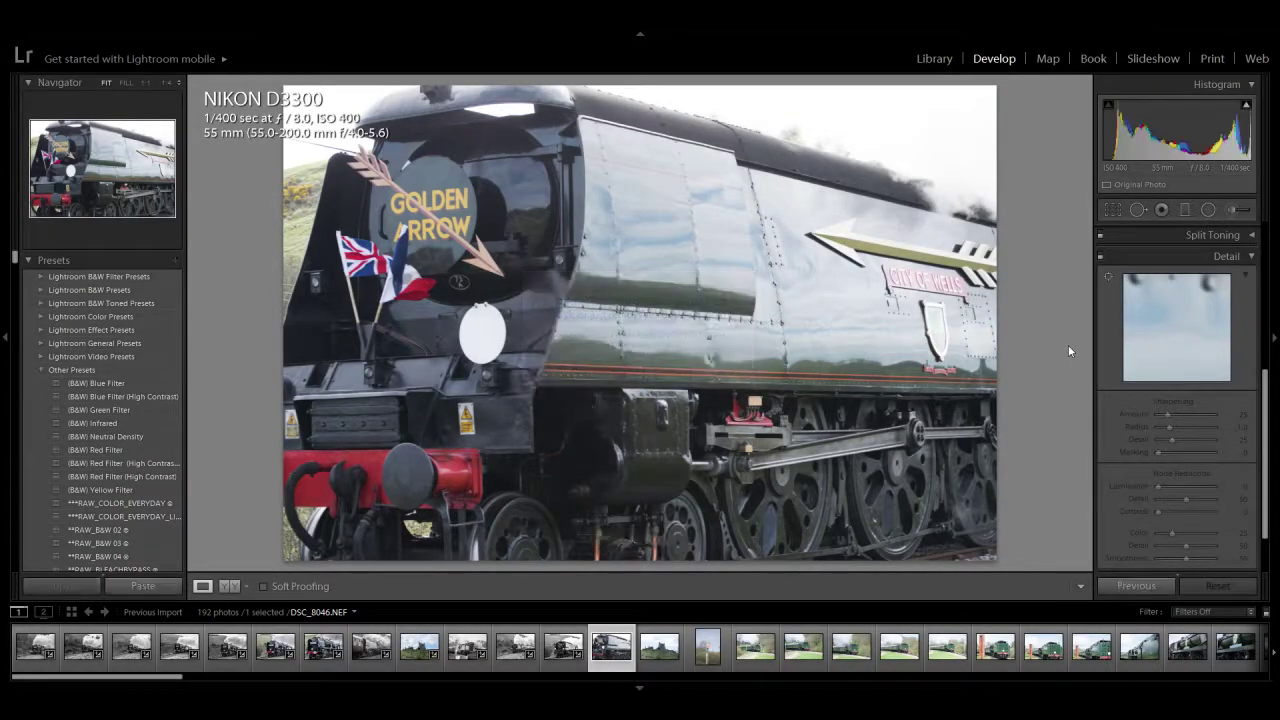
Step: Remove the photos DSC_8046, DSC_8047 and DSC_8048 from the catalog
key("Delete")
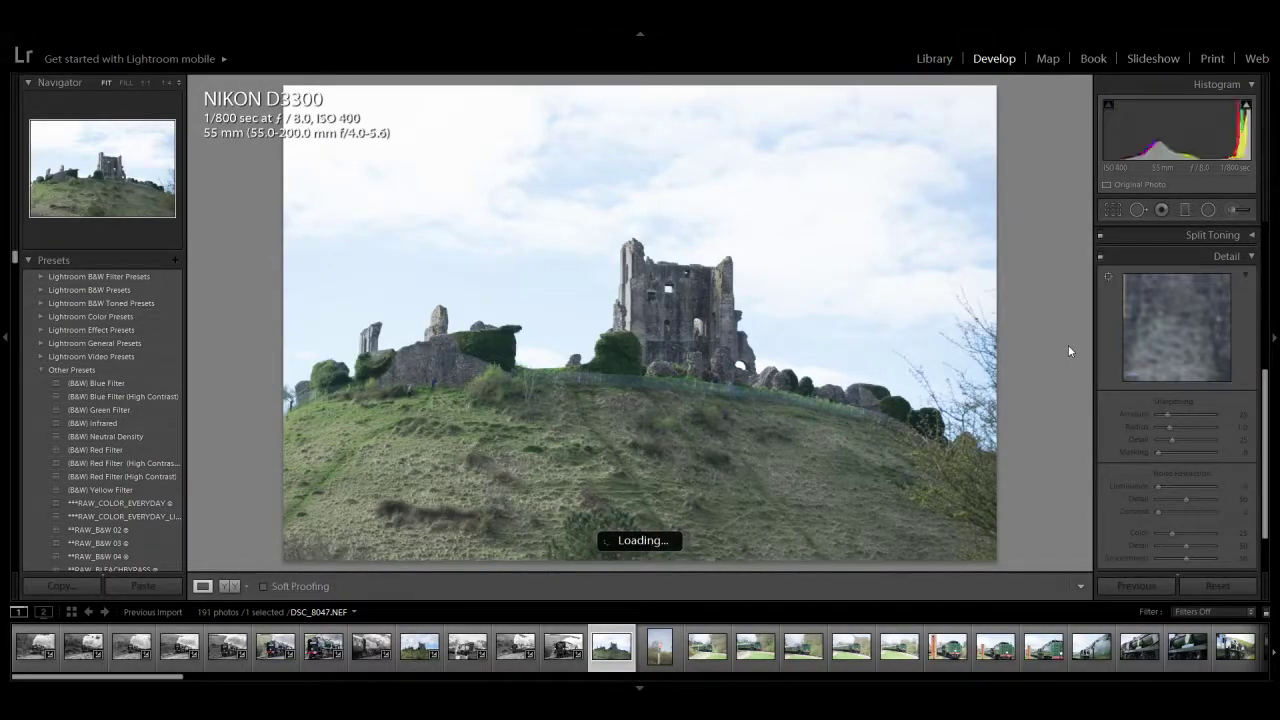
key("Delete")
key("Return")
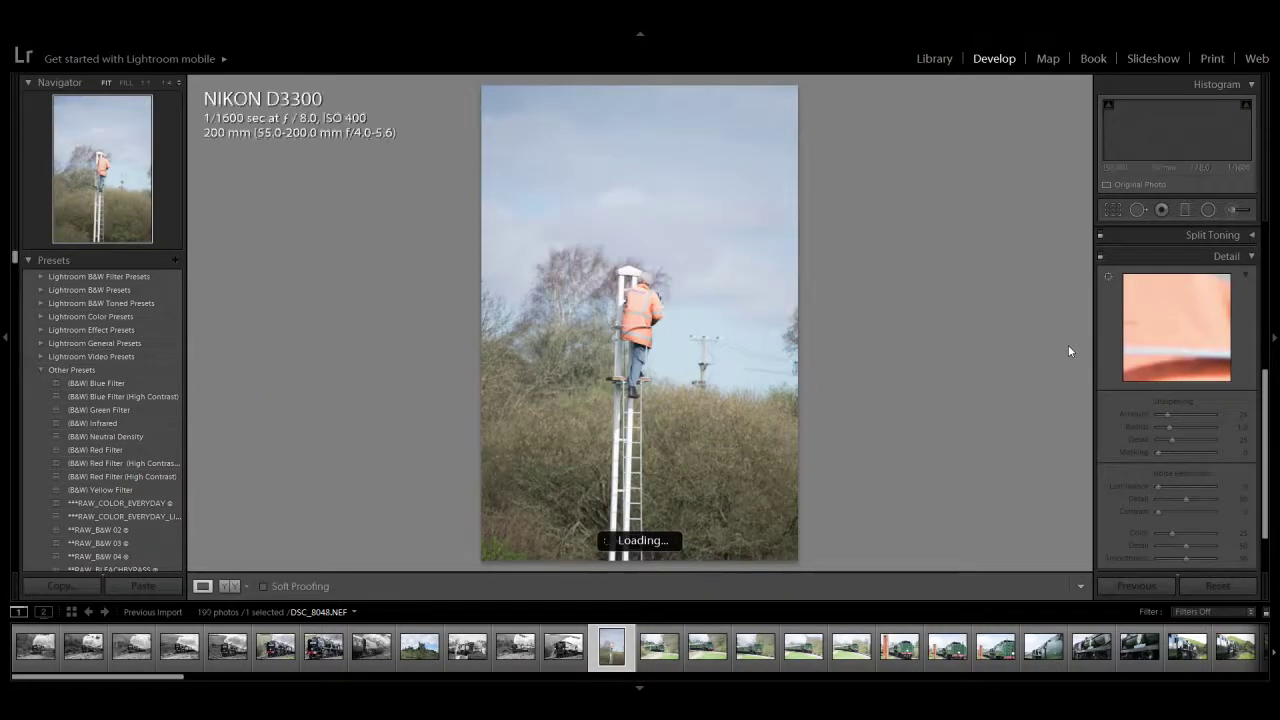
key("Delete")
key("Return")
key("Delete")
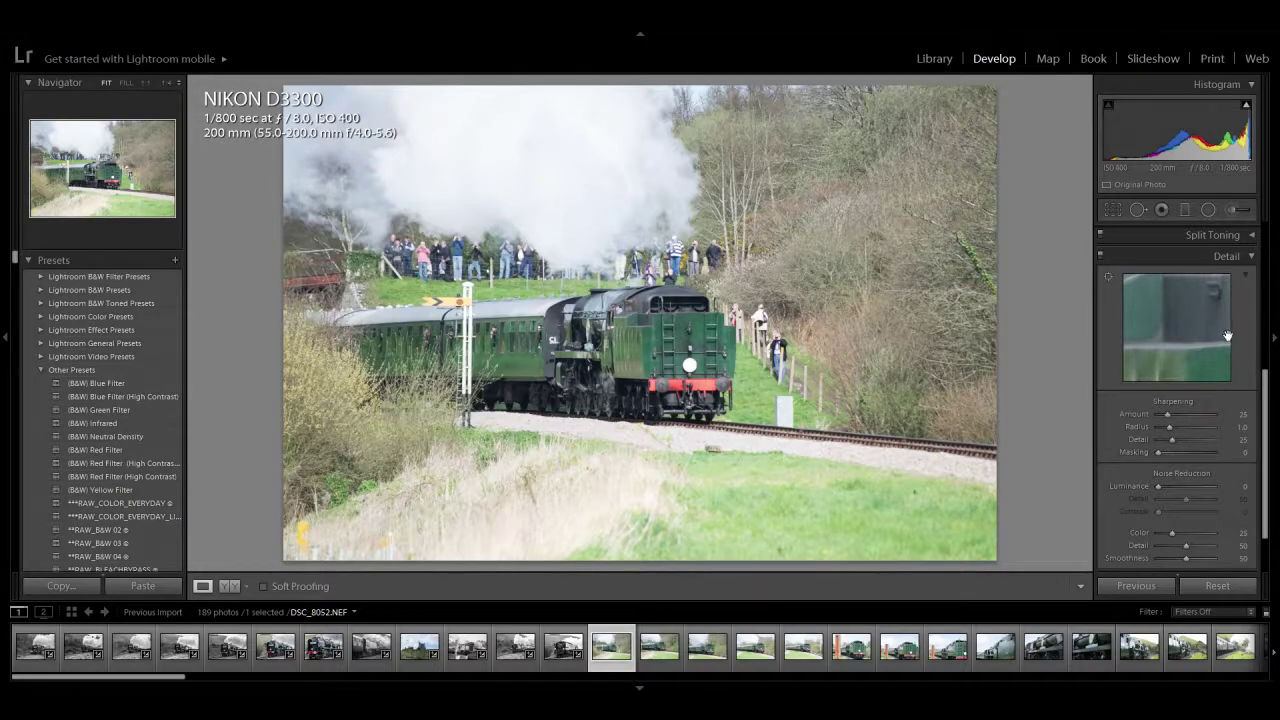
Step: Raise the sharpening Amount of DSC_8052 and set its Clarity to +33 and Exposure to -0.71
left_click_drag(1167, 414, 1181, 416)
left_click_drag(1263, 390, 1259, 280)
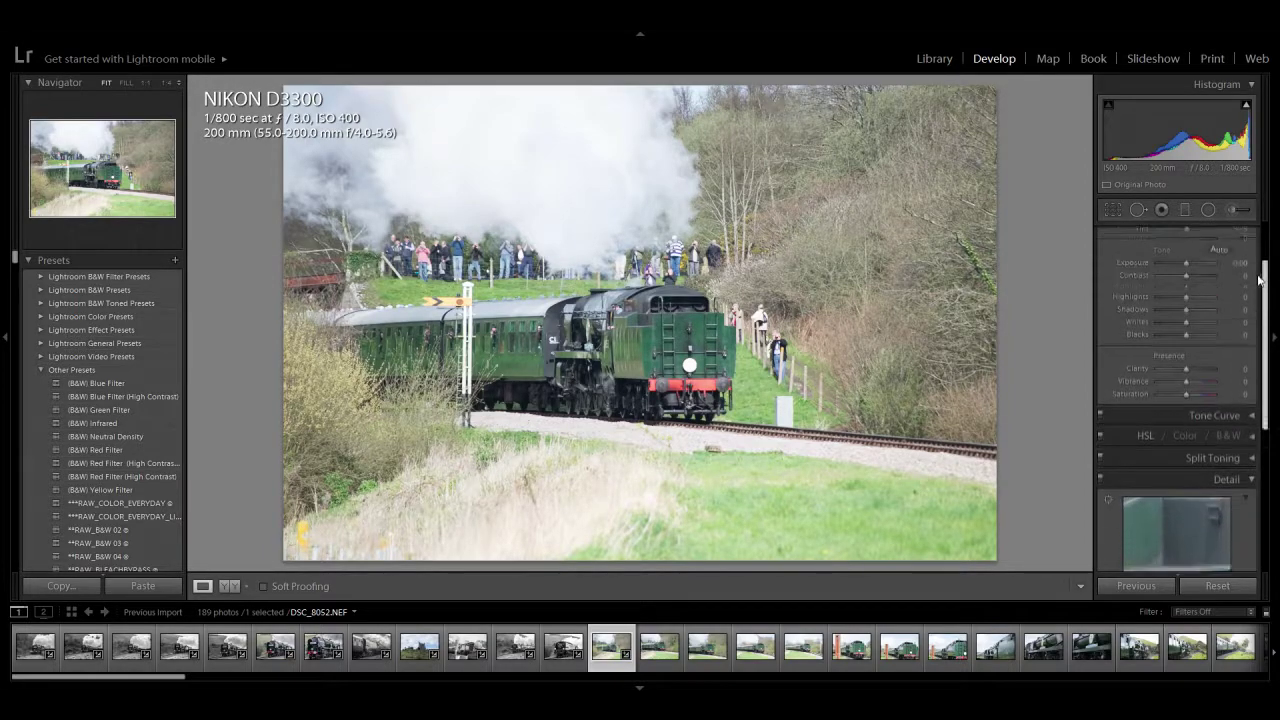
left_click_drag(1187, 368, 1197, 369)
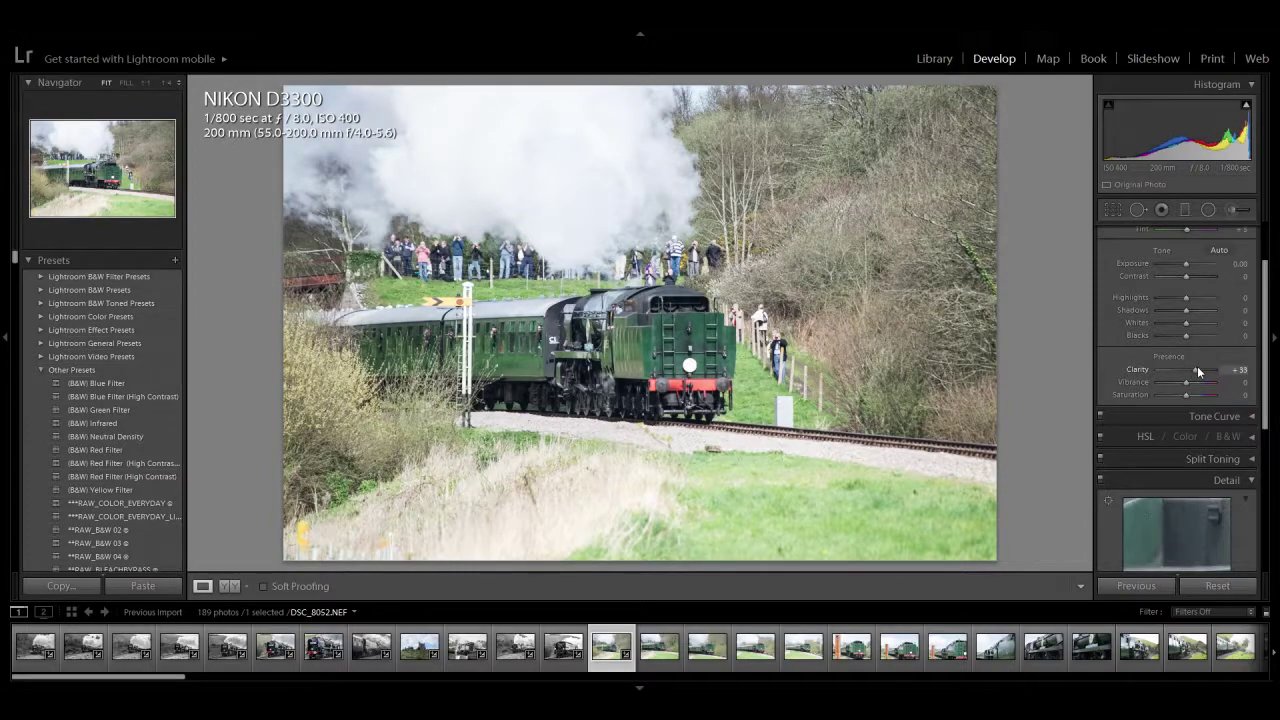
scroll(1190, 350, "up", 2)
left_click_drag(1186, 329, 1182, 329)
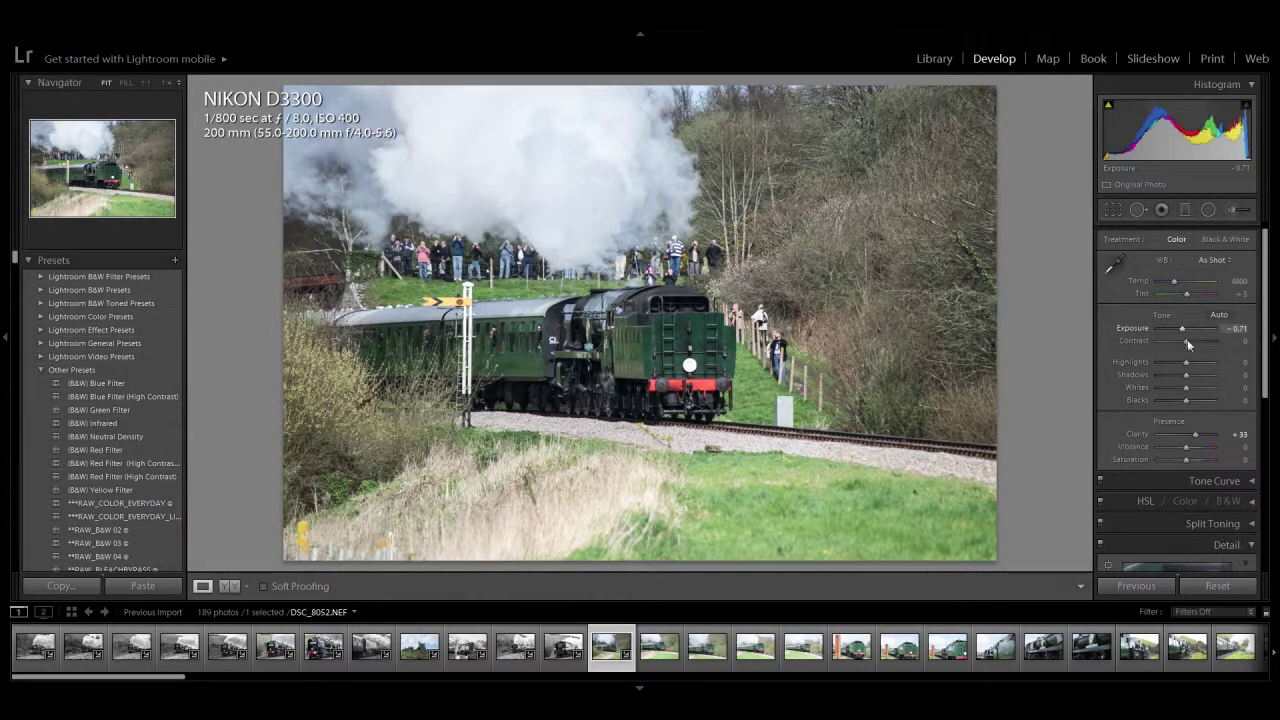
Step: Convert DSC_8052 to black and white and set Contrast +24, Highlights 0, Shadows -12, Whites -14 and Blacks -29
left_click(1214, 239)
left_click(1192, 345)
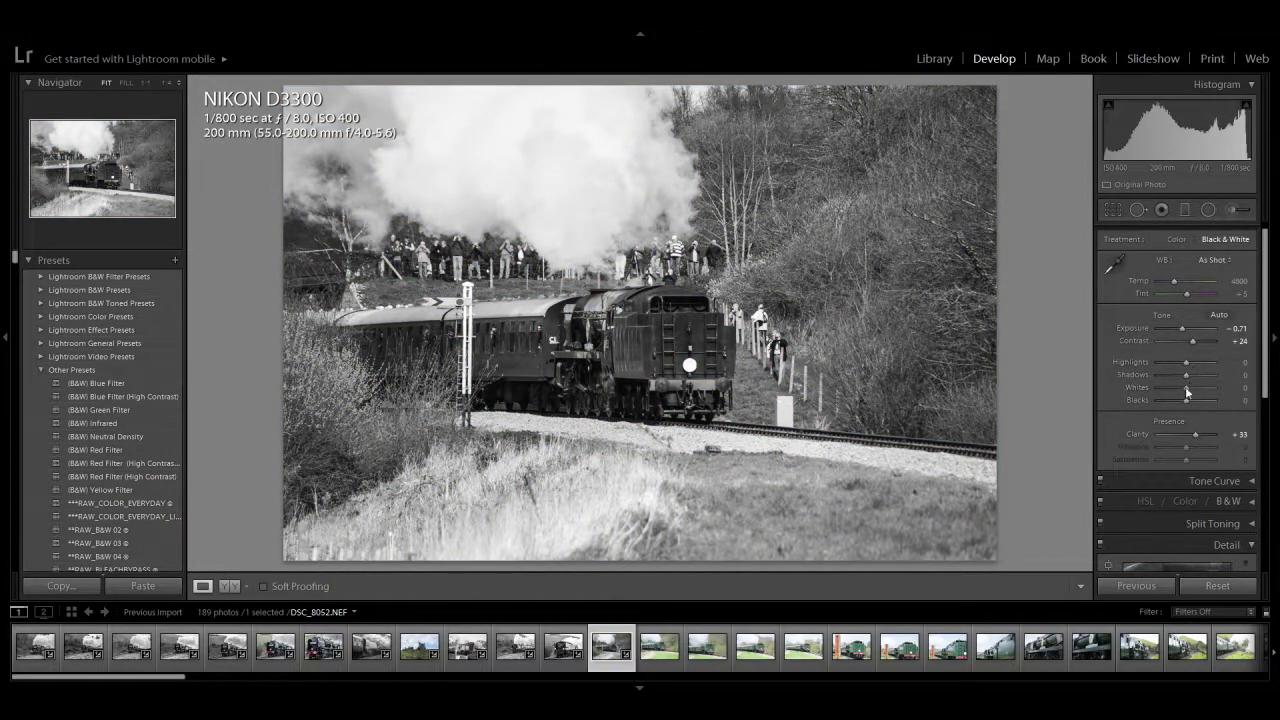
left_click_drag(1186, 362, 1177, 371)
double_click(1178, 363)
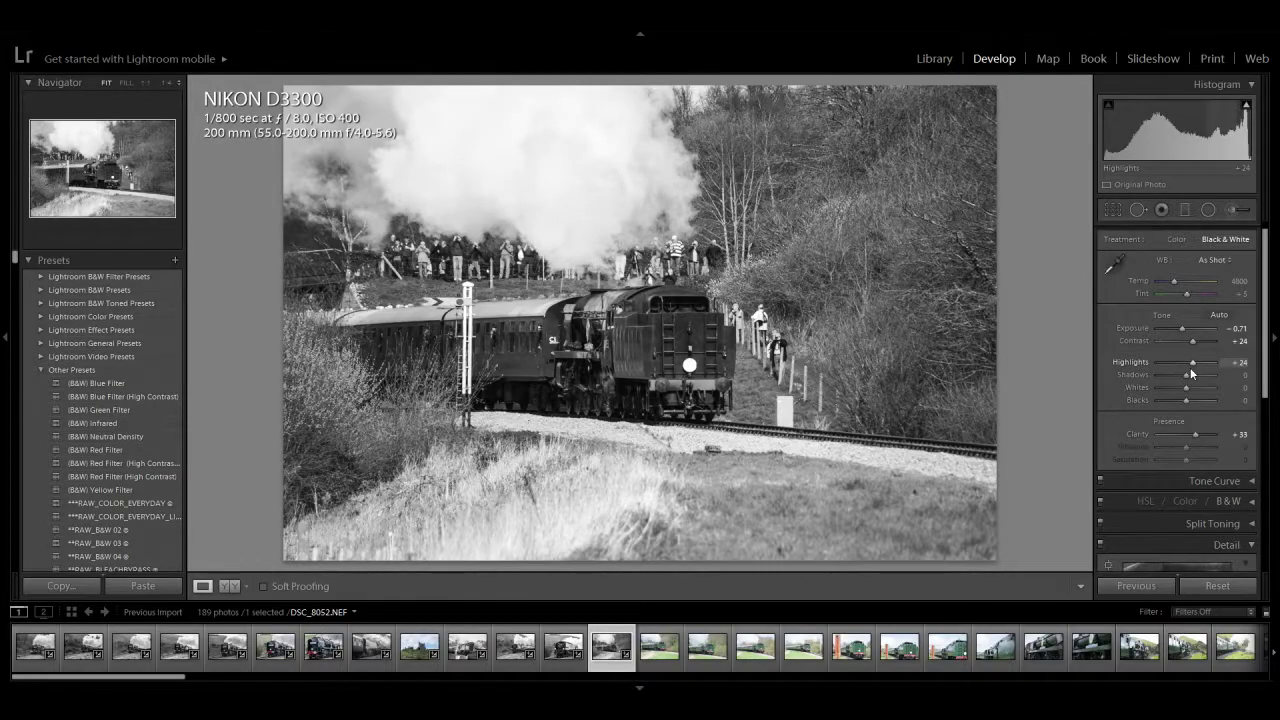
left_click_drag(1186, 381, 1176, 399)
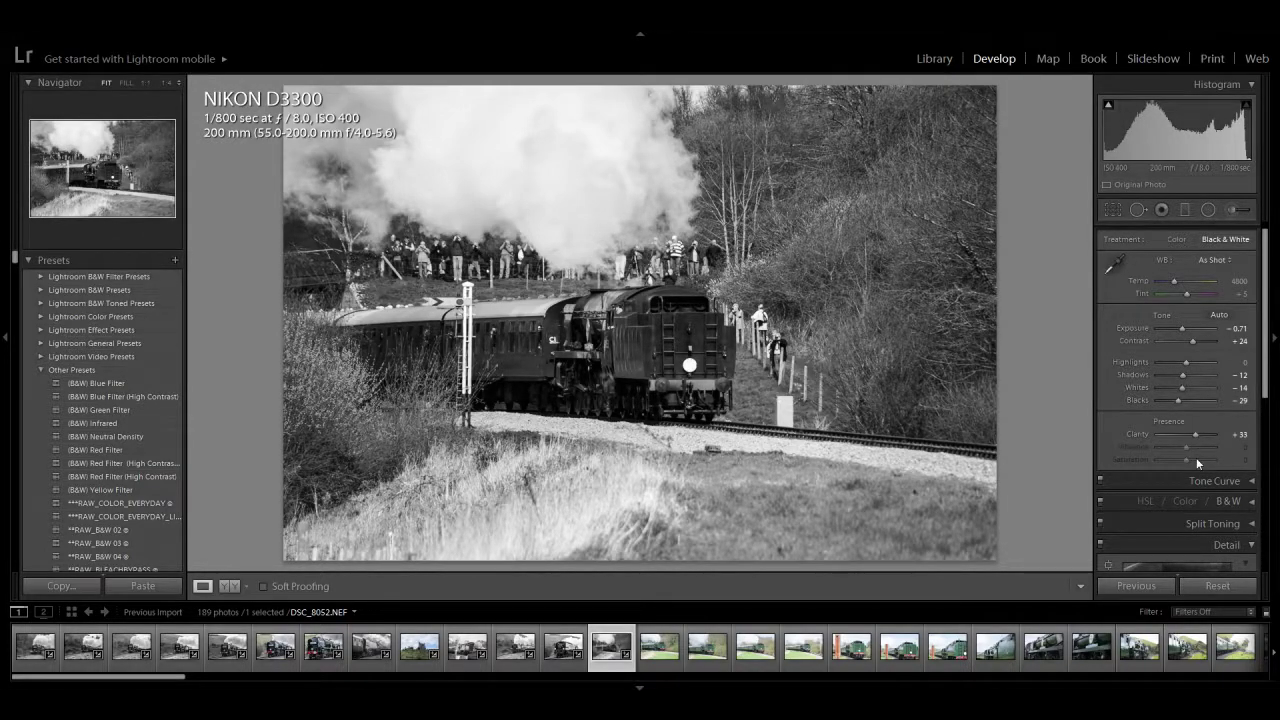
Step: Go to the photo after DSC_8052 and remove DSC_8053 and DSC_8054 from the catalog
key("Right")
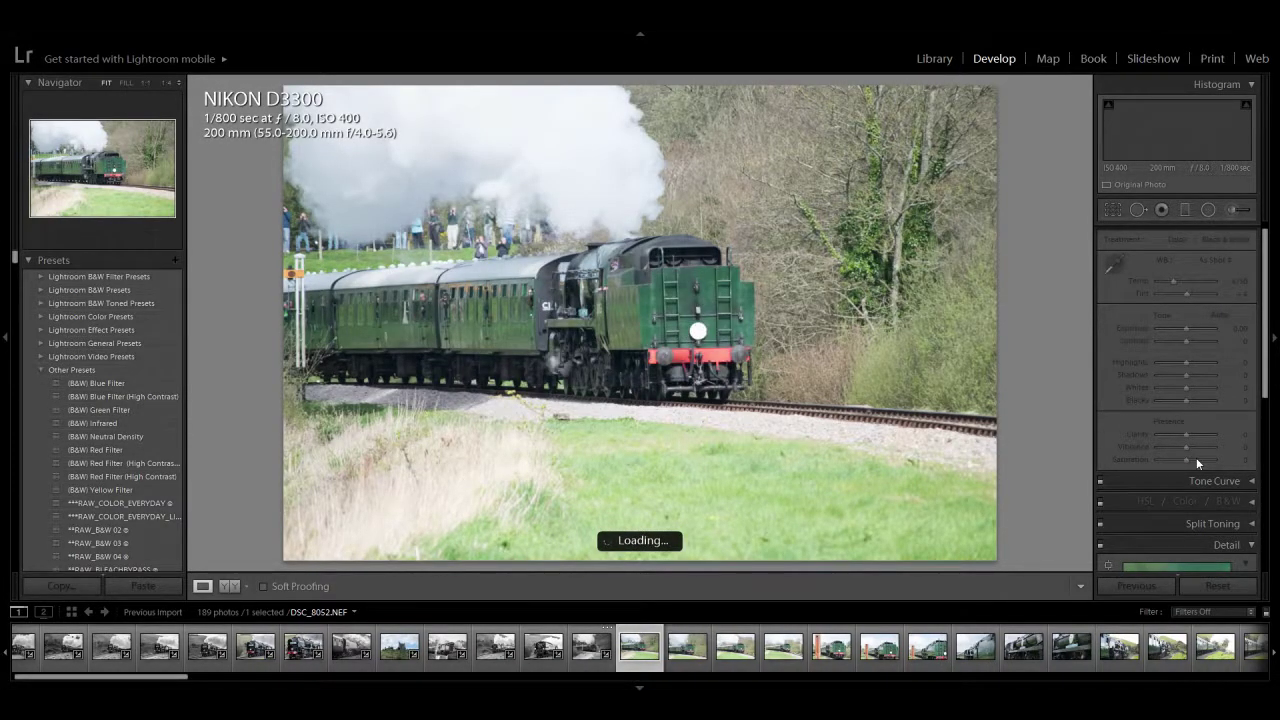
key("Delete")
key("Delete")
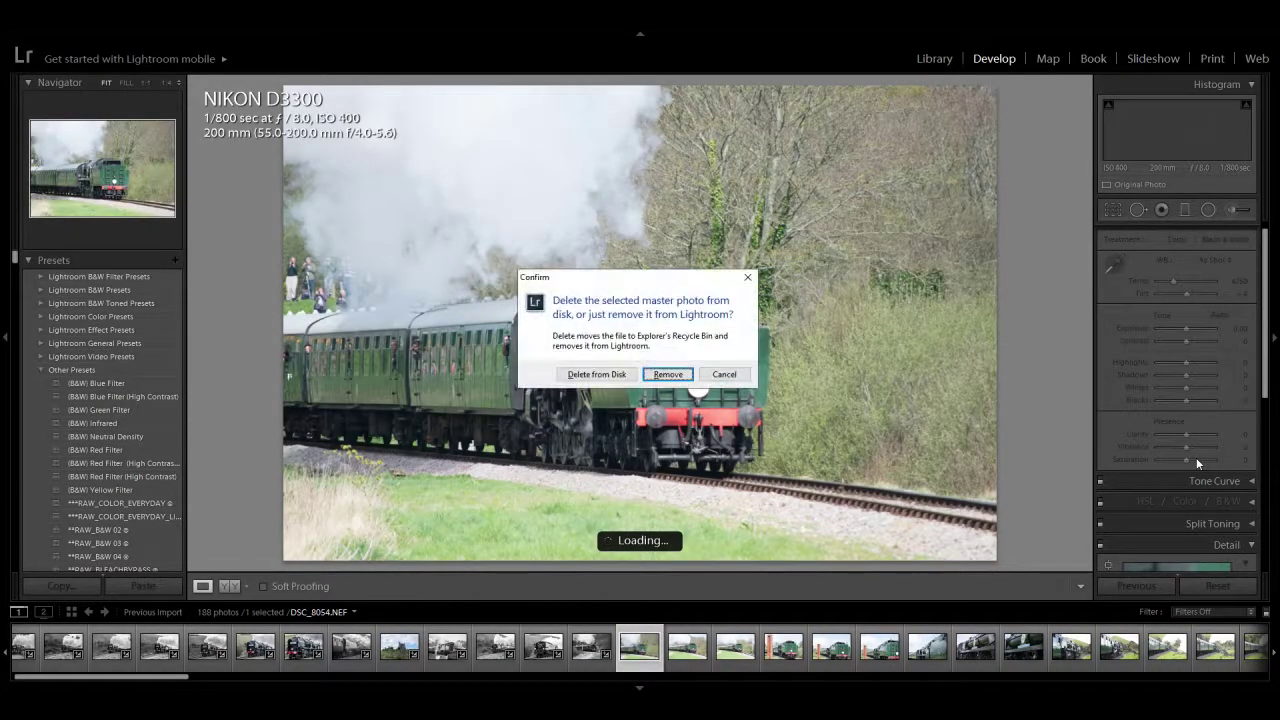
key("Return")
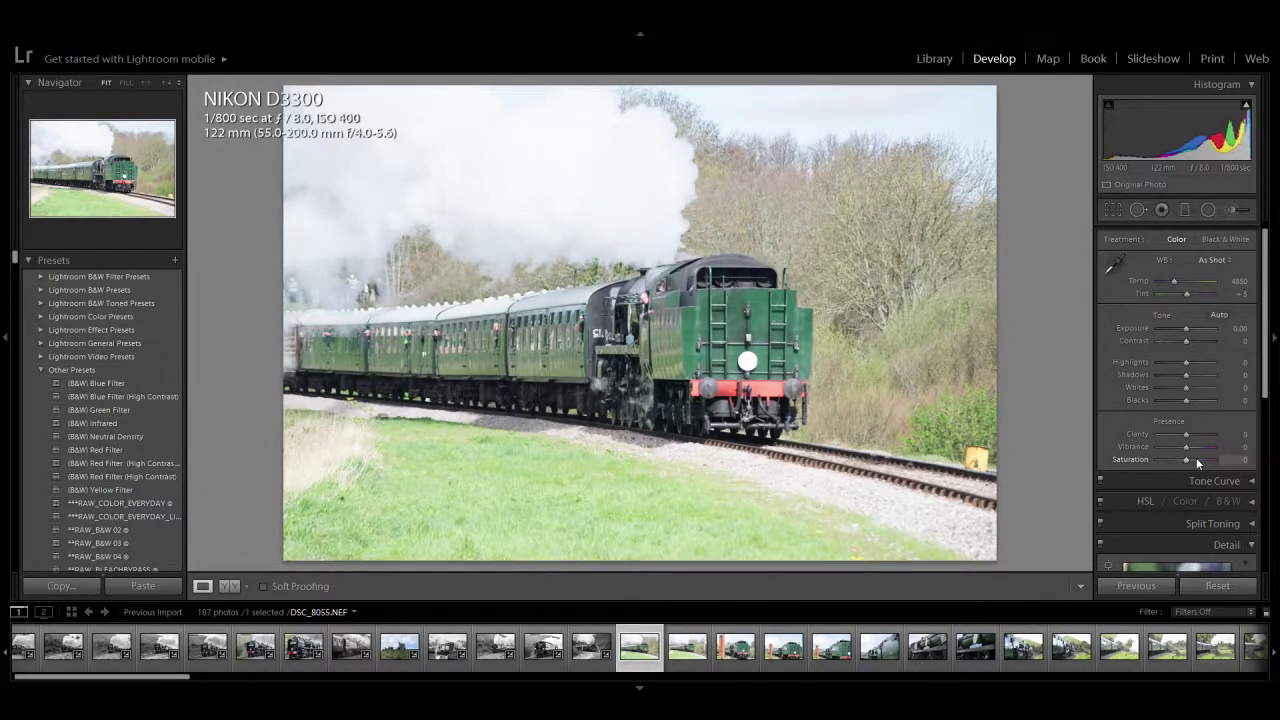
Step: Compare DSC_8055 with DSC_8056, remove DSC_8056 from the catalog and go back to DSC_8055
key("Right")
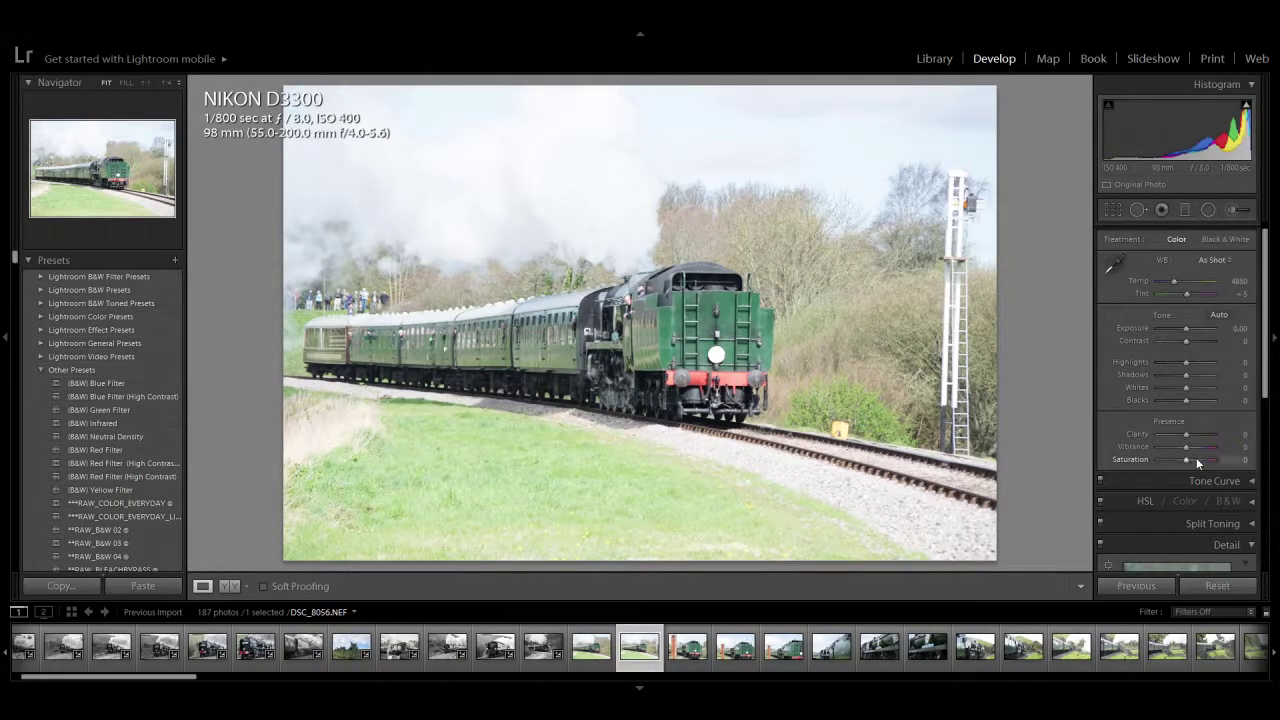
key("Left")
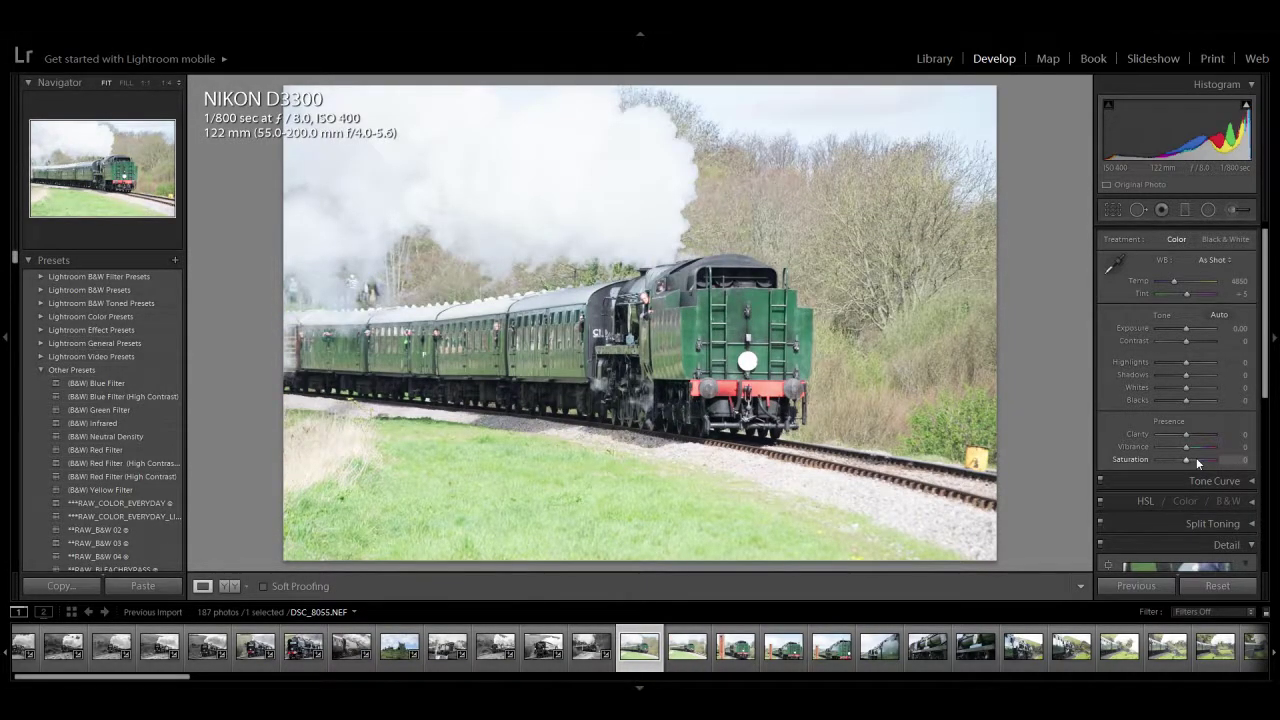
key("Right")
key("Delete")
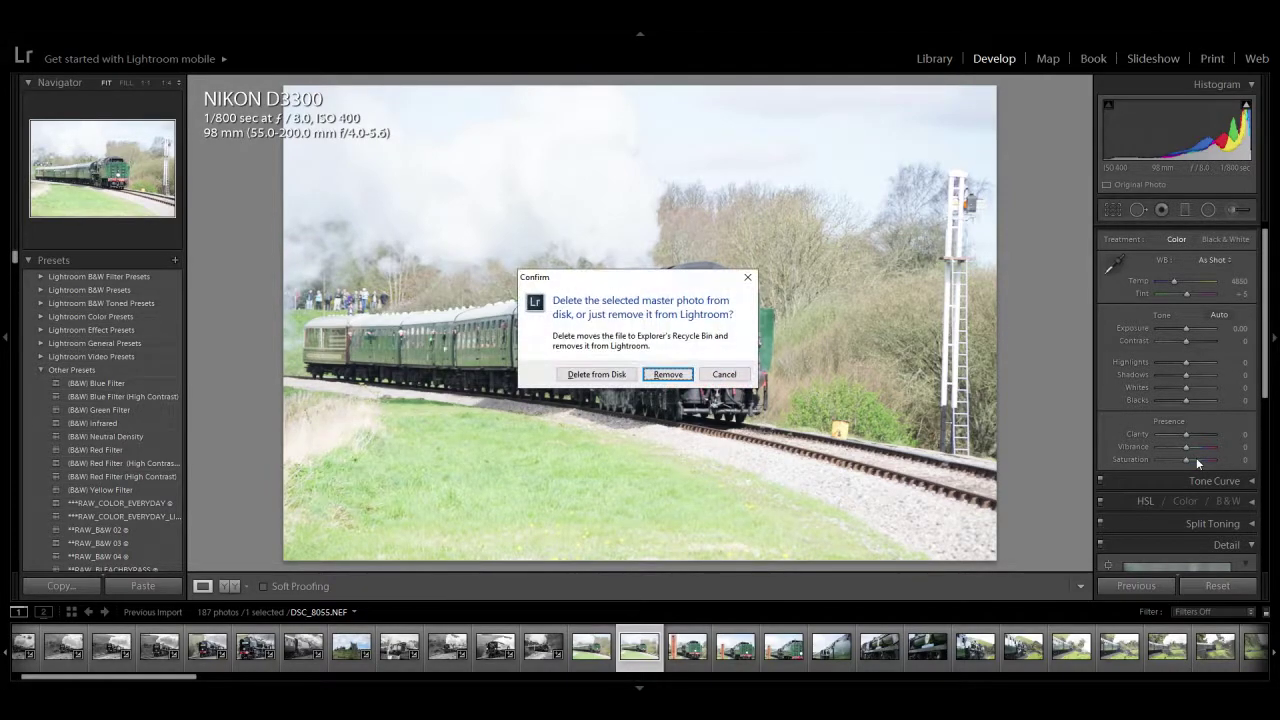
key("Return")
key("Left")
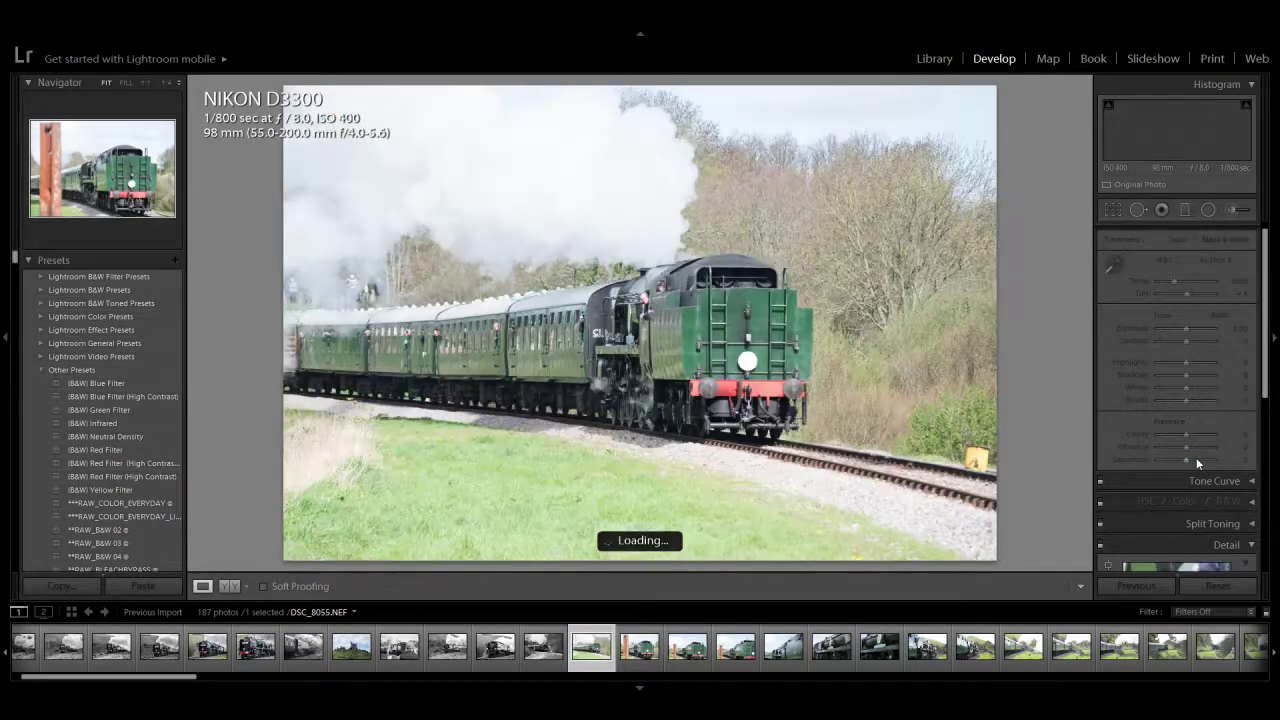
key("Right")
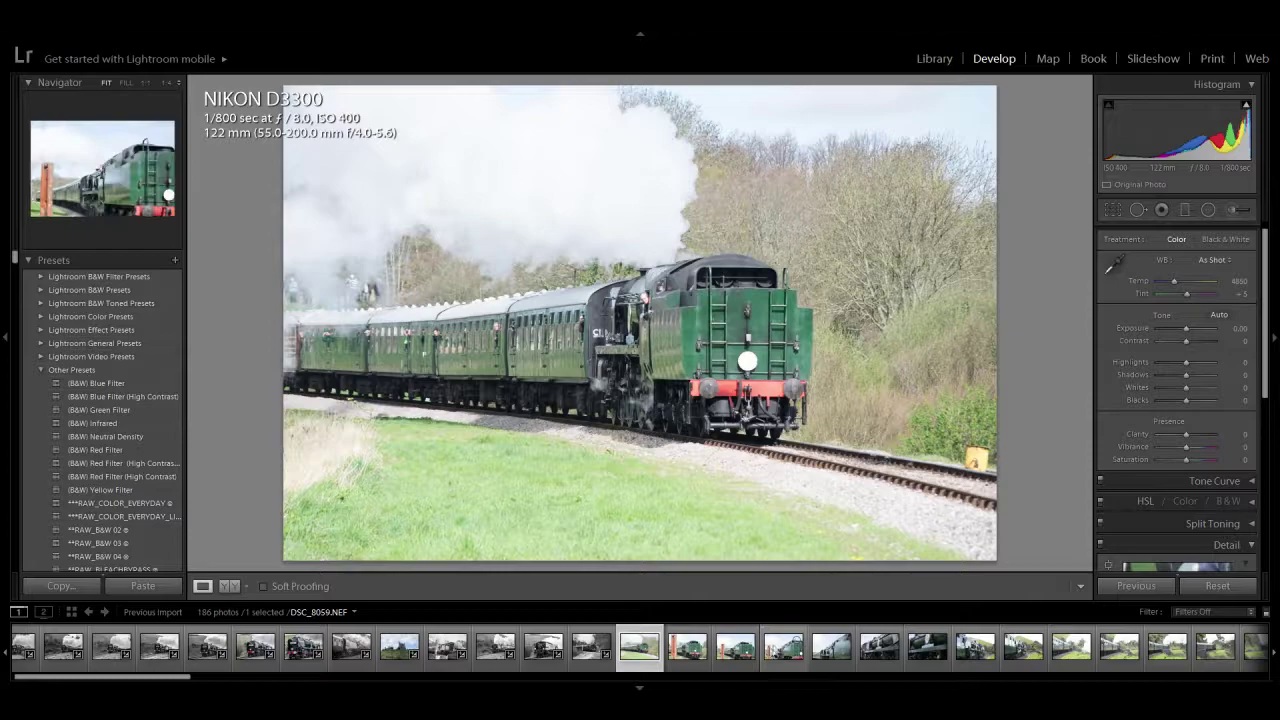
Step: Set Exposure -0.24 and Clarity +43 on DSC_8055, and crop and straighten it at an angle of -1.60
left_click_drag(1187, 335, 1188, 336)
left_click_drag(1186, 434, 1199, 434)
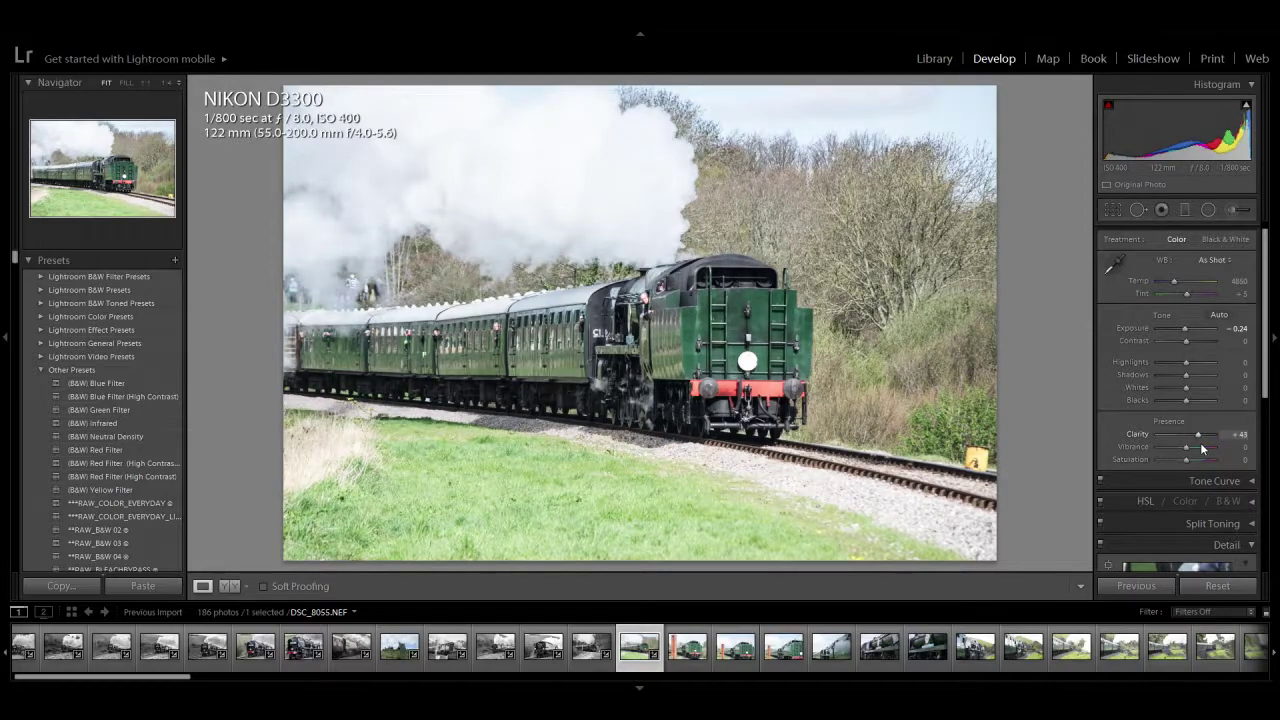
key("r")
left_click_drag(1020, 326, 1020, 307)
left_click(1077, 588)
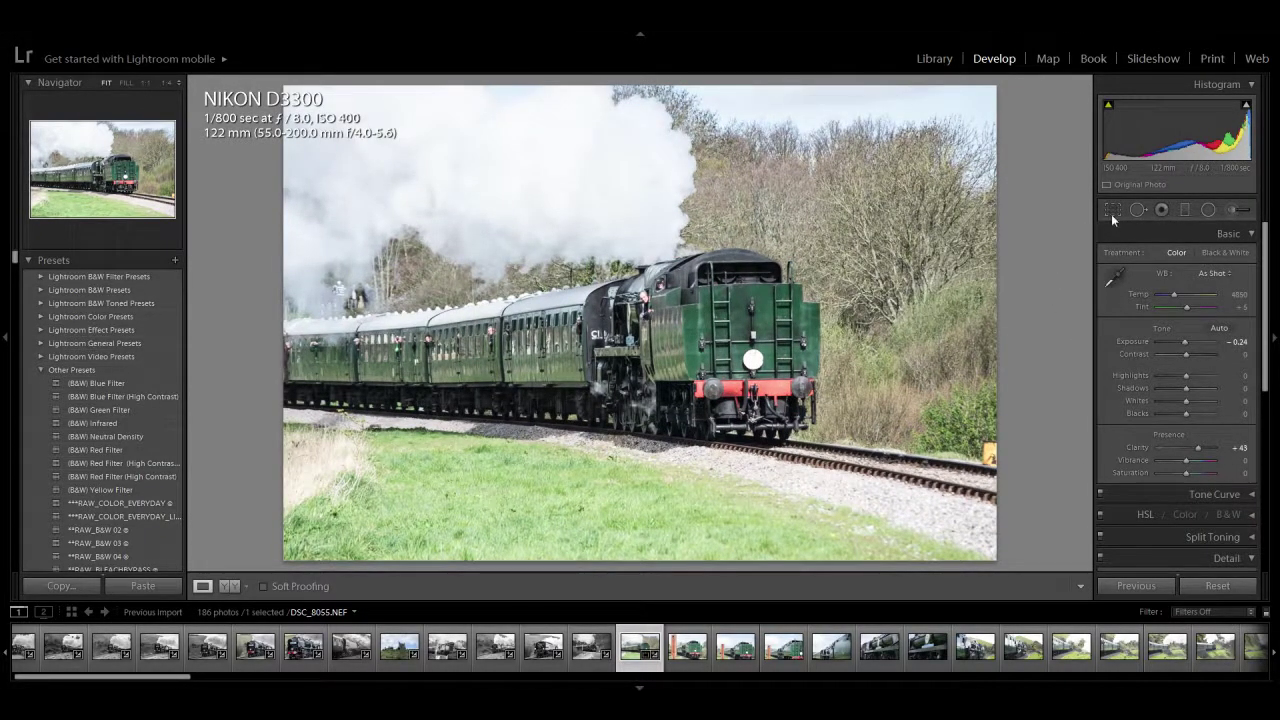
left_click(1112, 210)
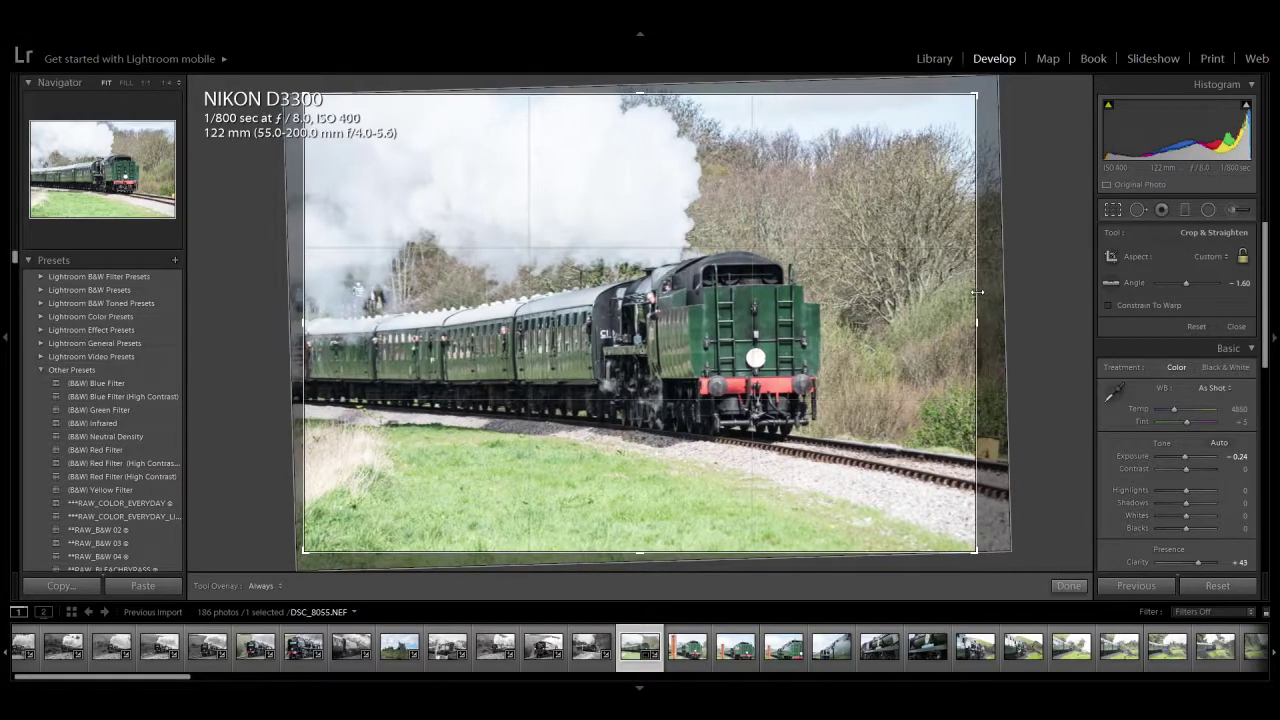
left_click(1052, 585)
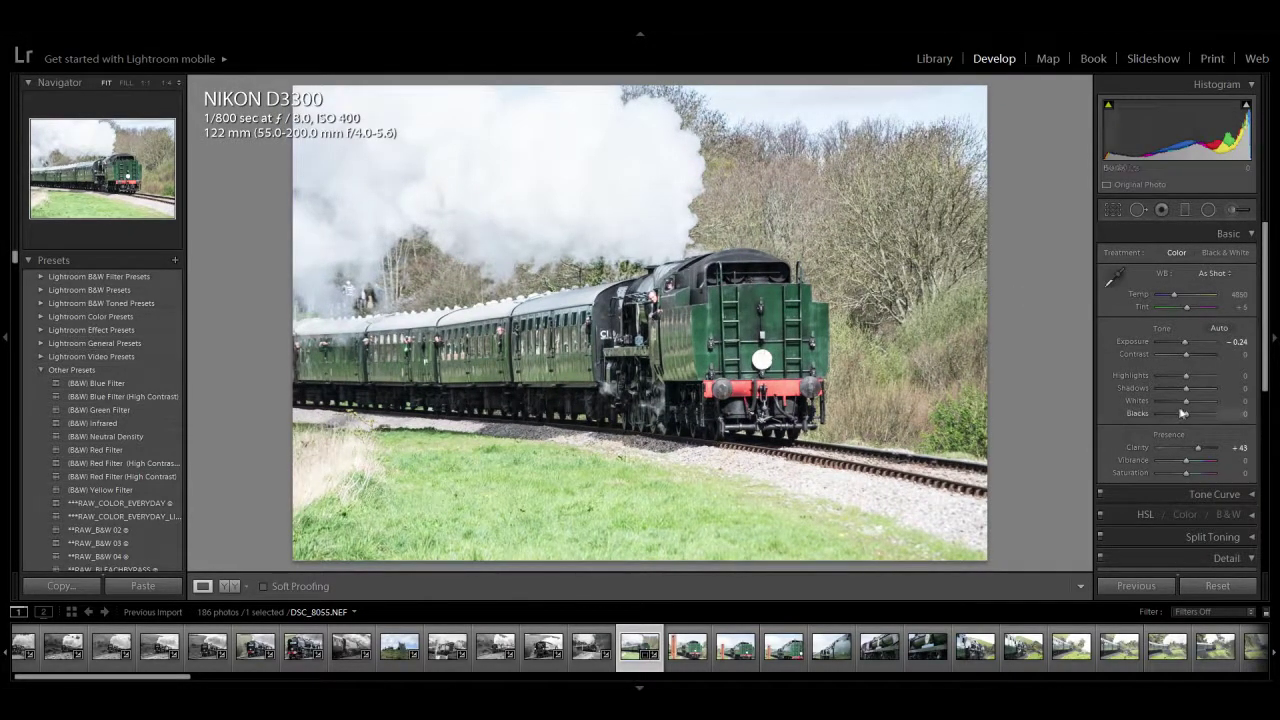
Step: Set Contrast +5, Highlights -100, Whites -29, Blacks -14 and sharpening Amount 55 on DSC_8055
left_click_drag(1185, 414, 1180, 413)
left_click_drag(1186, 355, 1138, 378)
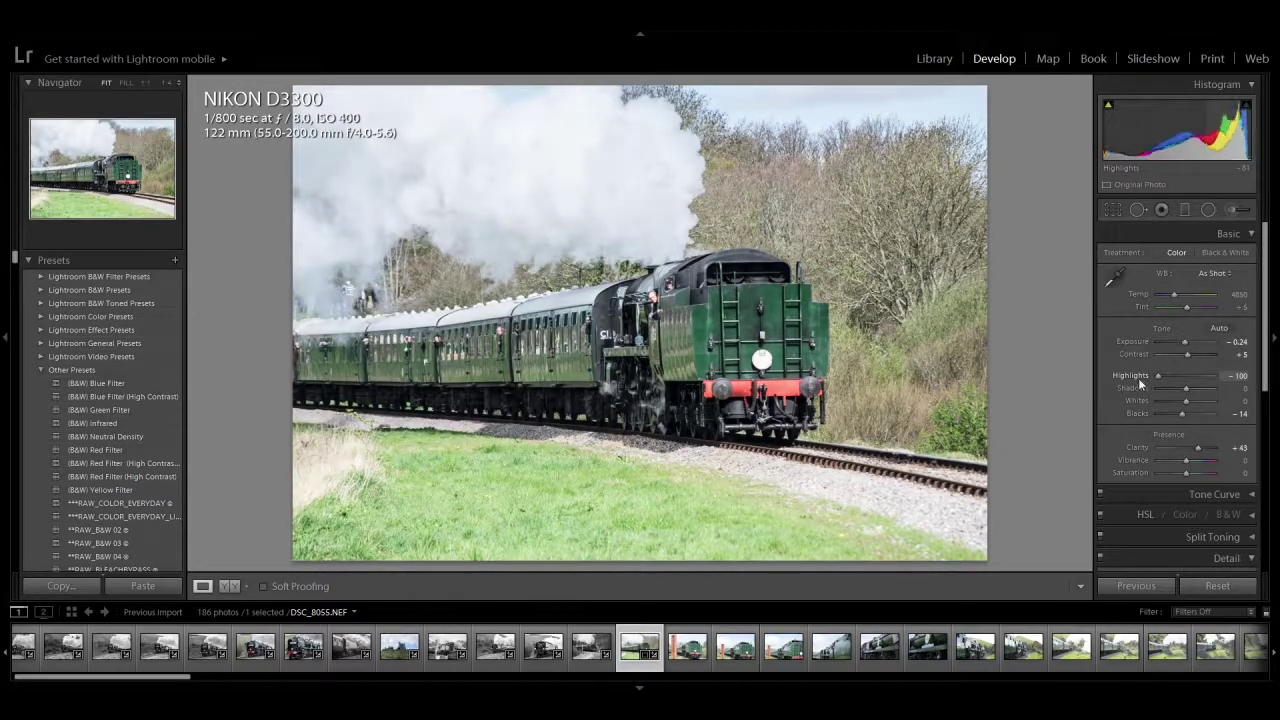
left_click_drag(1183, 406, 1174, 402)
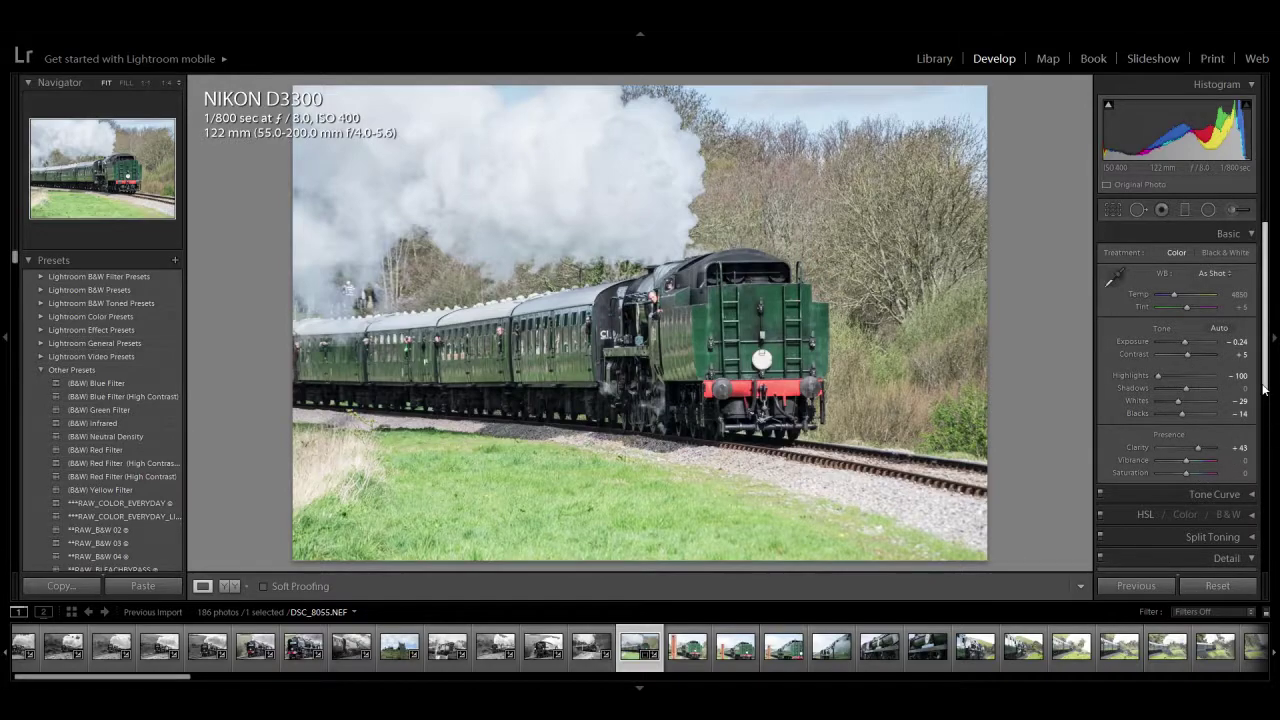
scroll(1263, 389, "down", 5)
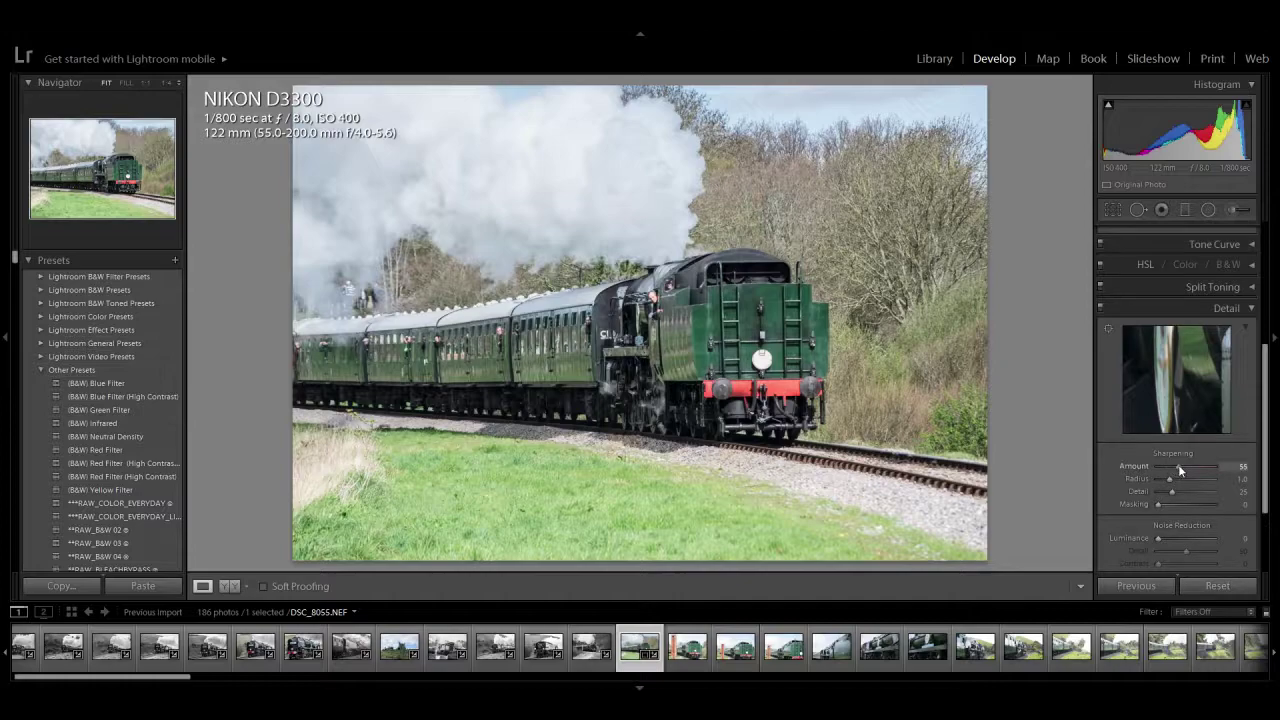
Step: Try the black-and-white treatment on DSC_8055 and return the photo to colour
scroll(1250, 462, "up", 5)
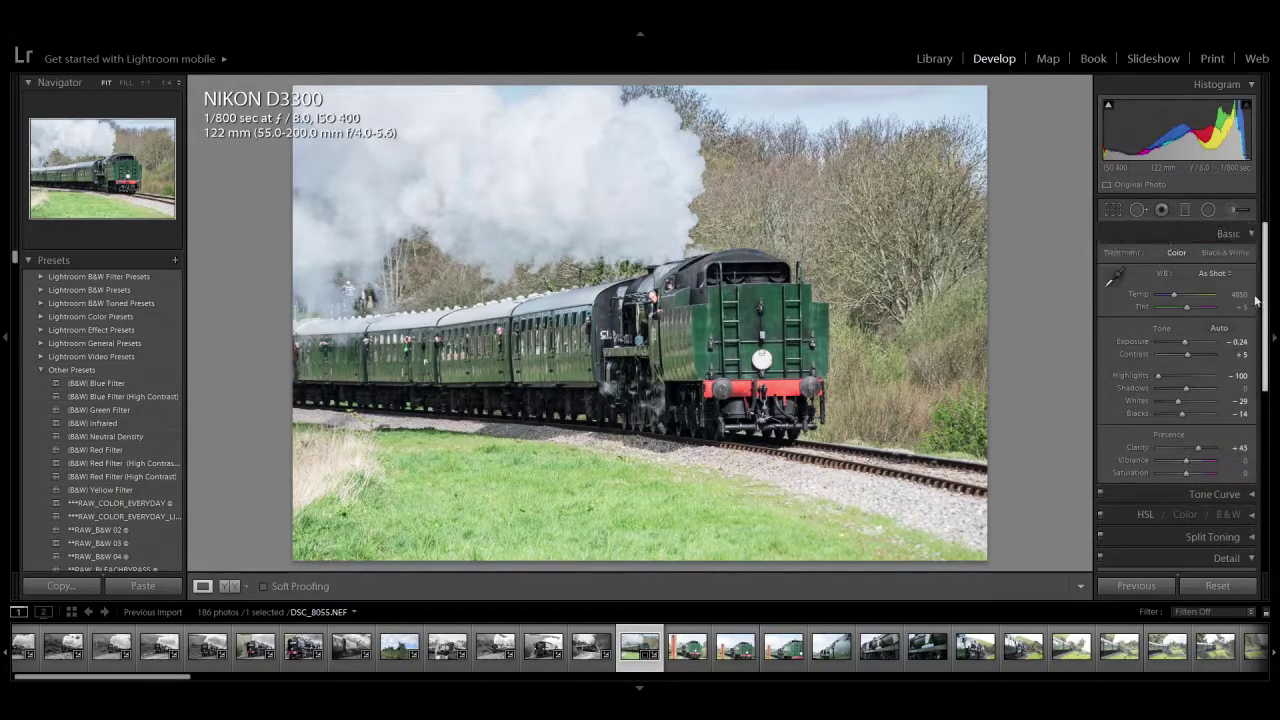
left_click(1227, 254)
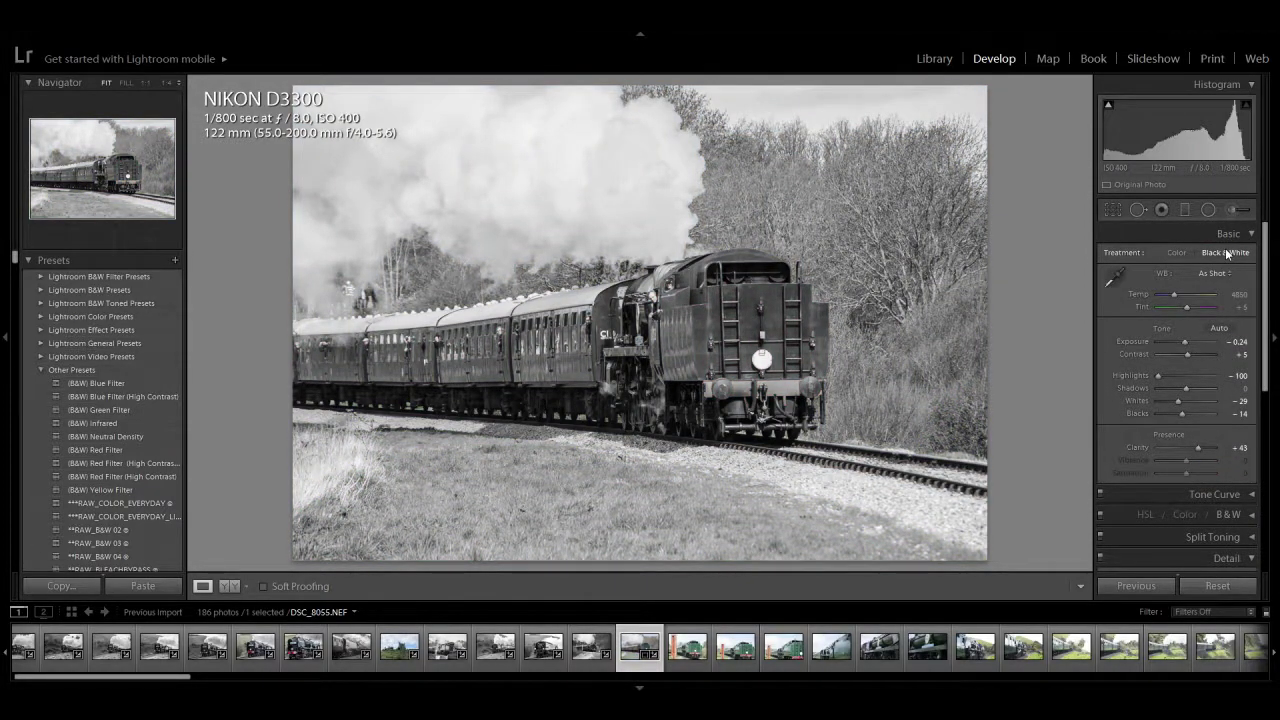
left_click(1178, 253)
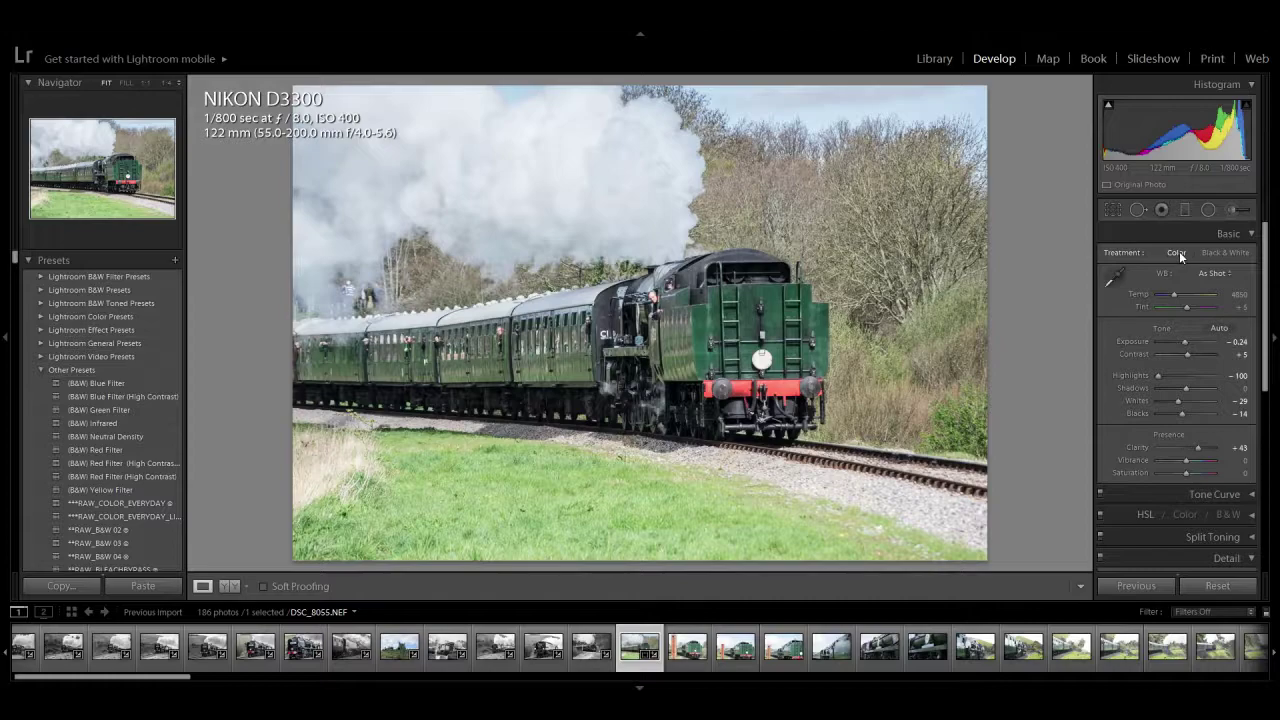
Step: Remove the photos DSC_8057, DSC_8058 and DSC_8059 from the catalog
key("Right")
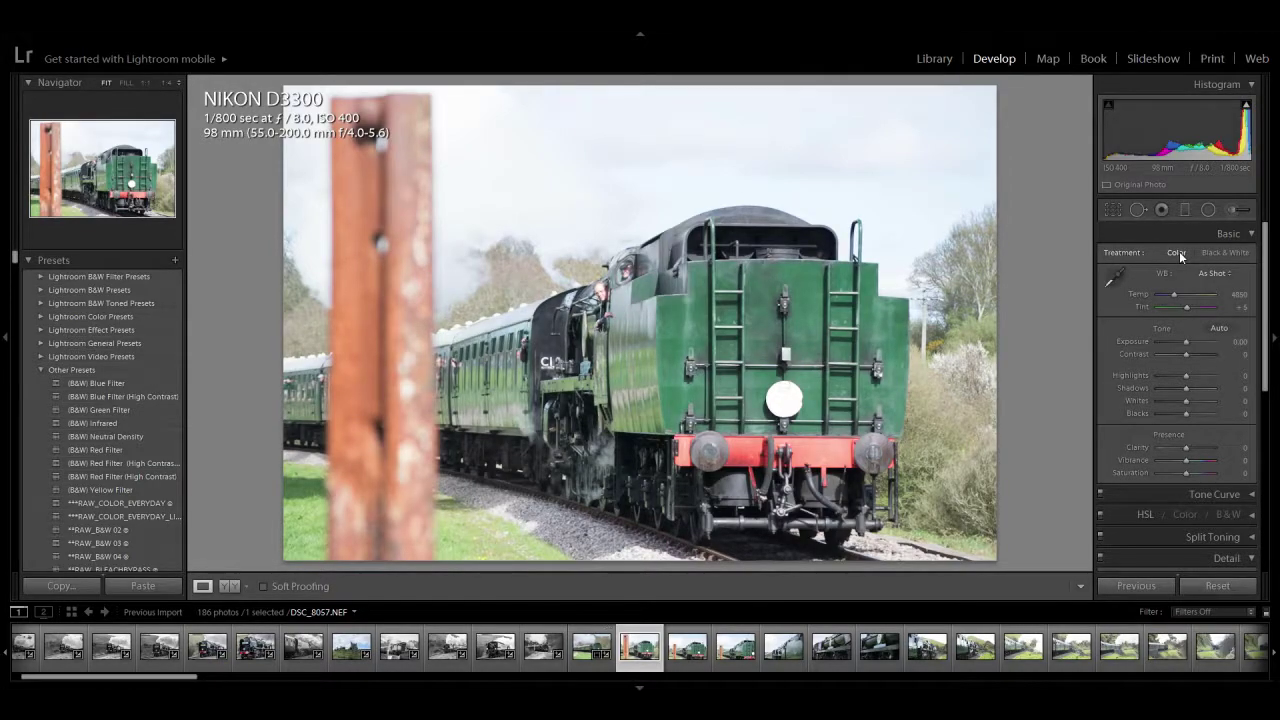
key("Delete")
key("Return")
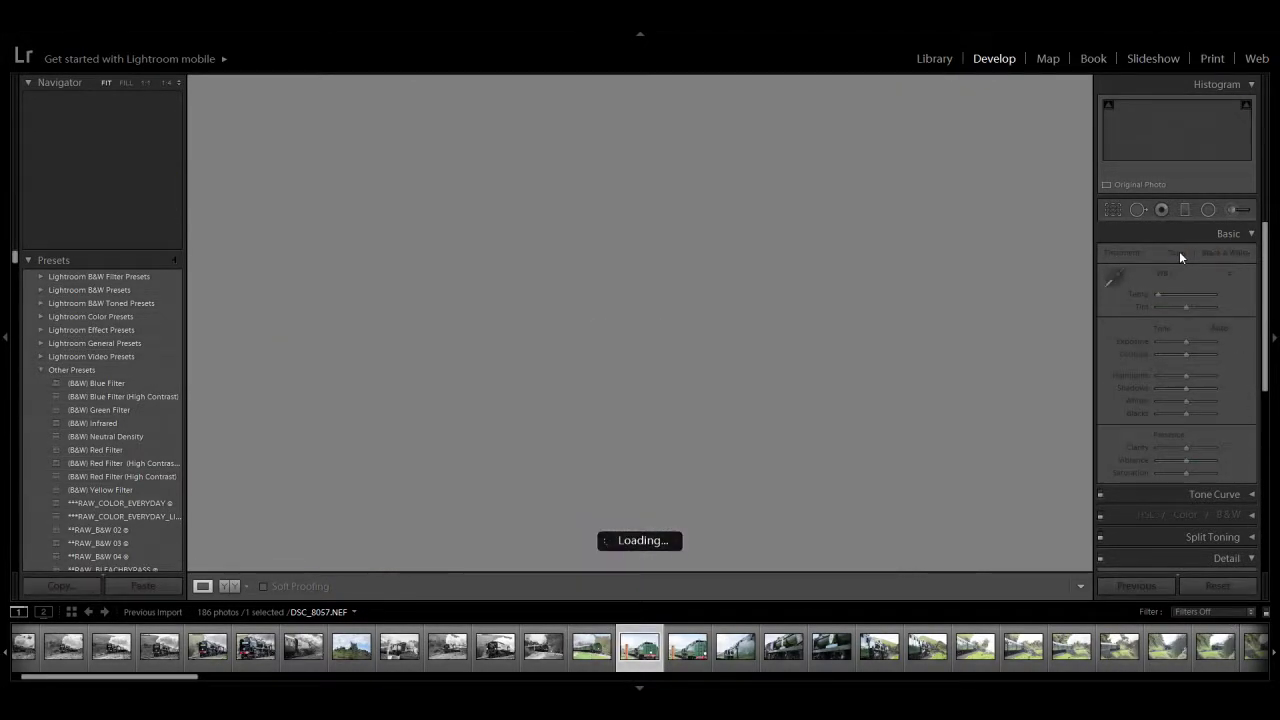
key("Delete")
key("Return")
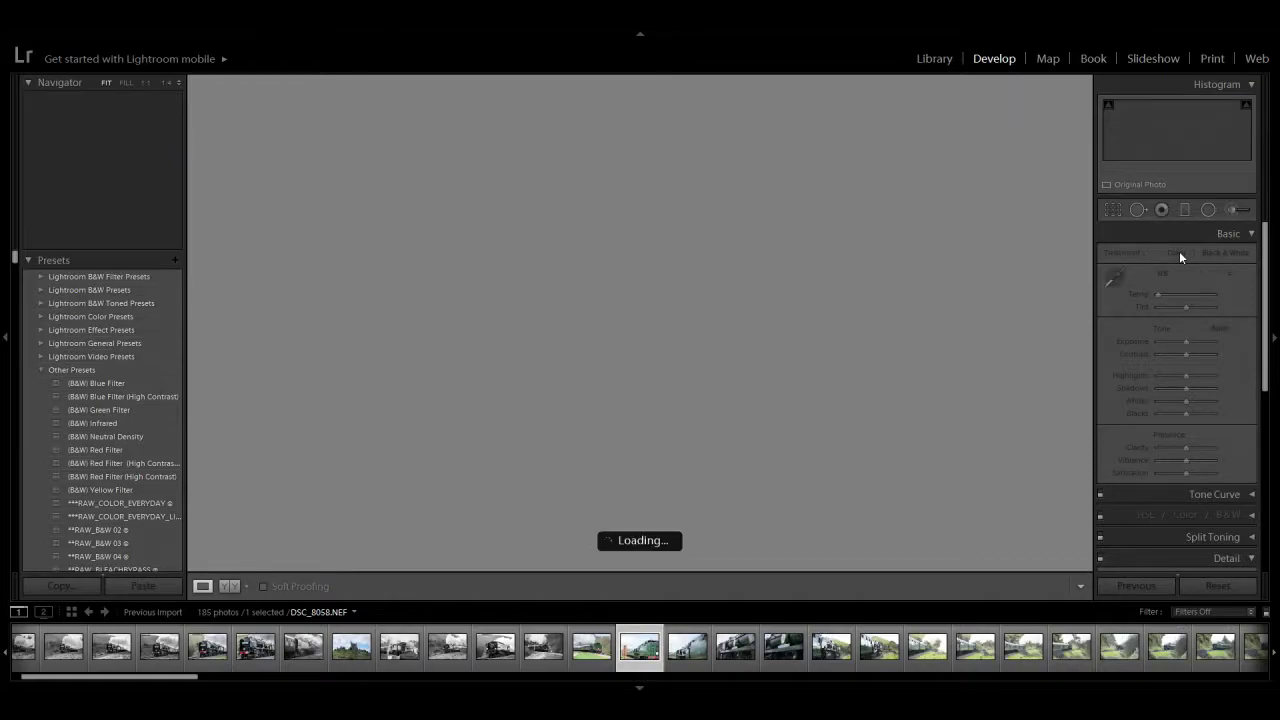
key("Delete")
key("Return")
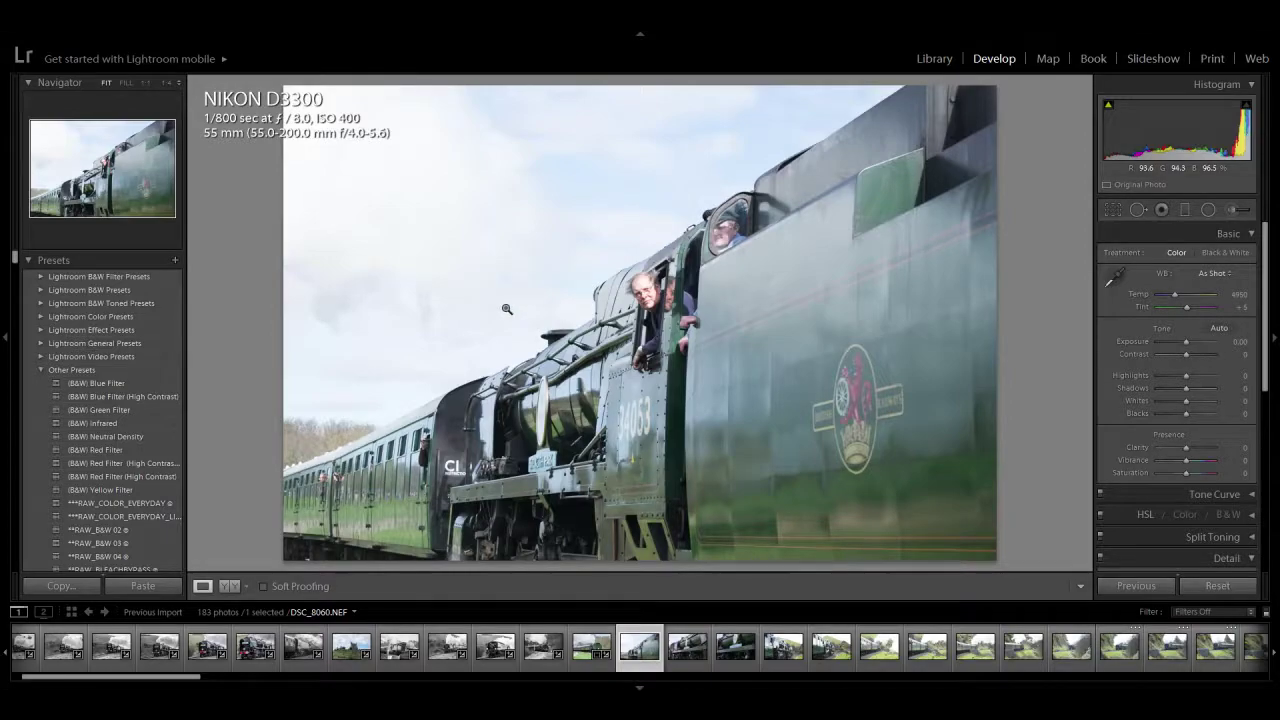
Step: Set Clarity +57, Contrast +5, Highlights -100 and Whites -36 on DSC_8060 and convert it to black and white
left_click_drag(1201, 451, 1203, 451)
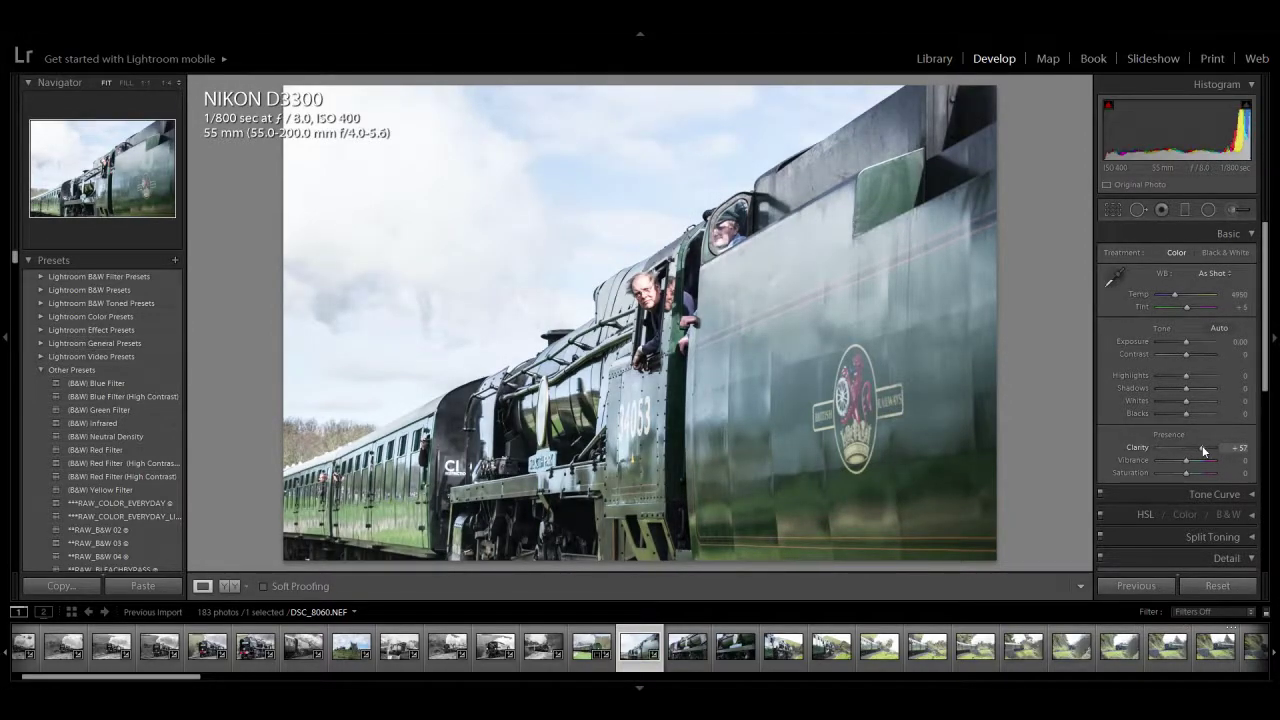
left_click_drag(1190, 354, 1150, 372)
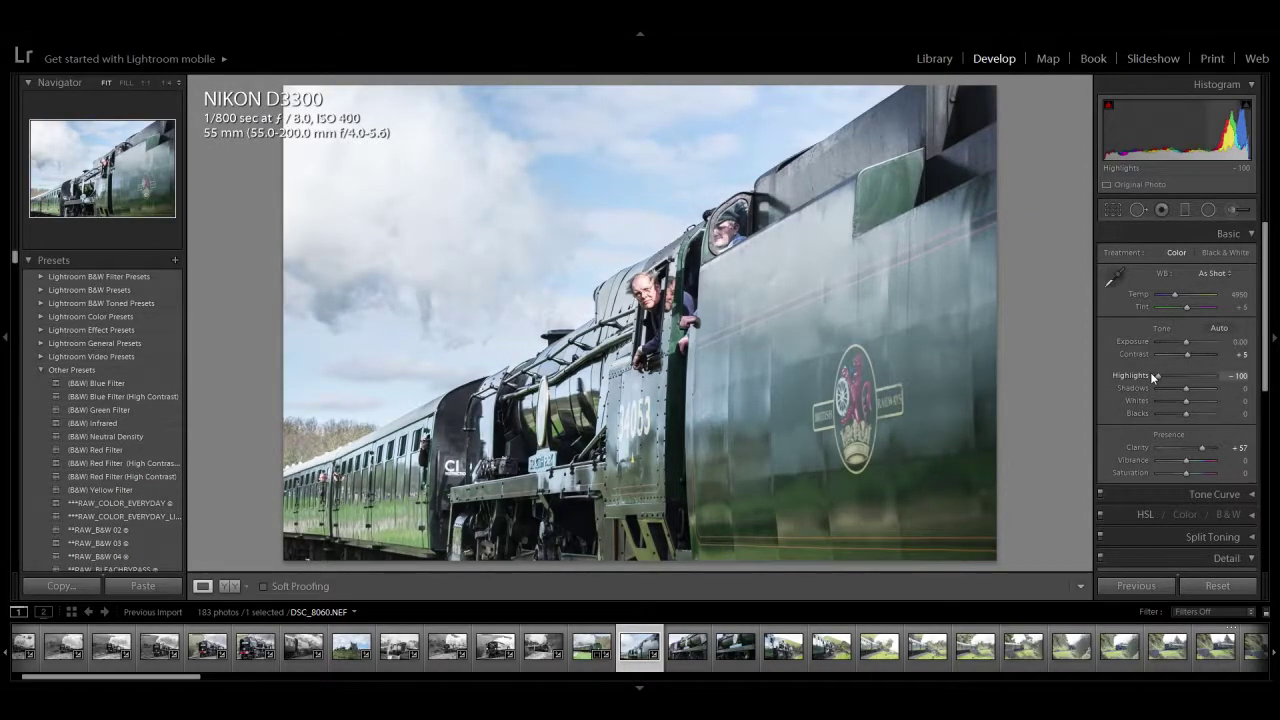
left_click_drag(1185, 401, 1176, 401)
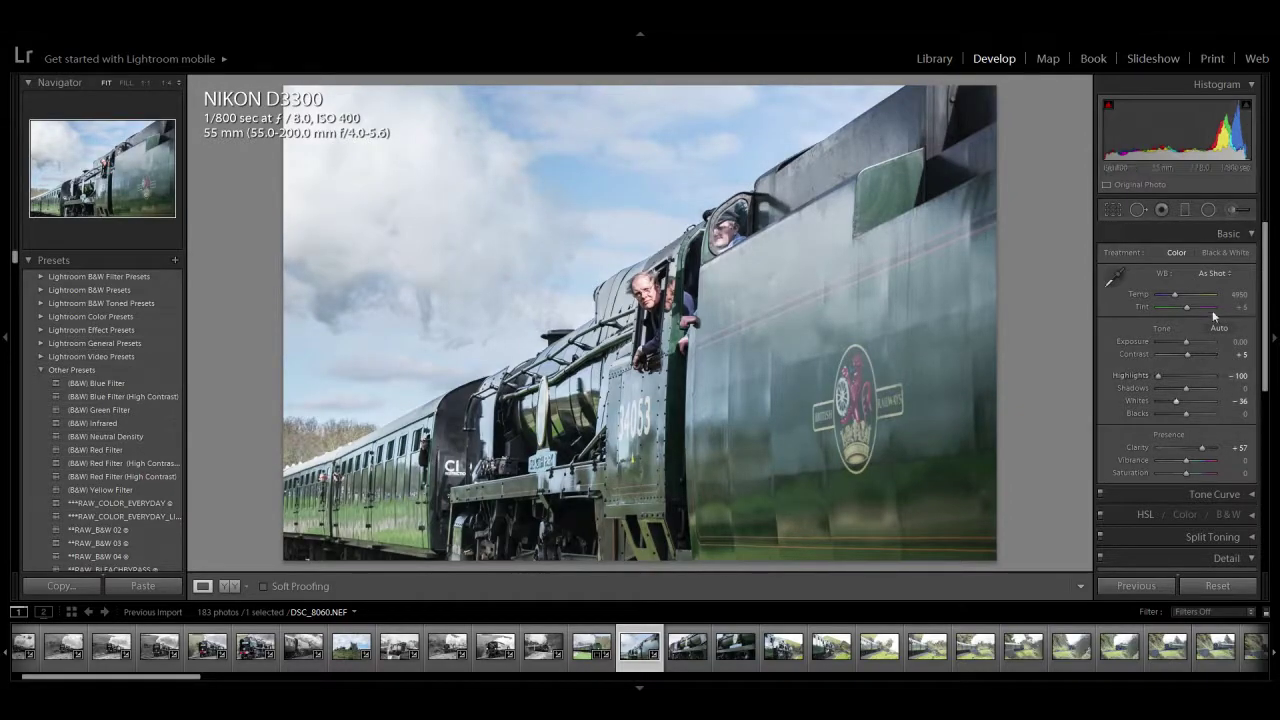
left_click(1225, 253)
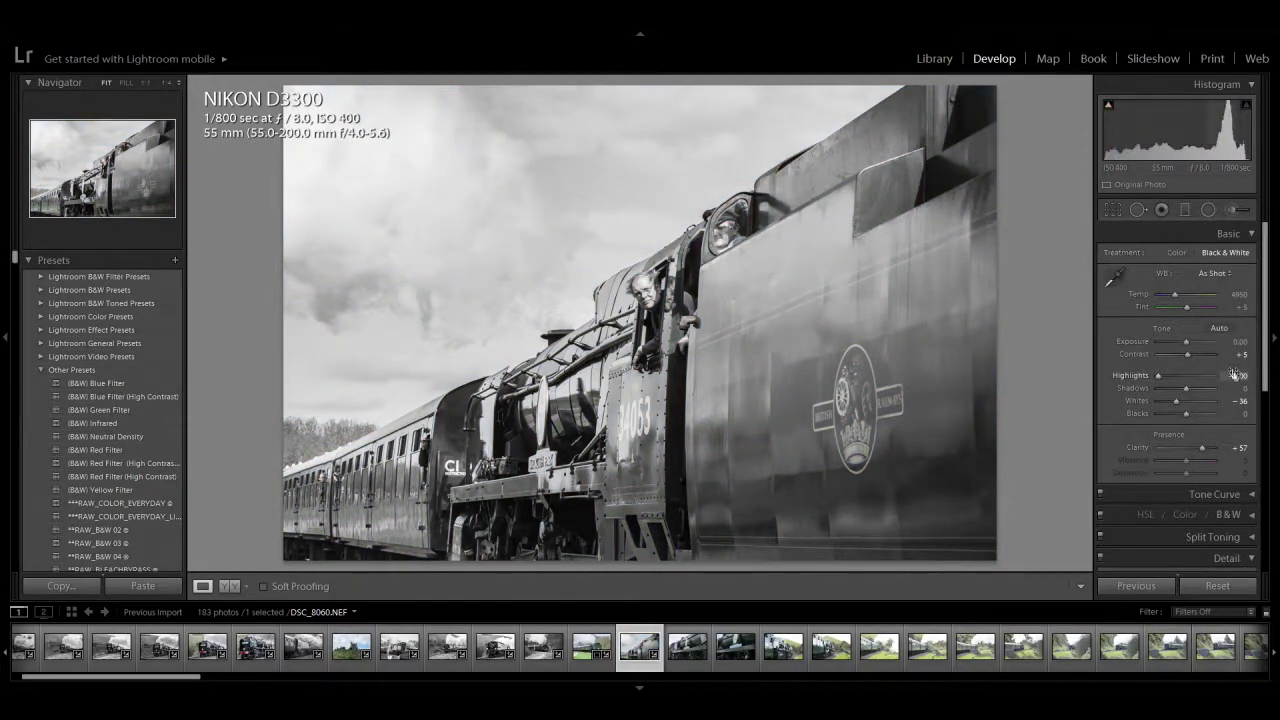
Step: Set Exposure -0.12, Blacks -52 and Shadows +5 on DSC_8060
left_click_drag(1189, 347, 1187, 342)
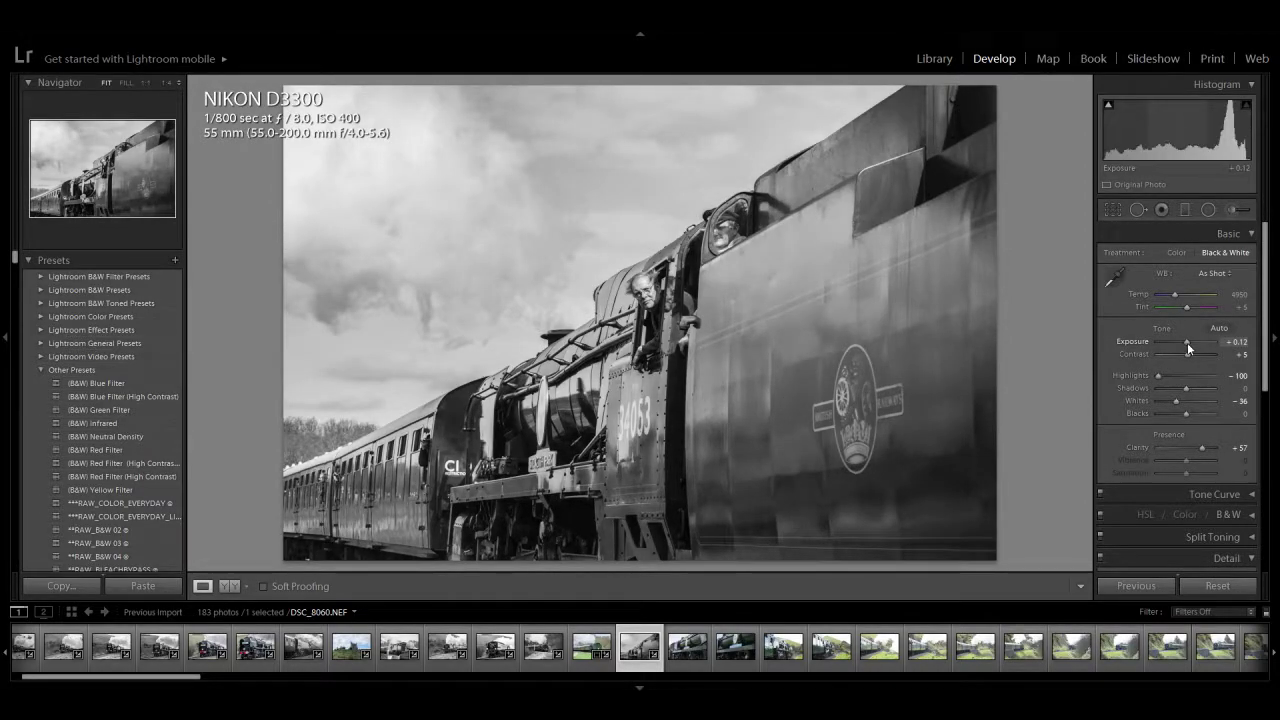
left_click_drag(1186, 416, 1166, 413)
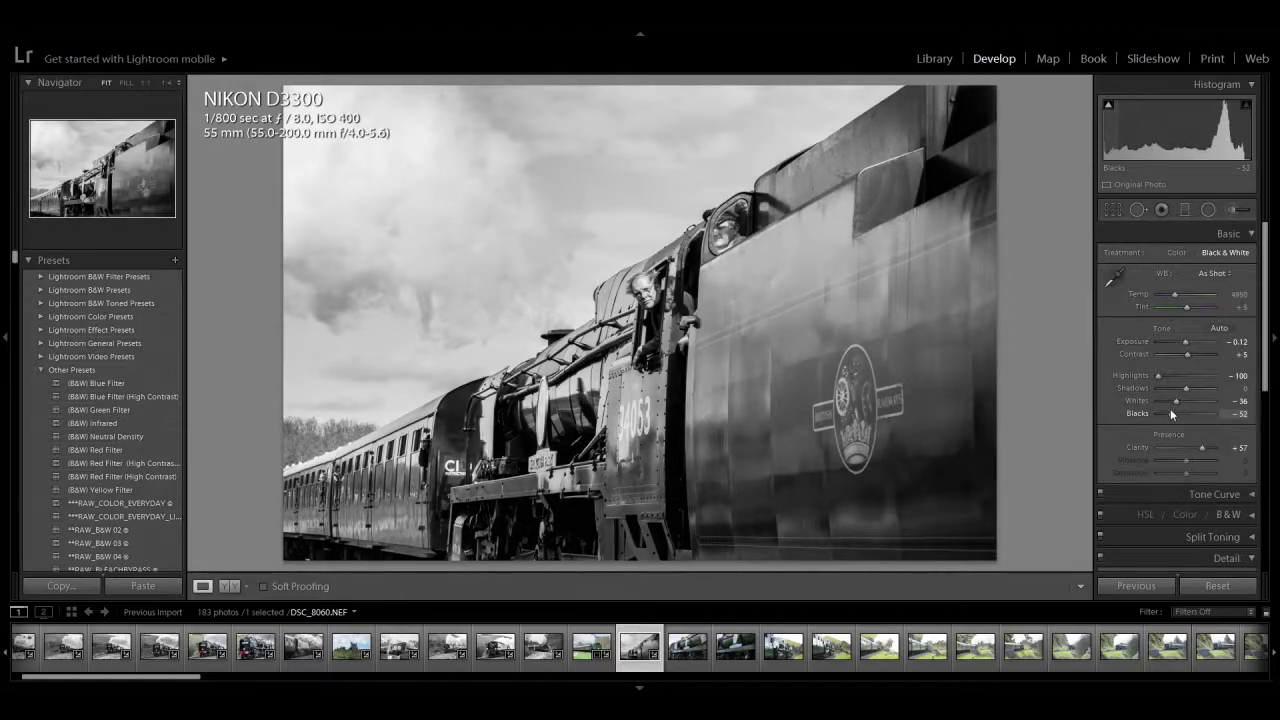
left_click_drag(1176, 393, 1188, 391)
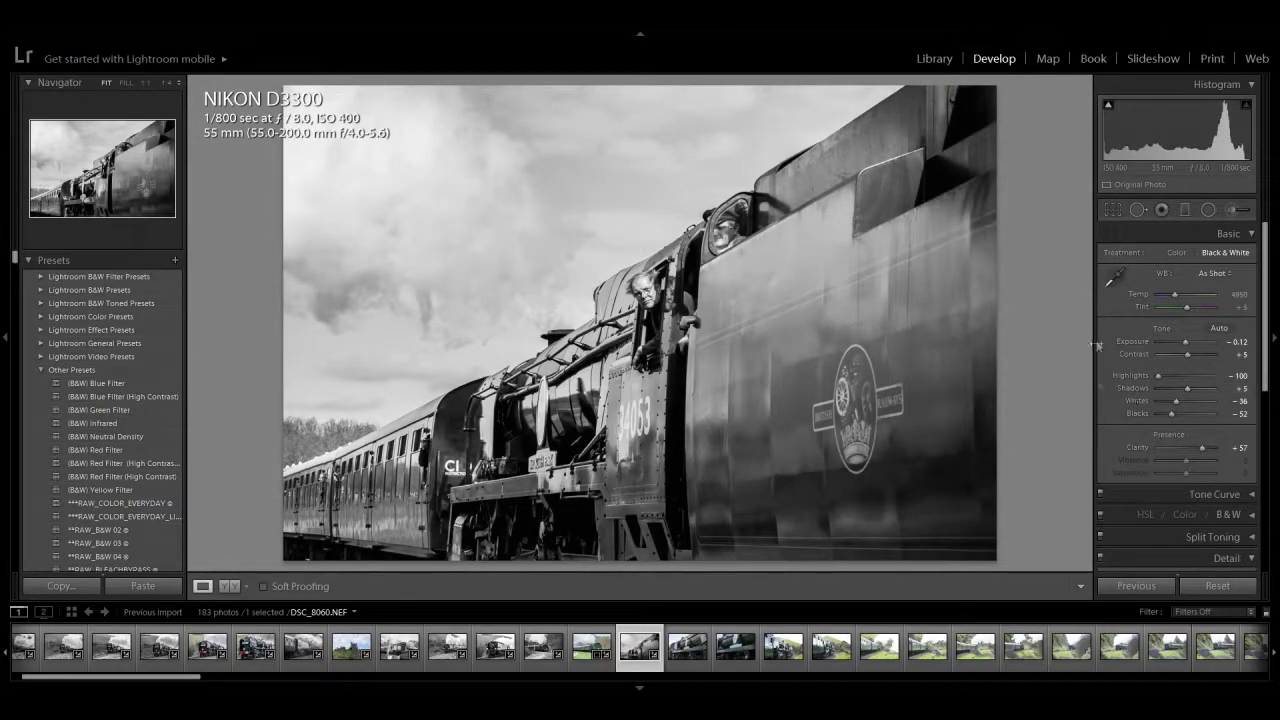
Step: Crop a narrow strip off the carriage side of DSC_8060, keeping the locomotive tender in the frame
left_click(1111, 210)
left_click_drag(293, 382, 311, 381)
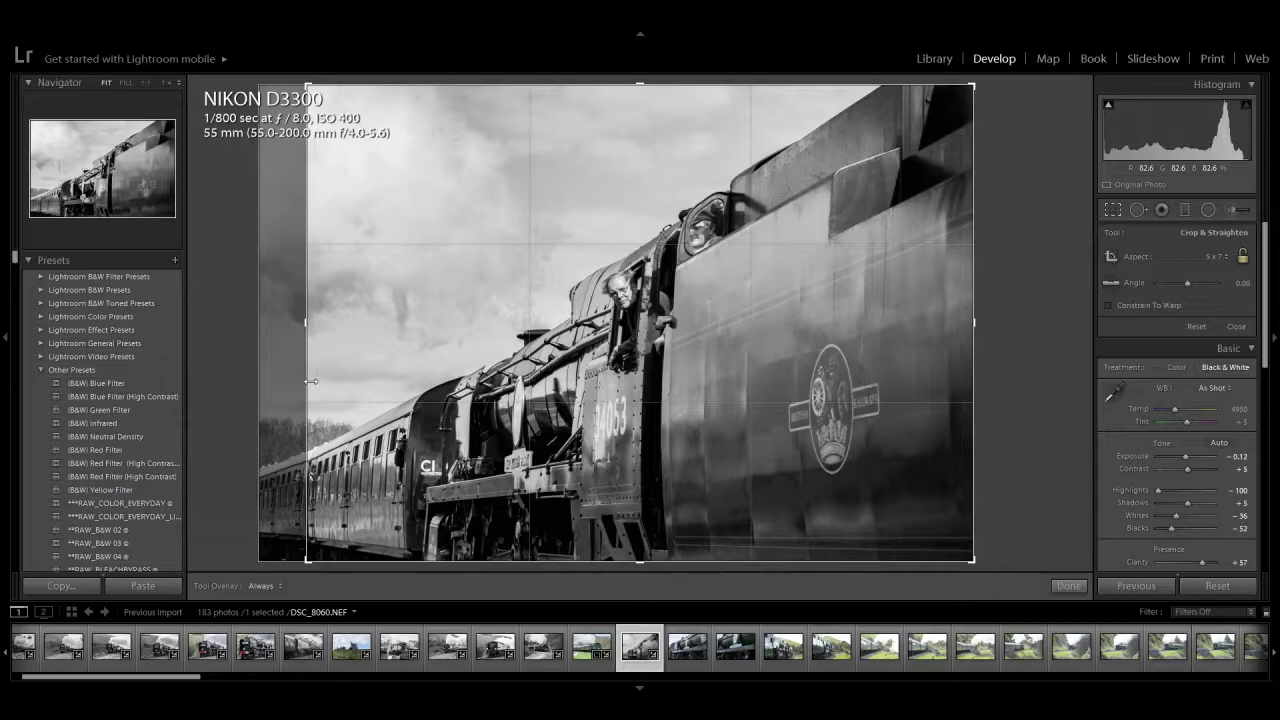
mouse_move(312, 381)
left_mouse_down()
mouse_move(281, 381)
mouse_move(296, 380)
left_mouse_up()
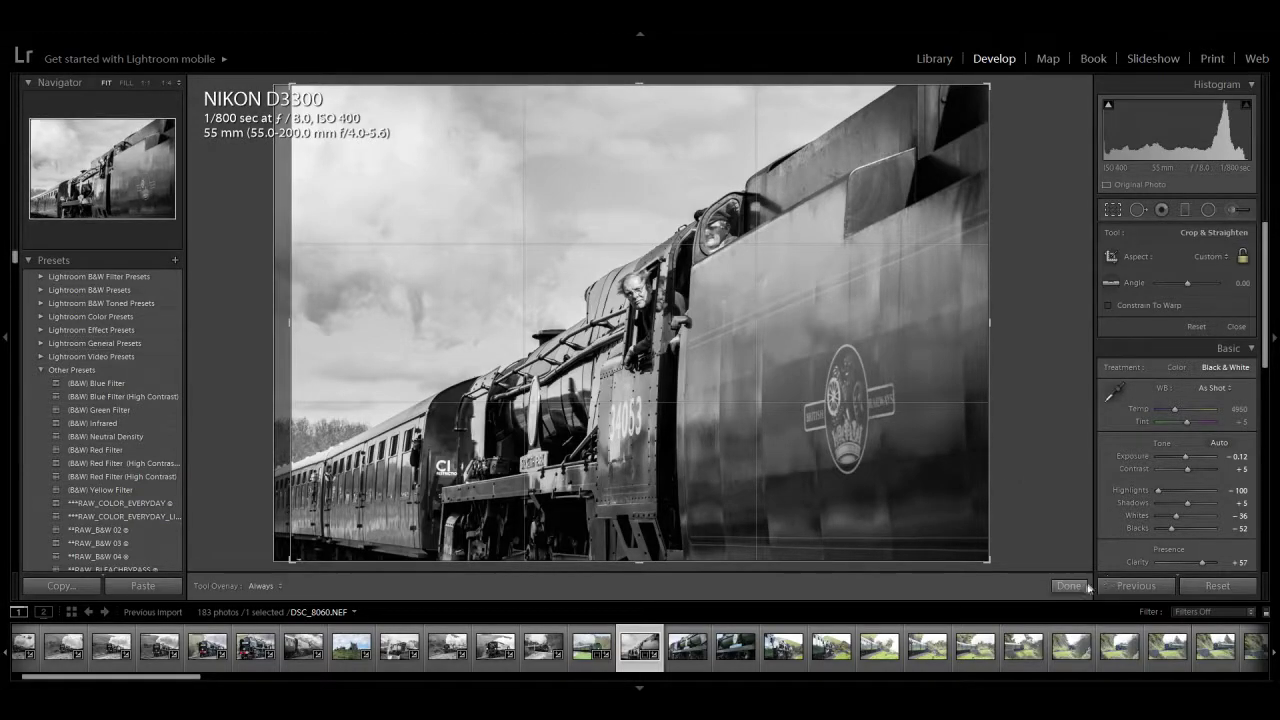
left_click(1075, 585)
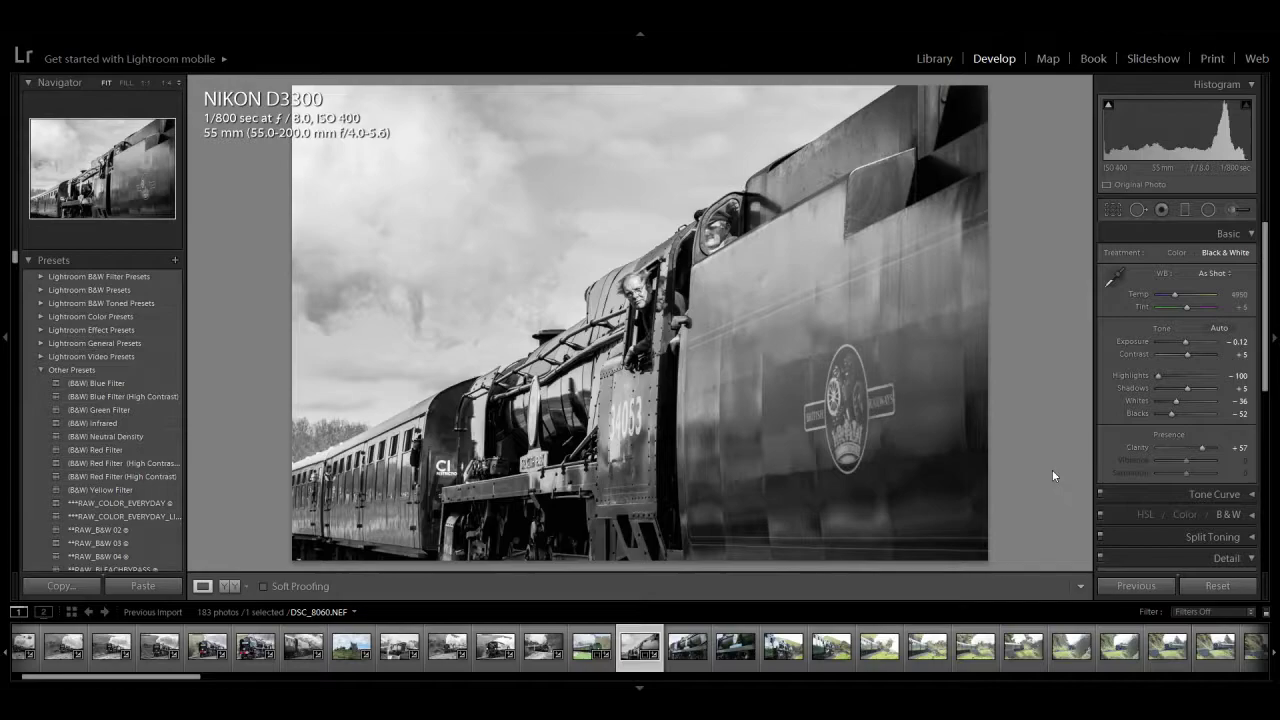
Step: Remove the photos DSC_8061, DSC_8062, DSC_8063 and DSC_8064 from the catalog
key("Right")
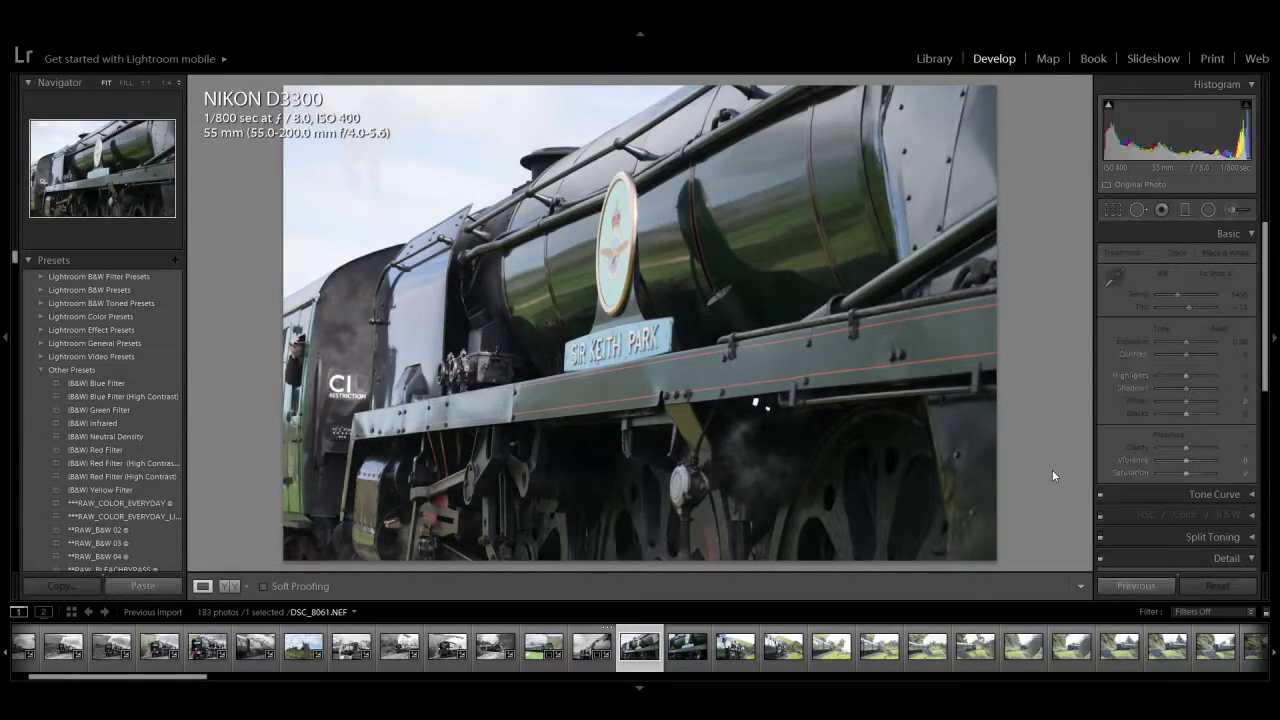
key("Delete")
key("Return")
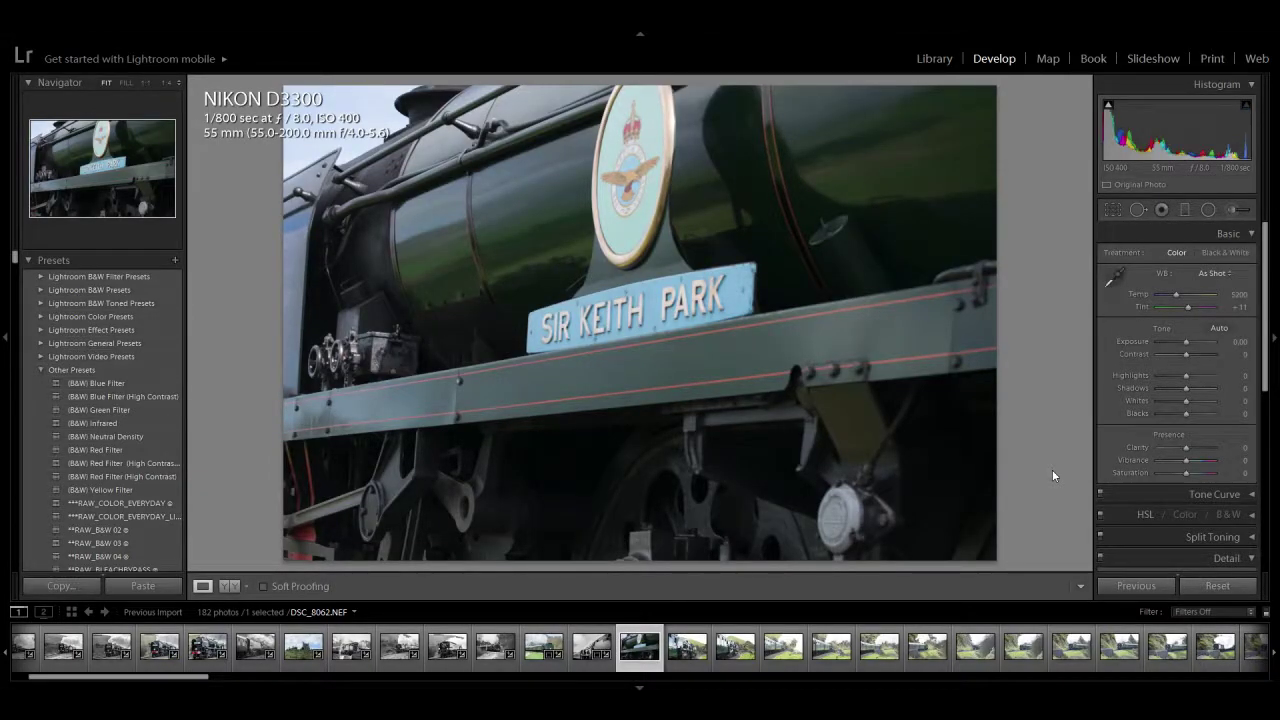
key("Delete")
key("Return")
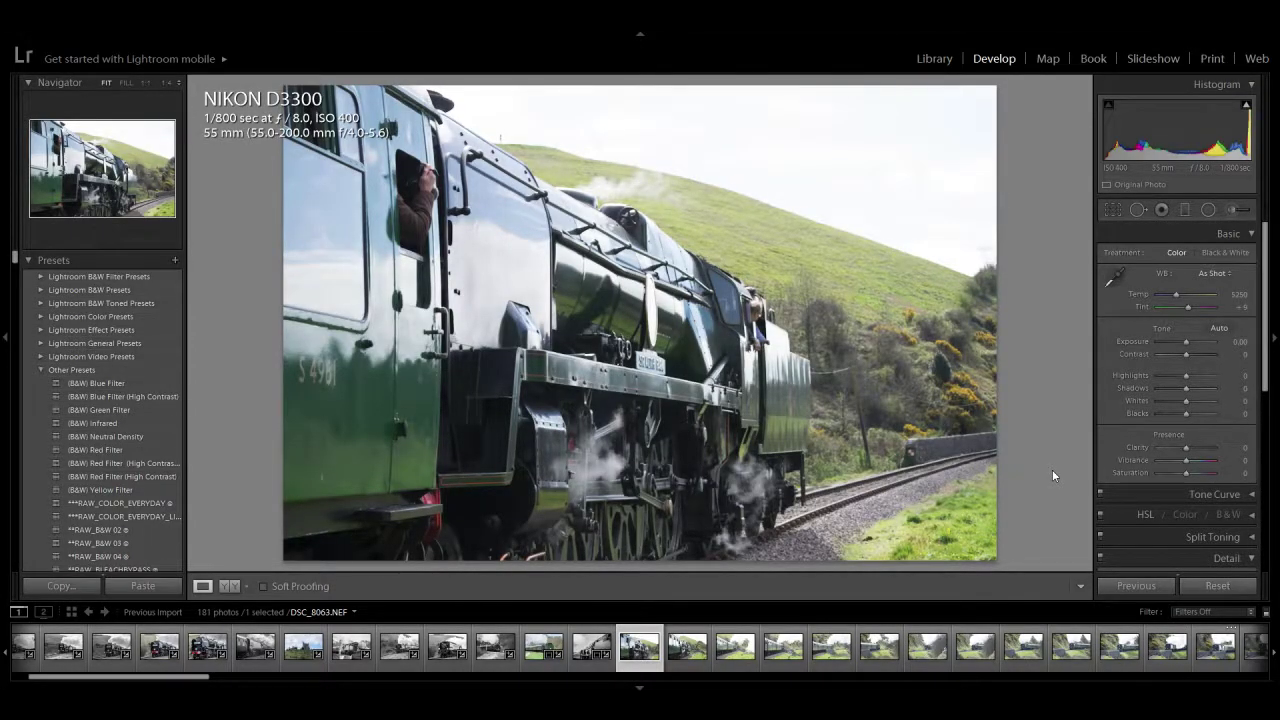
key("Delete")
key("Return")
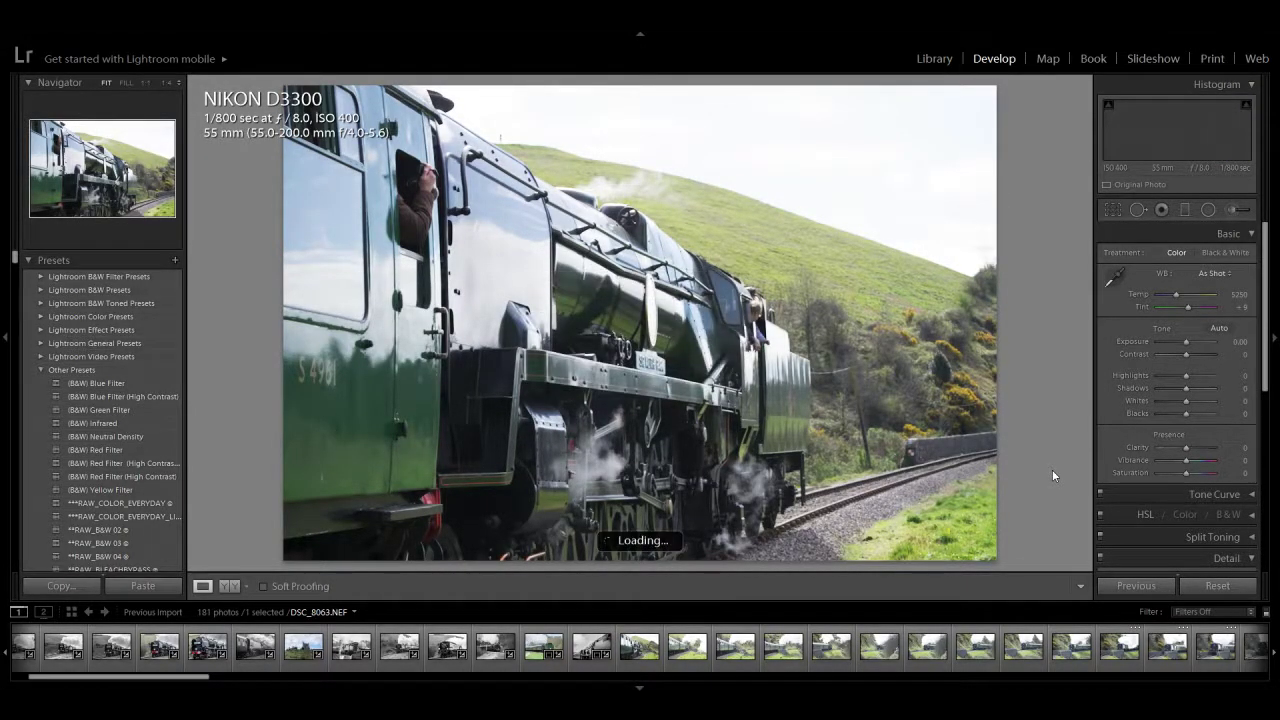
key("Delete")
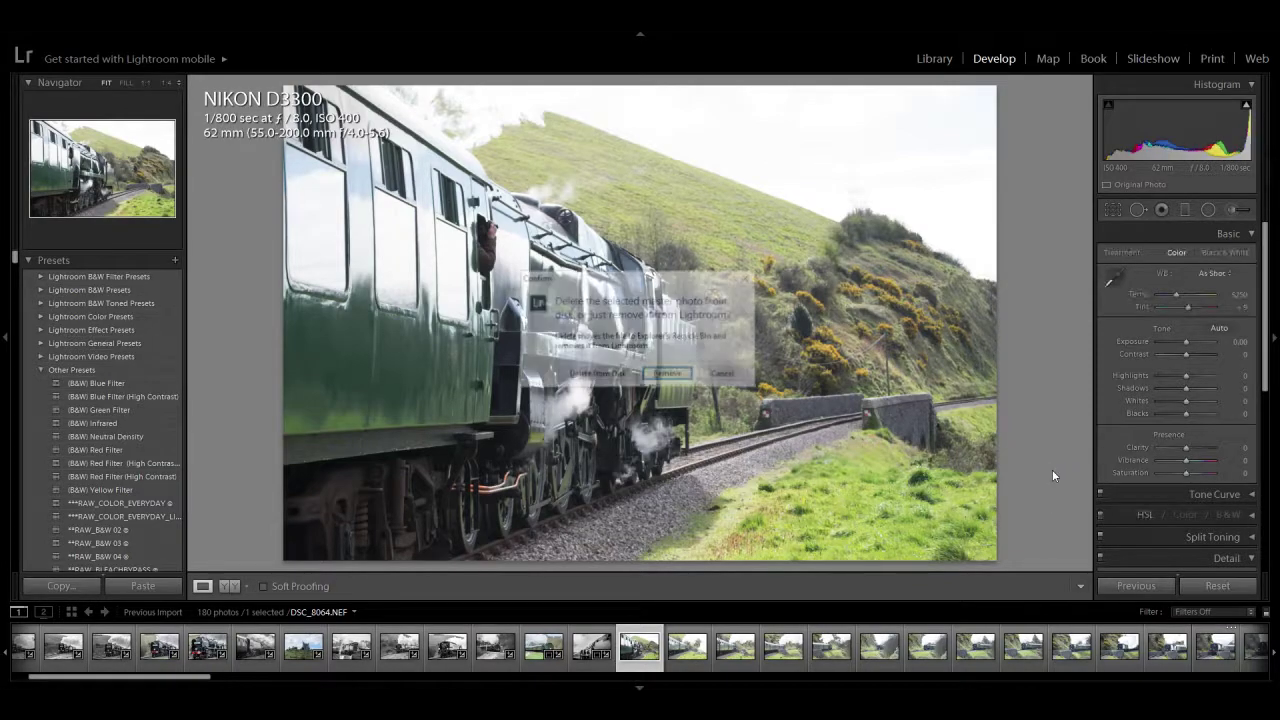
key("Return")
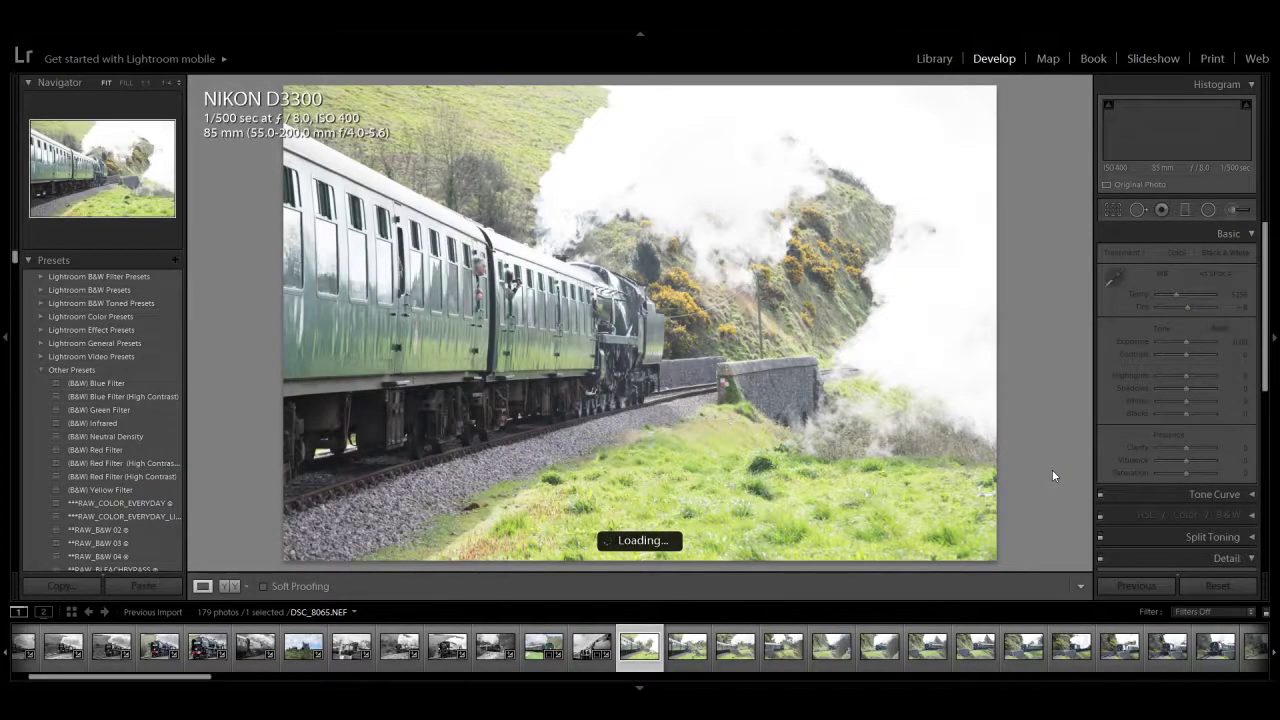
Step: Remove the photos DSC_8065, DSC_8066, DSC_8067 and DSC_8068 from the catalog
key("Delete")
key("Return")
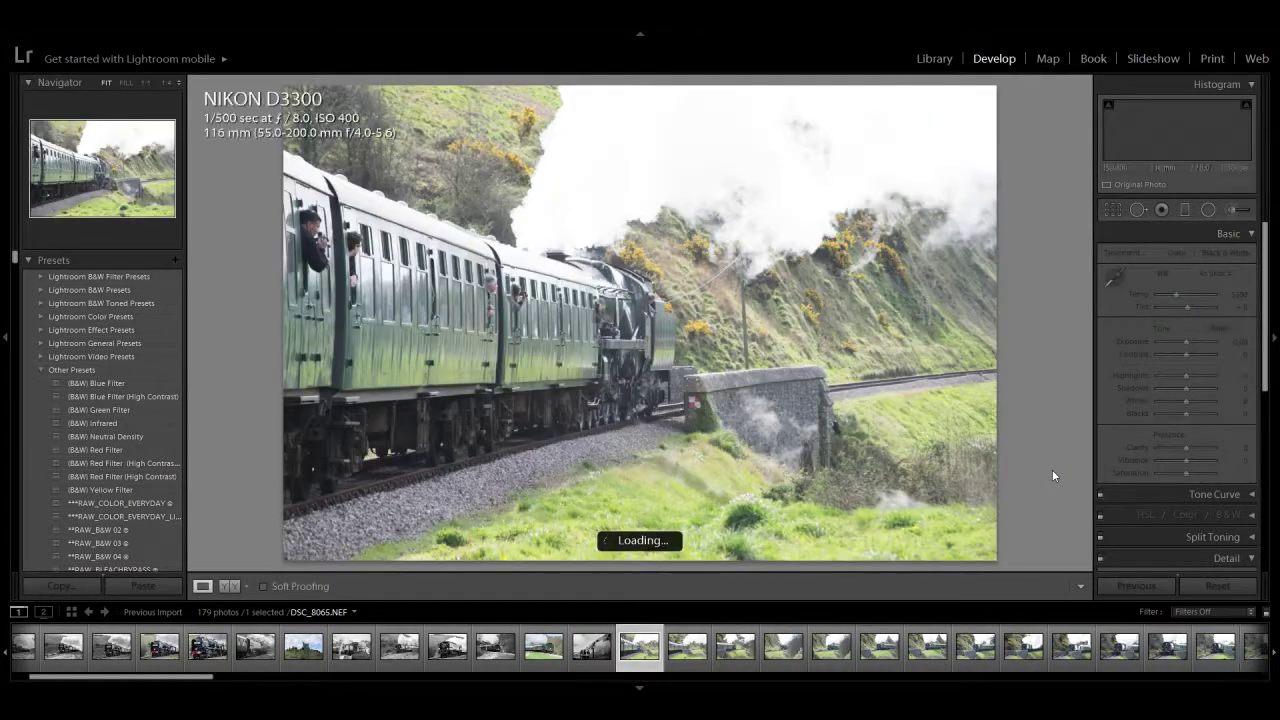
key("Delete")
key("Return")
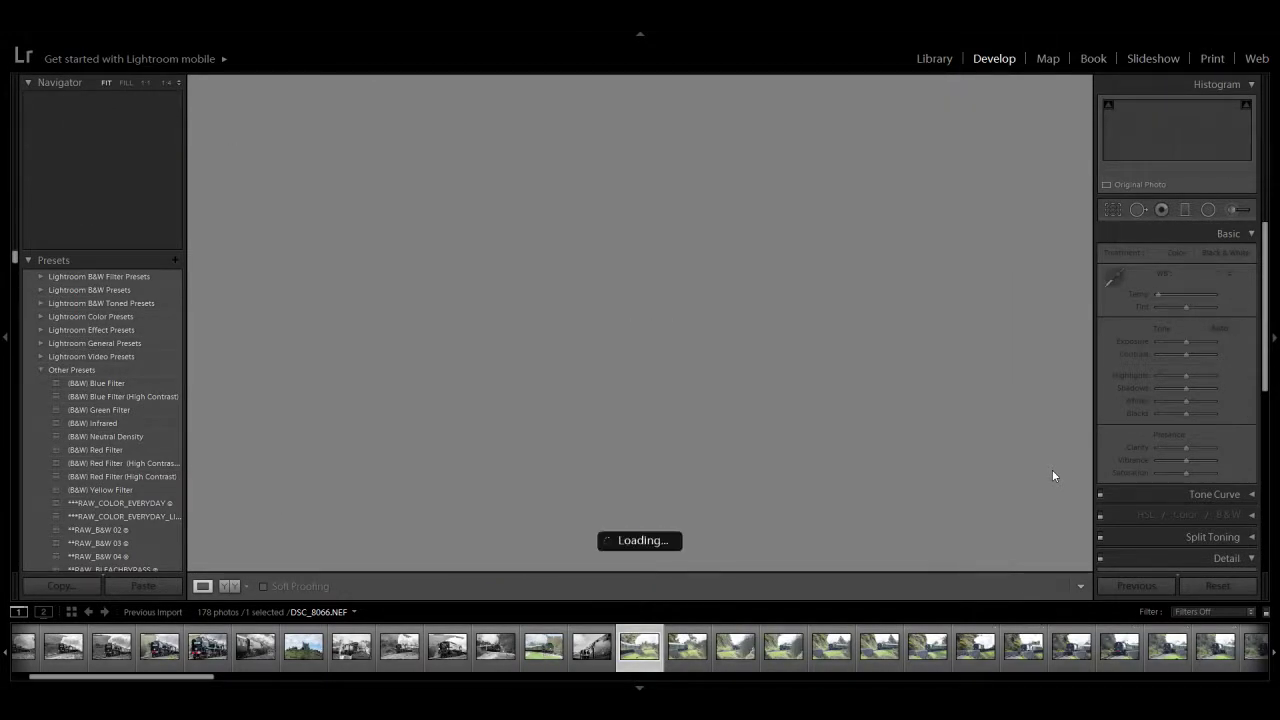
key("Delete")
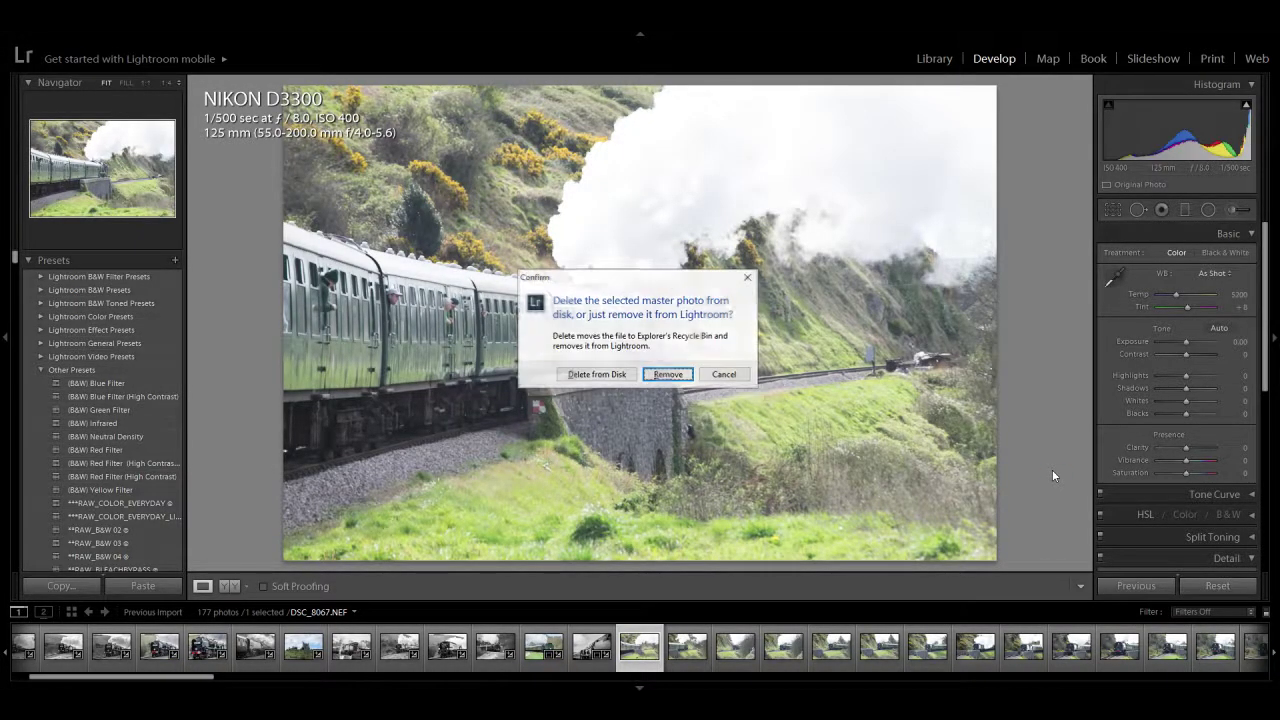
key("Return")
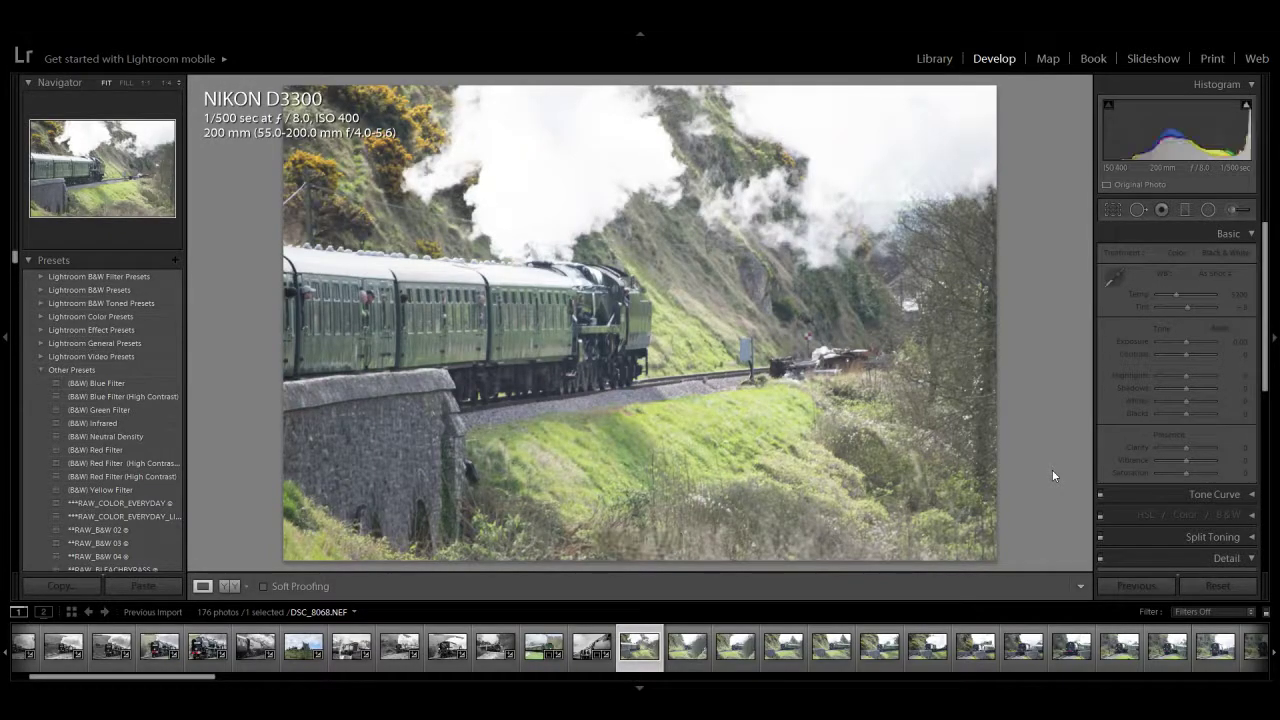
key("Delete")
key("Return")
key("Delete")
key("Return")
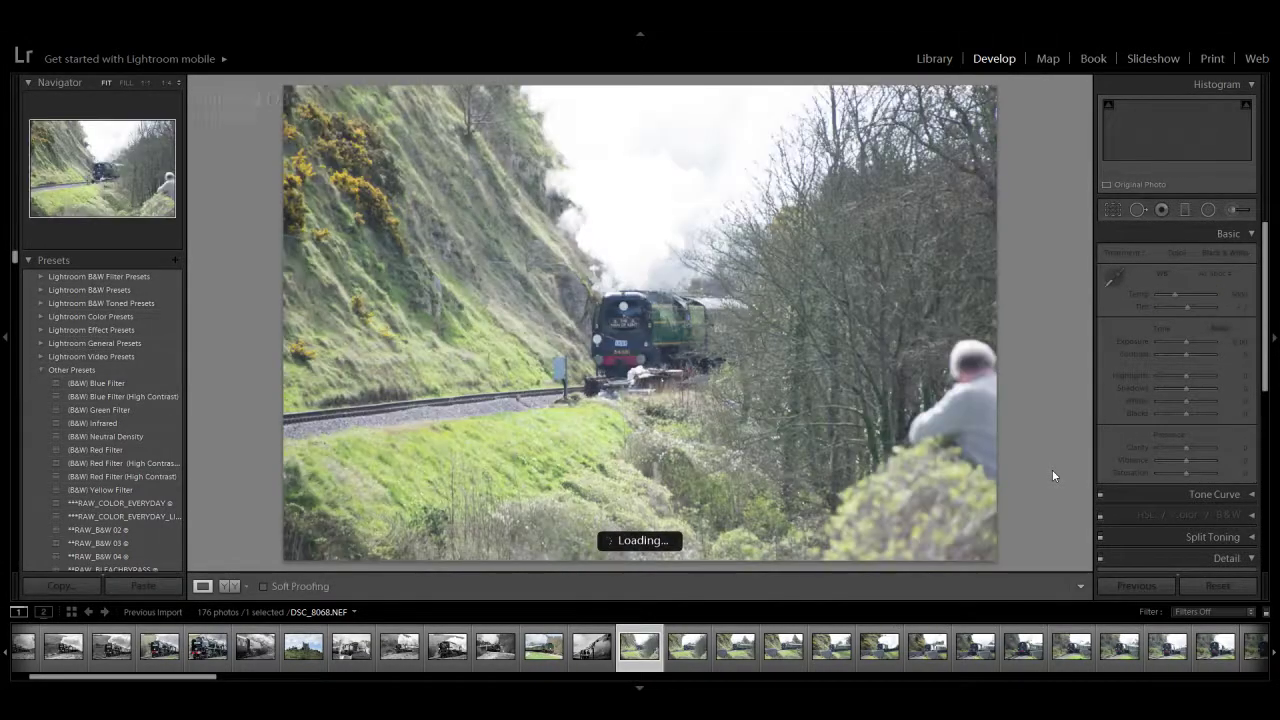
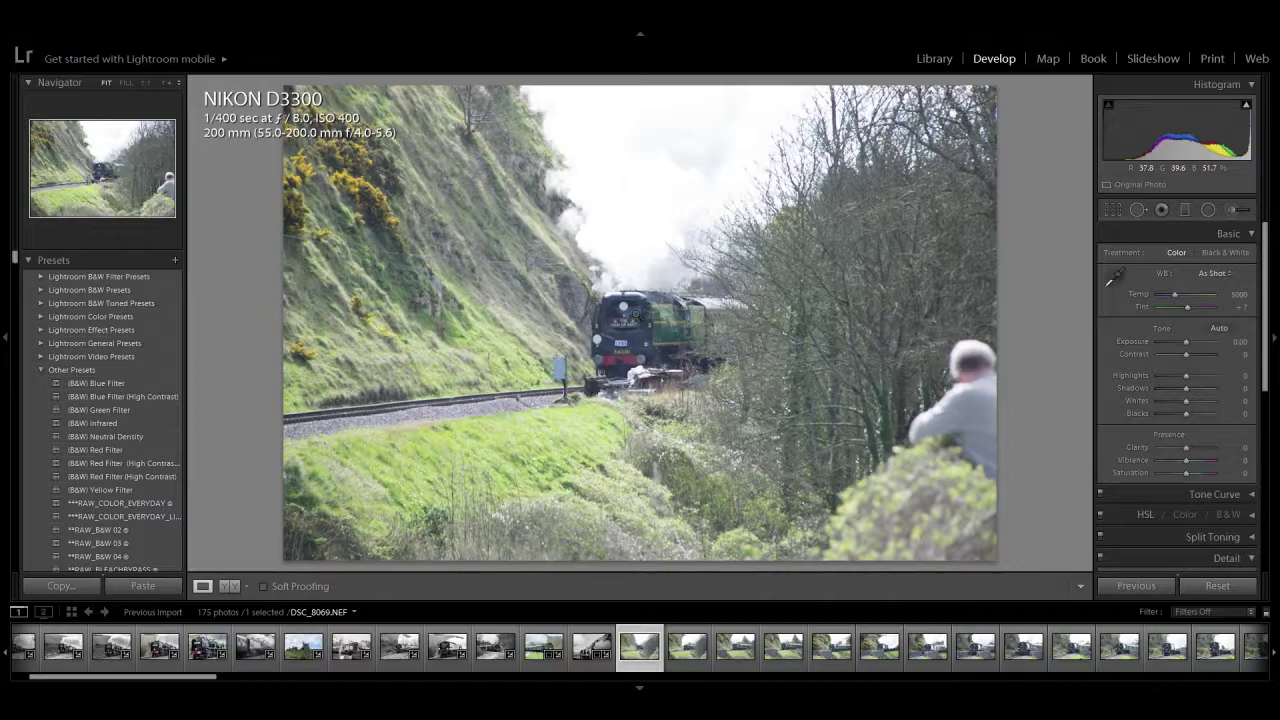
Step: Try Clarity +43 on DSC_8069 and remove DSC_8069 and DSC_8070 from the catalog
left_click_drag(1186, 447, 1200, 453)
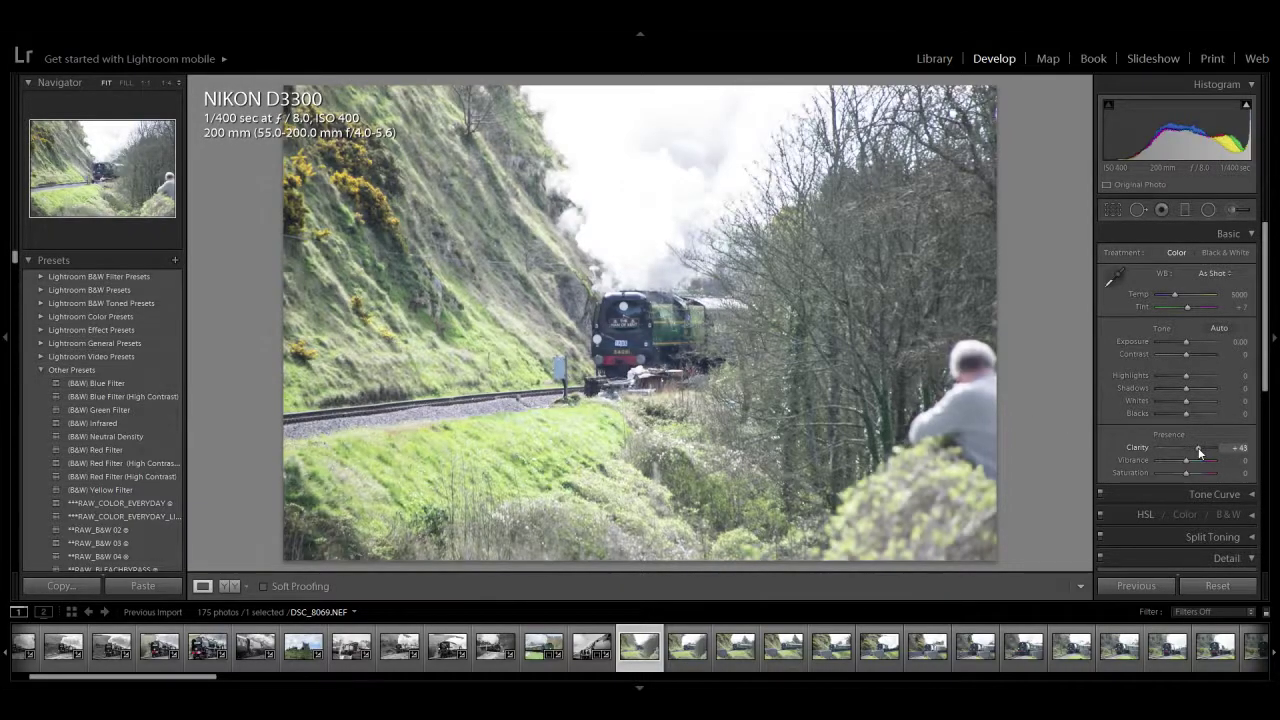
key("Delete")
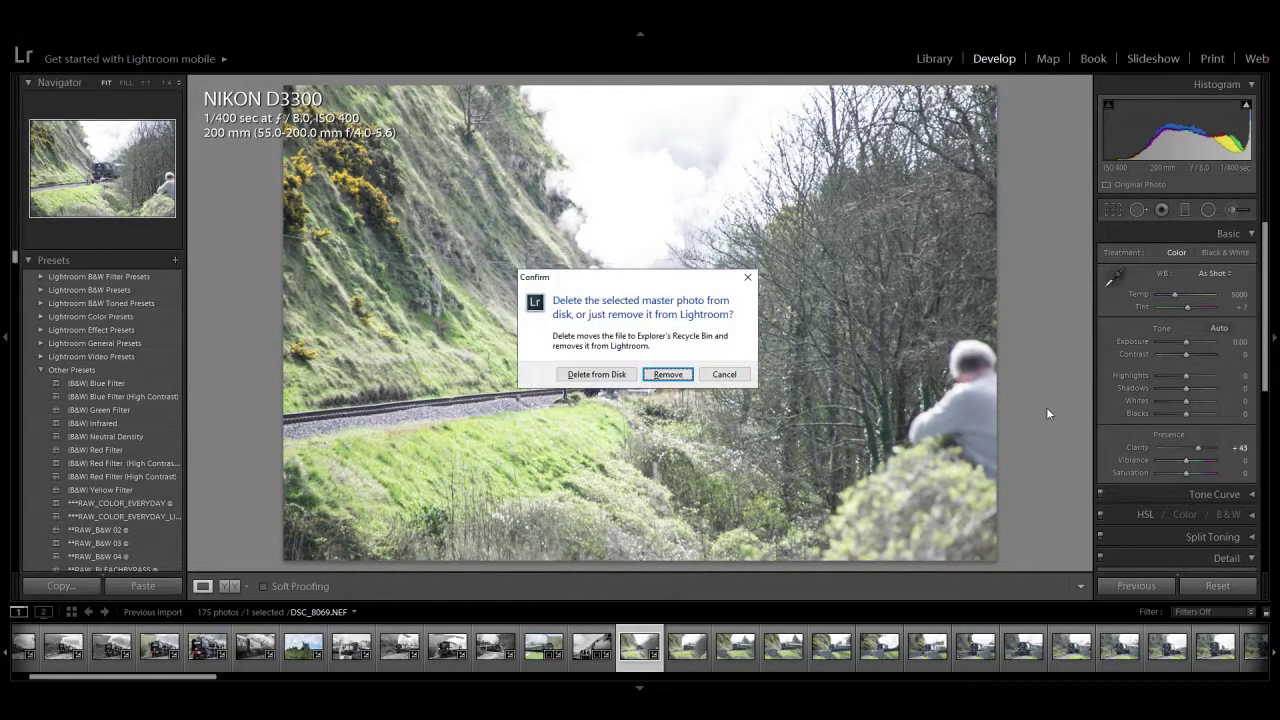
key("Return")
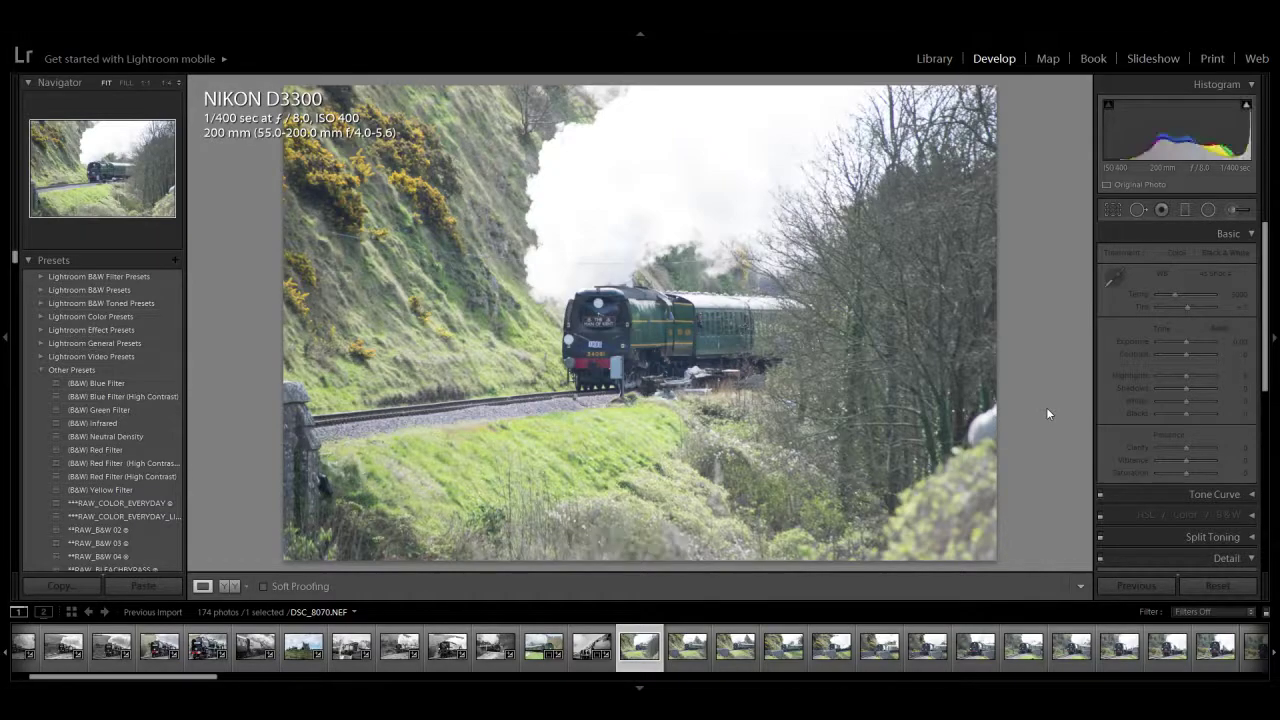
key("Delete")
key("Return")
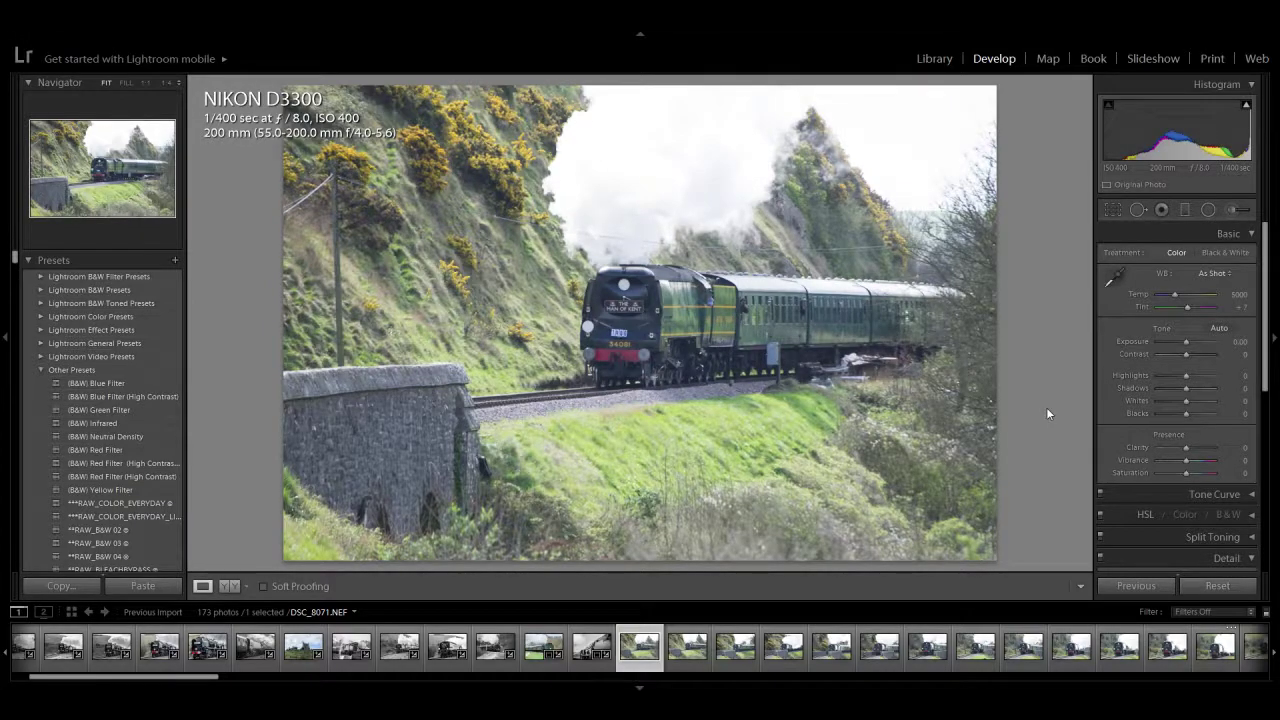
Step: Set Clarity +71 on DSC_8071, try the black-and-white treatment and return the photo to colour
left_click_drag(1186, 447, 1207, 448)
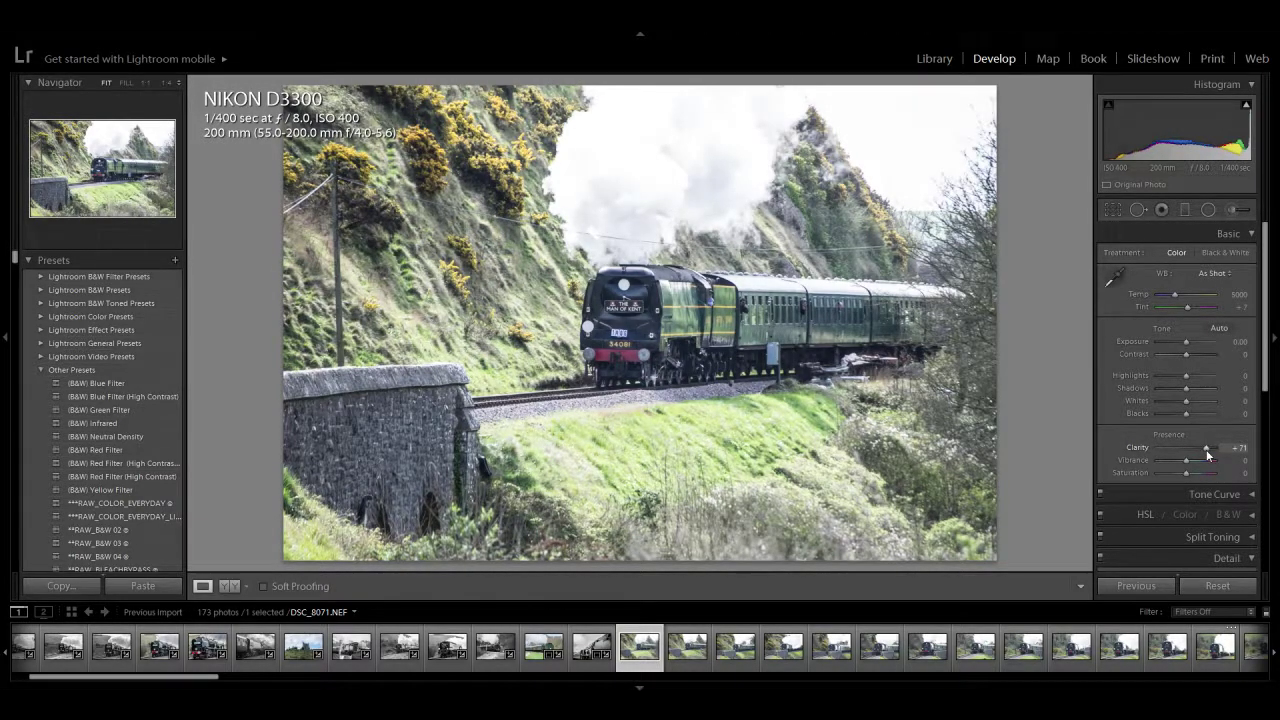
left_click(1210, 254)
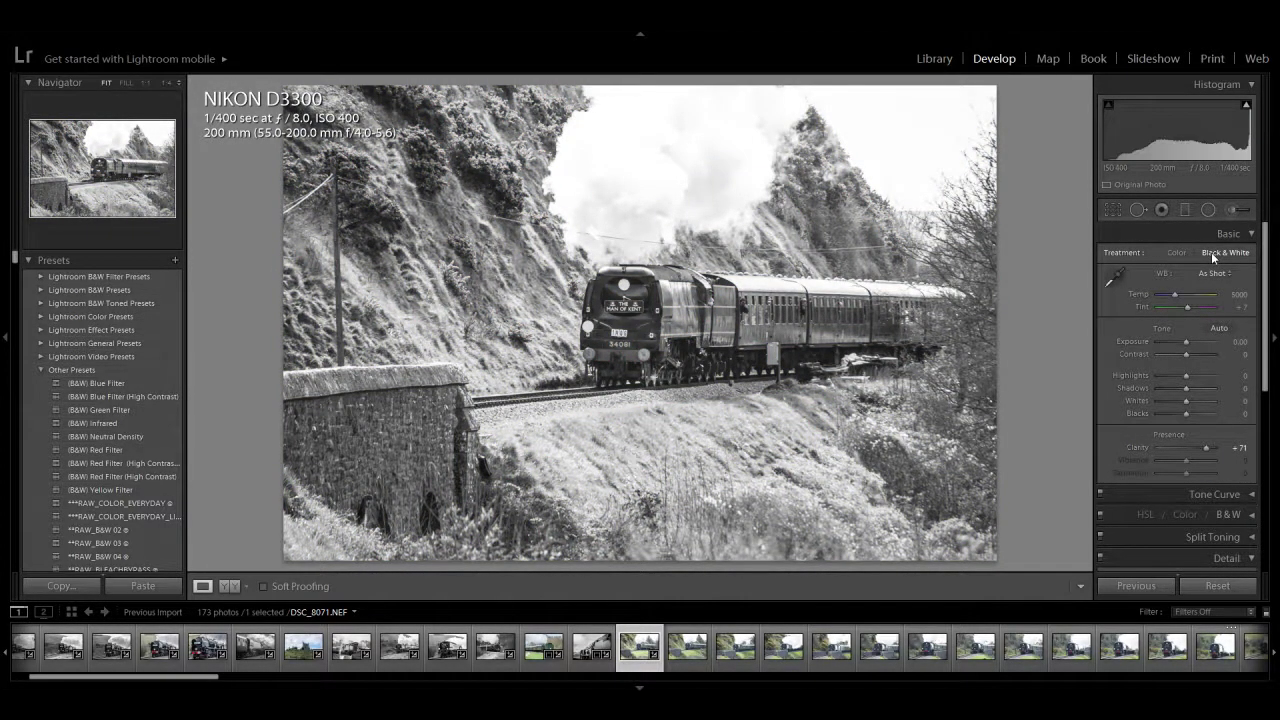
left_click(1177, 253)
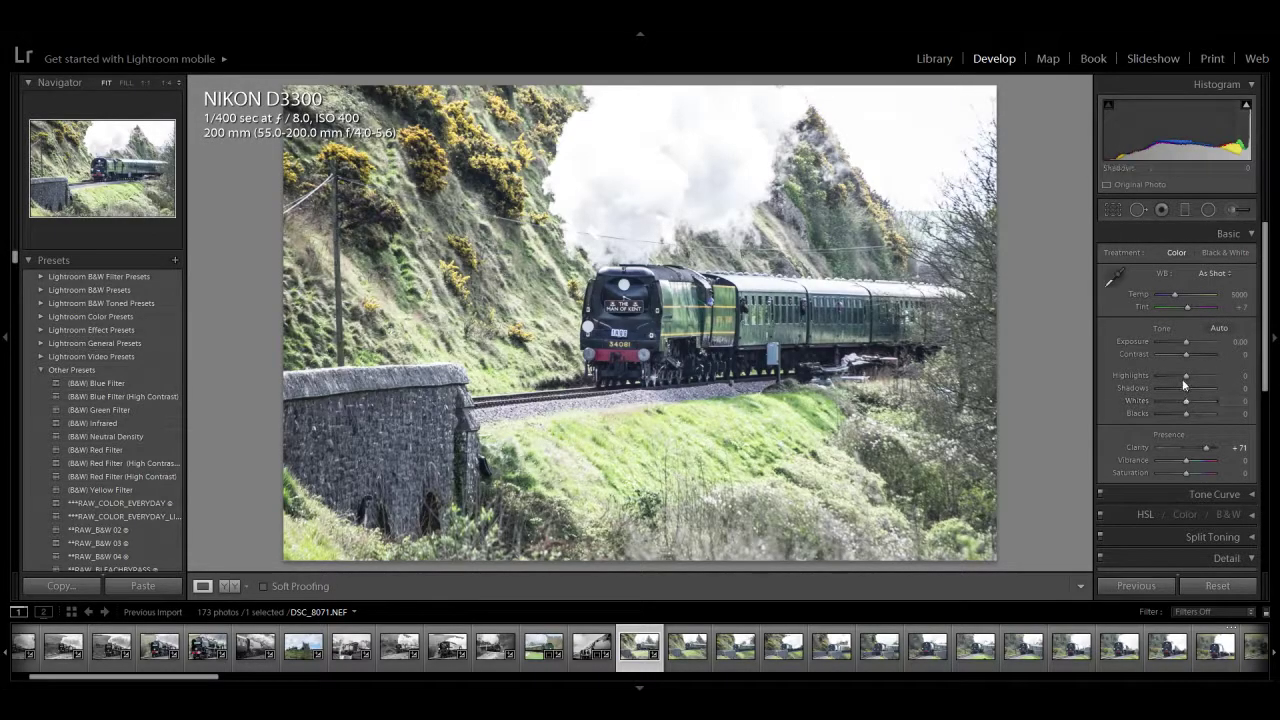
Step: Set Highlights -100, Contrast +24, Shadows -29 and Saturation +12 on DSC_8071
left_click_drag(1184, 381, 1145, 380)
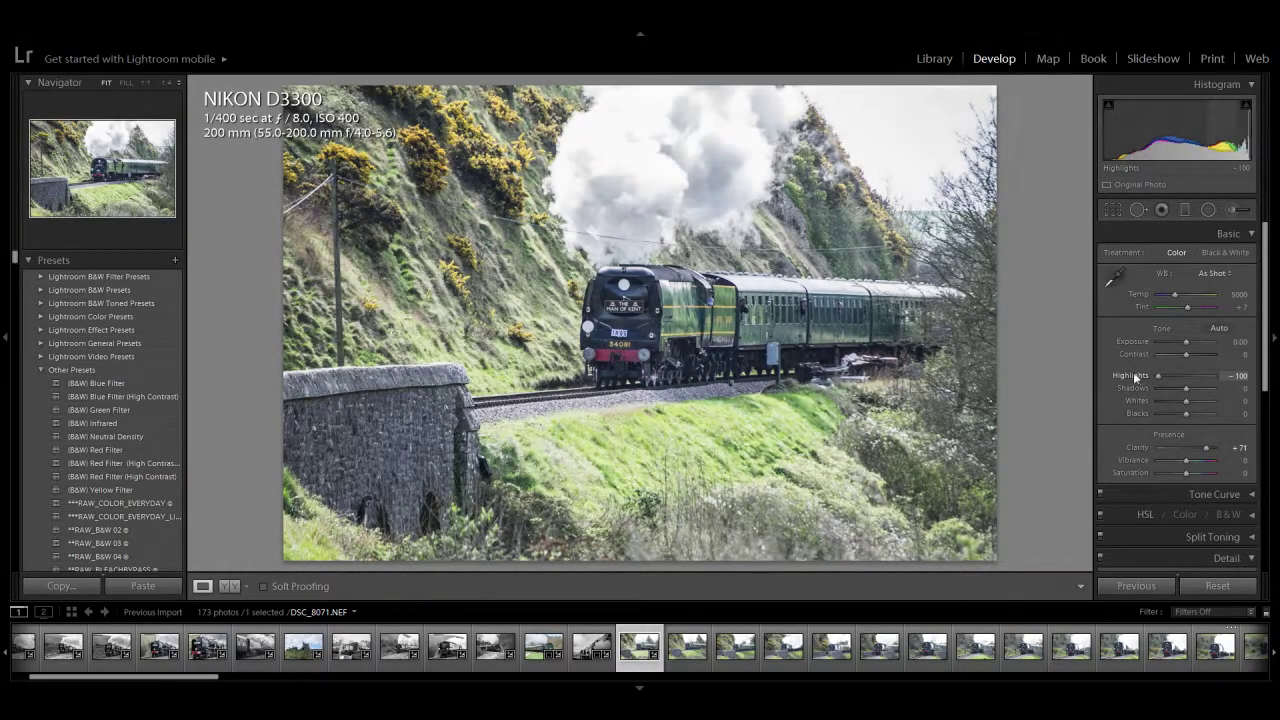
left_click_drag(1186, 356, 1190, 362)
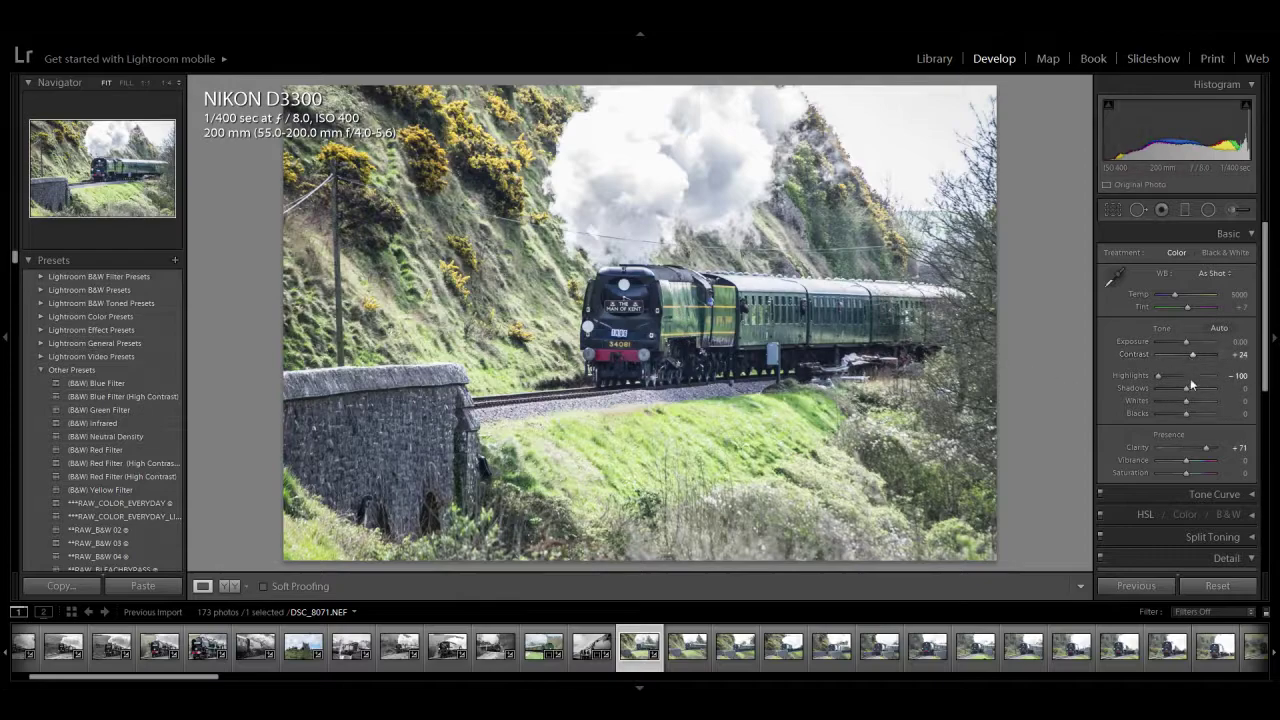
left_click_drag(1182, 390, 1174, 389)
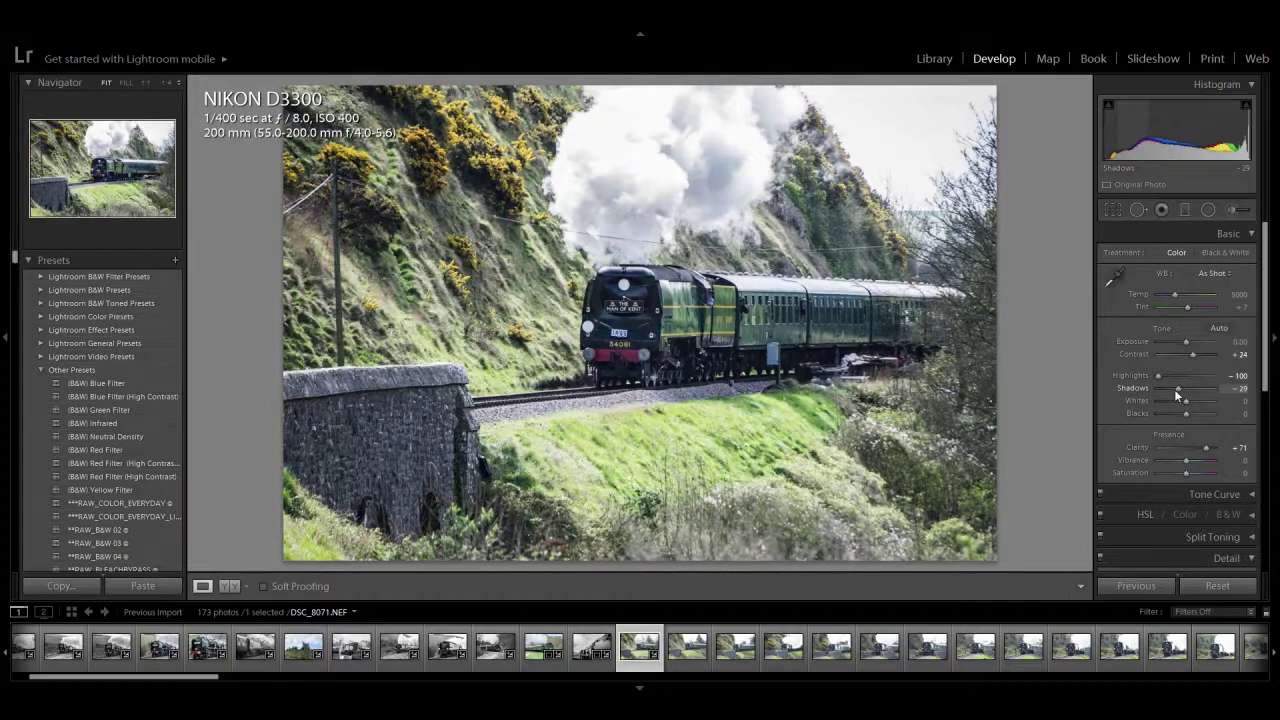
left_click_drag(1190, 473, 1204, 447)
Step: Set the sharpening Amount to 95 on DSC_8071 and move the detail preview to the locomotive's front
left_click(1250, 558)
scroll(1200, 480, "down", 4)
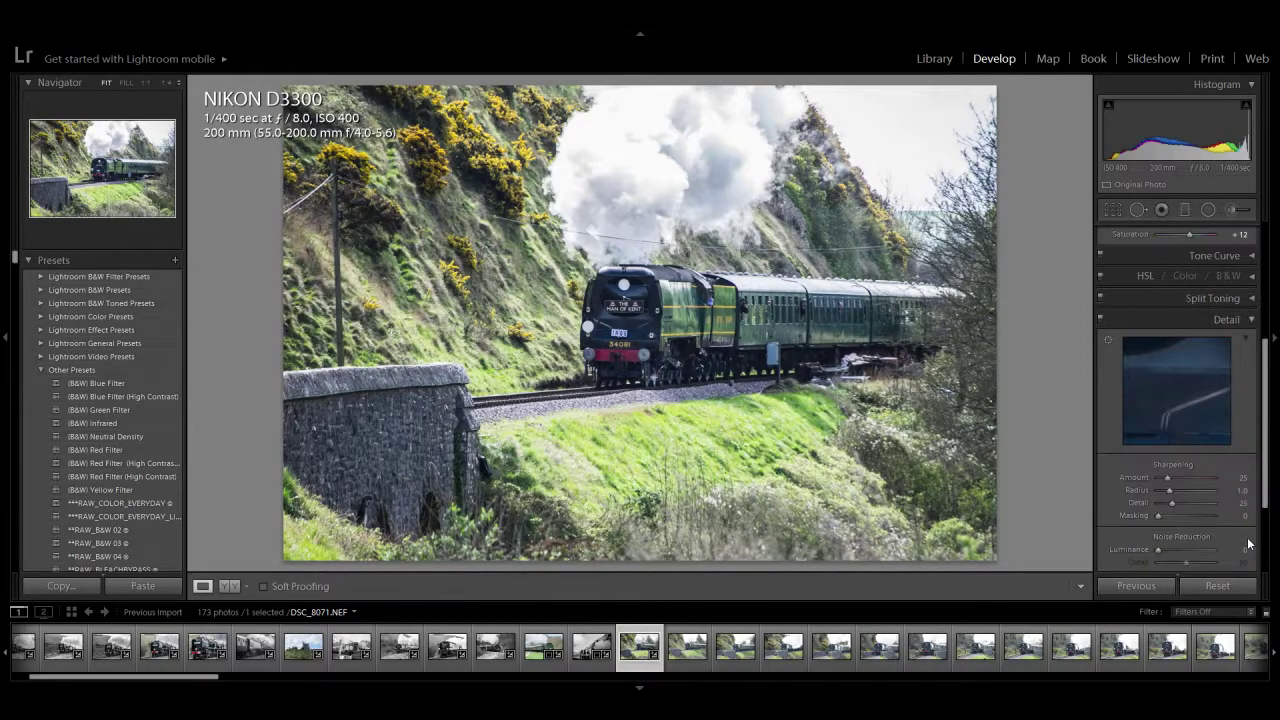
left_click_drag(1190, 484, 1196, 485)
left_click(1159, 399)
left_click(1159, 399)
left_click_drag(1159, 399, 1193, 422)
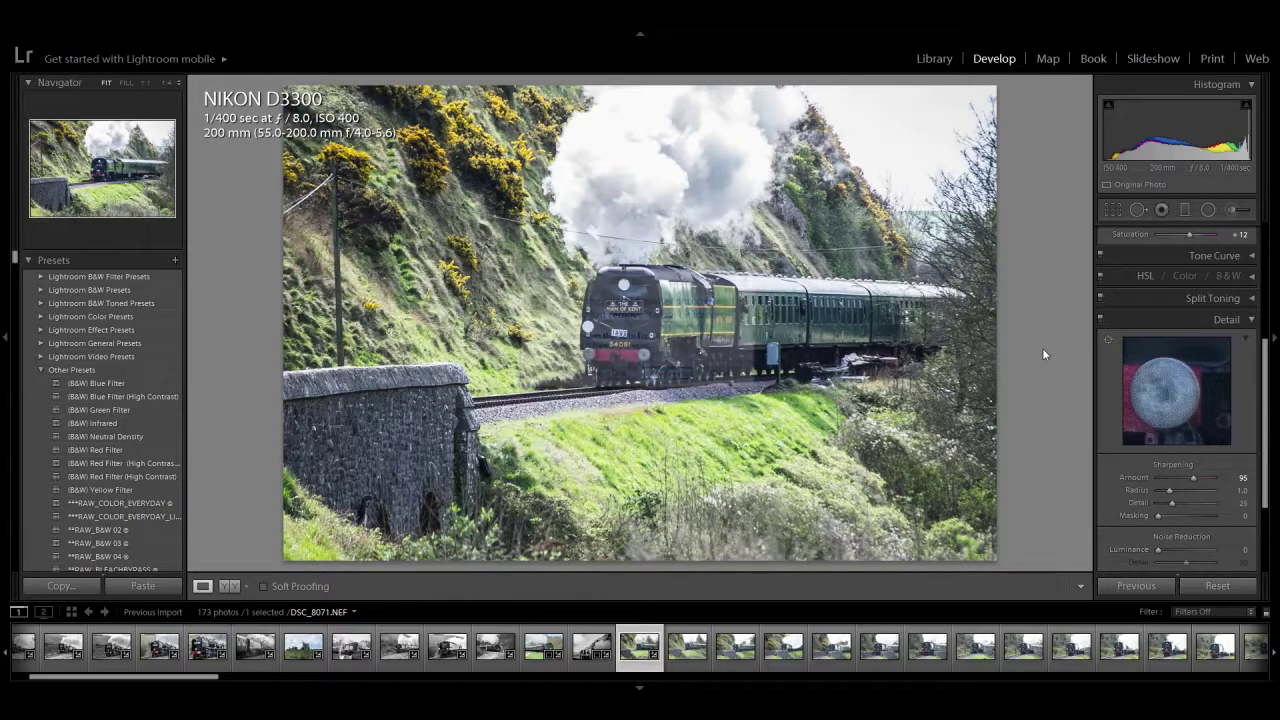
Step: Remove the photos DSC_8071, DSC_8072 and DSC_8073 from the catalog
key("Right")
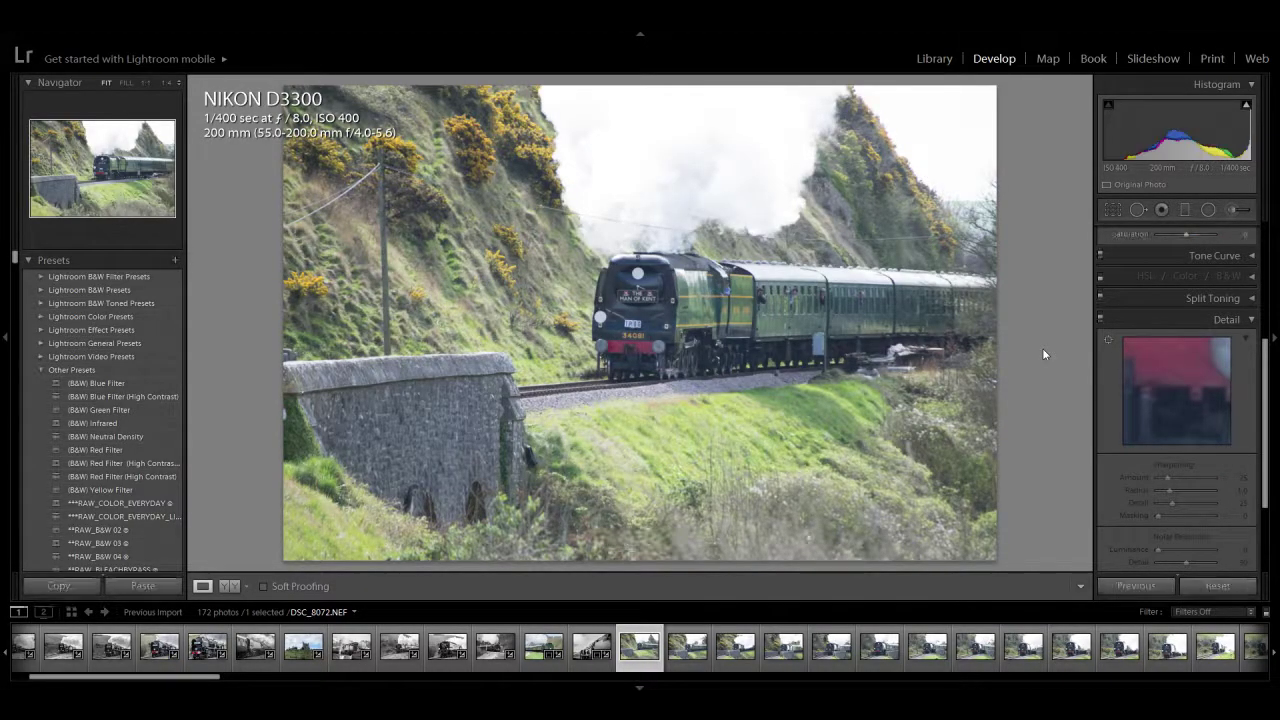
key("Delete")
key("Return")
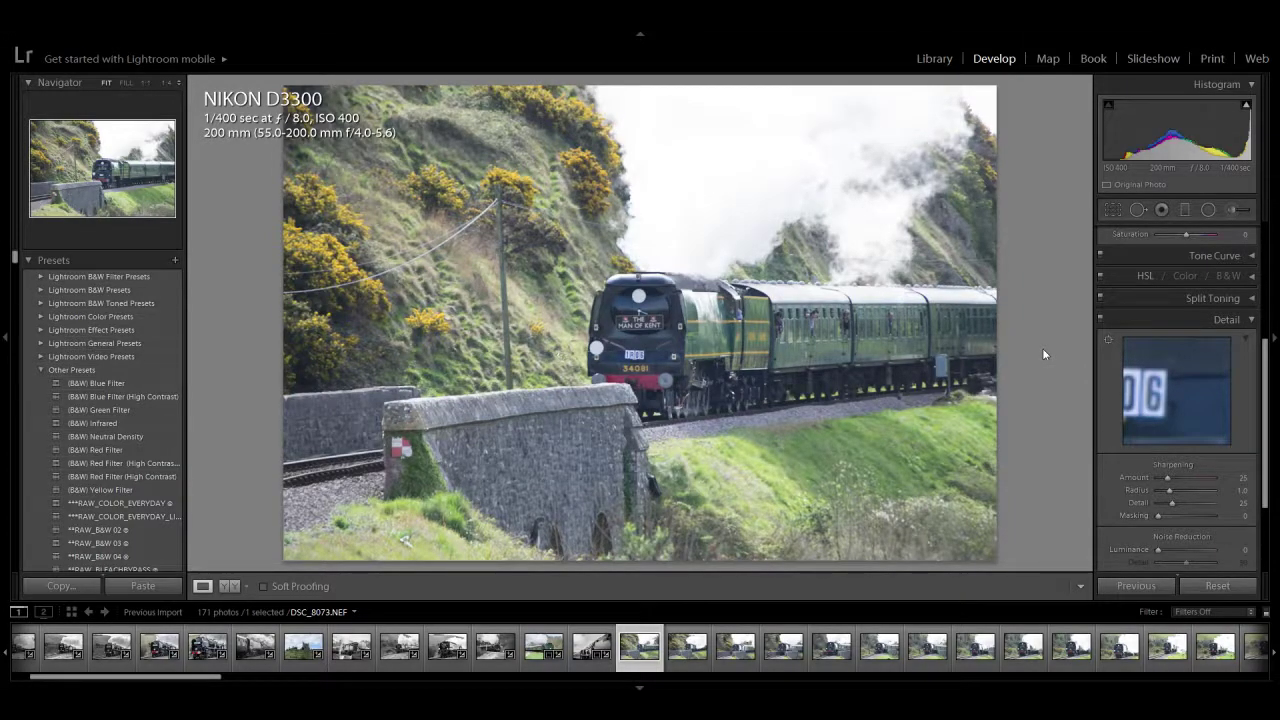
key("Delete")
key("Return")
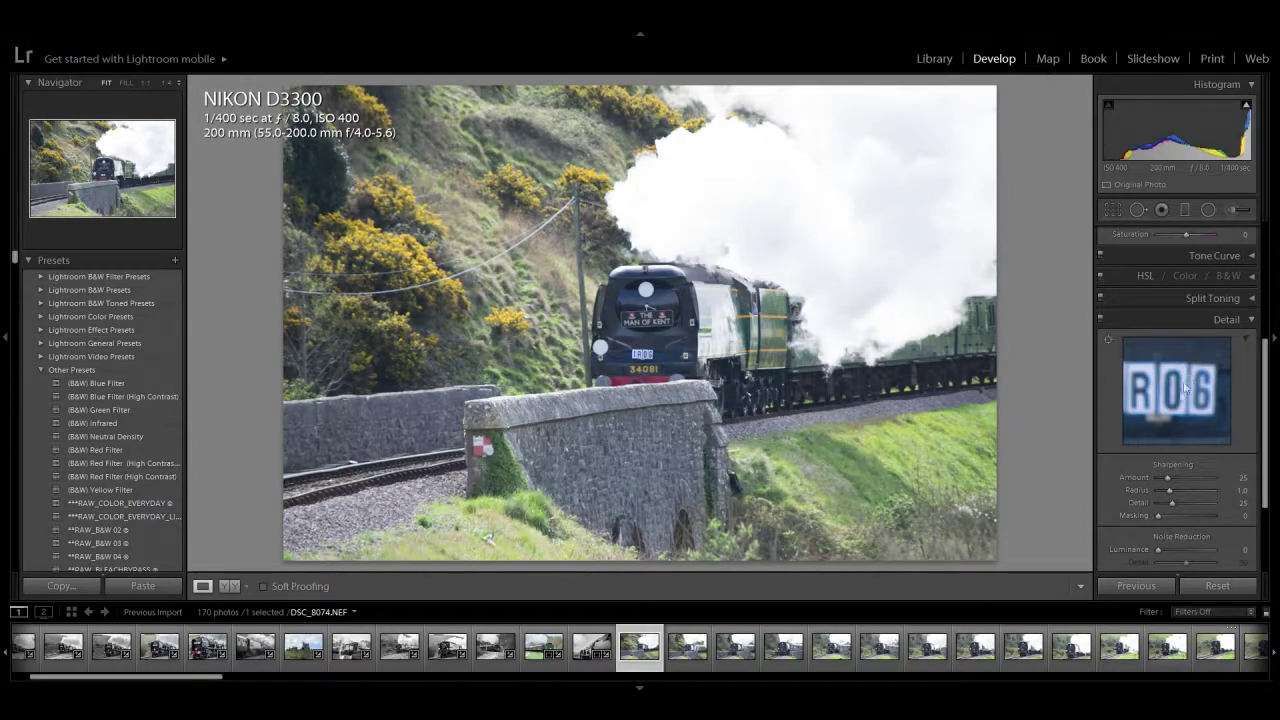
Step: Set the sharpening Amount to 75 on DSC_8074 and return to its basic tone adjustments
left_click_drag(1186, 478, 1192, 478)
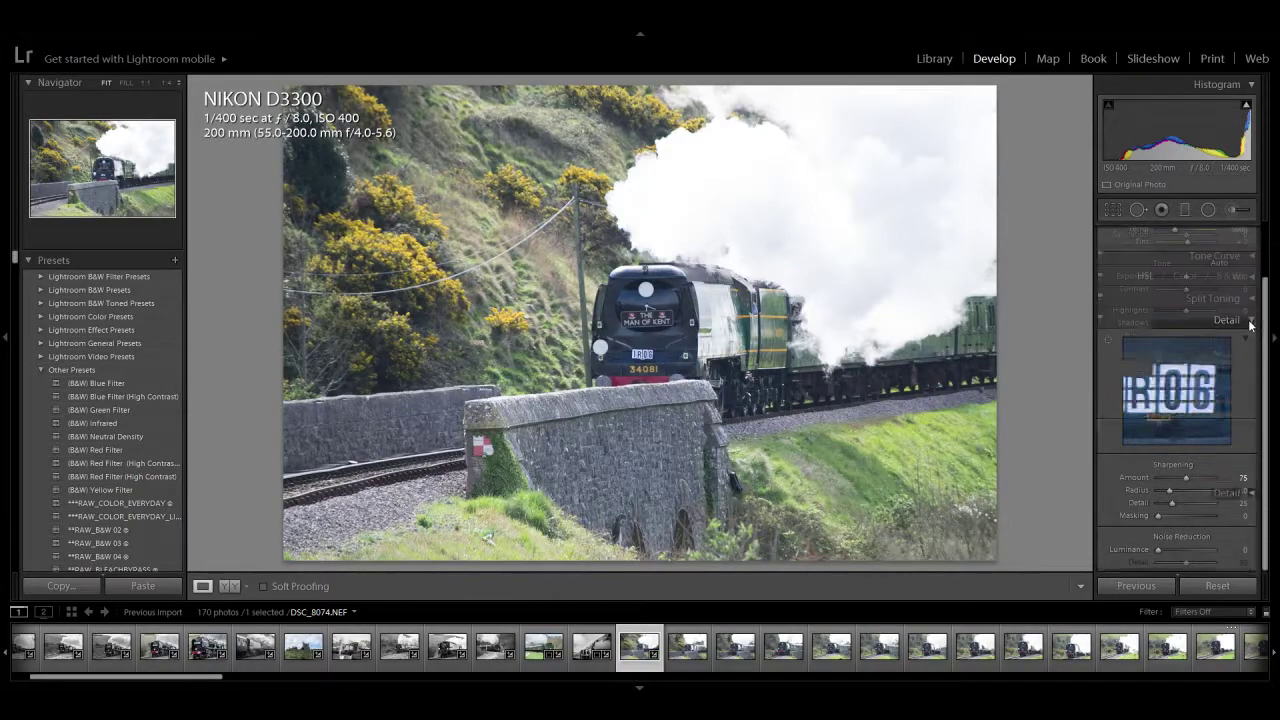
scroll(1181, 311, "up", 1)
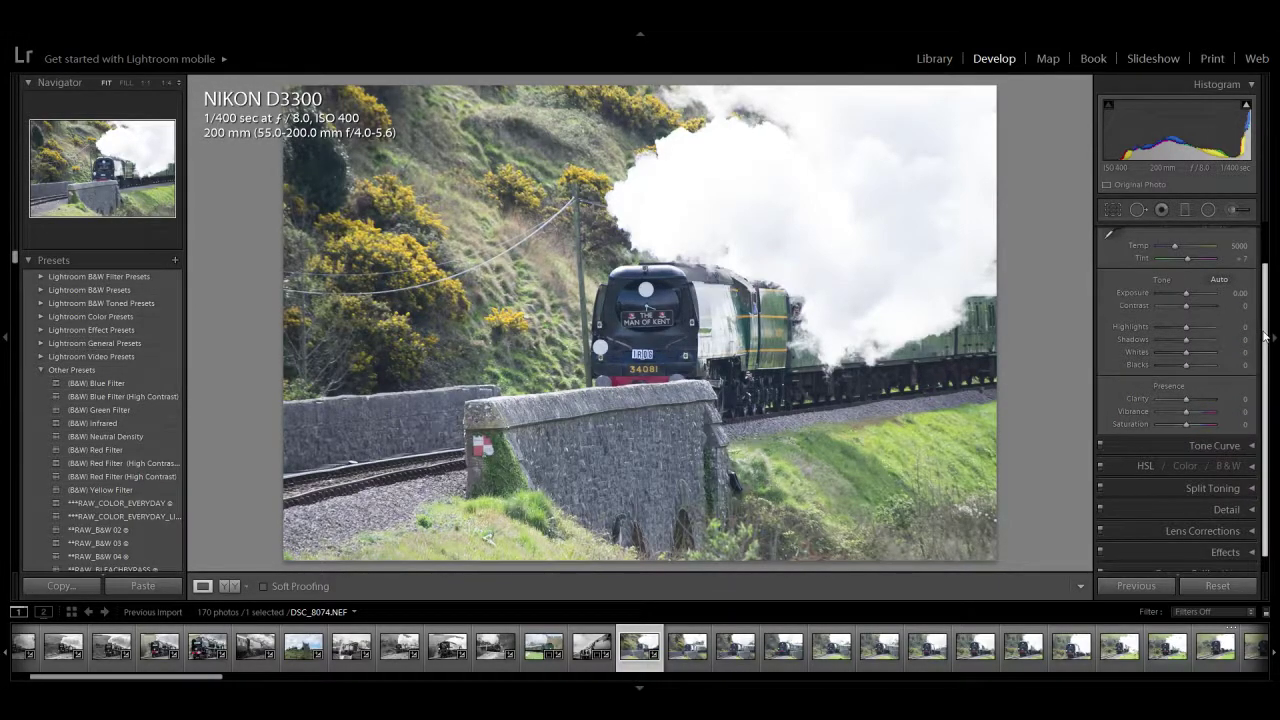
Step: Set Contrast +10, Highlights -40, Whites -10, Blacks -14 and Clarity +17 on DSC_8074
left_click_drag(1186, 306, 1192, 306)
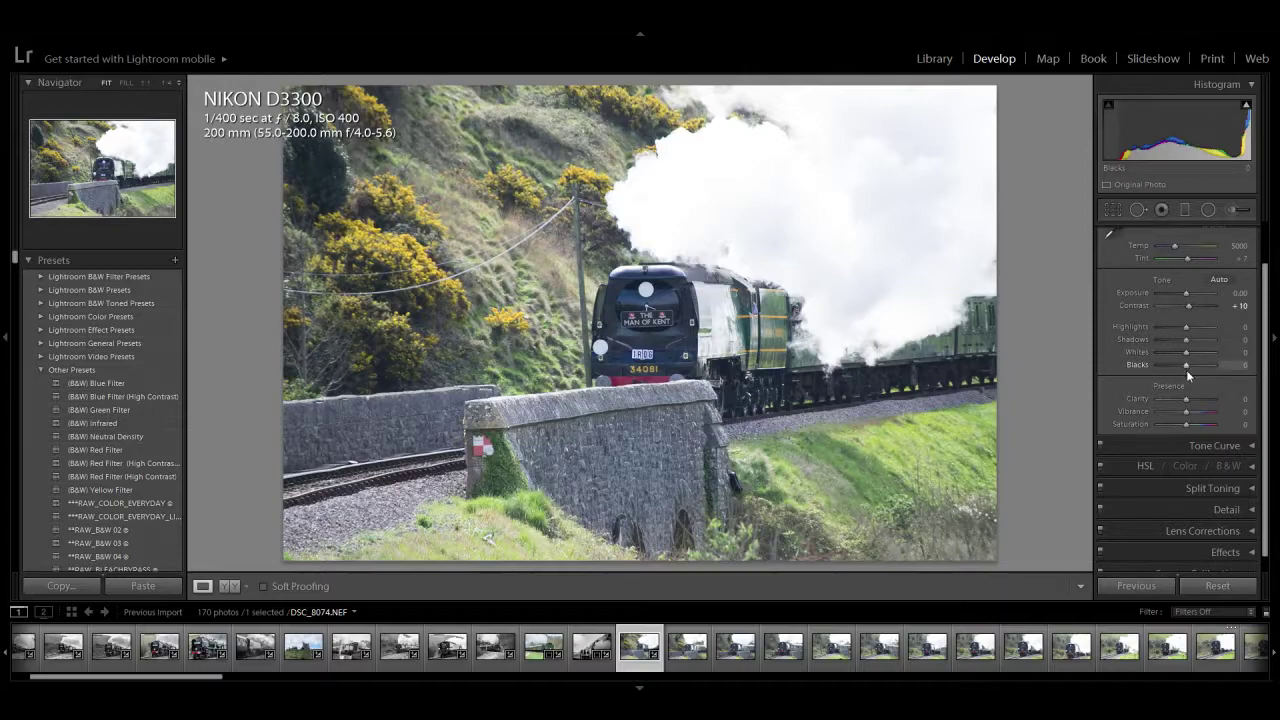
left_click_drag(1187, 400, 1174, 330)
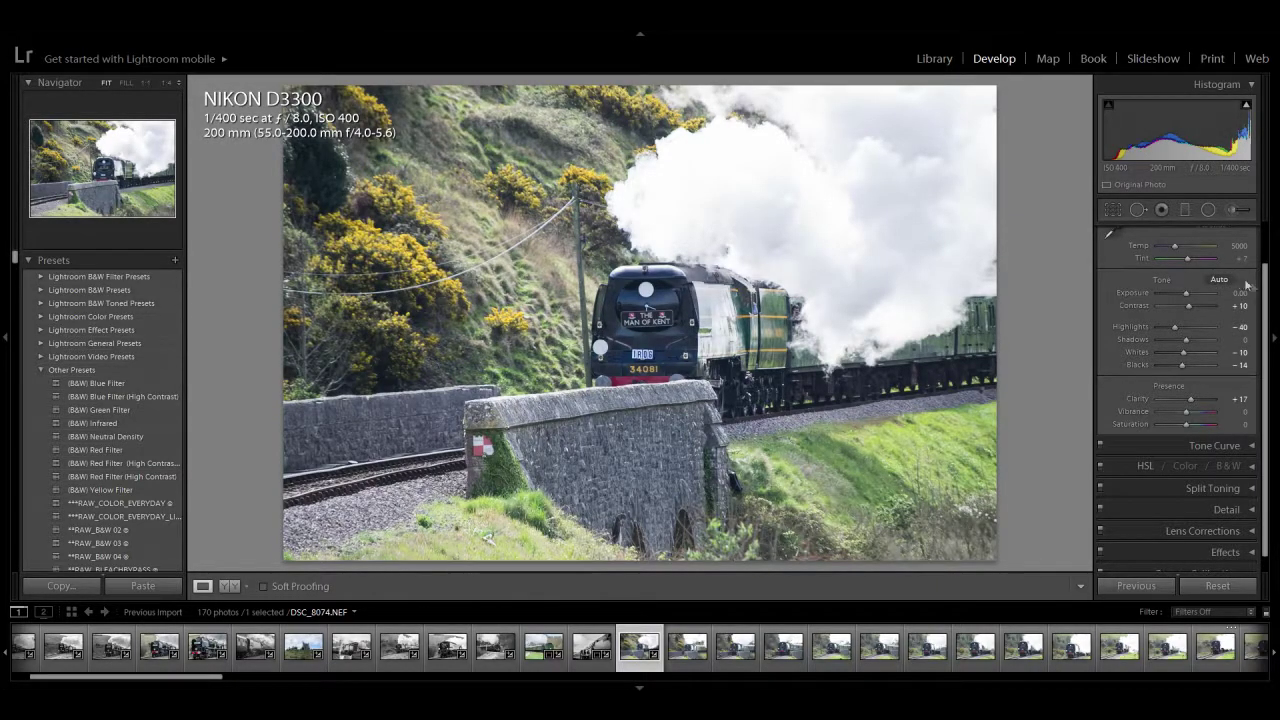
Step: Convert DSC_8074 to black and white, set Shadows -31 and Clarity +50, and check its sharpening settings
scroll(1257, 286, "up", 2)
left_click(1228, 253)
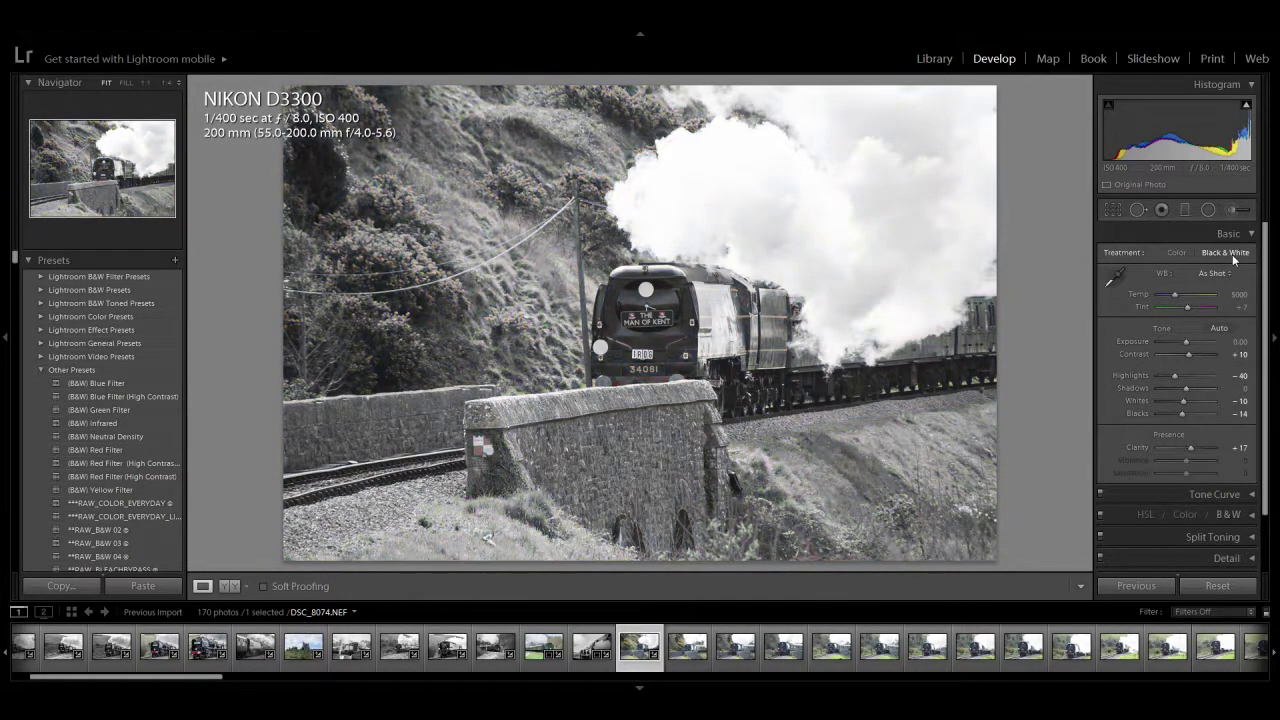
left_click_drag(1186, 387, 1176, 392)
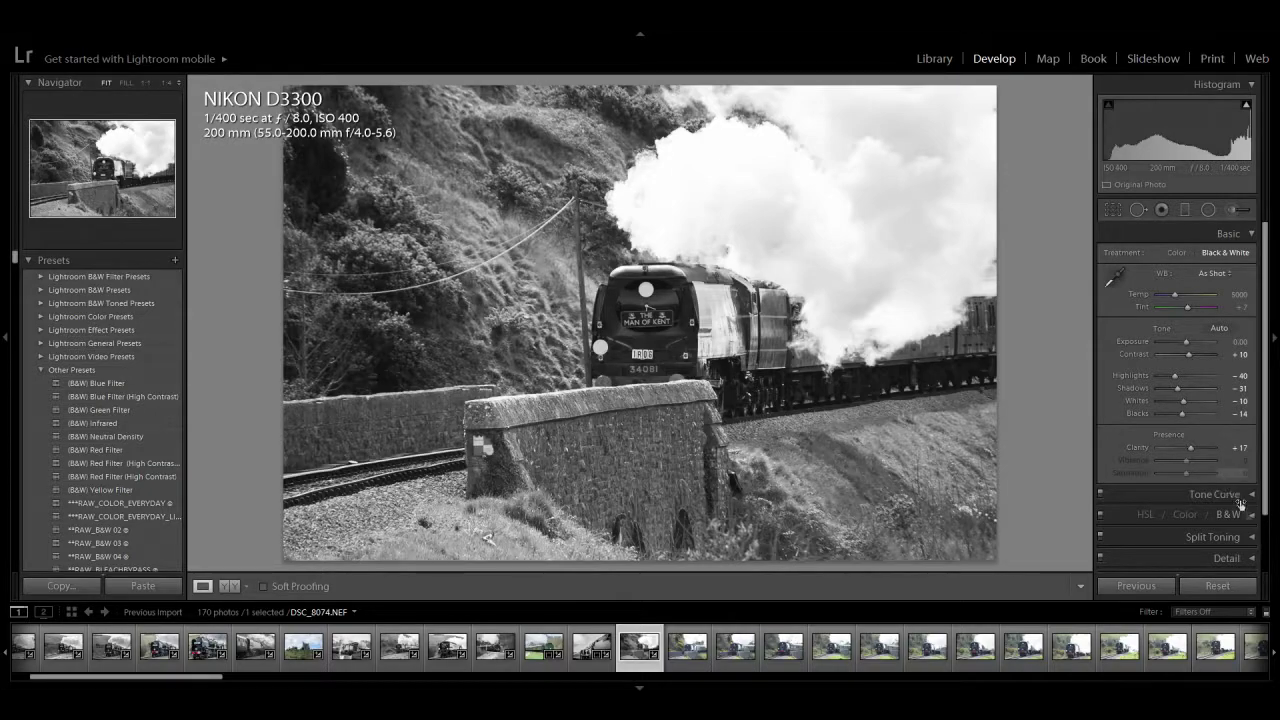
scroll(1214, 455, "down", 1)
left_click_drag(1191, 412, 1200, 415)
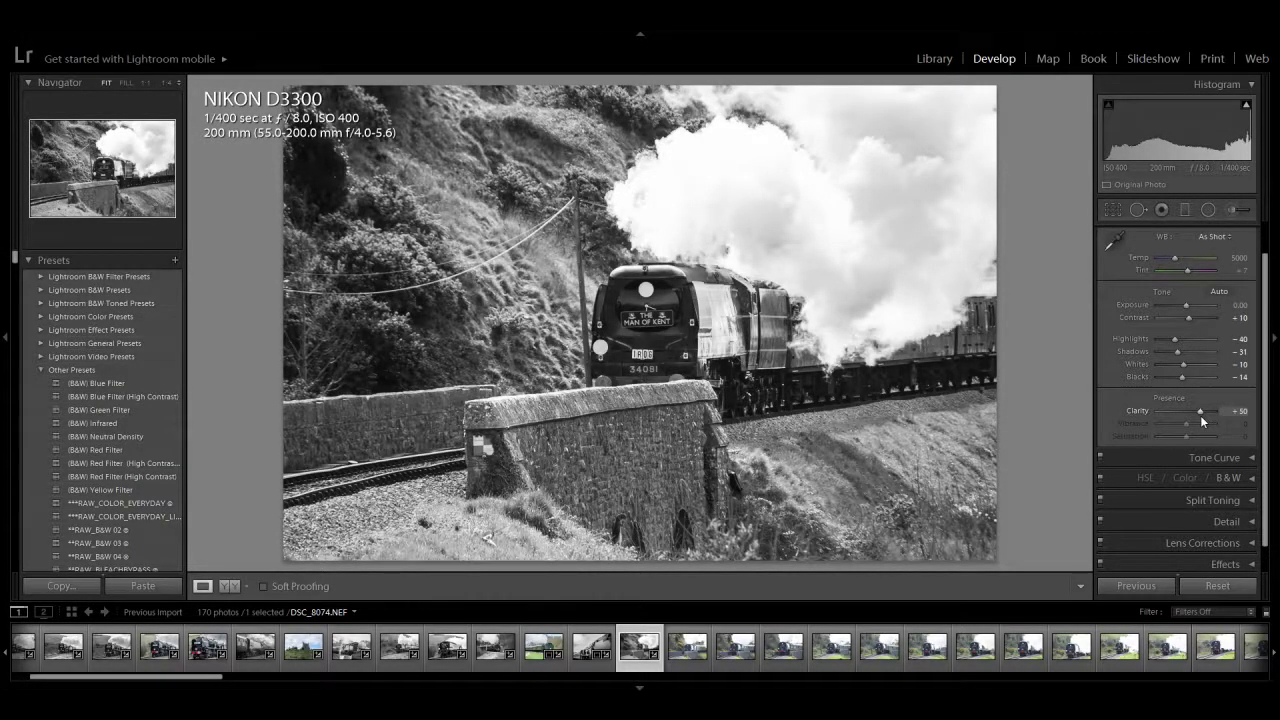
scroll(1202, 422, "down", 1)
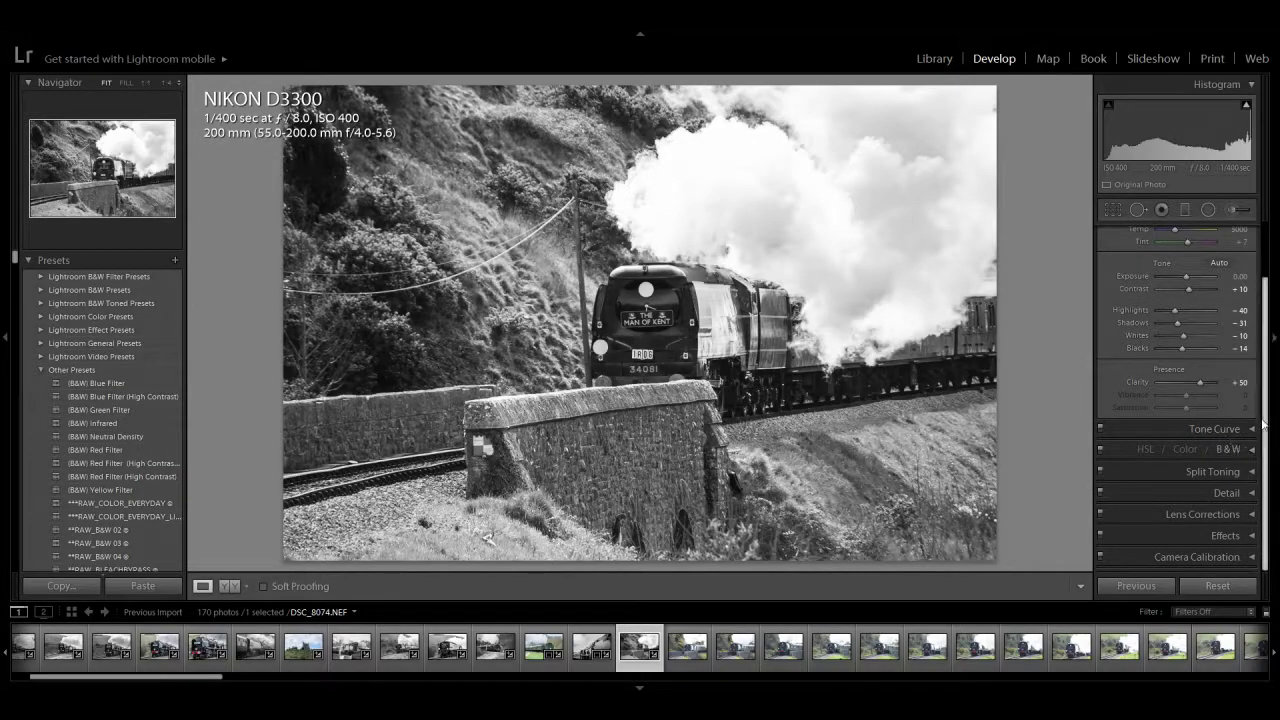
left_click(1226, 492)
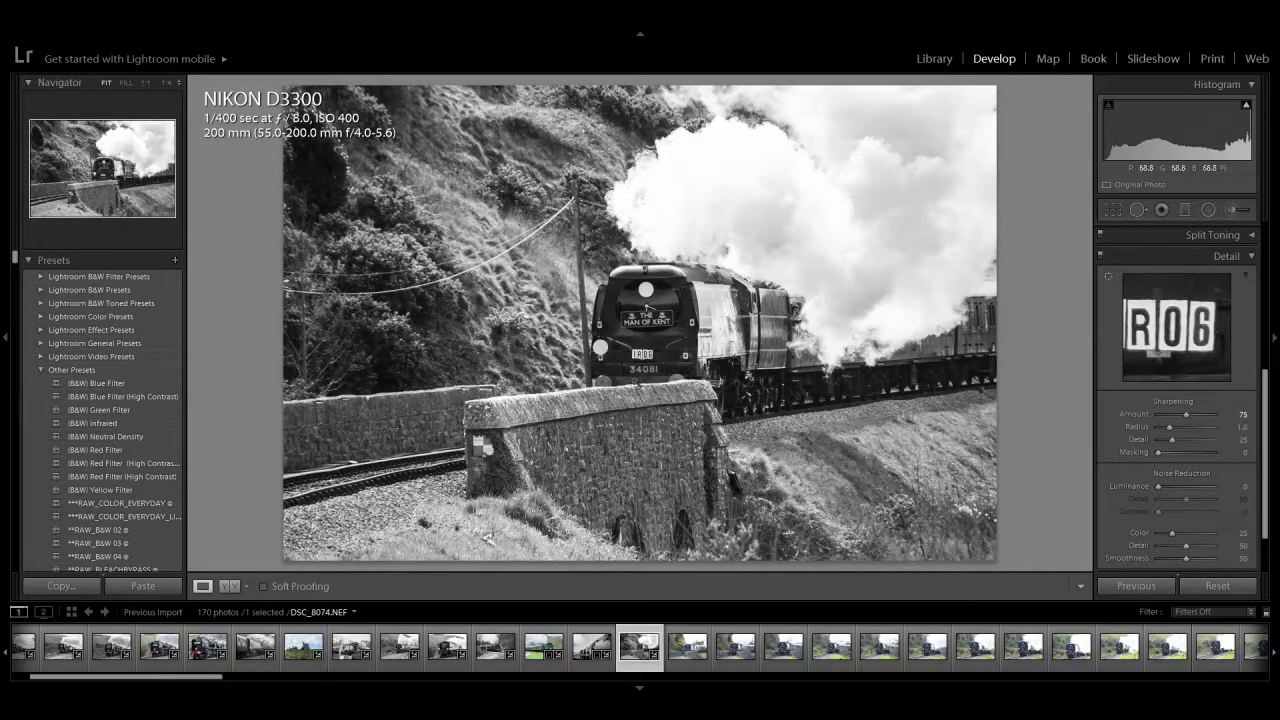
Step: Remove the photos DSC_8075 and DSC_8076 from the catalog
left_click(687, 647)
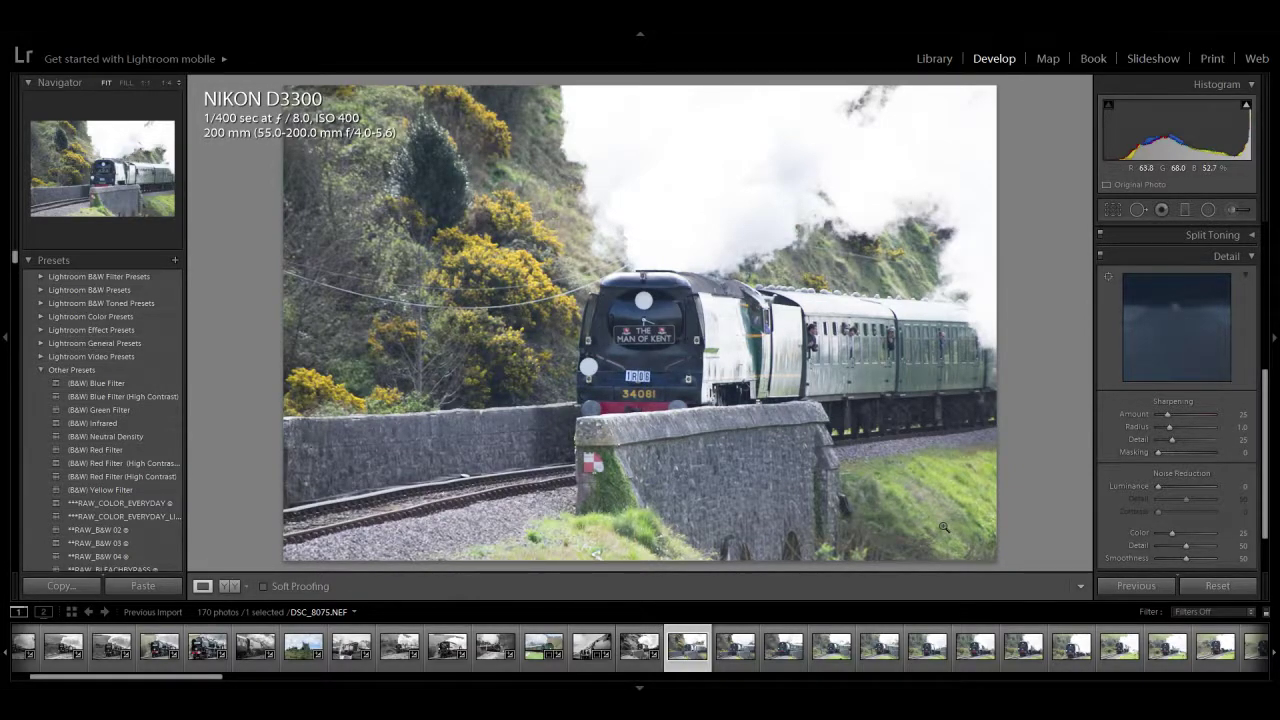
key("Delete")
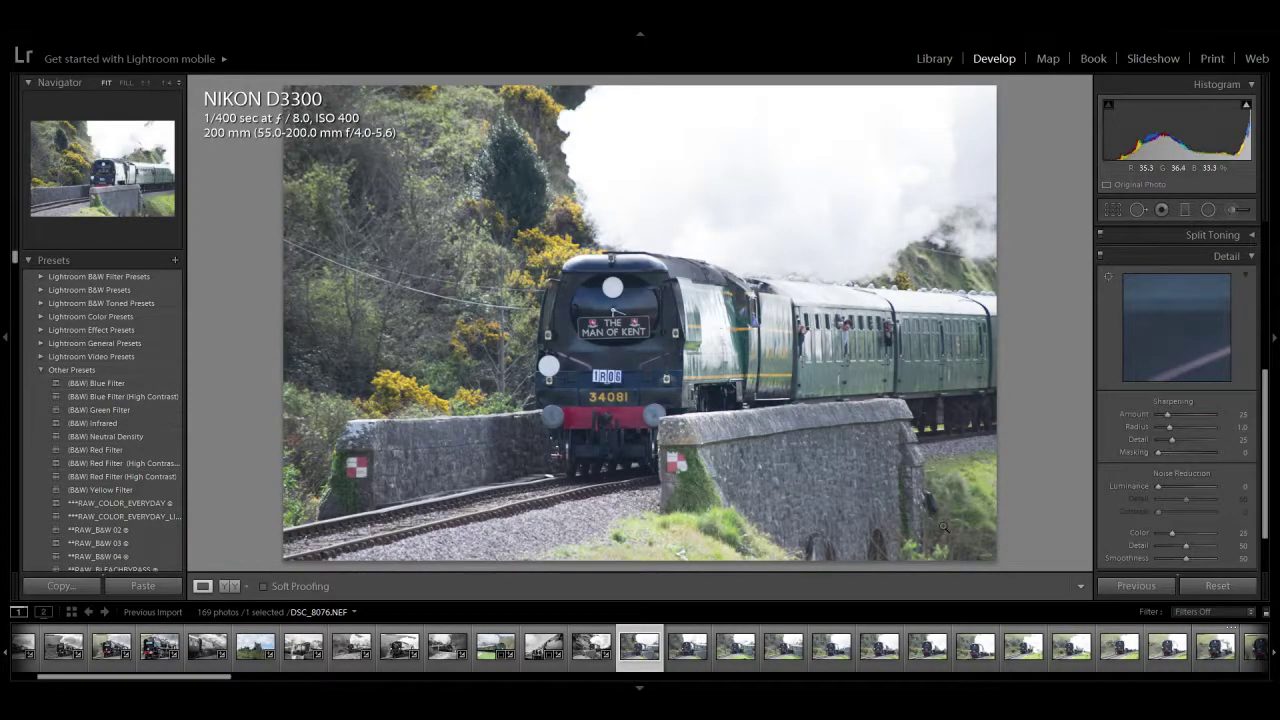
key("Right")
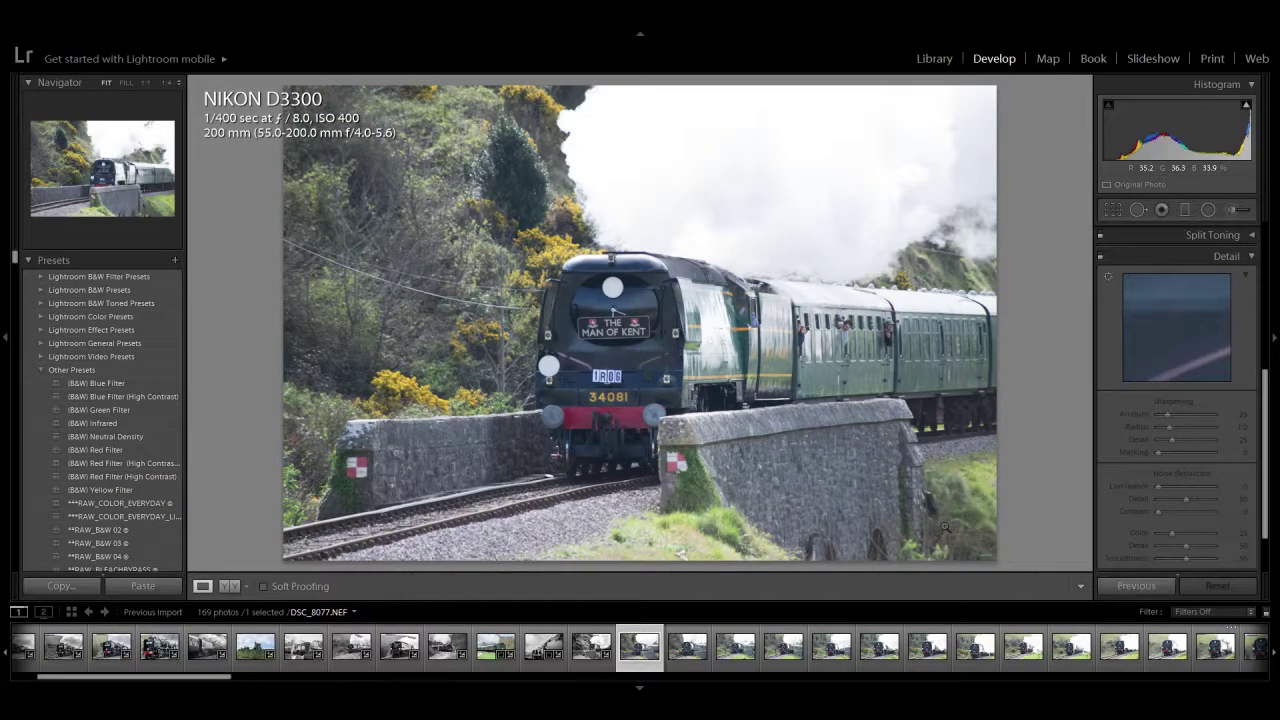
key("Delete")
key("Return")
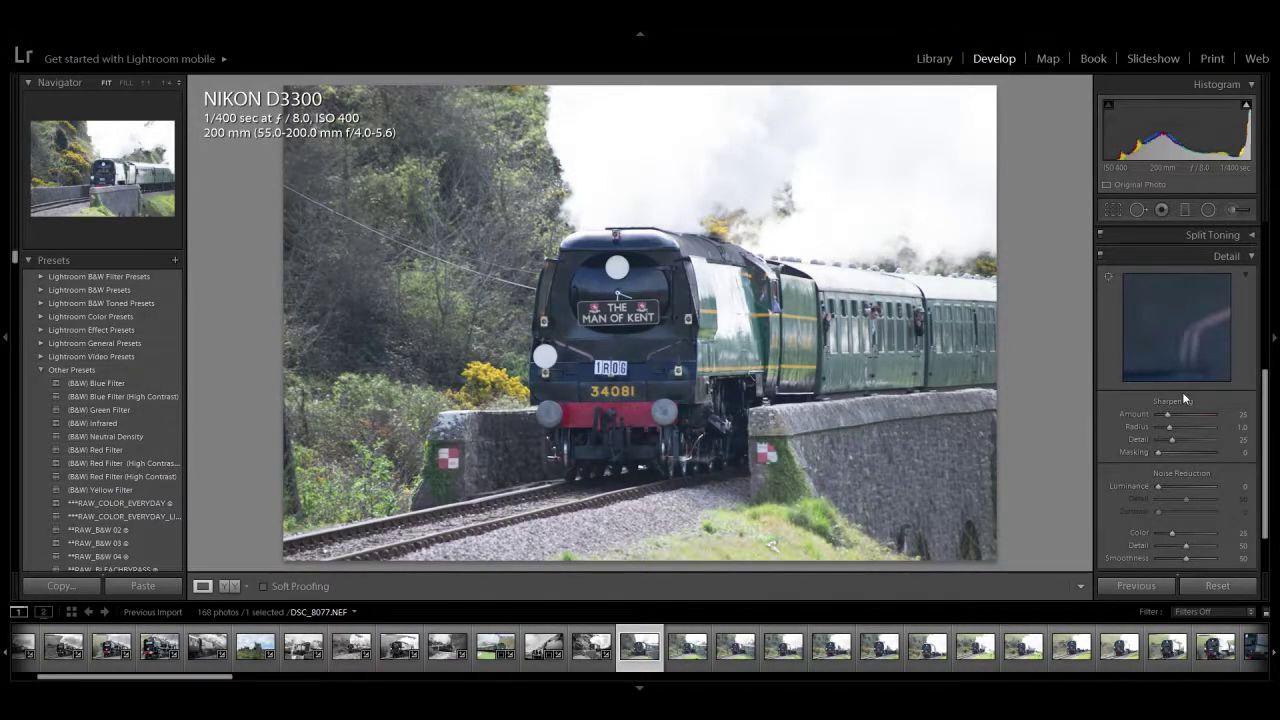
Step: Set the sharpening Amount to 82 and Clarity to +43 on DSC_8077
left_click_drag(1168, 414, 1190, 427)
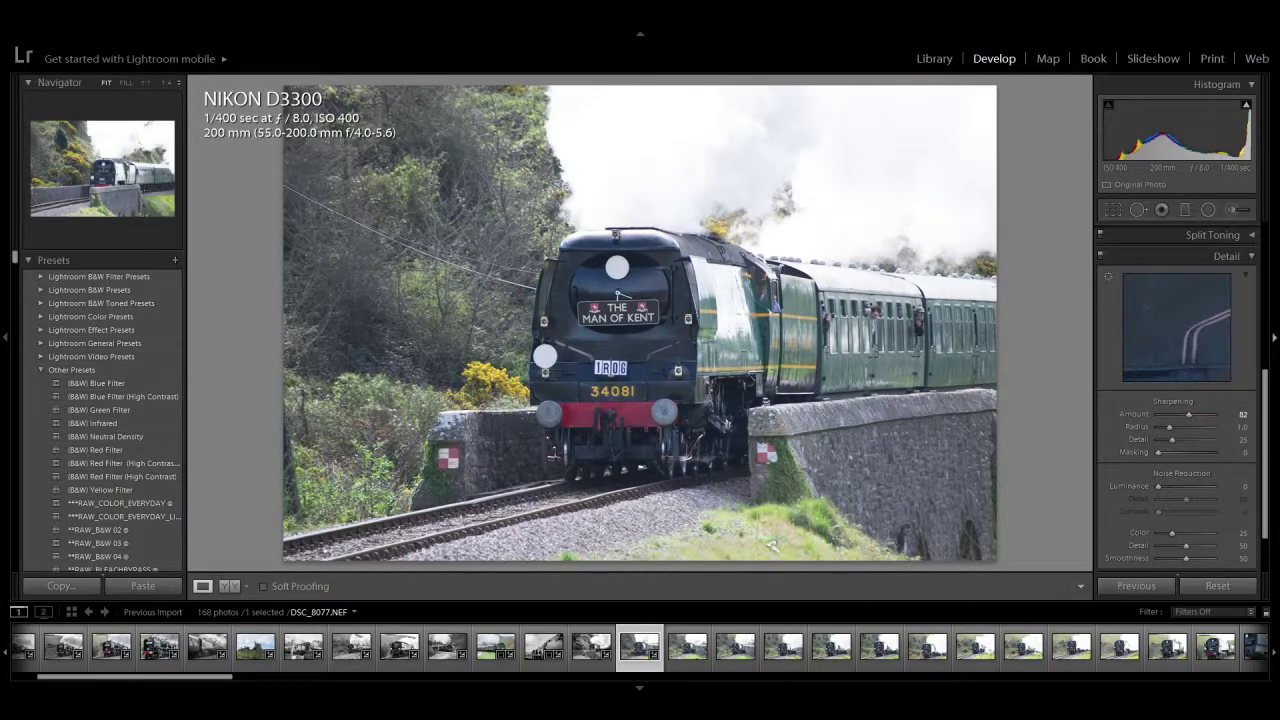
scroll(1268, 437, "up", 5)
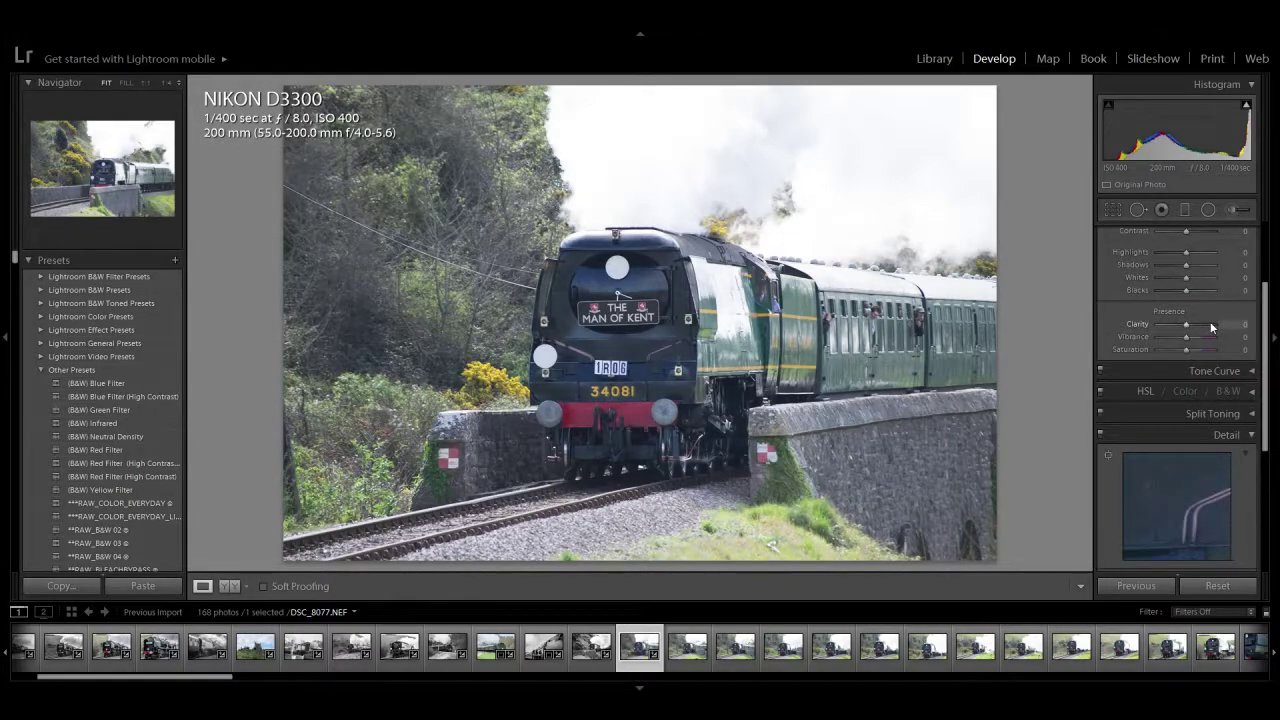
left_click_drag(1185, 325, 1201, 329)
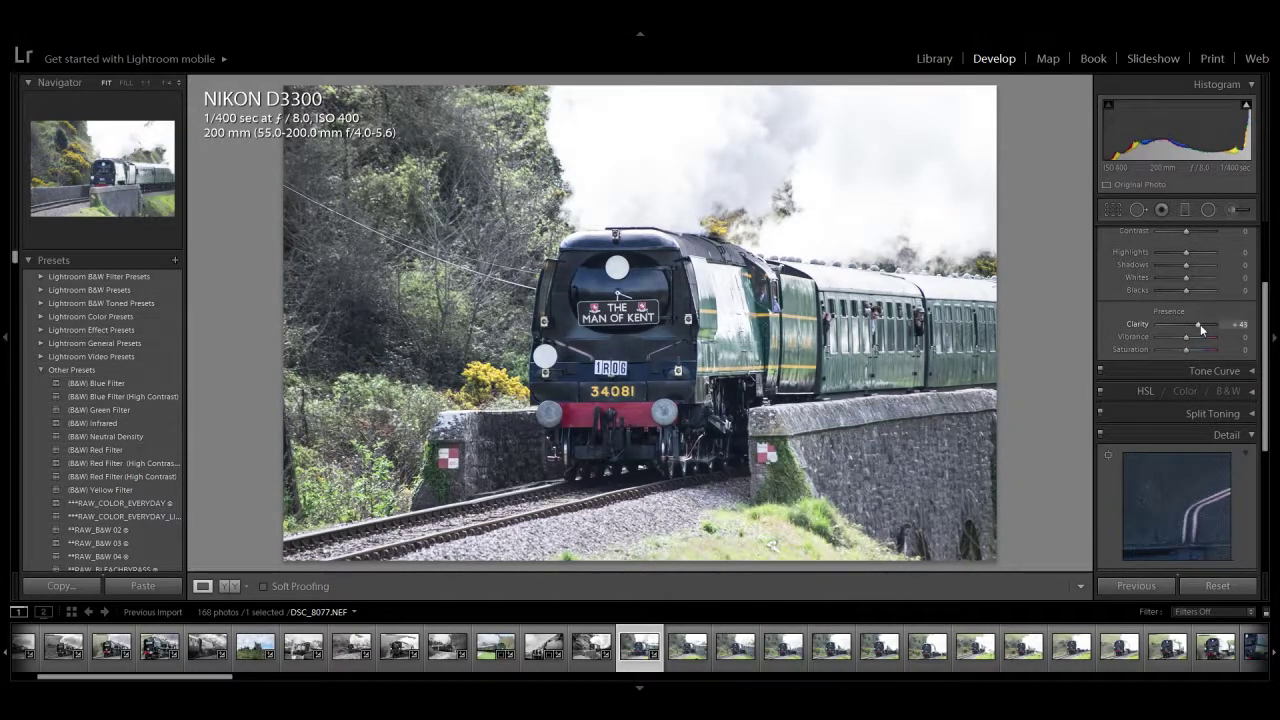
left_click_drag(1201, 329, 1201, 330)
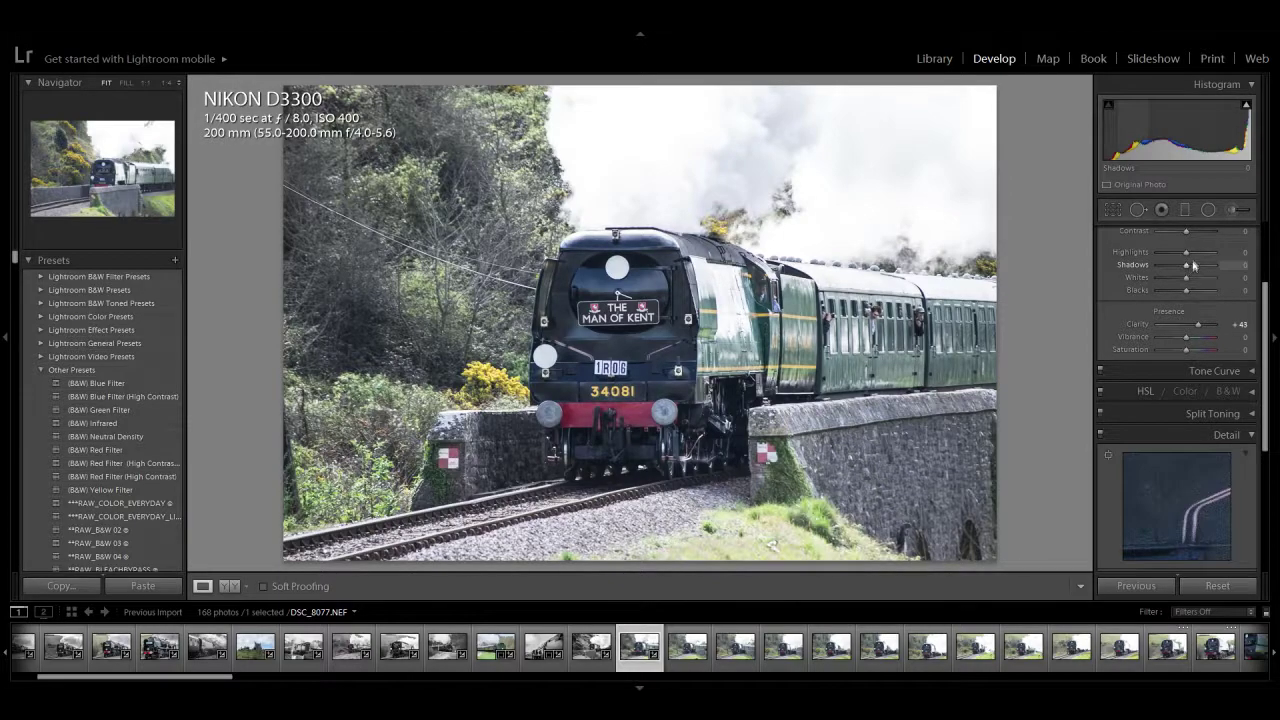
Step: Set Highlights -100, Shadows -38, Whites -79, Blacks -12, Contrast +19 and Exposure +0.48 on DSC_8077
mouse_move(1187, 253)
left_mouse_down()
mouse_move(1152, 262)
mouse_move(1172, 266)
left_mouse_up()
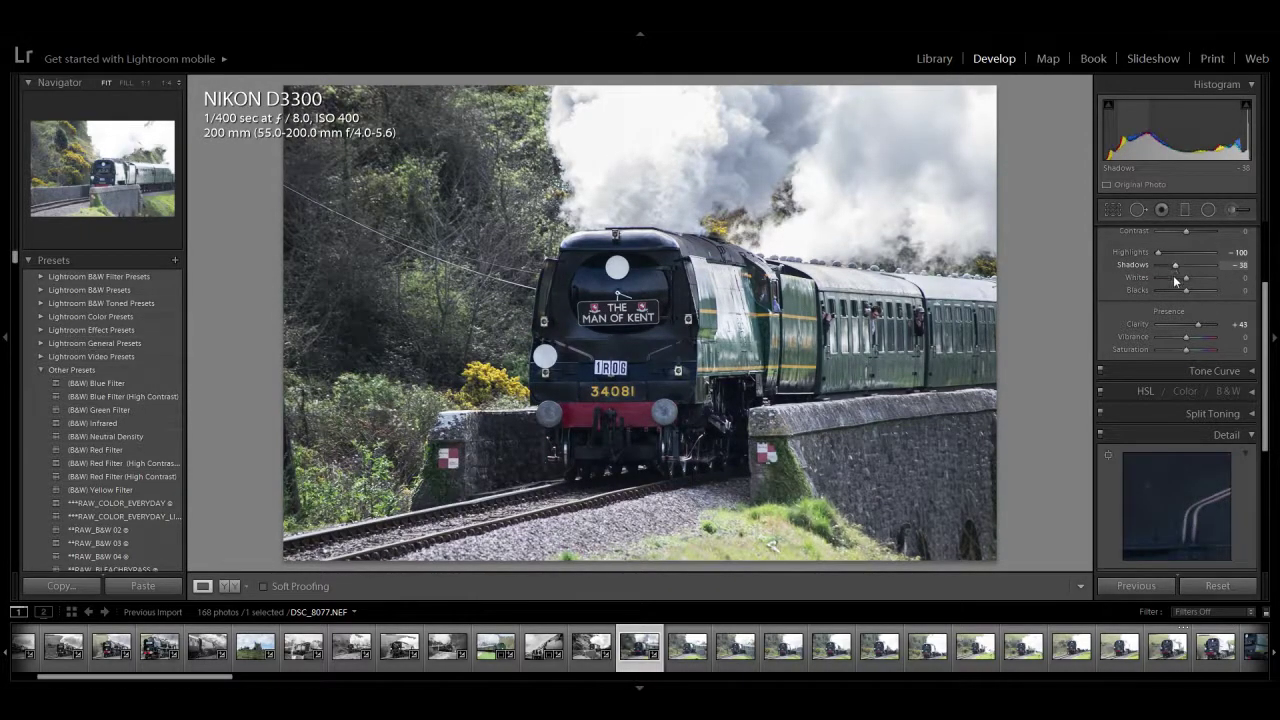
mouse_move(1183, 282)
left_mouse_down()
mouse_move(1157, 277)
mouse_move(1184, 290)
mouse_move(1180, 312)
mouse_move(1189, 296)
left_mouse_up()
scroll(1259, 318, "up", 3)
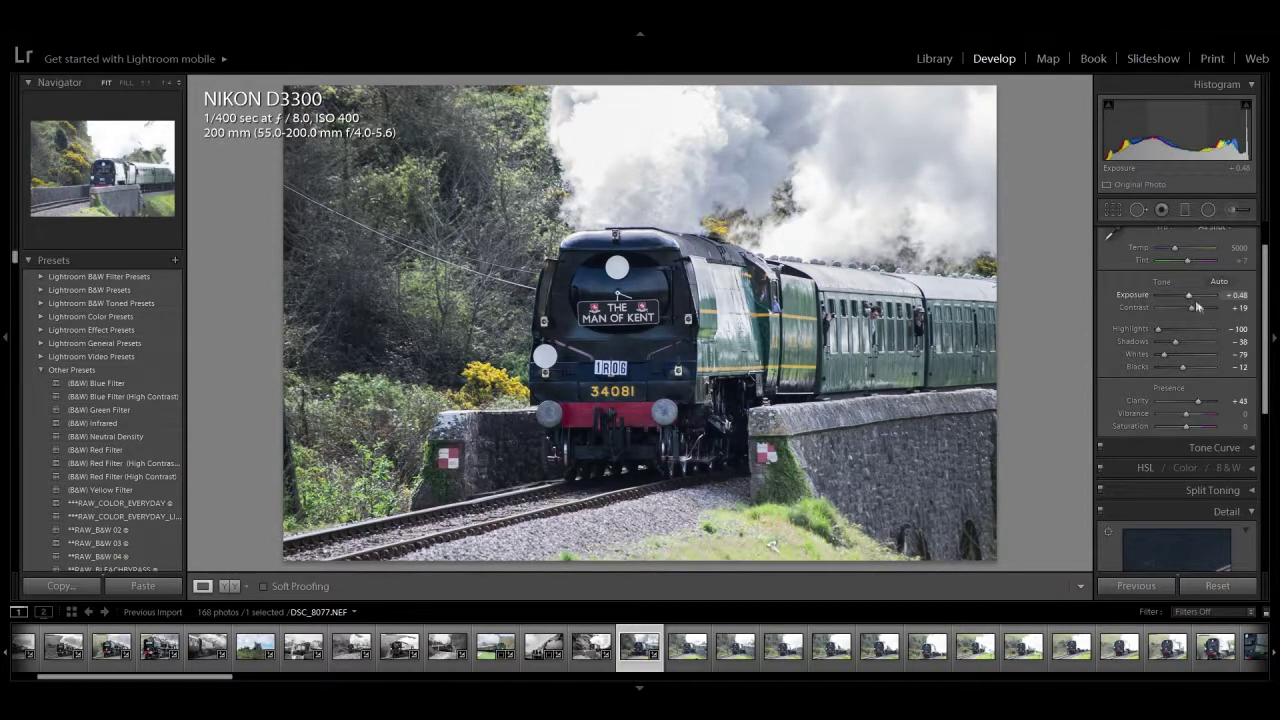
Step: Review the detail settings of DSC_8077 and convert the photo to black and white
left_click_drag(1264, 345, 1259, 503)
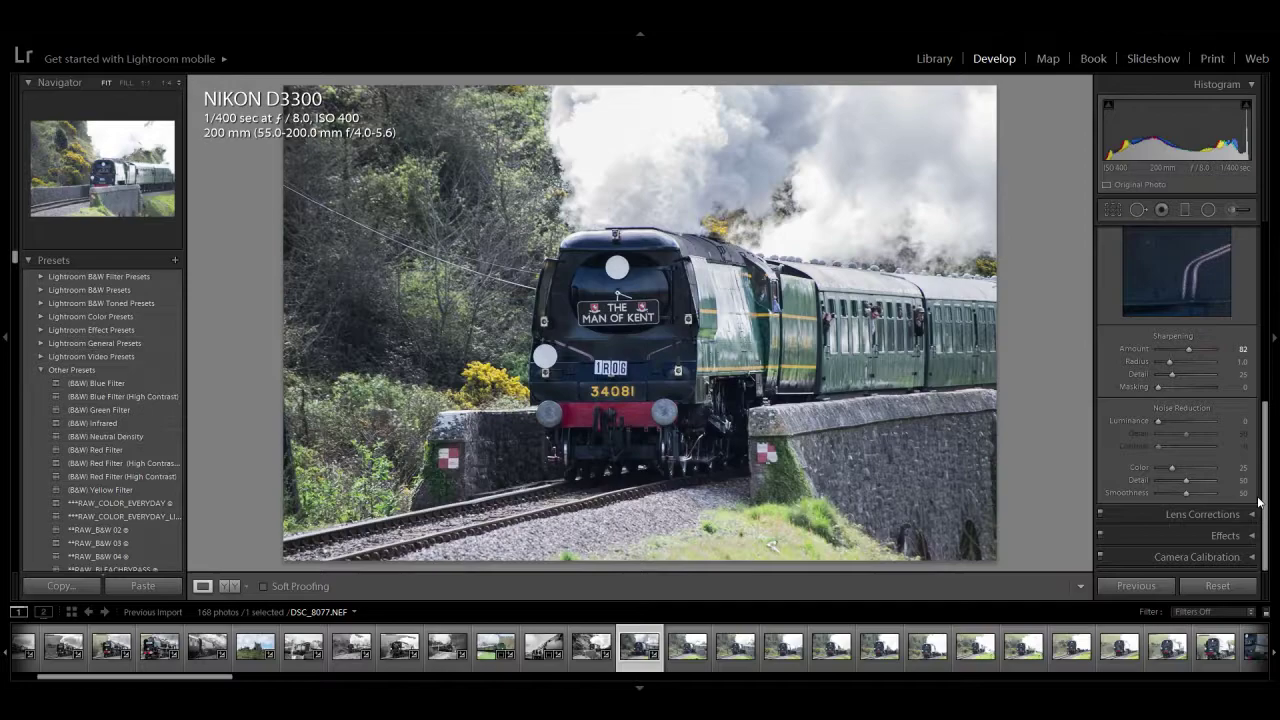
left_click(1272, 422)
left_click(1271, 397)
scroll(1255, 321, "up", 5)
scroll(1255, 321, "up", 1)
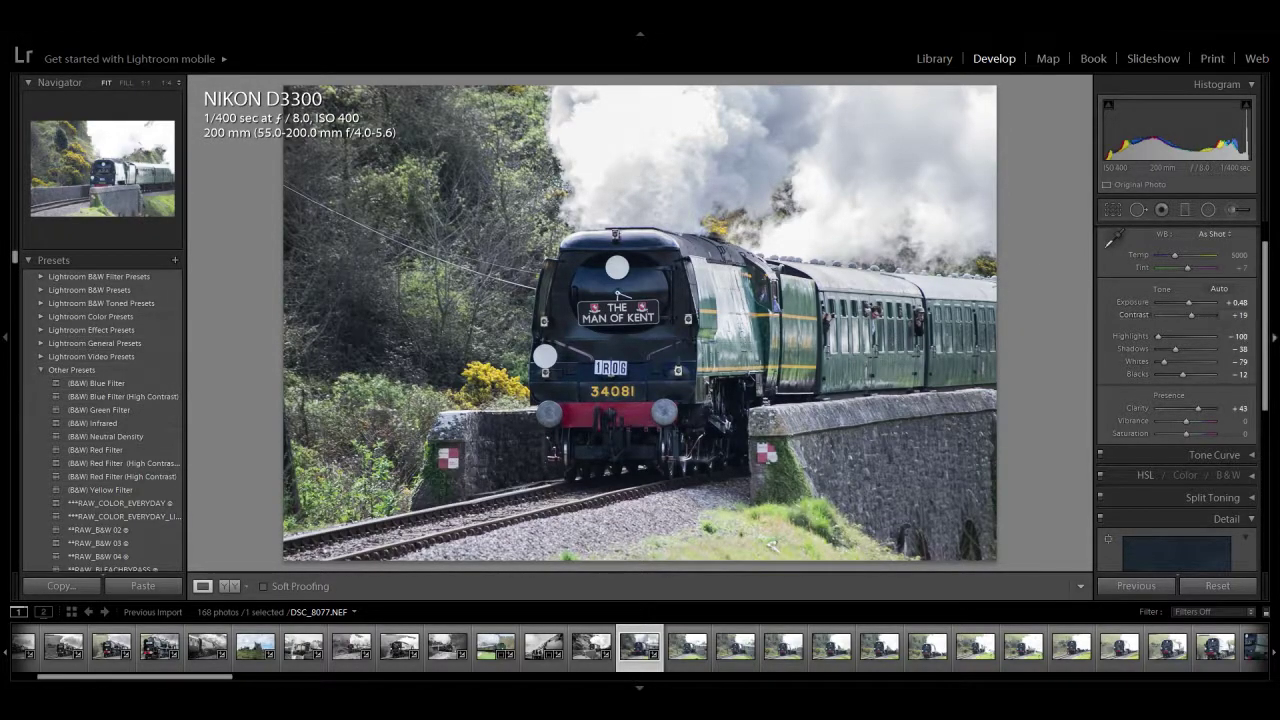
scroll(1226, 252, "up", 1)
left_click(1210, 255)
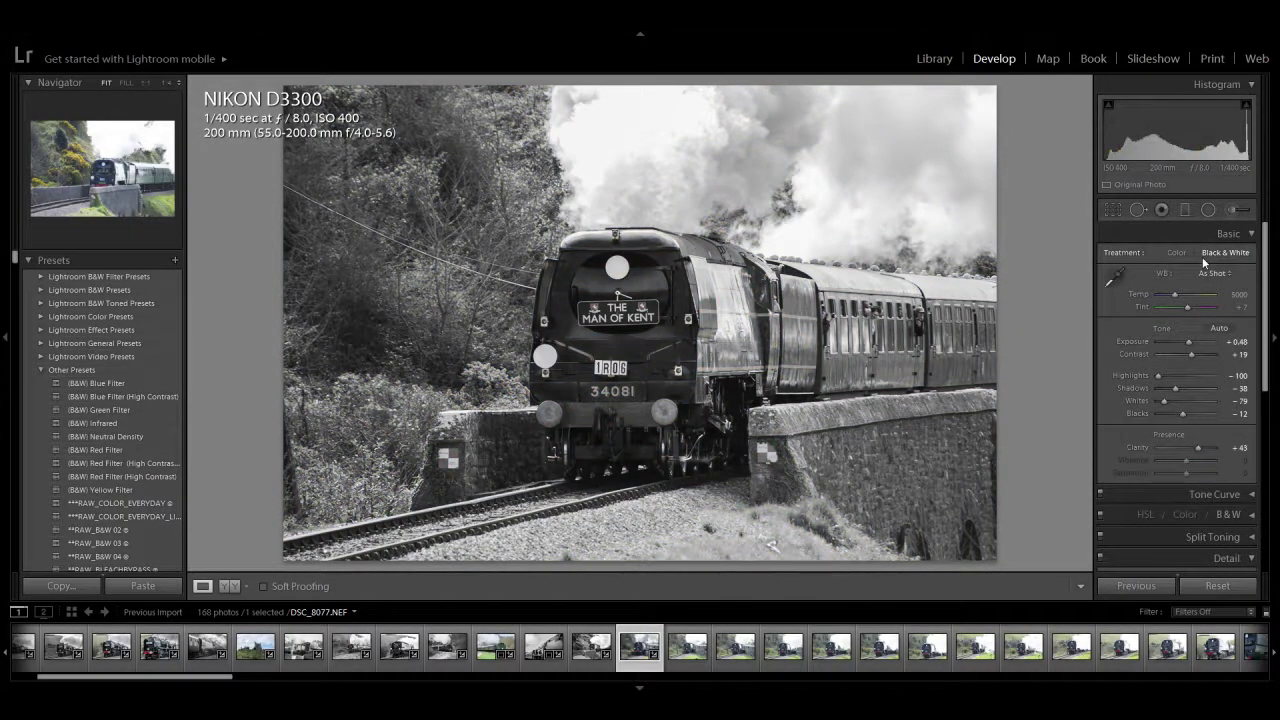
Step: Remove the two photos between DSC_8077 and DSC_8080 from the catalog
left_click(704, 666)
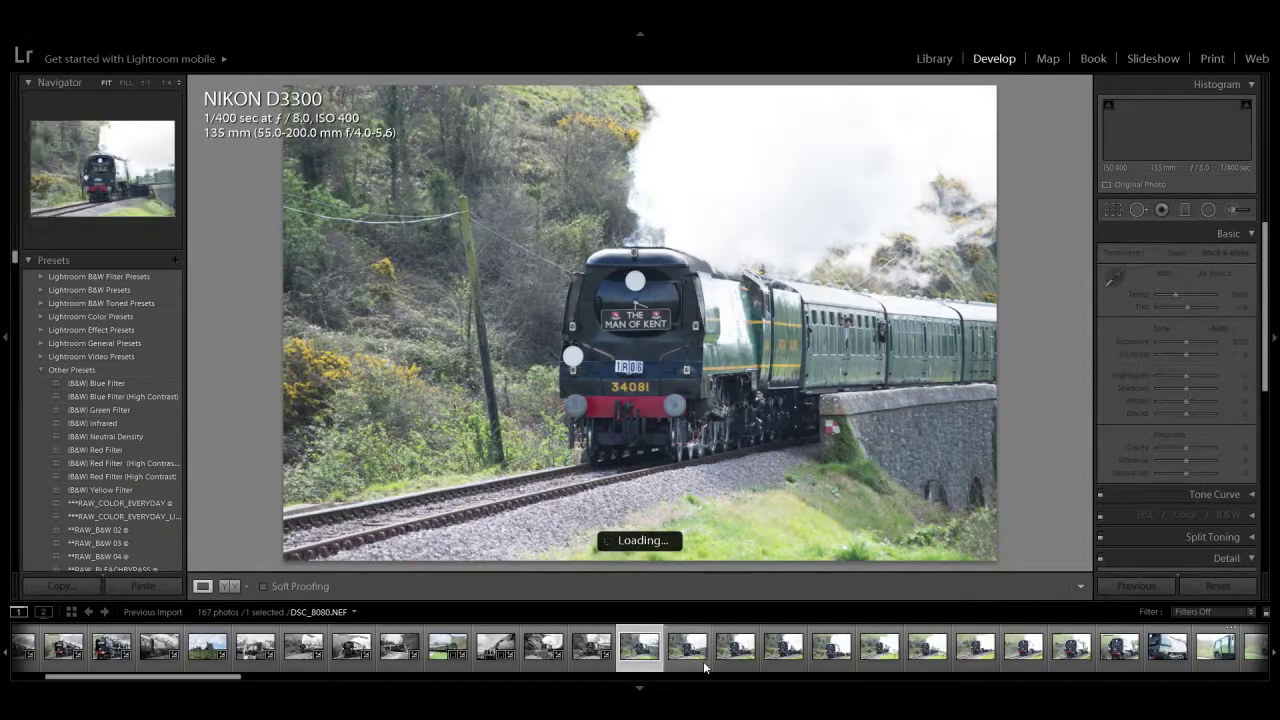
key("Delete")
key("Return")
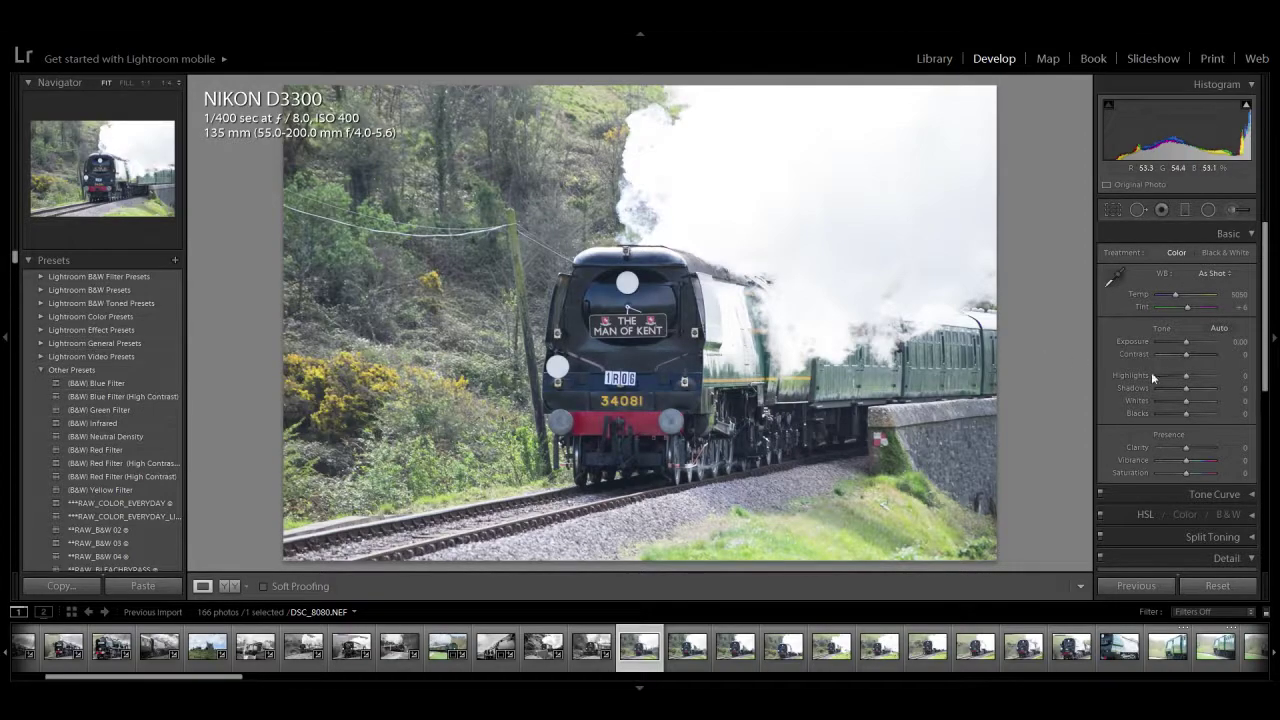
Step: Set Clarity +38, Contrast +12, Highlights -100, Shadows -21 and Whites -69 on DSC_8080
left_click_drag(1186, 447, 1199, 457)
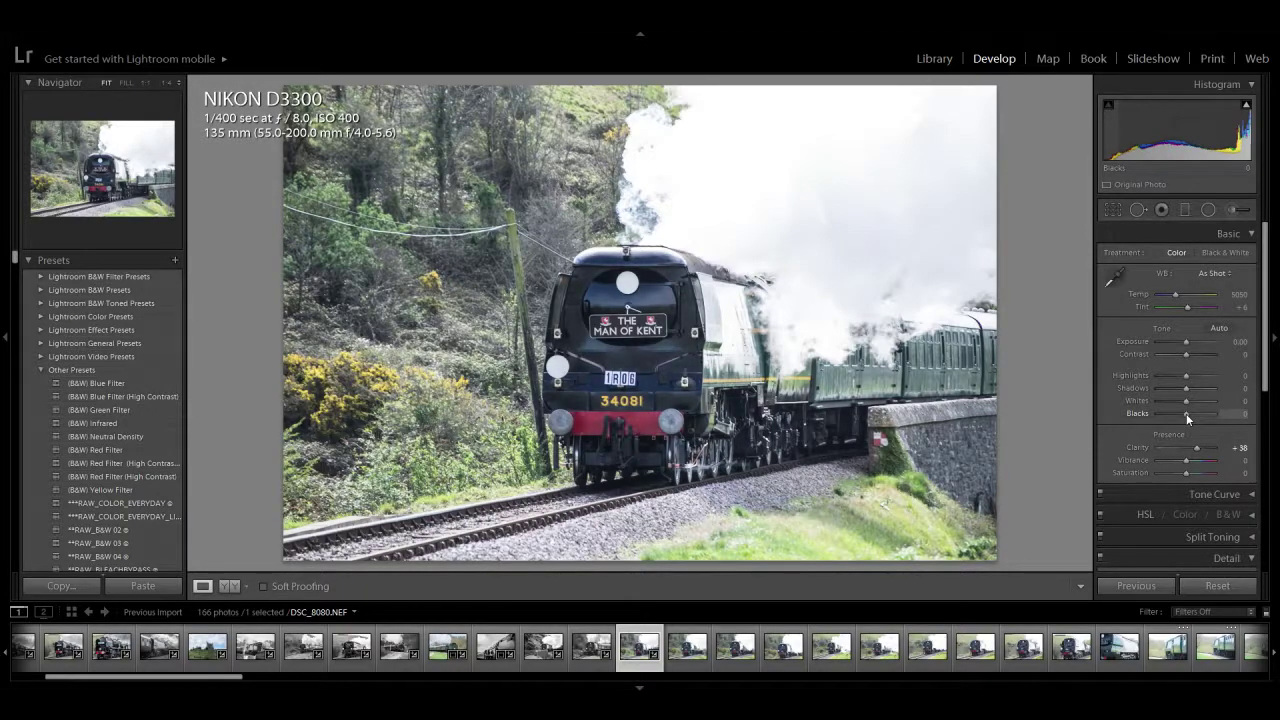
left_click_drag(1186, 355, 1166, 400)
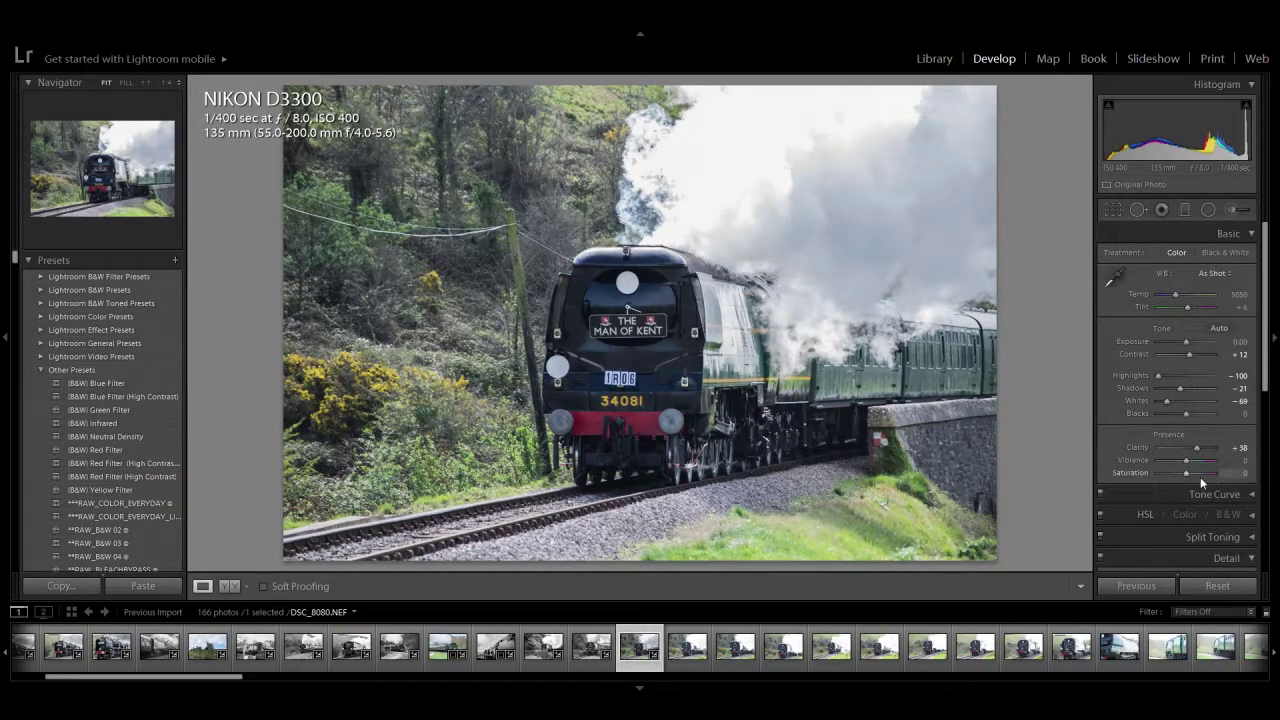
Step: Set the sharpening Amount to 75 on DSC_8080 and convert the photo to black and white
left_click(1222, 254)
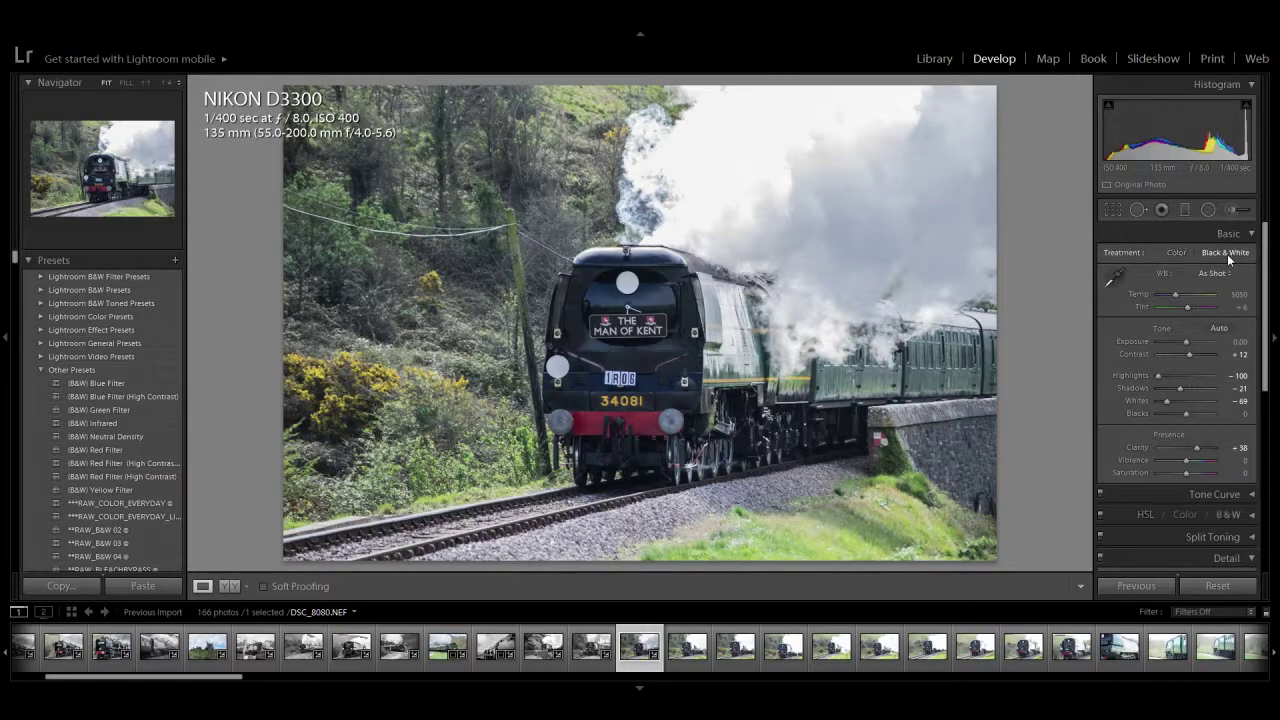
left_click(1177, 253)
left_click_drag(1267, 300, 1266, 451)
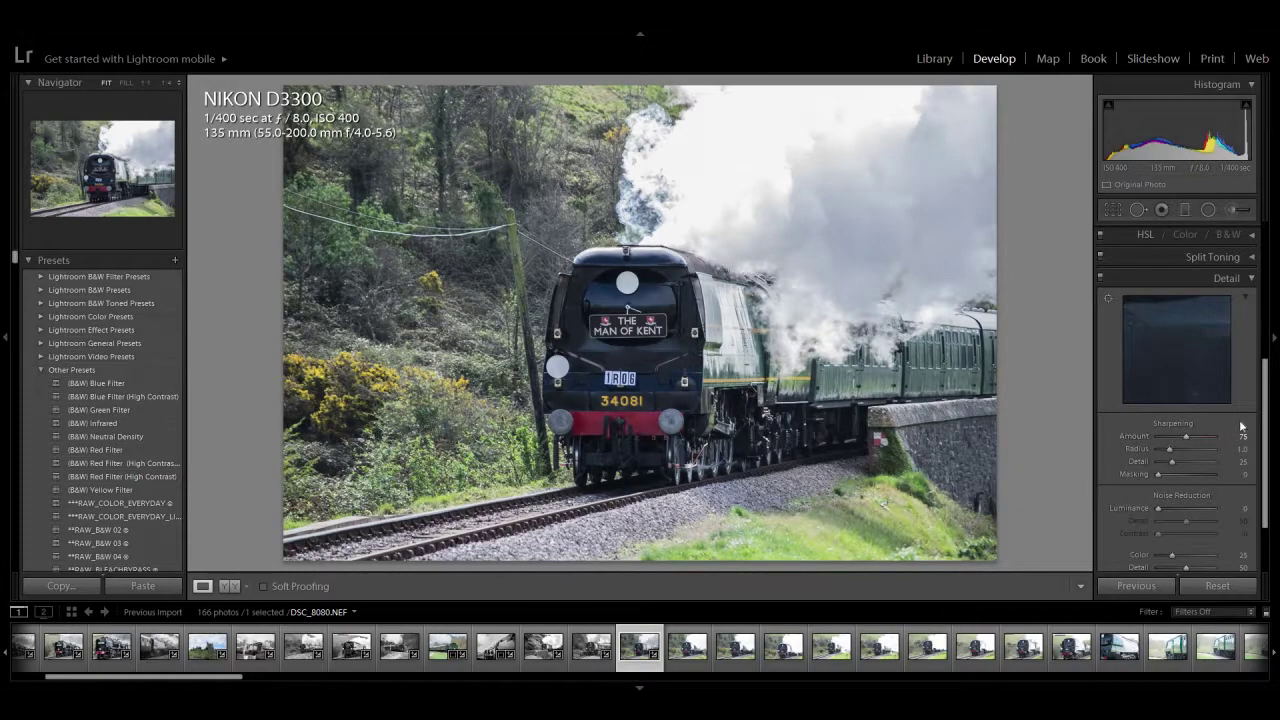
left_click_drag(1265, 418, 1258, 286)
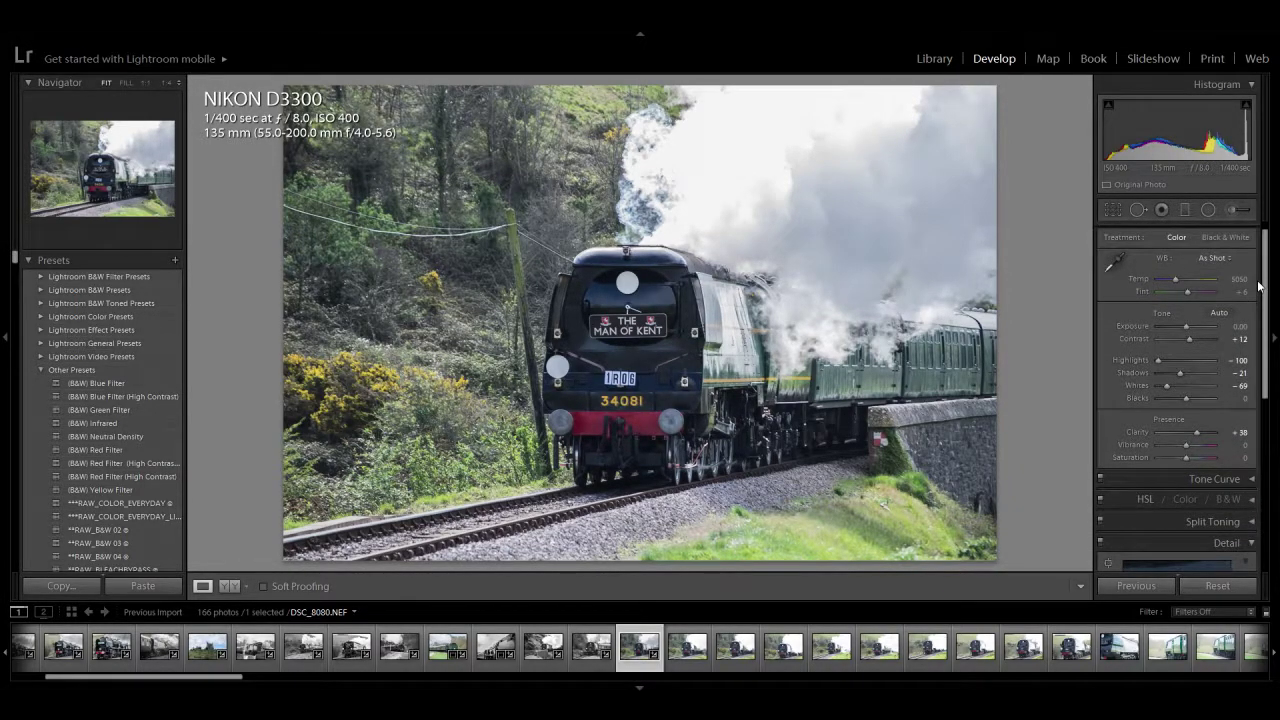
left_click(1221, 238)
Step: Go to DSC_8081 and set its Clarity to +36, Blacks to -21 and Whites to -10
key("Right")
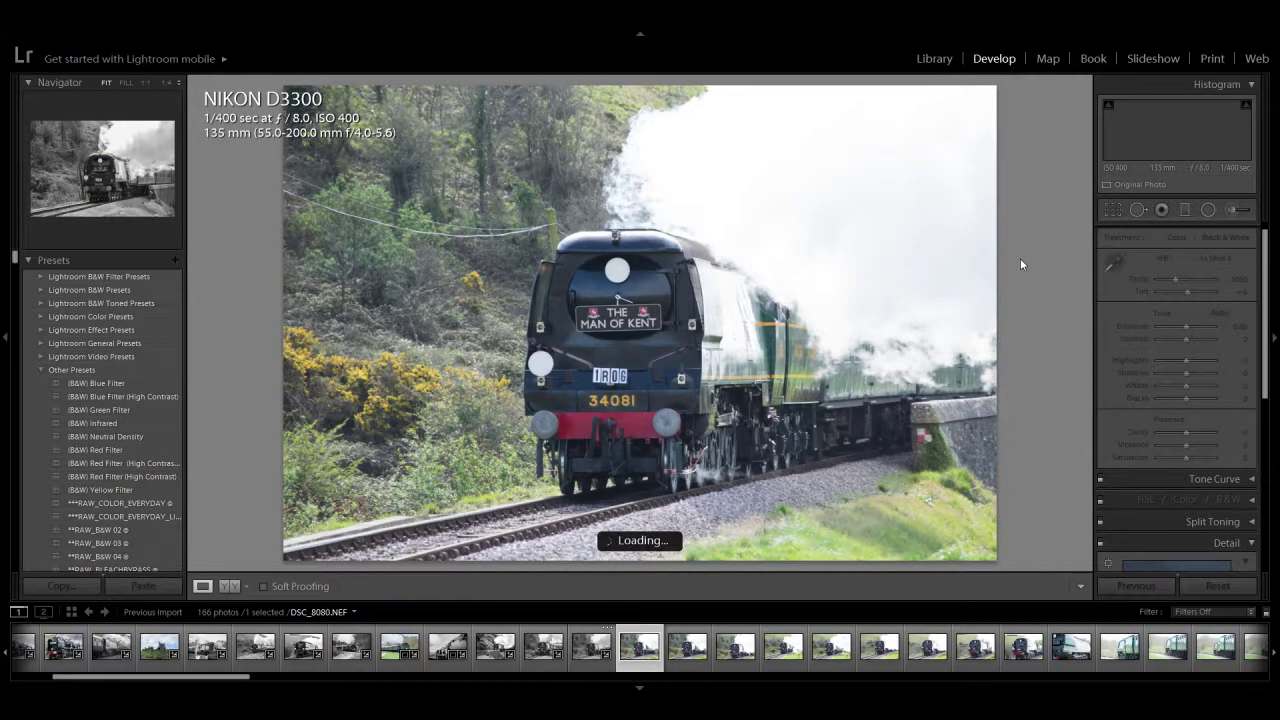
key("Right")
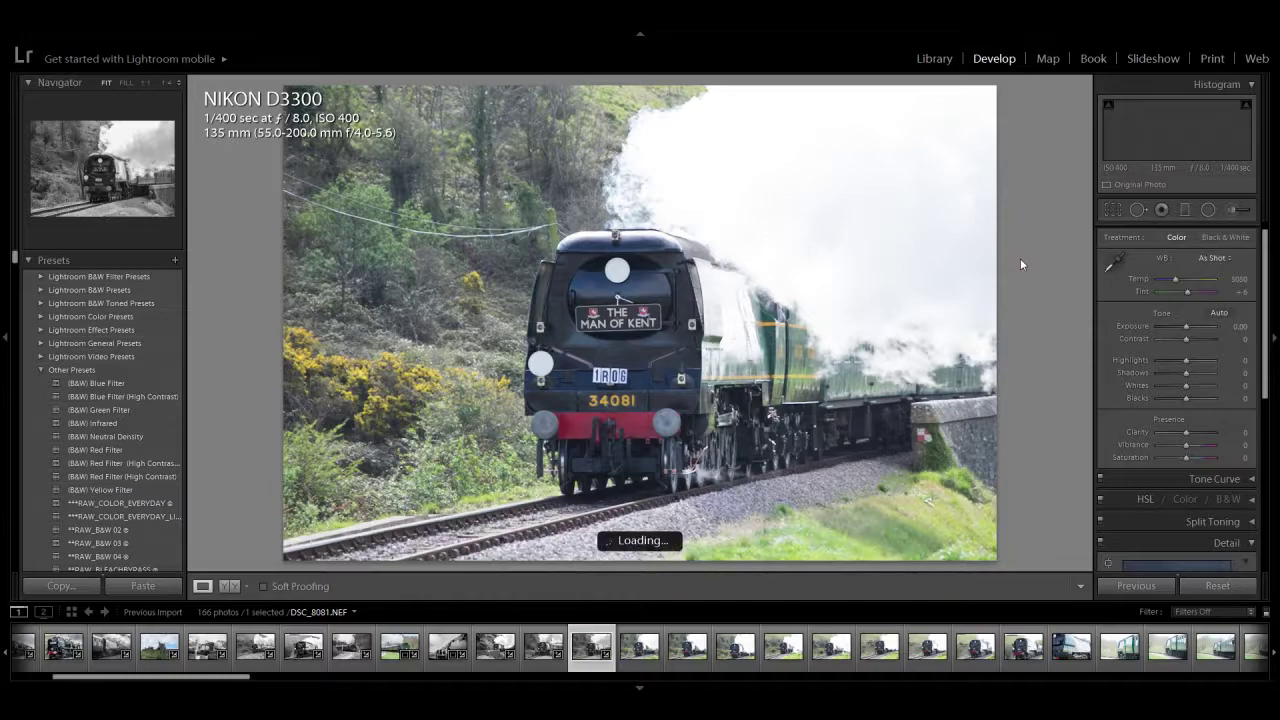
key("Right")
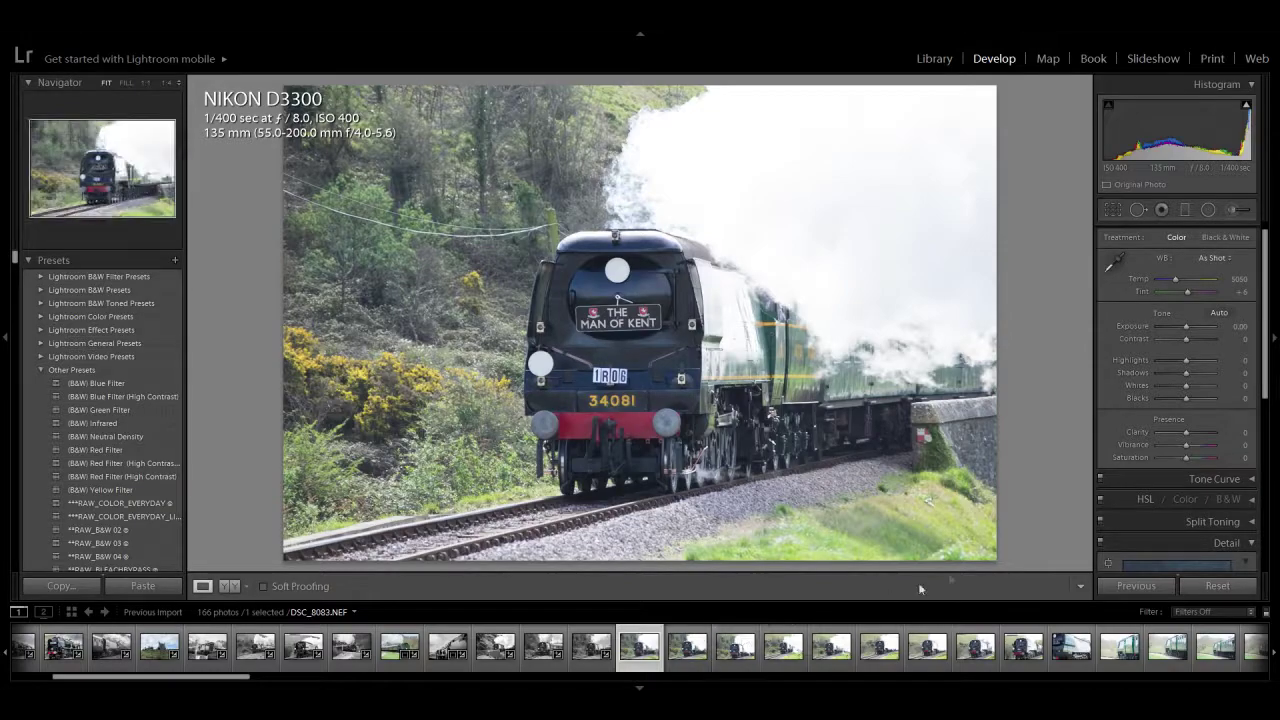
left_click_drag(1187, 438, 1199, 440)
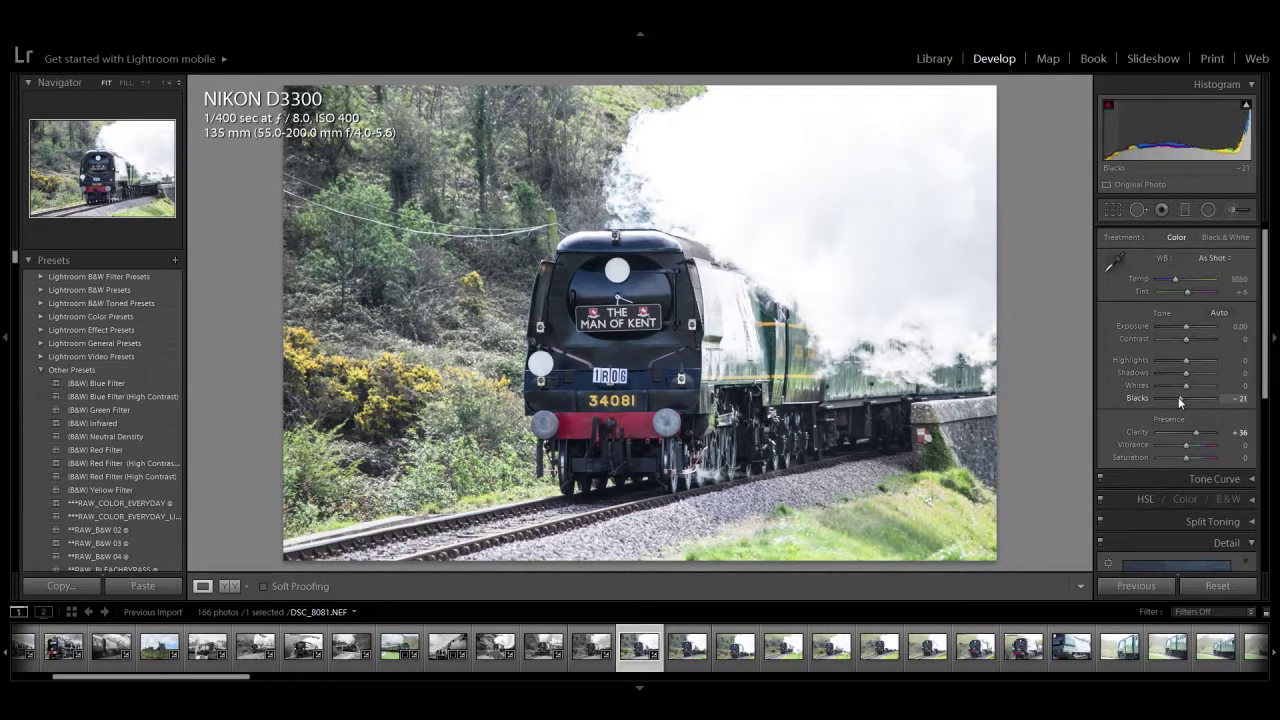
left_click_drag(1178, 386, 1174, 389)
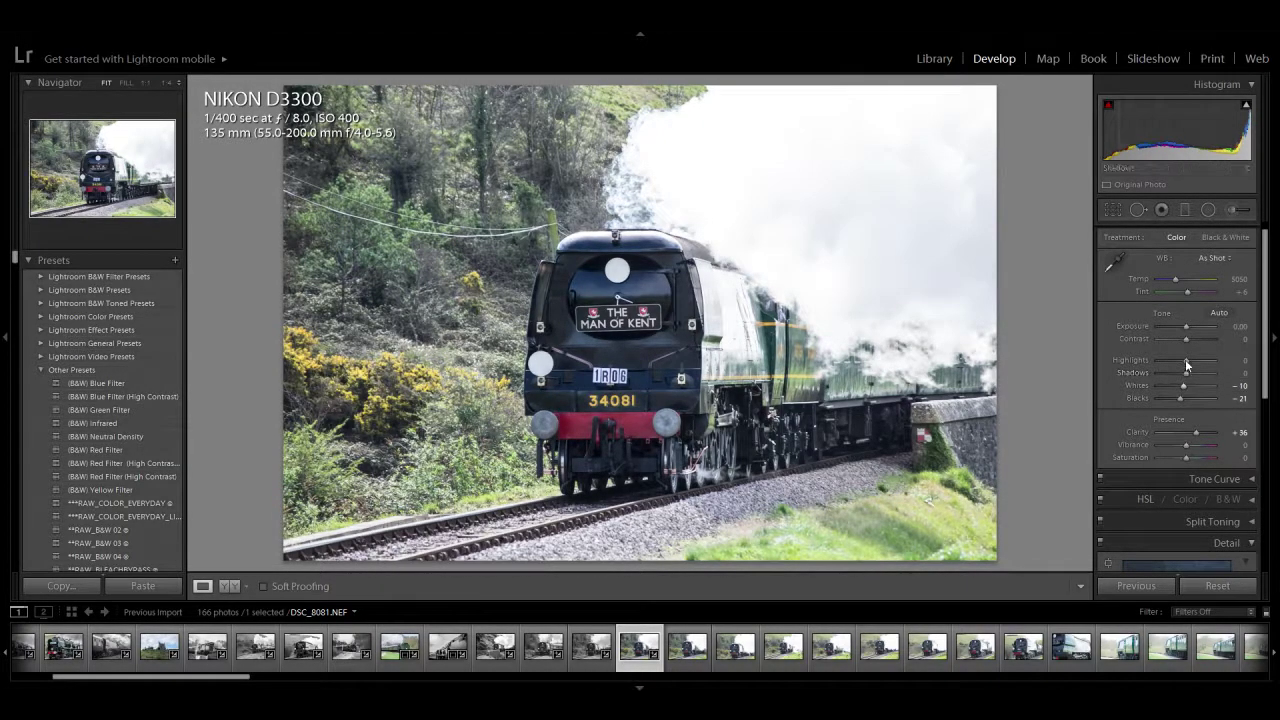
Step: Set Highlights -100, Shadows -17, Contrast -5, Exposure -0.48 and a sharpening Amount of 86 on DSC_8081
mouse_move(1186, 360)
left_mouse_down()
mouse_move(1156, 359)
mouse_move(1185, 342)
mouse_move(1181, 374)
left_mouse_up()
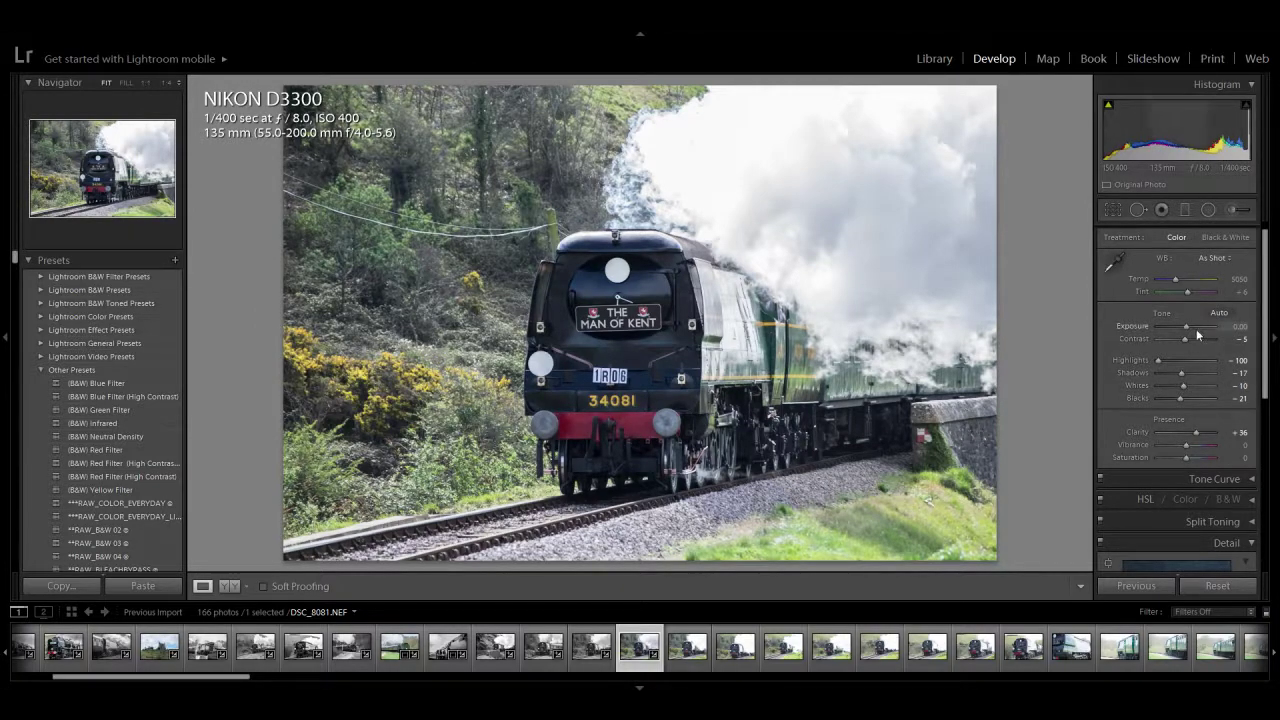
left_click_drag(1187, 326, 1182, 325)
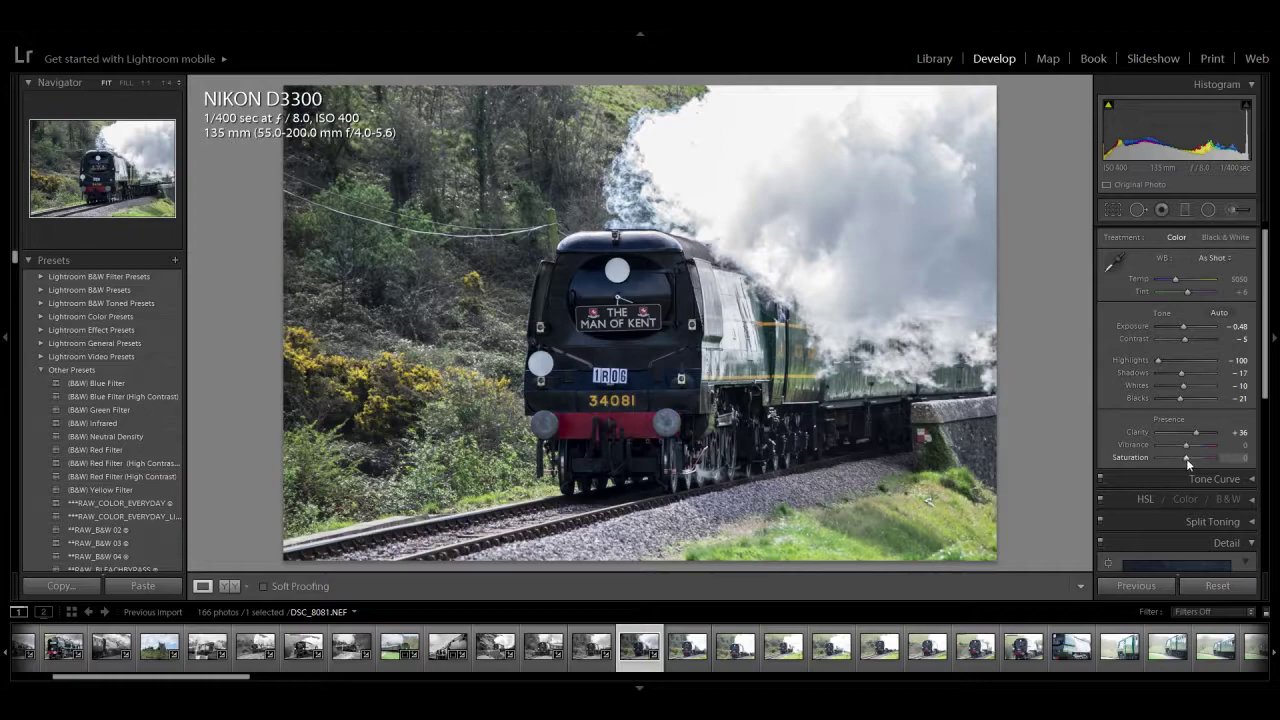
left_click_drag(1262, 404, 1222, 507)
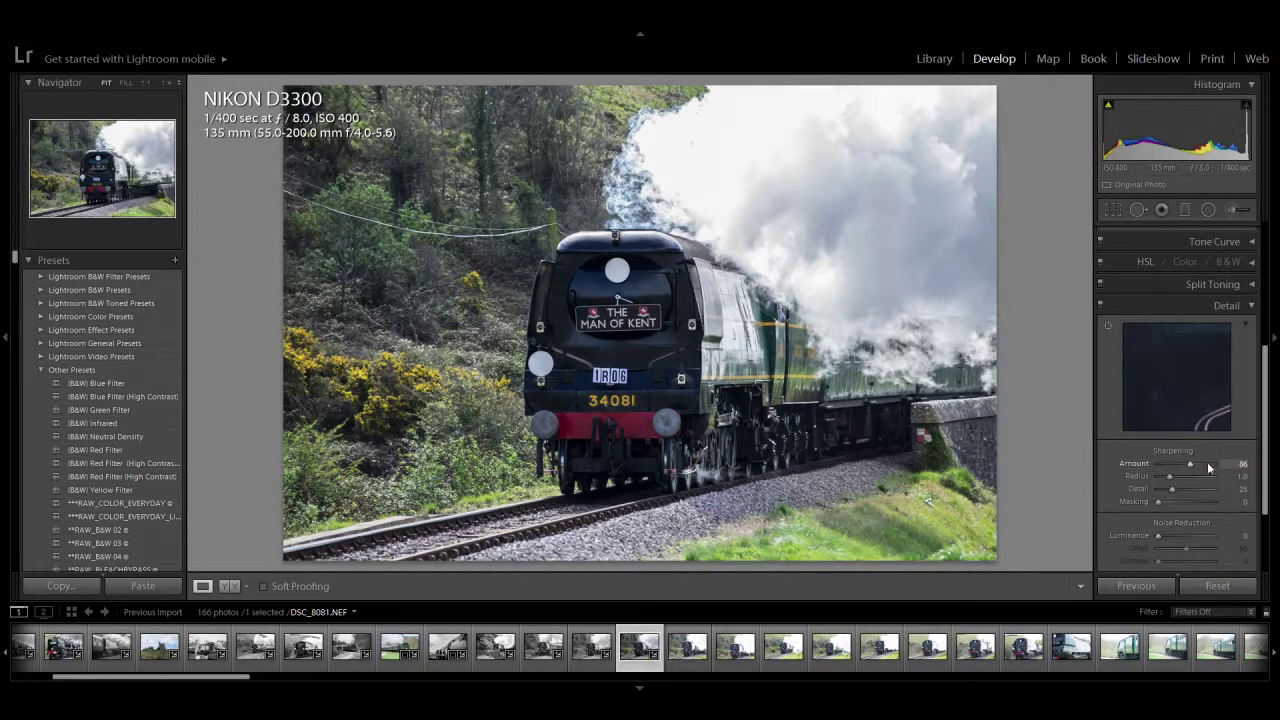
Step: Convert DSC_8081 to black and white
left_click_drag(1266, 460, 1266, 338)
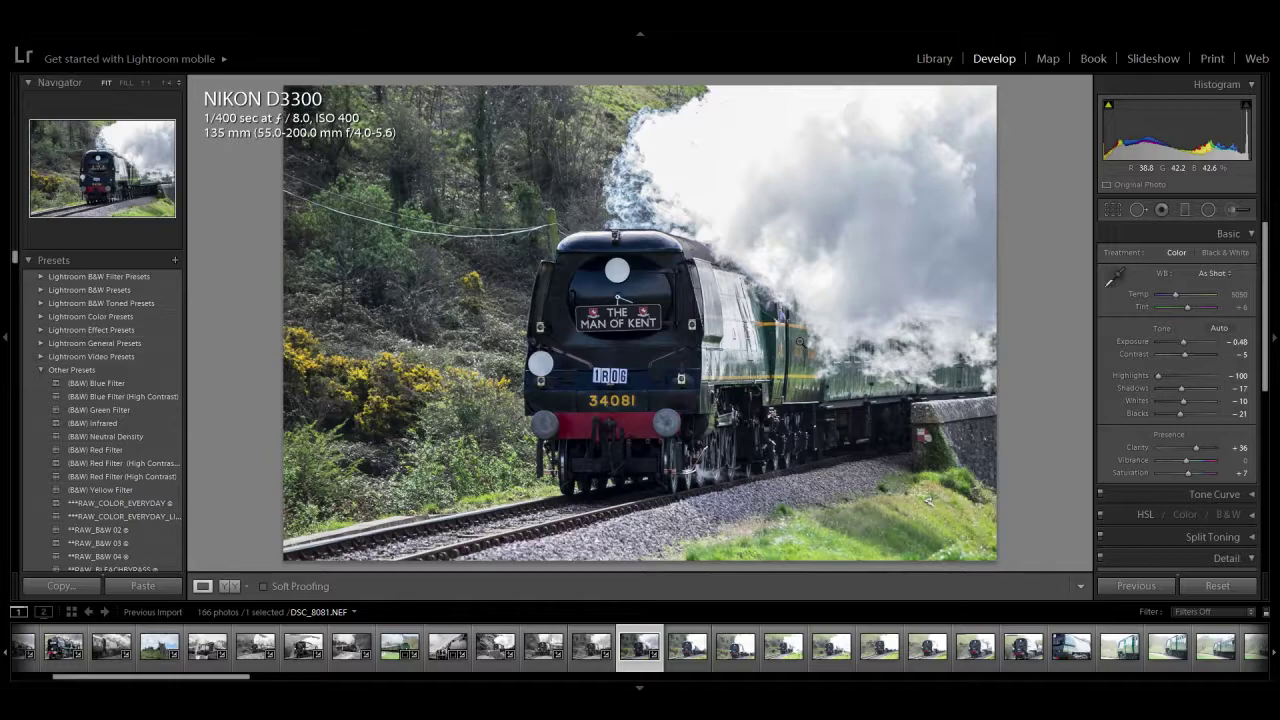
left_click(1220, 253)
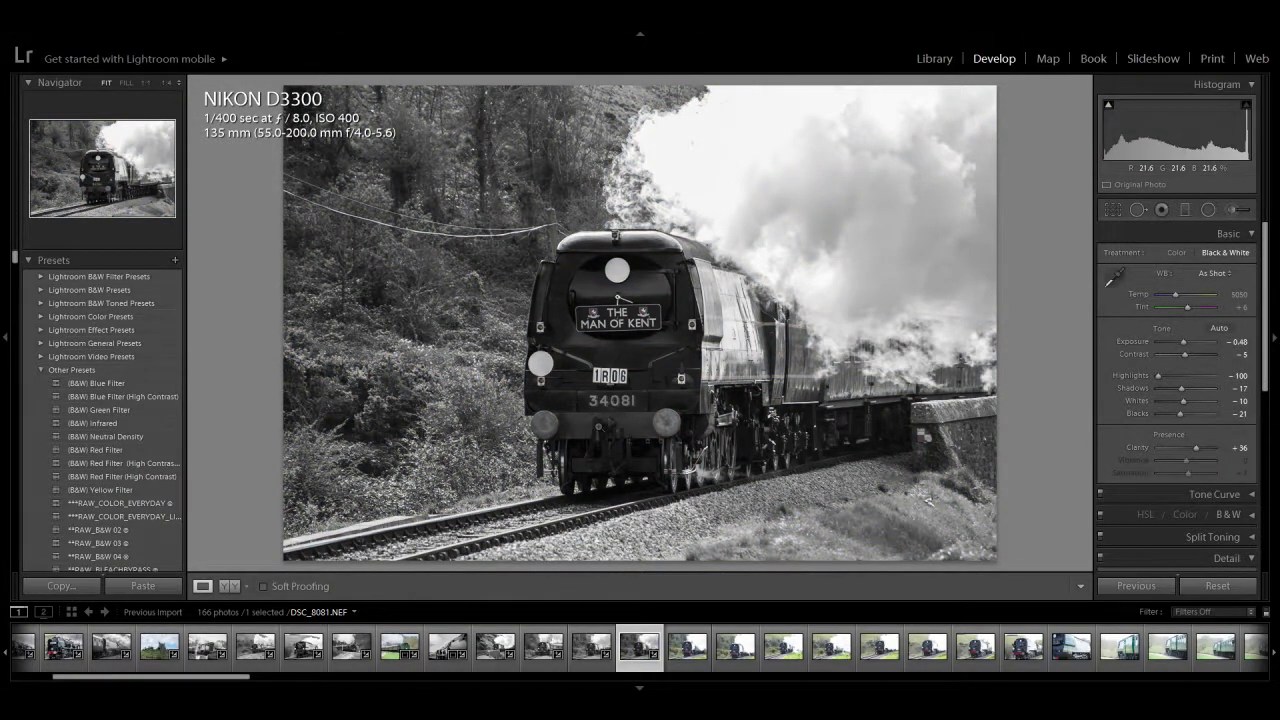
Step: Remove the four photos following DSC_8081, DSC_8082 to DSC_8085, from the catalog without deleting them from disk
key("Right")
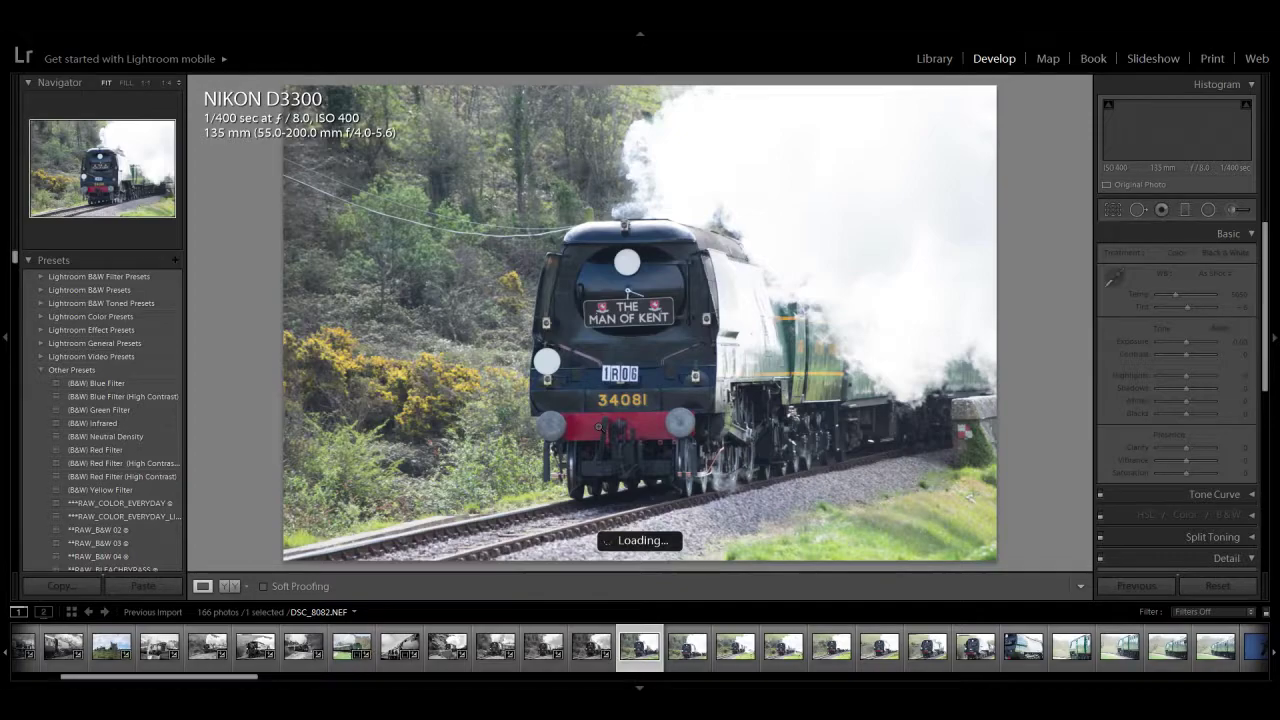
key("Delete")
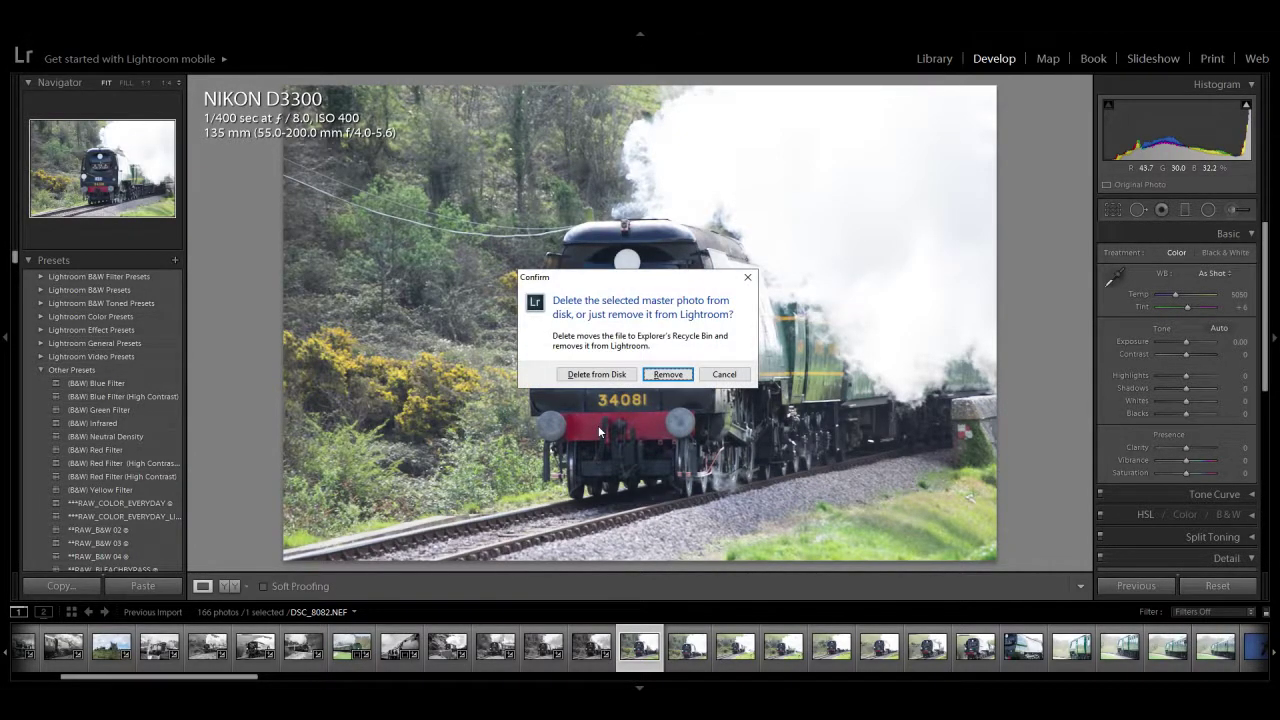
key("Return")
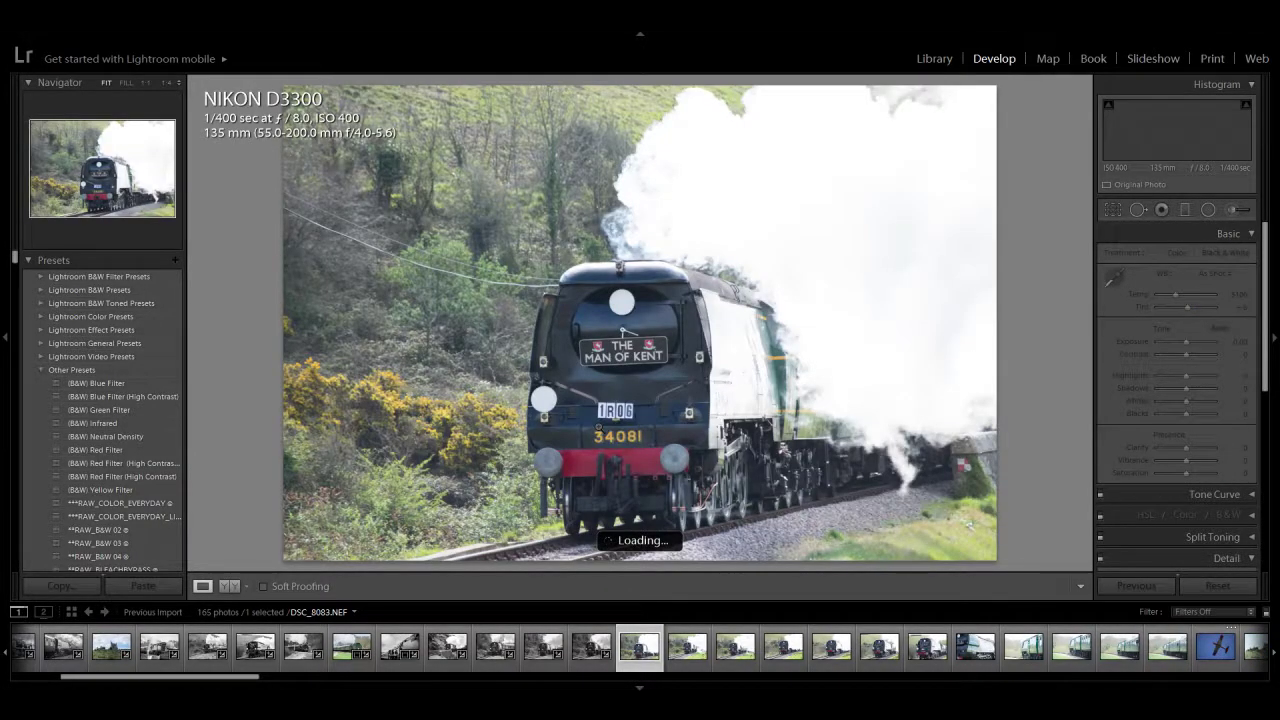
key("Delete")
key("Return")
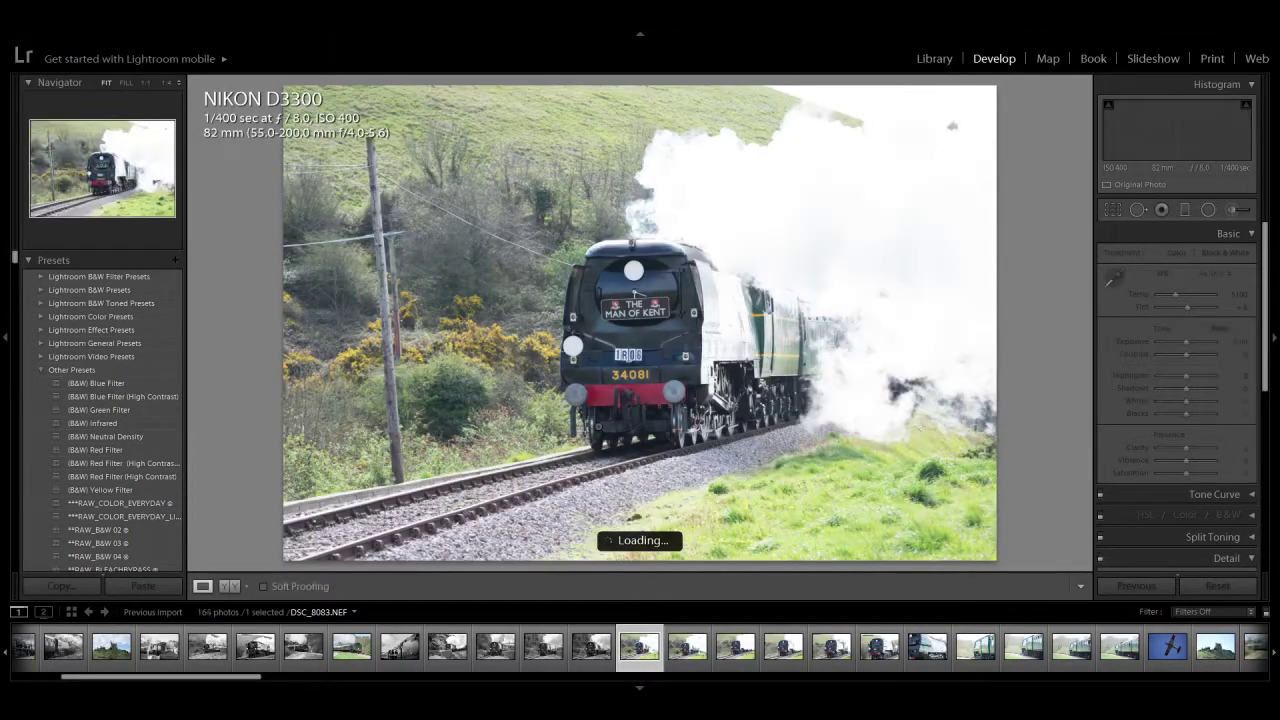
key("Right")
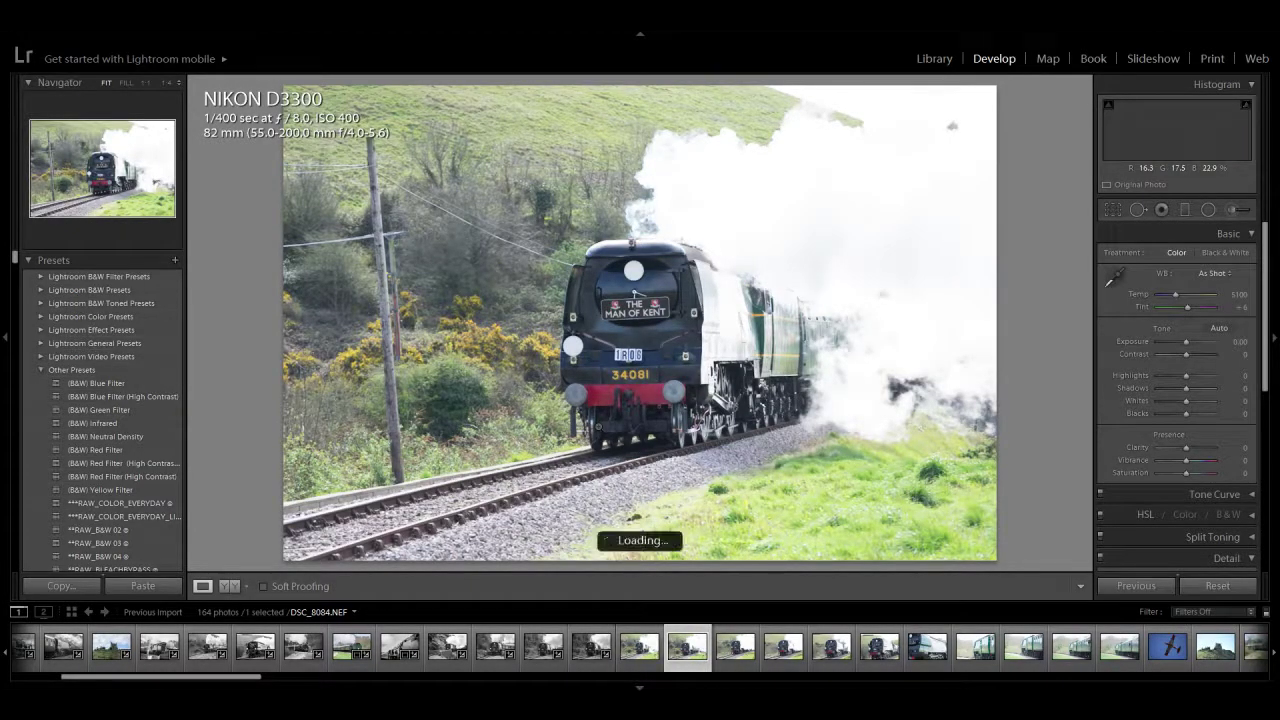
key("Left")
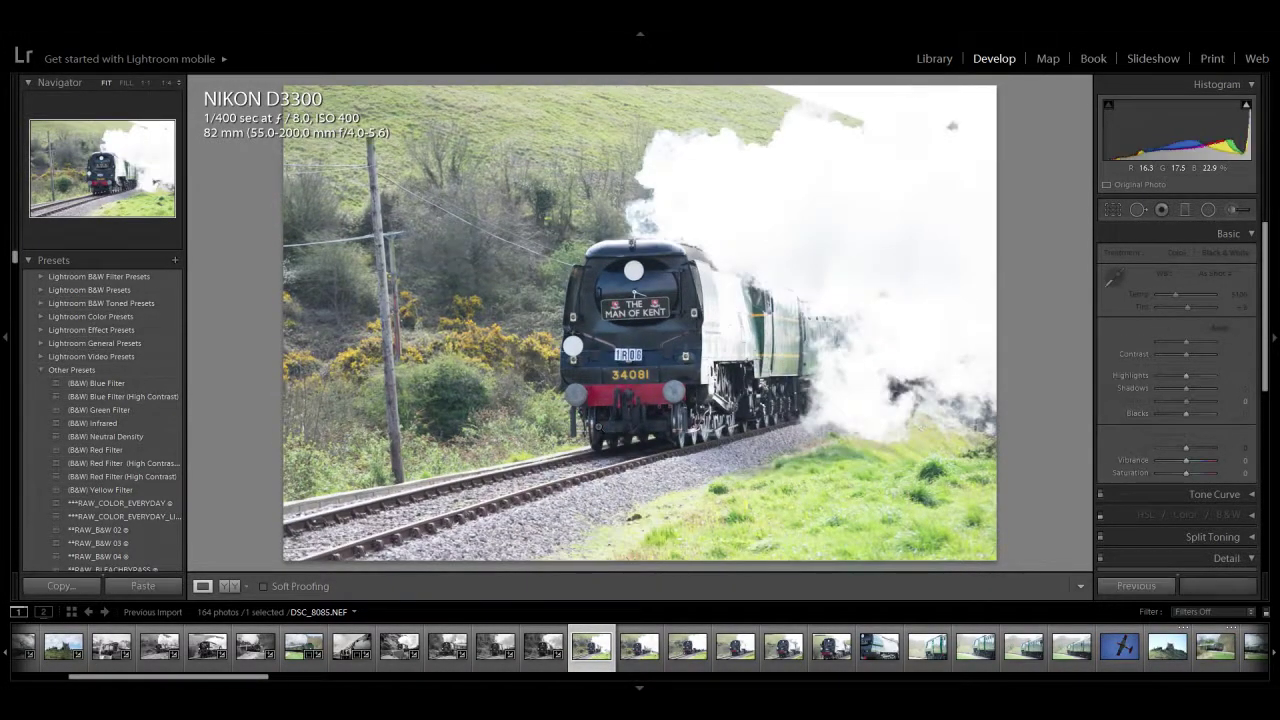
key("Delete")
key("Return")
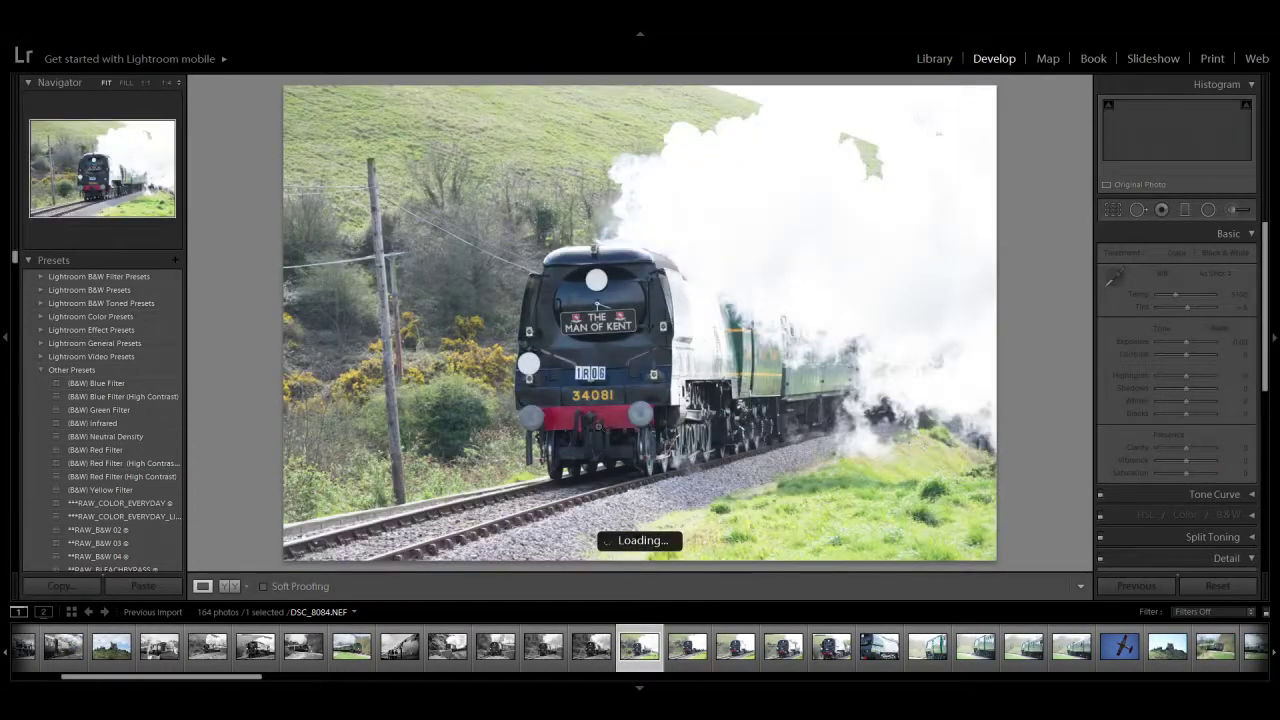
key("Delete")
key("Return")
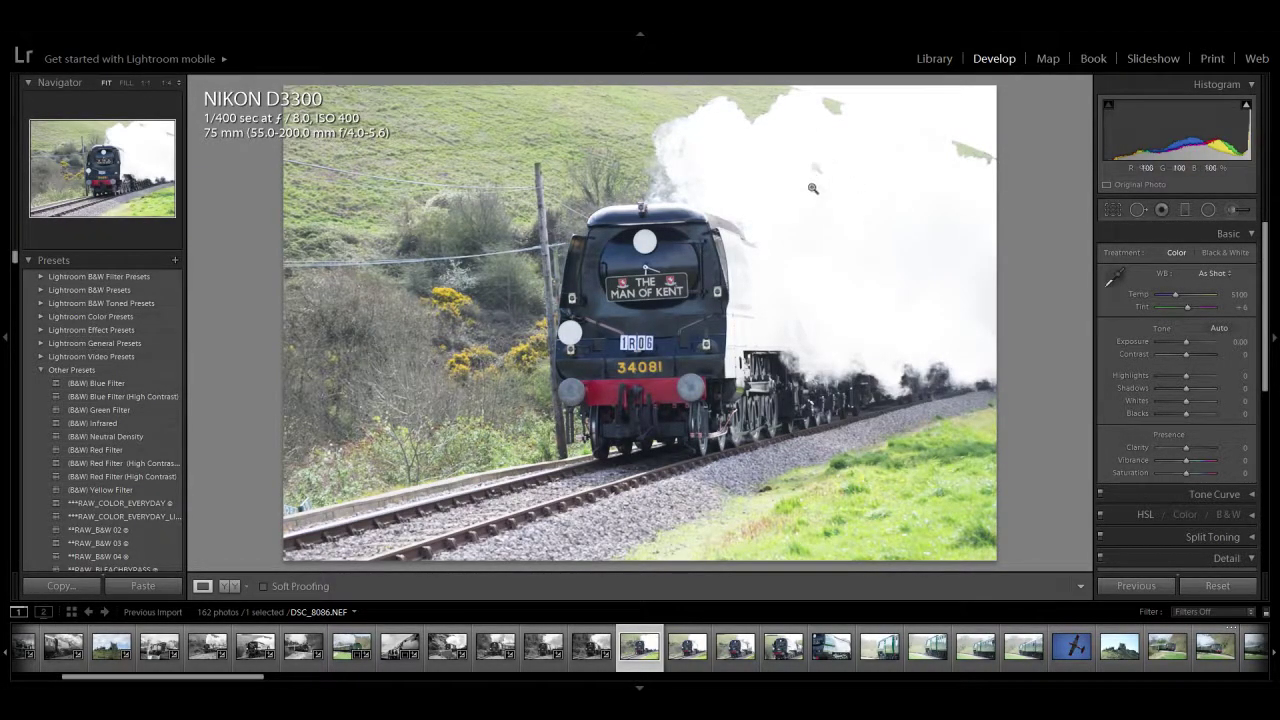
Step: Set Highlights and Whites to -100 and Clarity to +79 on DSC_8086, and convert it to black and white
left_click_drag(1185, 401, 1142, 374)
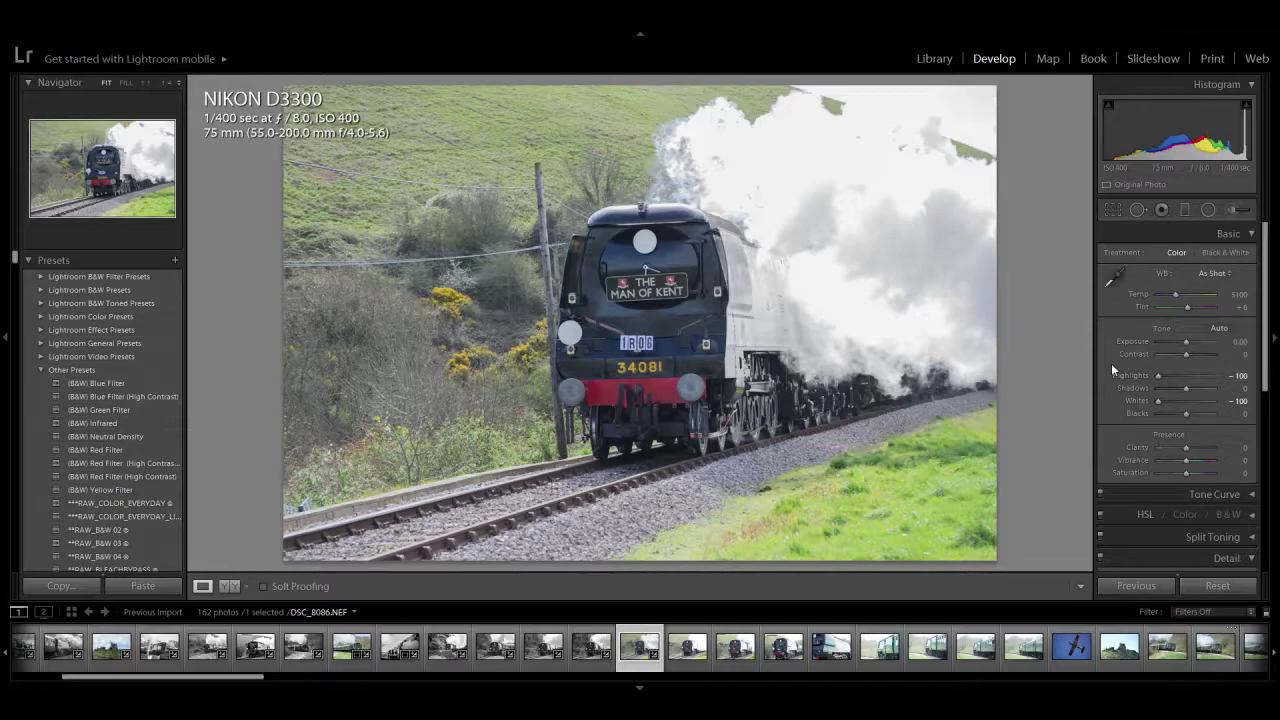
left_click(1217, 254)
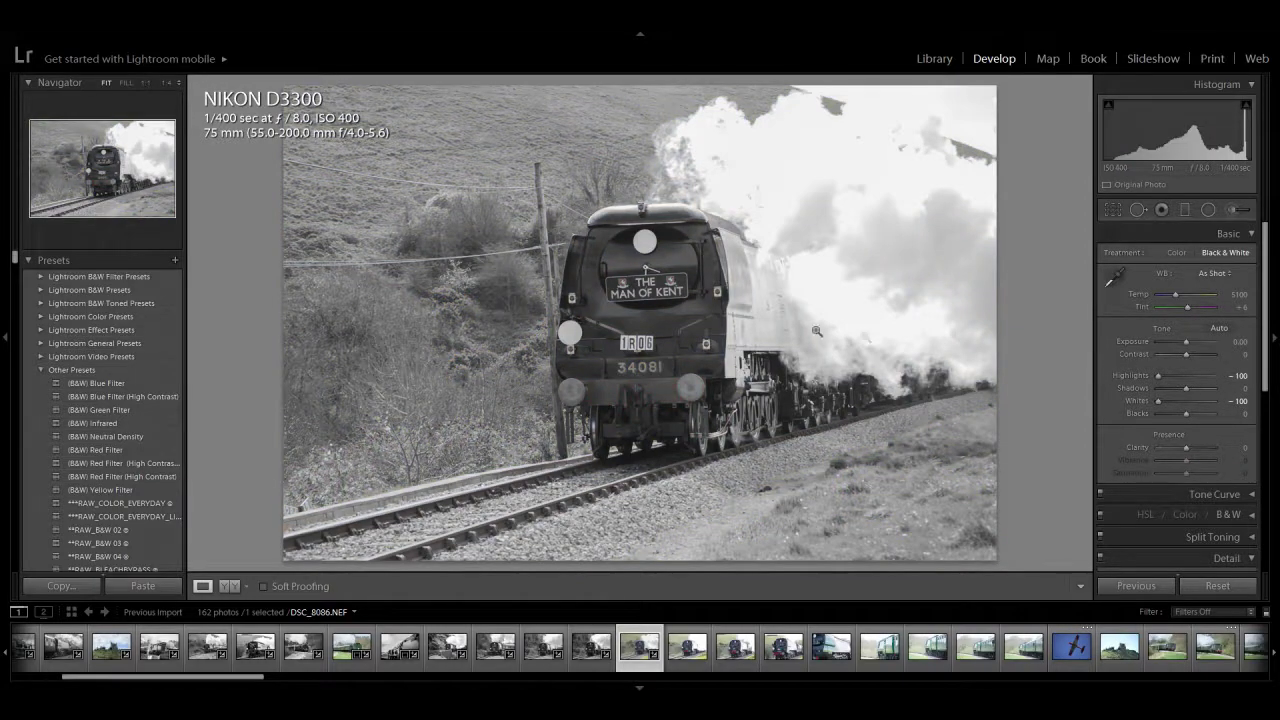
left_click_drag(1186, 447, 1203, 449)
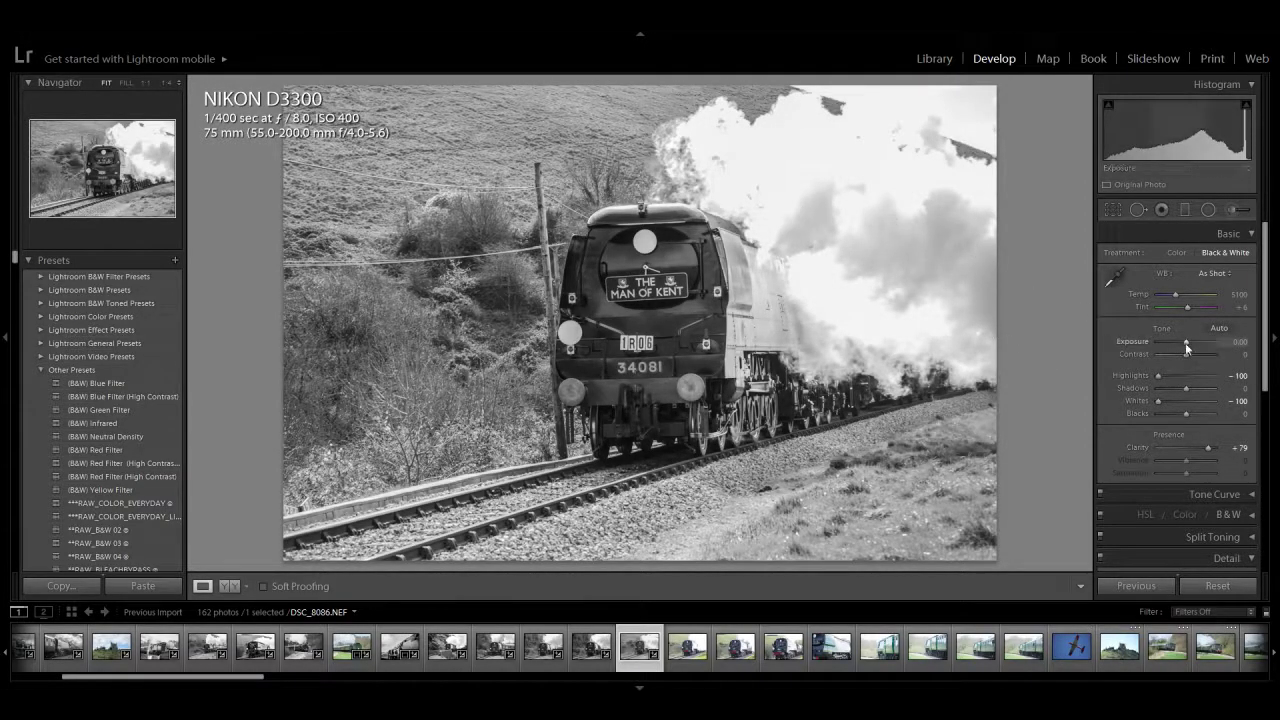
Step: Set Exposure -0.36, Contrast +26, Highlights -93 and a sharpening Amount of 79 on DSC_8086
mouse_move(1187, 345)
left_mouse_down()
mouse_move(1176, 343)
mouse_move(1181, 358)
mouse_move(1193, 354)
left_mouse_up()
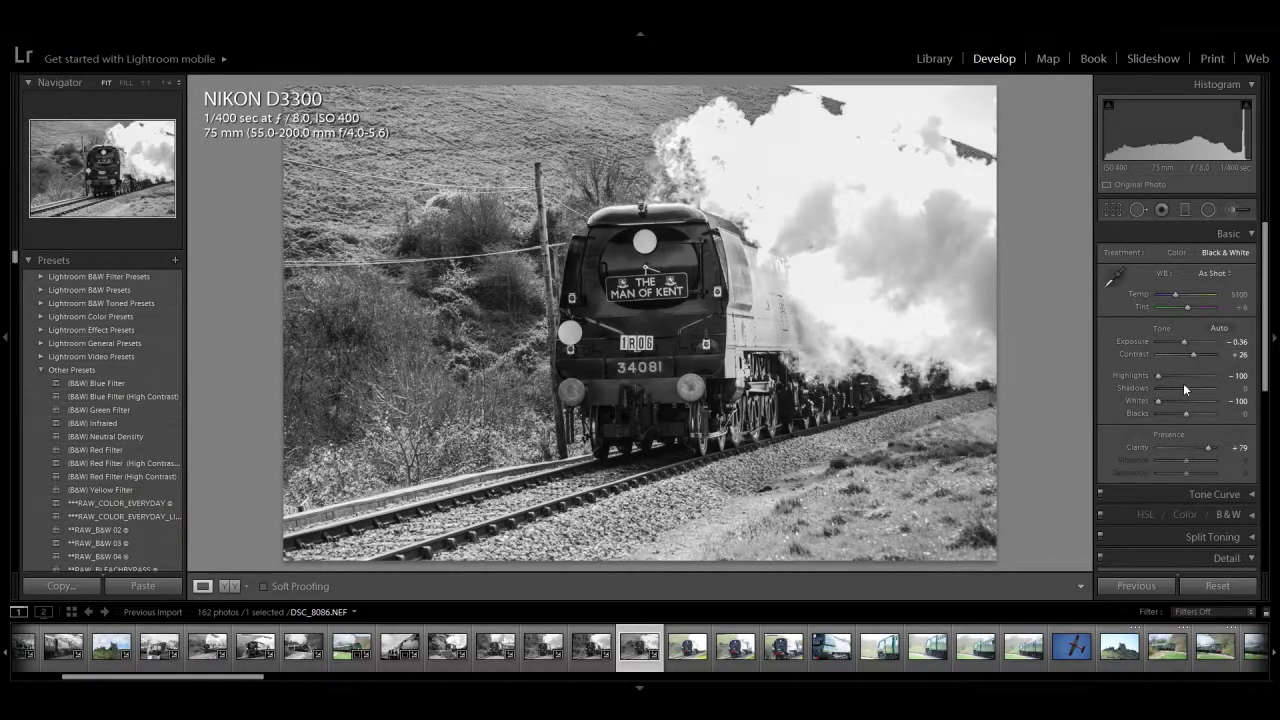
mouse_move(1157, 377)
left_mouse_down()
mouse_move(1179, 377)
mouse_move(1159, 375)
left_mouse_up()
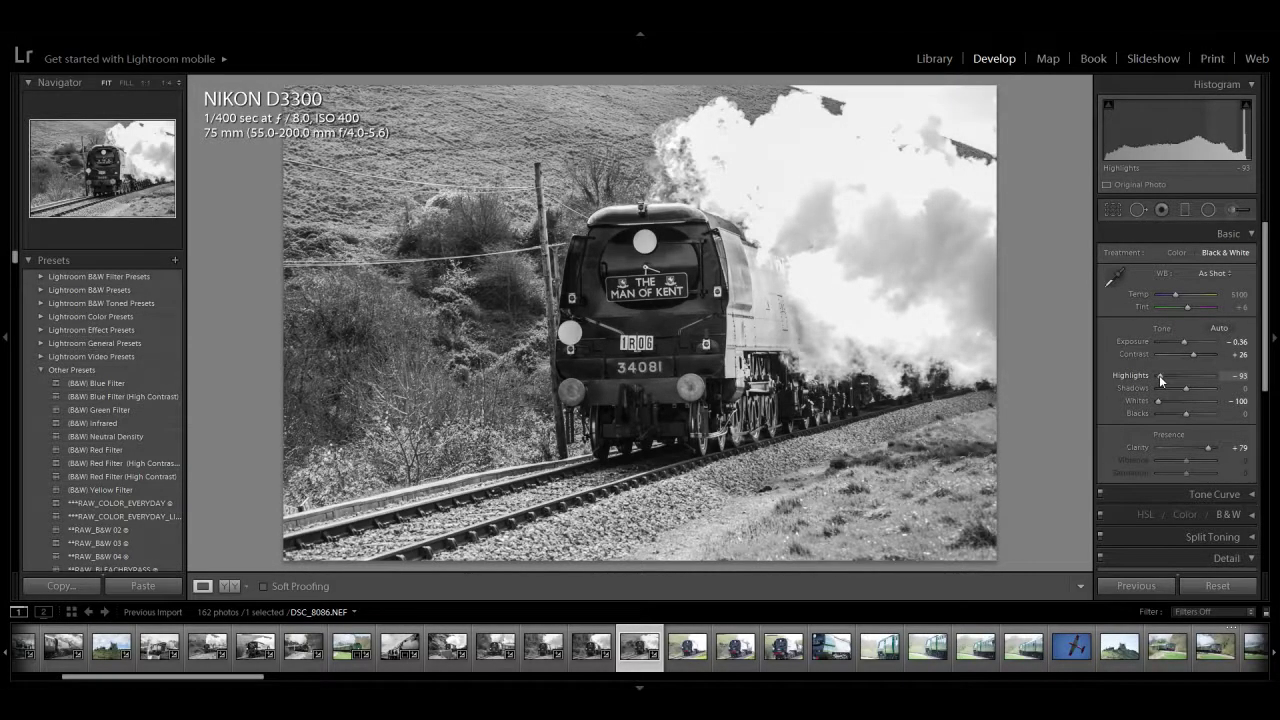
scroll(1263, 398, "down", 1)
scroll(1263, 398, "down", 5)
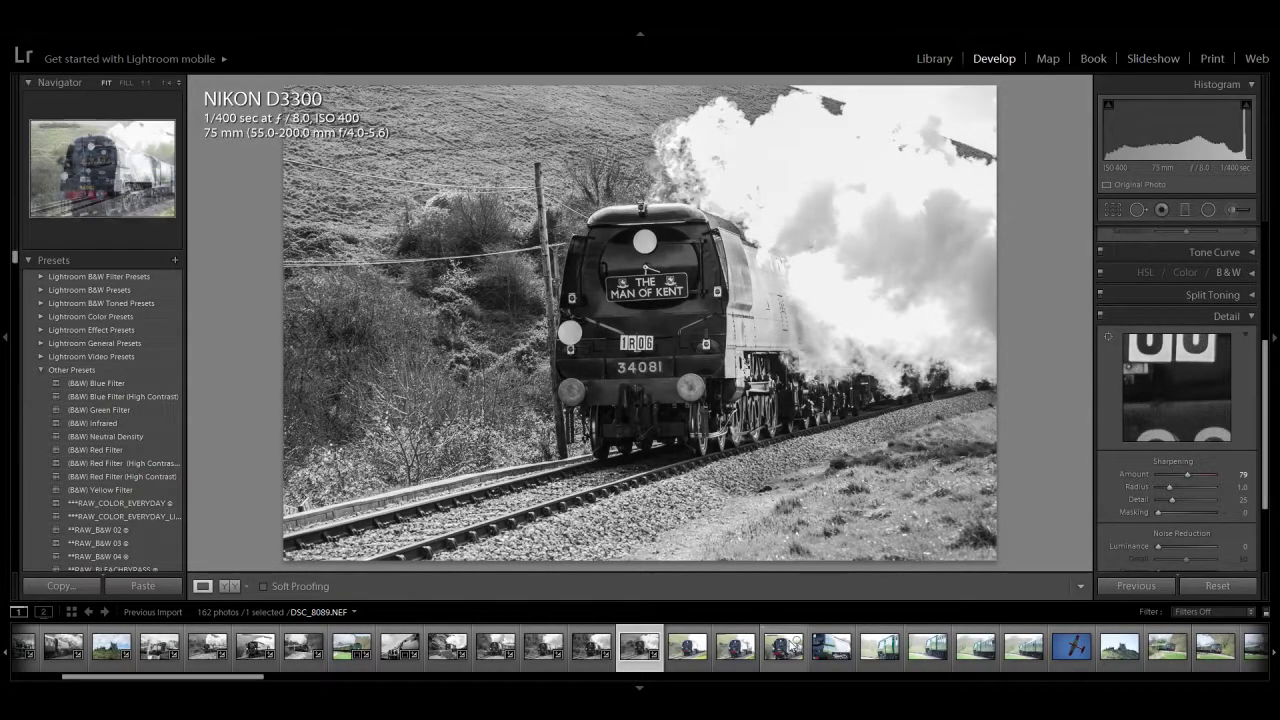
Step: Compare DSC_8086 with the next three shots up to DSC_8089 and remove DSC_8086 from the catalog
left_click(783, 647)
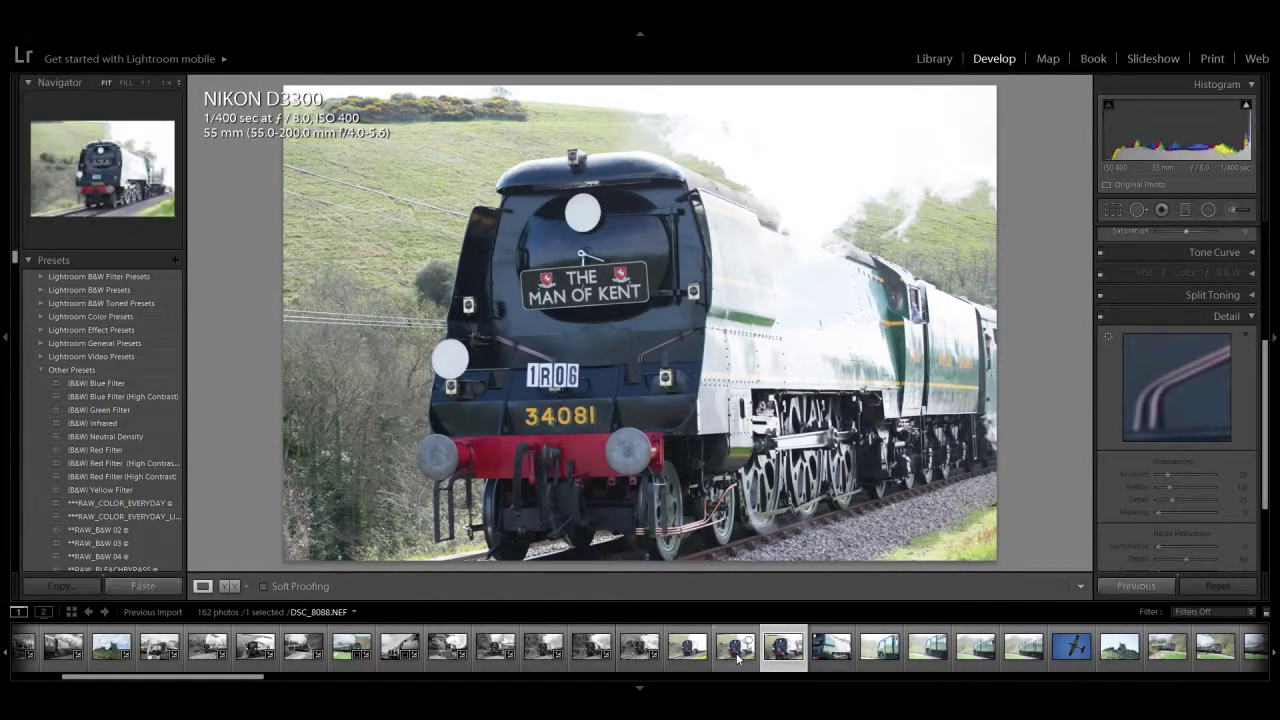
left_click(736, 650)
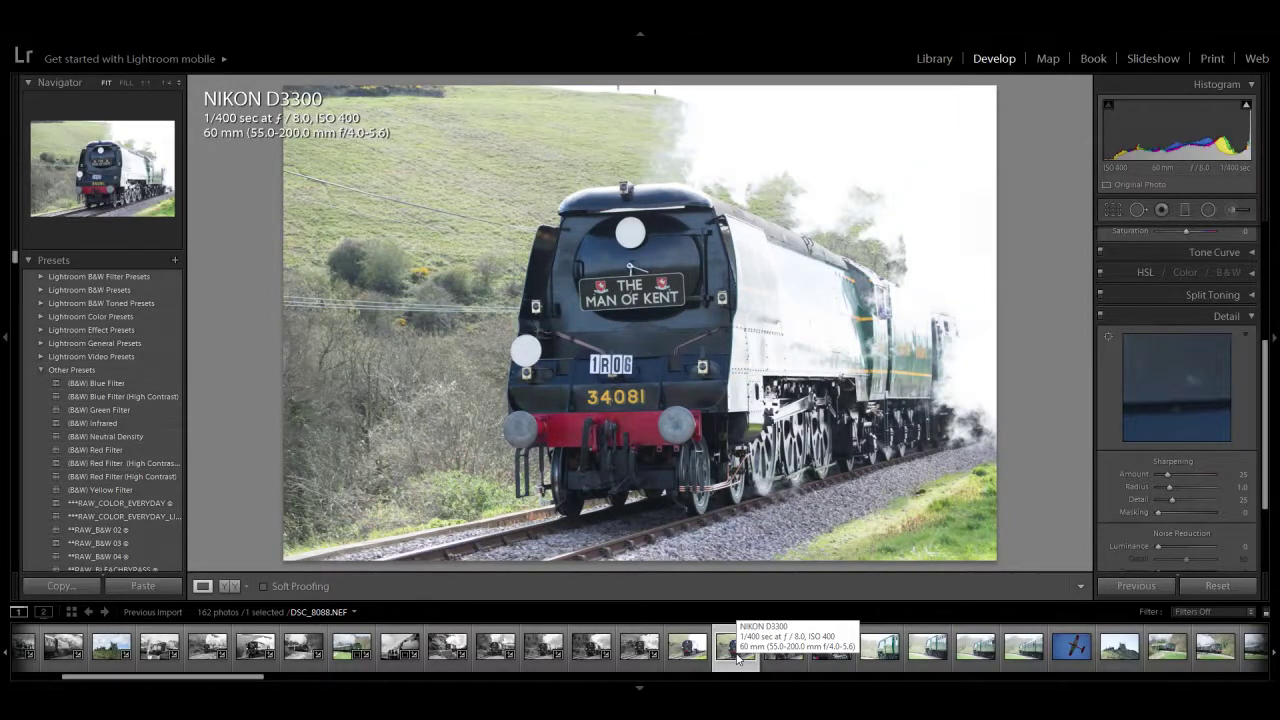
left_click(676, 657)
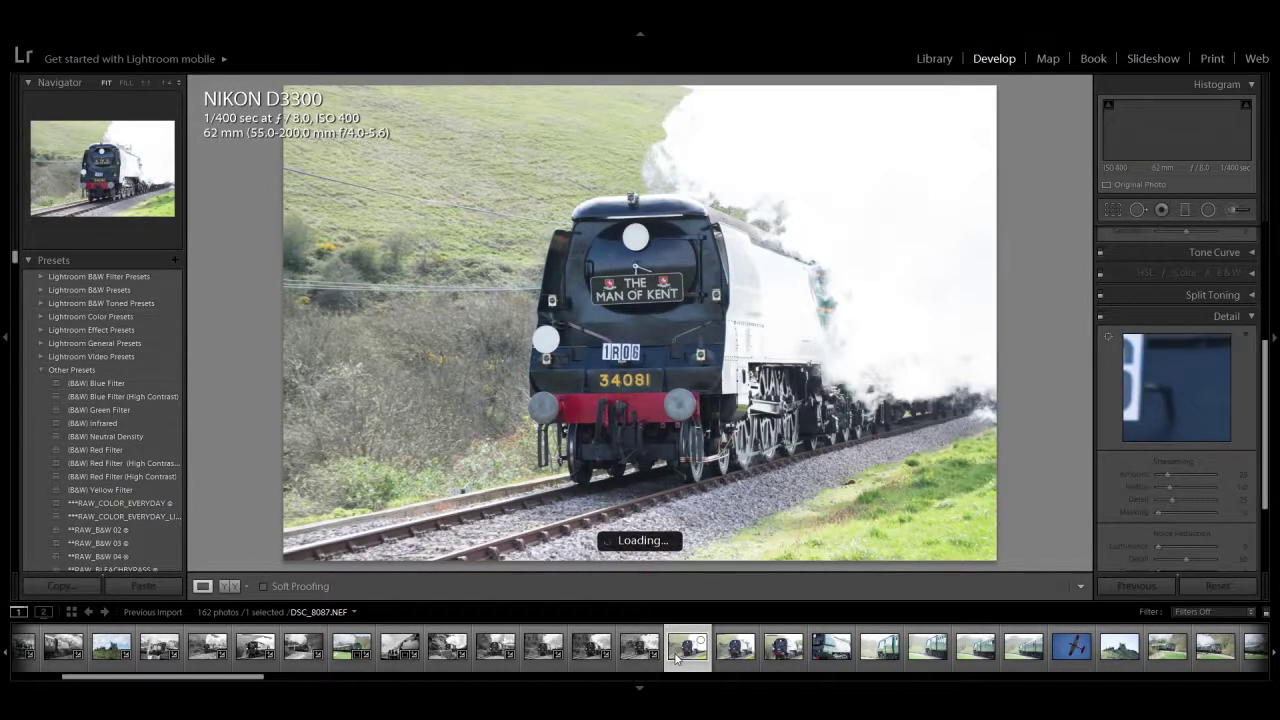
left_click(628, 655)
left_click(628, 655)
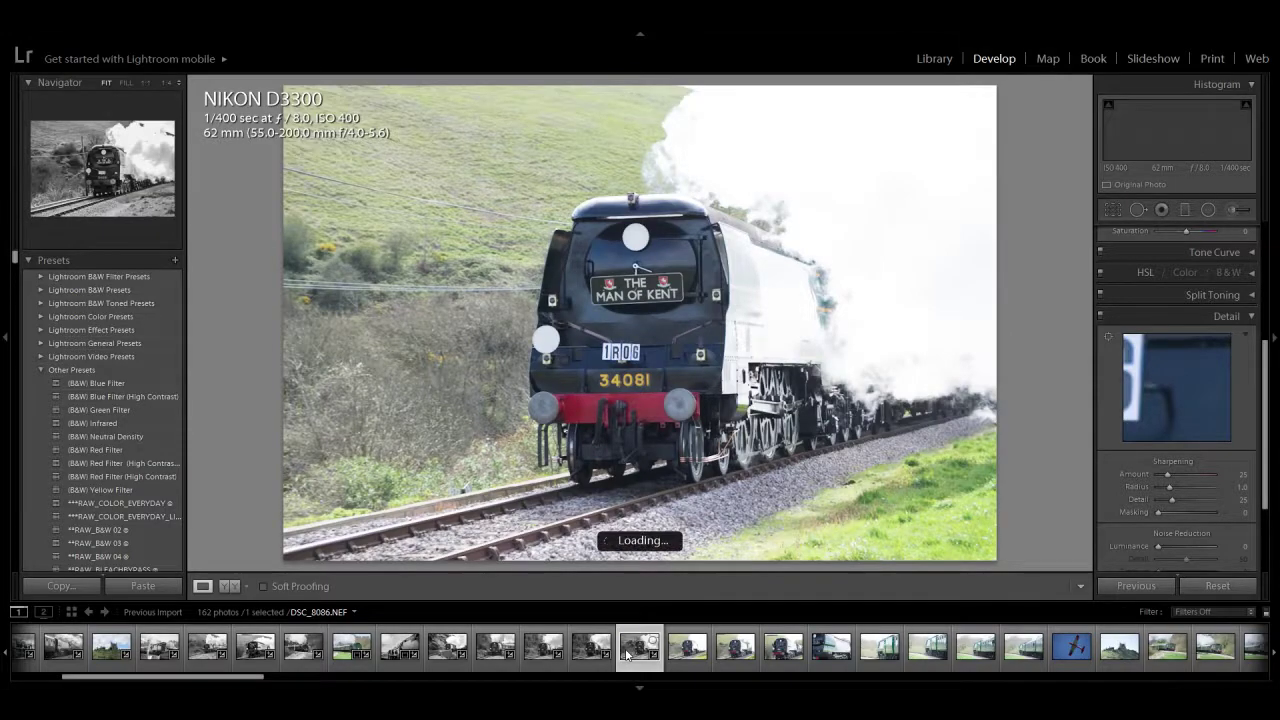
key("Delete")
key("Return")
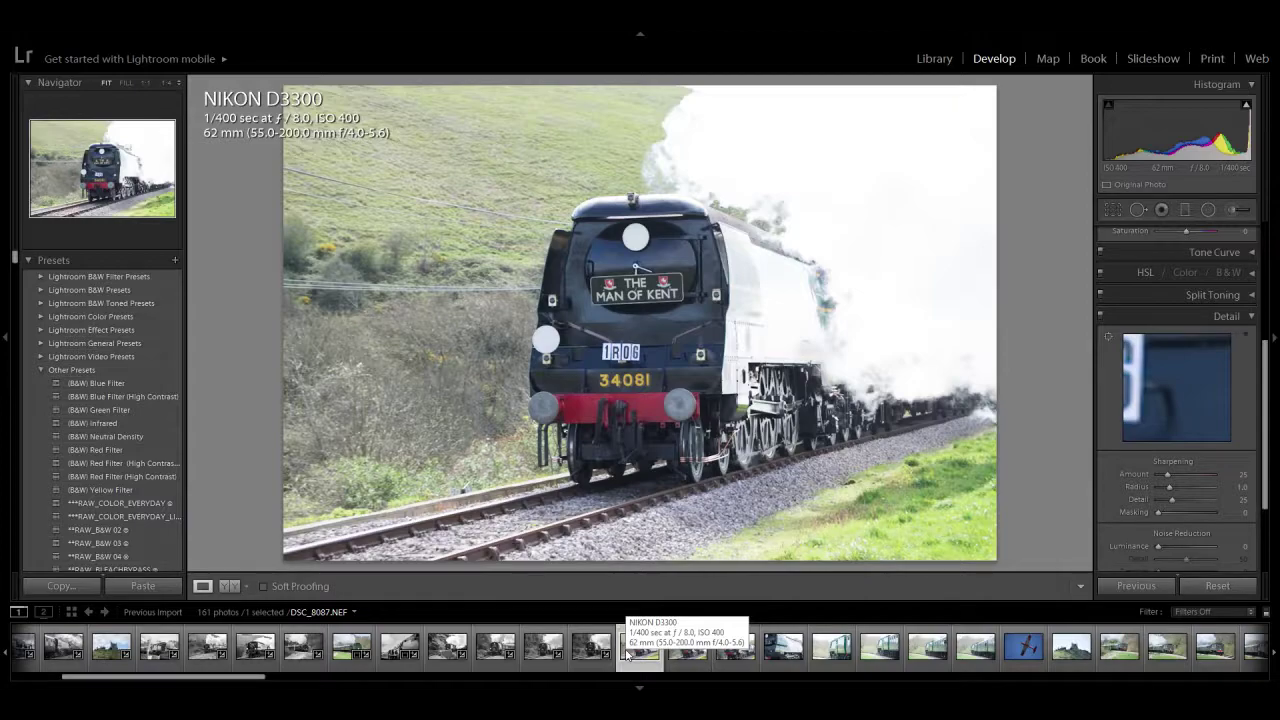
Step: Set a sharpening Amount of 45, Highlights -5 and Whites -100 on DSC_8087
left_click(628, 652)
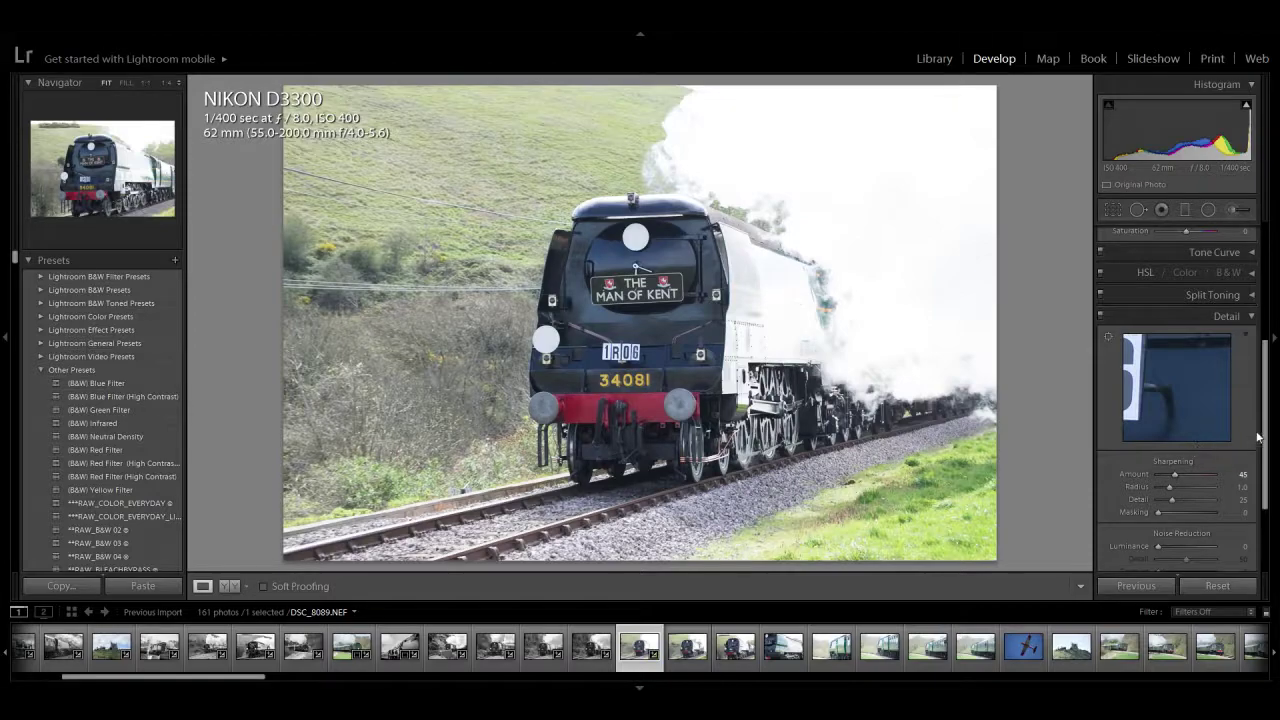
scroll(1245, 343, "up", 4)
left_click_drag(1186, 325, 1142, 349)
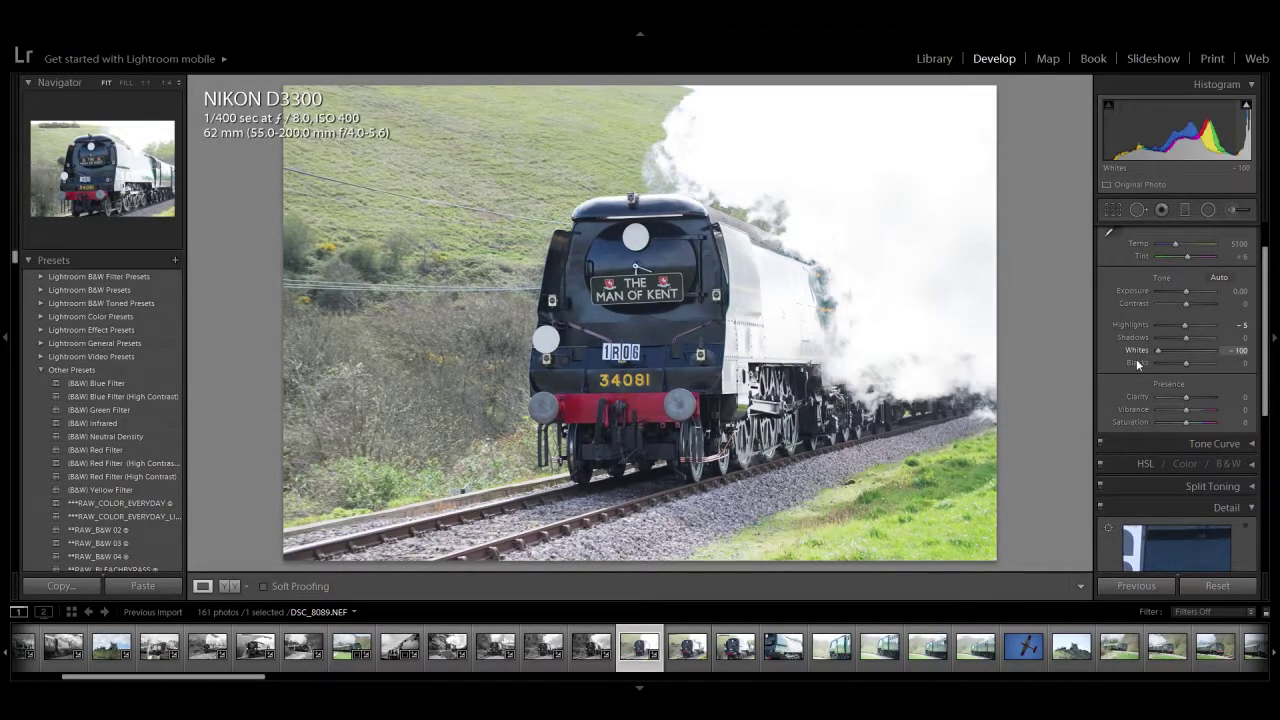
Step: Remove DSC_8087 from the catalog
key("Delete")
key("Return")
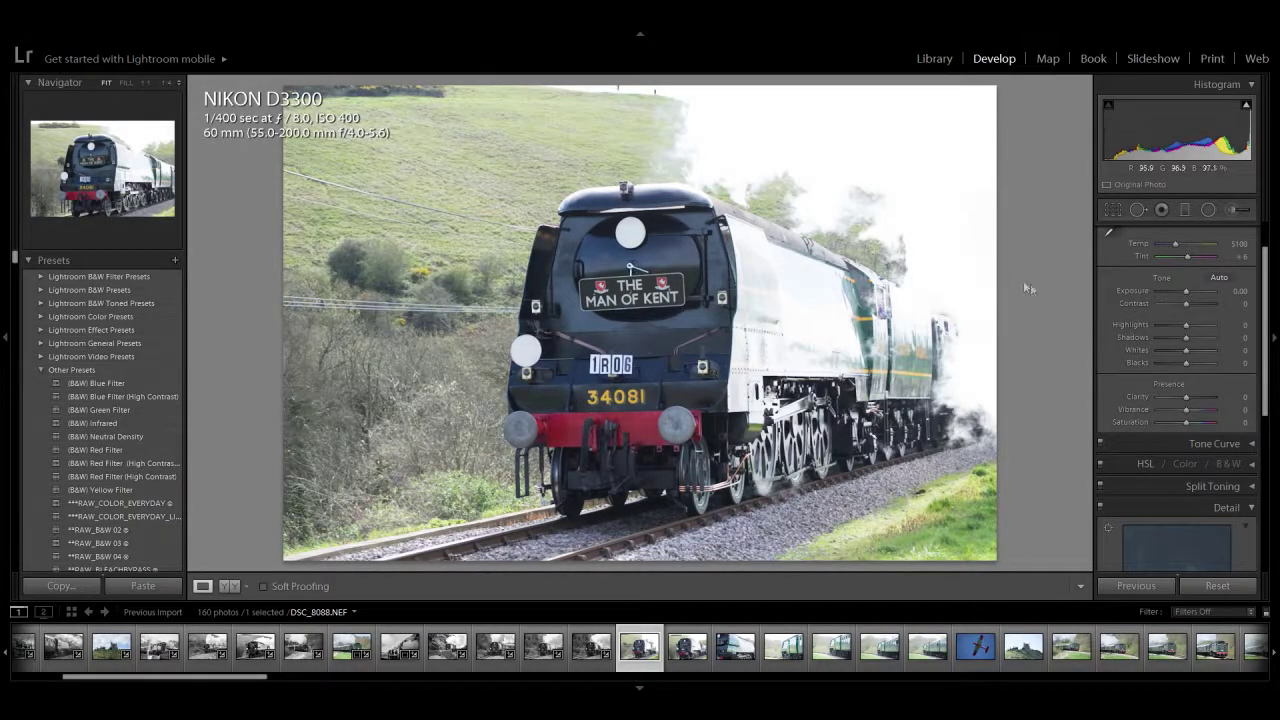
Step: Set Clarity +64, Highlights -100, Shadows -43, Whites -76, Blacks -31 and Contrast -17 on DSC_8088
left_click_drag(1188, 395, 1172, 340)
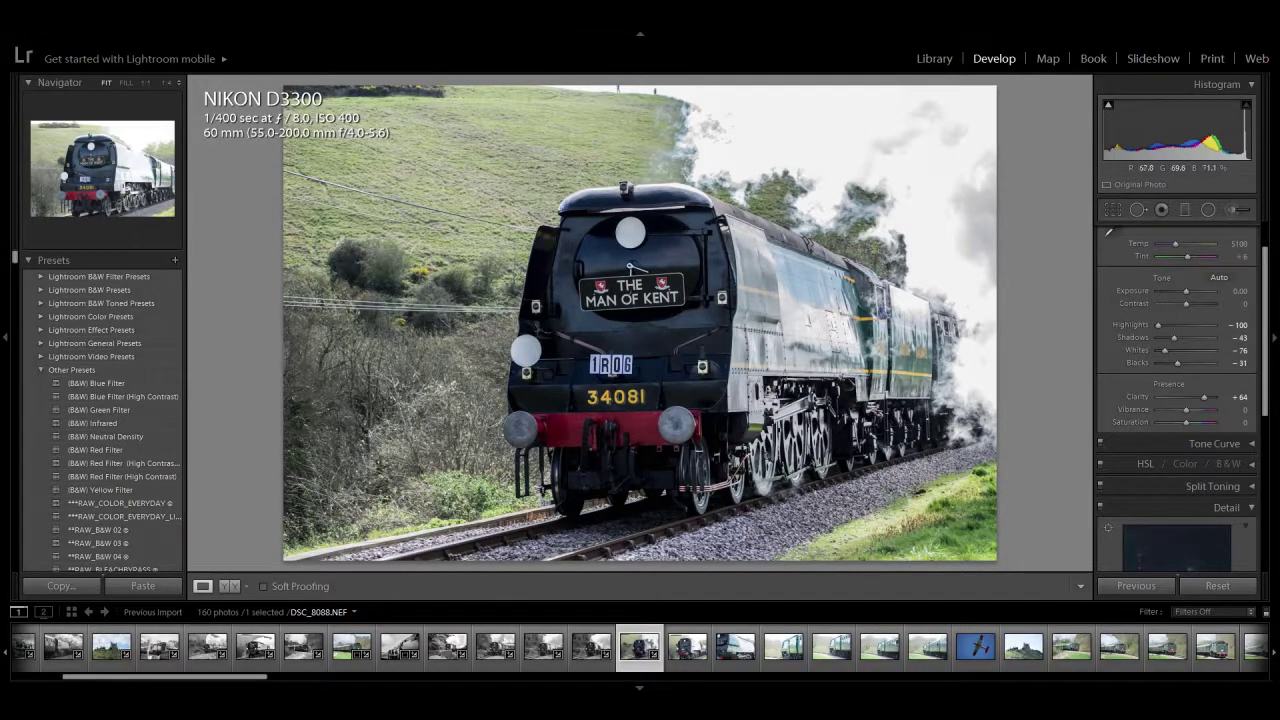
left_click_drag(1187, 306, 1182, 293)
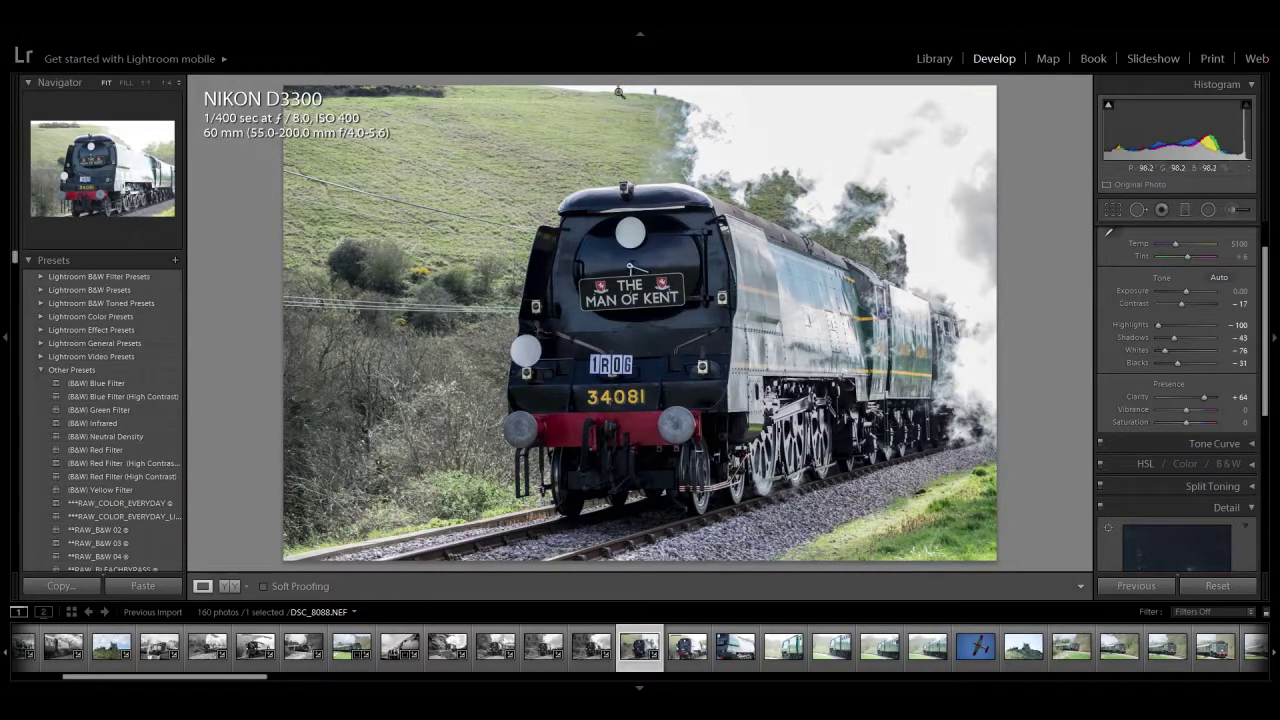
Step: Inspect the figures on the hill's skyline in DSC_8088 and crop the photo slightly to cut them off
left_click(660, 99)
left_click_drag(660, 99, 631, 163)
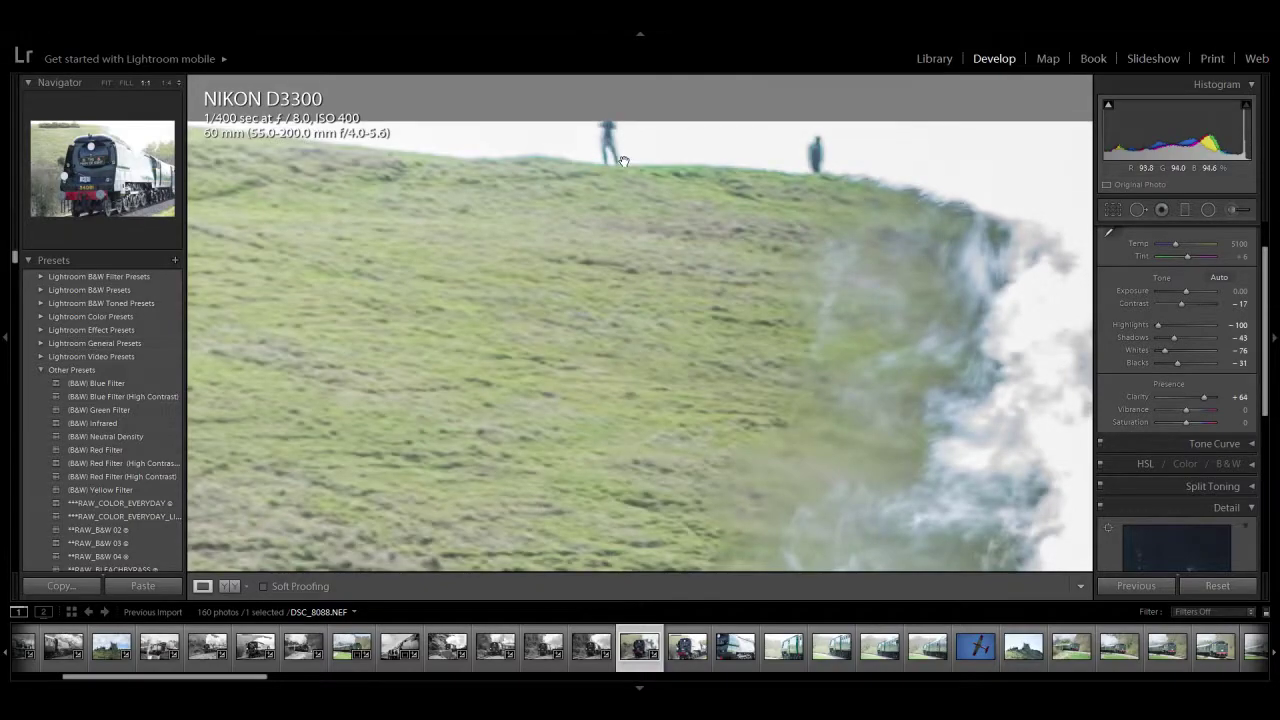
key("z")
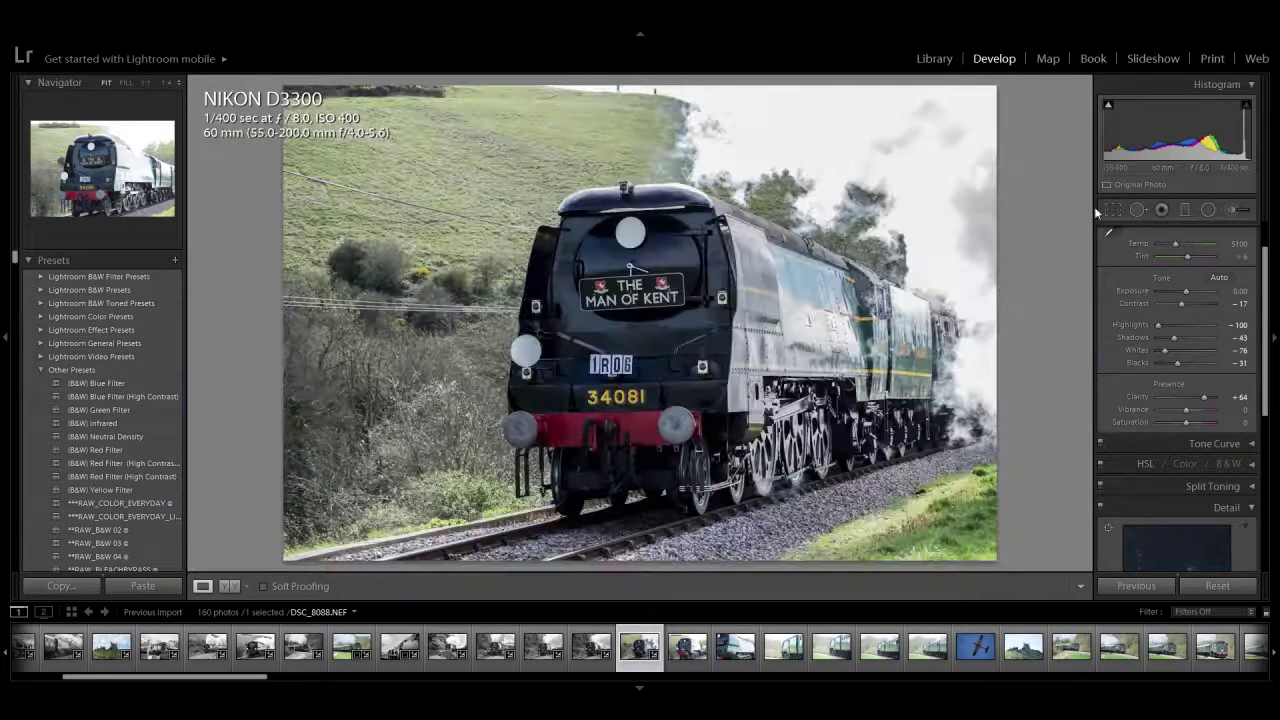
left_click(1113, 211)
mouse_move(1050, 290)
left_mouse_down()
mouse_move(1058, 330)
mouse_move(1054, 300)
left_mouse_up()
left_click(1078, 588)
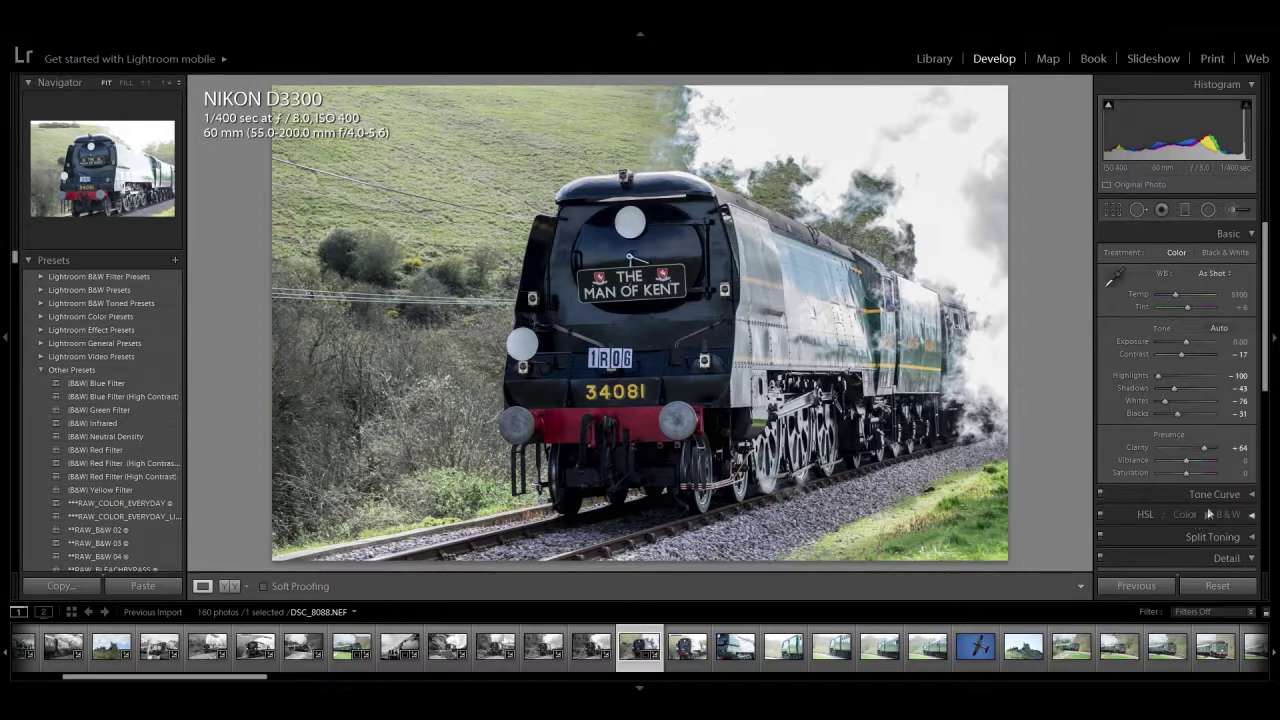
Step: Set the sharpening Amount to 62 on DSC_8088
scroll(1245, 498, "down", 5)
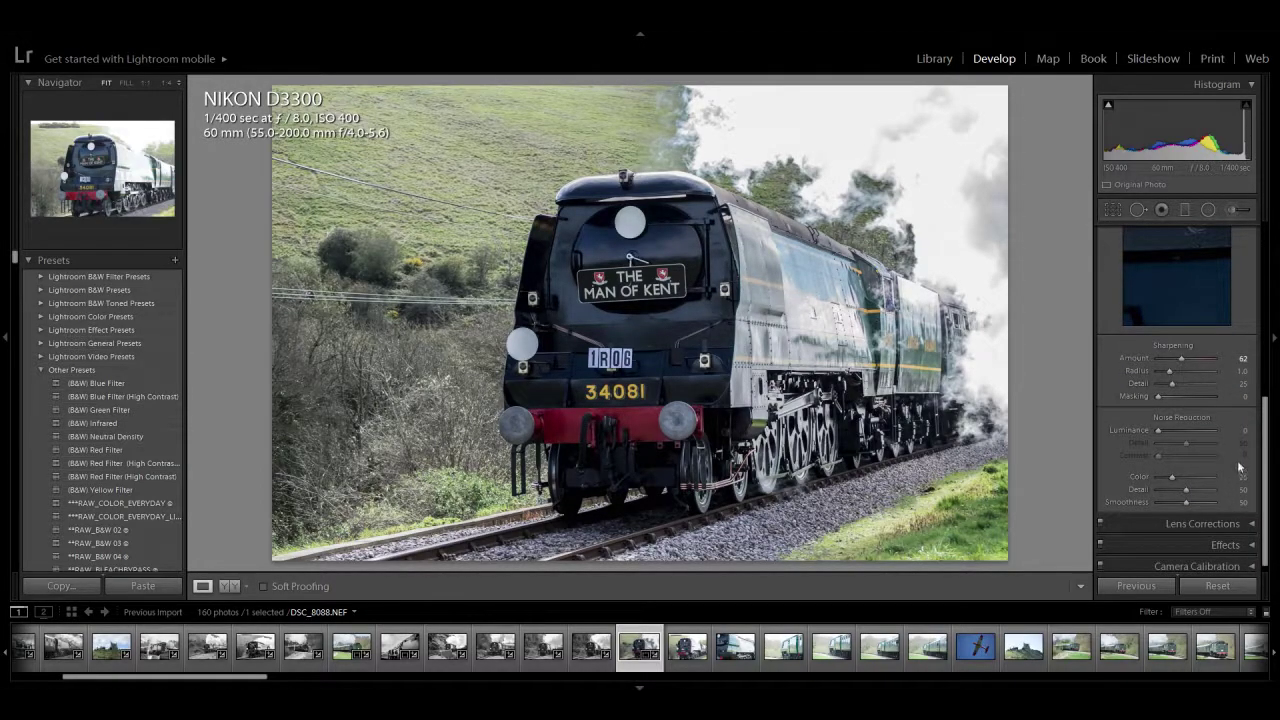
scroll(1230, 465, "up", 2)
scroll(1240, 458, "up", 1)
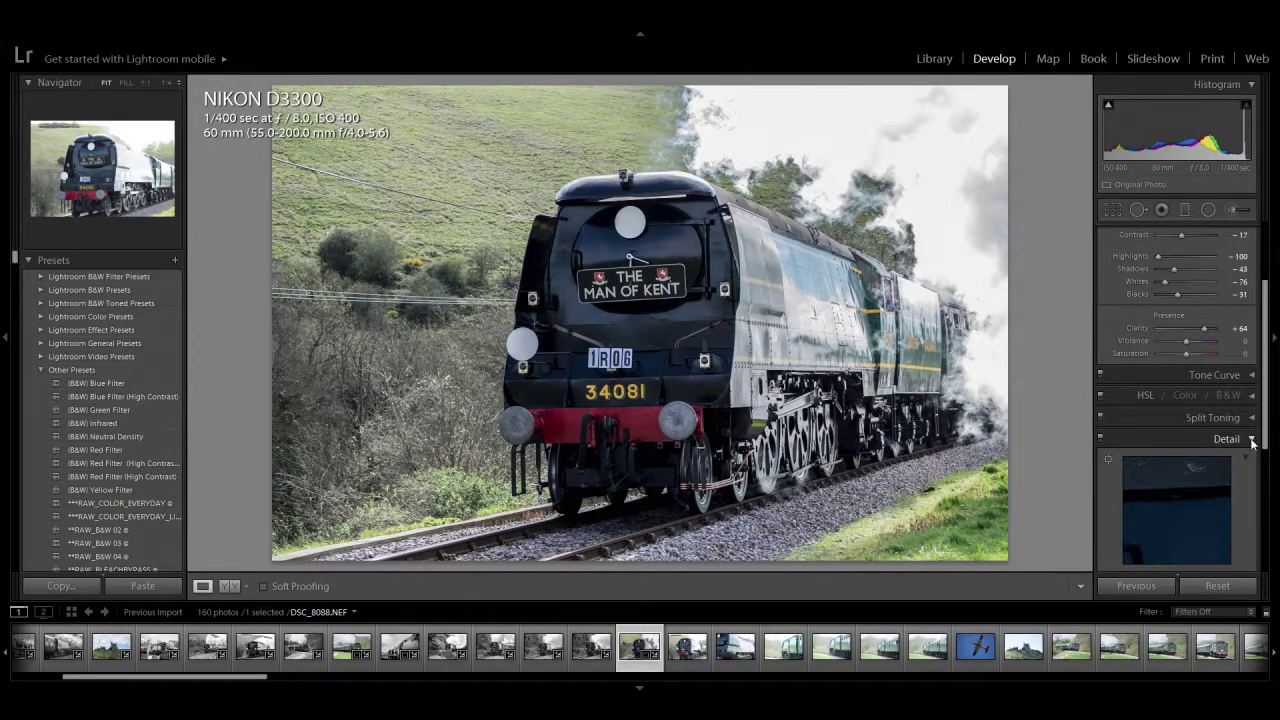
Step: Set Clarity +57, Exposure -0.60, Highlights -100, Shadows -19, Whites -60 and Blacks -21 on DSC_8089, and convert it to black and white
key("Right")
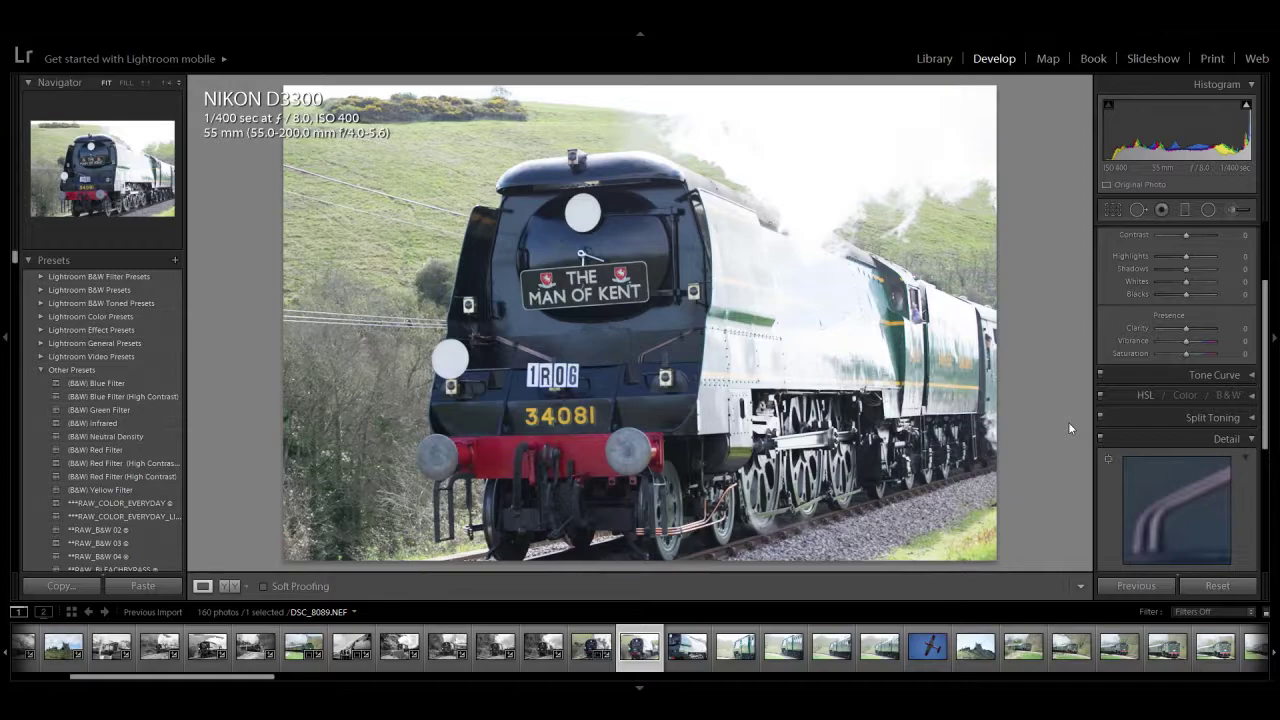
left_click_drag(1195, 336, 1205, 338)
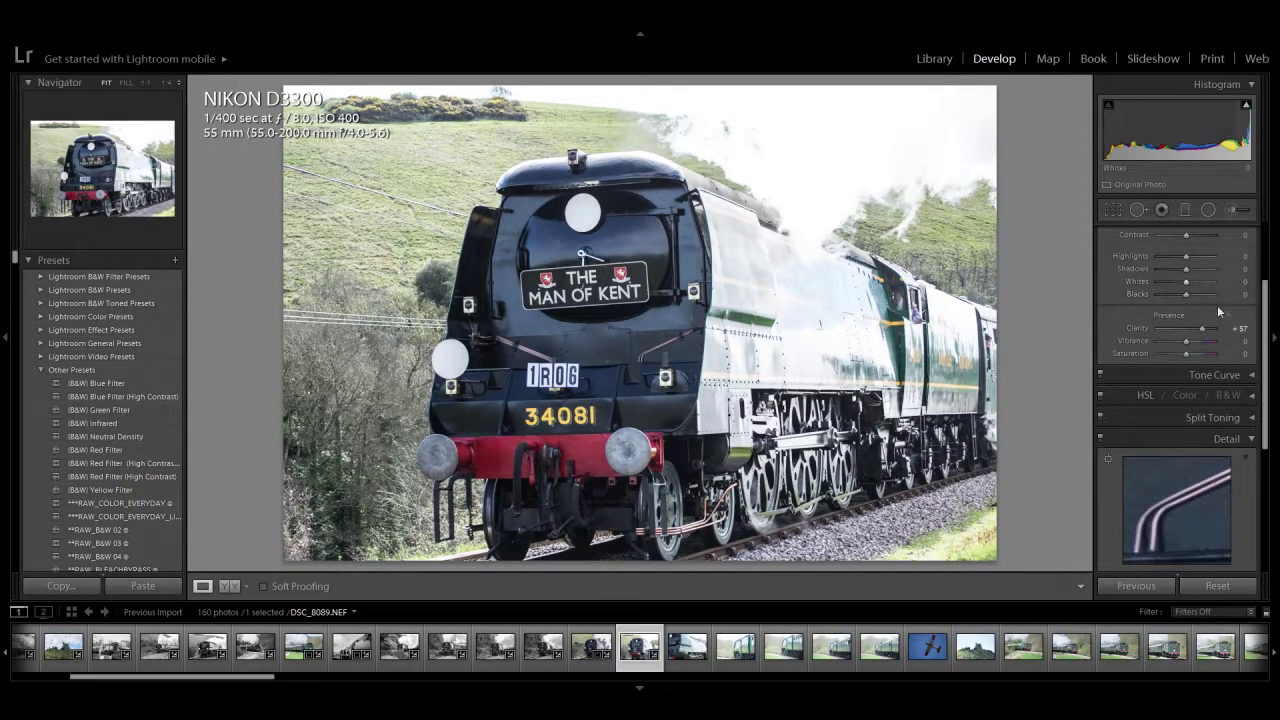
scroll(1210, 312, "up", 3)
left_click_drag(1187, 319, 1176, 392)
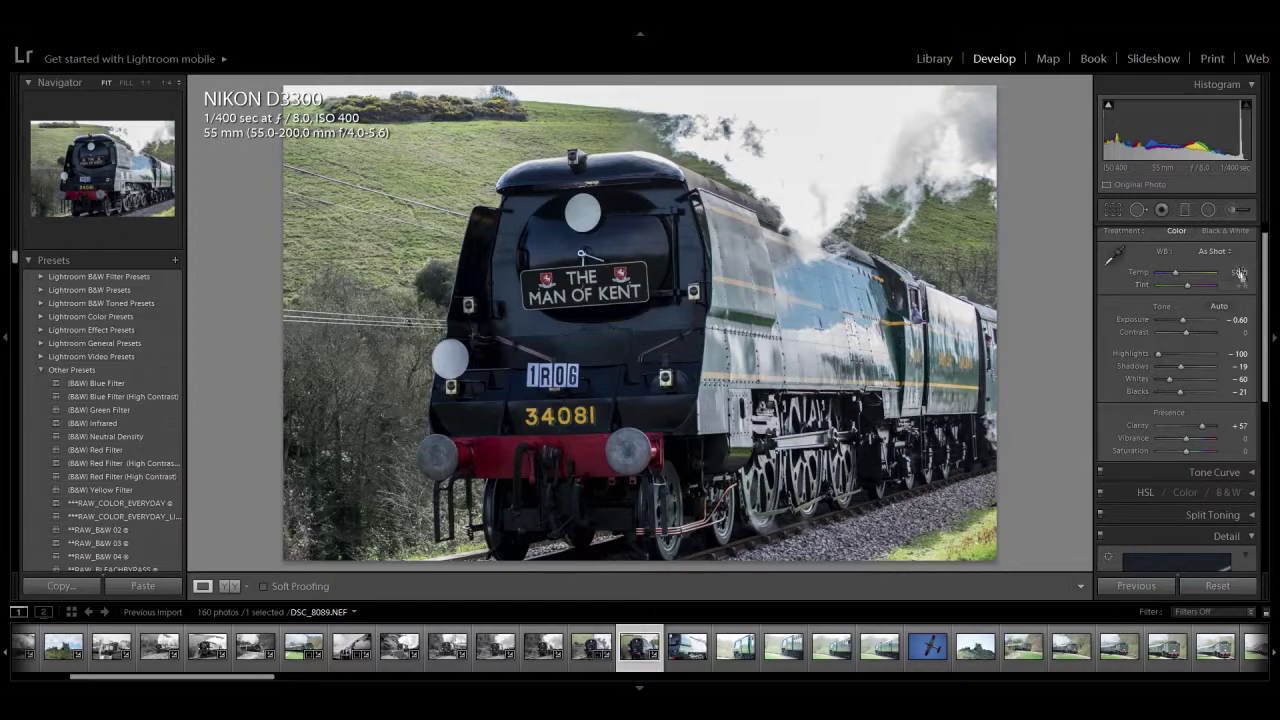
left_click(1227, 234)
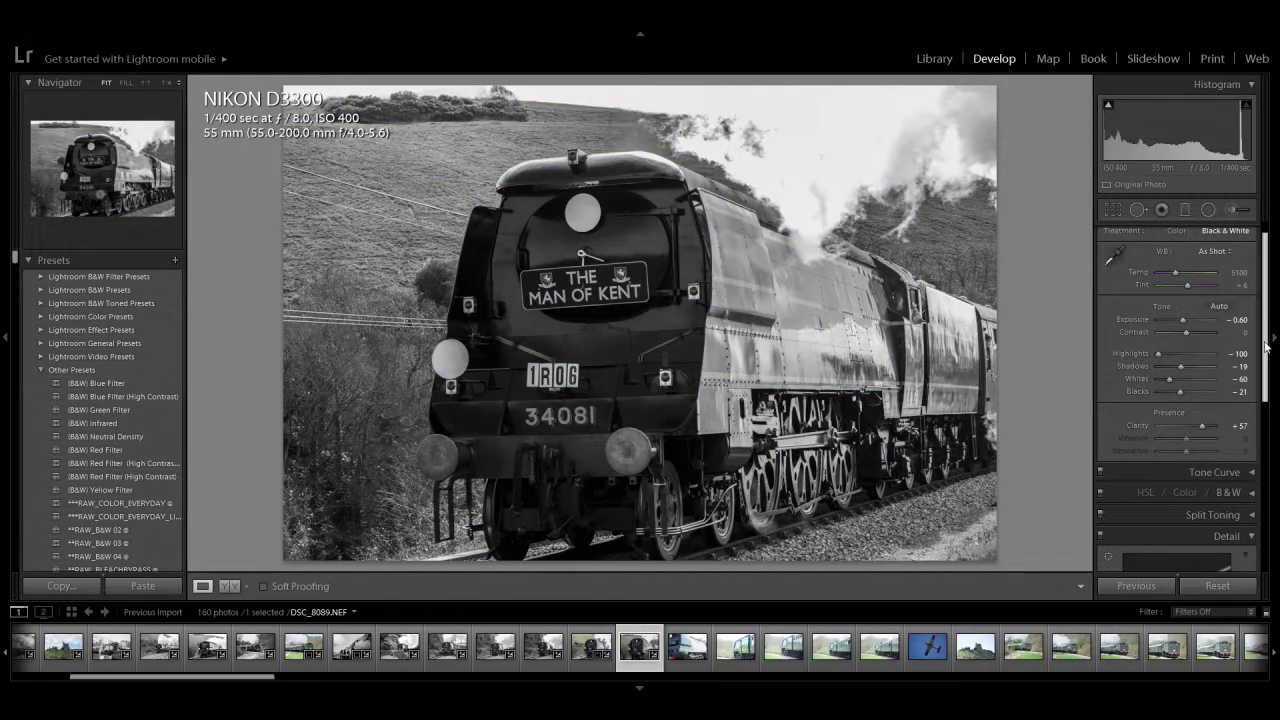
Step: Set the sharpening Amount to 91 on DSC_8089, and remove the close-up of the locomotive's side that follows it from the catalog
scroll(1170, 380, "down", 10)
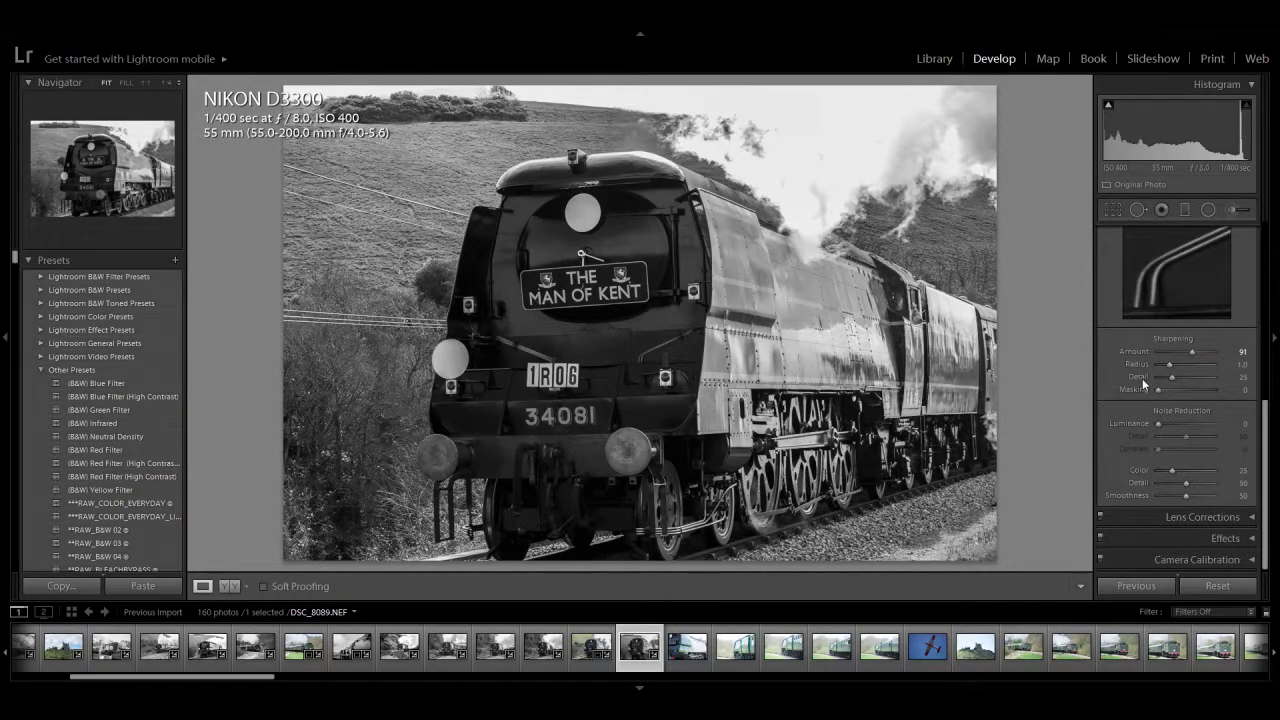
key("Left")
key("Right")
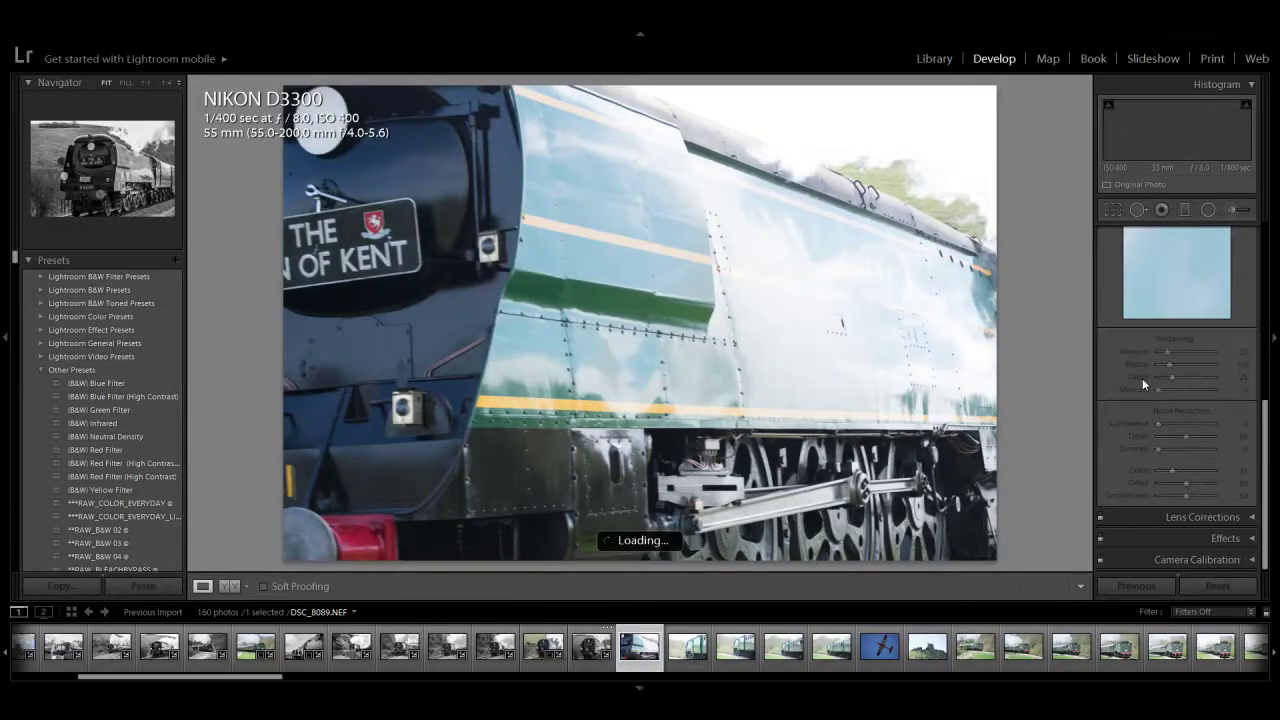
key("Delete")
key("Return")
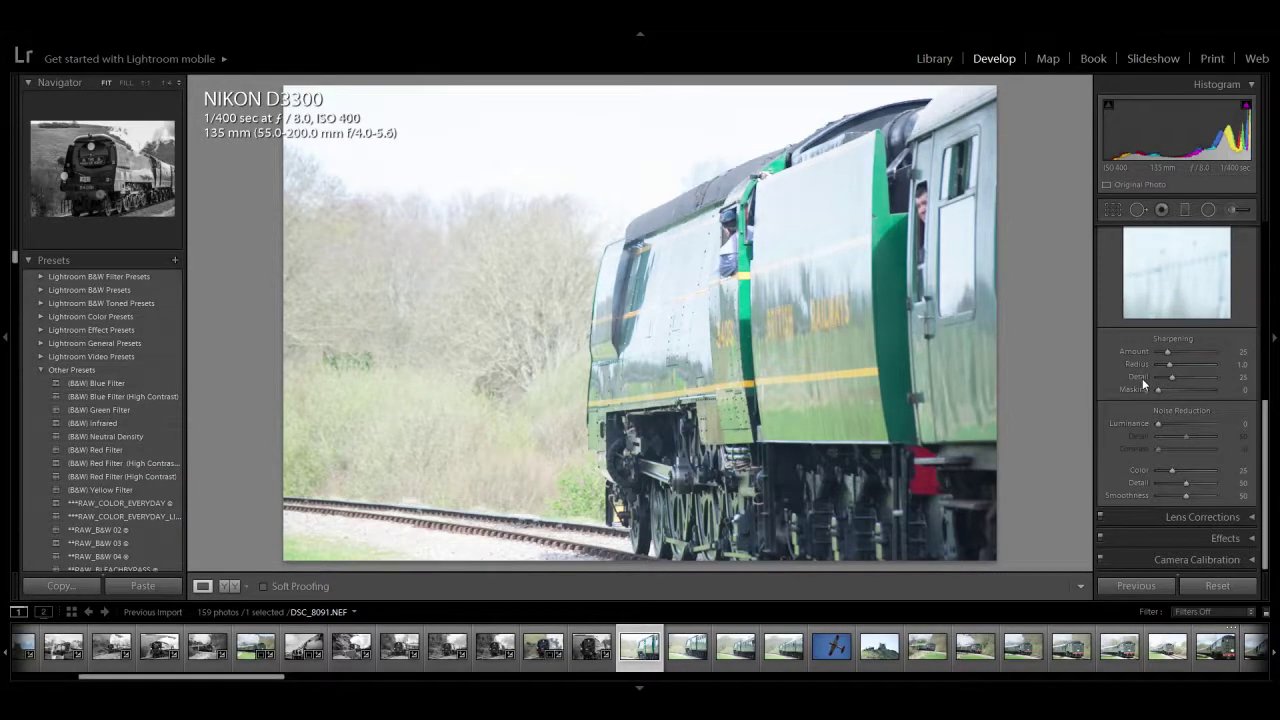
Step: Compare DSC_8091 with DSC_8092 and raise the sharpening Amount on DSC_8091
key("Right")
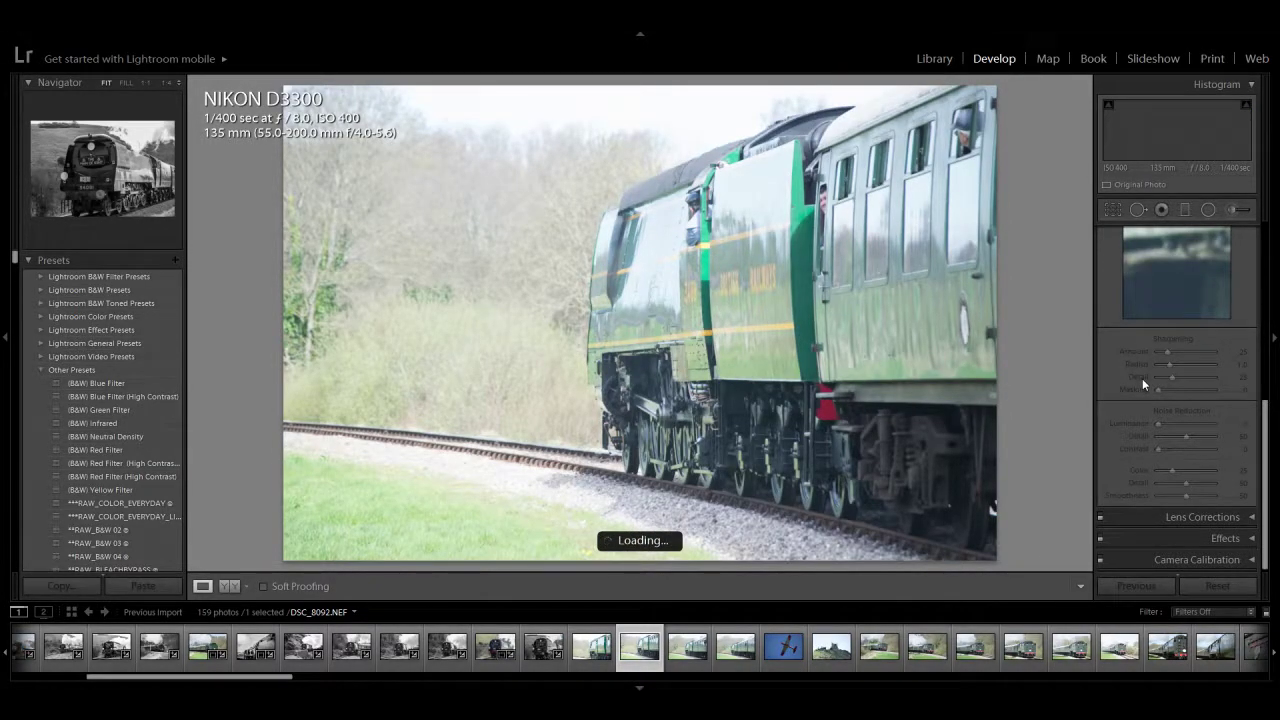
key("Left")
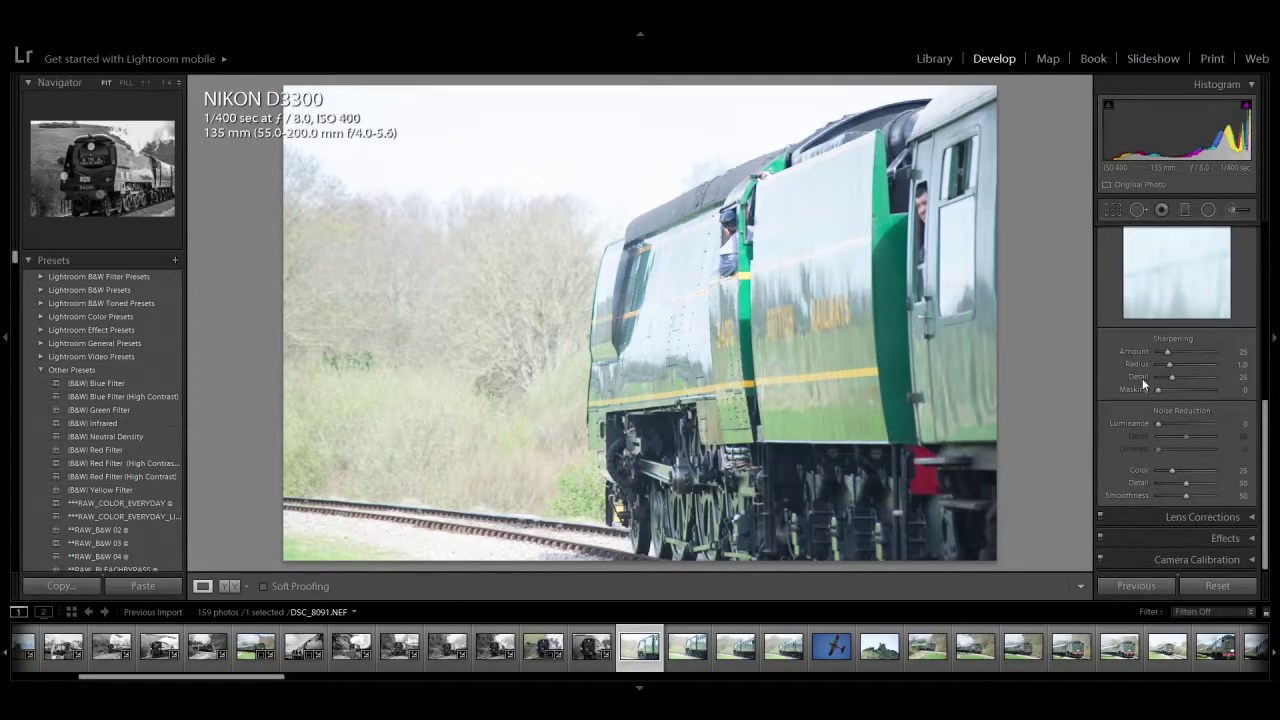
key("Right")
key("Left")
key("Left")
left_click_drag(1168, 355, 1193, 352)
Step: Set Clarity +74, Highlights -100, Shadows -50, Whites -2, Blacks -50, Exposure -0.71 and Contrast +19 on DSC_8091, and convert it to black and white
left_click_drag(1267, 517, 1268, 432)
left_click_drag(1267, 327, 1267, 262)
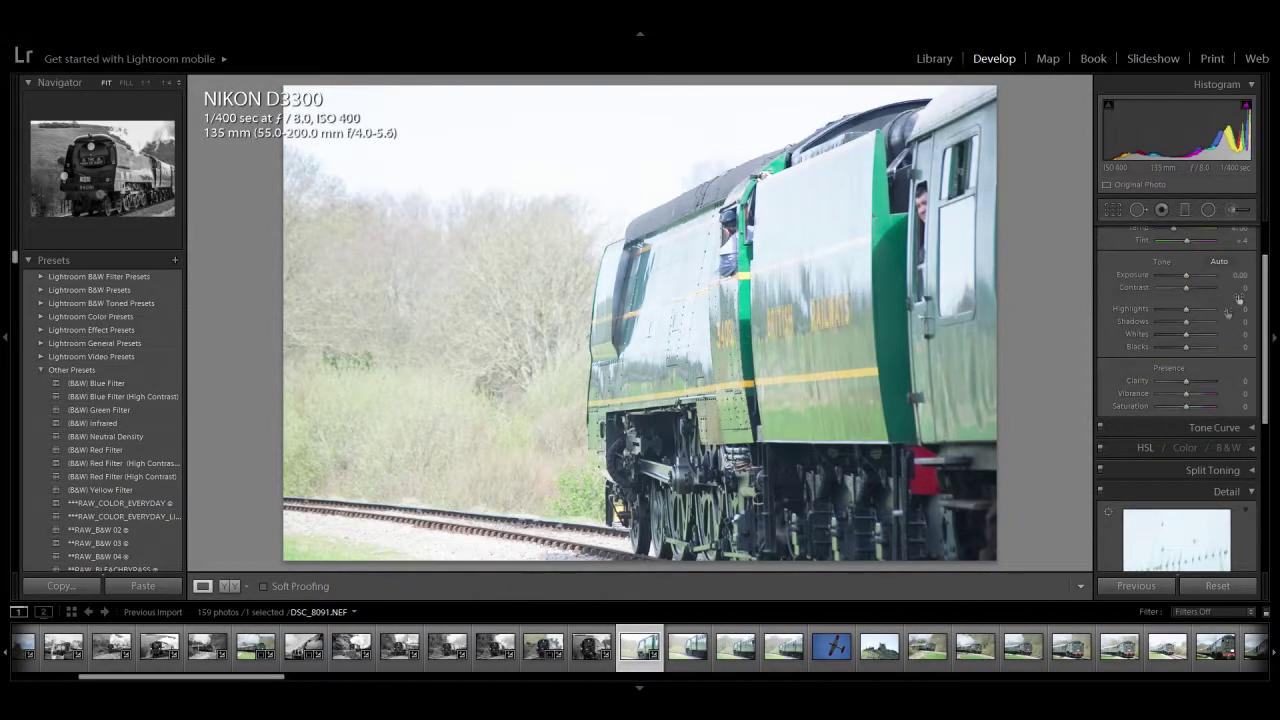
left_click_drag(1194, 382, 1264, 326)
left_click_drag(1186, 375, 1156, 376)
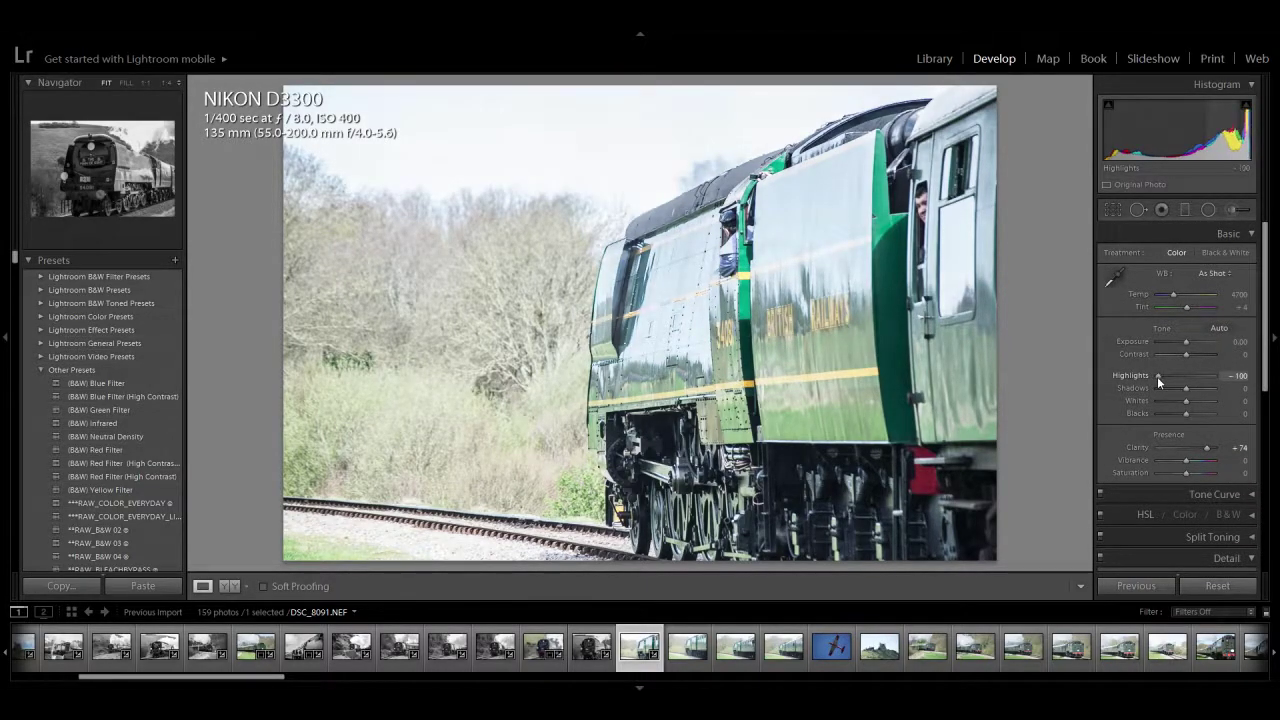
left_click(1222, 253)
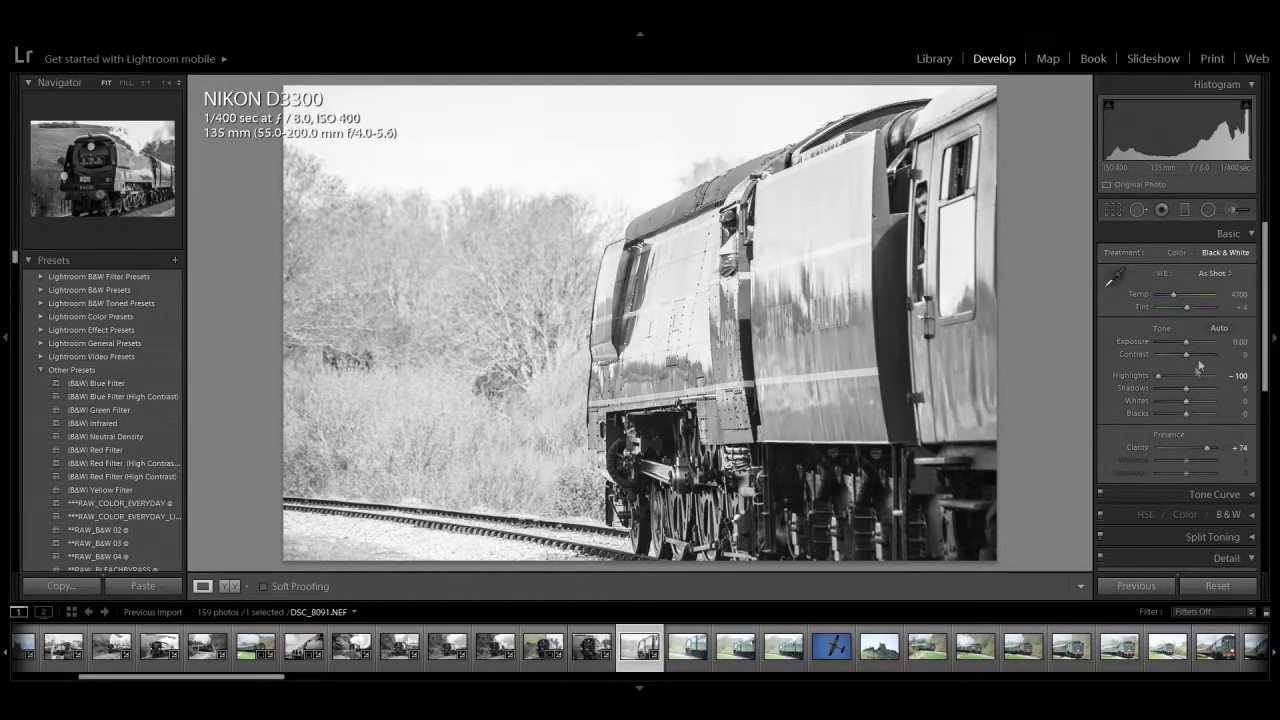
mouse_move(1187, 401)
left_mouse_down()
mouse_move(1198, 407)
mouse_move(1152, 401)
mouse_move(1184, 398)
mouse_move(1171, 386)
left_mouse_up()
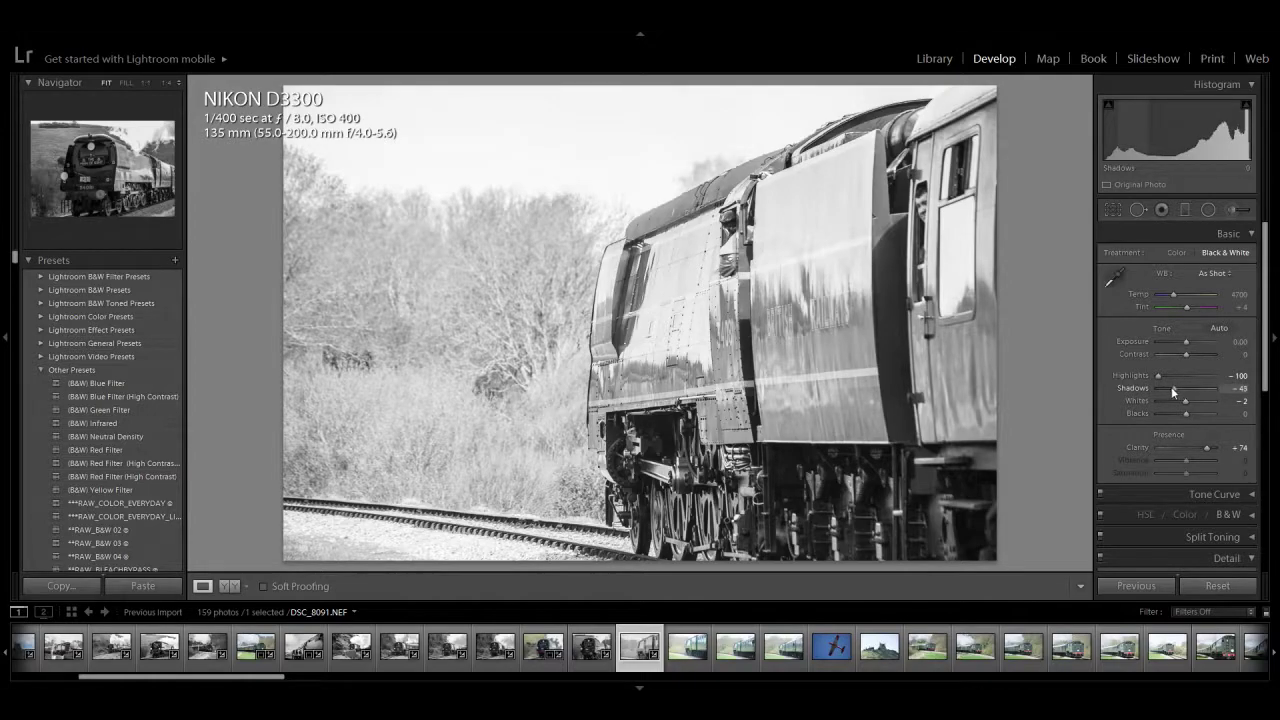
left_click_drag(1186, 414, 1168, 416)
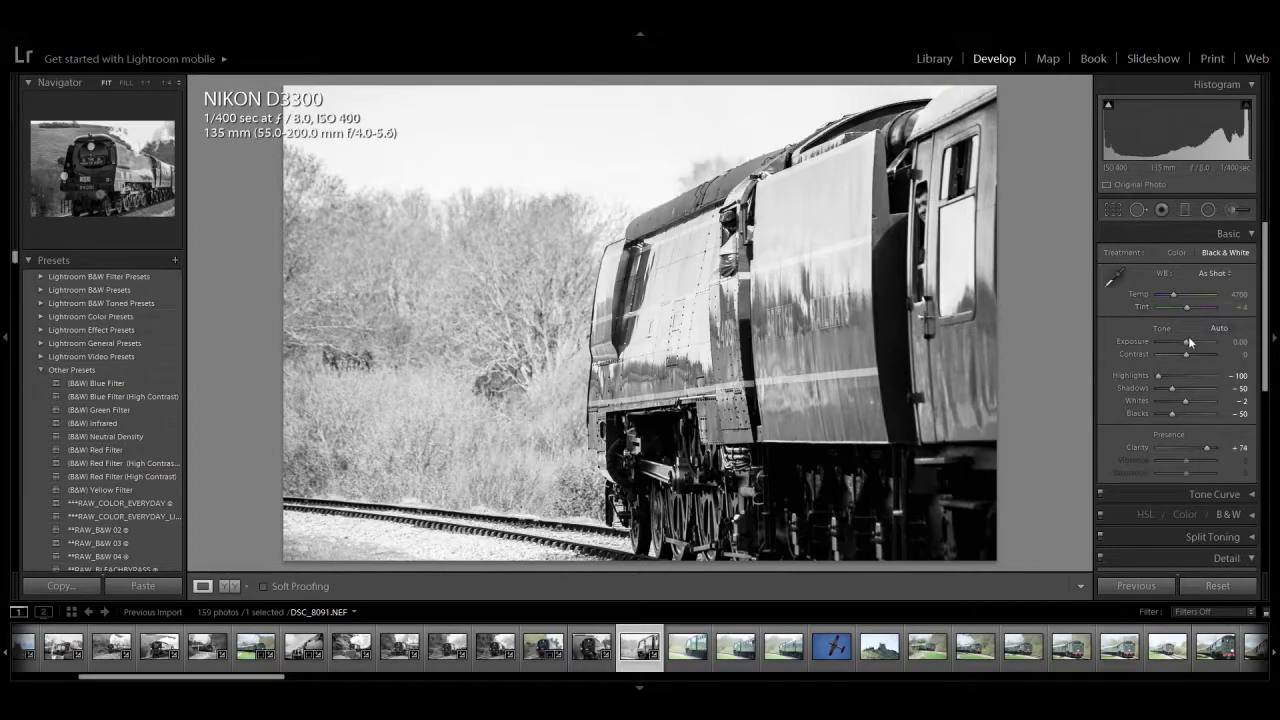
left_click_drag(1187, 342, 1182, 344)
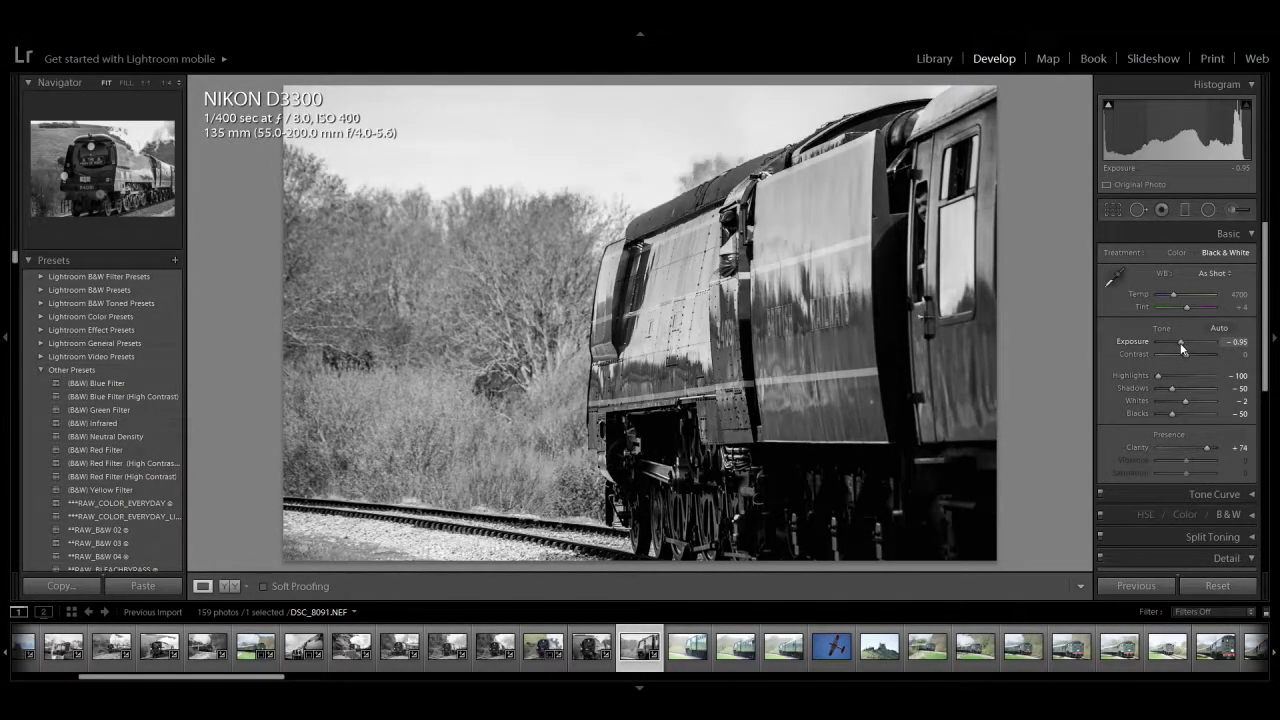
mouse_move(1184, 355)
left_mouse_down()
mouse_move(1168, 355)
mouse_move(1187, 356)
left_mouse_up()
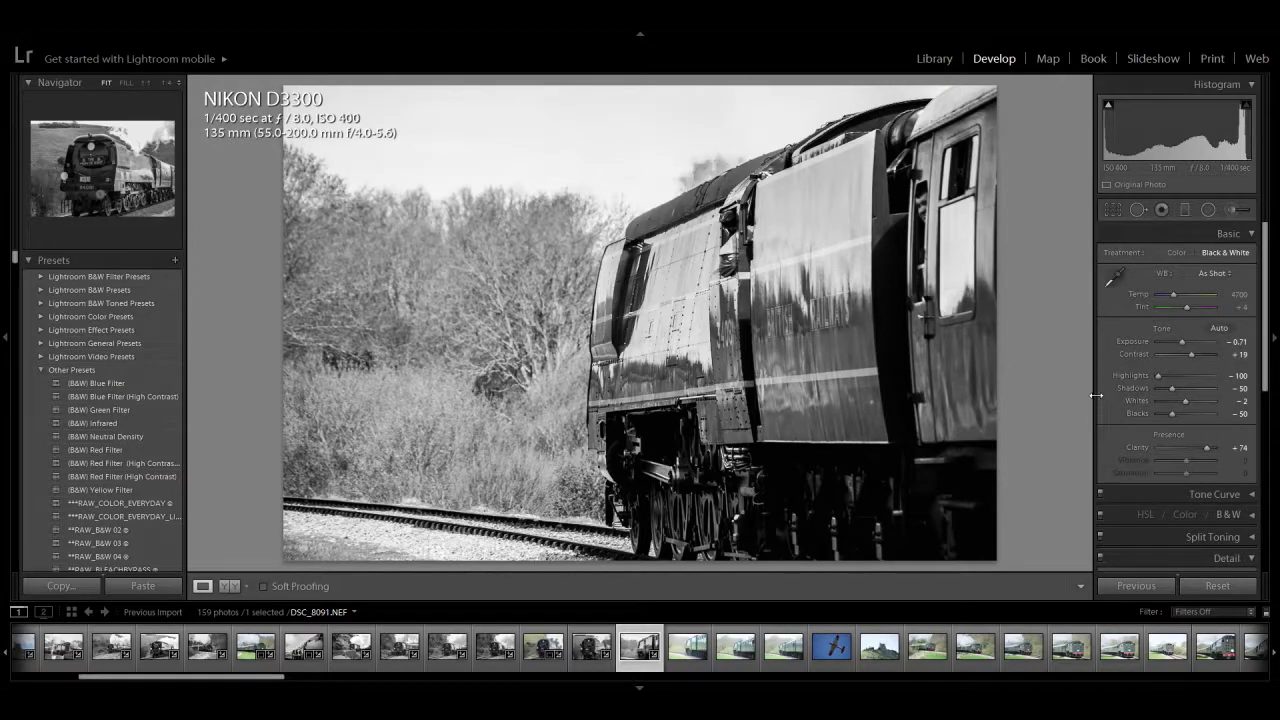
Step: Remove the departing train photos DSC_8091 through DSC_8094 from the catalog
key("Delete")
key("Return")
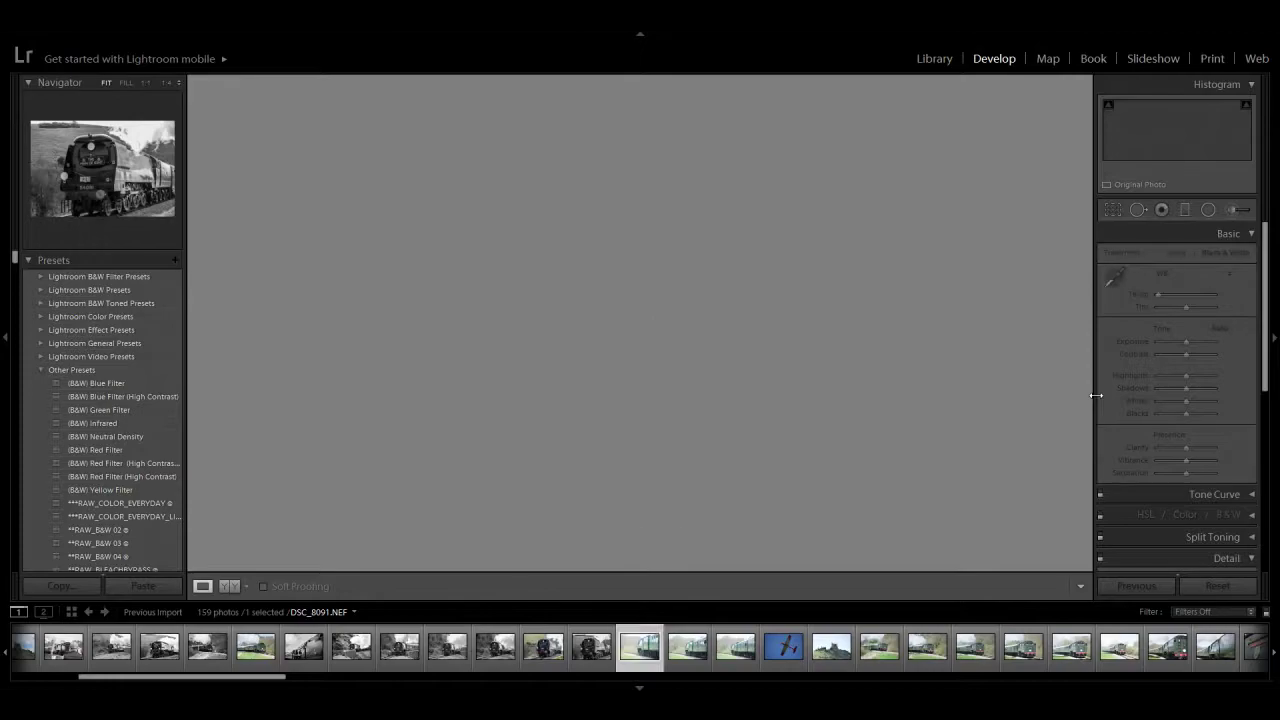
key("Delete")
key("Return")
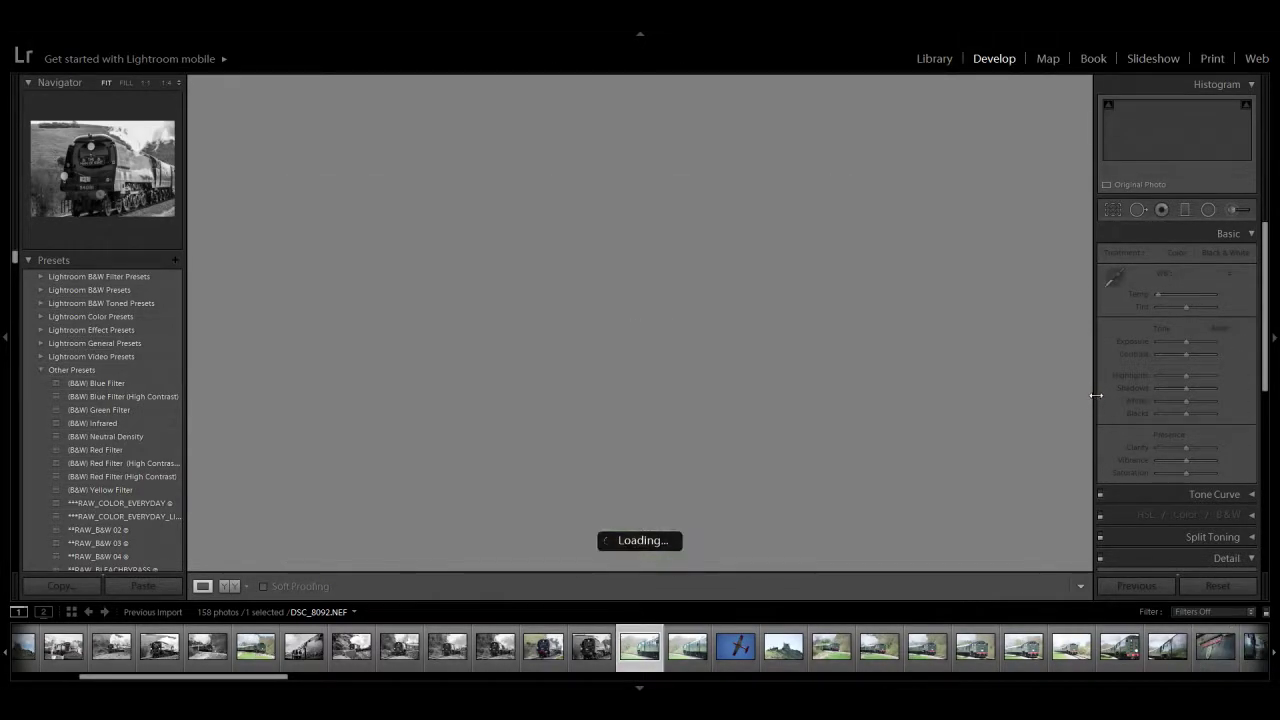
key("Delete")
key("Return")
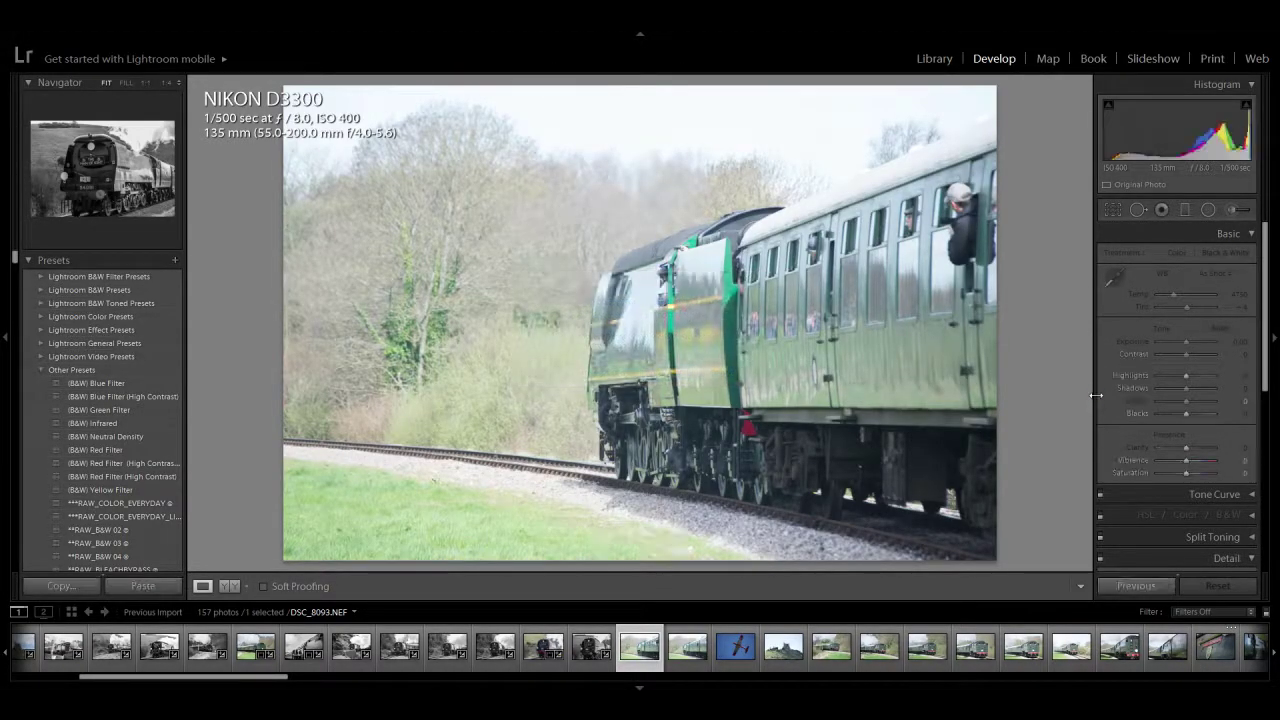
key("Delete")
key("Return")
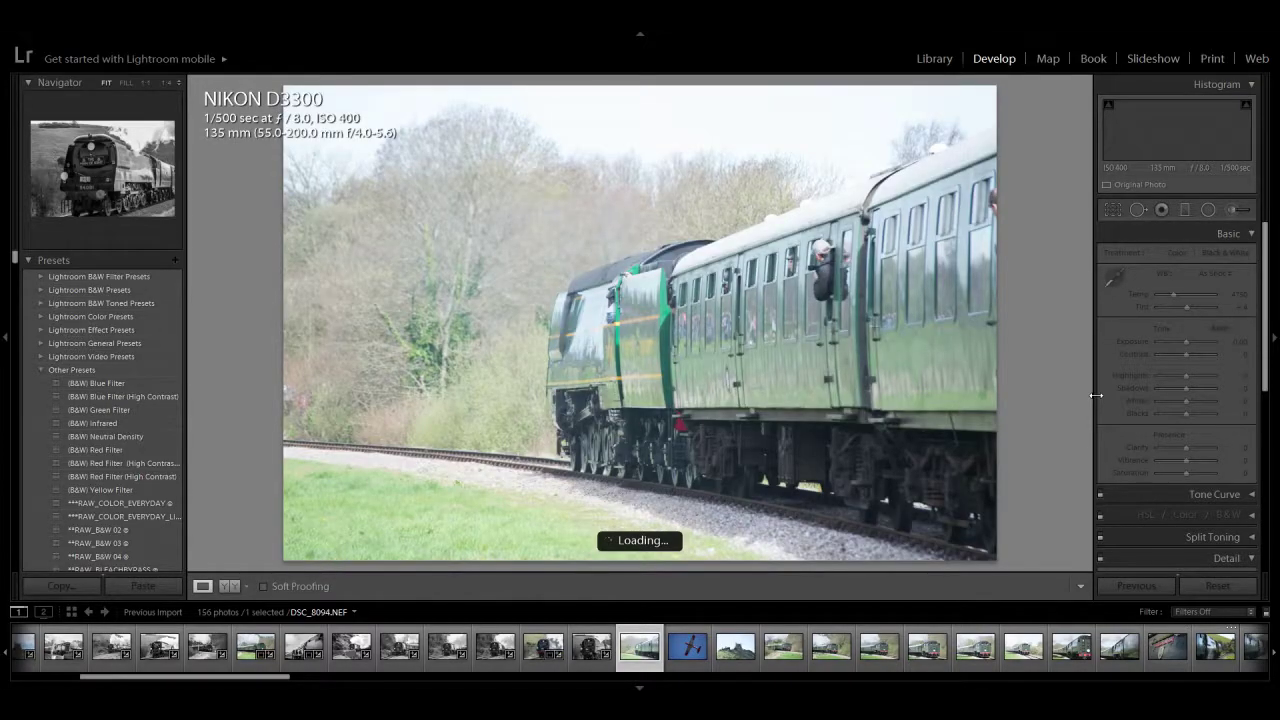
key("Delete")
key("Return")
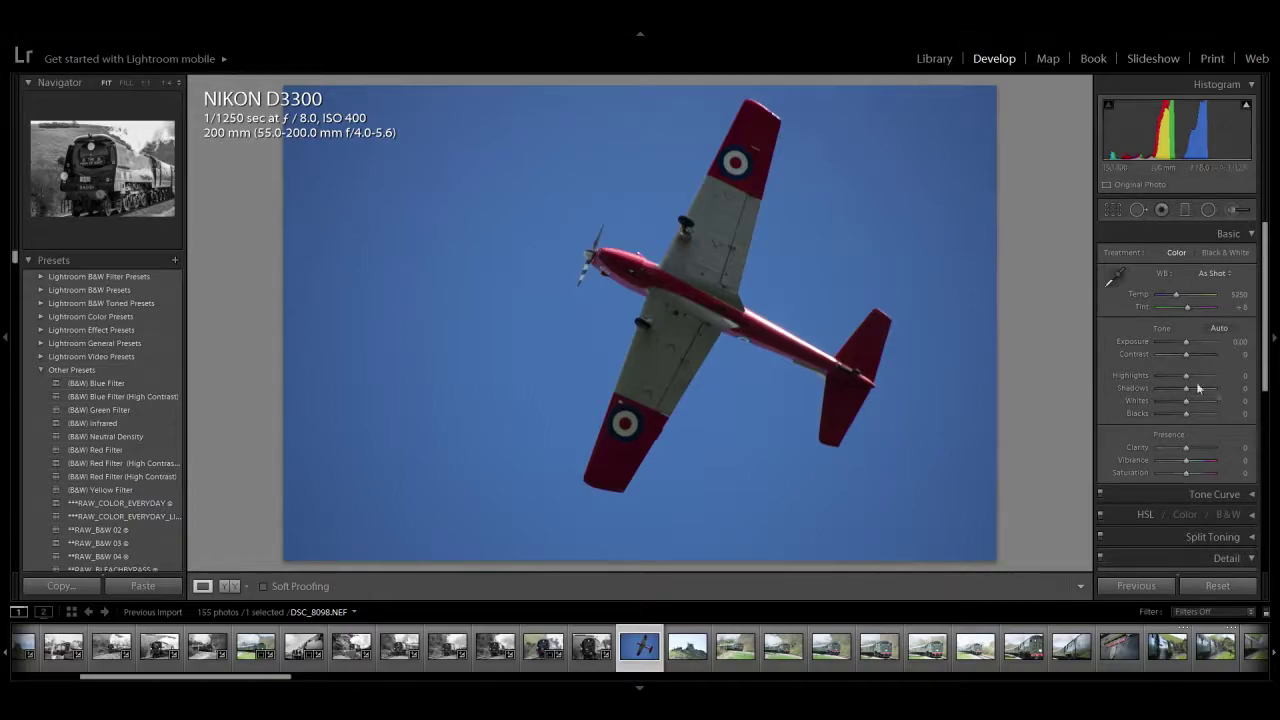
Step: Try Clarity +64 on the aircraft photo DSC_8098, and remove it together with the castle photo and the train photo with spectators on the bank
left_click_drag(1187, 448, 1206, 451)
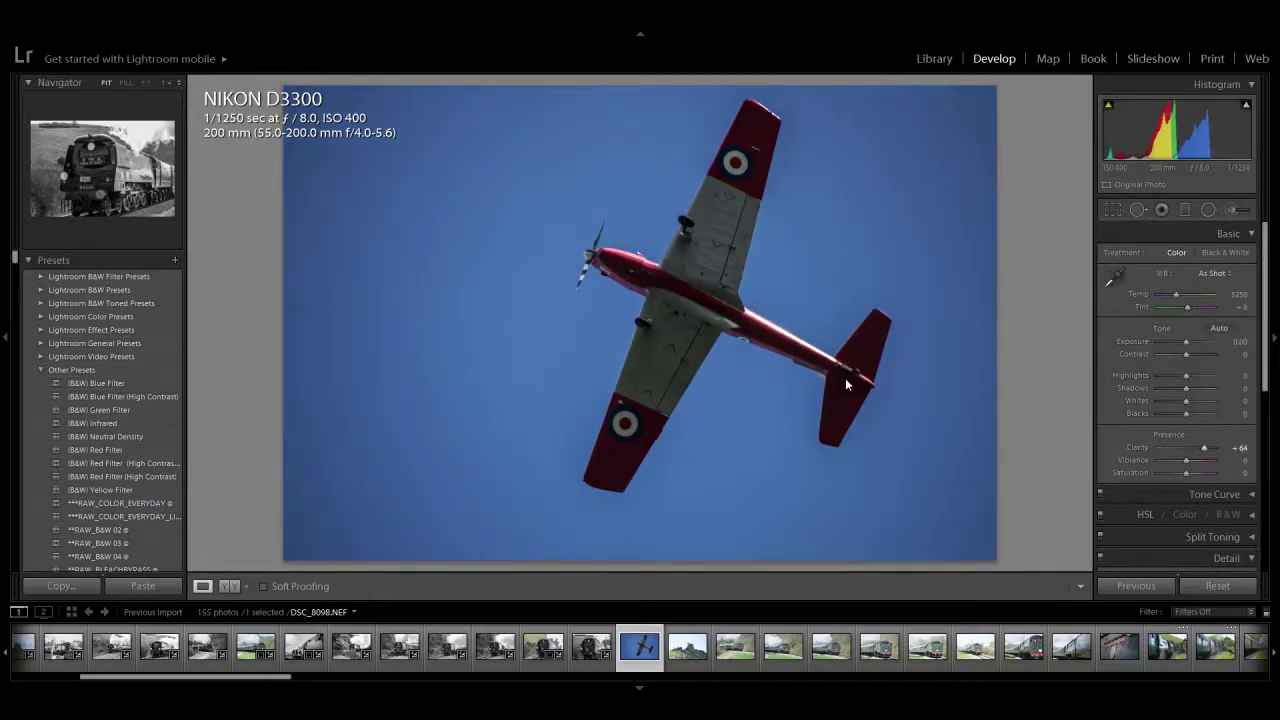
key("Delete")
key("Return")
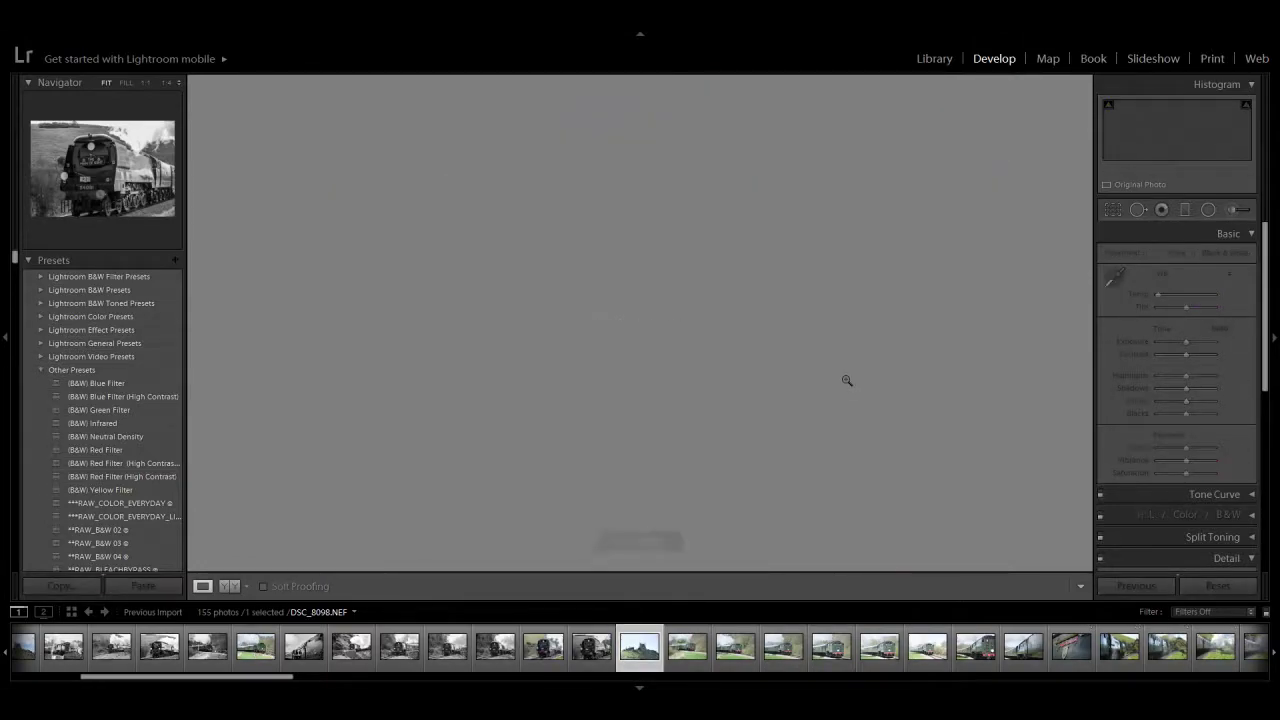
key("Delete")
key("Return")
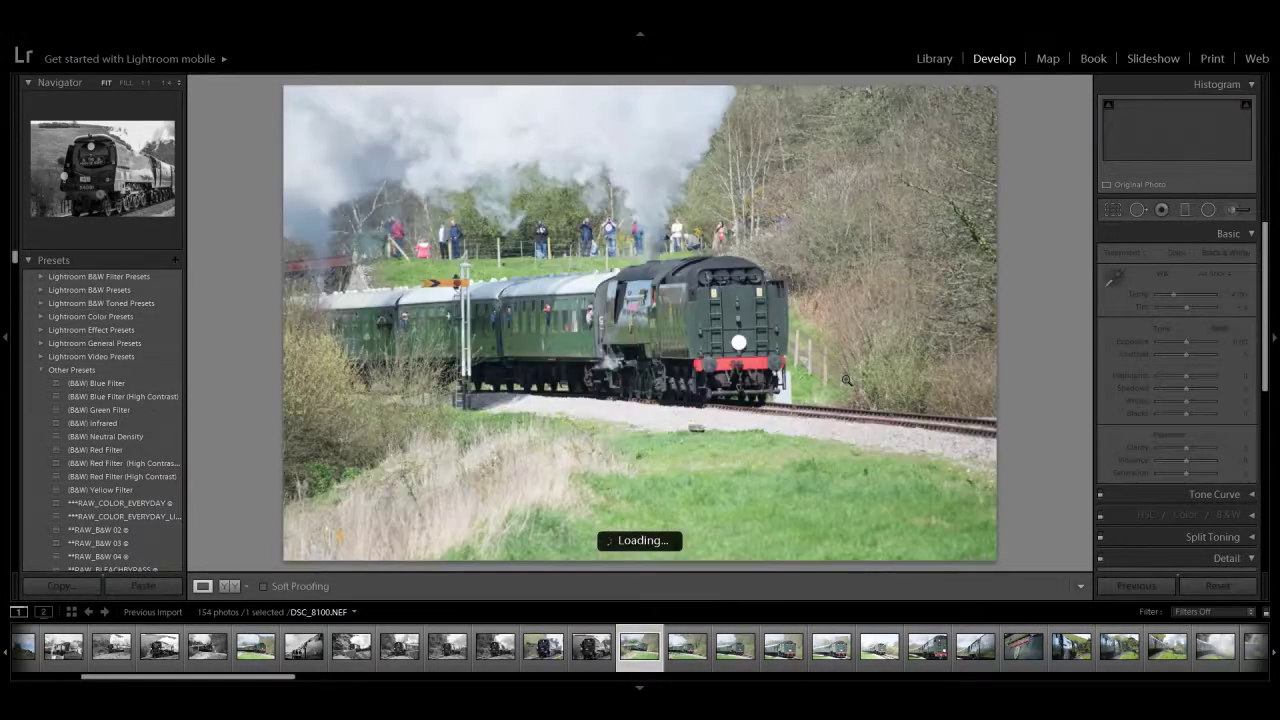
key("Delete")
key("Return")
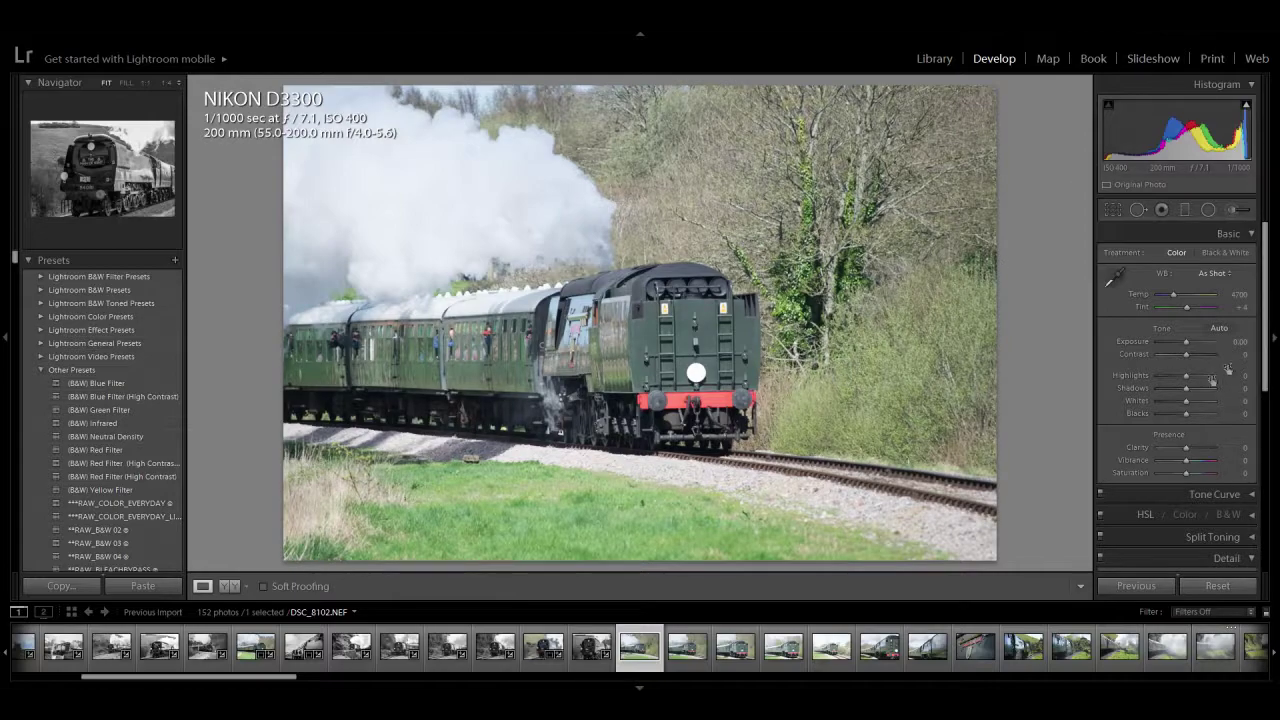
Step: Set Clarity +36, Highlights -69, Contrast +14, Shadows -36 and Blacks -29 on DSC_8102, and reset its Exposure to 0.00
left_click_drag(1196, 452, 1209, 453)
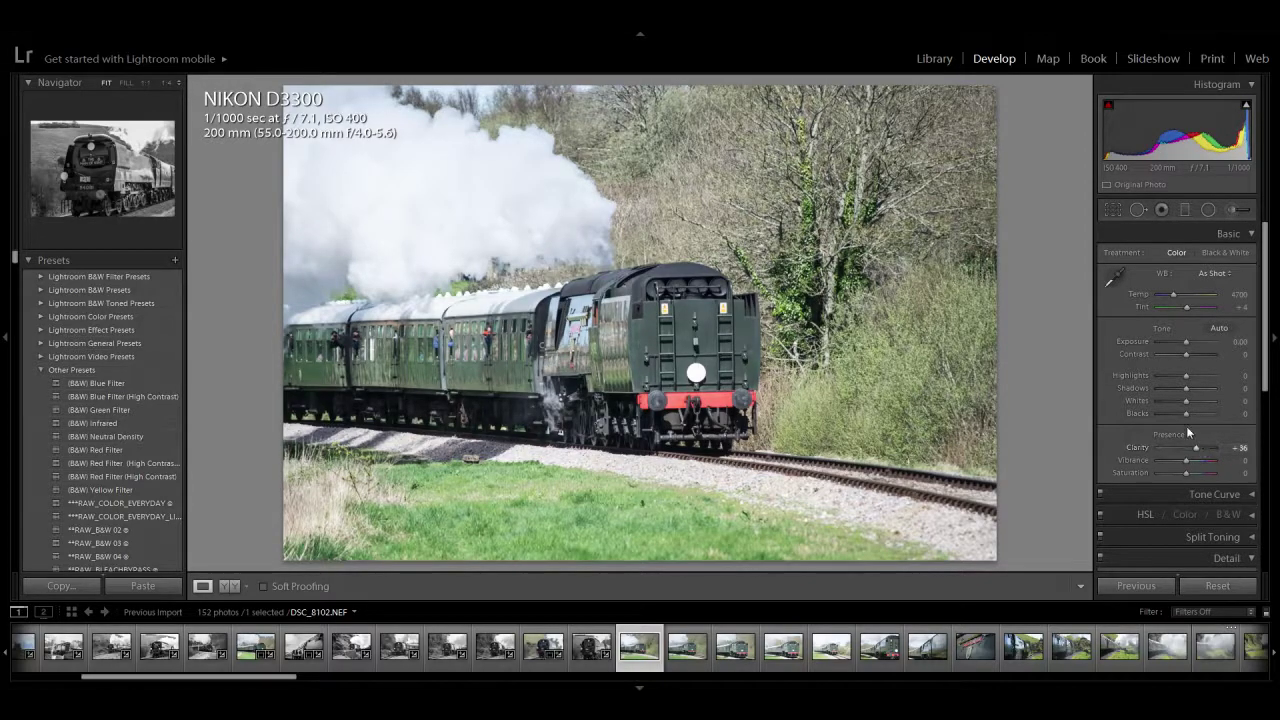
mouse_move(1185, 377)
left_mouse_down()
mouse_move(1164, 380)
mouse_move(1191, 354)
left_mouse_up()
left_click_drag(1186, 388, 1176, 386)
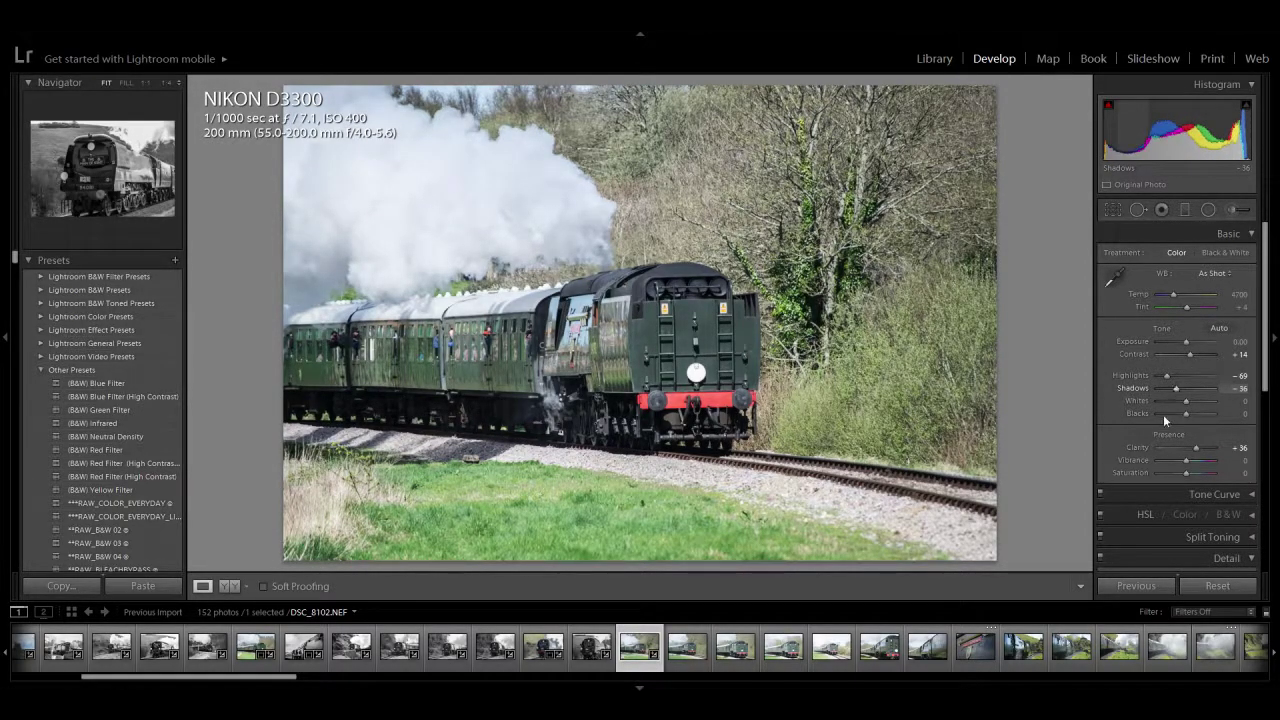
left_click_drag(1185, 413, 1178, 415)
left_click_drag(1187, 342, 1187, 345)
double_click(1186, 343)
key("ctrl+z")
double_click(1187, 345)
Step: Set the sharpening Amount to 55 on DSC_8102, and try the photo in black and white before returning it to color
scroll(1187, 347, "down", 8)
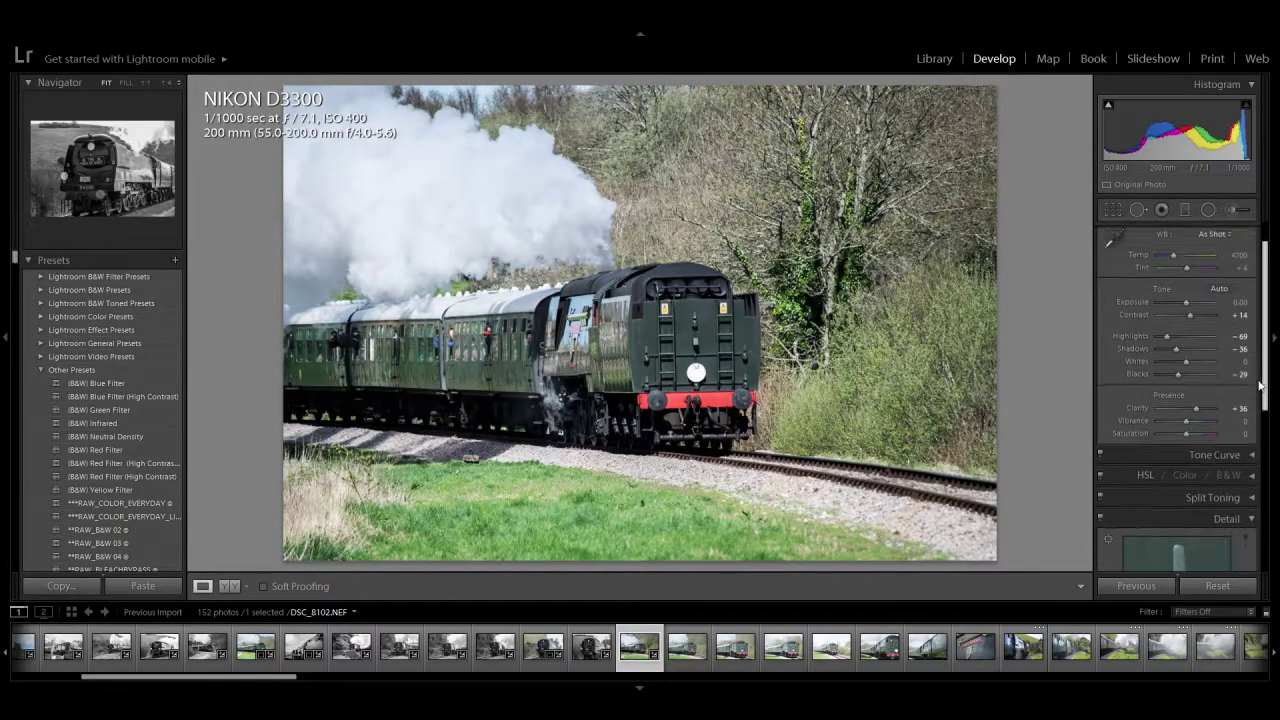
left_click_drag(1167, 406, 1180, 408)
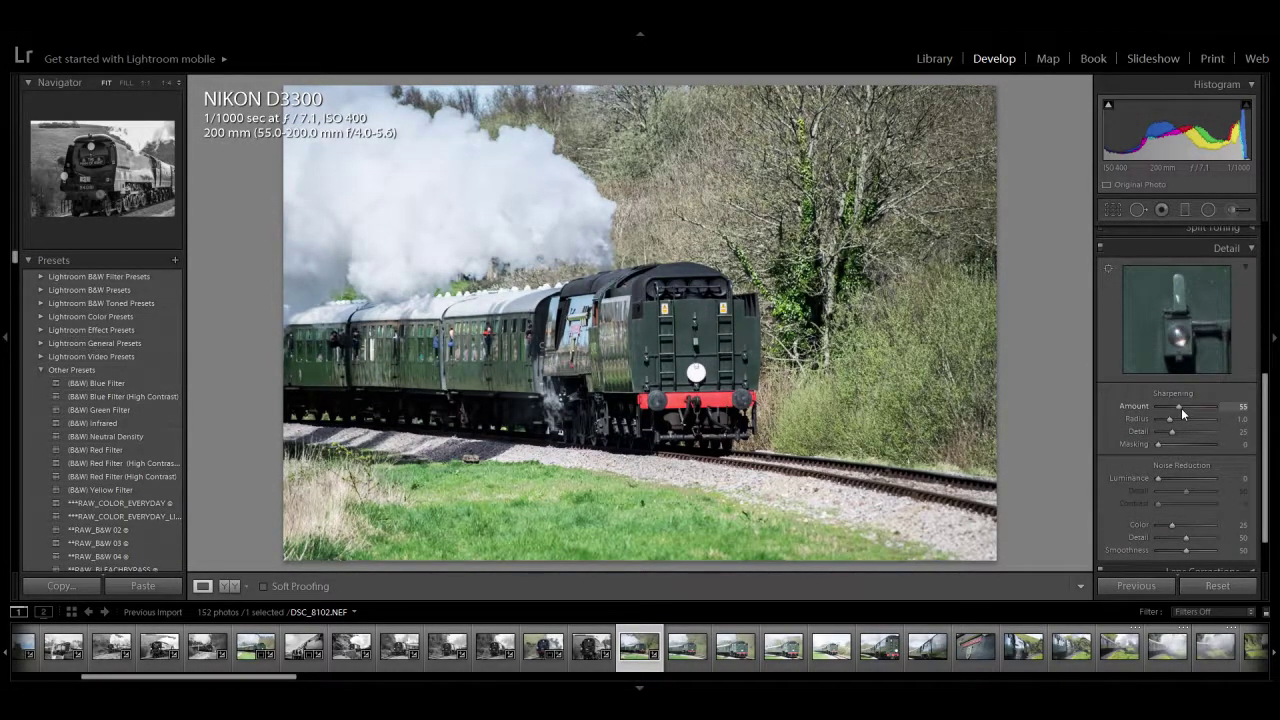
left_click_drag(1265, 440, 1268, 318)
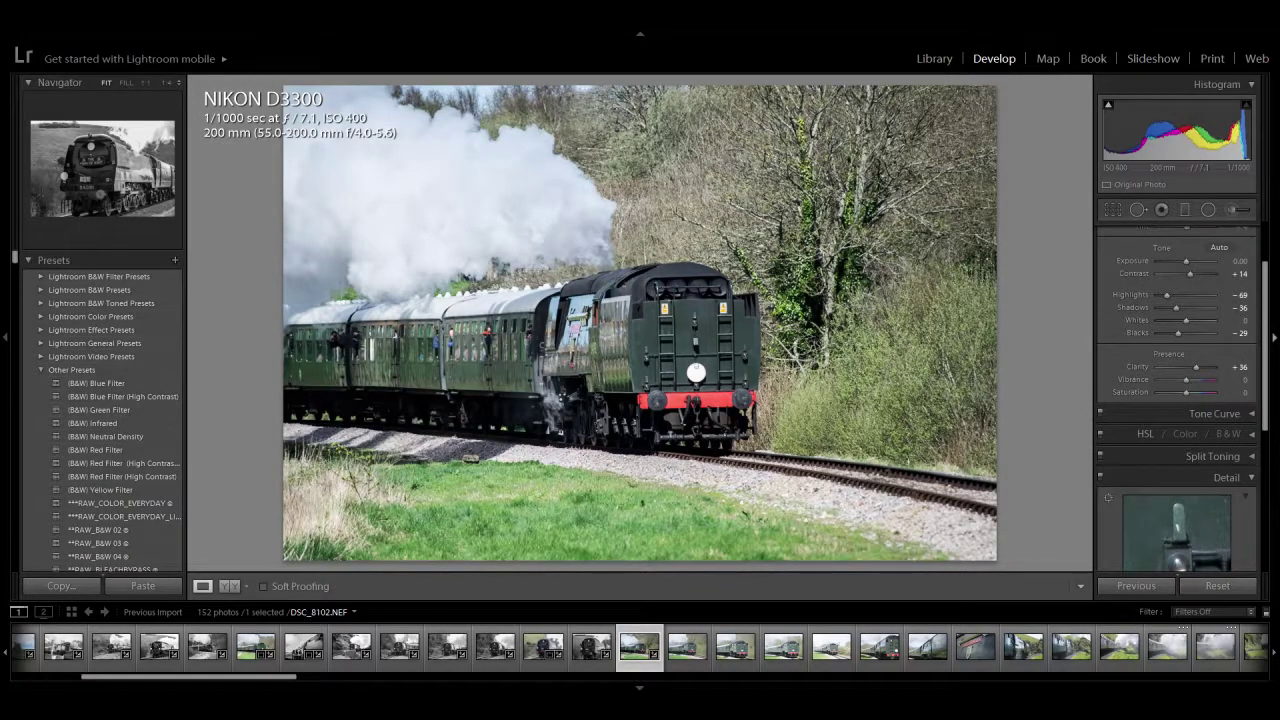
scroll(1272, 357, "up", 3)
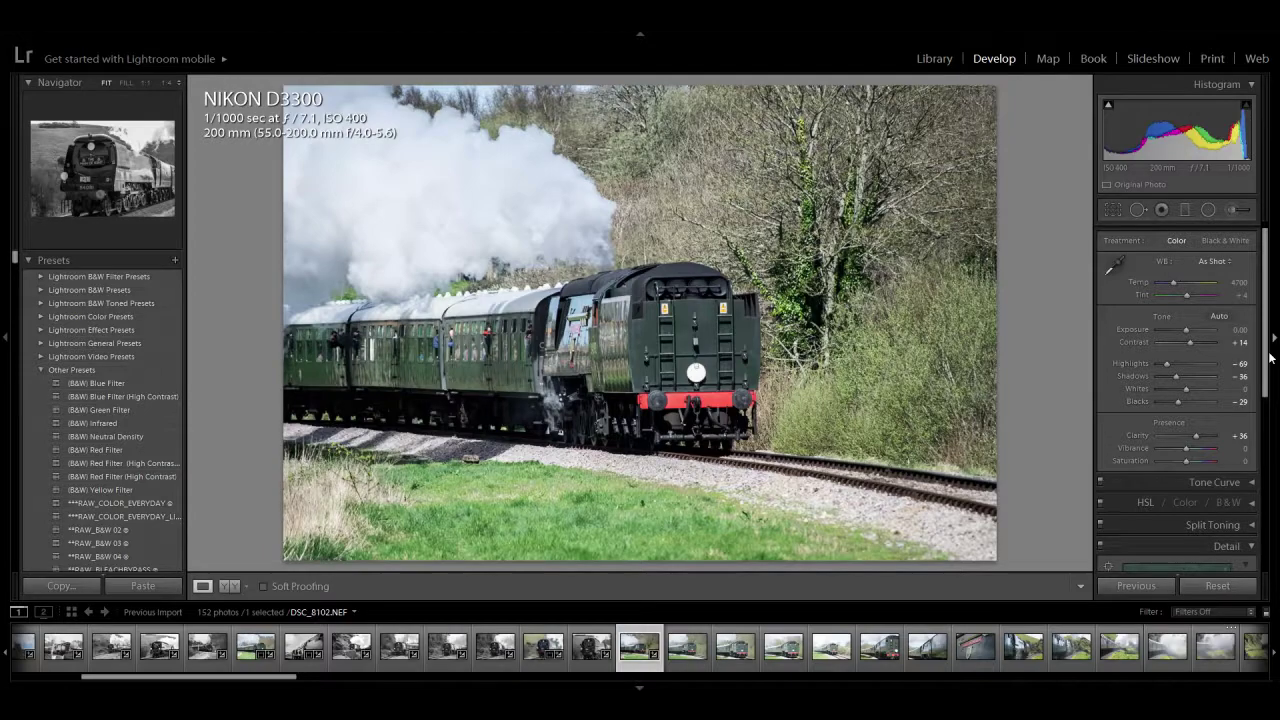
left_click(1228, 241)
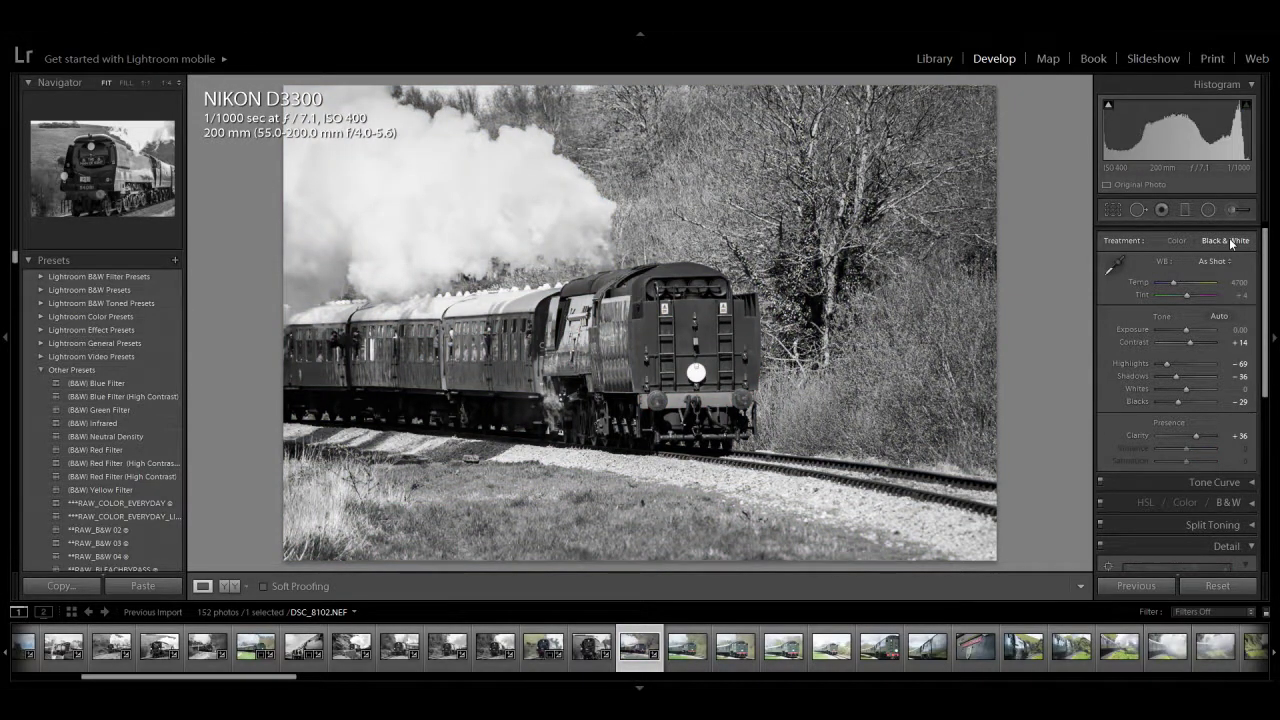
left_click(1178, 241)
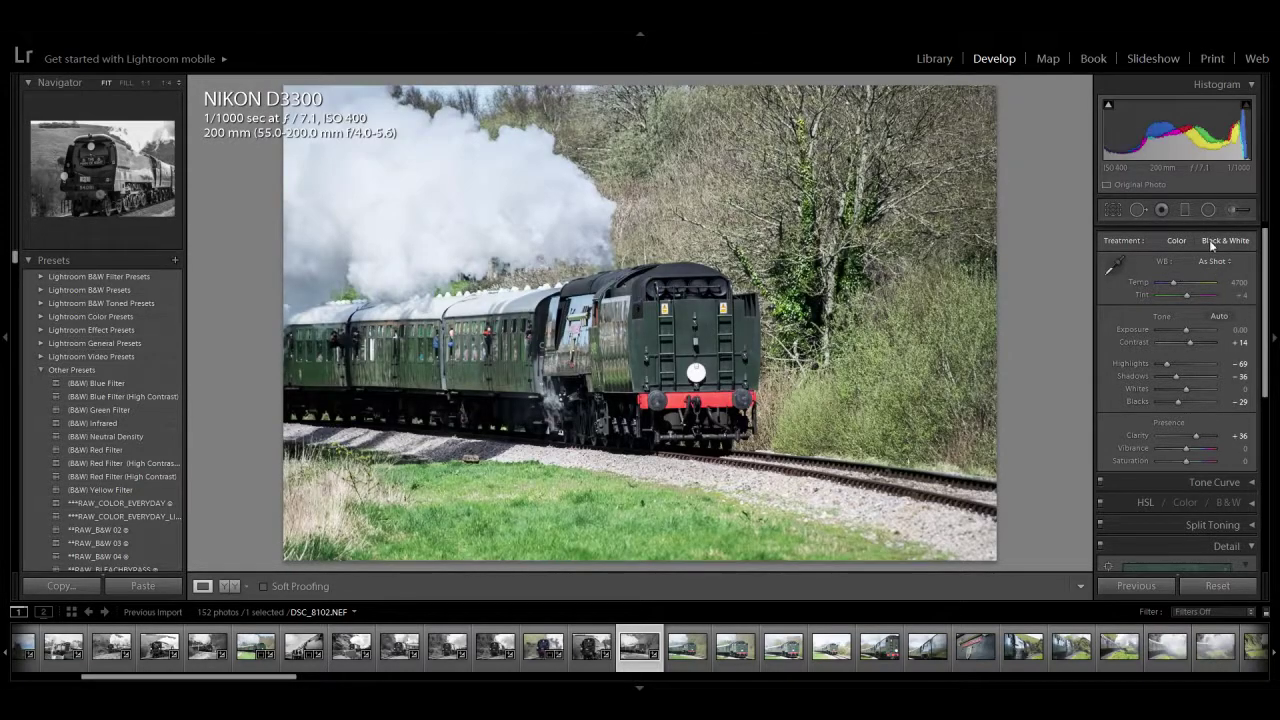
Step: Set the Exposure of DSC_8102 to -0.12
scroll(1273, 431, "down", 8)
left_click_drag(1273, 431, 1262, 296)
left_click_drag(1186, 326, 1186, 325)
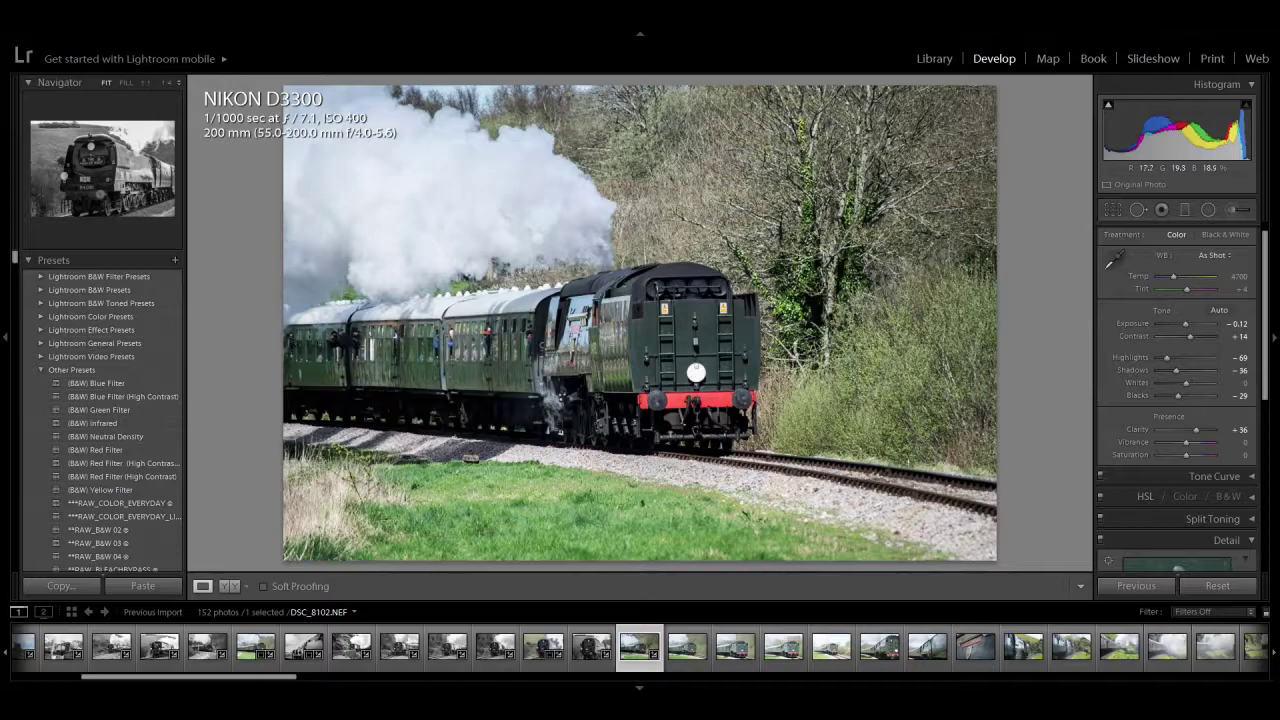
Step: Remove the train photos DSC_8102 and DSC_8103 from the catalog
key("Delete")
key("Return")
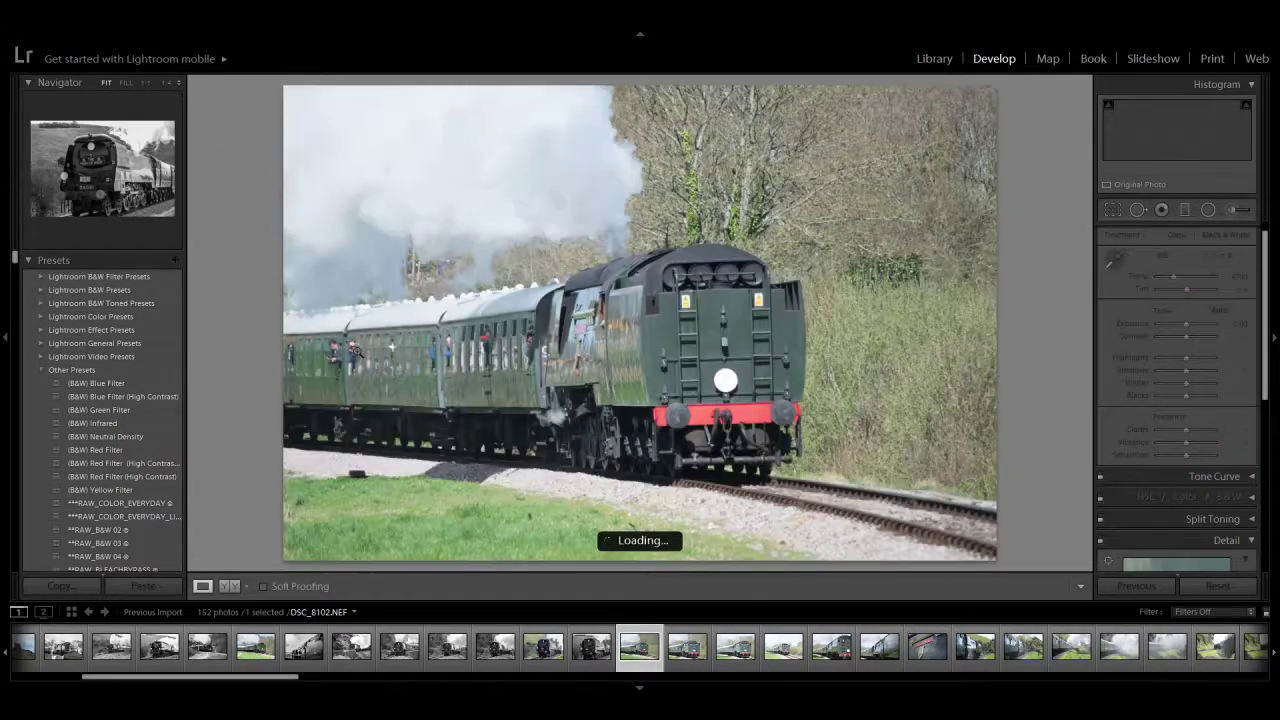
key("Delete")
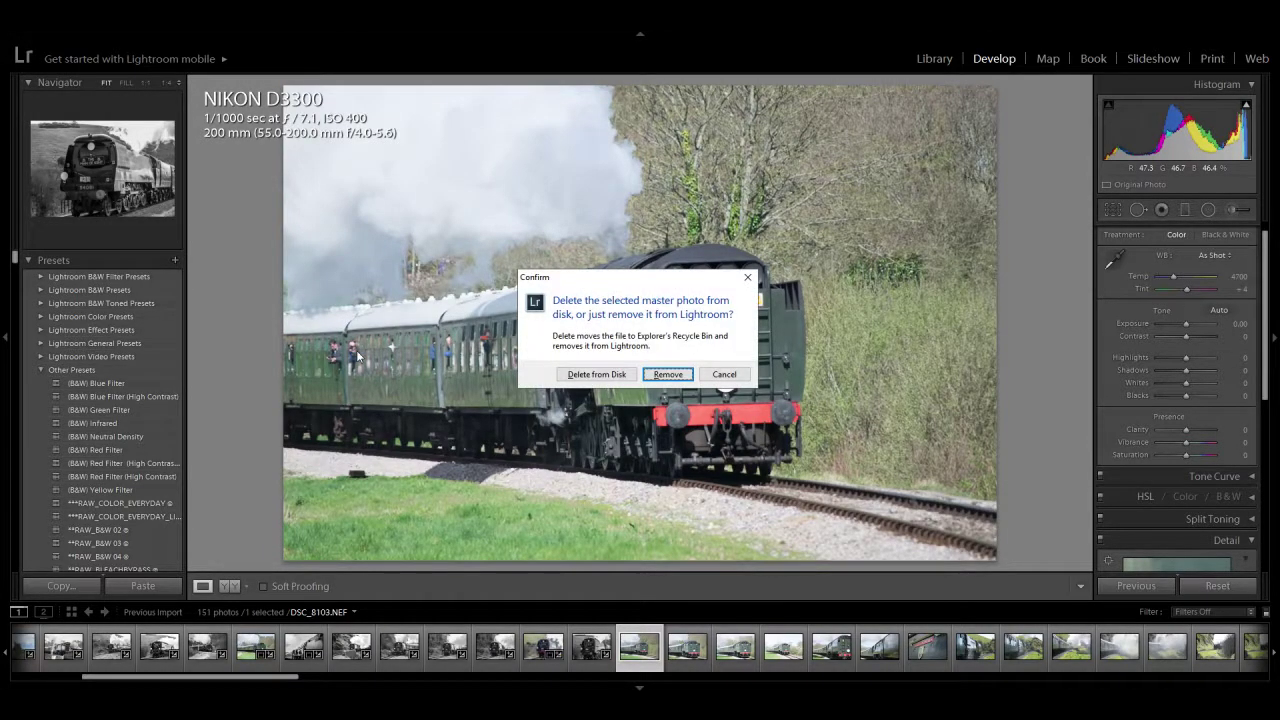
key("Return")
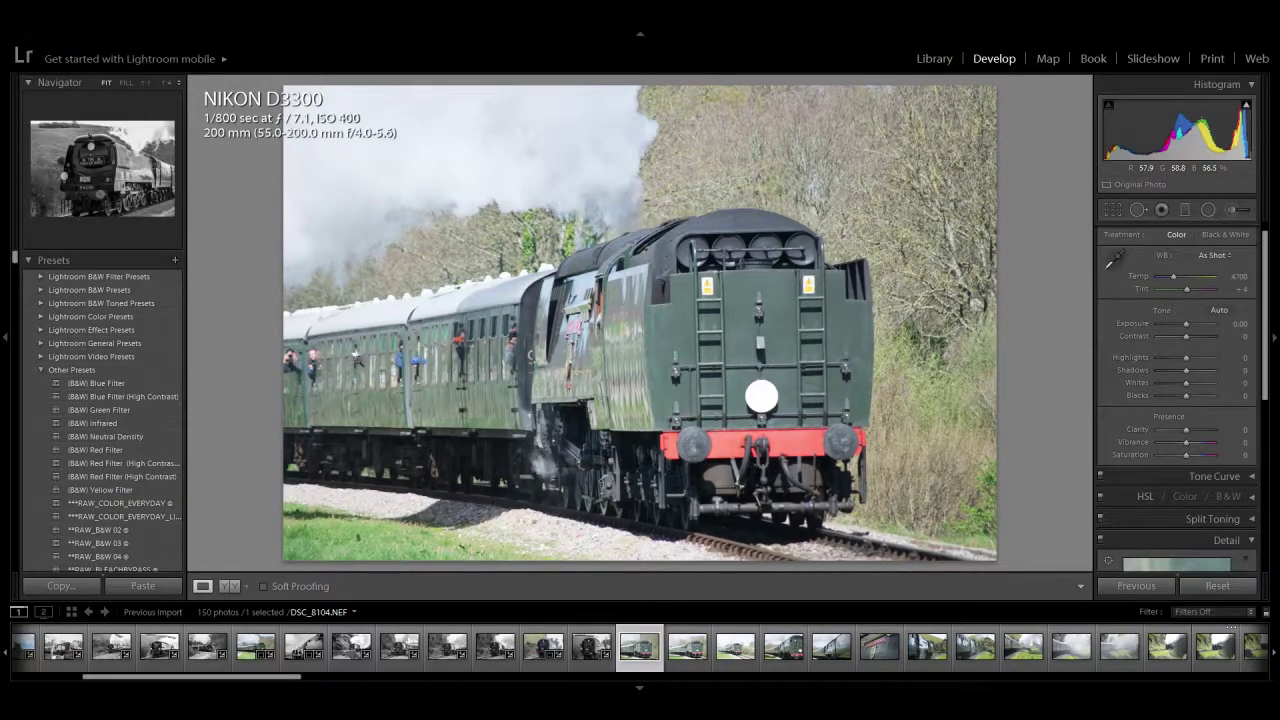
Step: On DSC_8104, set Clarity to +55, Contrast to -17 and Exposure to -1.07, and convert the photo to black and white
left_click_drag(1186, 430, 1203, 432)
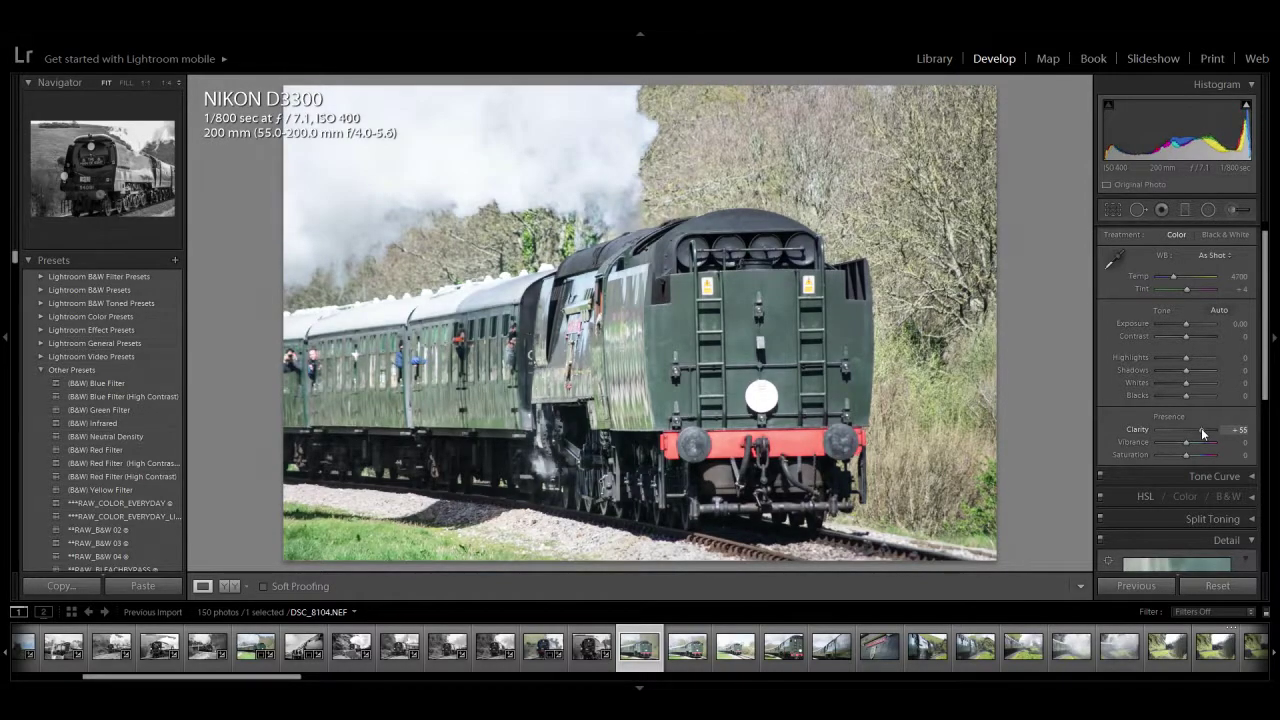
left_click_drag(1186, 336, 1179, 326)
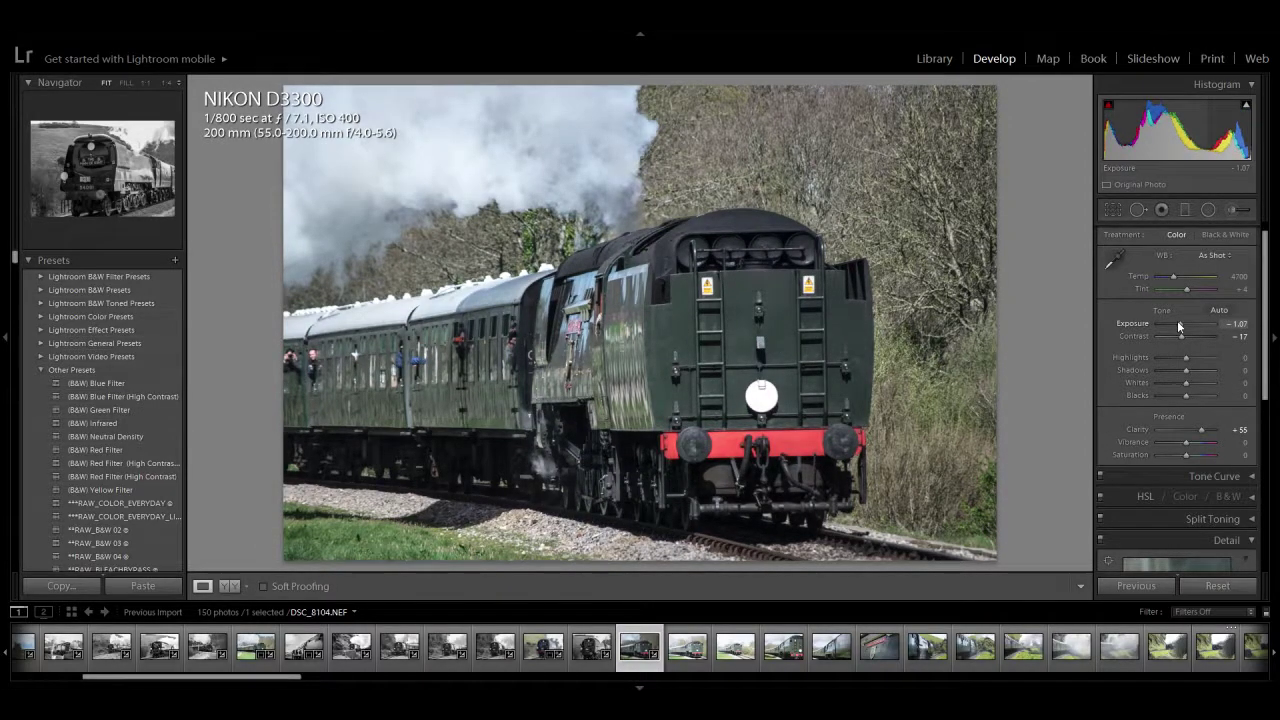
left_click(1223, 235)
Step: Set DSC_8104's Whites to -10, Shadows to -2 and Highlights to -14, and its sharpening Amount to 71
left_click_drag(1186, 383, 1180, 383)
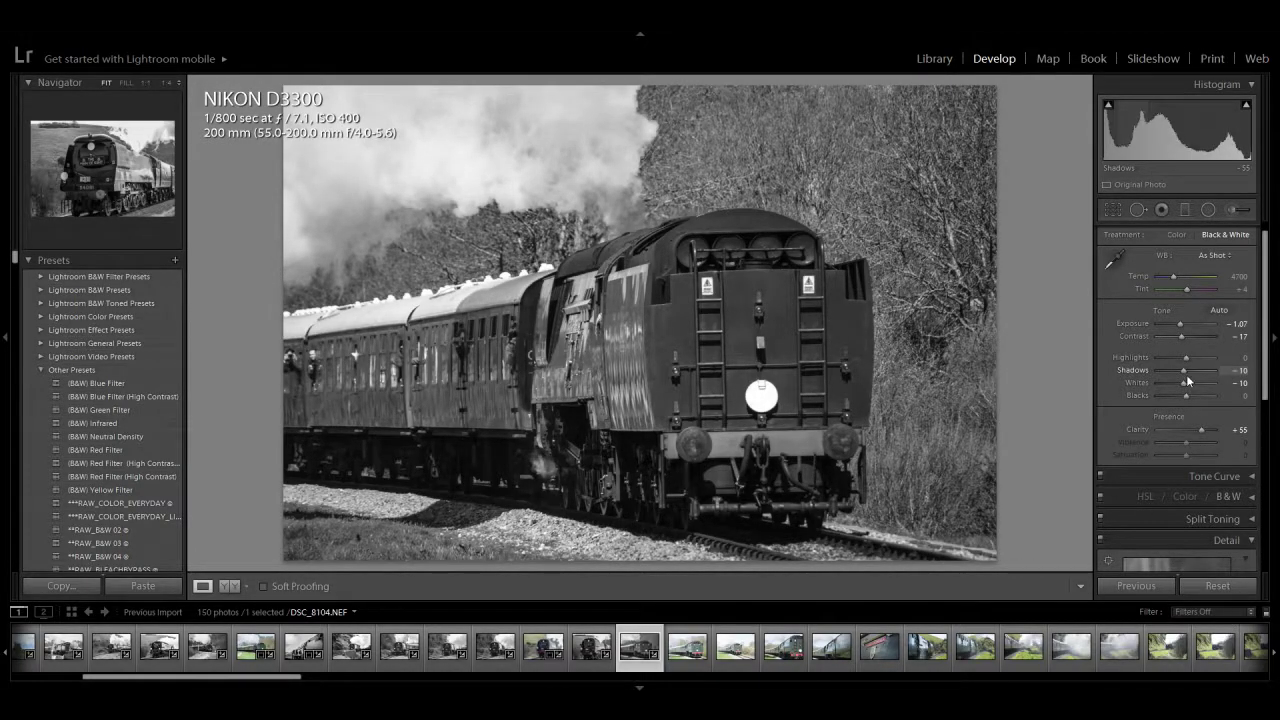
mouse_move(1188, 371)
left_mouse_down()
mouse_move(1170, 357)
mouse_move(1181, 358)
left_mouse_up()
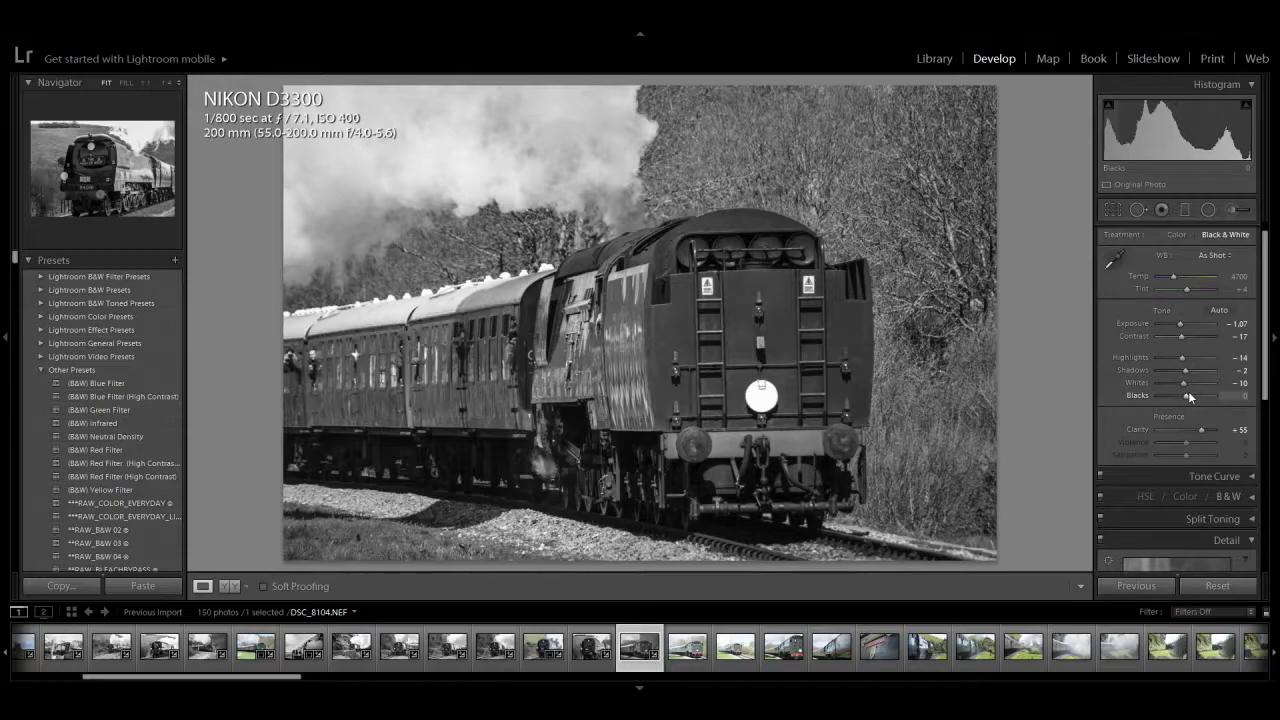
left_click_drag(1267, 404, 1267, 514)
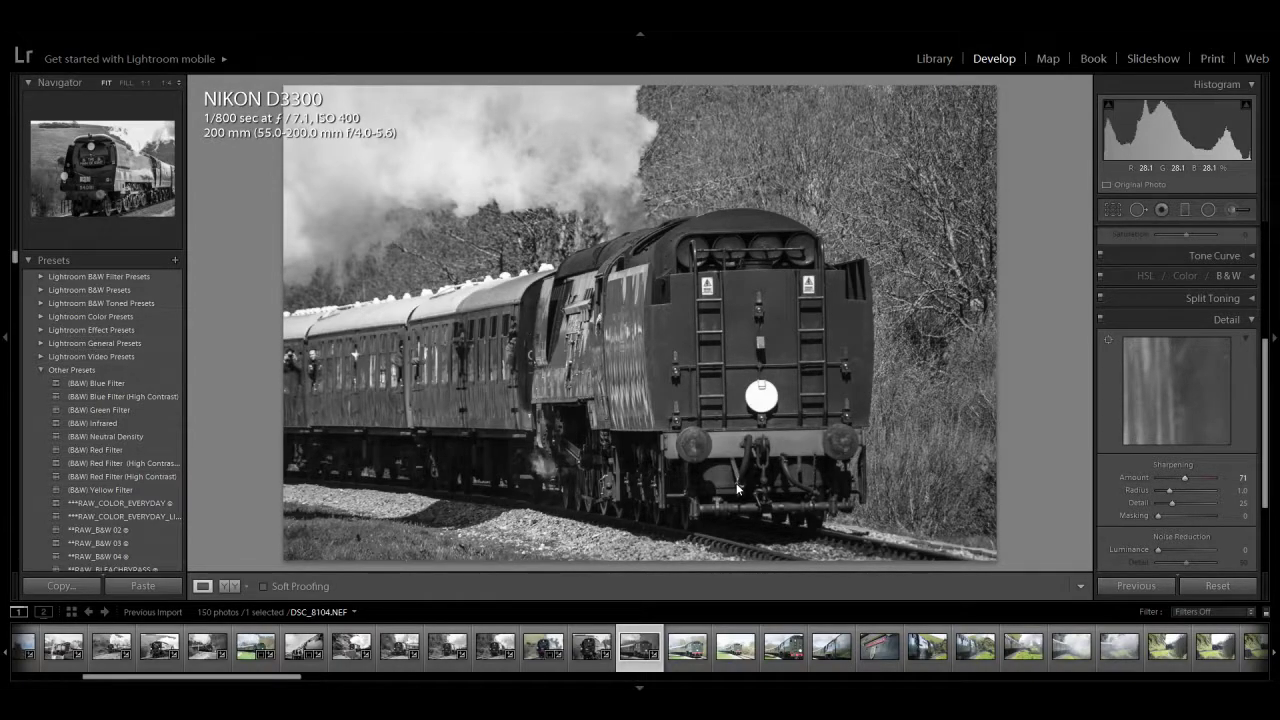
Step: Delete the train photos DSC_8104 and DSC_8105
key("Return")
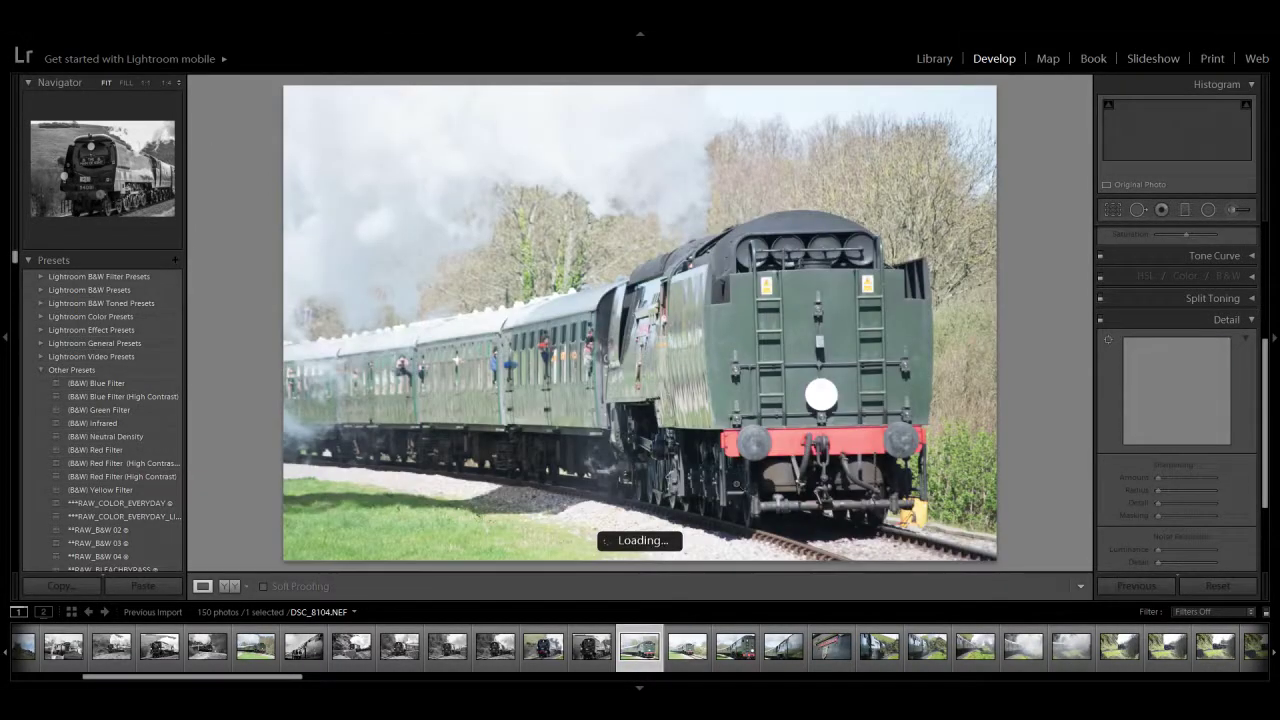
key("Delete")
key("Return")
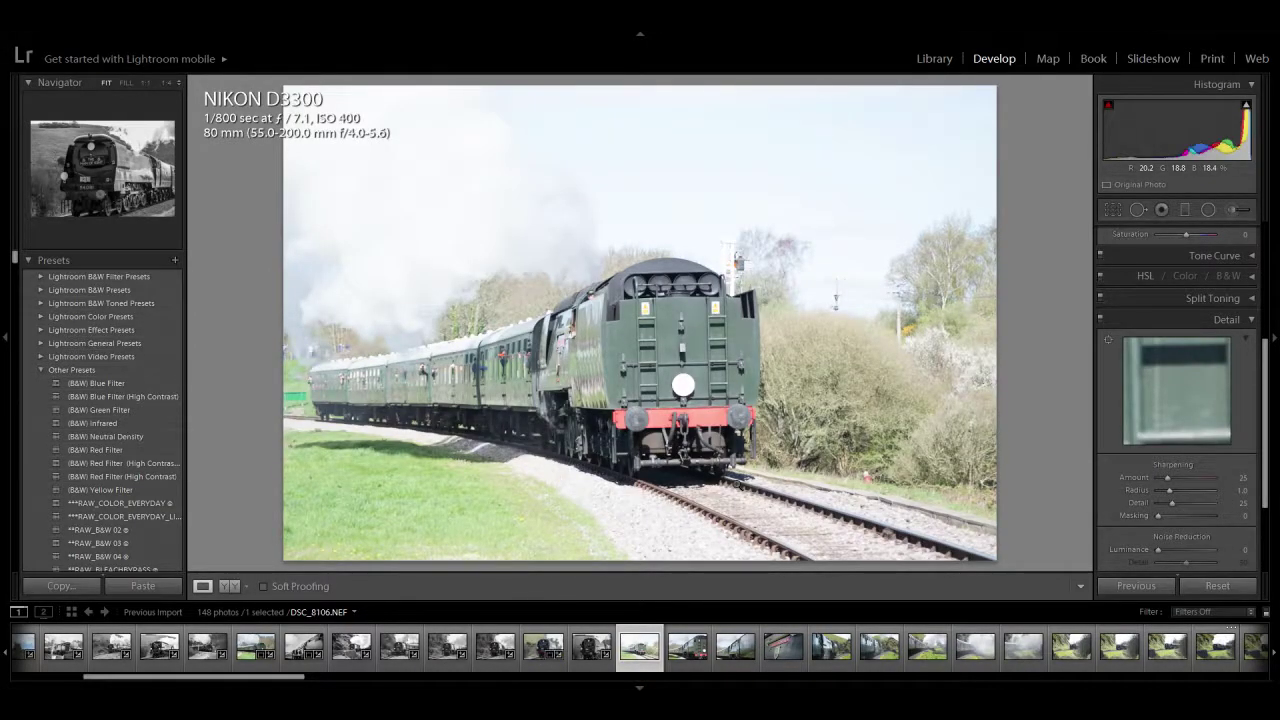
Step: Increase the sharpening Amount on DSC_8106 and set its Clarity to +33
left_click_drag(1168, 478, 1182, 485)
scroll(1184, 450, "up", 4)
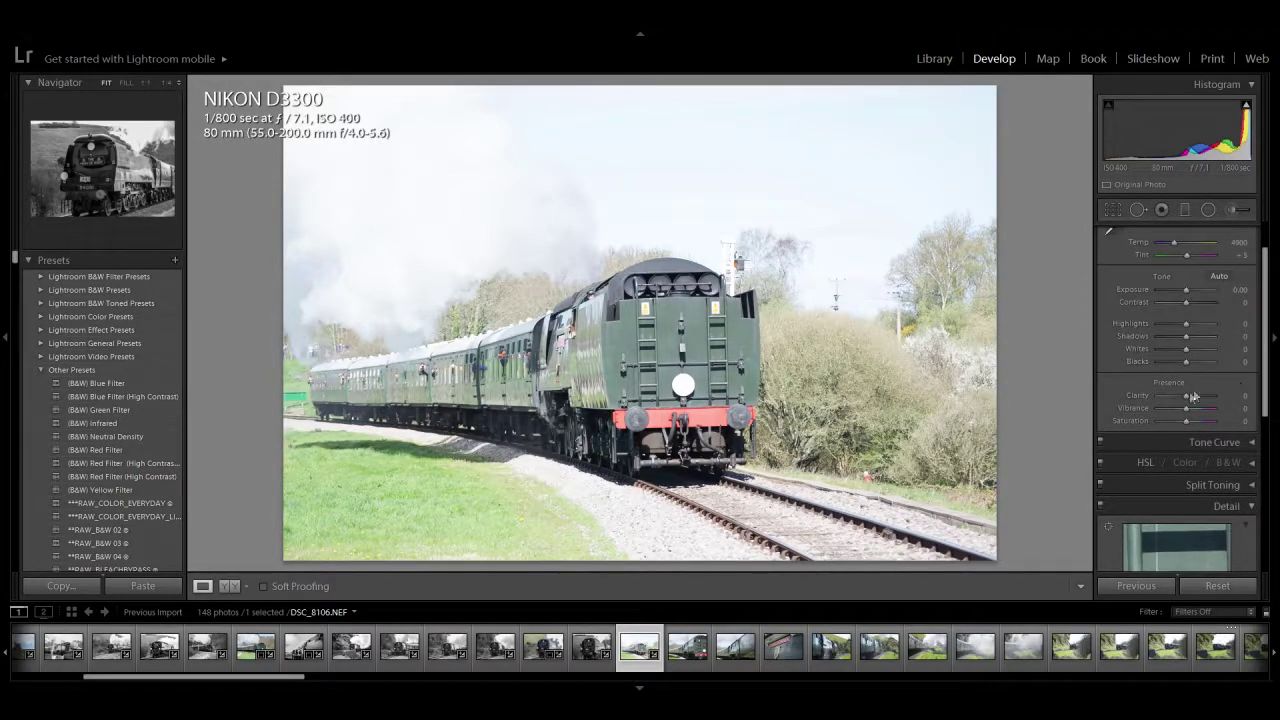
left_click_drag(1186, 398, 1195, 400)
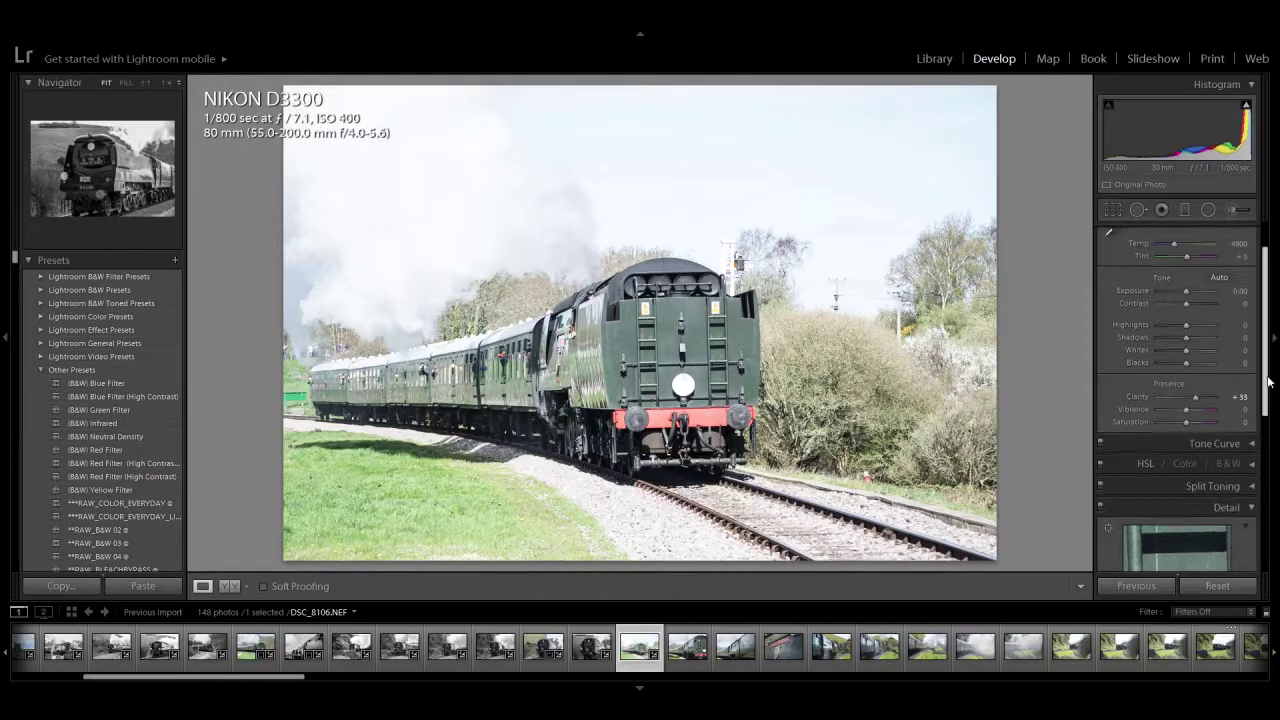
Step: Set DSC_8106's Contrast to +33 and Exposure to -0.71, and convert the photo to black and white
scroll(1266, 345, "up", 1)
mouse_move(1186, 355)
left_mouse_down()
mouse_move(1196, 360)
mouse_move(1184, 342)
left_mouse_up()
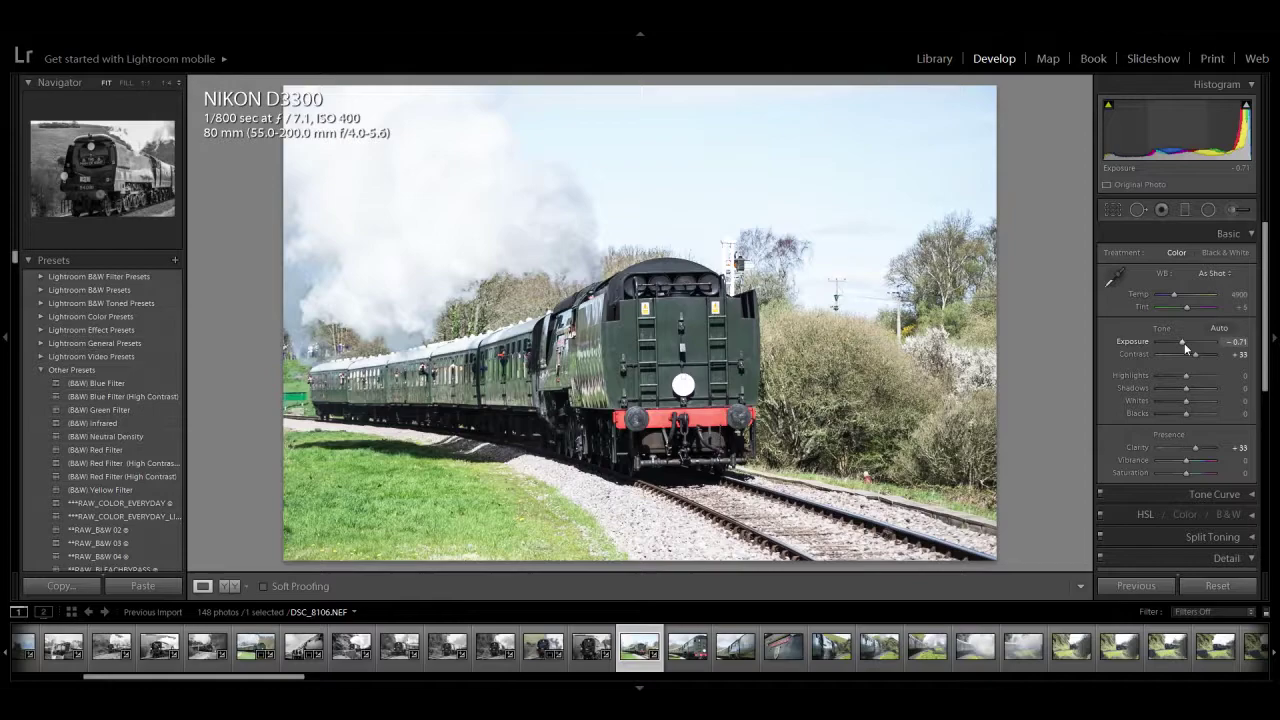
left_click(1218, 254)
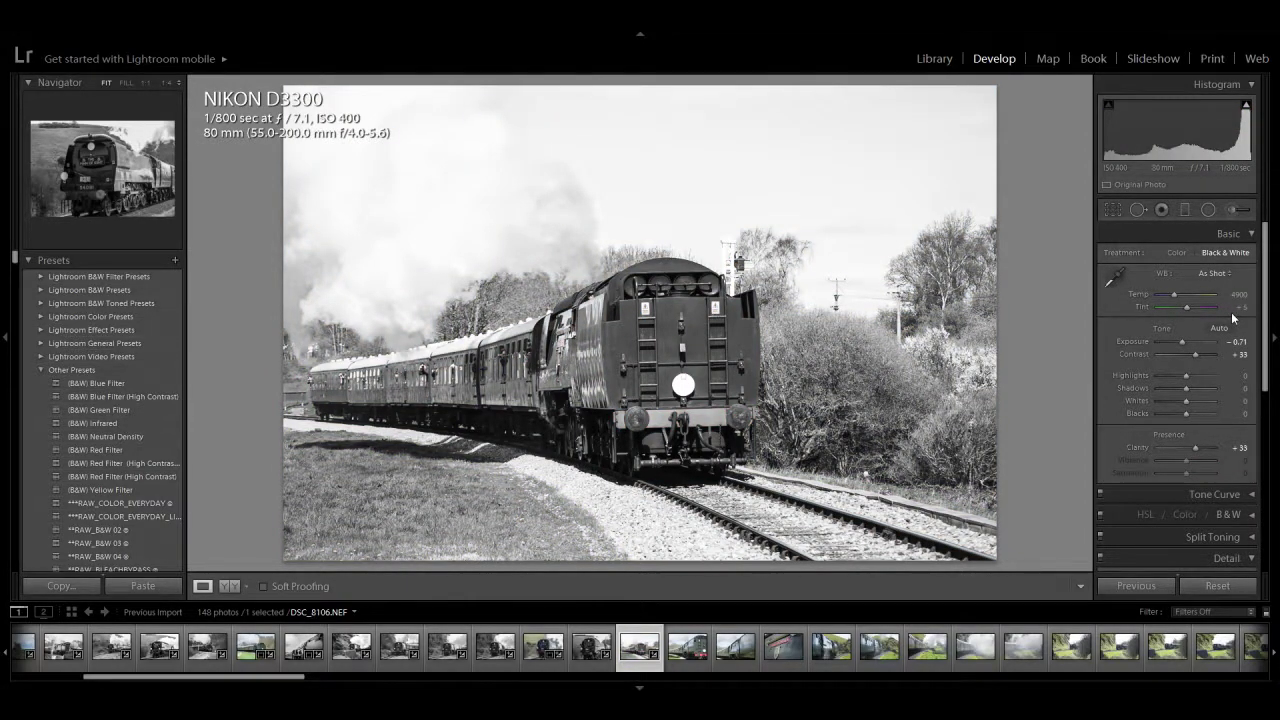
Step: Delete the train photo DSC_8106
key("Right")
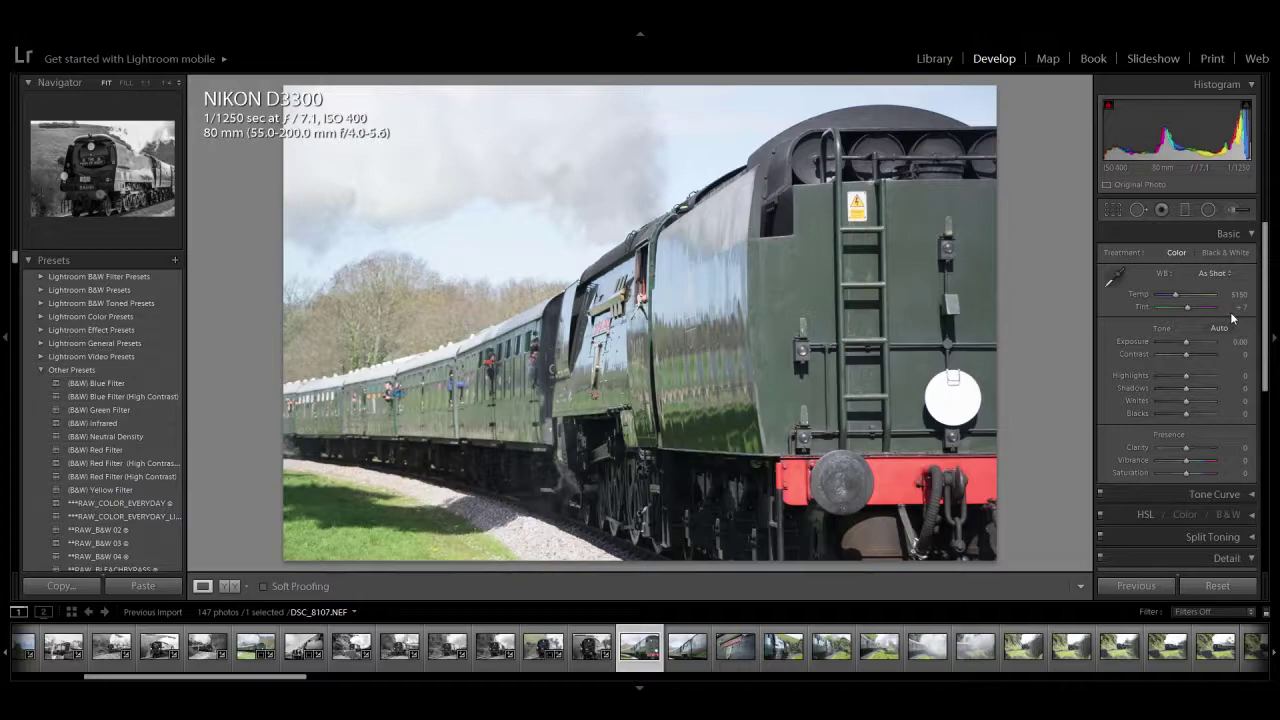
Step: On DSC_8107, set Clarity to +48, Contrast to +5, Highlights to -38, Shadows to -2, Whites to -7 and sharpening Amount to 59
left_click_drag(1194, 450, 1201, 452)
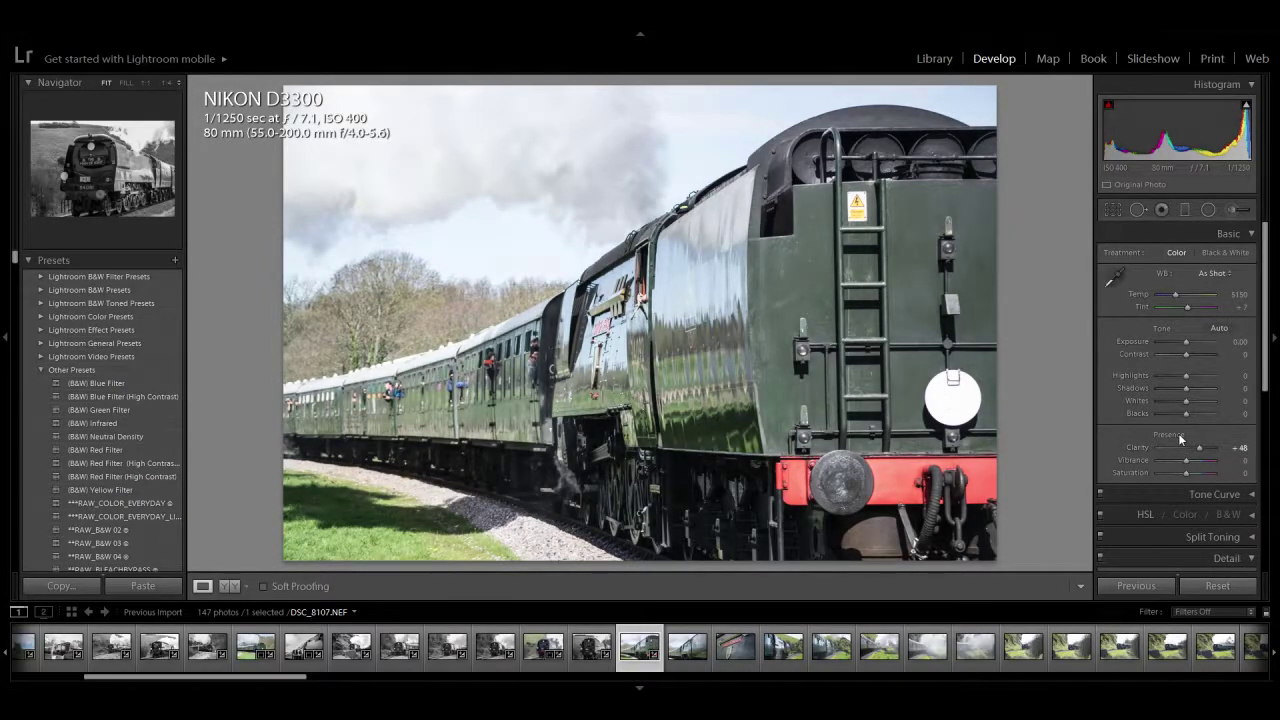
left_click_drag(1186, 388, 1190, 356)
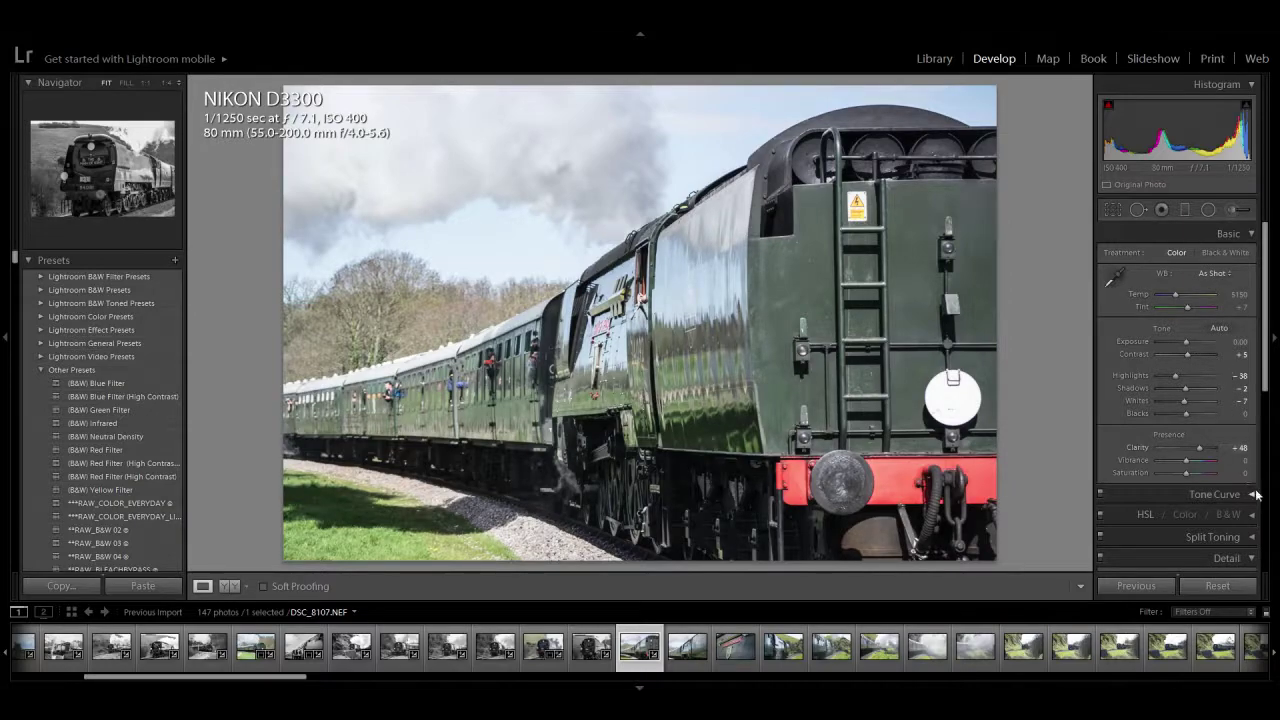
scroll(1203, 494, "down", 5)
left_click_drag(1168, 499, 1182, 502)
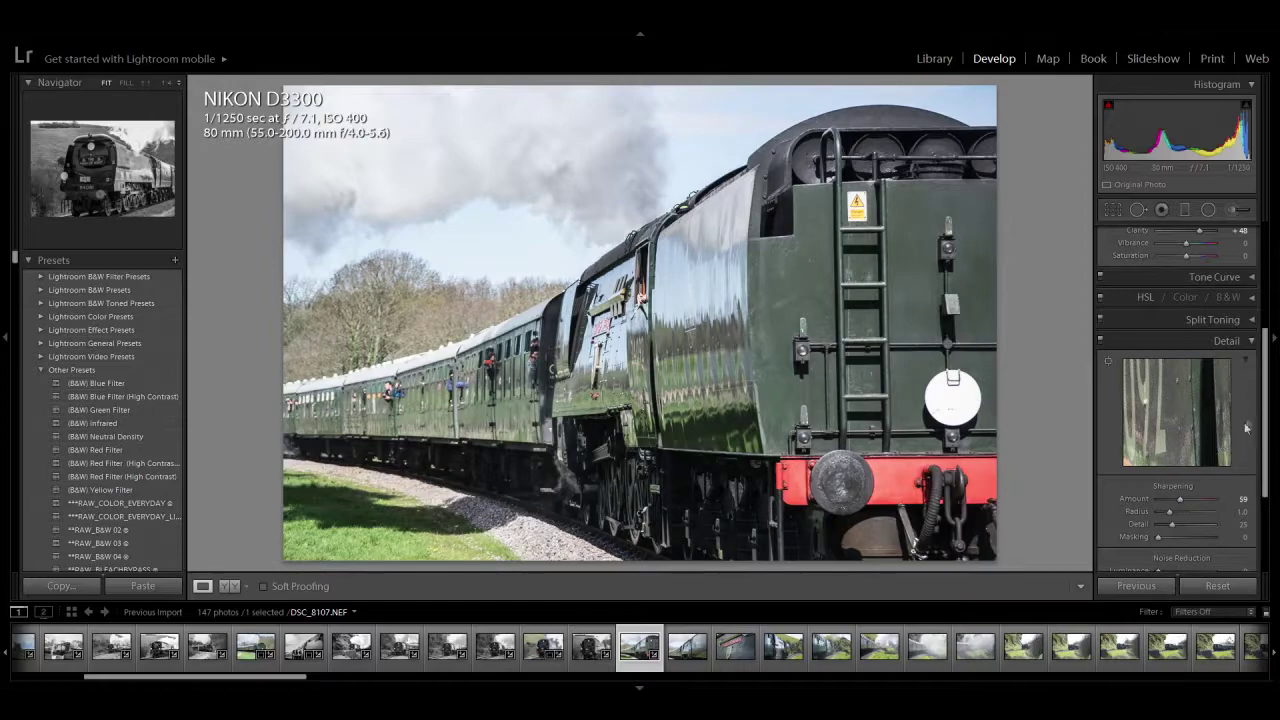
left_click(1255, 345)
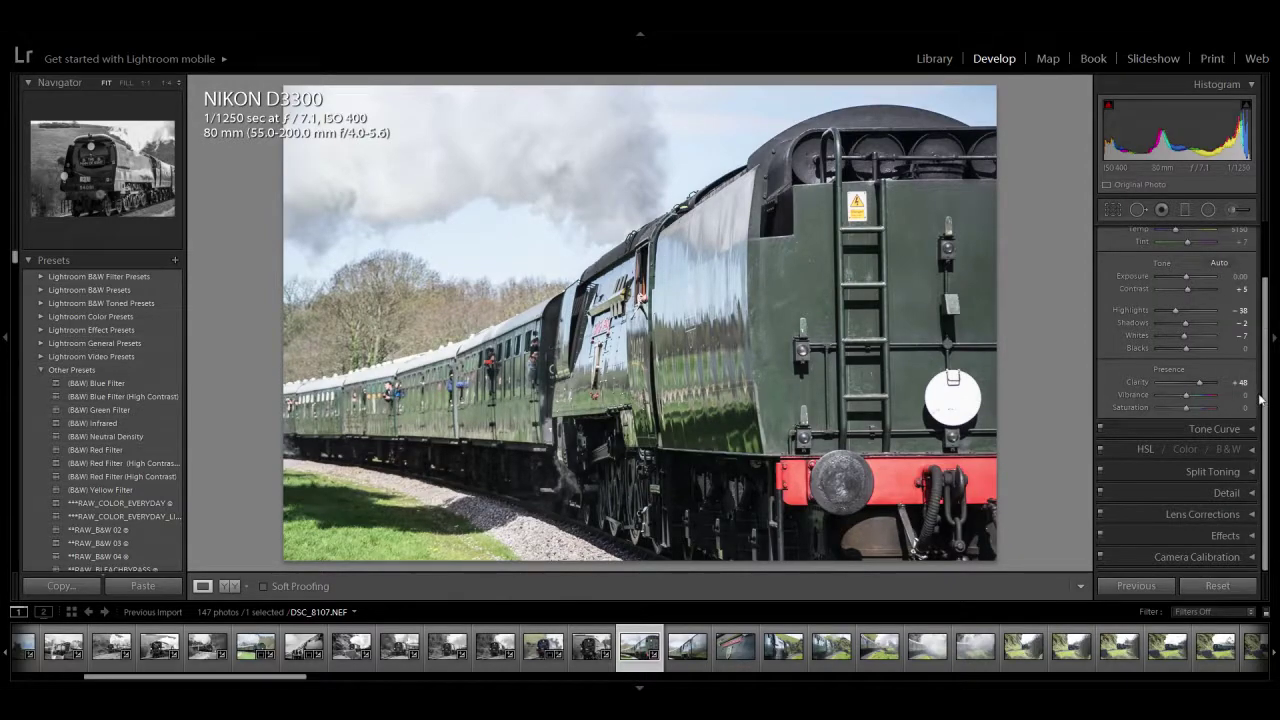
Step: Straighten DSC_8107 with the Crop & Straighten tool, rotating it to an angle of 1.95 degrees
left_click(1113, 210)
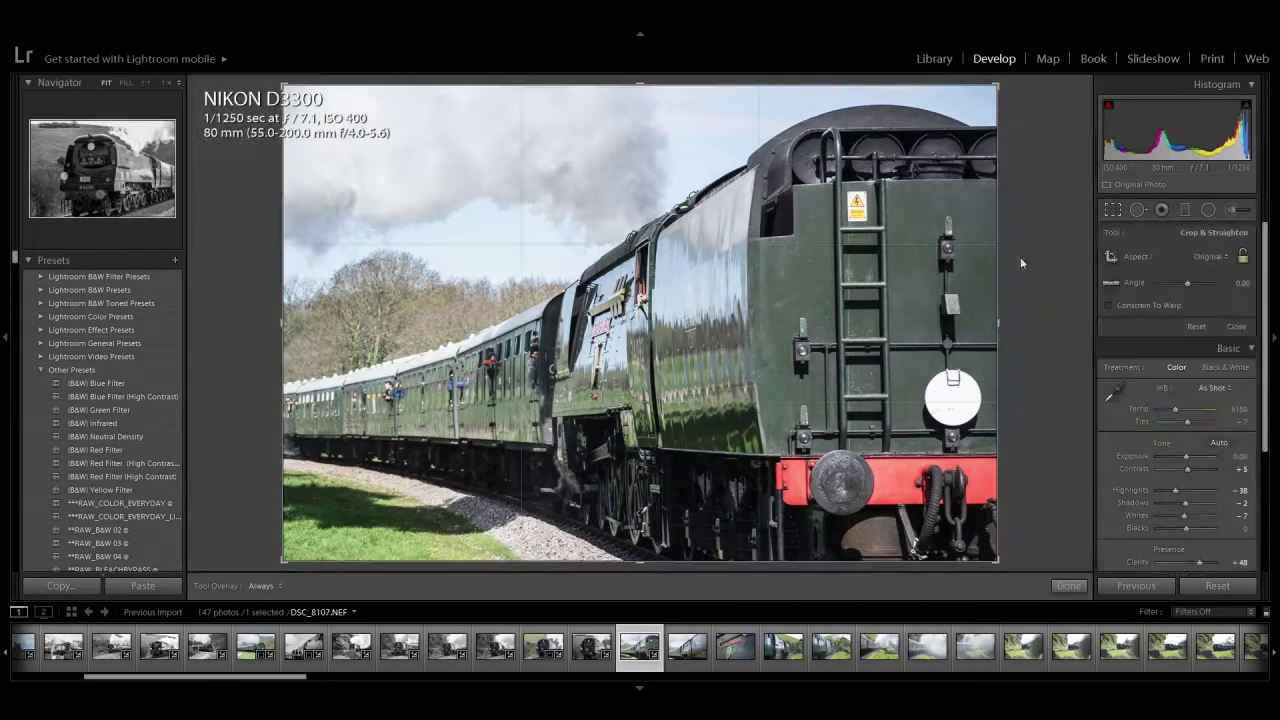
left_click_drag(1002, 248, 1008, 259)
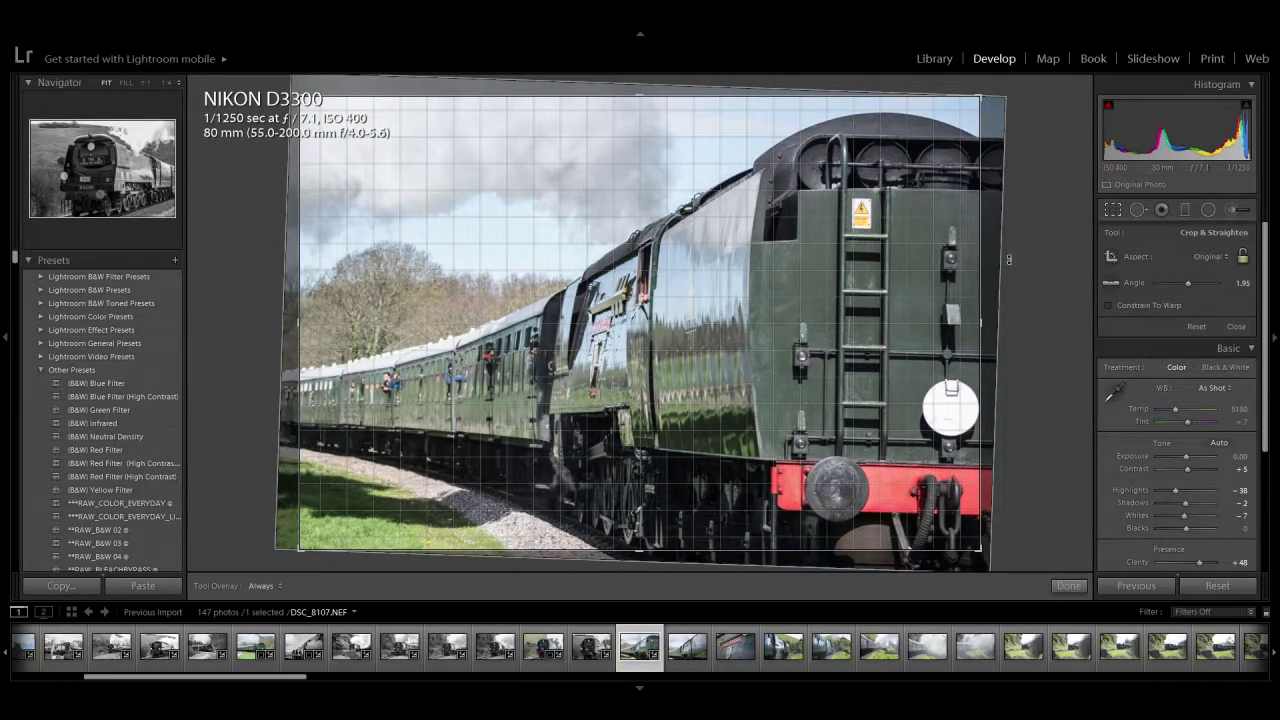
left_click(1067, 586)
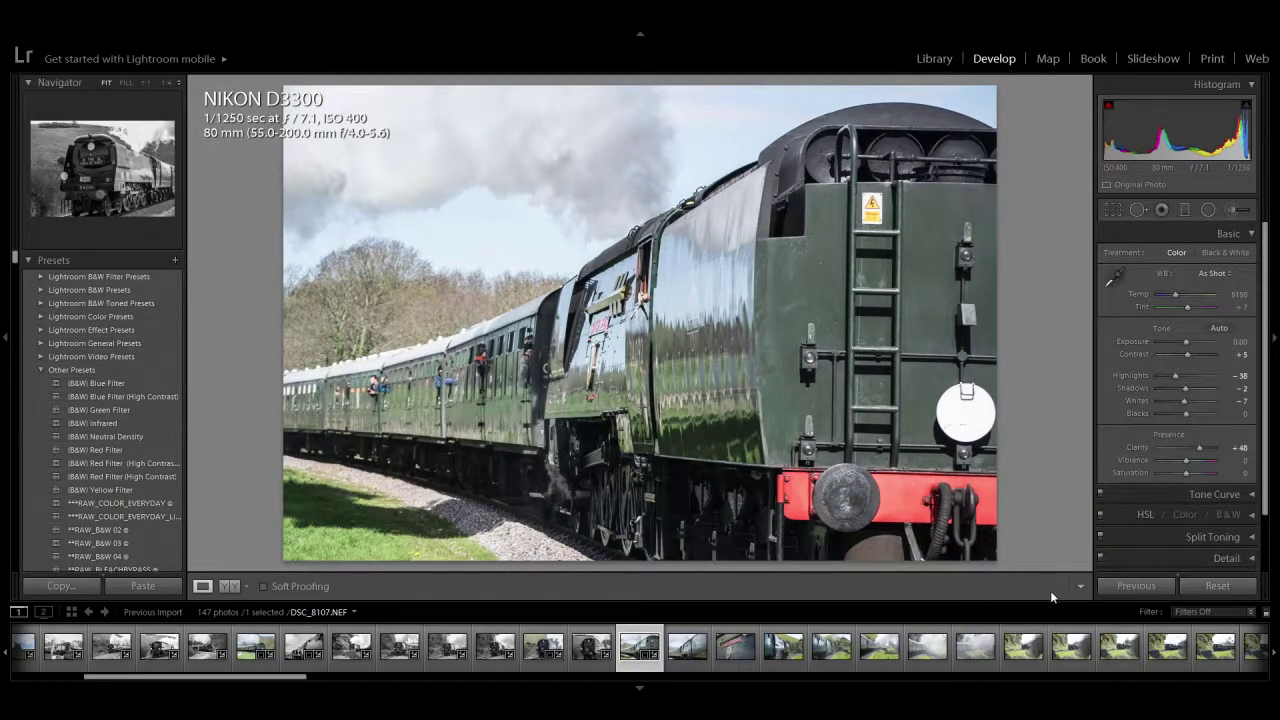
Step: Convert DSC_8107 to black and white, set Blacks to -36, Exposure to -0.12 and Shadows to +26, and lower the Whites
left_click(1230, 253)
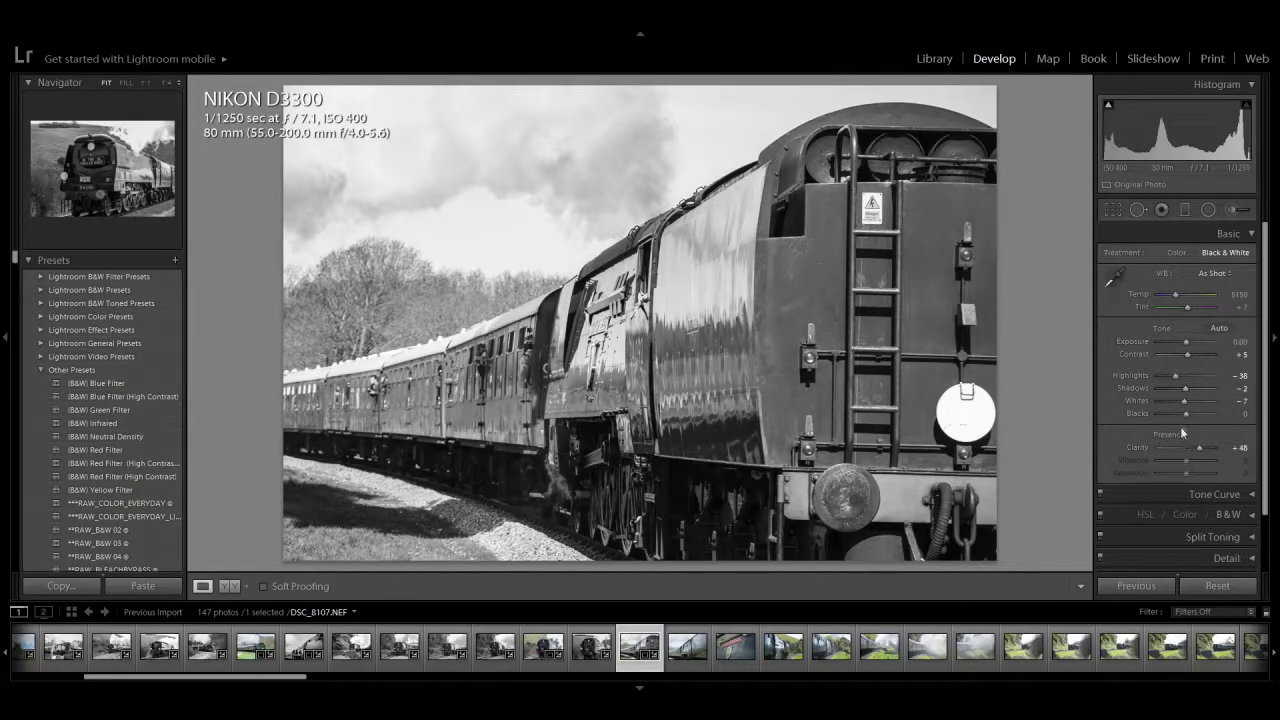
left_click_drag(1185, 414, 1175, 414)
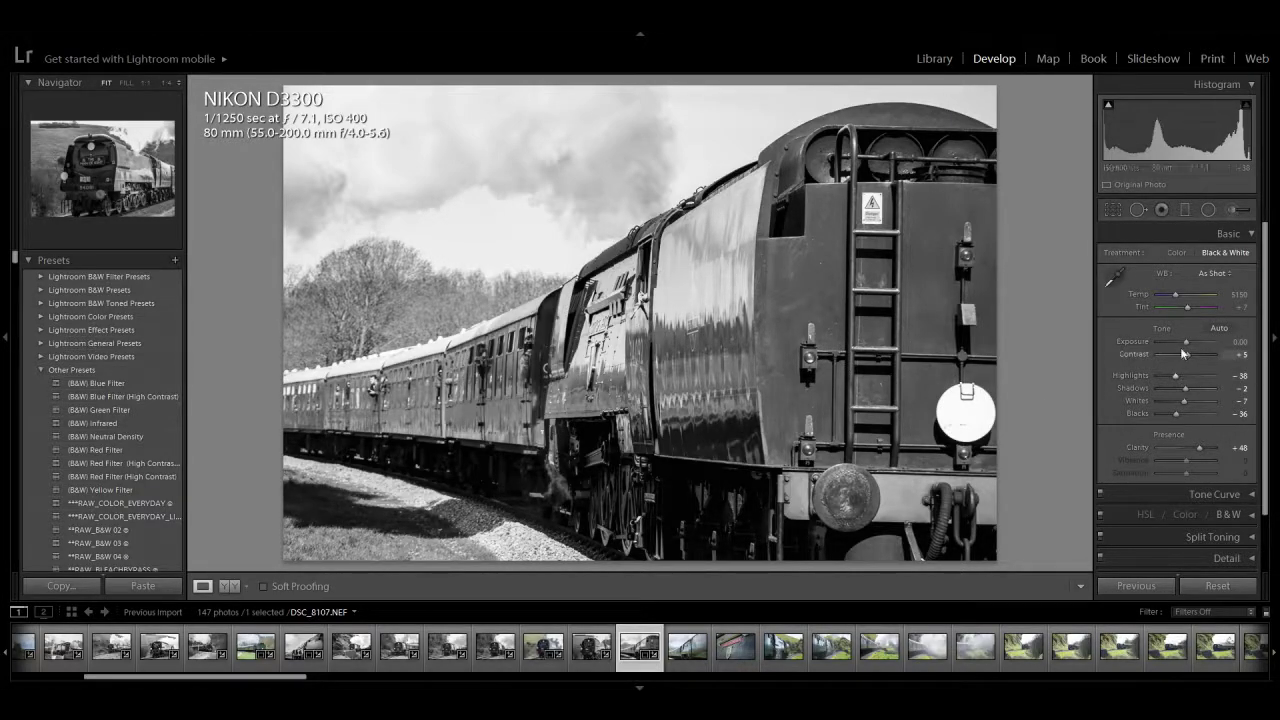
left_click_drag(1186, 343, 1178, 405)
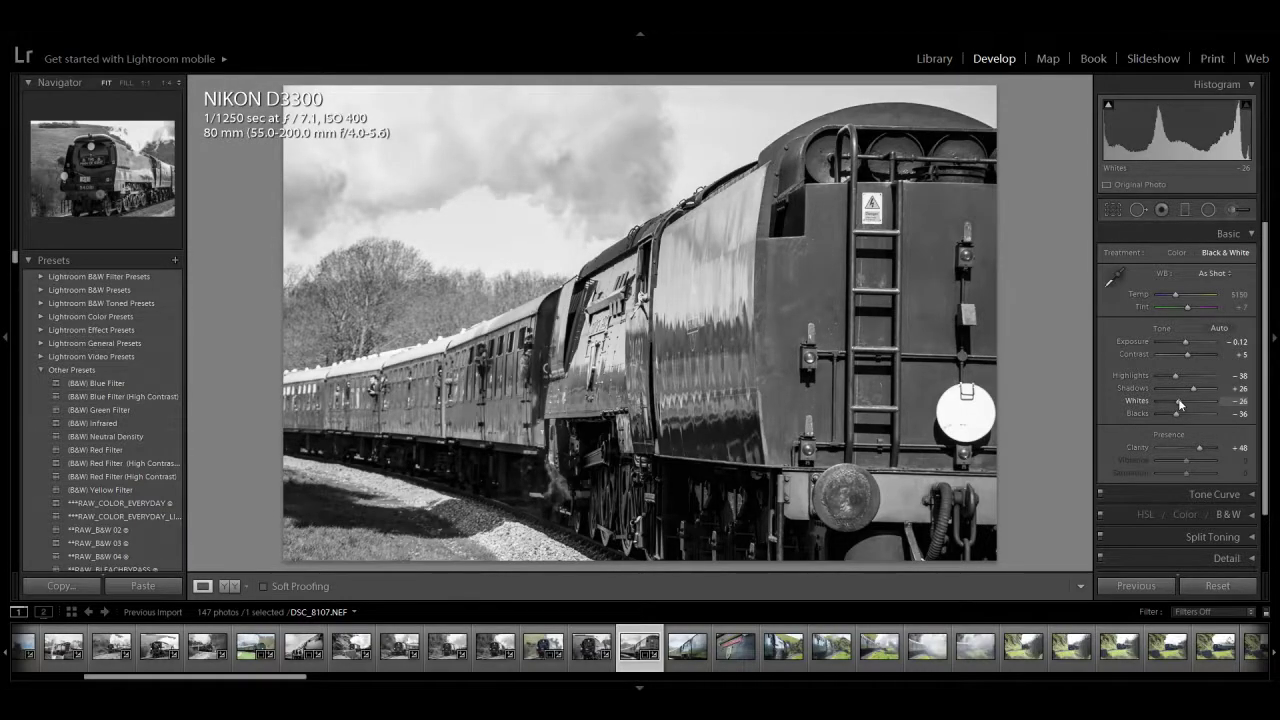
left_click_drag(1179, 403, 1181, 404)
Step: Delete the close-up train photo DSC_8108
left_click(688, 645)
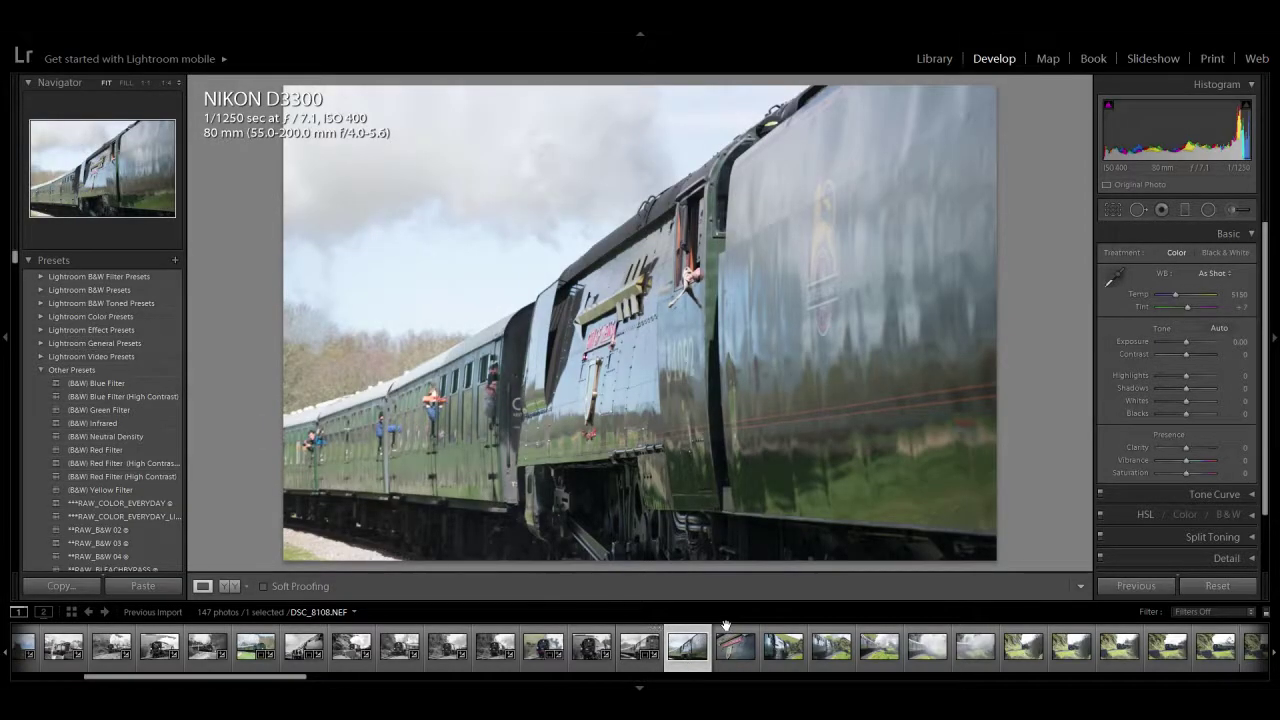
key("Delete")
key("Return")
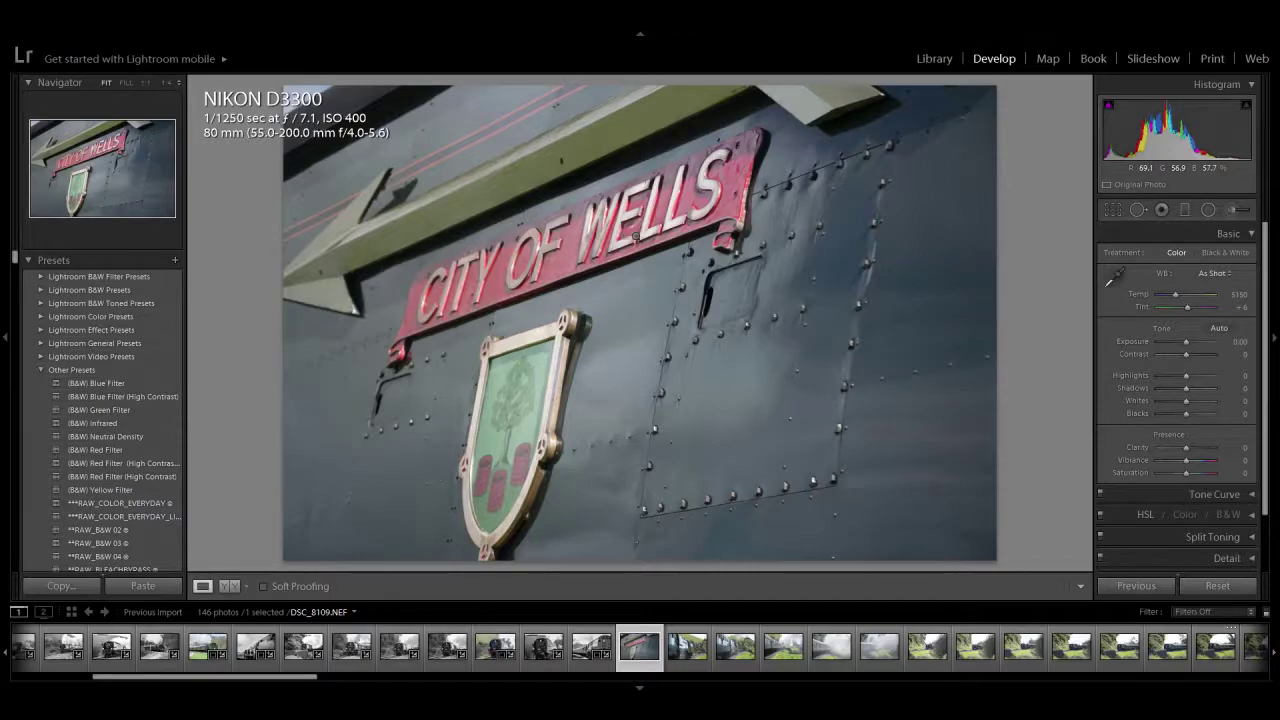
Step: On the City of Wells nameplate photo, set Clarity to +64, Shadows to -12, Exposure to -0.12 and Whites to +2
left_click_drag(1188, 450, 1208, 453)
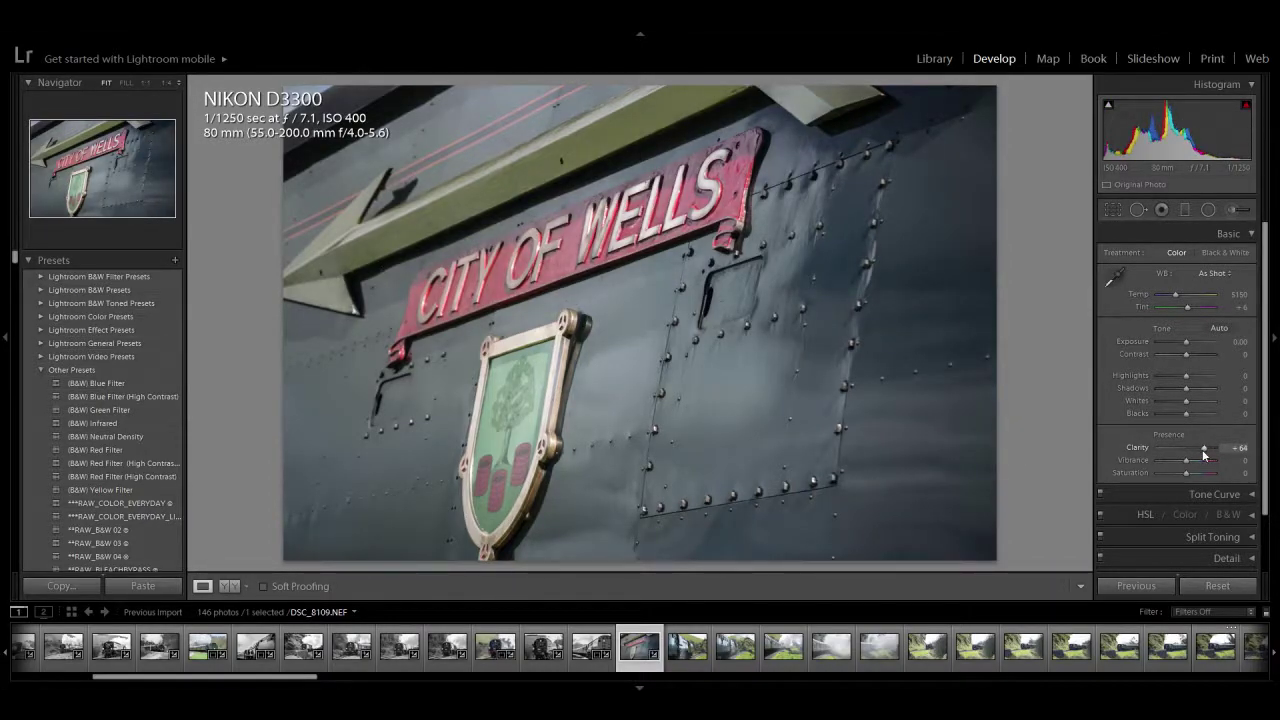
left_click_drag(1186, 390, 1184, 392)
left_click_drag(1186, 344, 1183, 343)
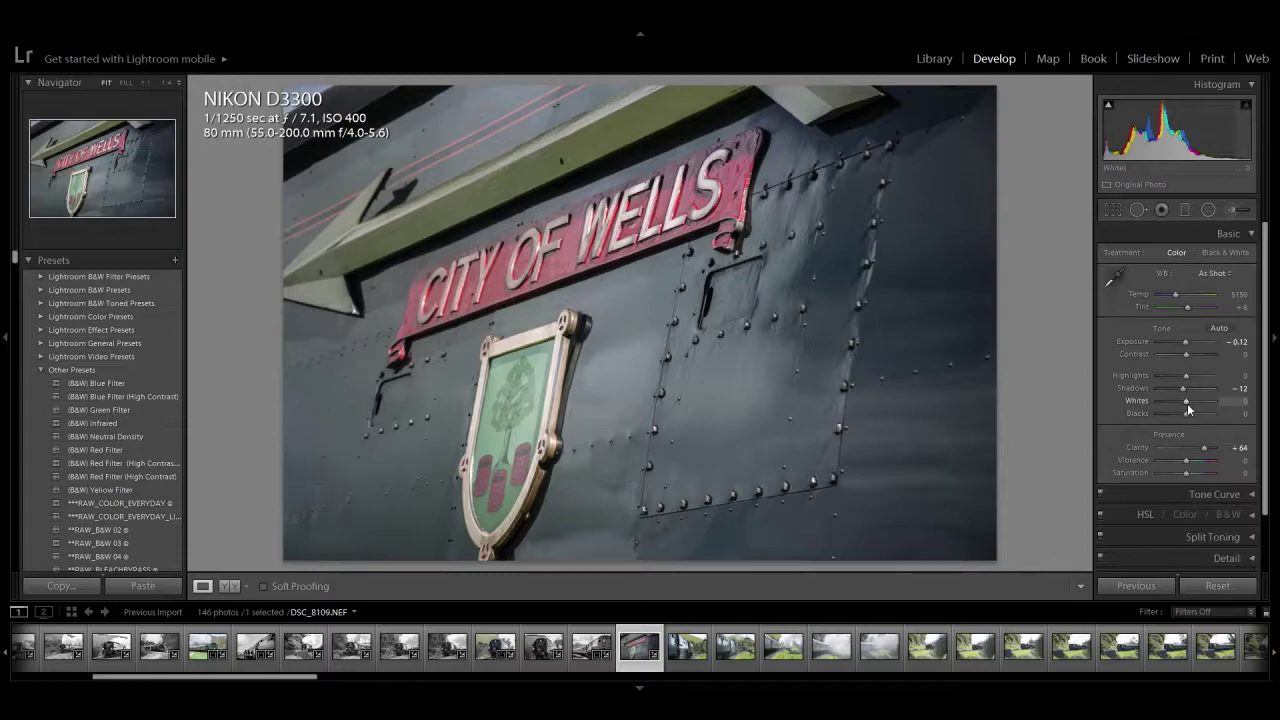
left_click_drag(1184, 401, 1187, 405)
Step: Try the nameplate photo in black and white, return it to color, and set Blacks to -33
left_click(1216, 254)
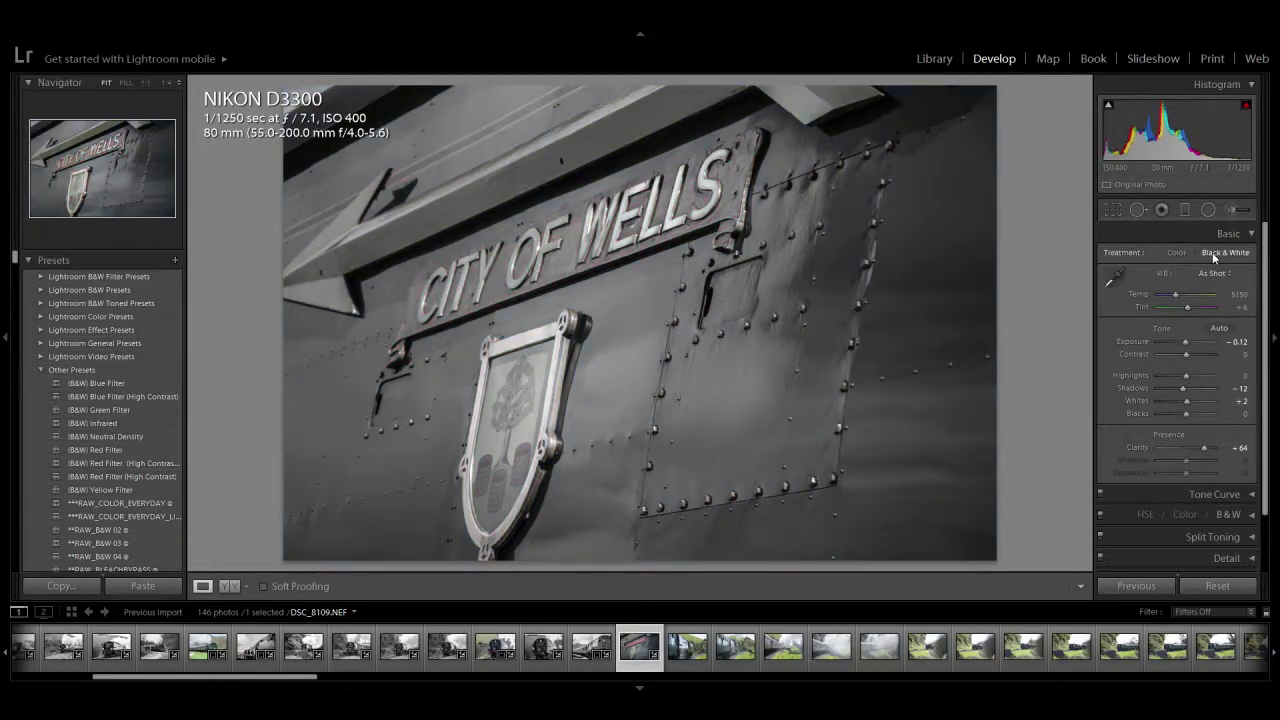
left_click(1177, 253)
left_click_drag(1186, 413, 1176, 412)
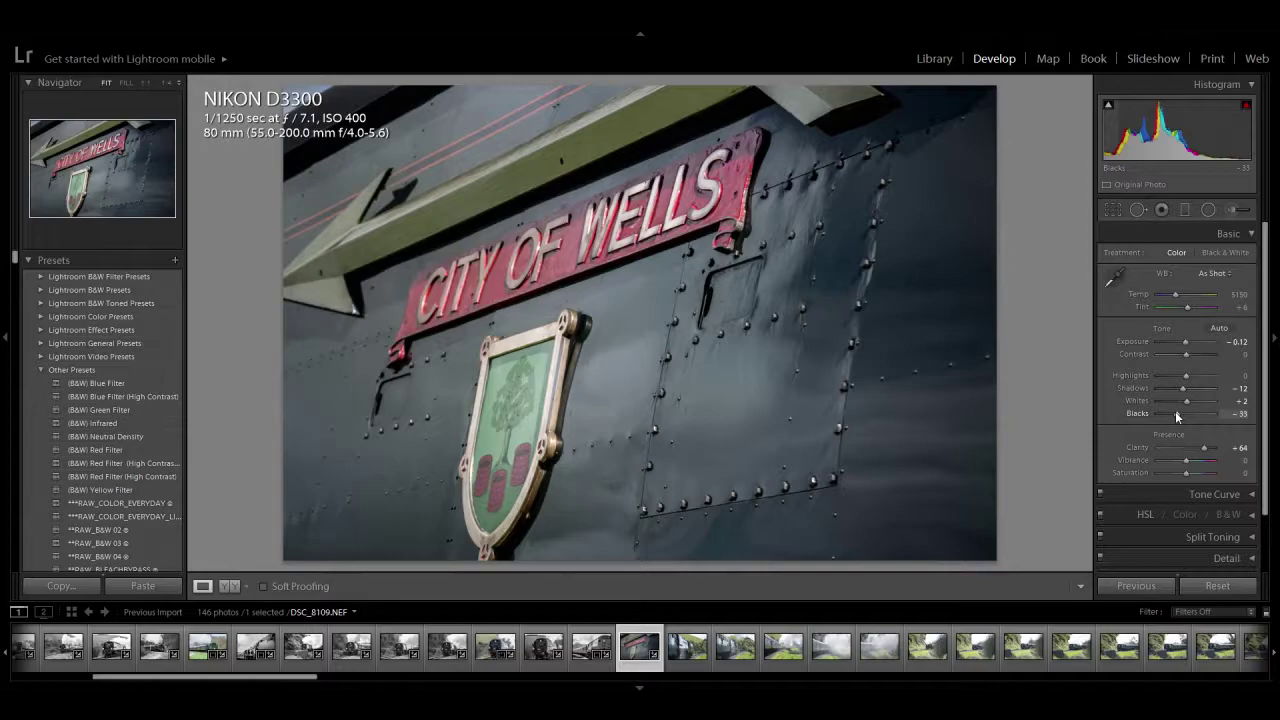
Step: Check the passenger at the carriage door in DSC_8110 up close, and delete the photos DSC_8110 and DSC_8111
key("Right")
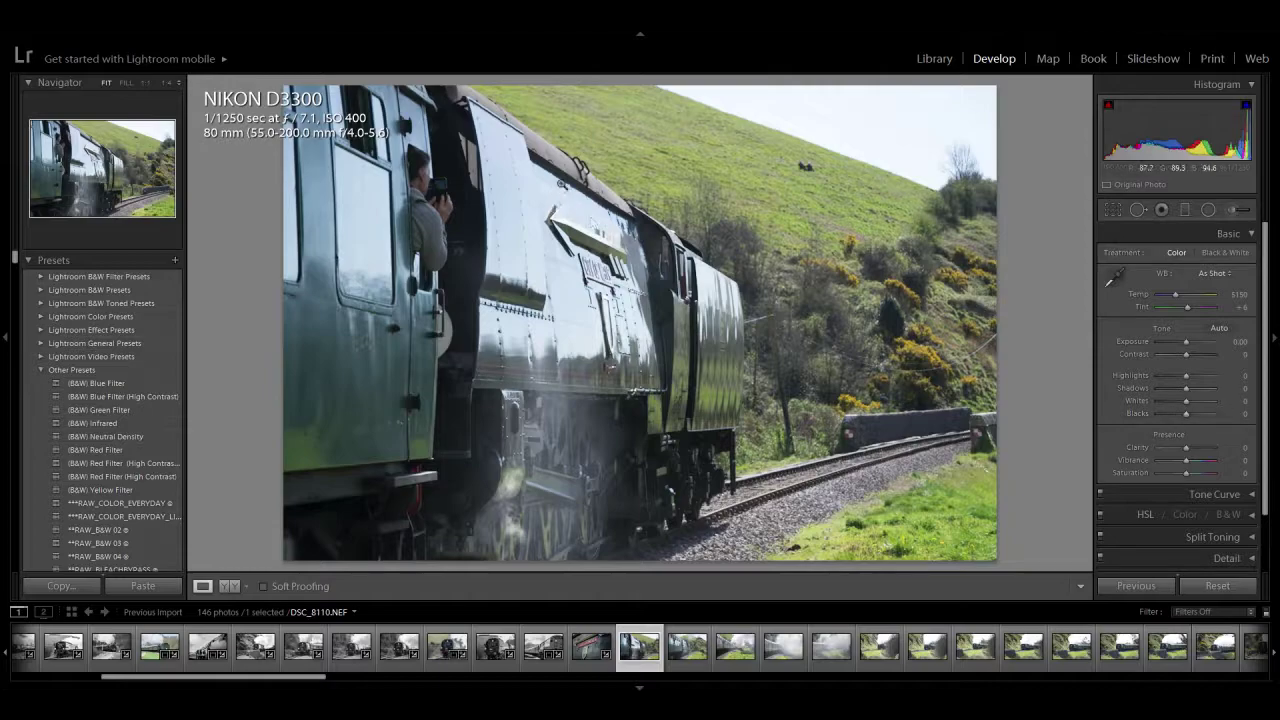
left_click(443, 190)
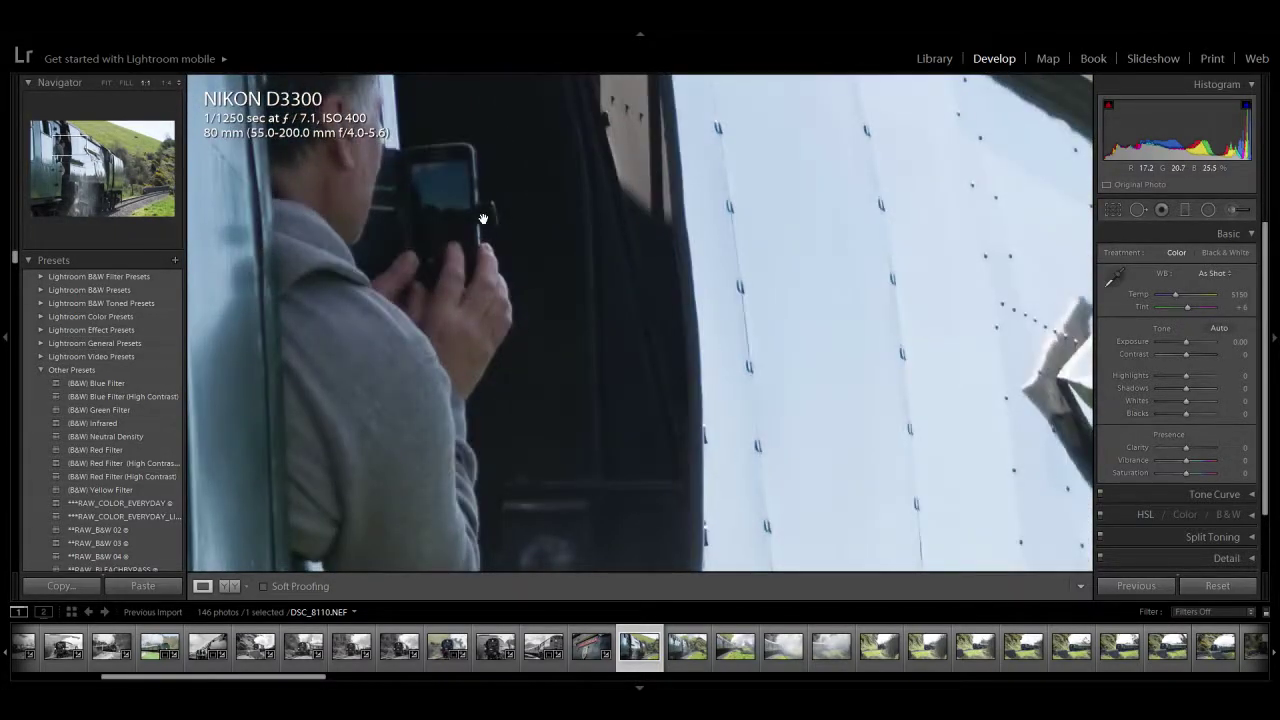
left_click_drag(482, 218, 507, 284)
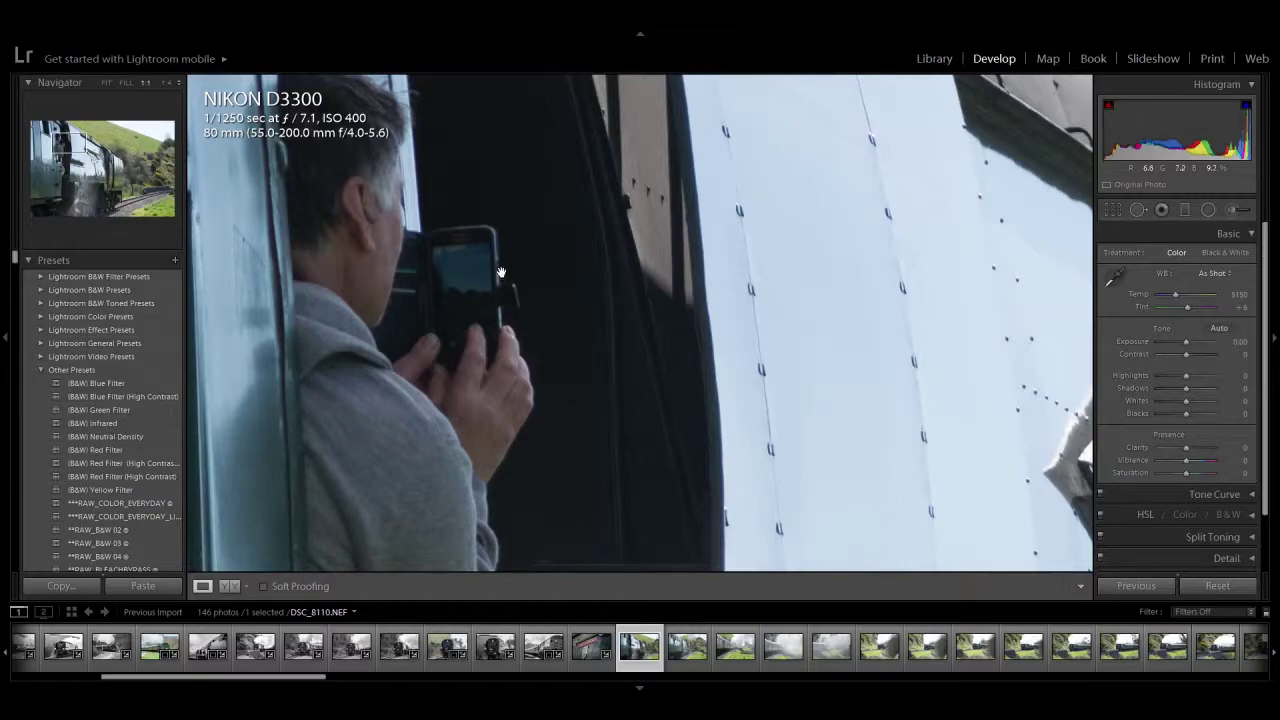
left_click(502, 272)
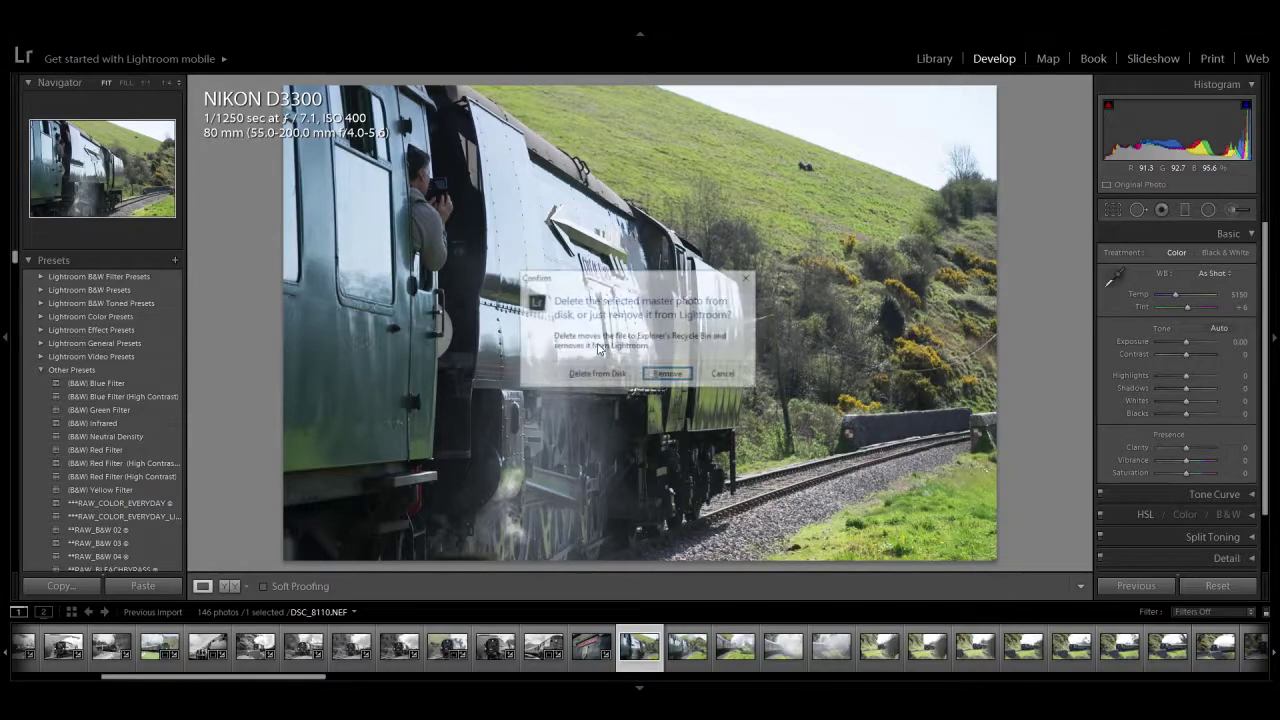
key("Right")
key("Delete")
key("Return")
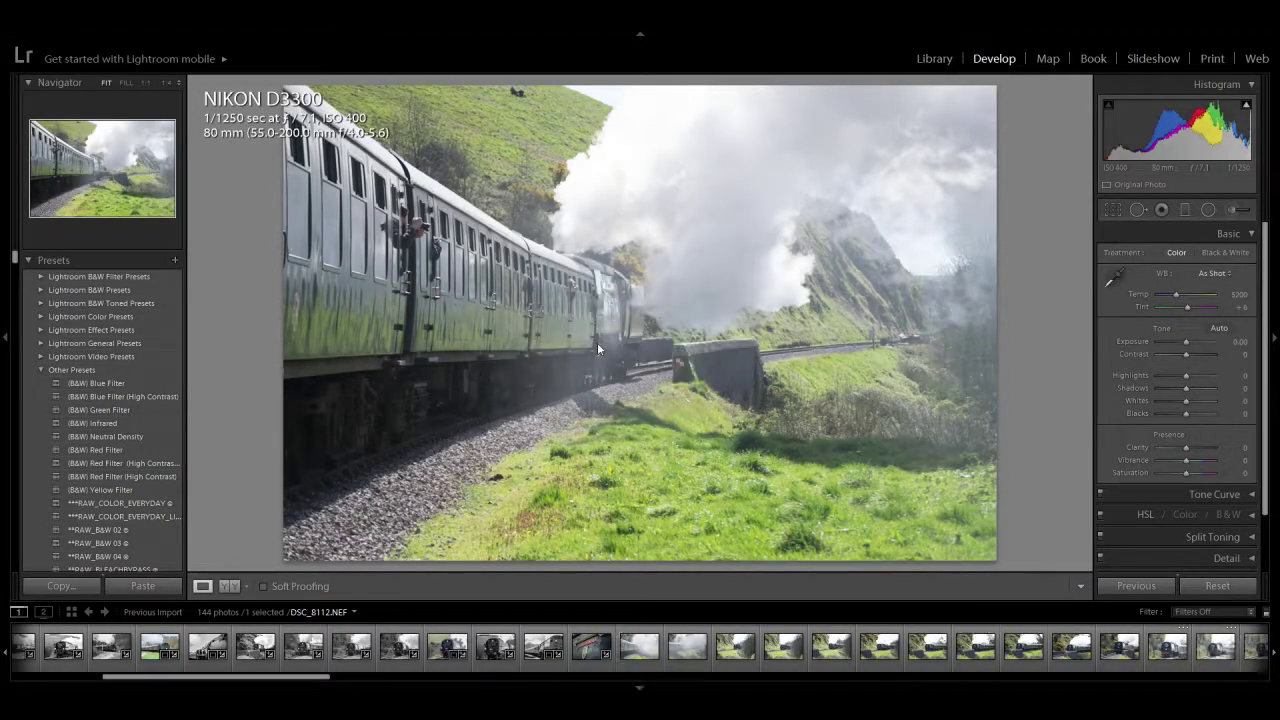
Step: Delete the steam-covered train photos DSC_8112, DSC_8113 and DSC_8114
key("Delete")
key("Return")
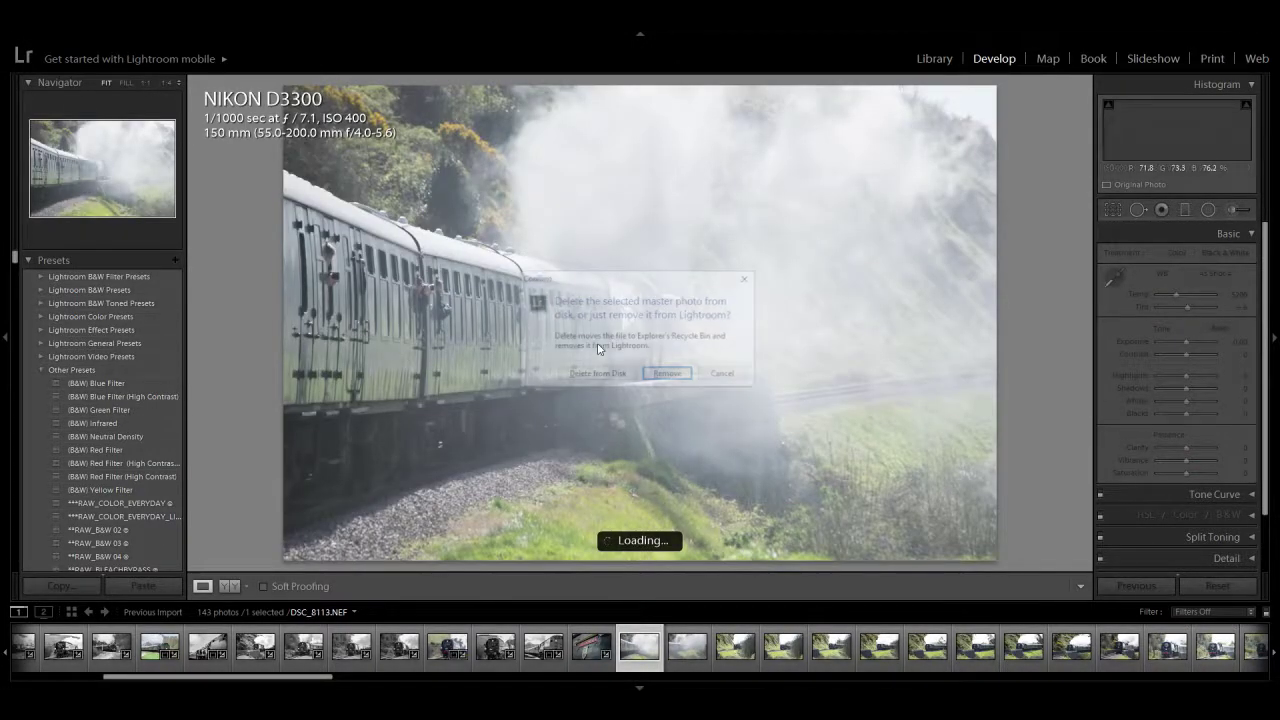
key("Delete")
key("Return")
key("Delete")
key("Return")
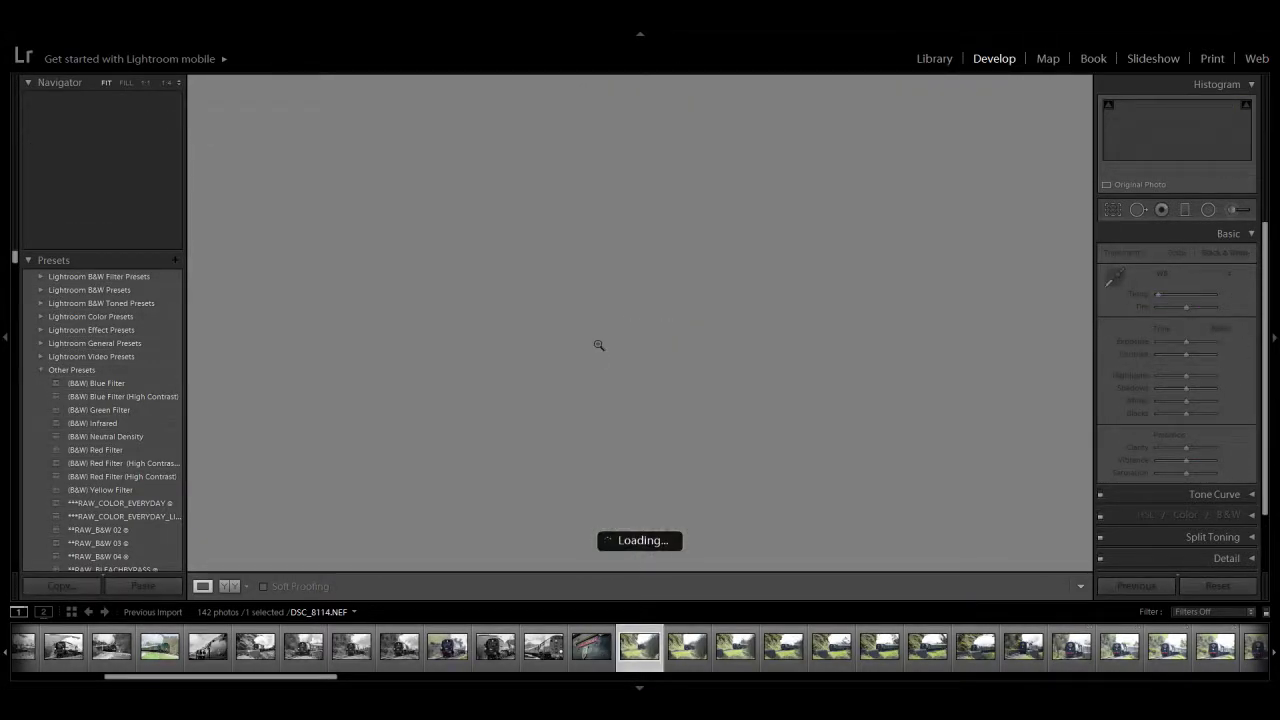
Step: Delete the hillside train photos DSC_8115, DSC_8116, DSC_8117 and DSC_8118
key("Delete")
key("Return")
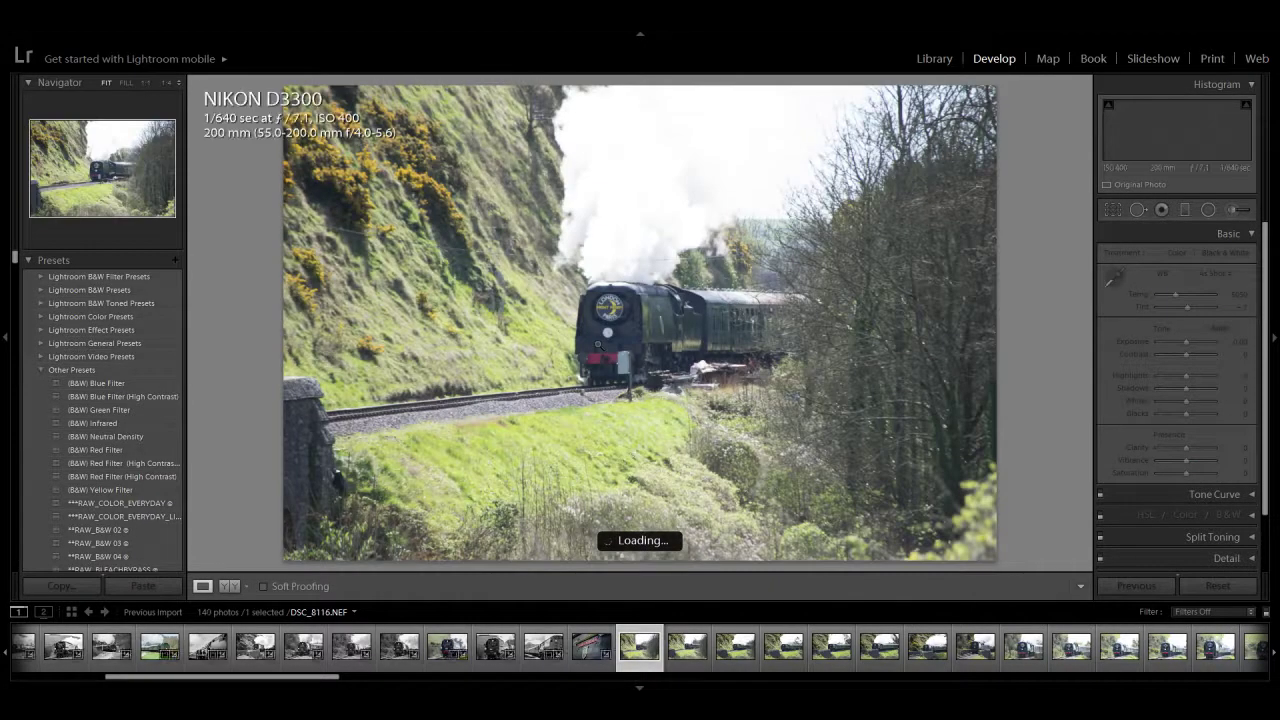
key("Delete")
key("Return")
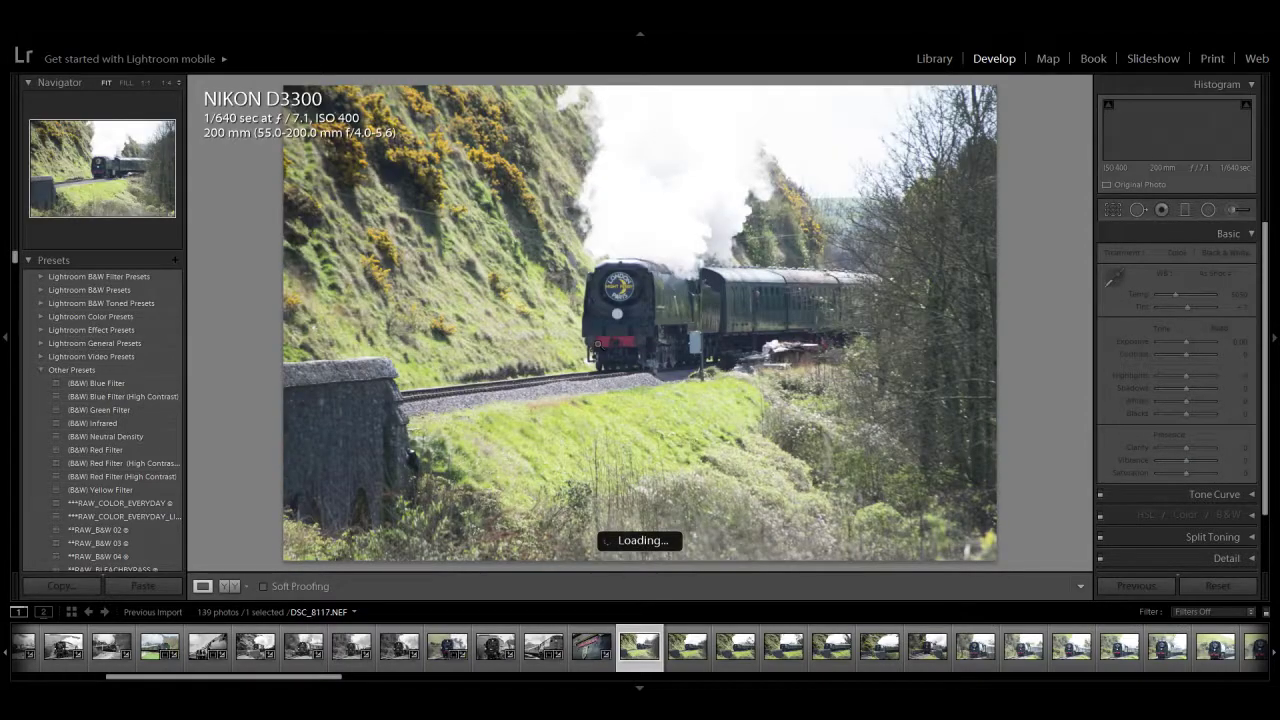
key("Delete")
key("Return")
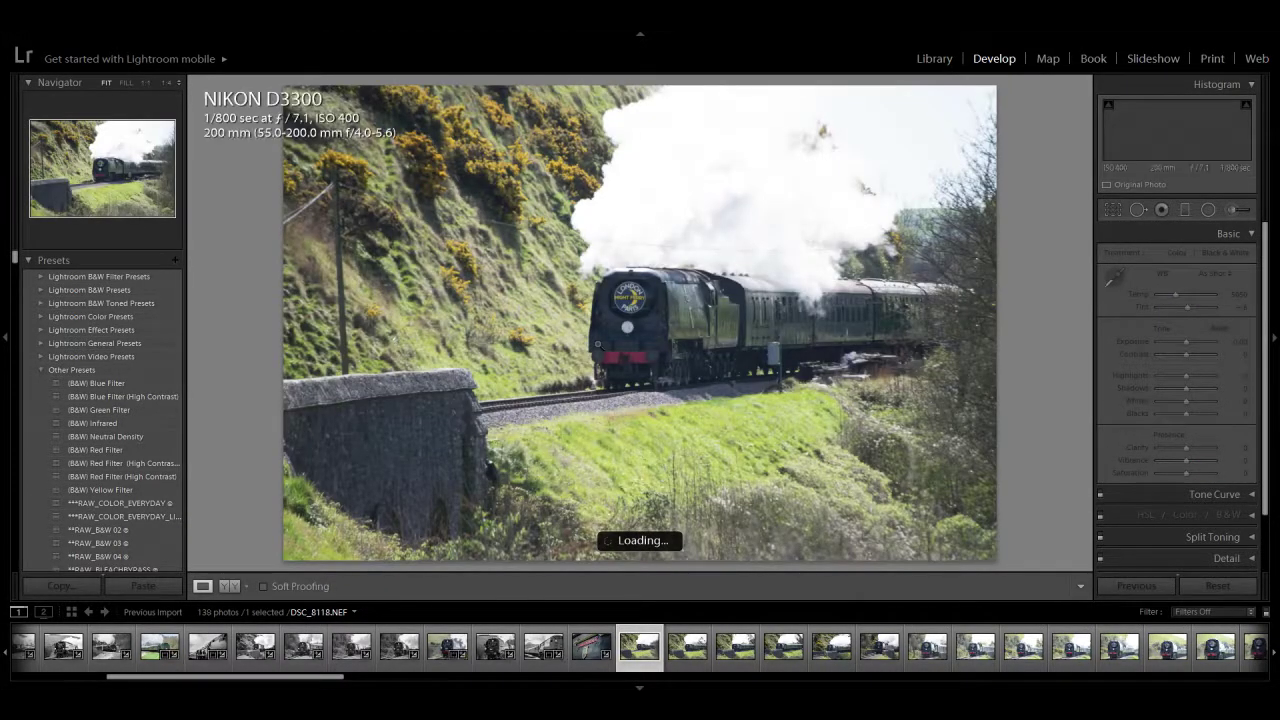
key("Delete")
key("Return")
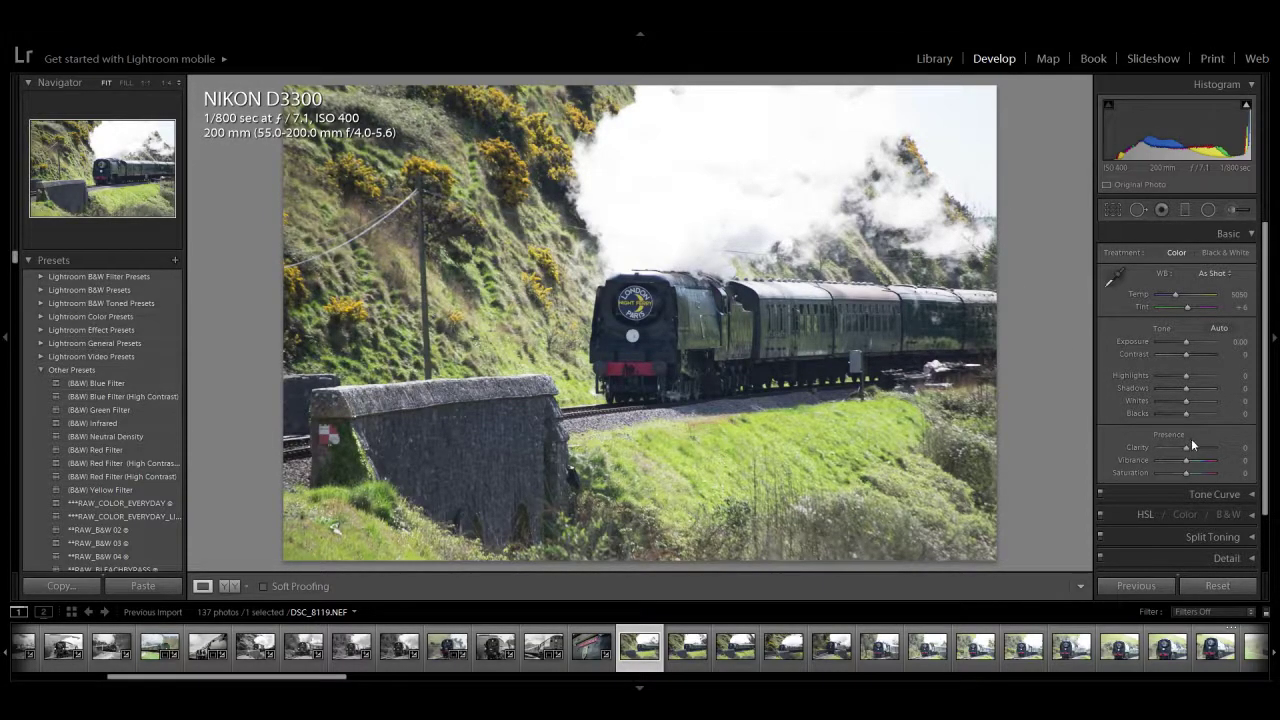
Step: Try photo DSC_8119 in black and white with Clarity +24, Exposure +0.24, Contrast -33, Highlights -71, Shadows -40, Whites -38 and Blacks -26
left_click_drag(1192, 445, 1202, 447)
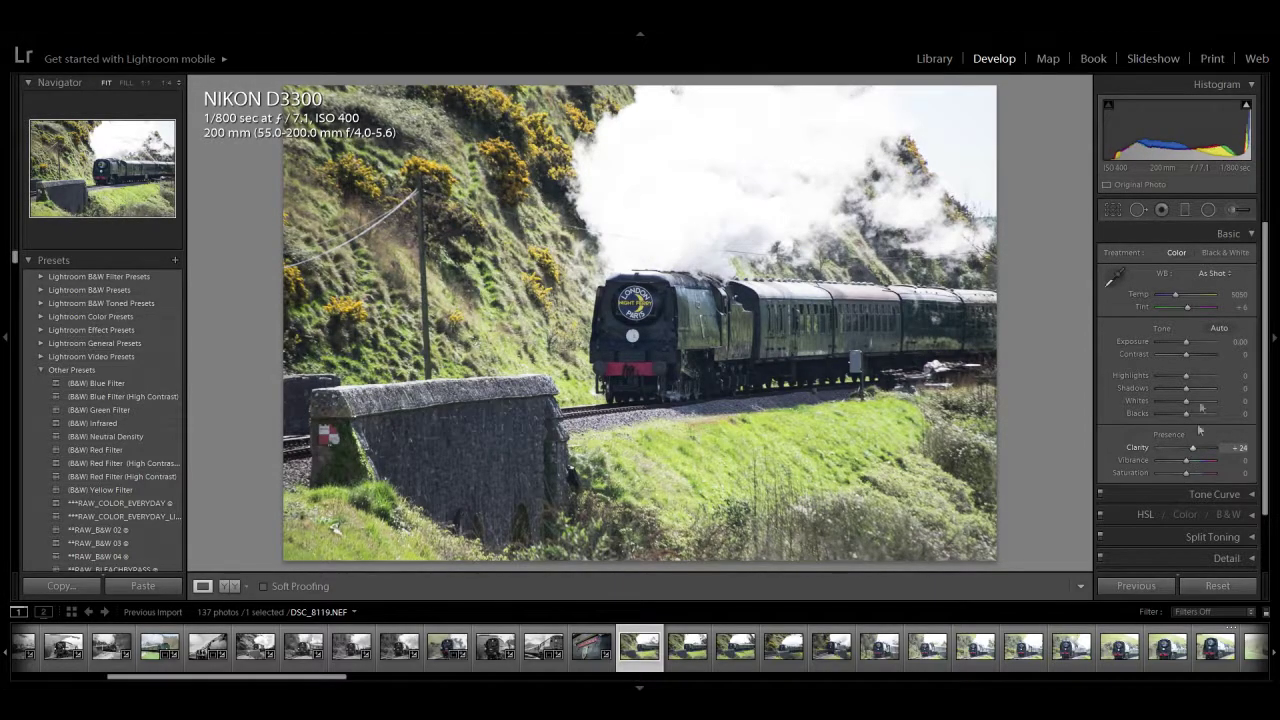
left_click(1230, 253)
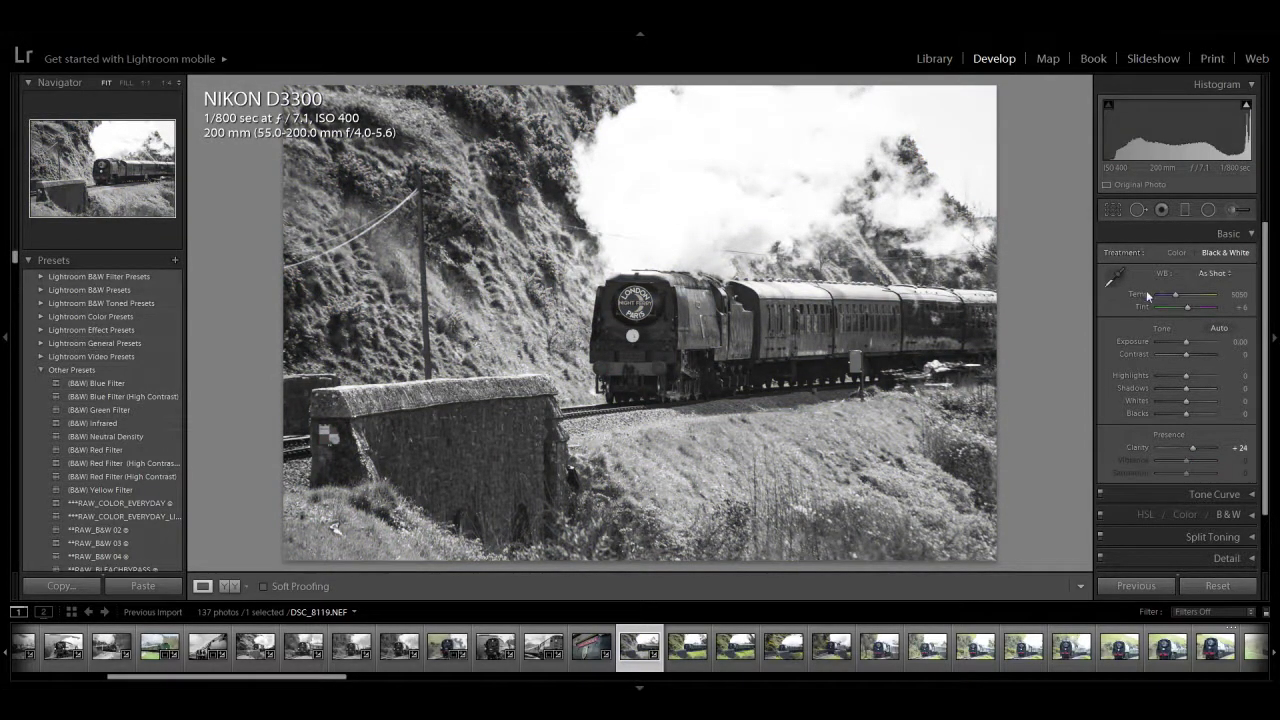
left_click_drag(1175, 376, 1178, 416)
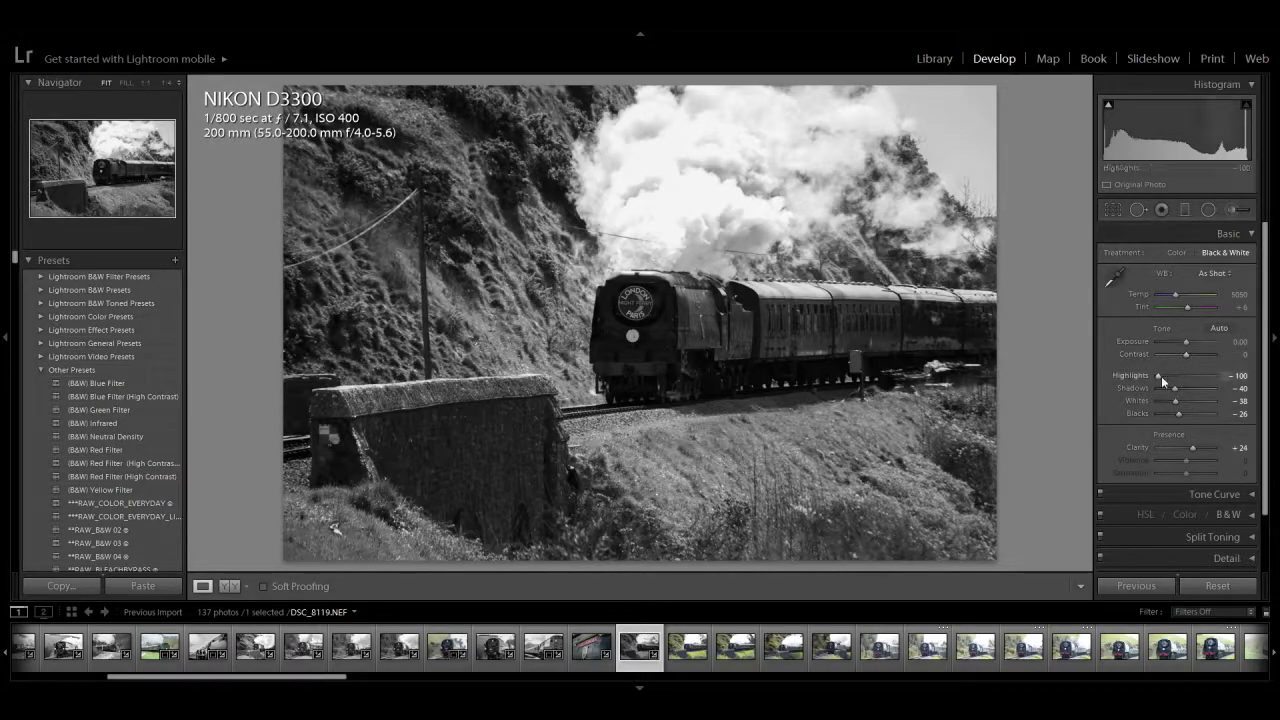
left_click_drag(1173, 376, 1120, 356)
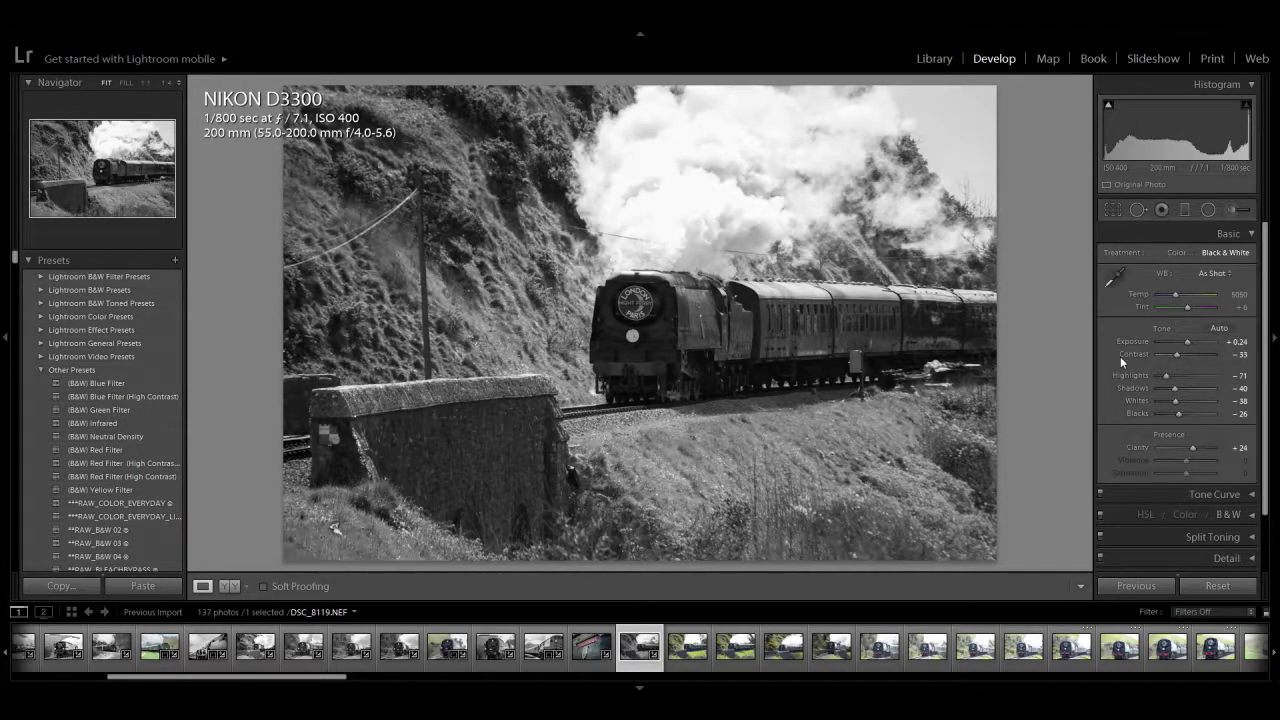
Step: Delete the train photos DSC_8119 through DSC_8124
key("Delete")
key("Return")
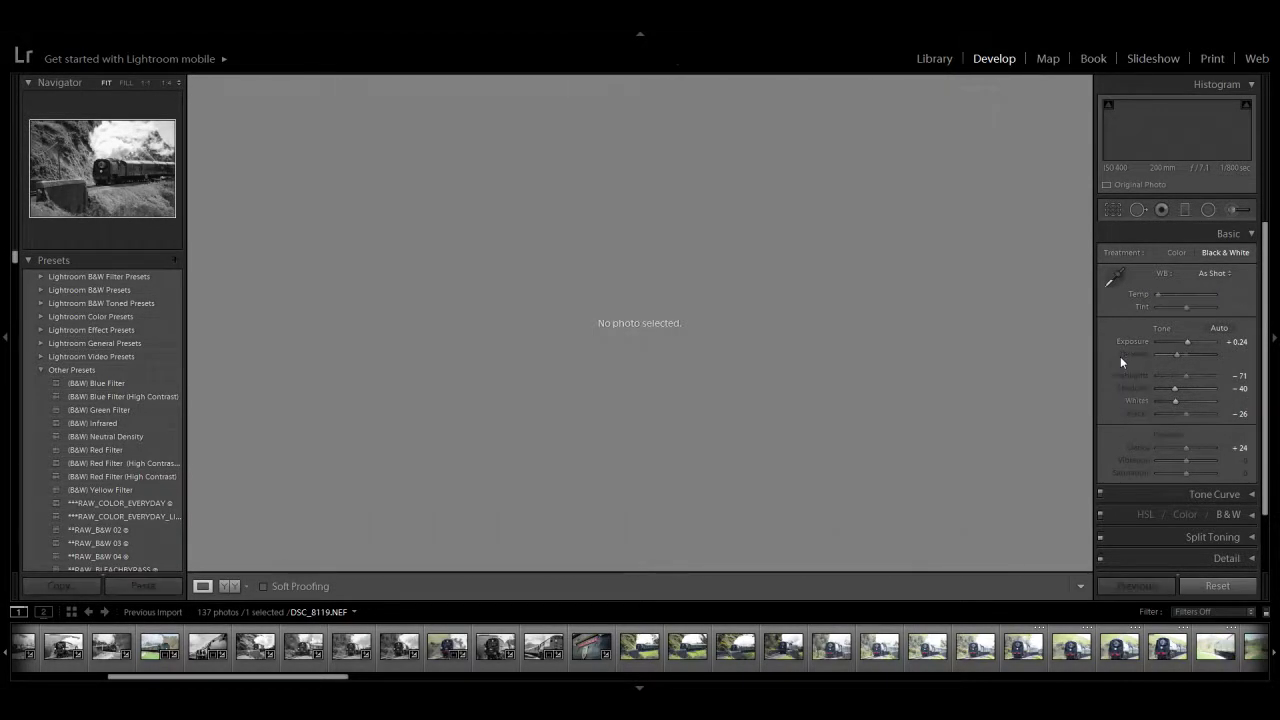
key("Delete")
key("Return")
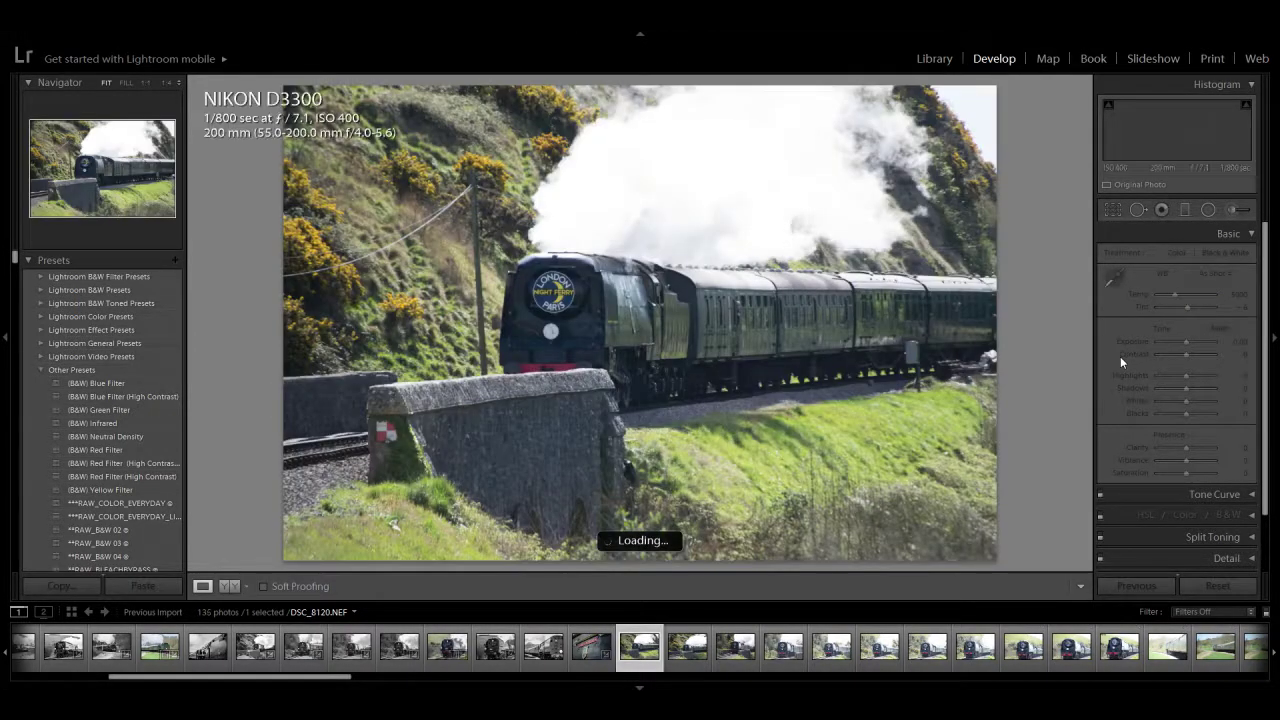
key("Delete")
key("Return")
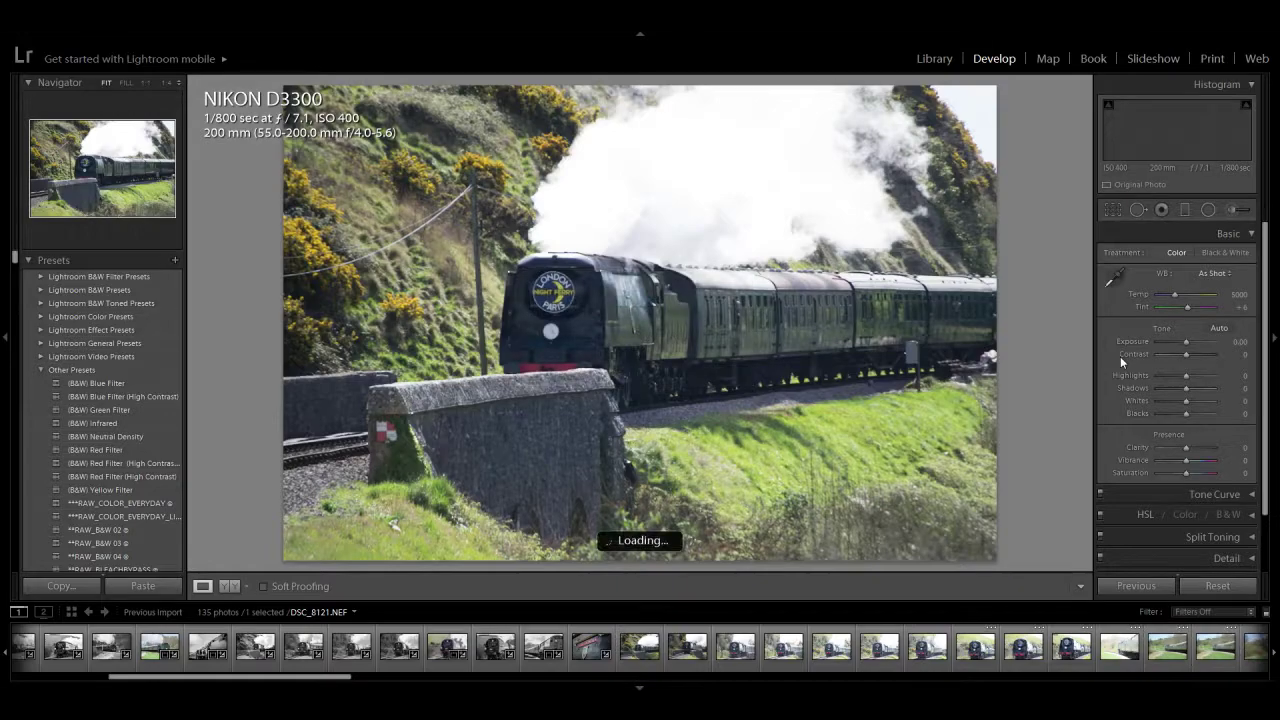
key("Delete")
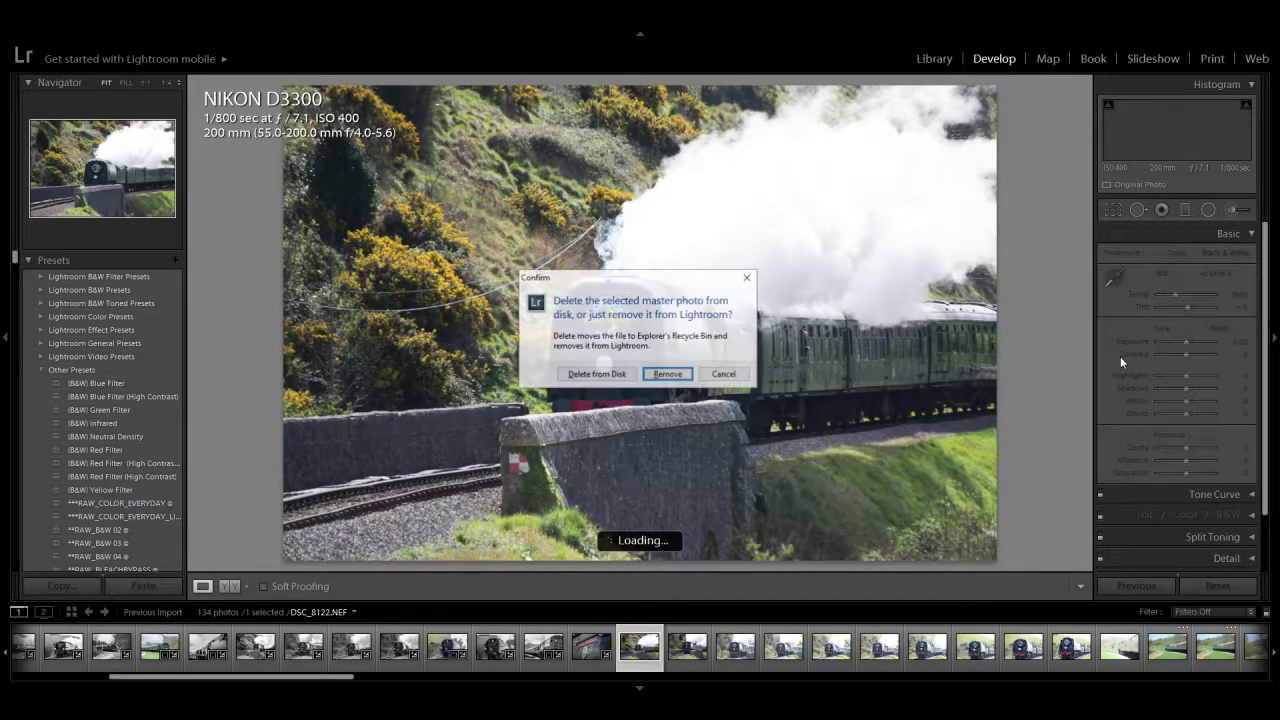
key("Return")
key("Delete")
key("Return")
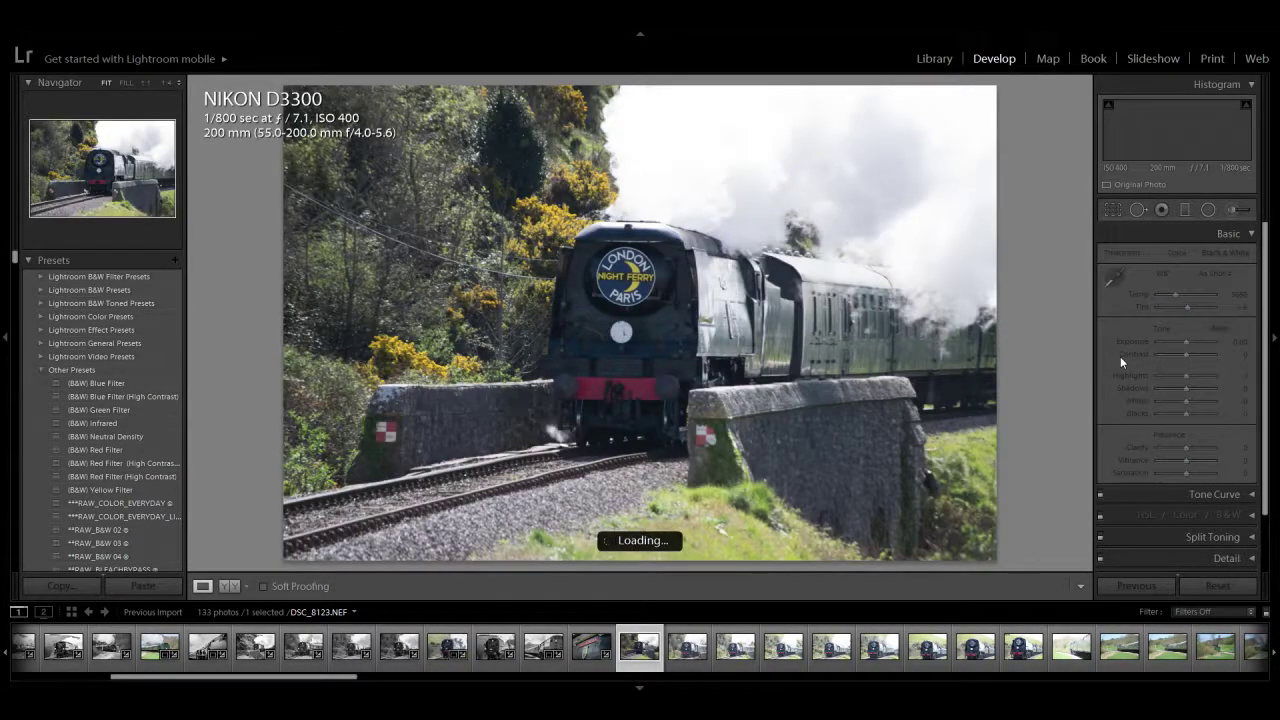
key("Delete")
key("Return")
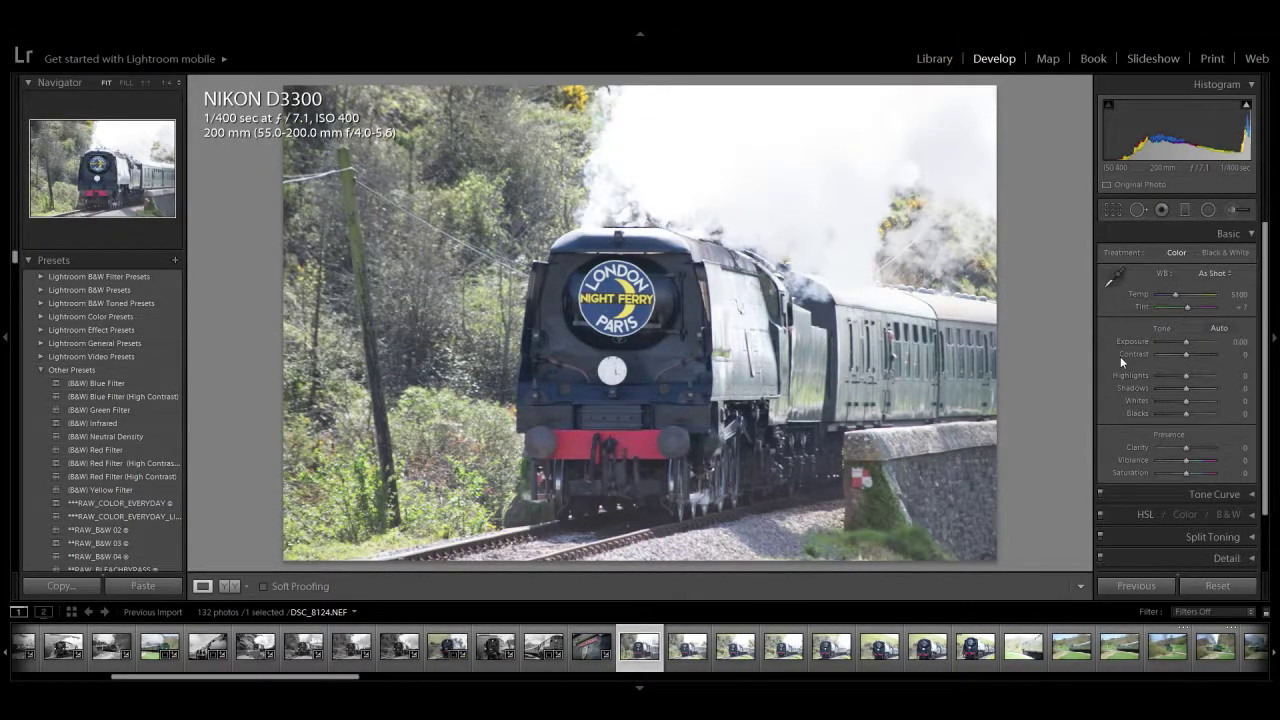
key("Delete")
key("Return")
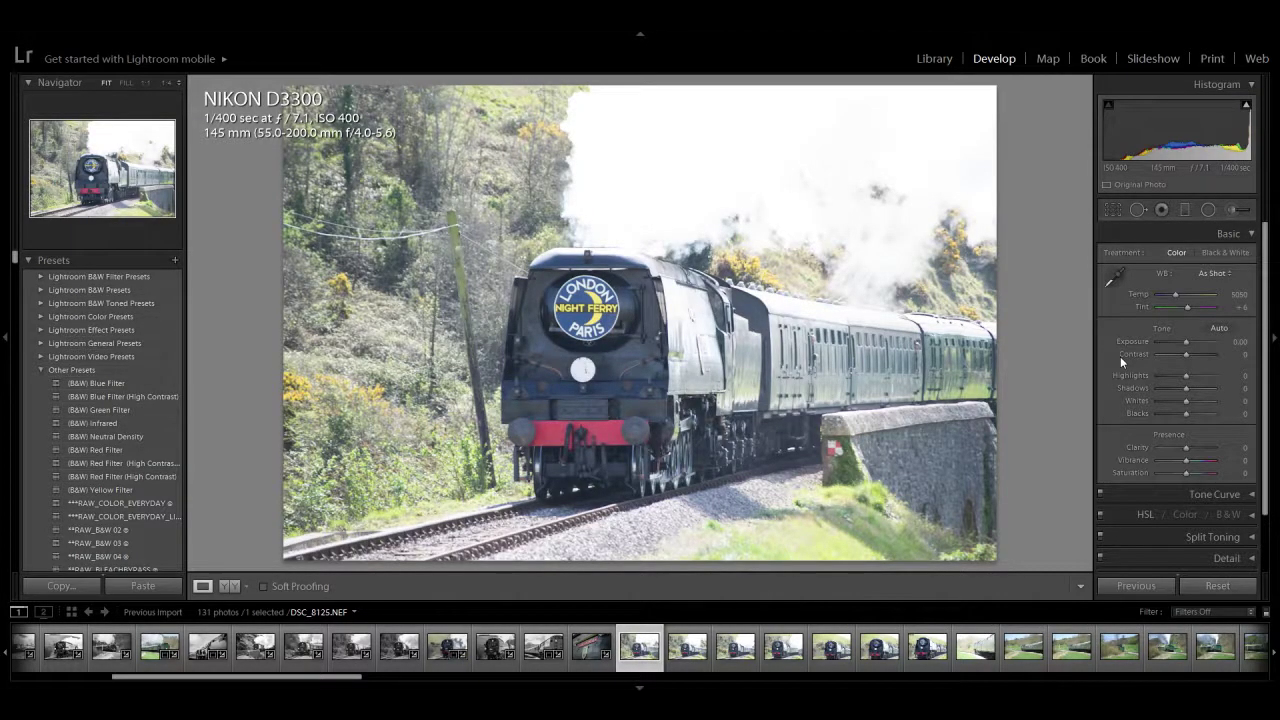
Step: Try Clarity +67 on DSC_8125, and delete the photos DSC_8125 and DSC_8126
left_click(1207, 448)
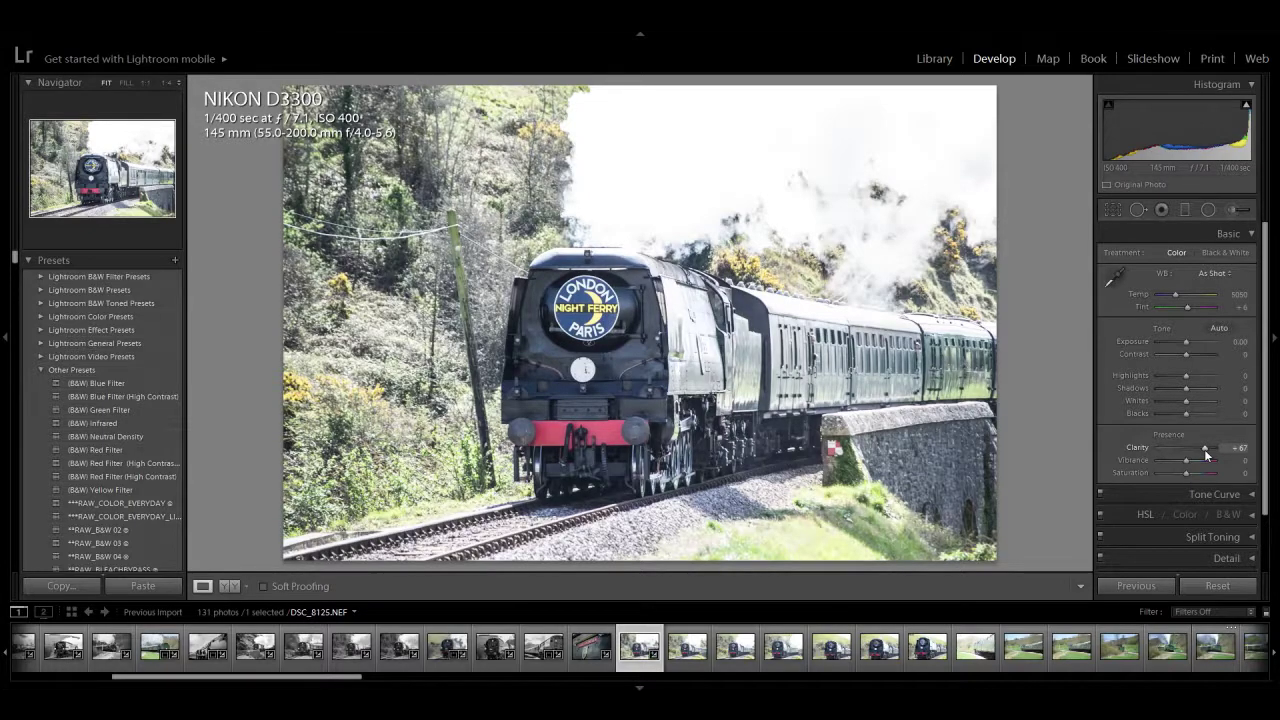
key("Delete")
key("Return")
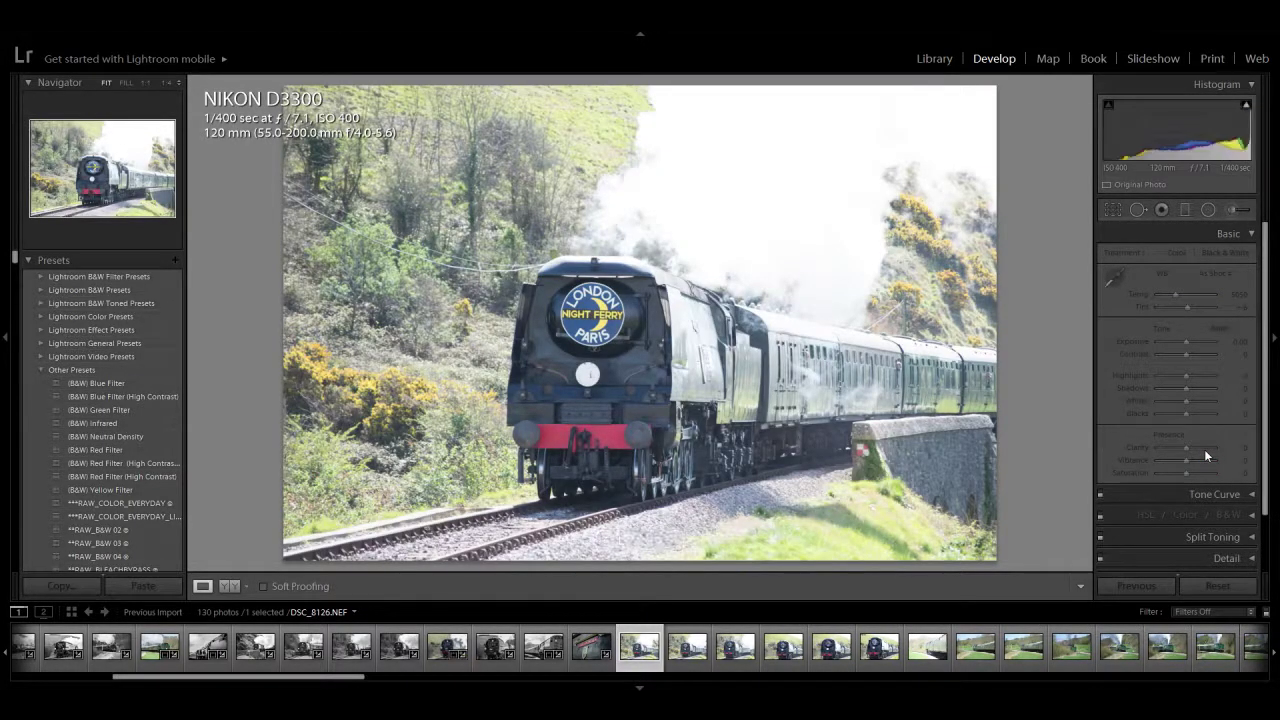
key("Delete")
key("Return")
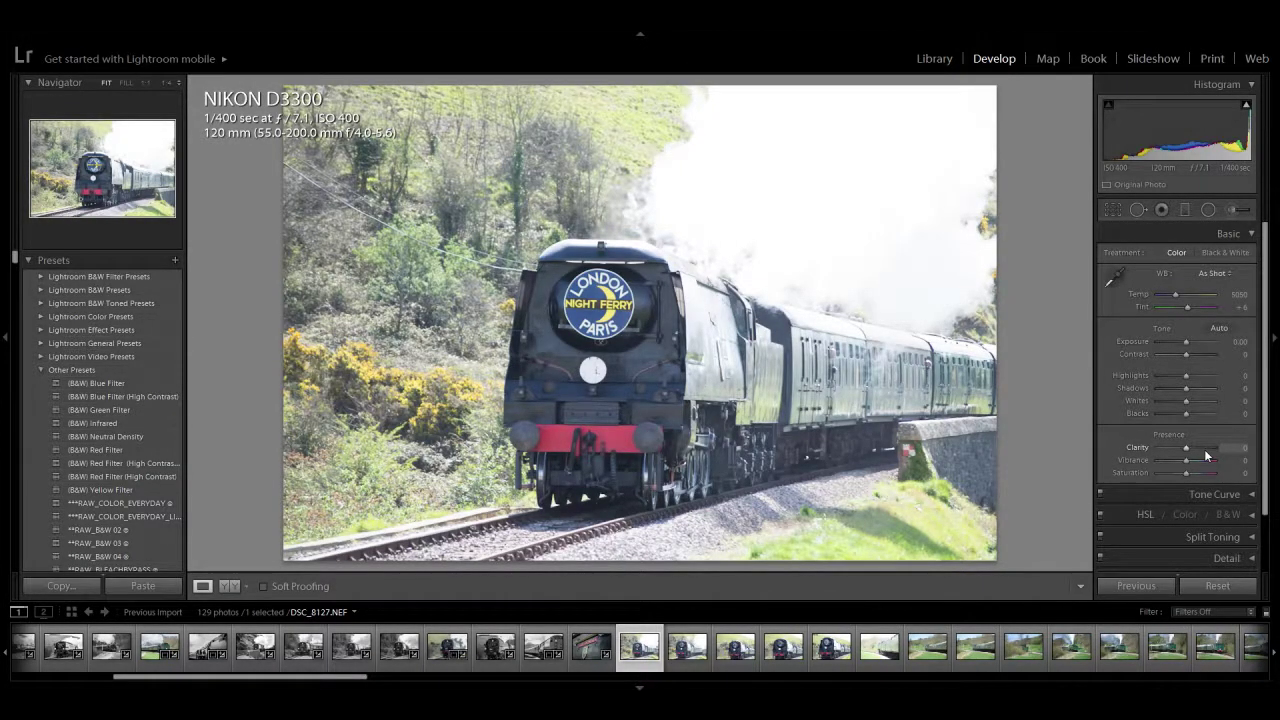
Step: Convert DSC_8127 to black and white with Clarity +45, Highlights -100, Whites +29, Blacks -48, Contrast +14 and Exposure -0.71
left_click_drag(1198, 452, 1199, 452)
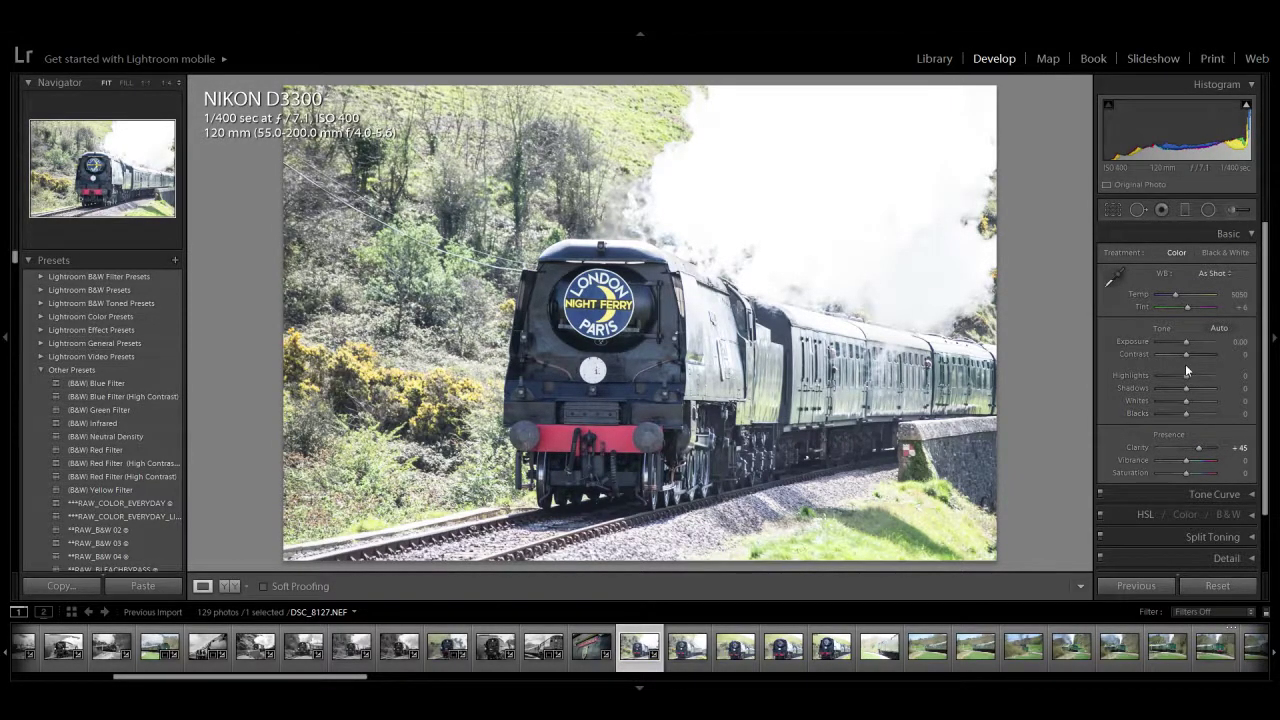
left_click_drag(1185, 358, 1146, 376)
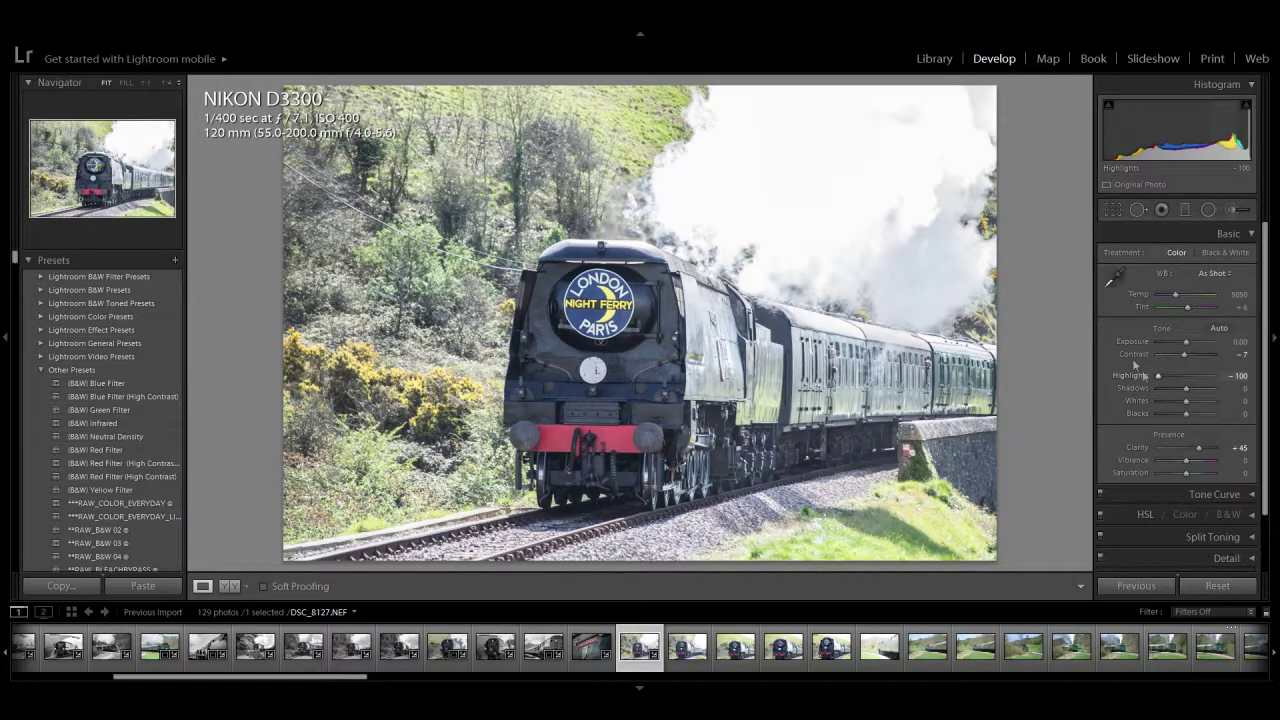
left_click(1210, 254)
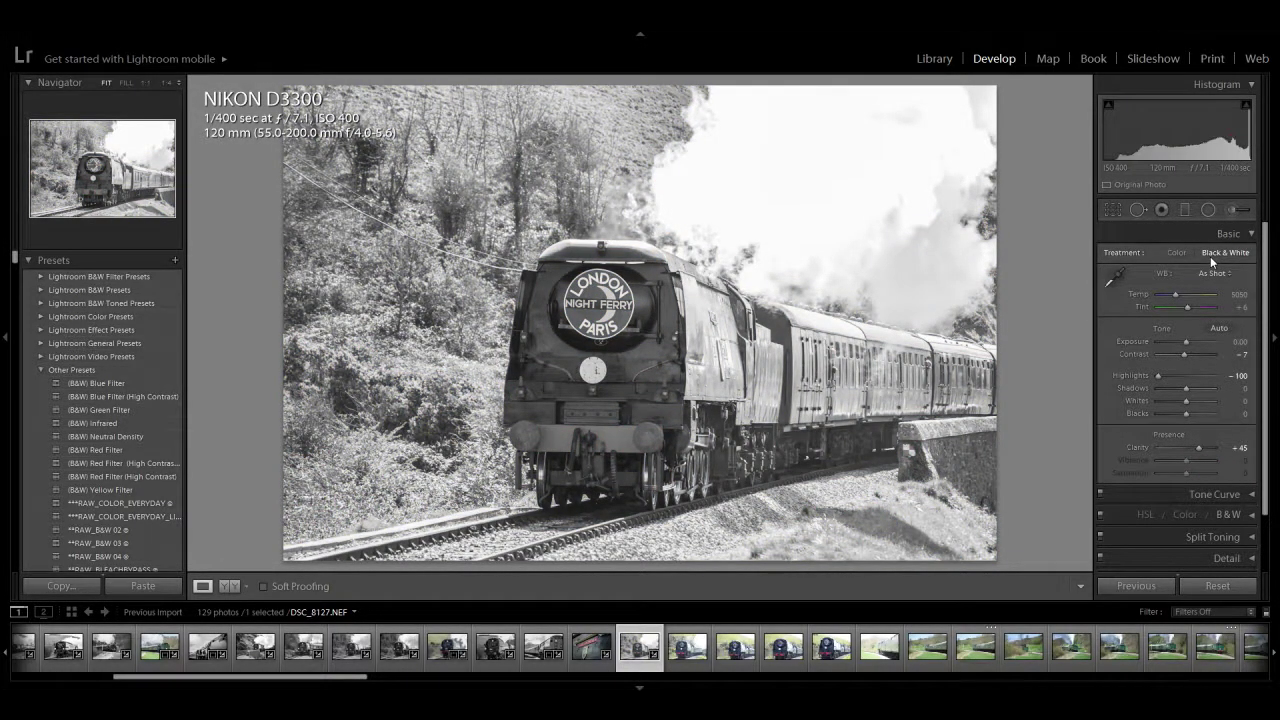
mouse_move(1186, 400)
left_mouse_down()
mouse_move(1196, 416)
mouse_move(1173, 414)
left_mouse_up()
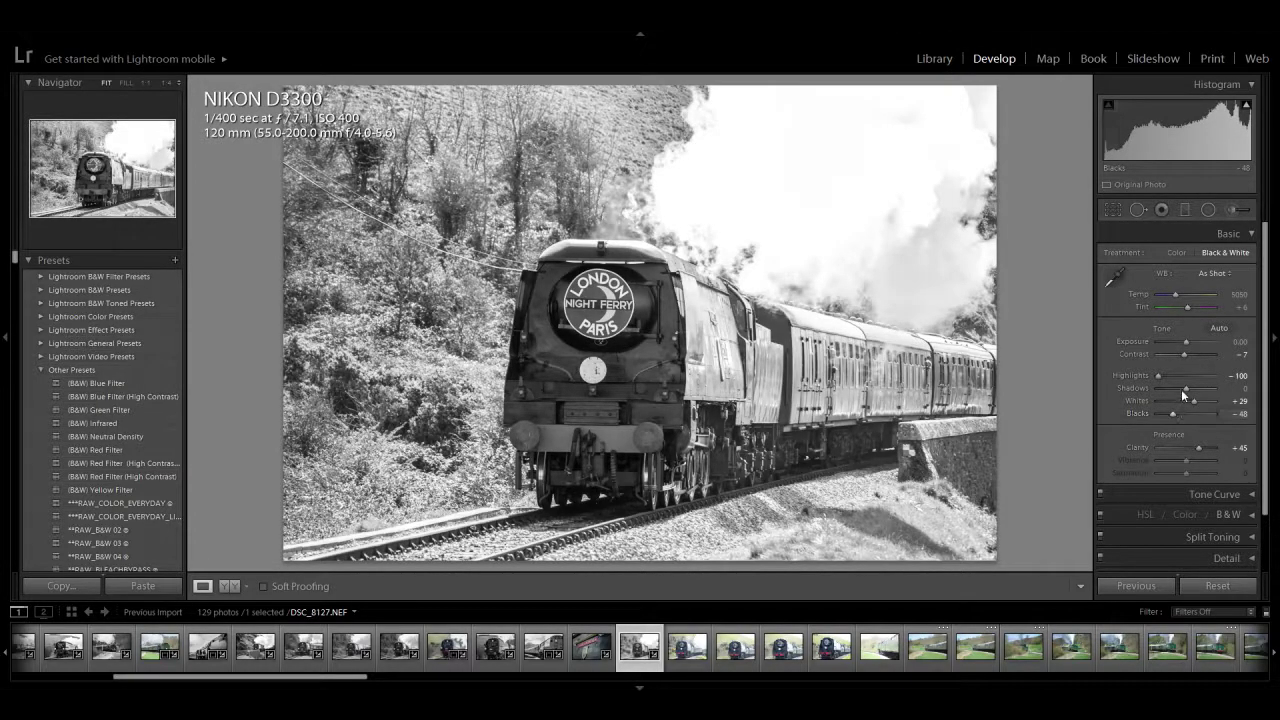
left_click_drag(1185, 354, 1181, 341)
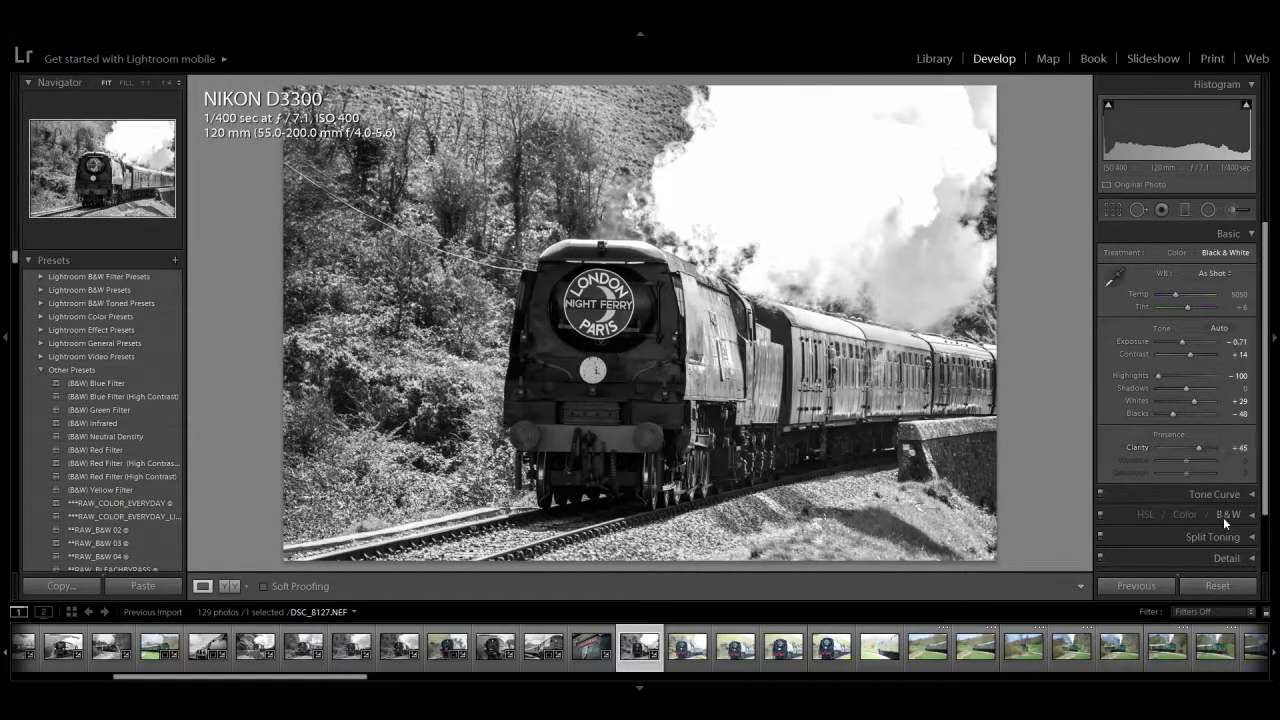
Step: Set the sharpening Amount of DSC_8127 to 80, and increase the sharpening of the nameplate photo DSC_8109
scroll(1258, 488, "down", 3)
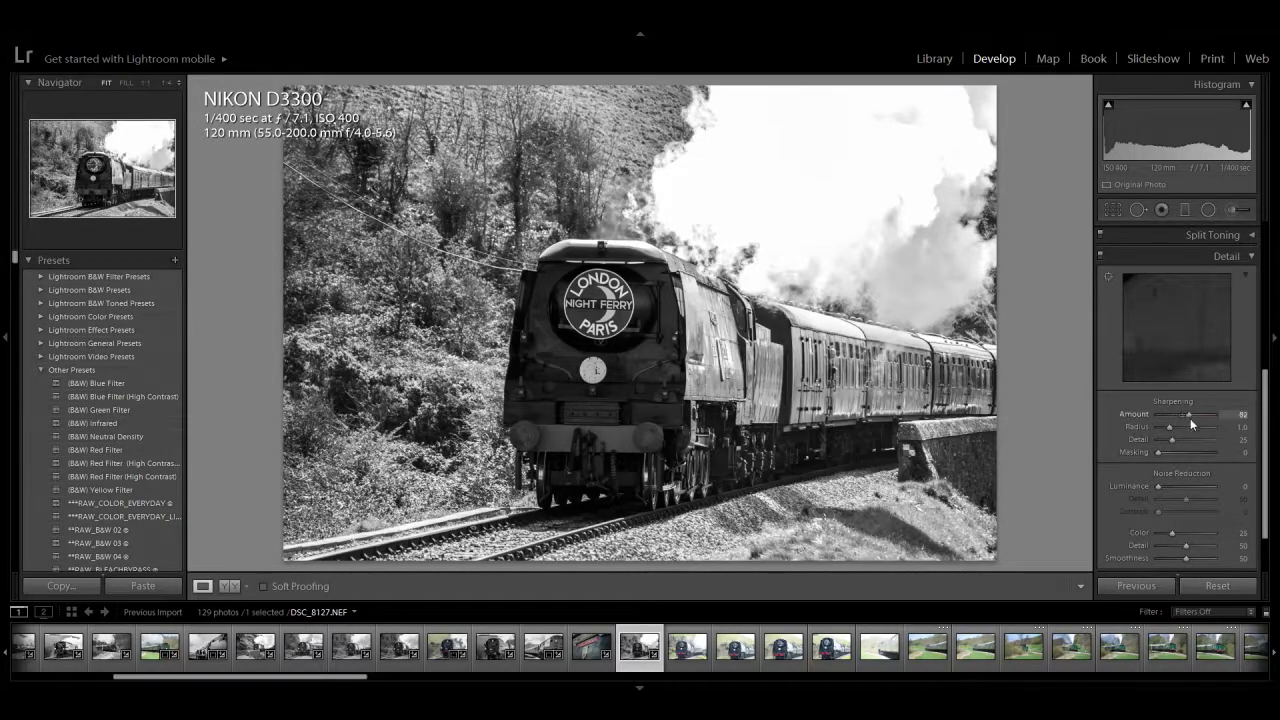
left_click_drag(1191, 424, 1190, 424)
left_click(585, 655)
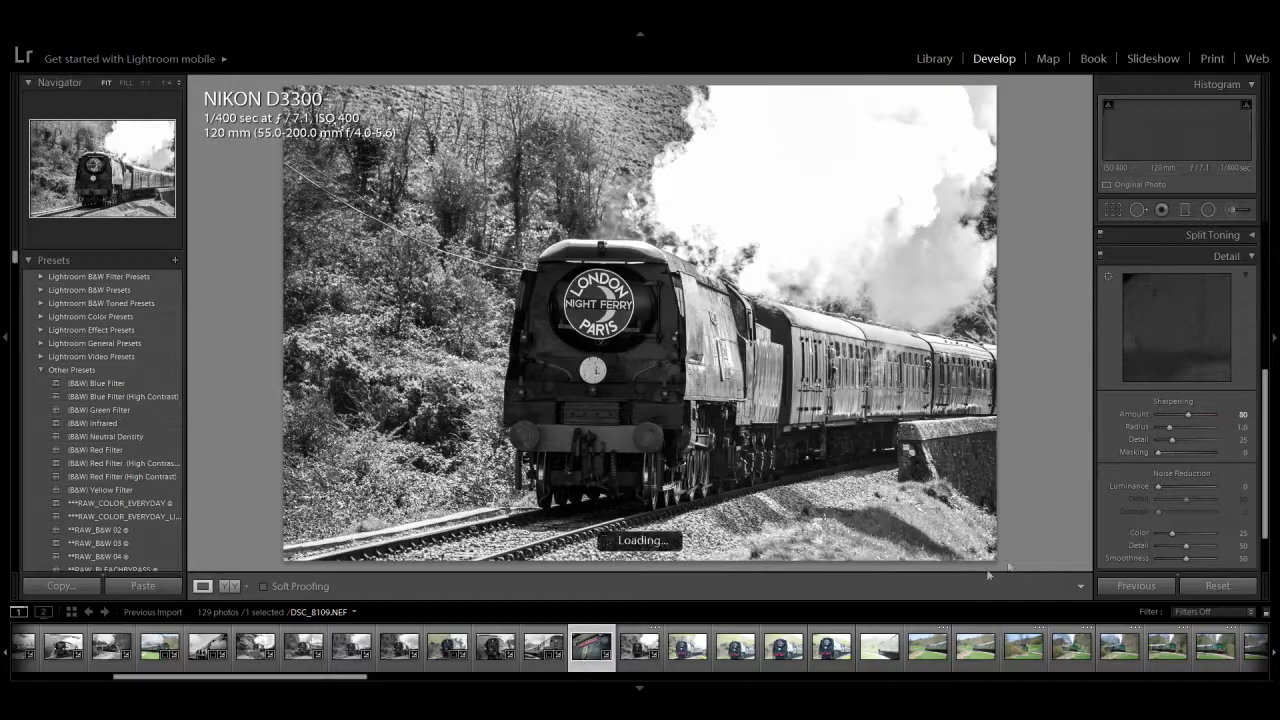
left_click_drag(1168, 414, 1184, 414)
Step: Compare the remaining Night Ferry locomotive shots and delete DSC_8130, DSC_8128 and DSC_8129
left_click(636, 667)
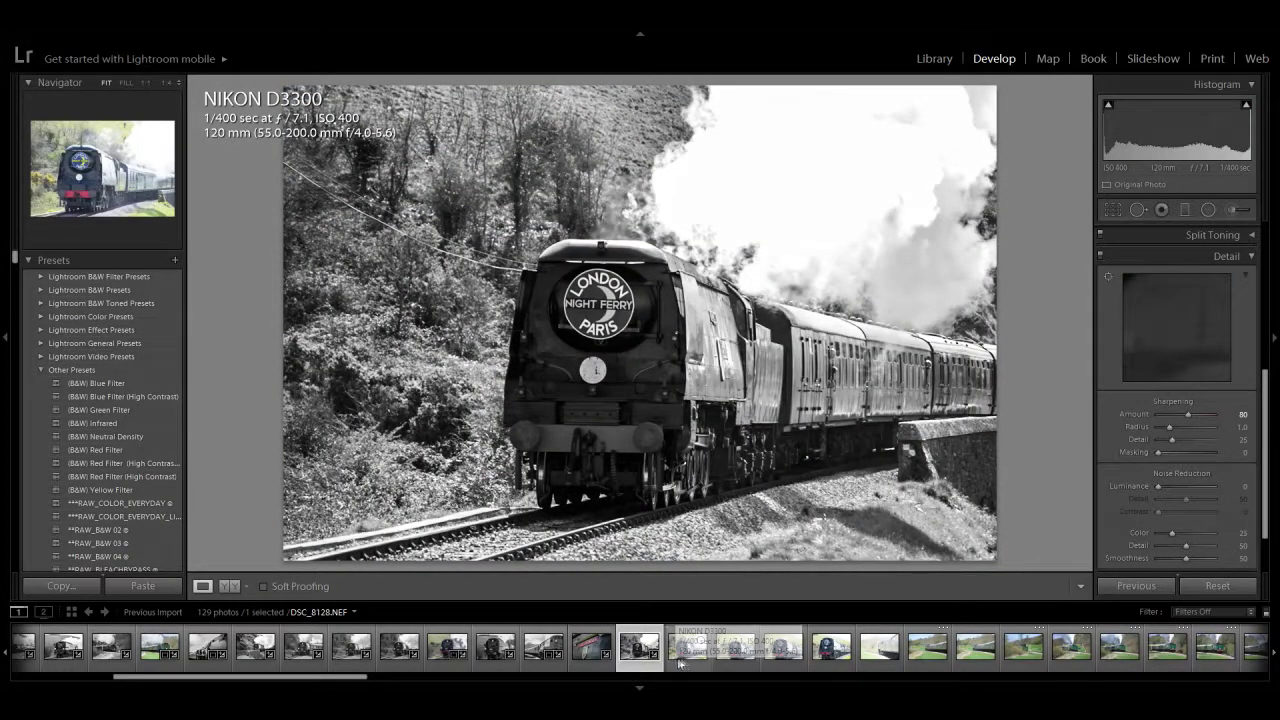
left_click(797, 662)
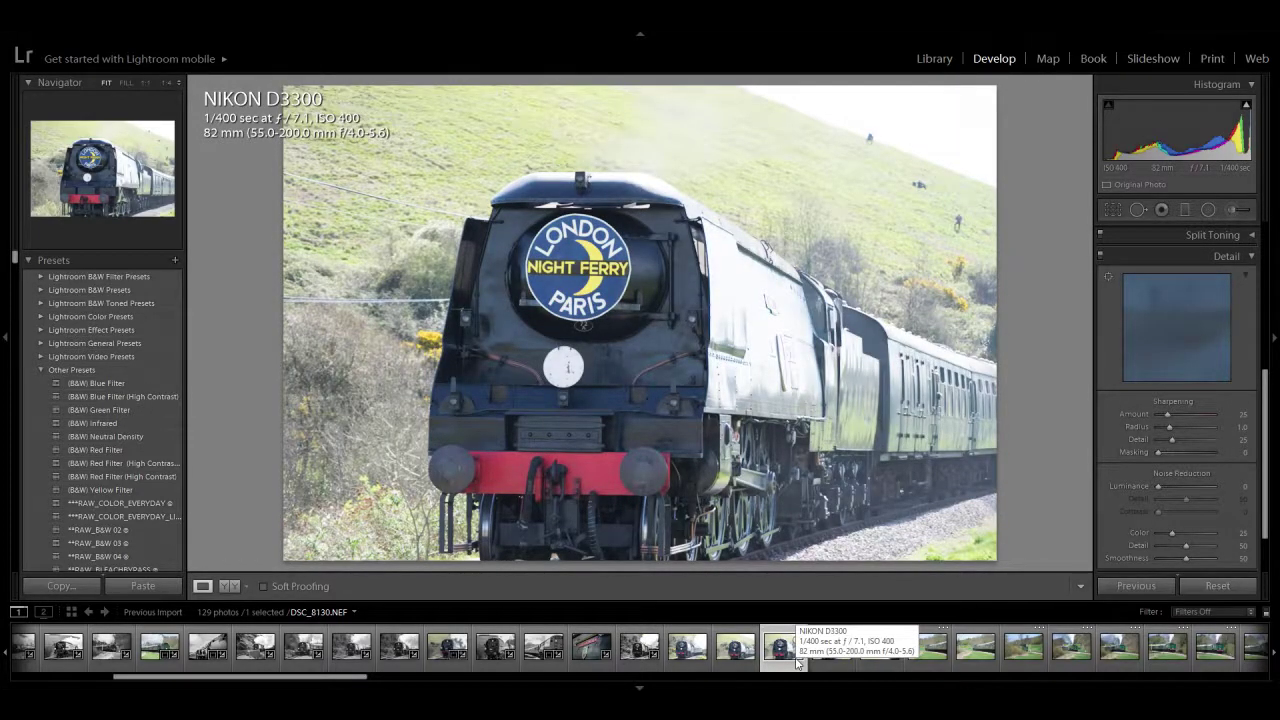
key("Delete")
key("Return")
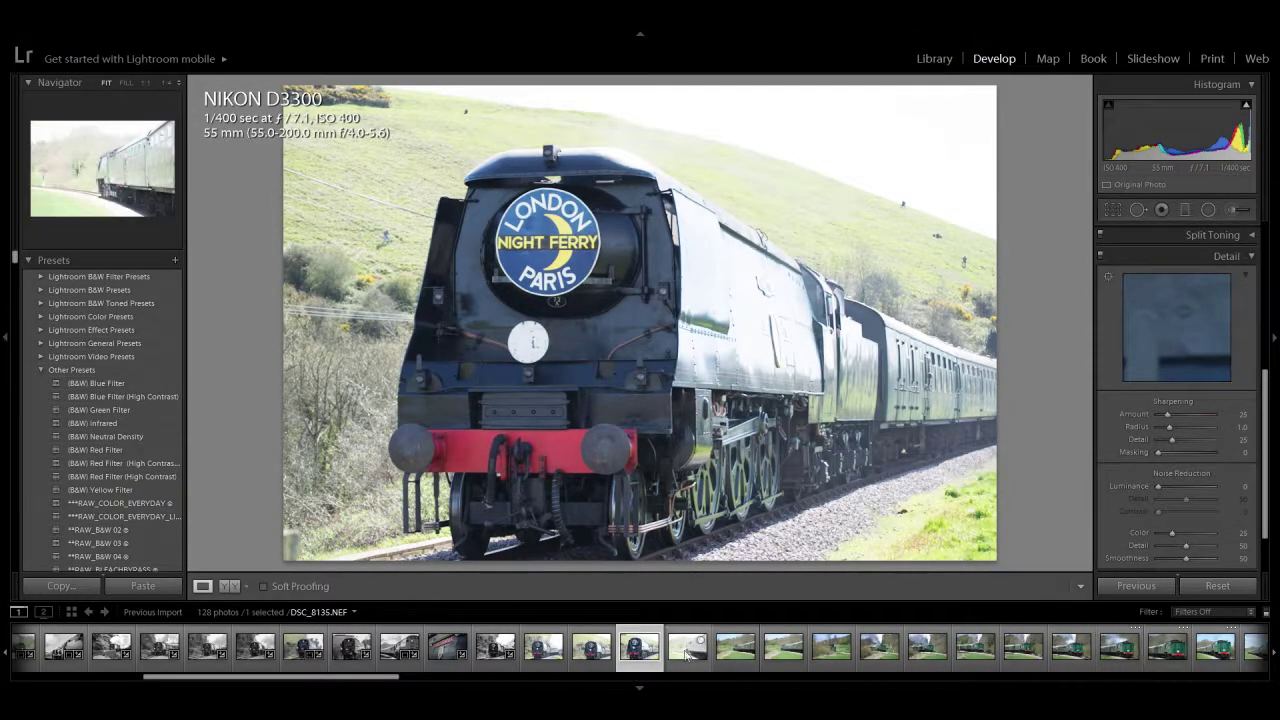
left_click(545, 650)
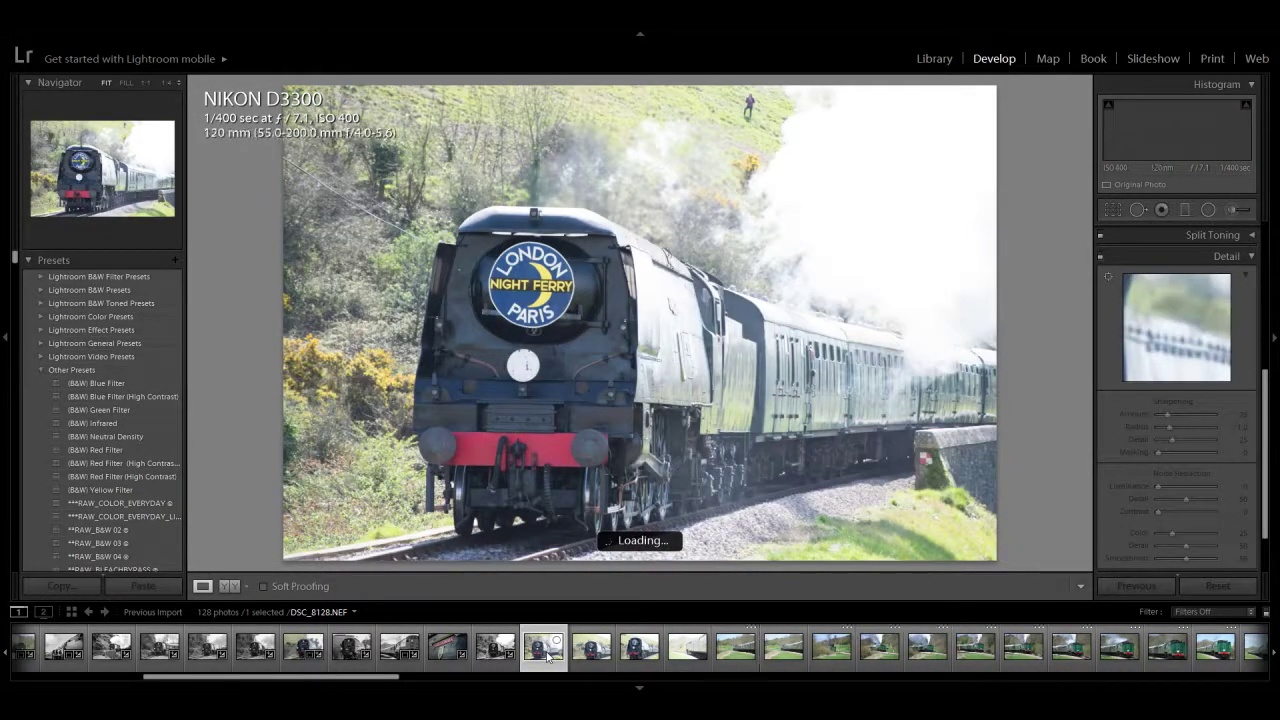
key("Delete")
key("Return")
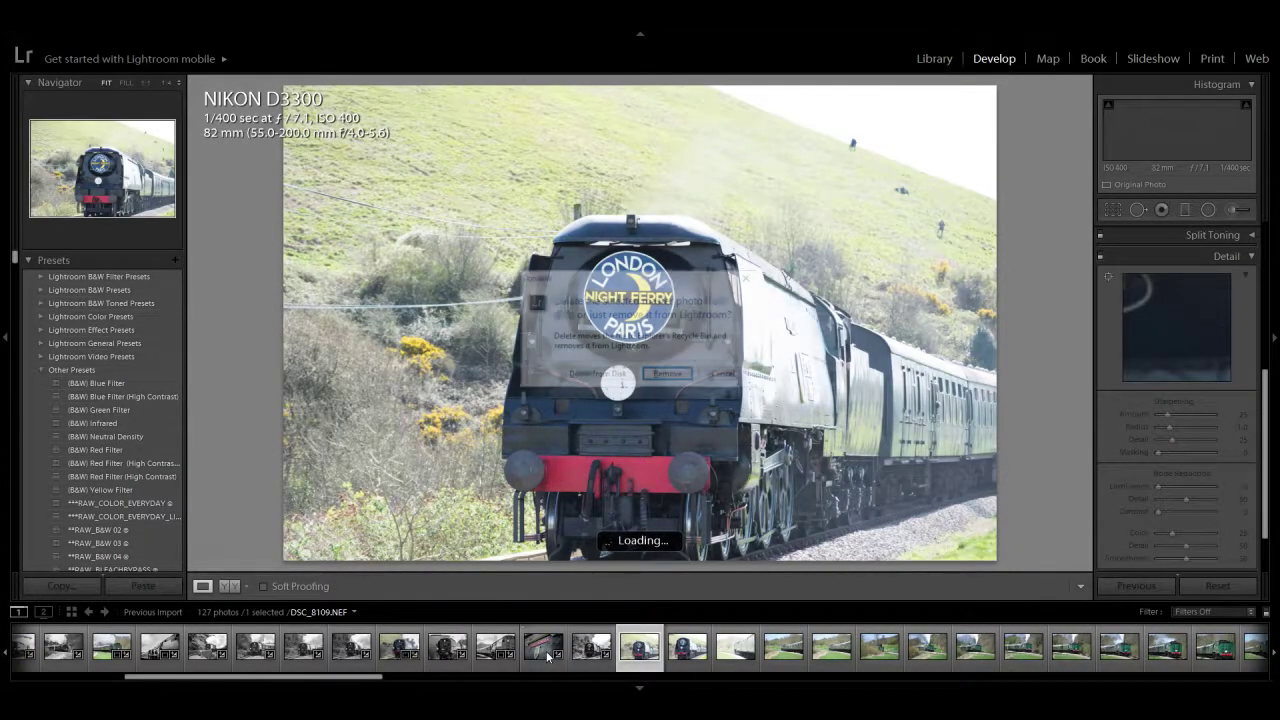
key("Delete")
key("Return")
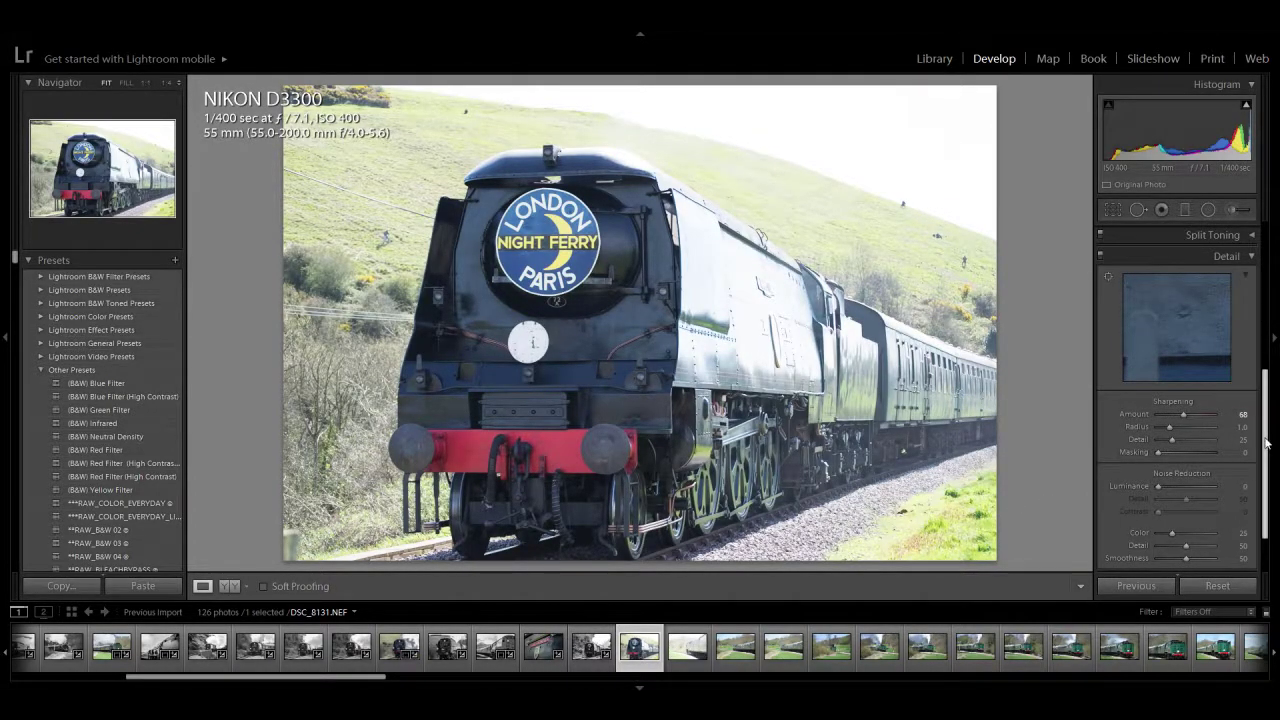
Step: On DSC_8131, set Clarity to +55, Exposure to -0.36, Contrast to +7, Highlights to -100, Whites to -2 and Blacks to -31
scroll(1240, 383, "up", 3)
left_click_drag(1186, 323, 1203, 323)
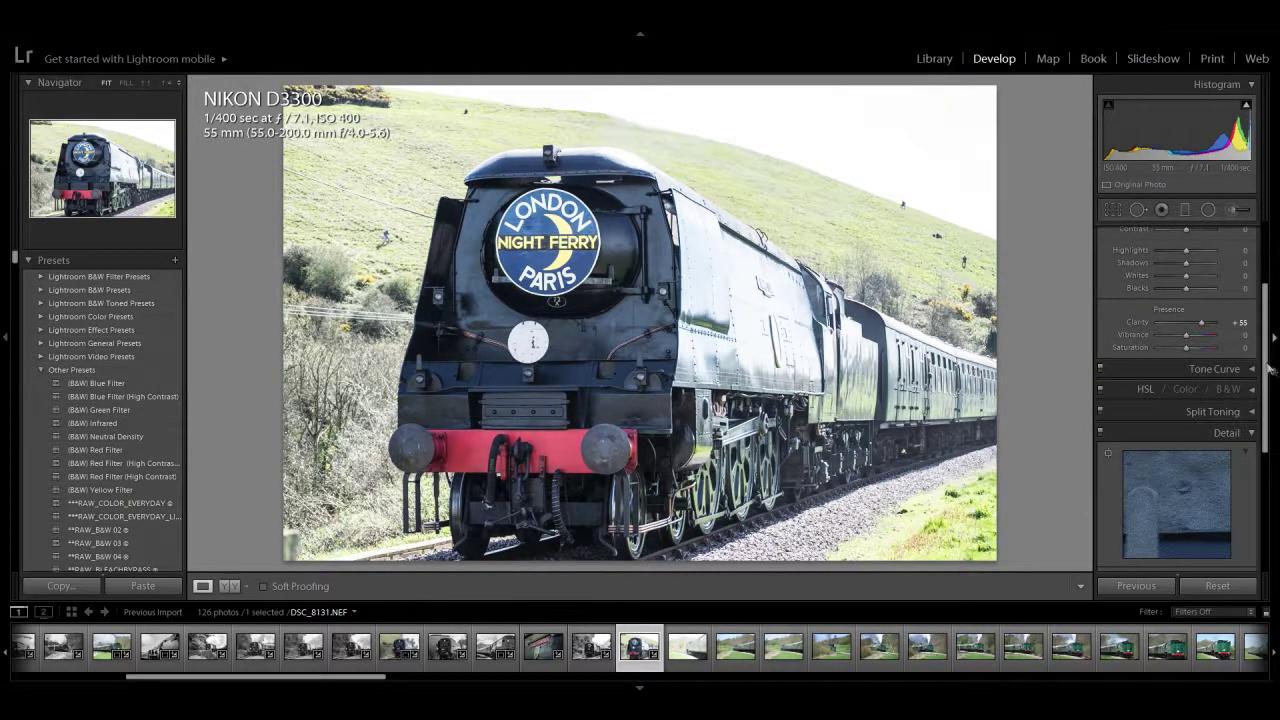
scroll(1222, 308, "up", 2)
left_click_drag(1186, 345, 1177, 412)
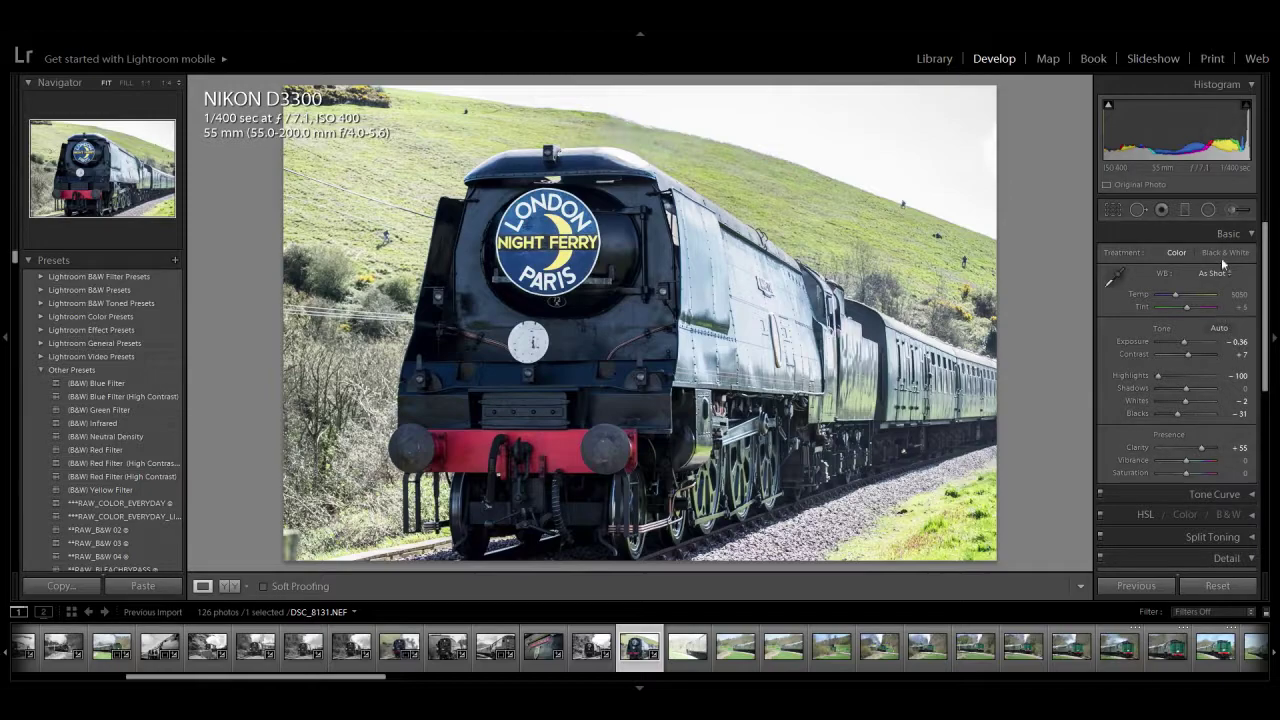
Step: Convert DSC_8131 to black and white and set its Whites to -14
left_click(1222, 254)
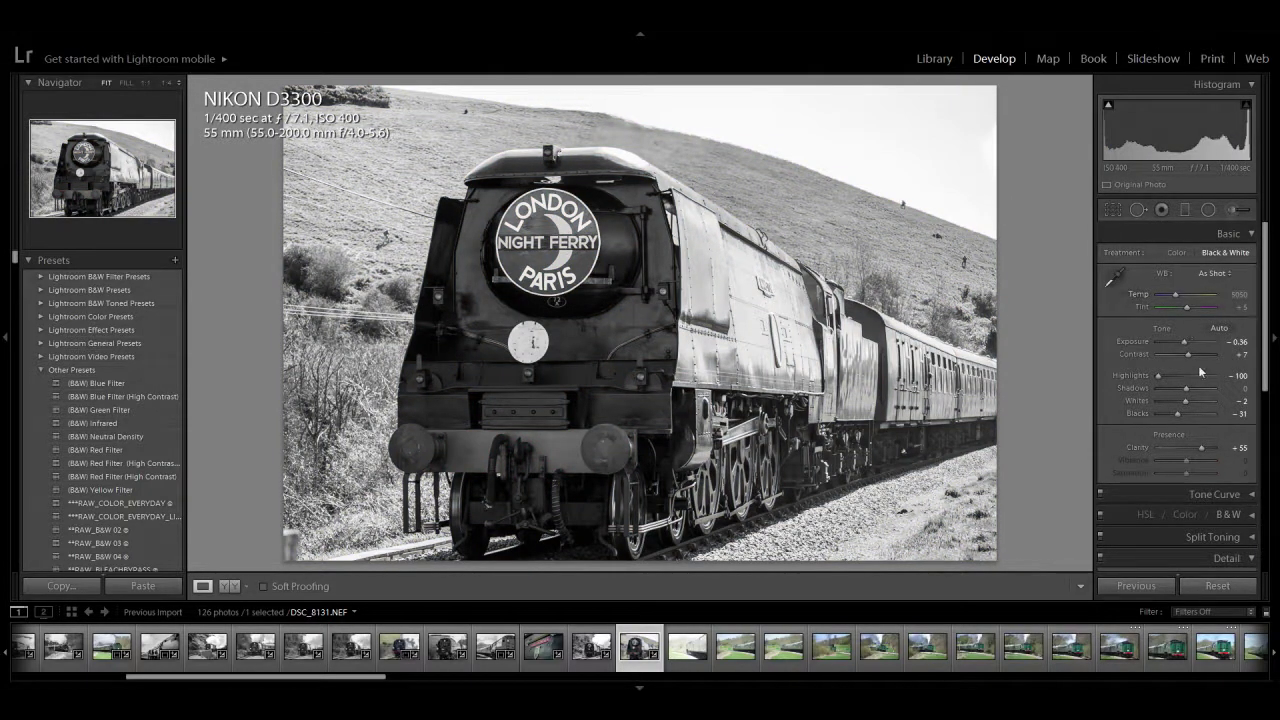
left_click_drag(1185, 401, 1181, 400)
left_click_drag(1263, 387, 1263, 353)
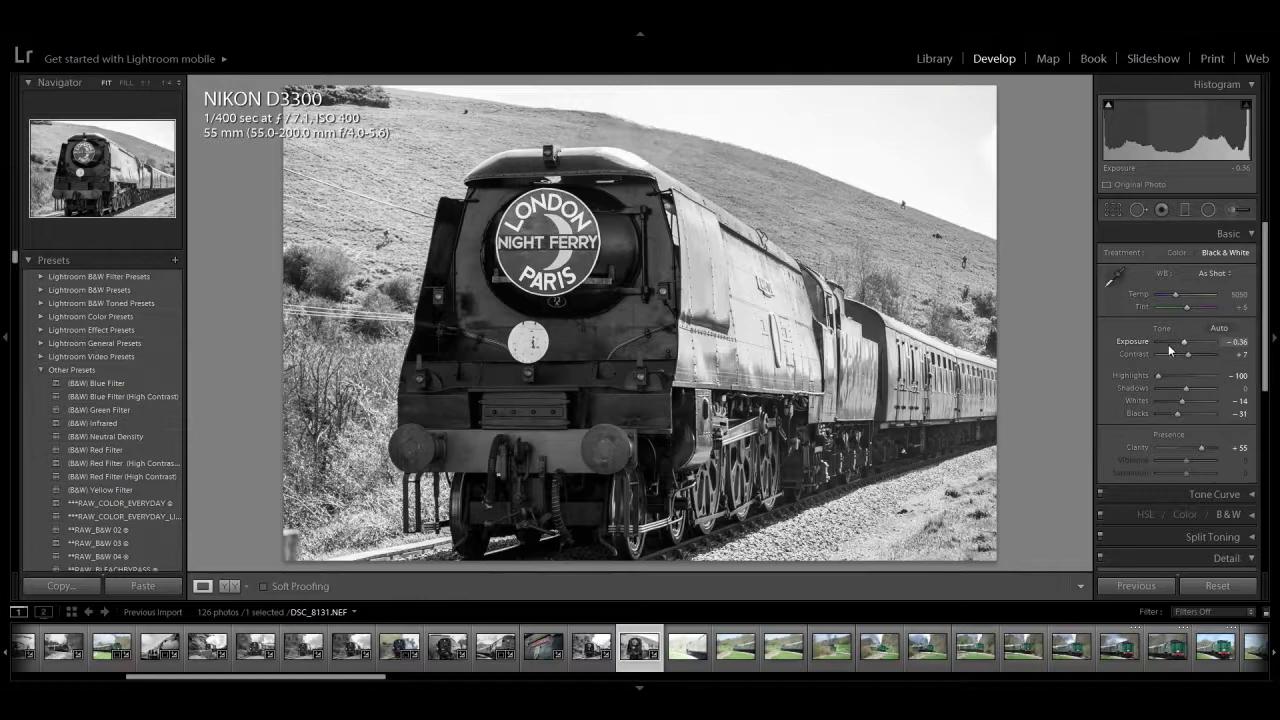
Step: Set the Shadows of DSC_8131 to -14
left_click_drag(1185, 389, 1173, 388)
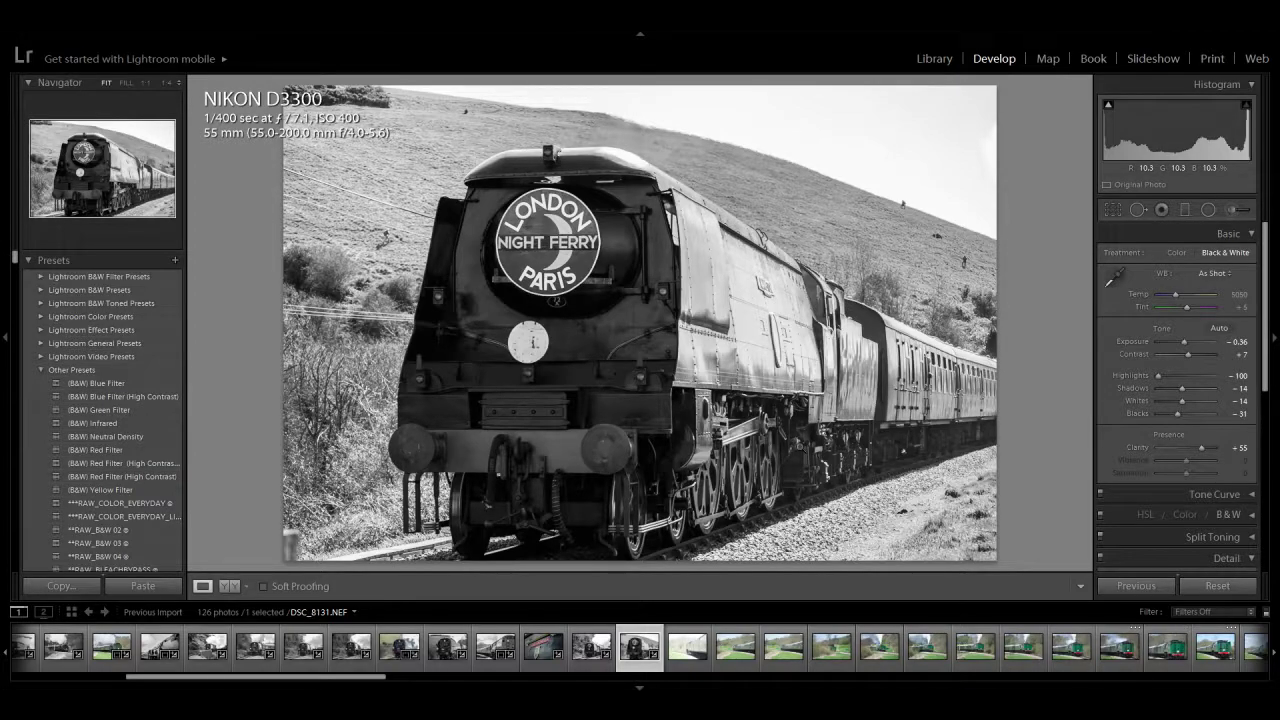
Step: Delete the unwanted passing-train shots DSC_8135, DSC_8136 and DSC_8137
key("Right")
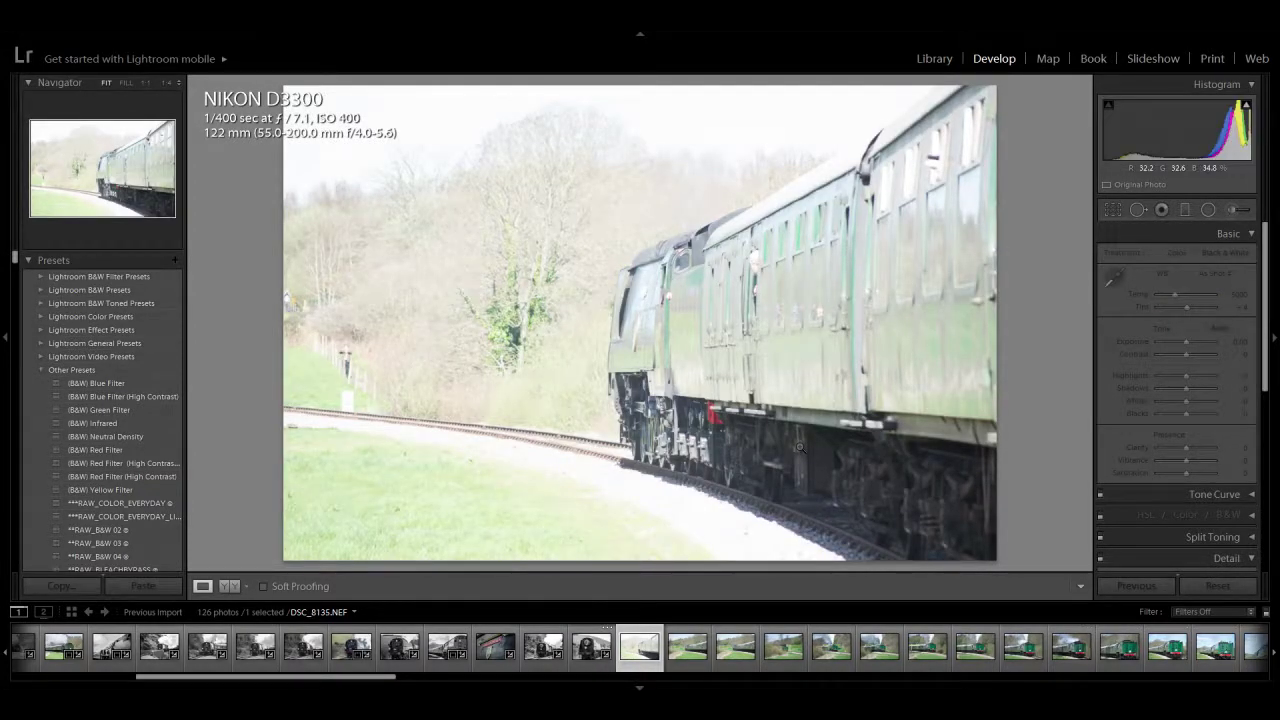
key("Delete")
key("Return")
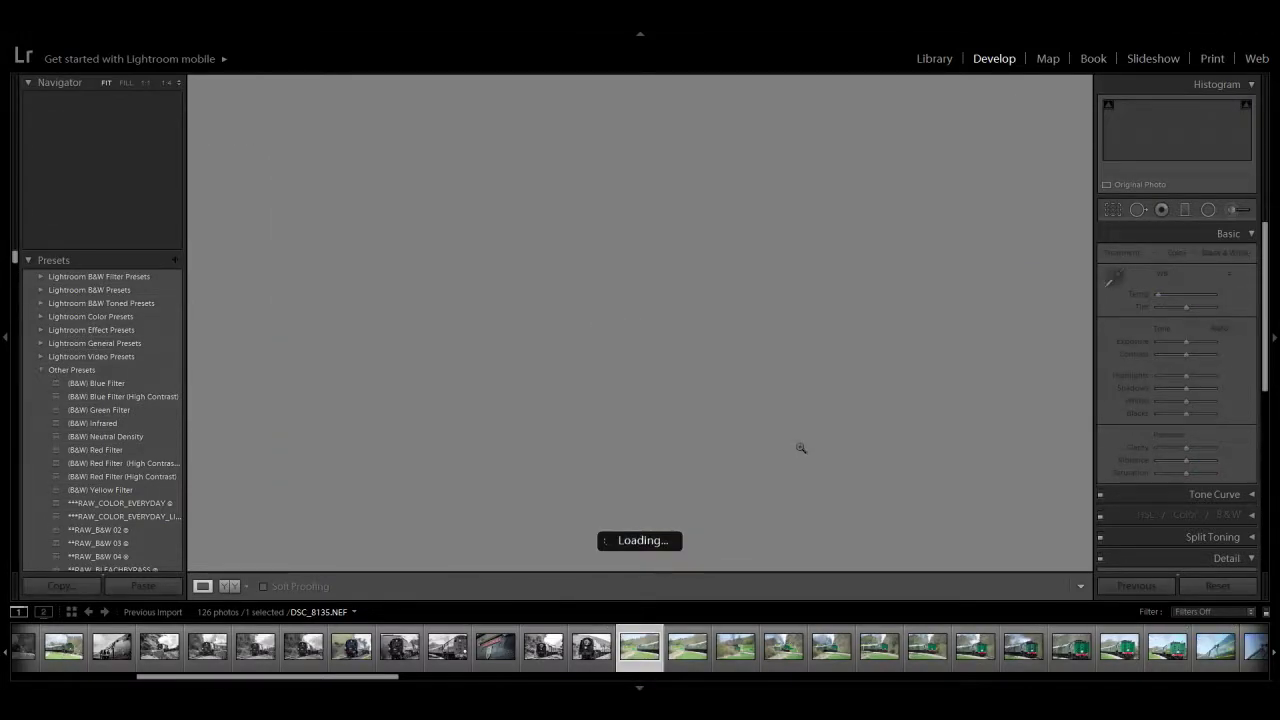
key("Delete")
key("Return")
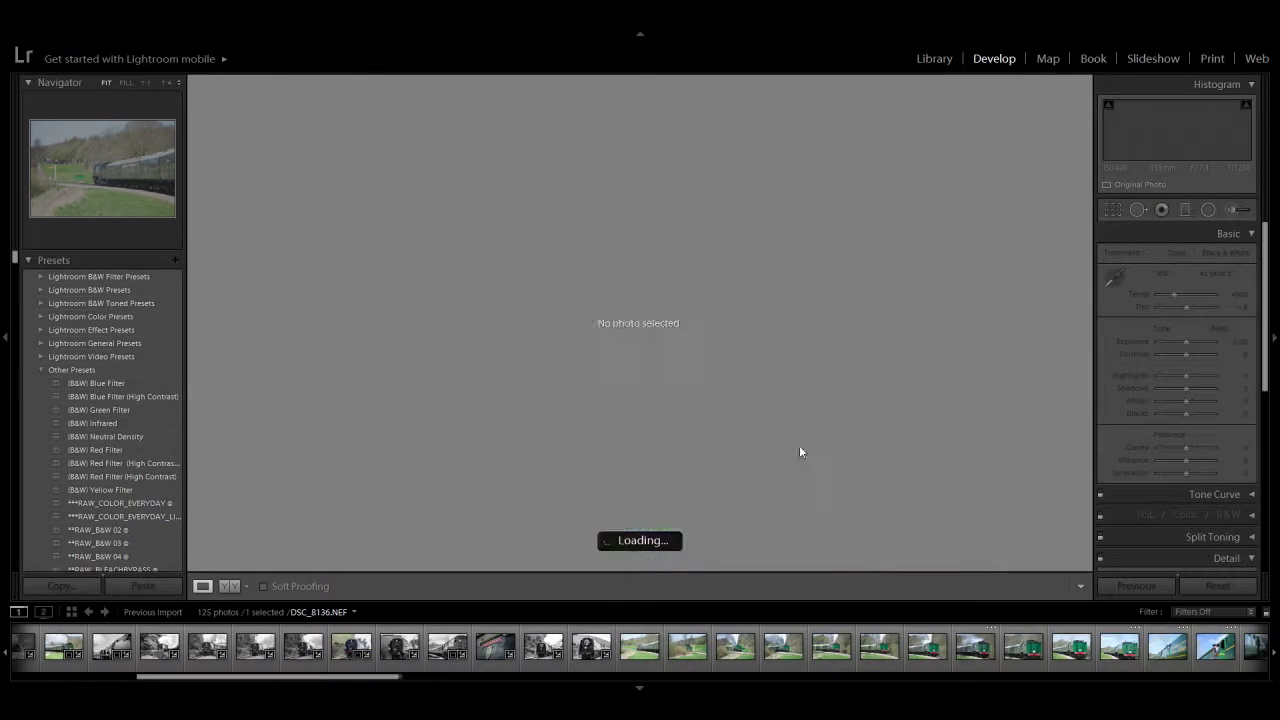
key("Delete")
key("Return")
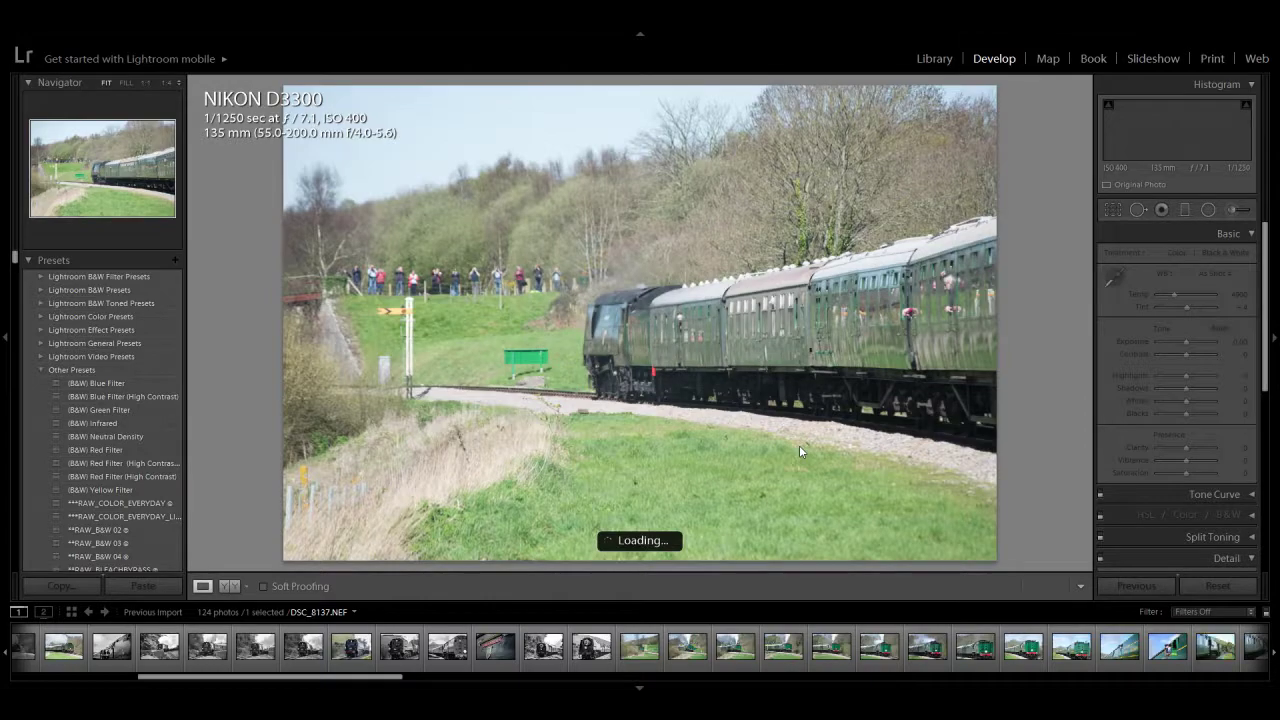
key("Delete")
key("Return")
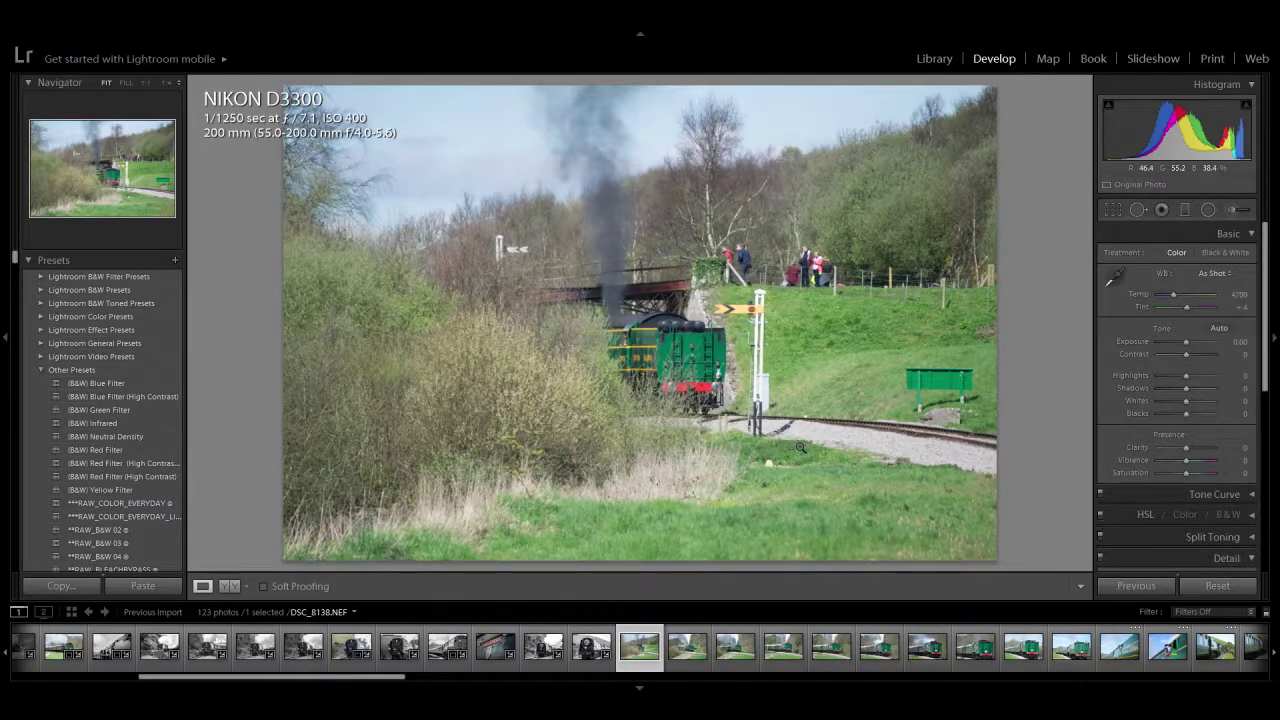
Step: Delete the distant green locomotive shots DSC_8138, DSC_8139, DSC_8140, DSC_8141 and DSC_8142
key("Delete")
key("Return")
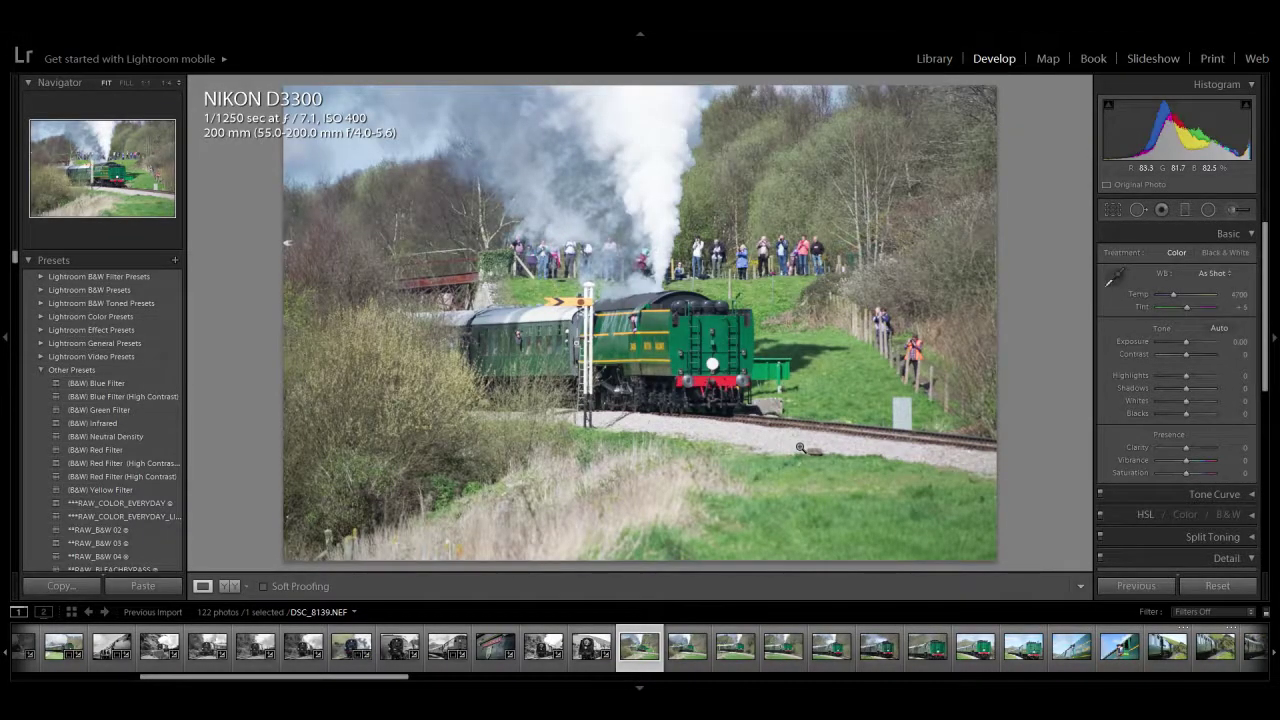
key("Delete")
key("Return")
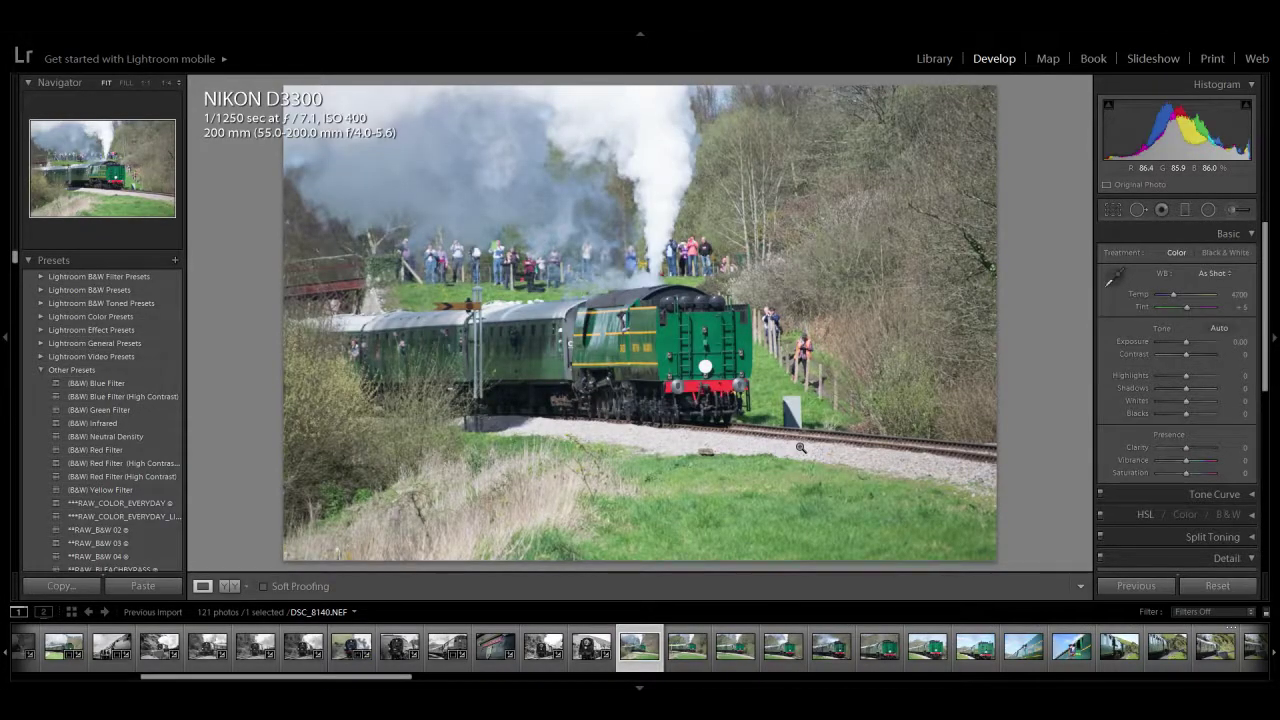
key("Delete")
key("Return")
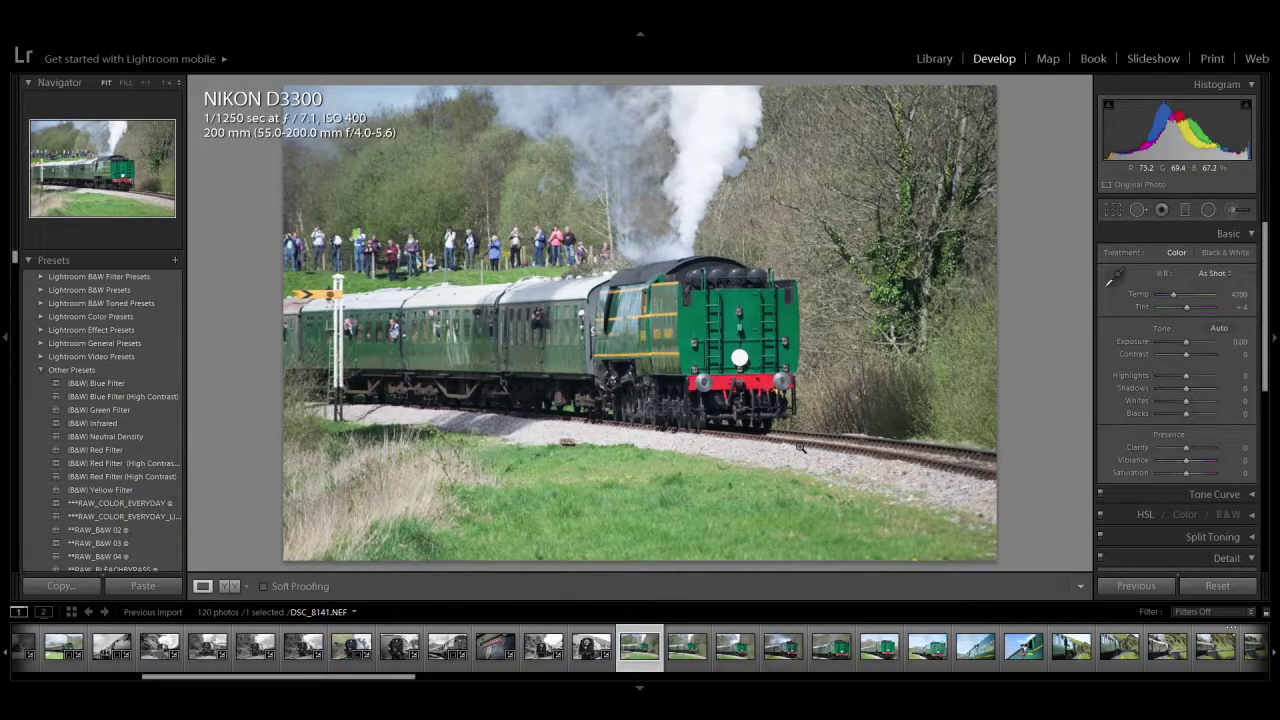
key("Delete")
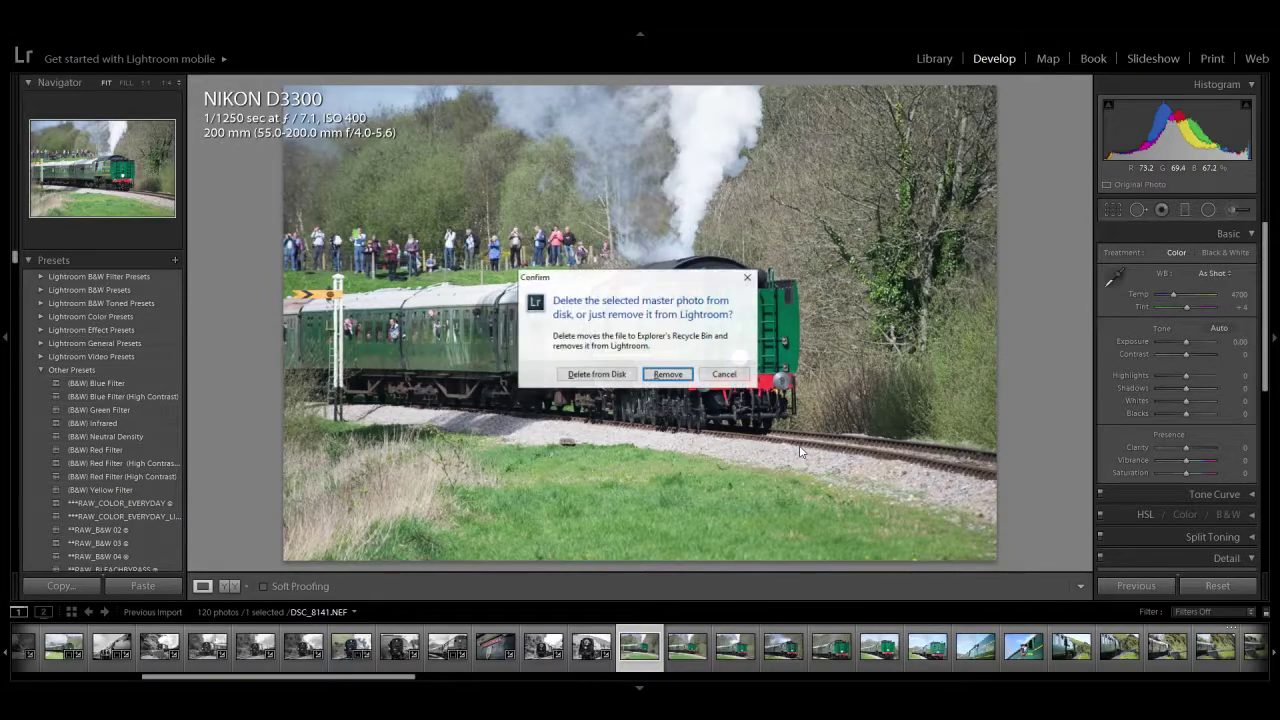
key("Return")
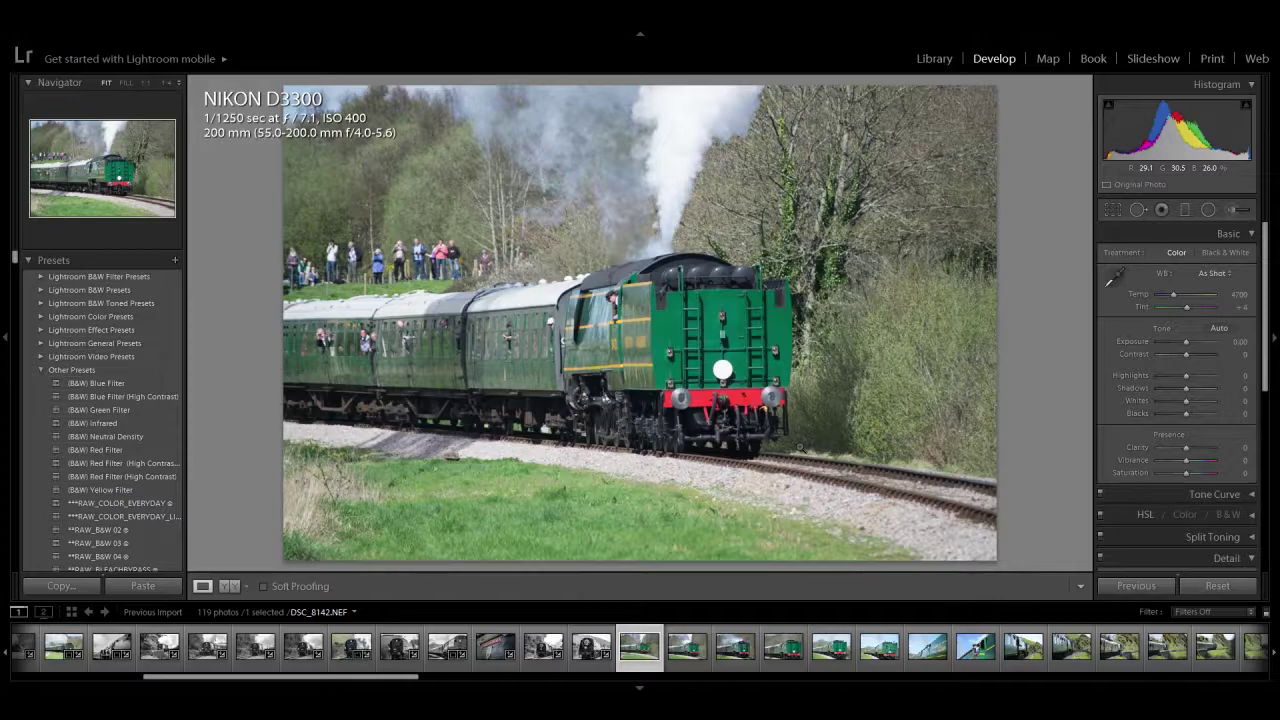
key("Delete")
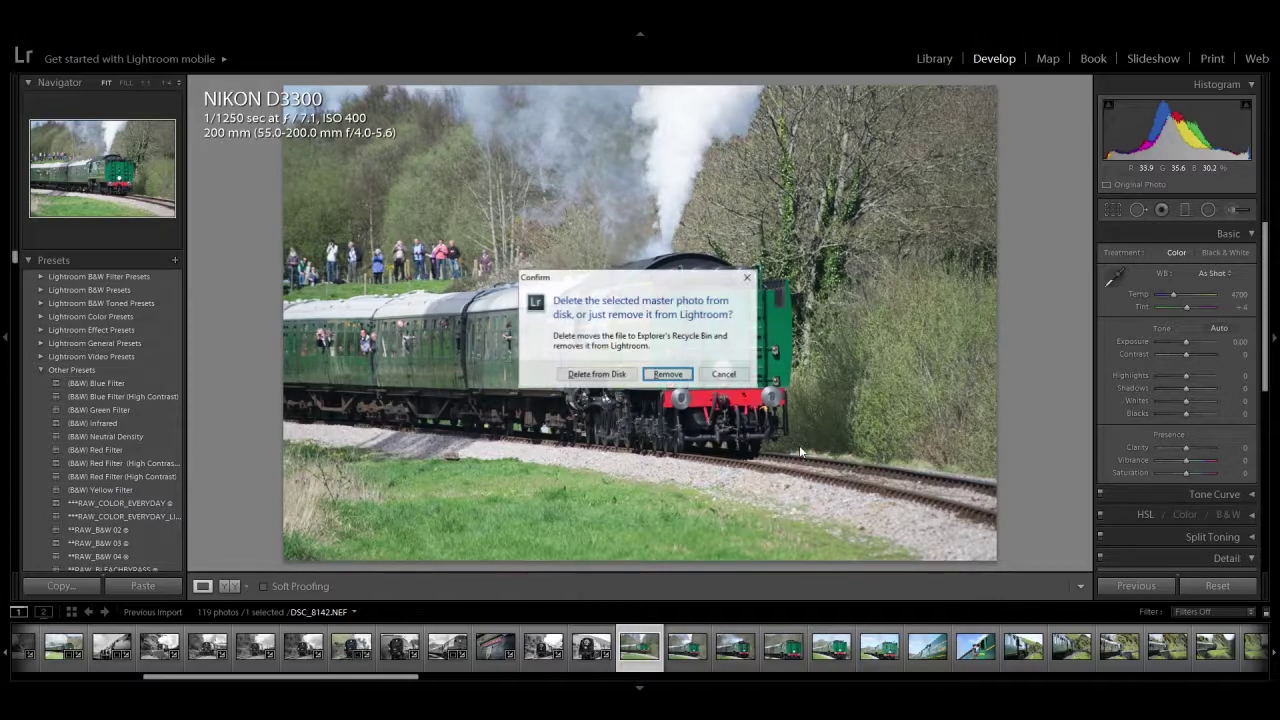
key("Return")
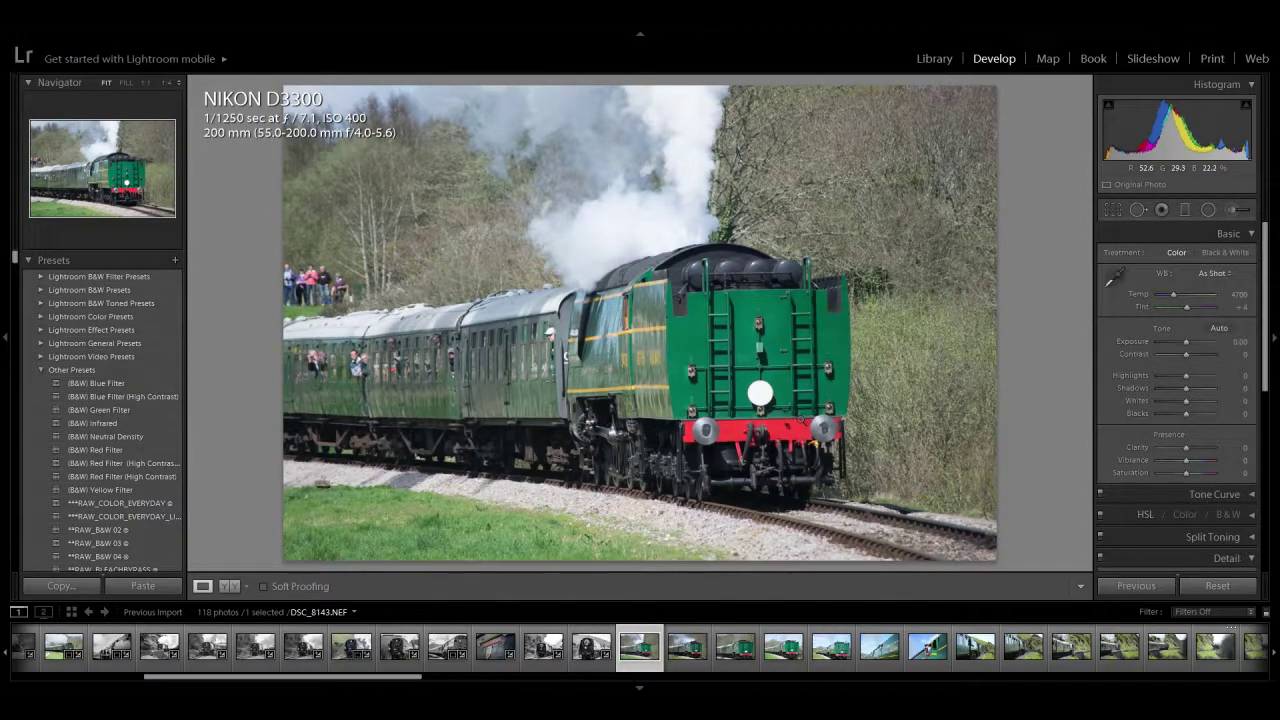
Step: On DSC_8143, set Clarity +60, Highlights -86, Shadows -19, Whites -40, Blacks -29 and Contrast -5, and reset Exposure to 0.00
left_click_drag(1196, 452, 1202, 448)
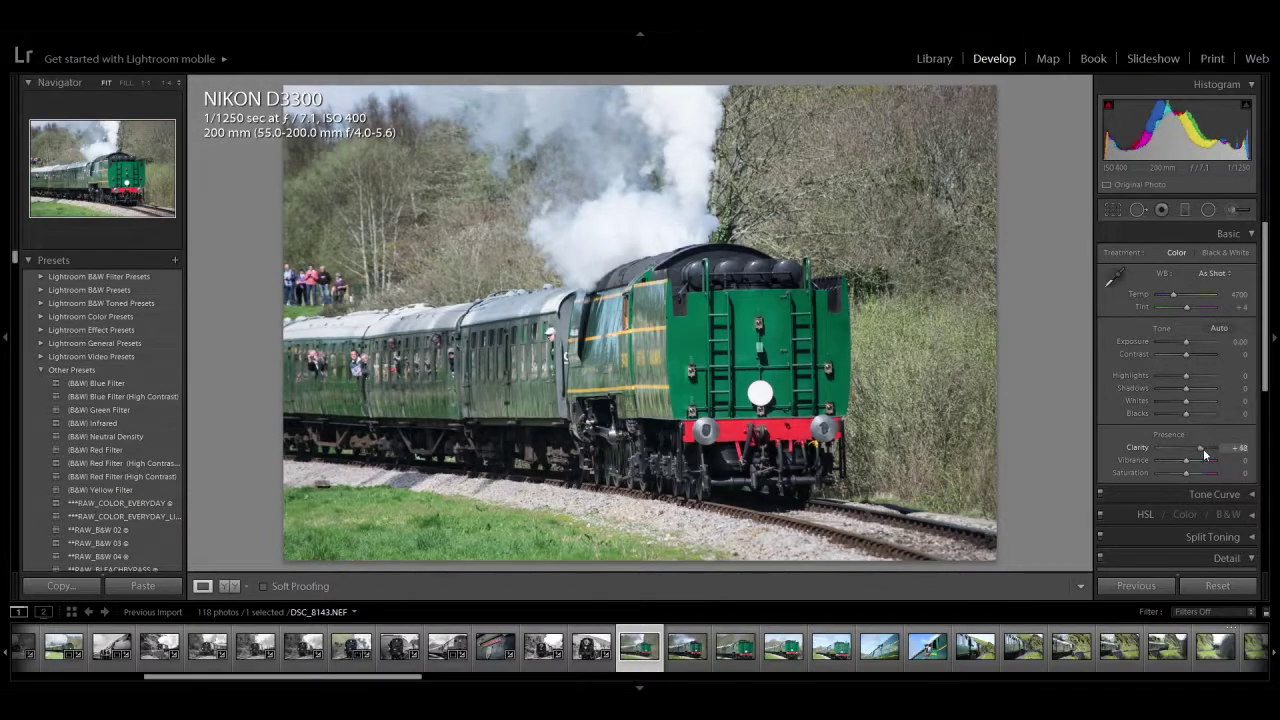
left_click_drag(1186, 375, 1162, 380)
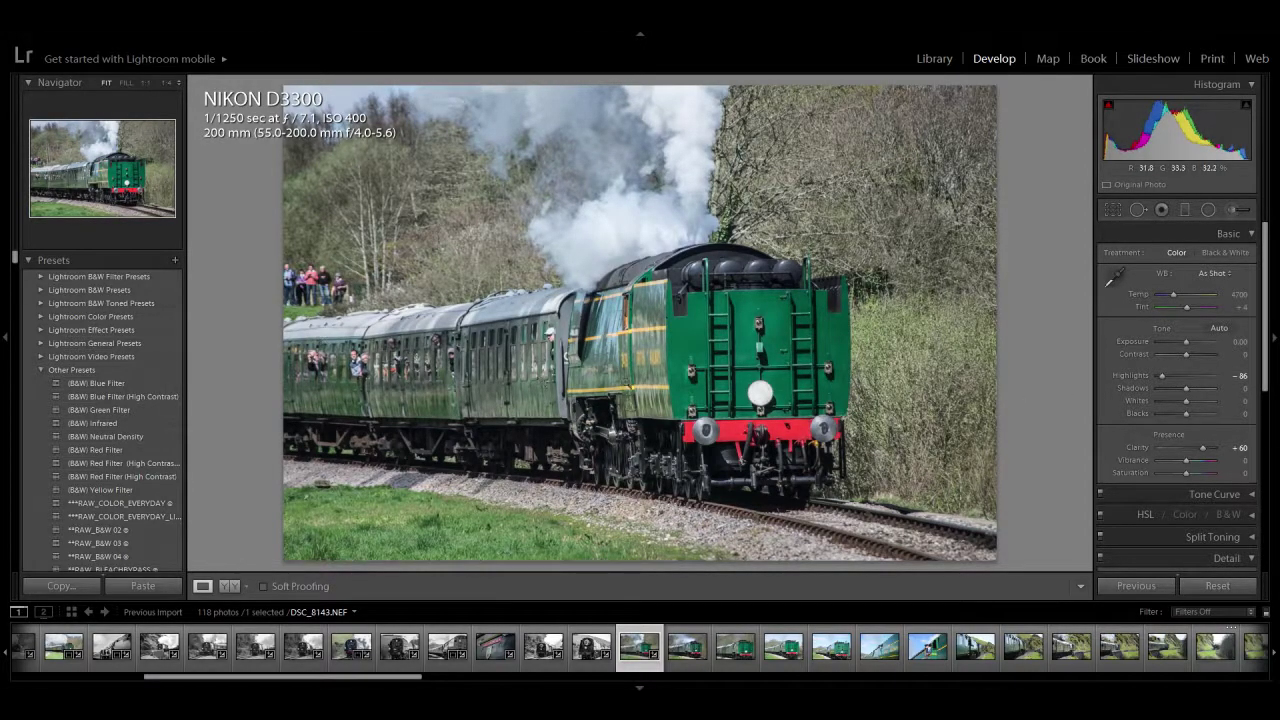
mouse_move(1180, 399)
left_mouse_down()
mouse_move(1176, 388)
mouse_move(1179, 412)
left_mouse_up()
left_click(1171, 388)
left_click_drag(1186, 354, 1181, 342)
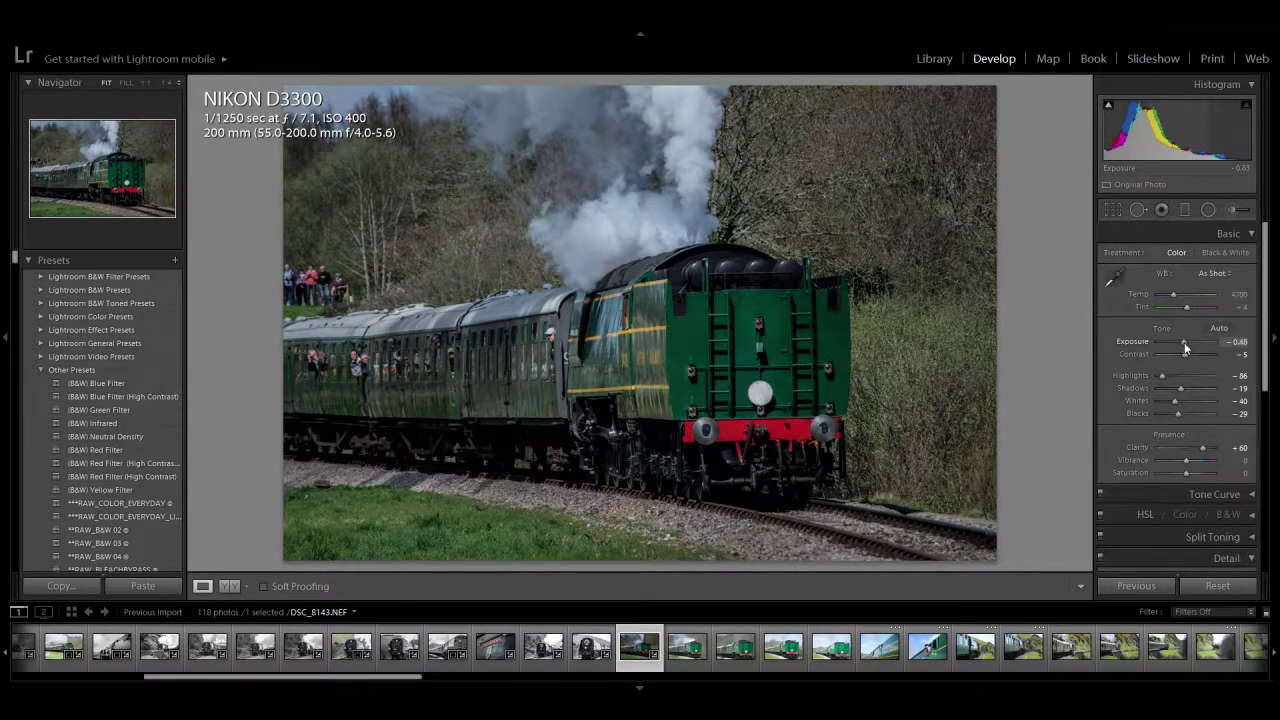
double_click(1184, 342)
Step: Preview DSC_8143 in black and white, return it to color, and raise its sharpening Amount to about 53
left_click(1222, 253)
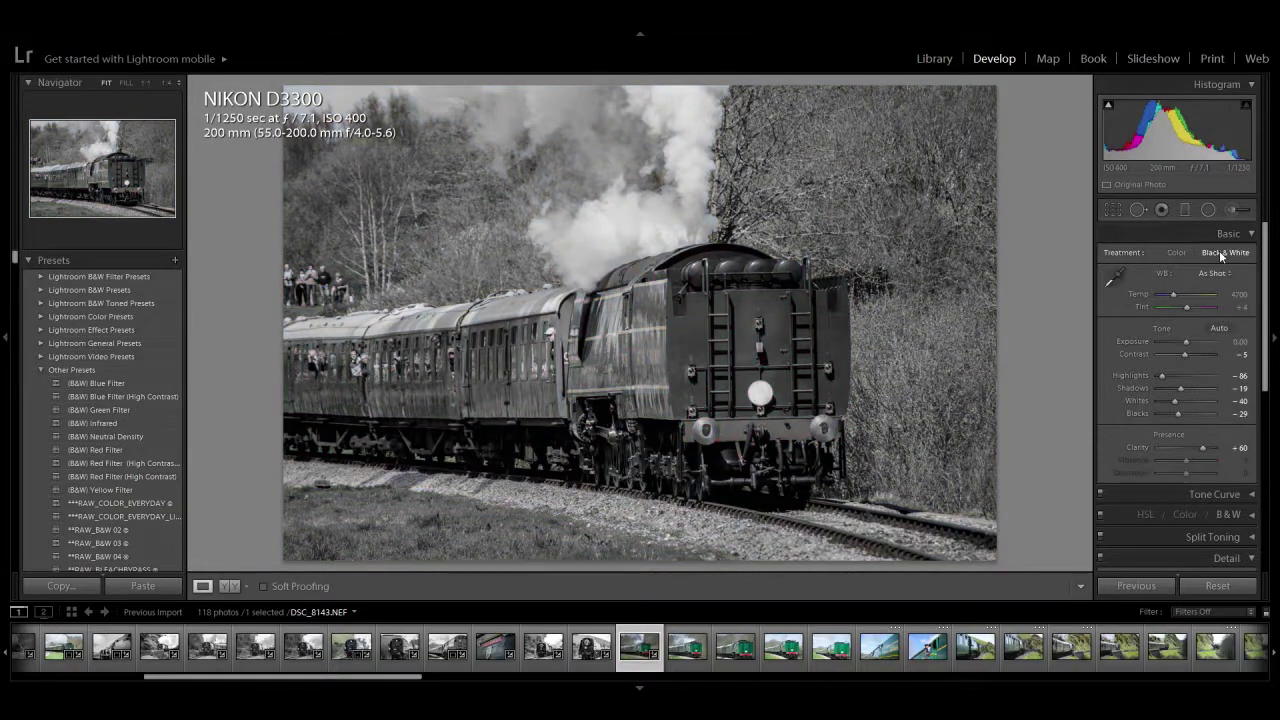
key("v")
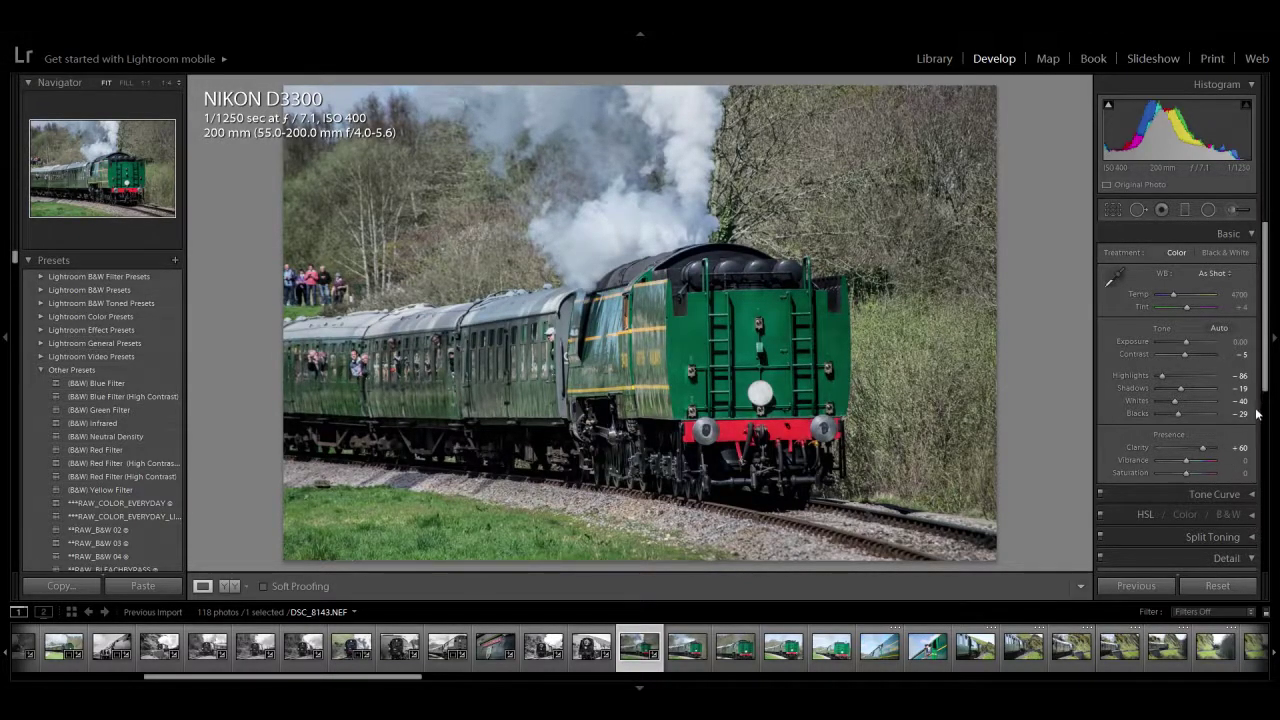
scroll(1230, 440, "down", 5)
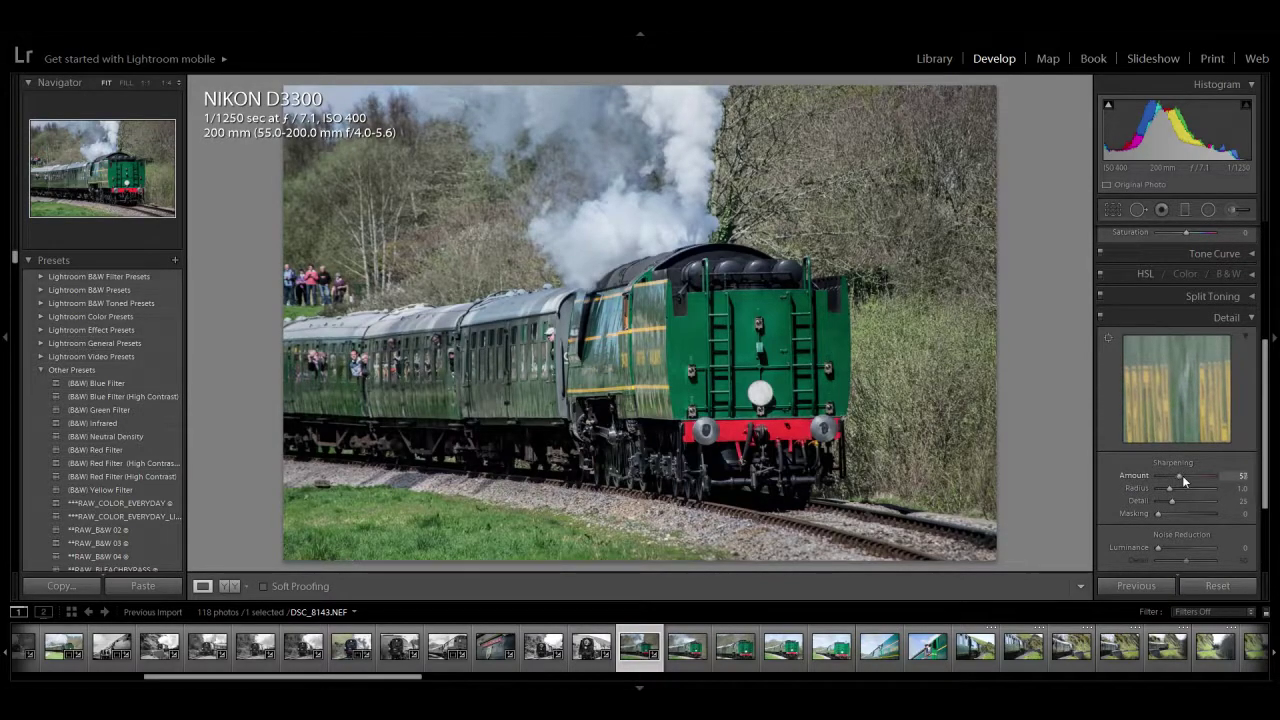
Step: Slightly straighten and crop DSC_8143 at its original aspect ratio
left_click(1112, 210)
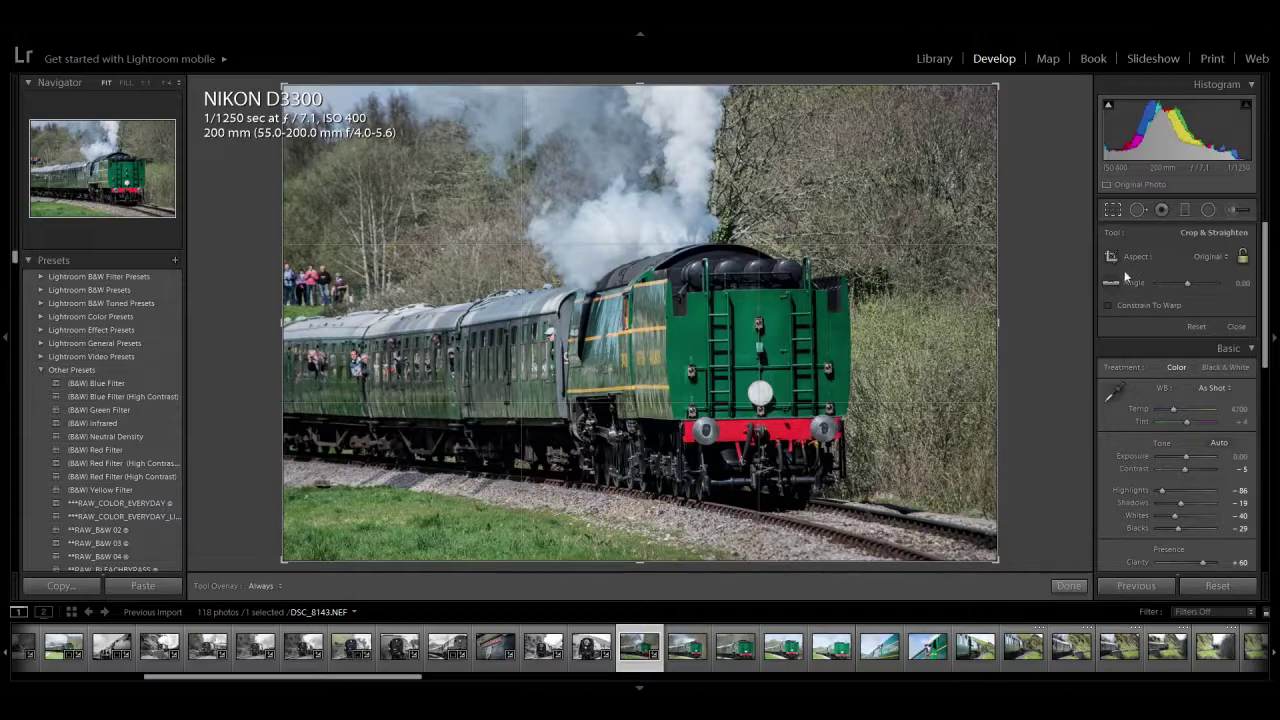
left_click_drag(282, 489, 702, 512)
left_click(1050, 587)
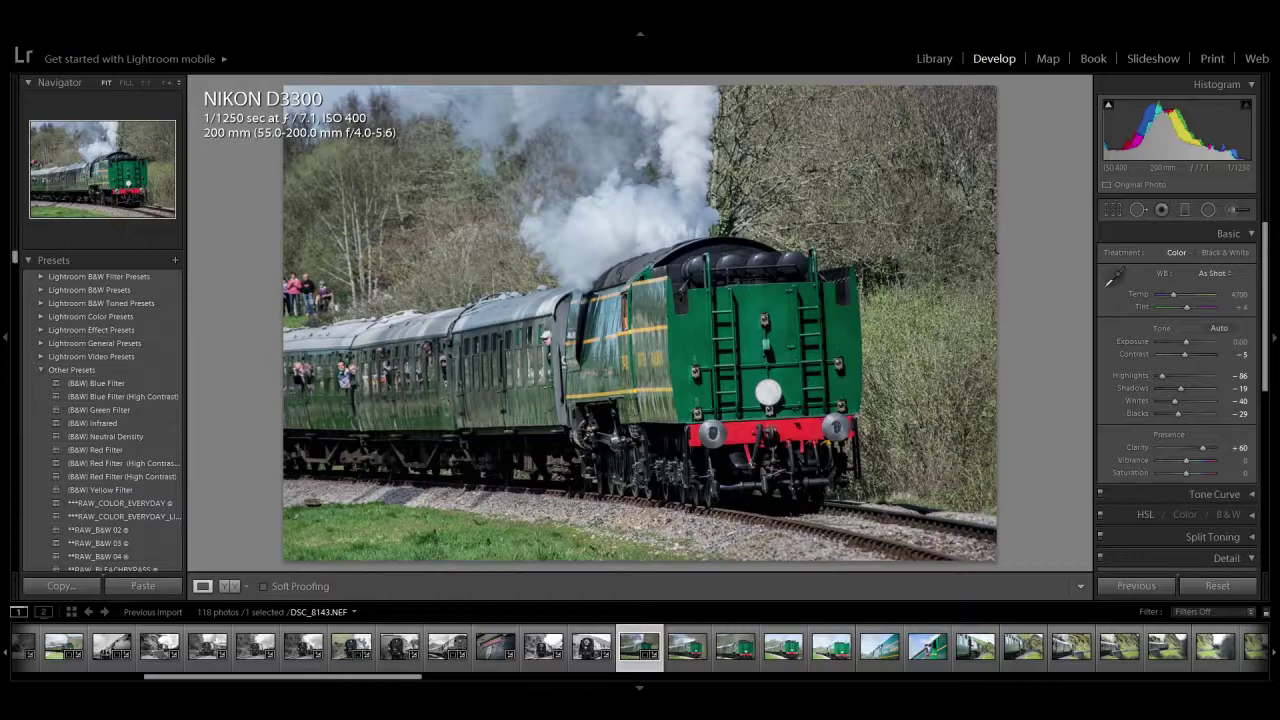
Step: Delete the green locomotive shot DSC_8144
key("Right")
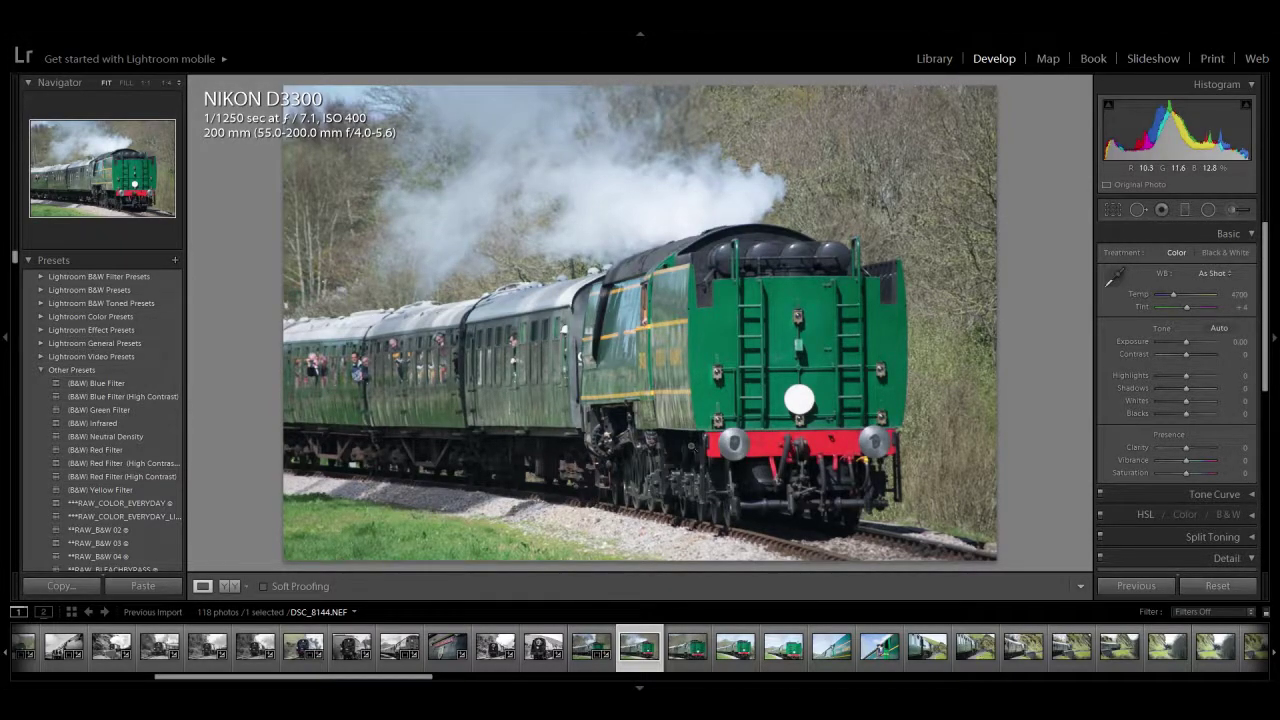
key("Delete")
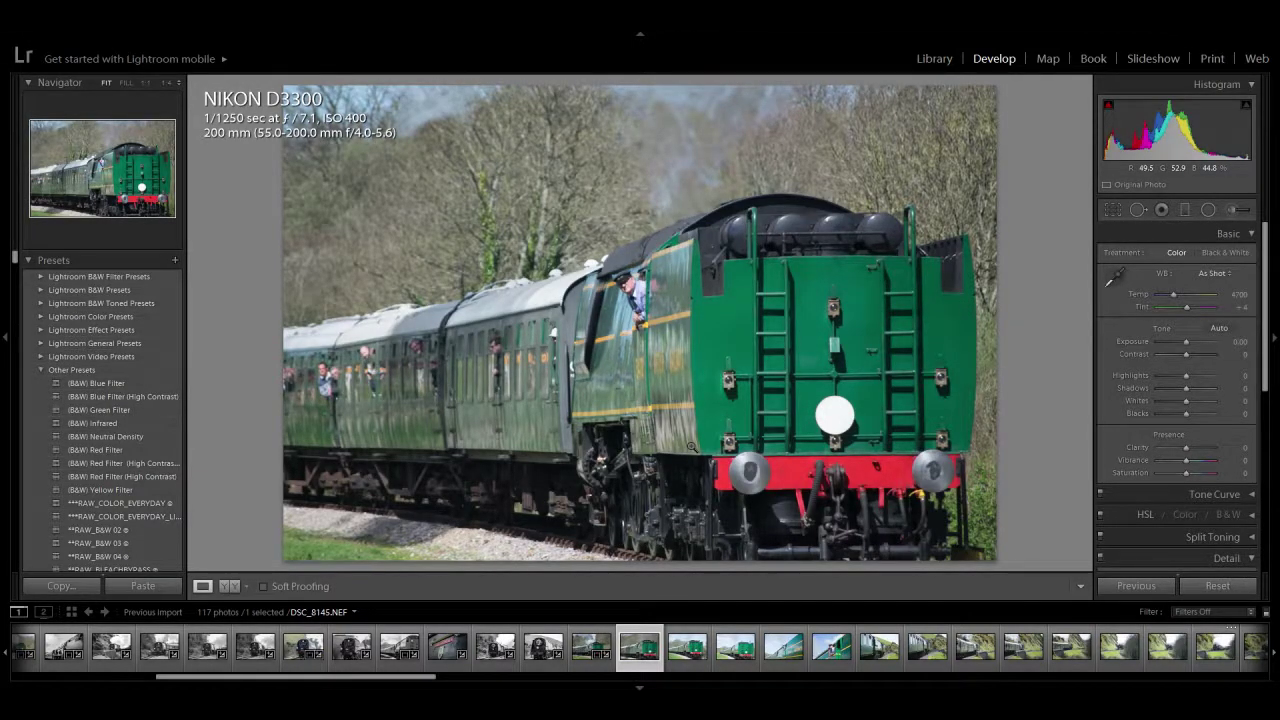
Step: On DSC_8145, set Clarity +62, Contrast +12, Highlights -64, Whites -7 and Blacks -14, keep Shadows at 0, and inspect the driver's sharpness
left_click_drag(1198, 448, 1205, 457)
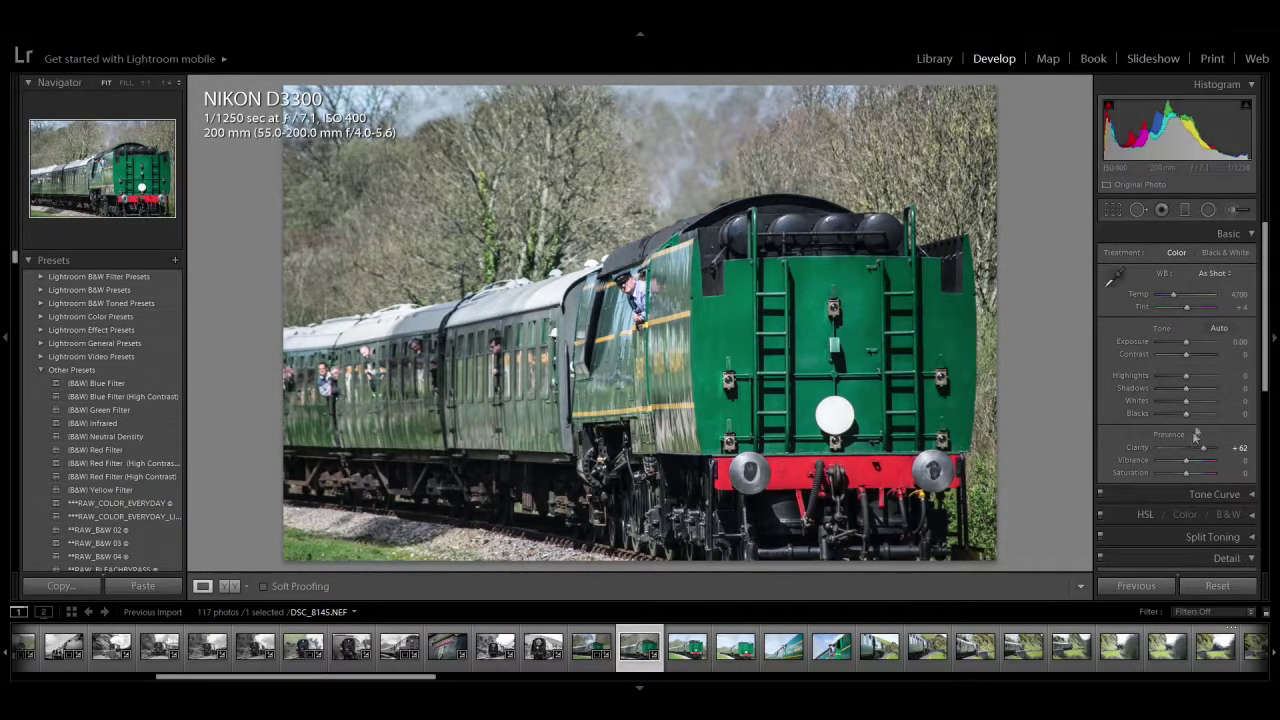
left_click(626, 296)
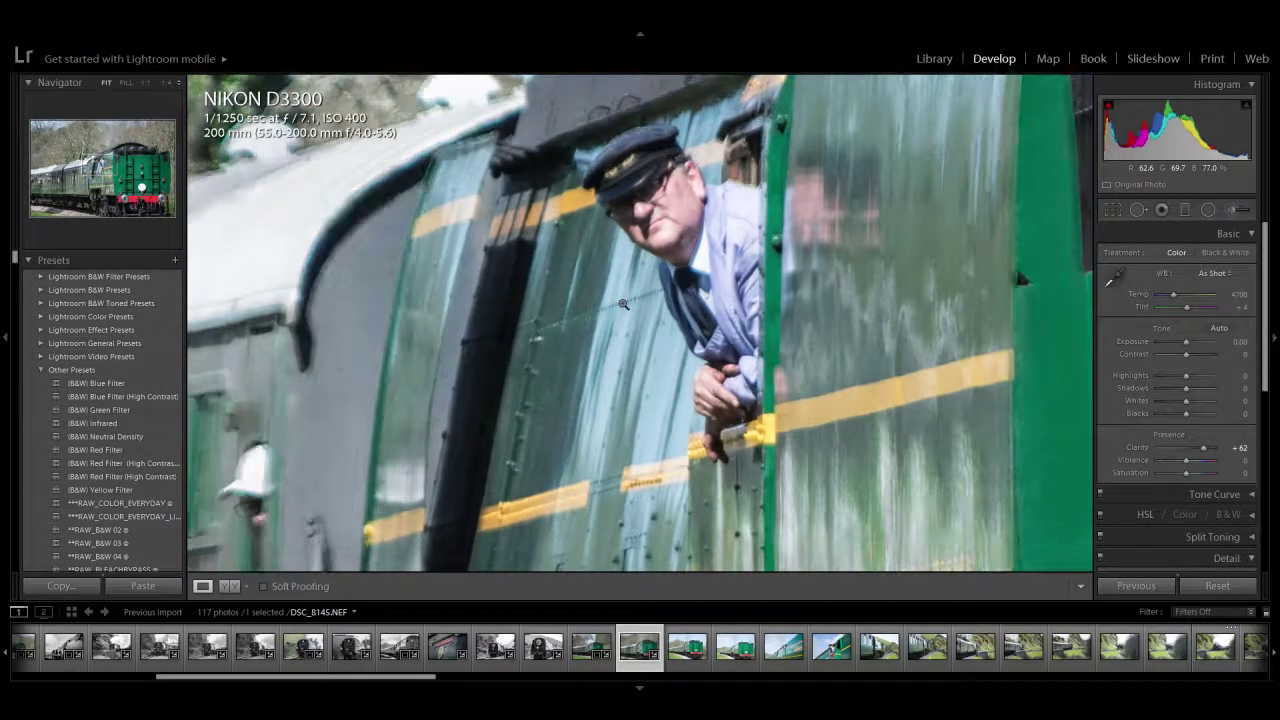
left_click(623, 304)
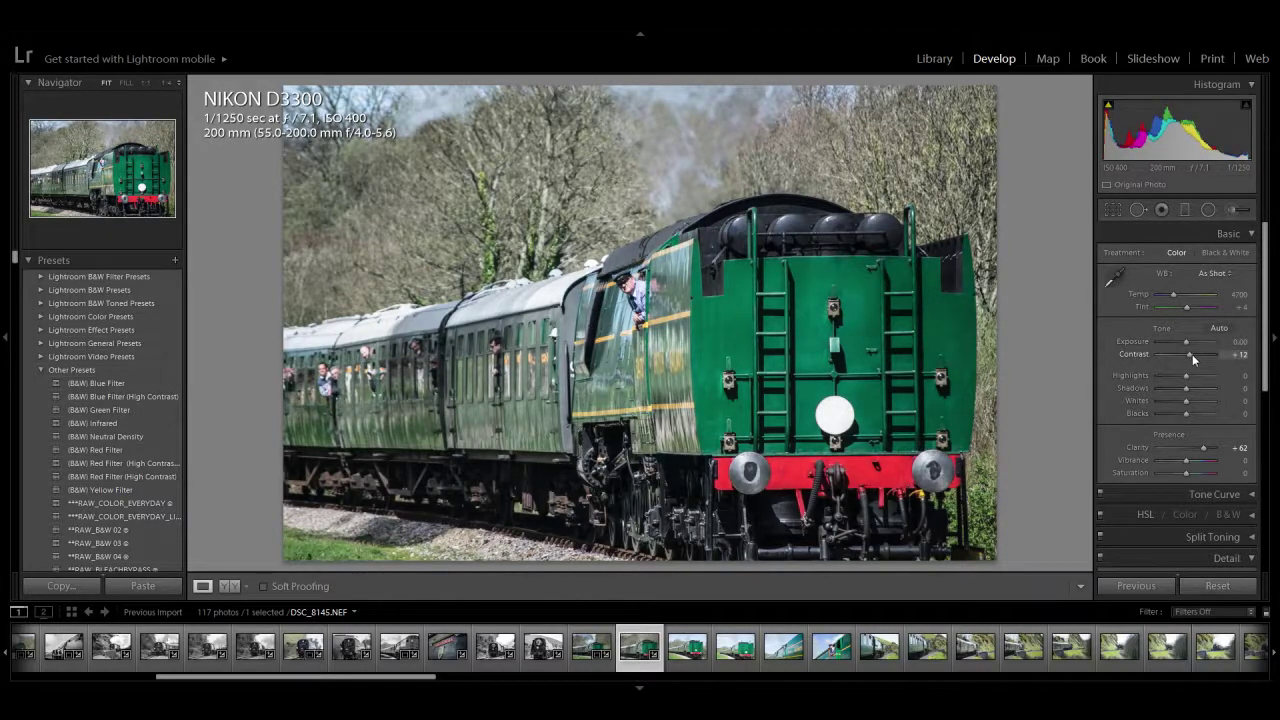
left_click(1192, 354)
left_click_drag(1183, 344, 1174, 388)
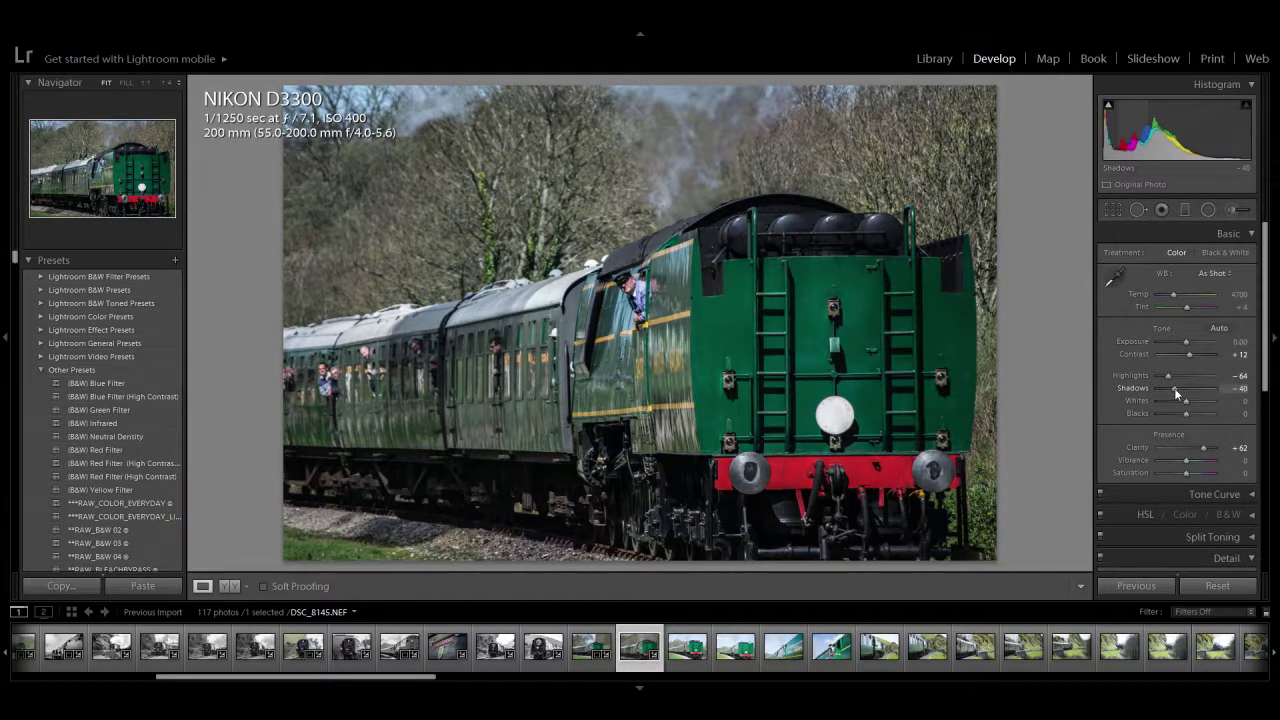
double_click(1179, 389)
left_click_drag(1185, 400, 1178, 420)
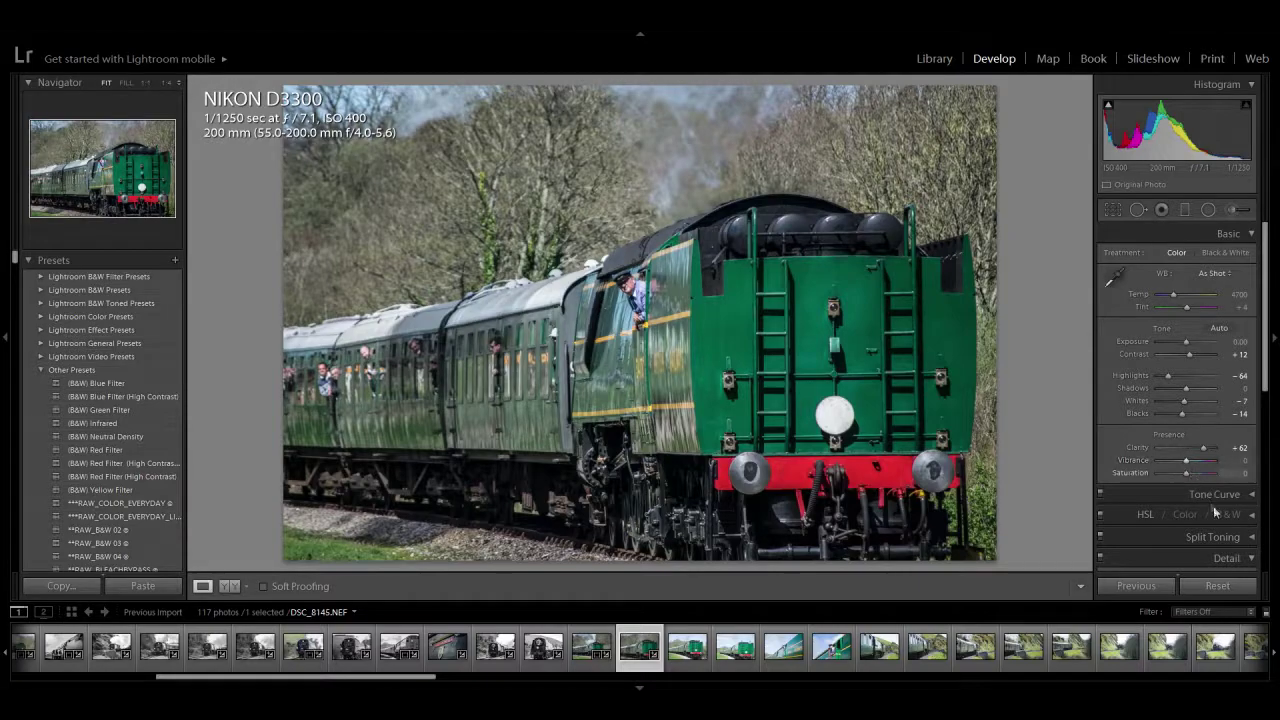
Step: Preview DSC_8145 in black and white, return it to color, and set its sharpening Amount to 61
left_click(1223, 255)
left_click(1182, 255)
scroll(1200, 420, "down", 5)
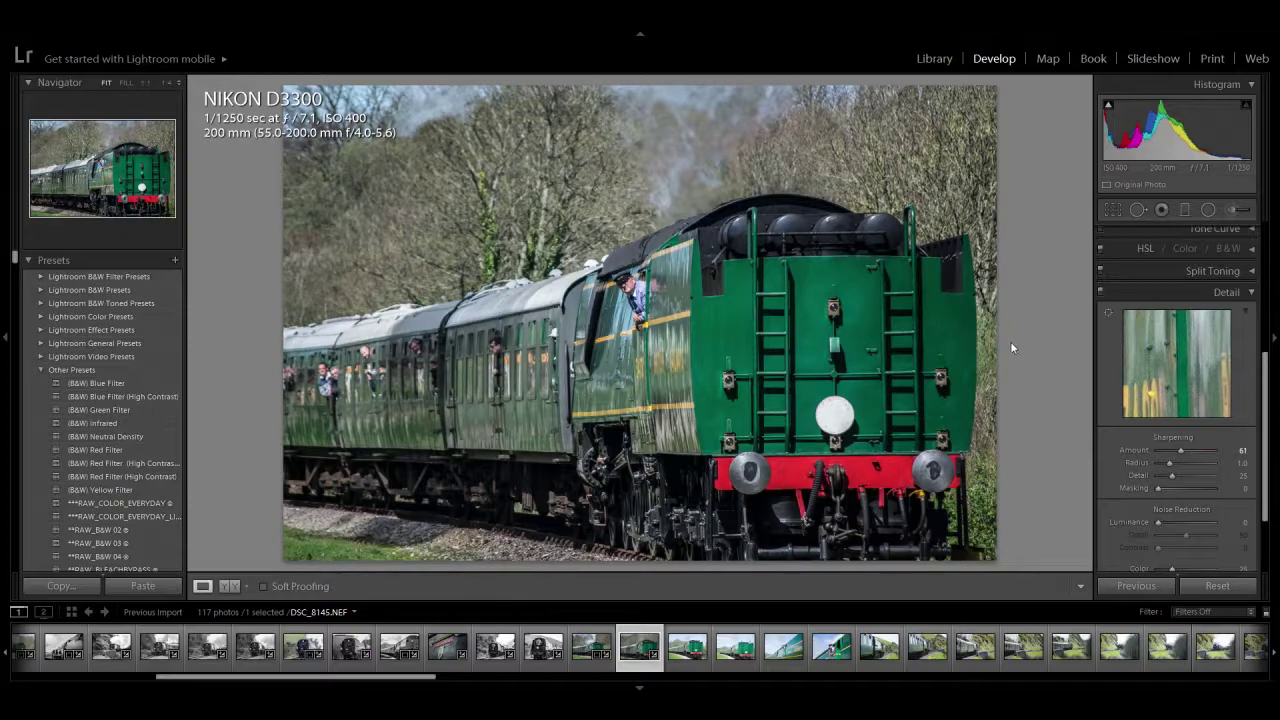
Step: Delete the bright green locomotive shots DSC_8146 and DSC_8147
key("Right")
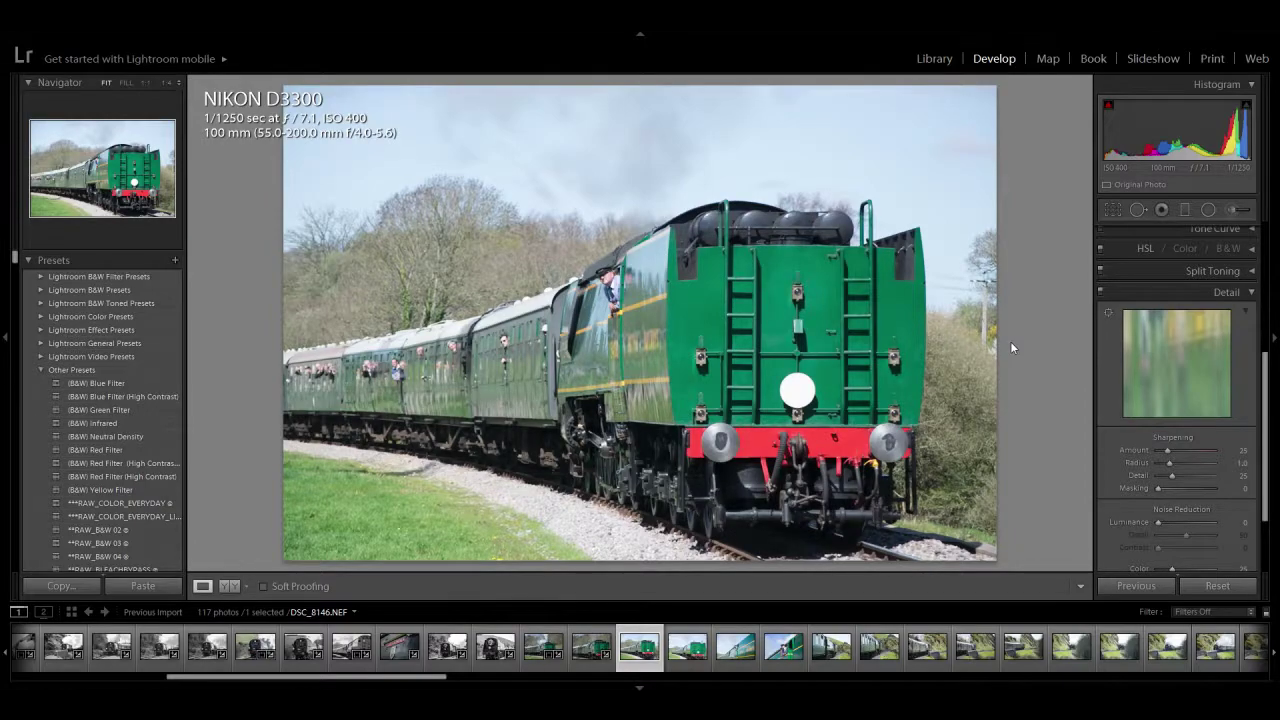
key("Delete")
key("Return")
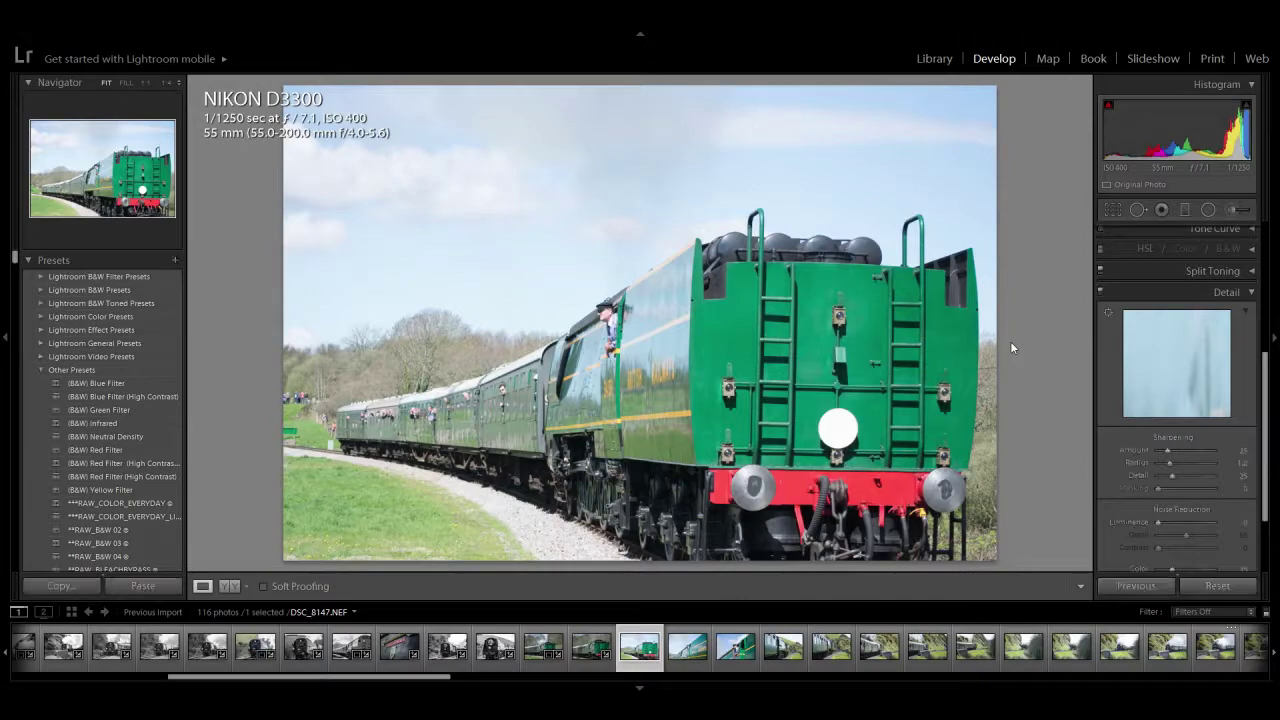
key("Delete")
key("Return")
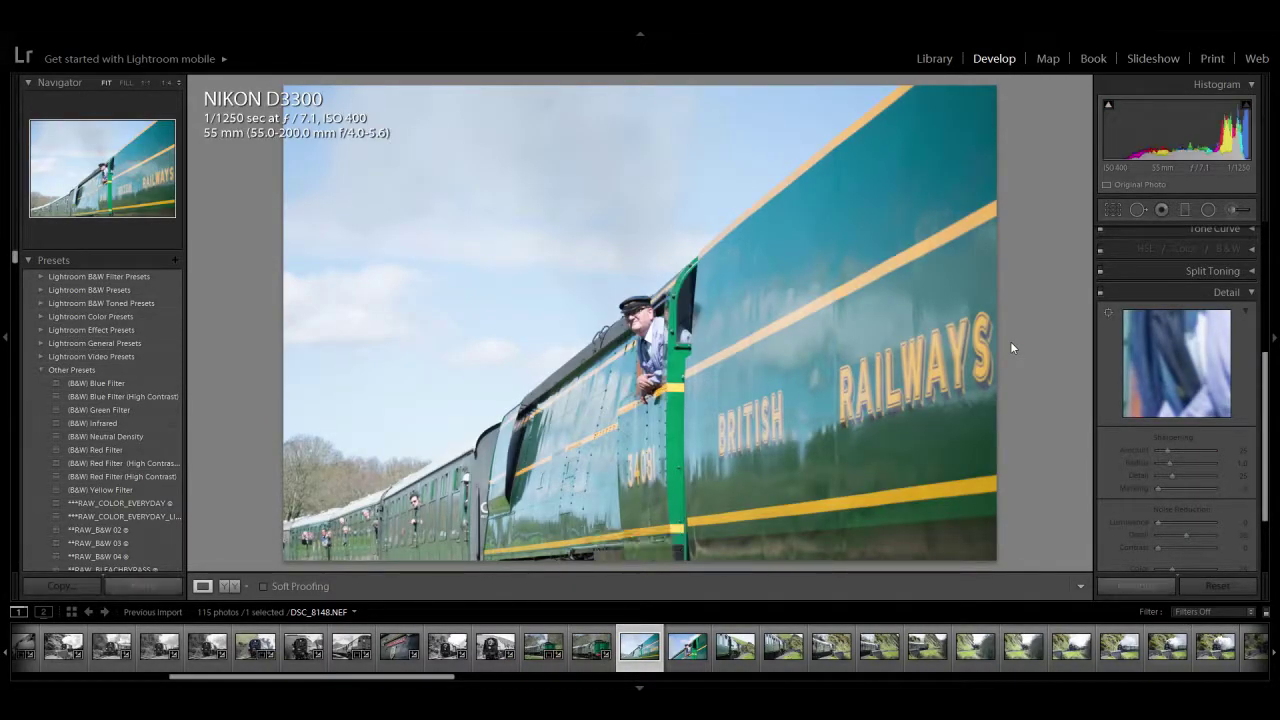
Step: Compare the British Railways side view DSC_8148 with the driver close-up DSC_8149 and delete DSC_8148
key("Delete")
key("Return")
key("Right")
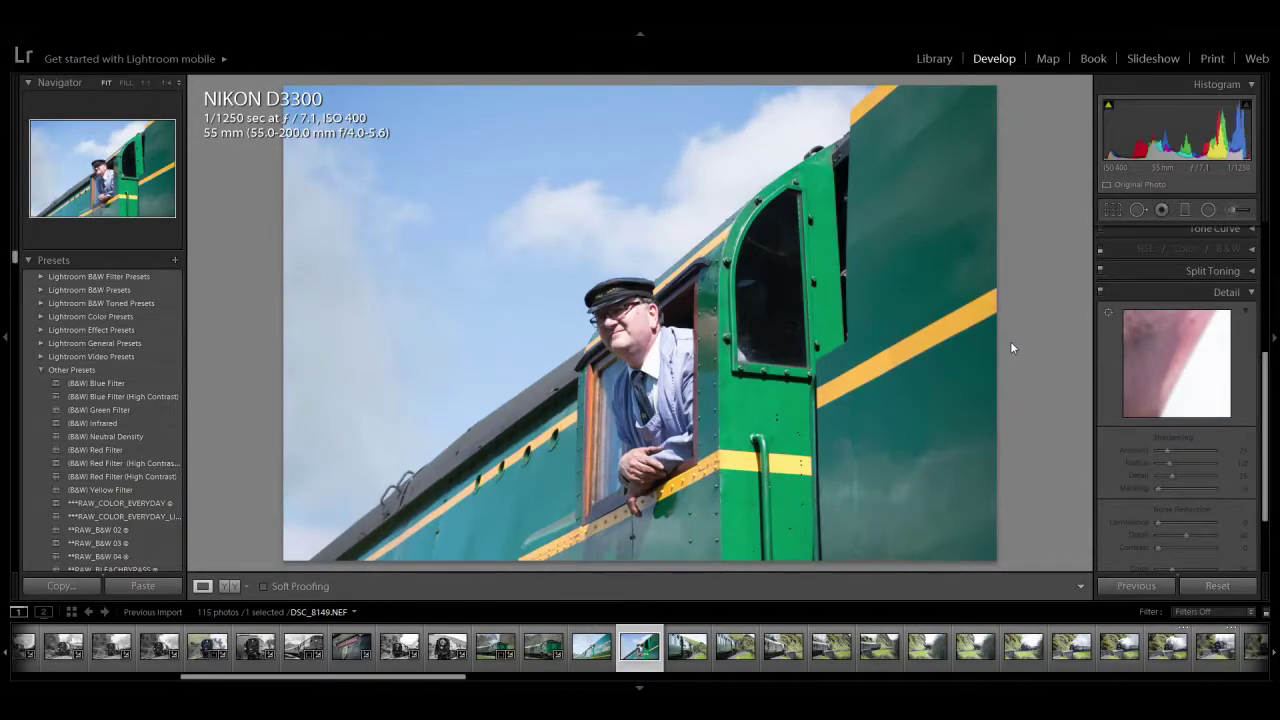
key("Left")
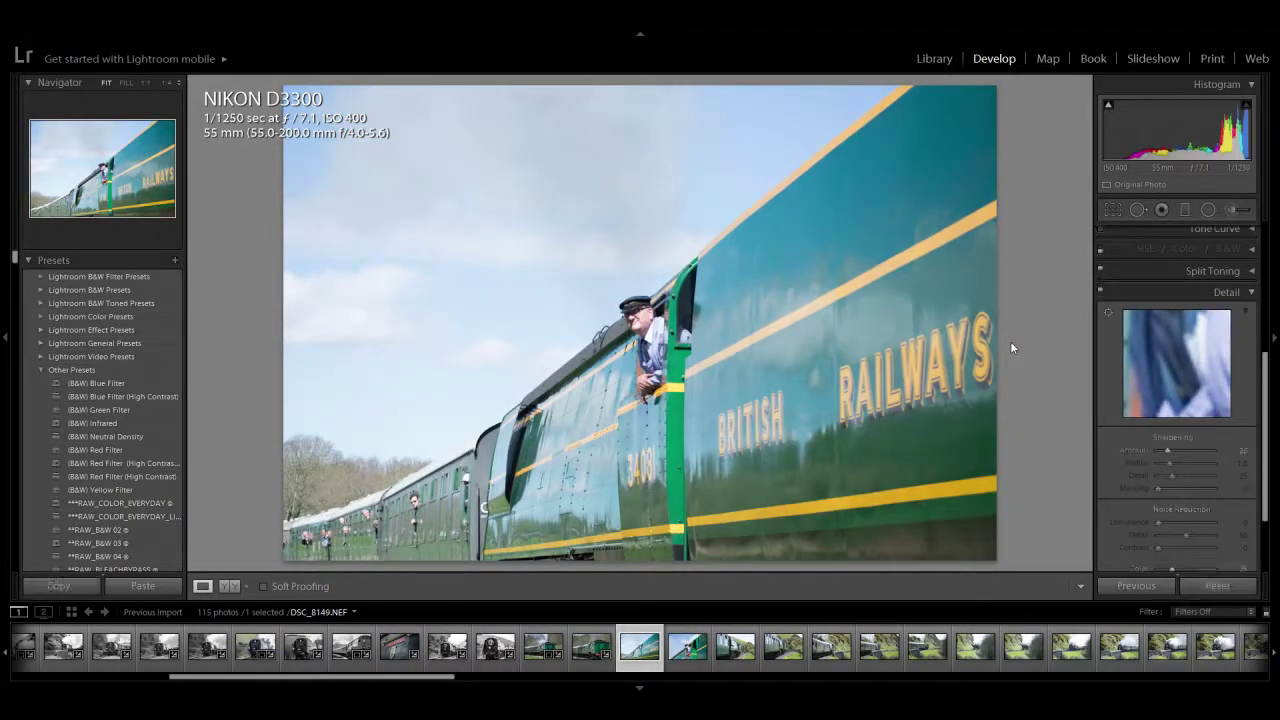
key("Delete")
key("Return")
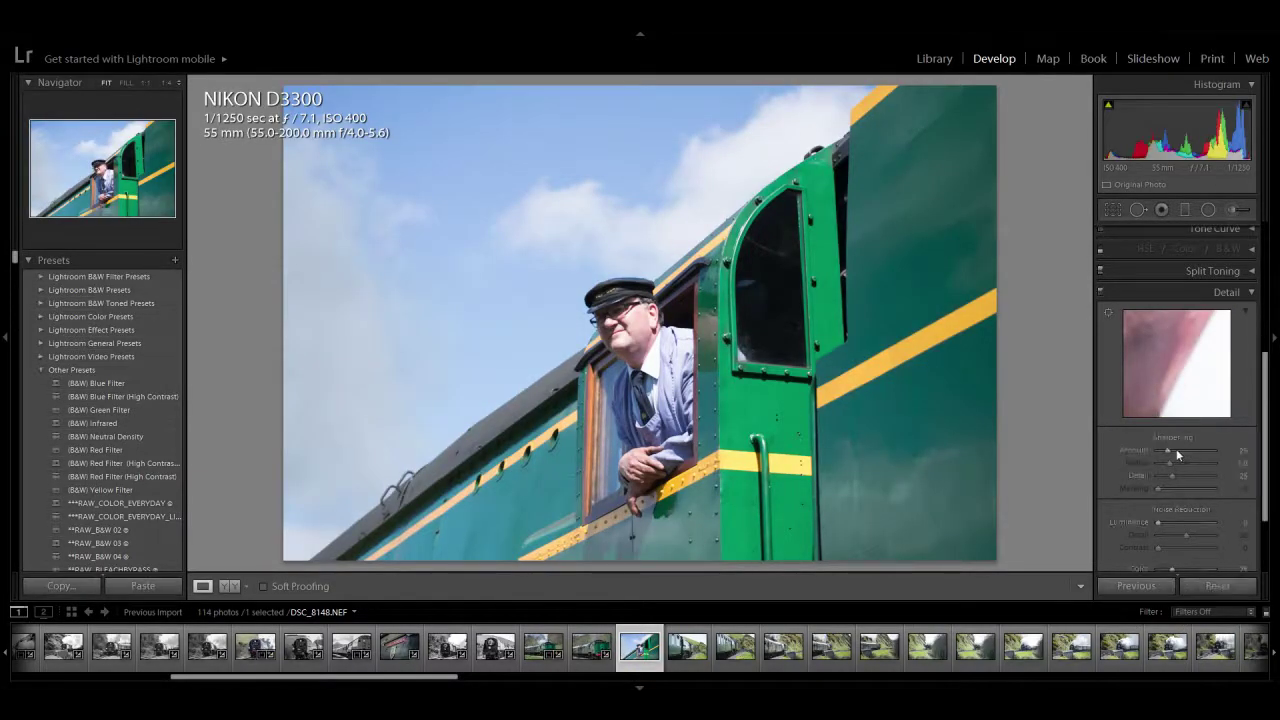
Step: On the driver close-up DSC_8149, set the sharpening Amount to 68, Clarity to +43 and Blacks to -10
left_click(1188, 455)
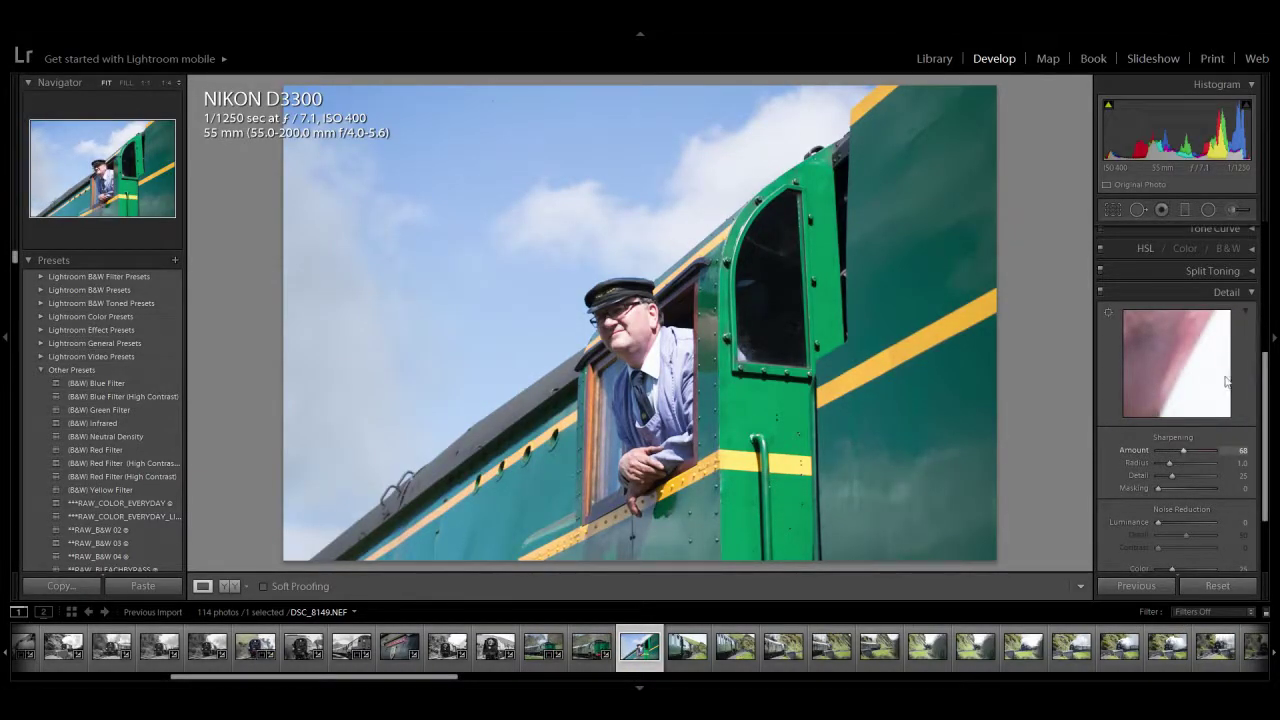
left_click(1248, 292)
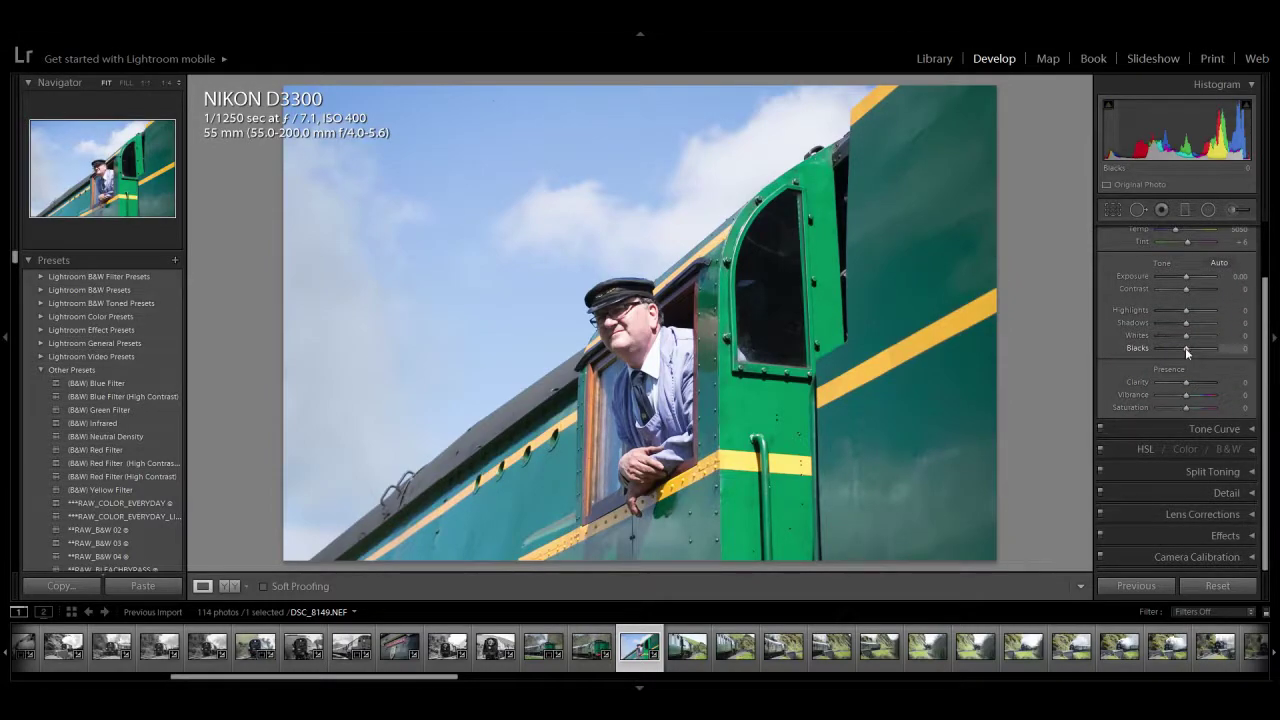
scroll(1202, 393, "up", 3)
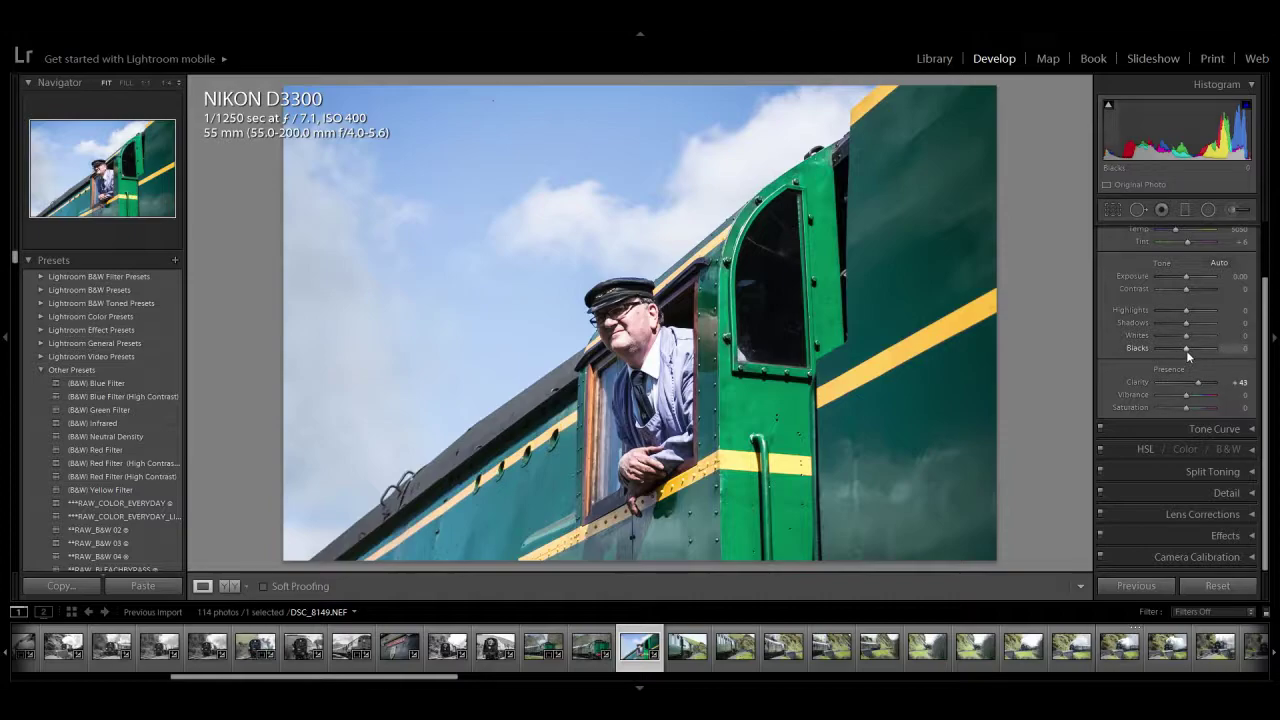
scroll(1171, 346, "down", 2)
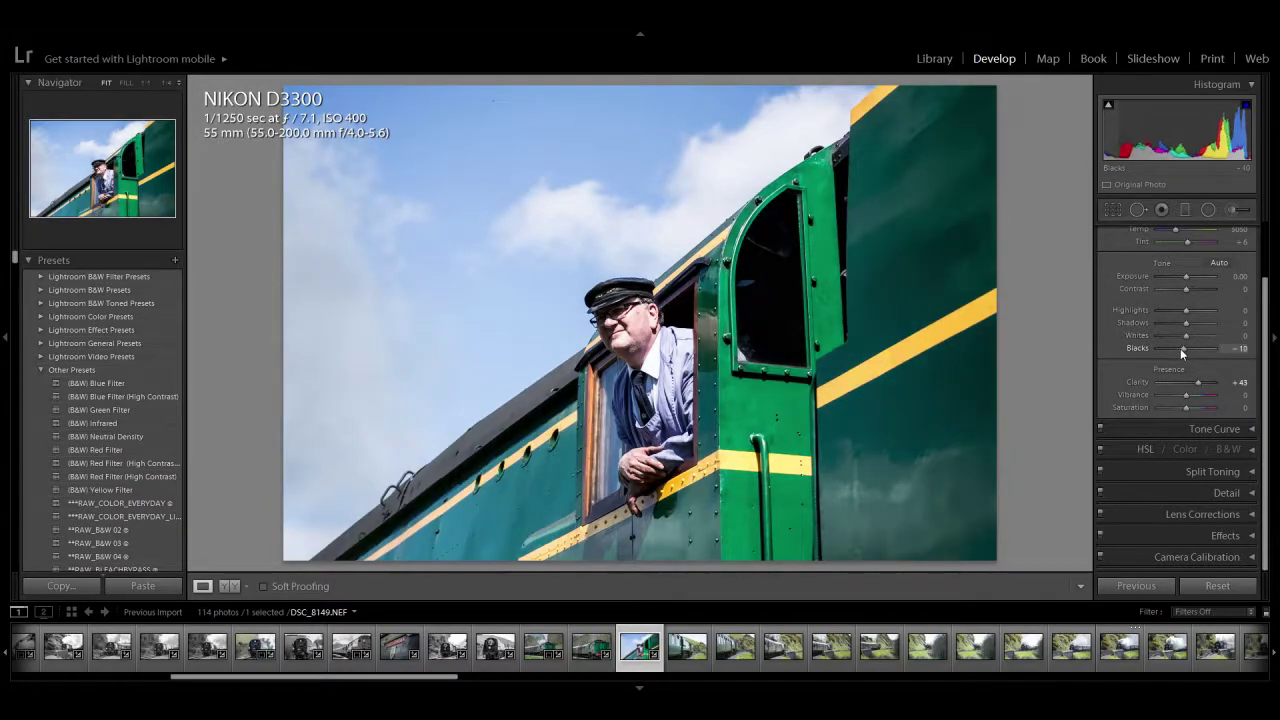
scroll(1237, 270, "up", 2)
Step: Preview DSC_8149 in black and white, return to color, and set Exposure +0.12, Contrast +5, Highlights -45, Shadows -5 and Whites -50
left_click(1231, 244)
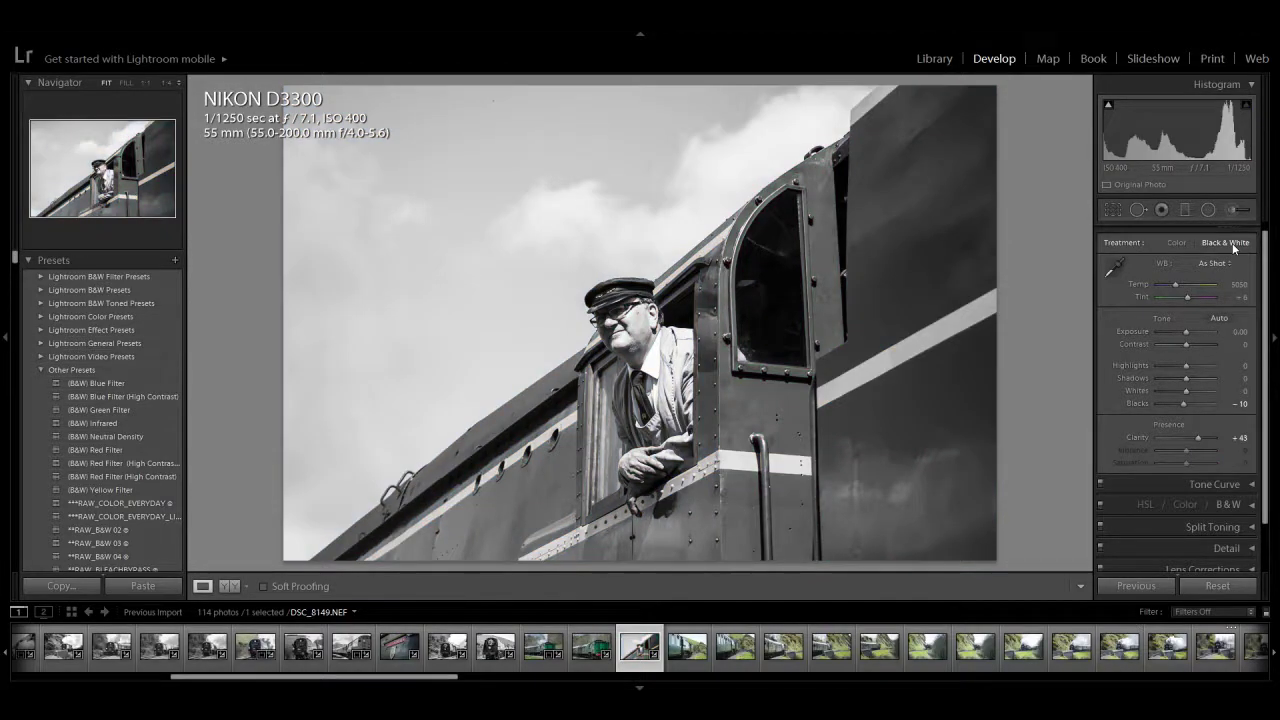
left_click(1177, 243)
left_click_drag(1185, 338, 1174, 396)
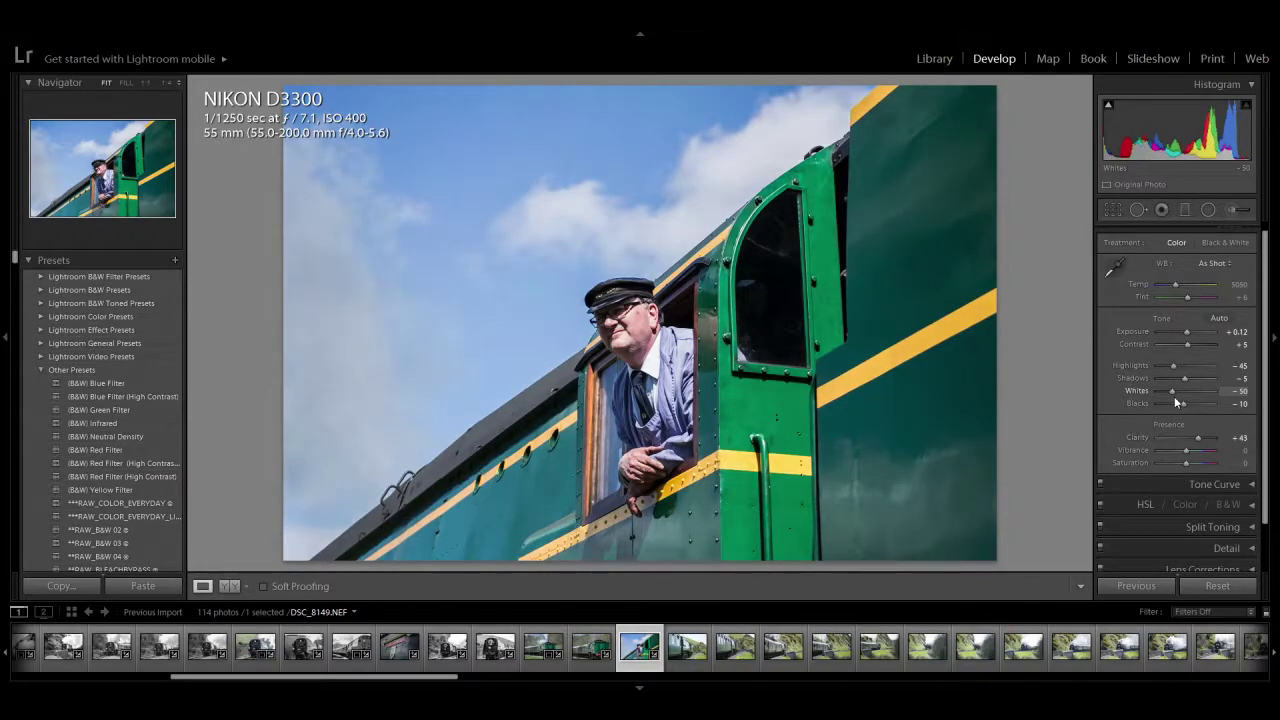
Step: Check DSC_8149 in black and white again, restore the color treatment, and raise its Clarity to +52
left_click(1212, 241)
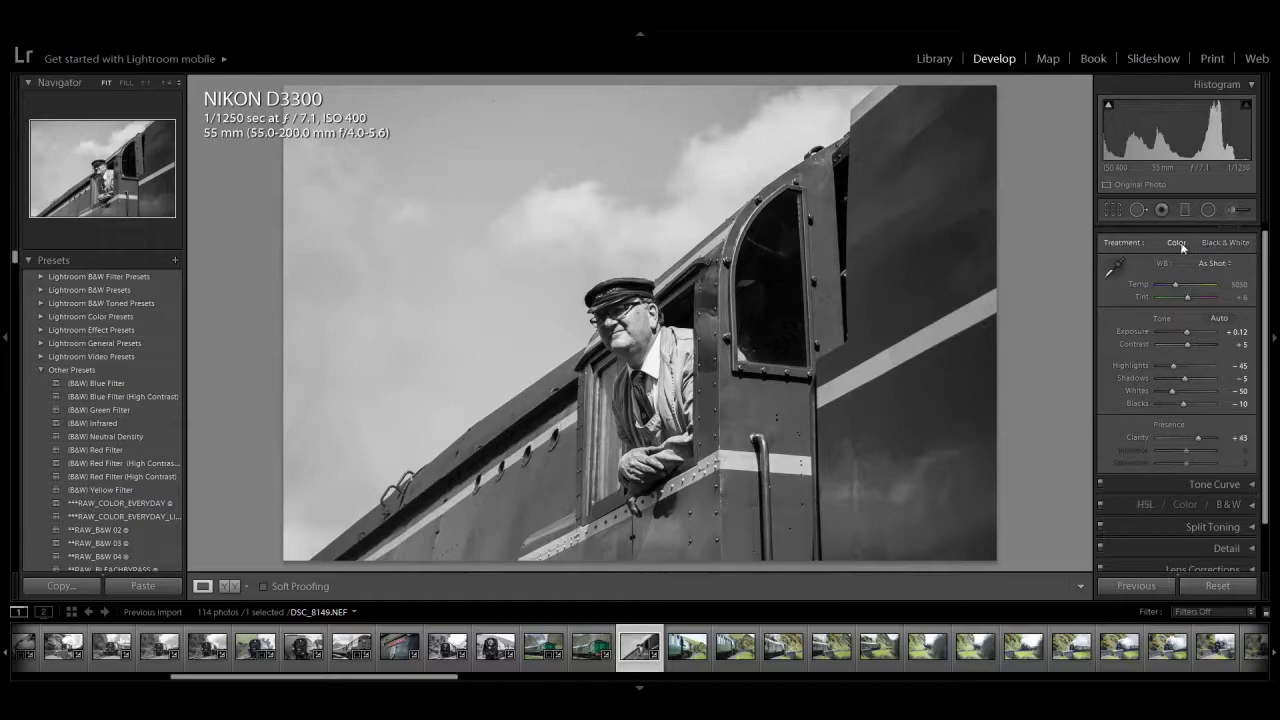
left_click(1180, 245)
left_click_drag(1202, 437, 1204, 437)
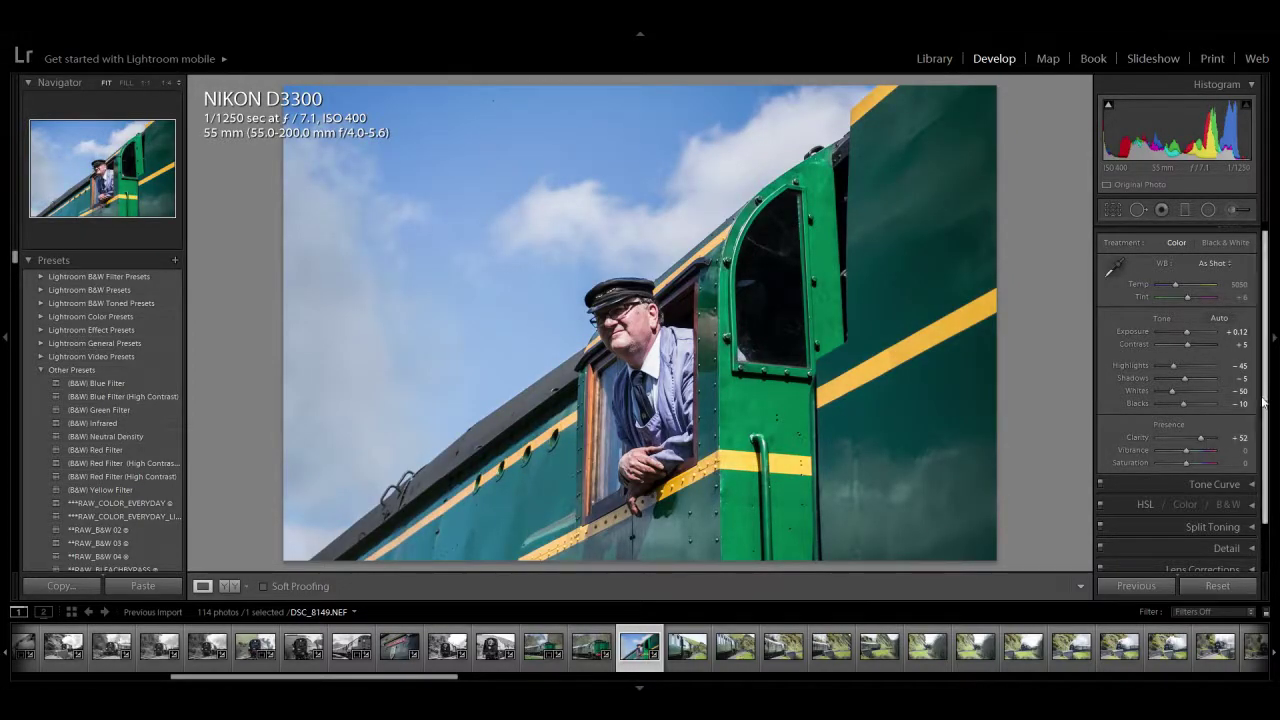
Step: Compare DSC_8150 with its neighbors DSC_8149 and DSC_8151, and set the Clarity of DSC_8150 to +60
left_click(706, 652)
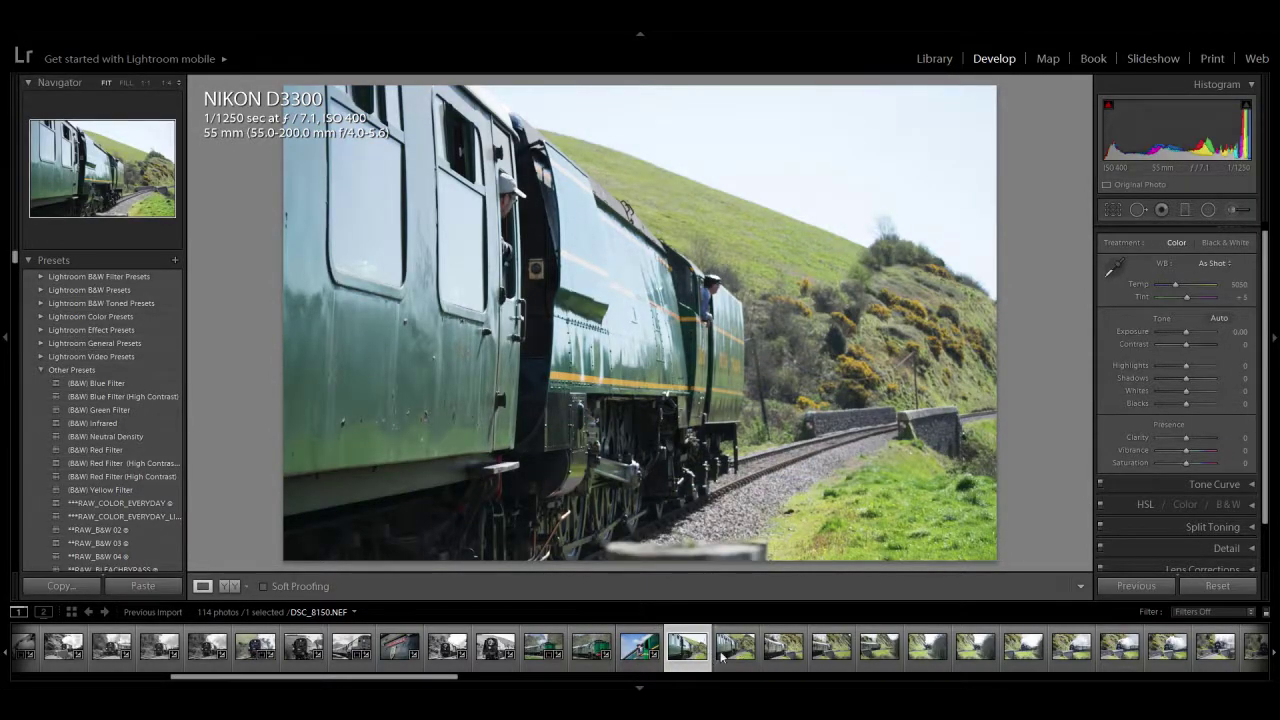
left_click(643, 656)
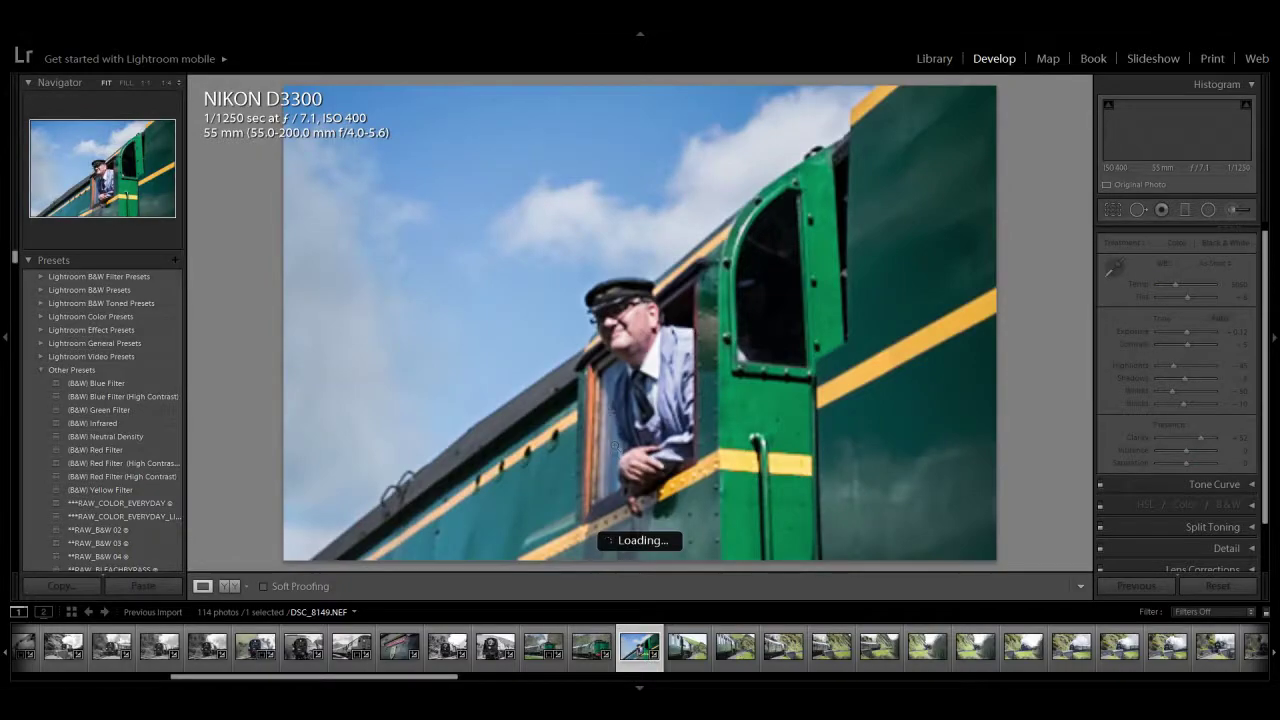
left_click(687, 648)
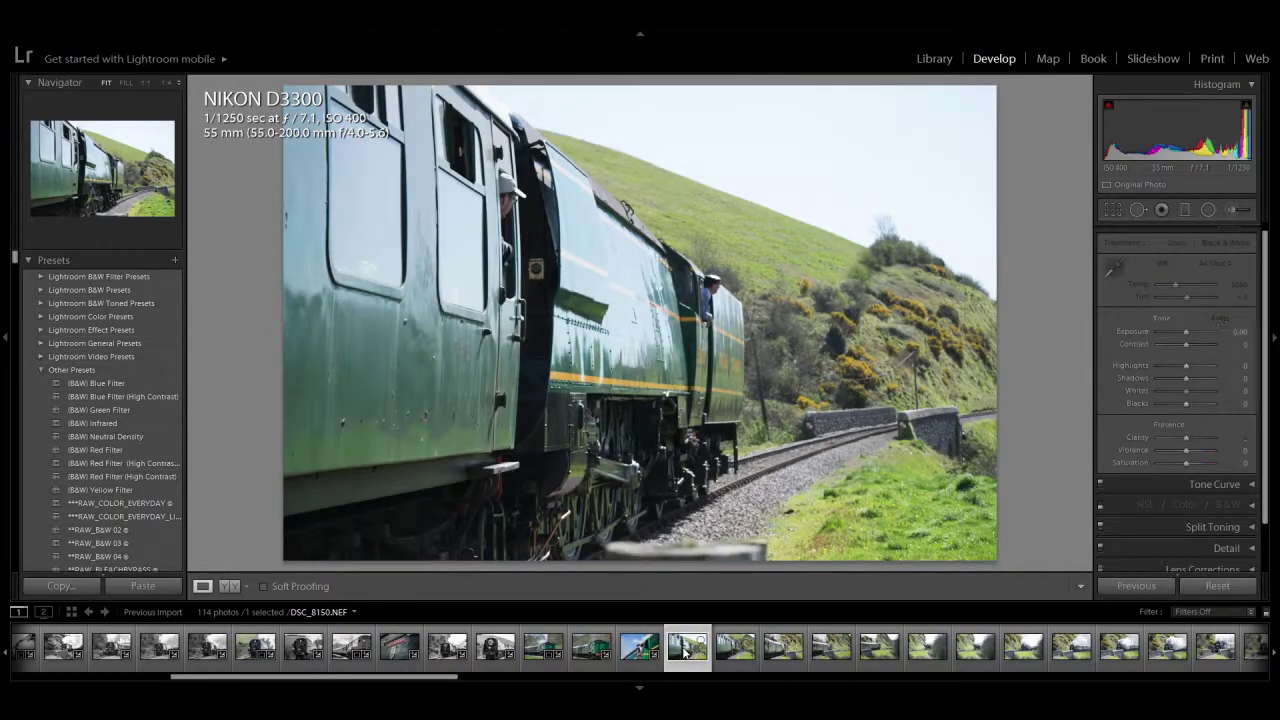
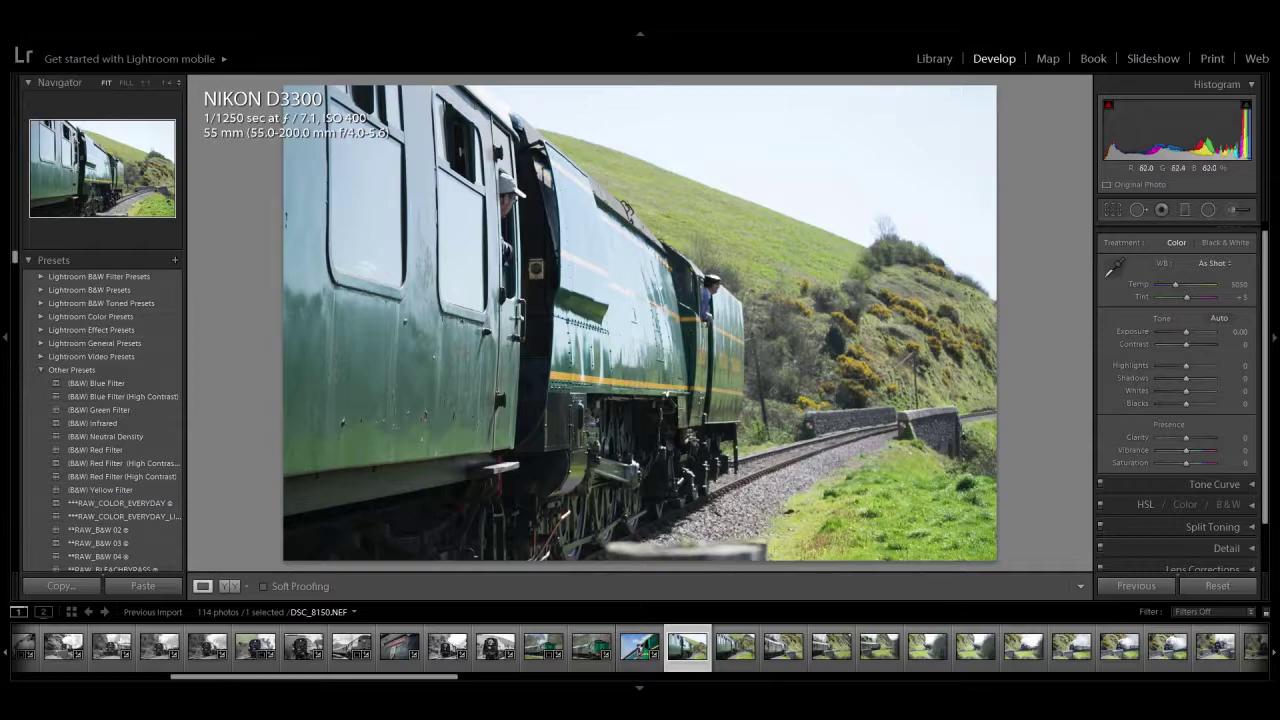
left_click_drag(1186, 438, 1202, 441)
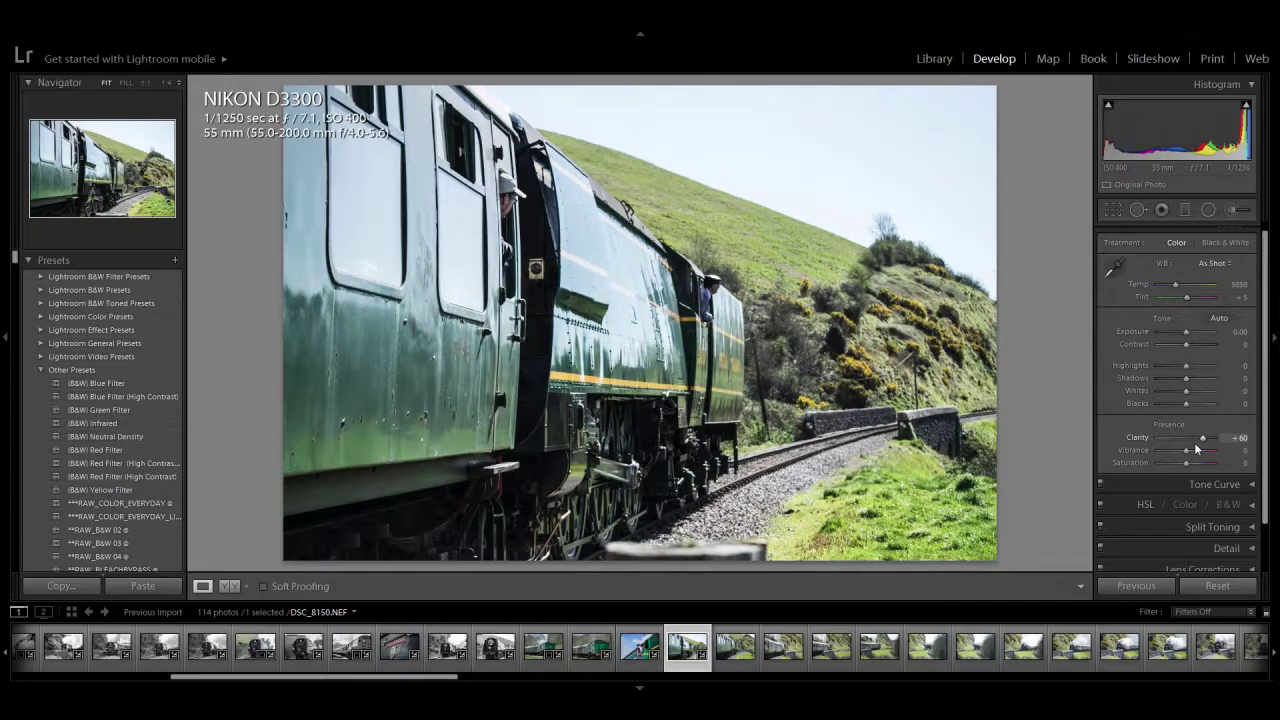
left_click(733, 651)
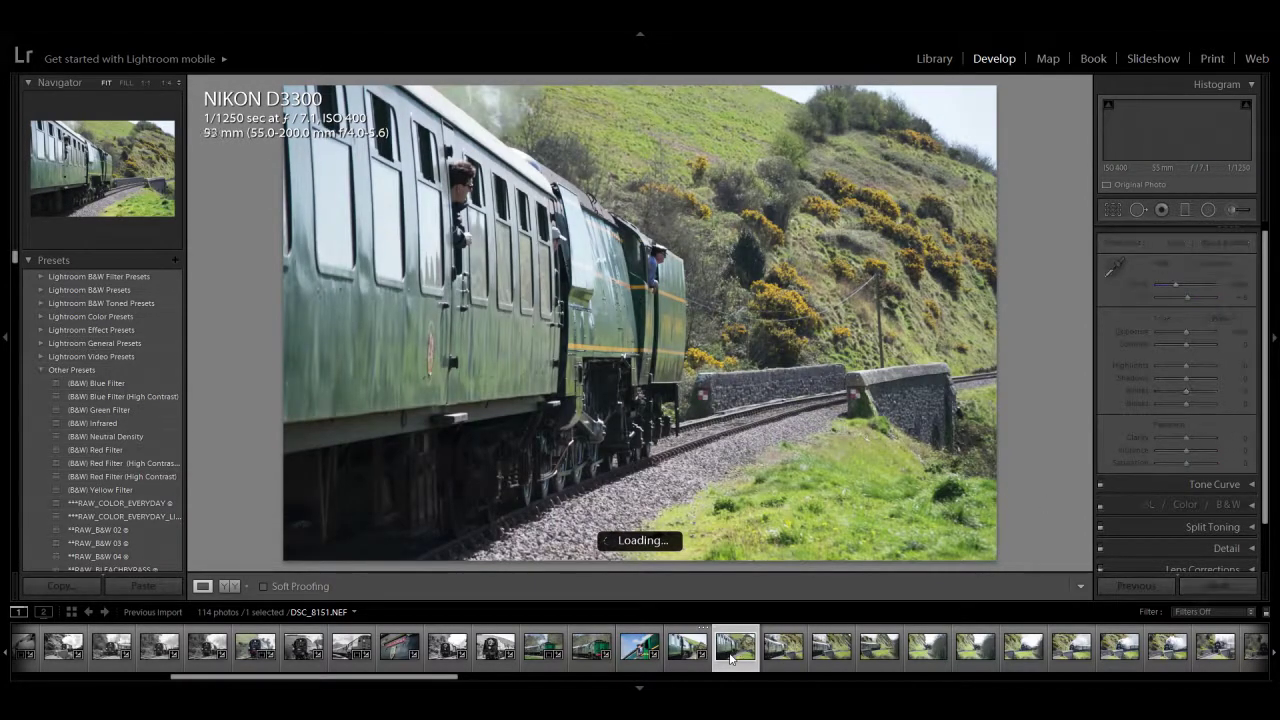
left_click(685, 652)
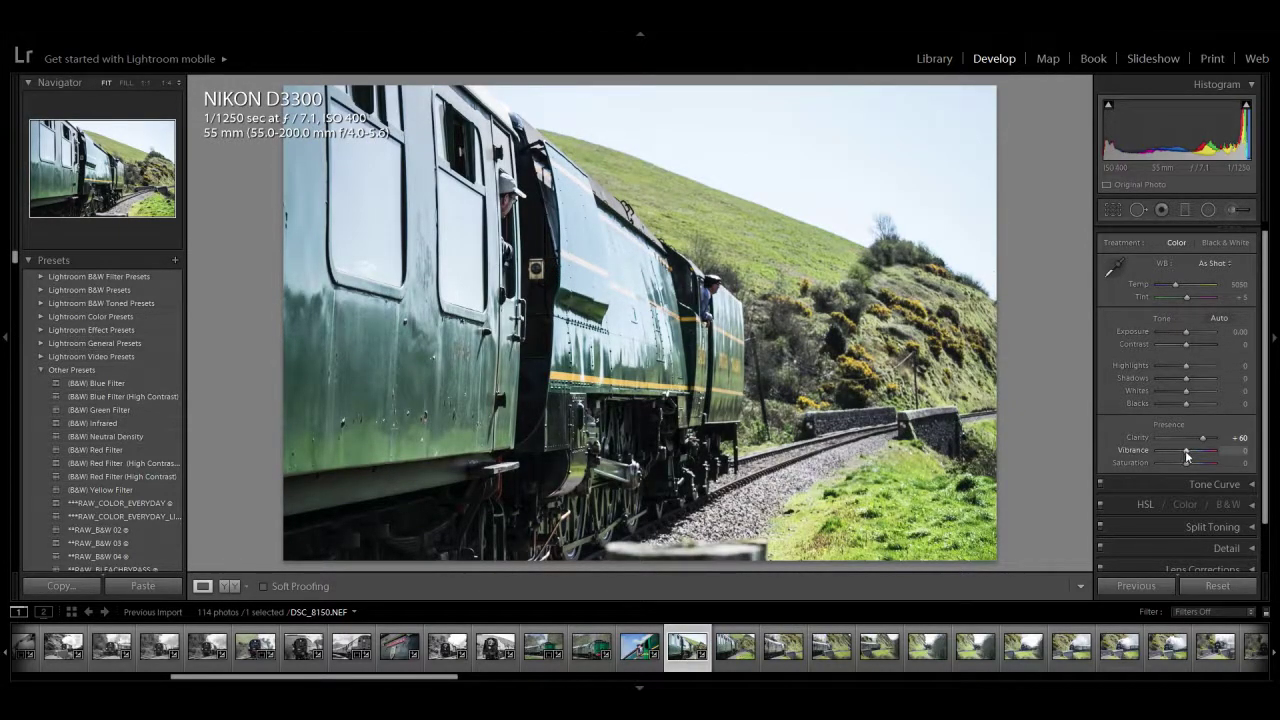
Step: Set the Contrast of DSC_8150 to -5, preview it in black and white, and return it to color
left_click(1186, 344)
left_click_drag(1188, 345, 1184, 350)
left_click(1216, 243)
left_click(1177, 243)
Step: On DSC_8150, set Whites to -14, Shadows to -12, Highlights to -33 and Blacks to -17
left_click(1173, 390)
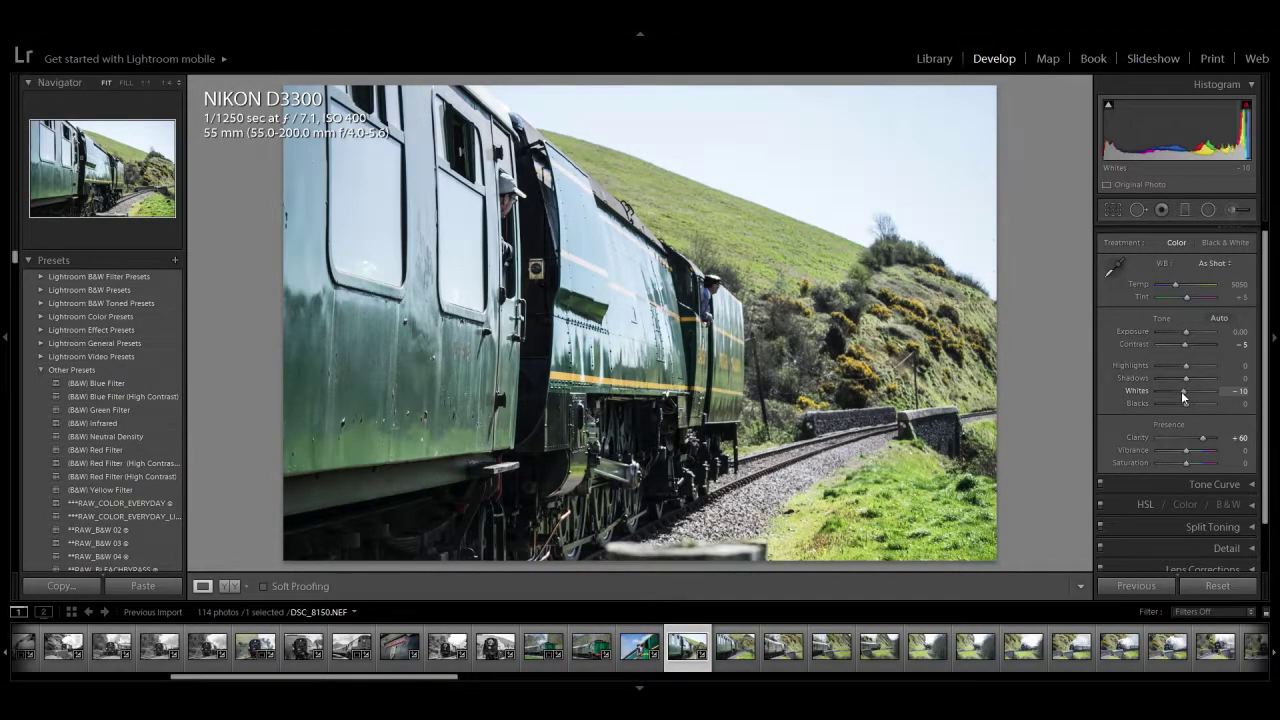
left_click_drag(1181, 391, 1180, 376)
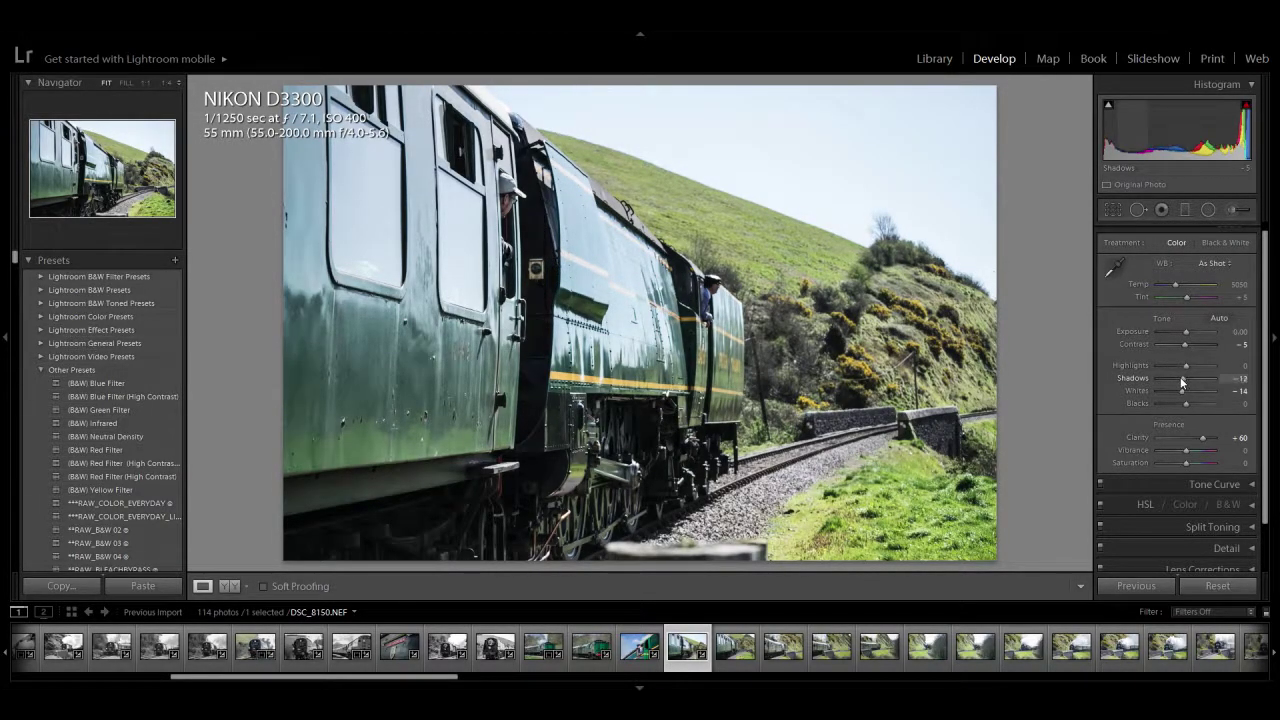
mouse_move(1177, 370)
left_mouse_down()
mouse_move(1189, 372)
mouse_move(1173, 374)
left_mouse_up()
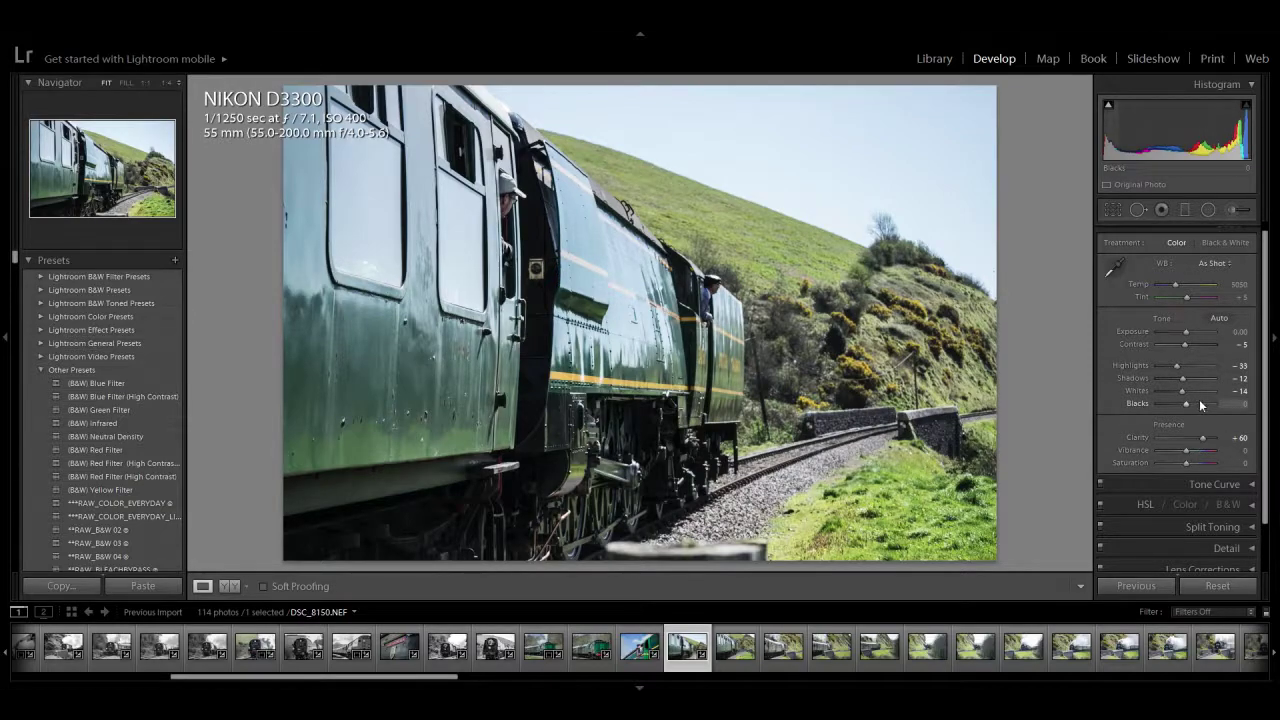
mouse_move(1181, 407)
left_mouse_down()
mouse_move(1172, 402)
mouse_move(1183, 416)
left_mouse_up()
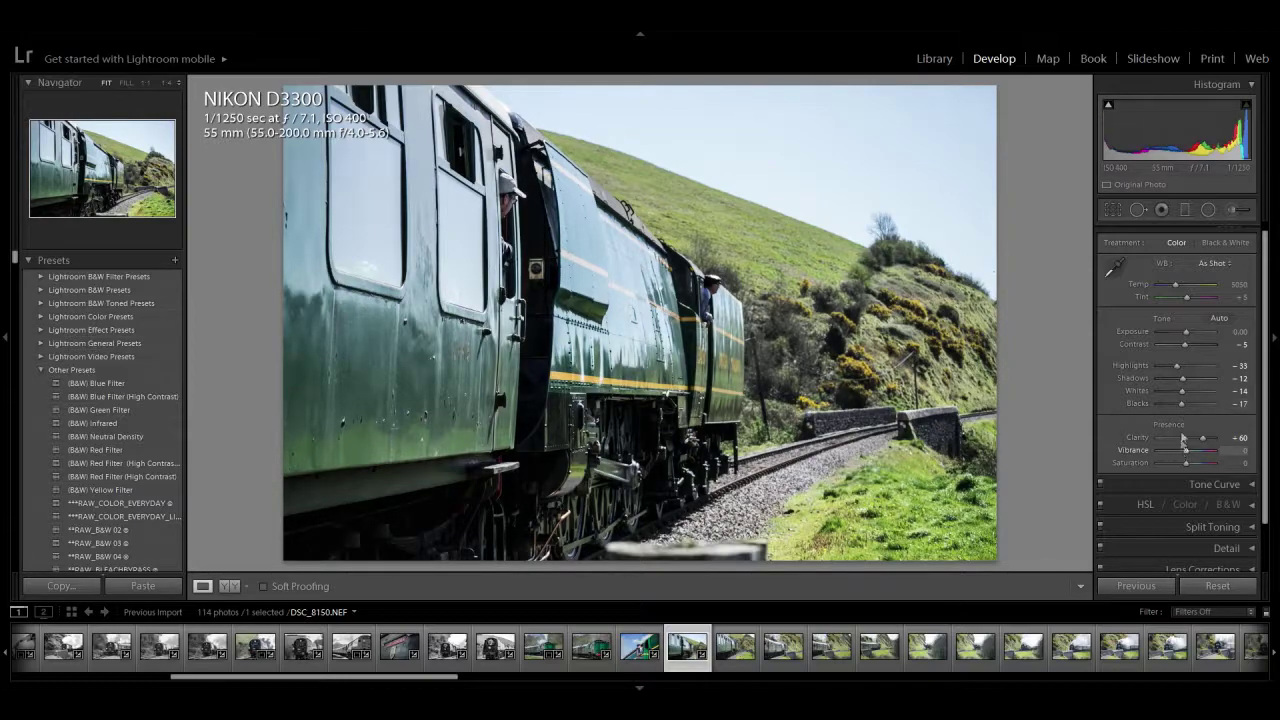
Step: Preview DSC_8150 in black and white, return it to color, and set its sharpening Amount to 64
left_click(1217, 244)
left_click(1178, 243)
scroll(1230, 470, "down", 1)
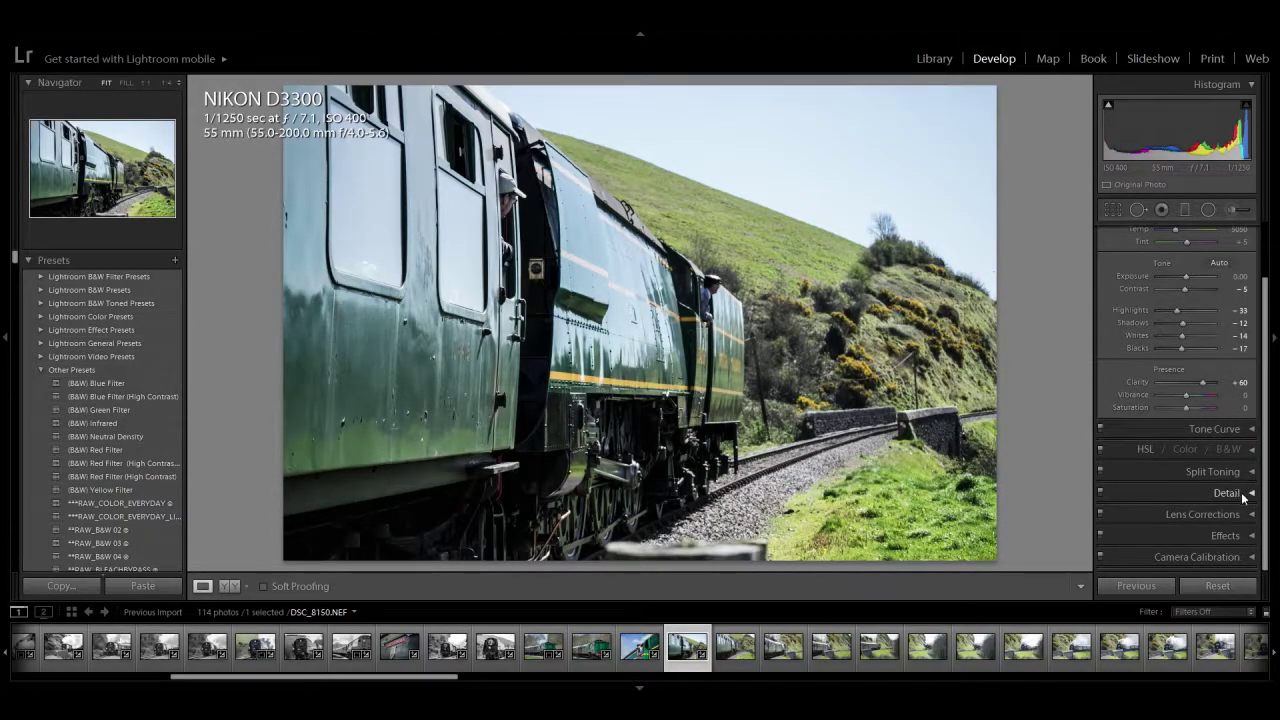
left_click(1228, 493)
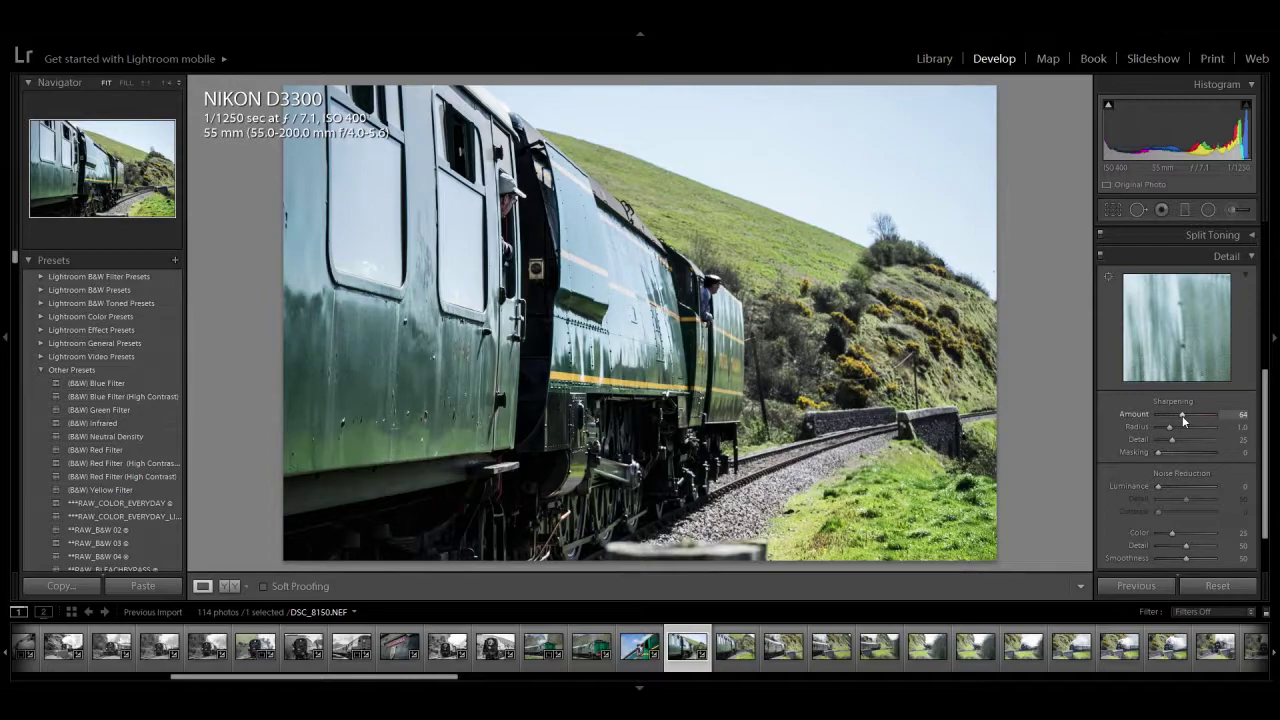
Step: Crop a narrow strip off the right side of DSC_8150
left_click(1112, 209)
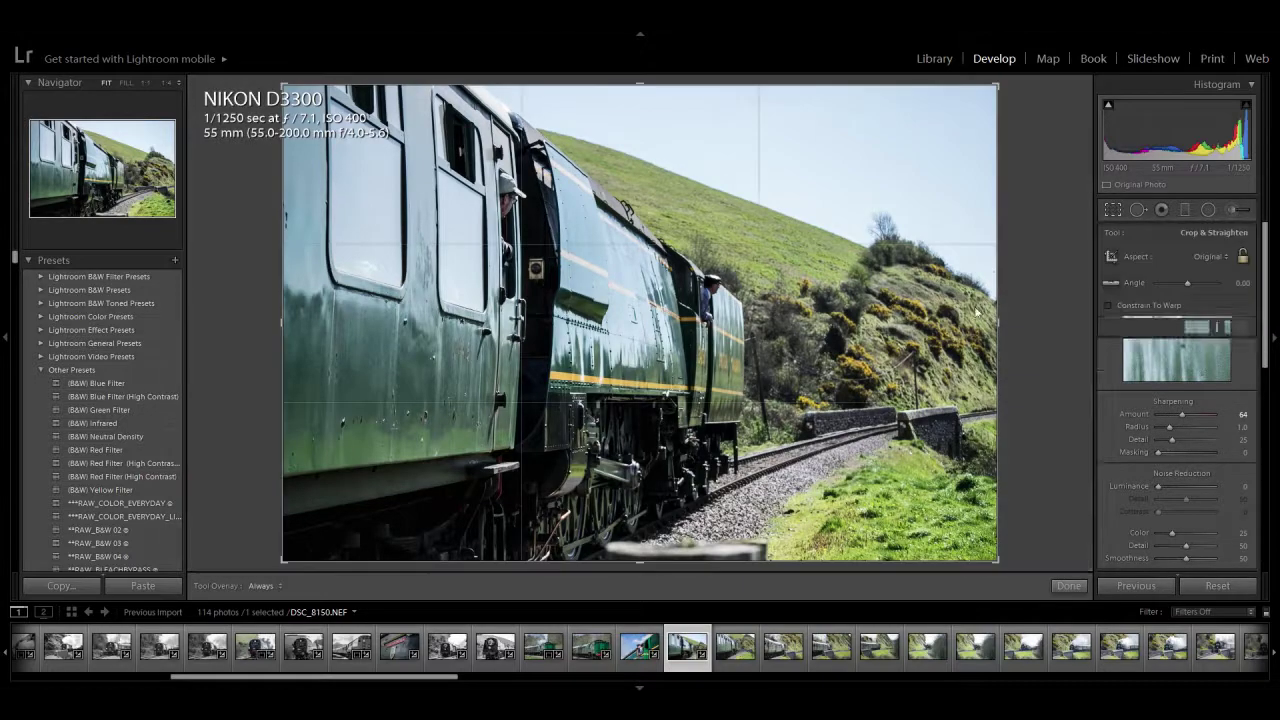
mouse_move(995, 318)
left_mouse_down()
mouse_move(897, 319)
mouse_move(981, 326)
left_mouse_up()
left_click(1068, 586)
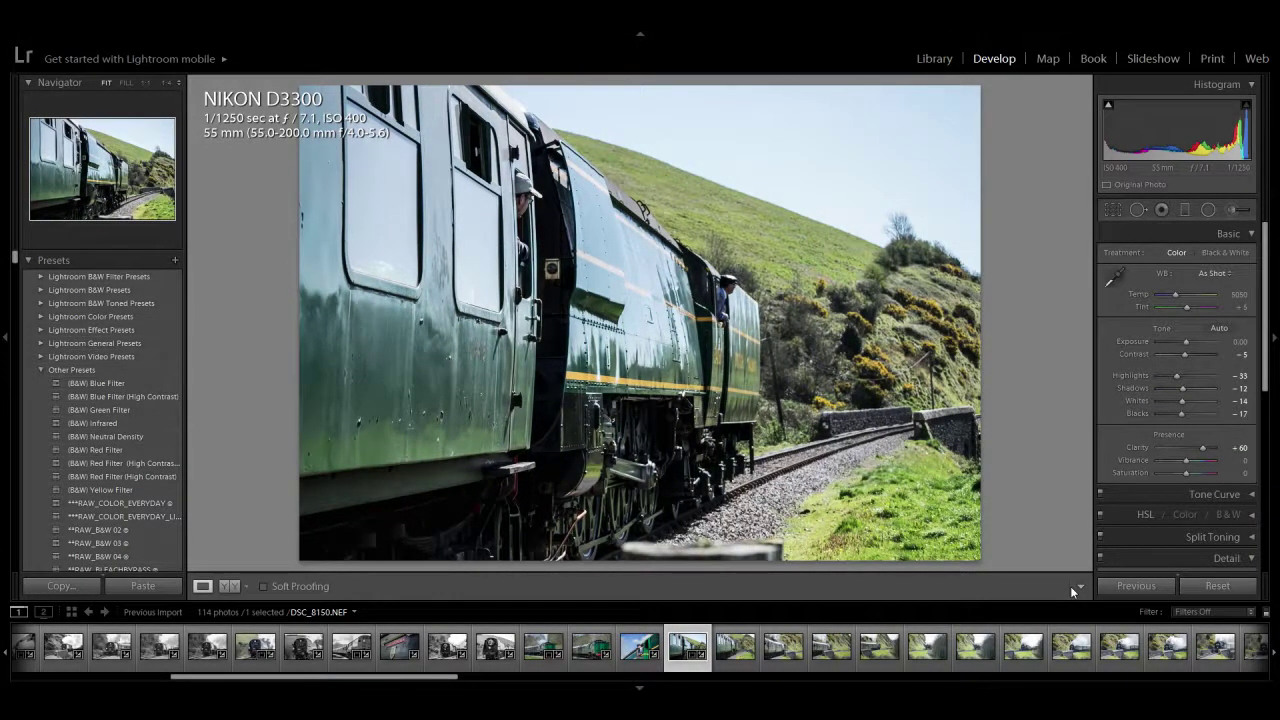
Step: Delete the shots of the green train heading away around the bend, DSC_8151 through DSC_8154
key("Right")
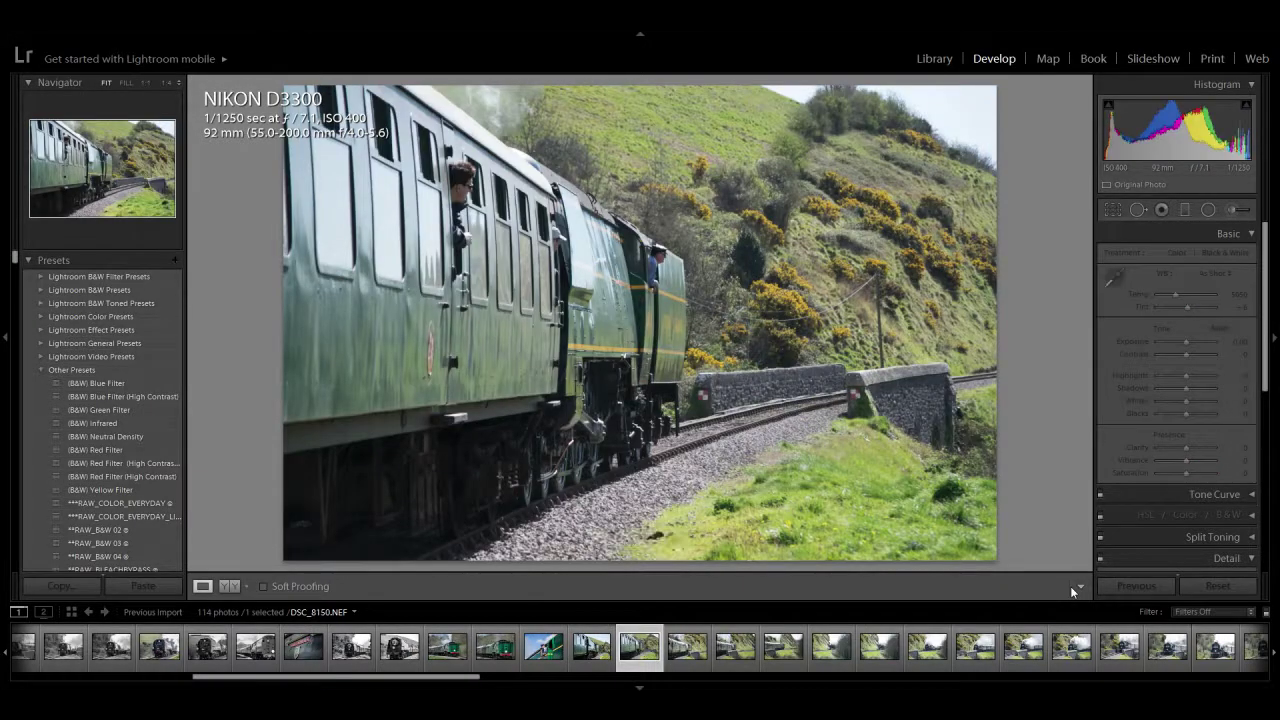
key("Delete")
key("Return")
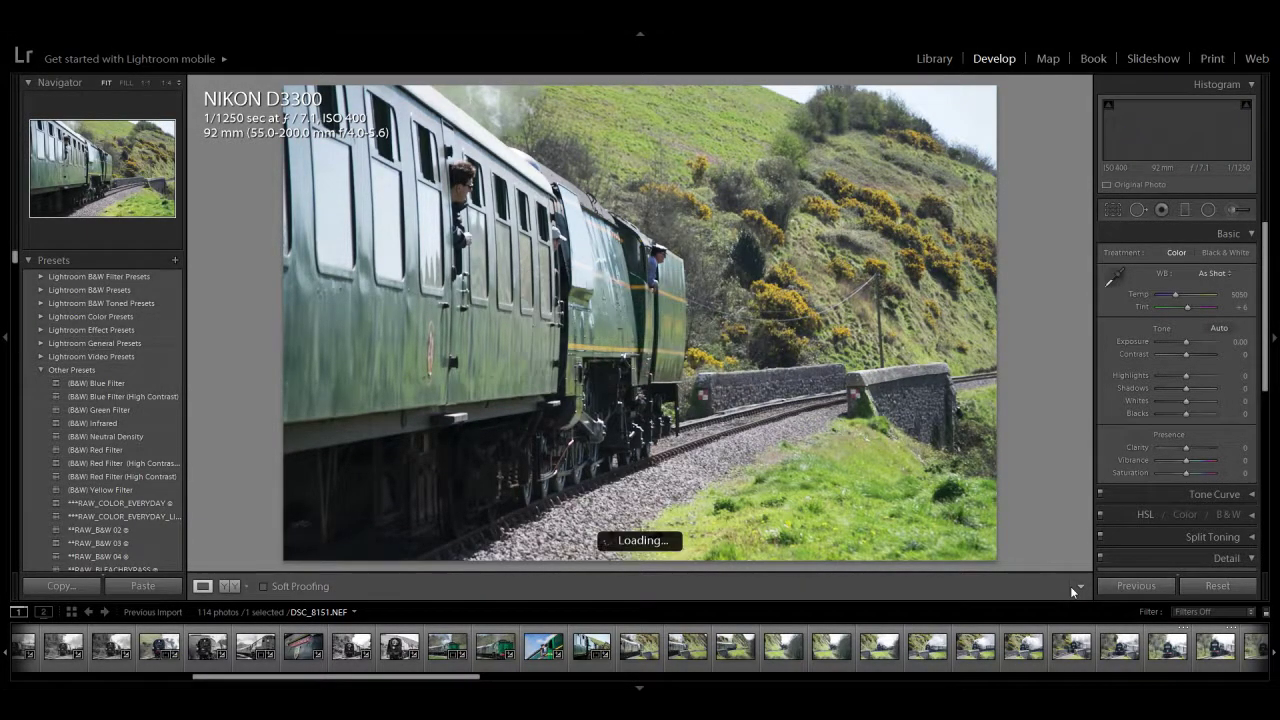
key("Delete")
key("Return")
key("Delete")
key("Return")
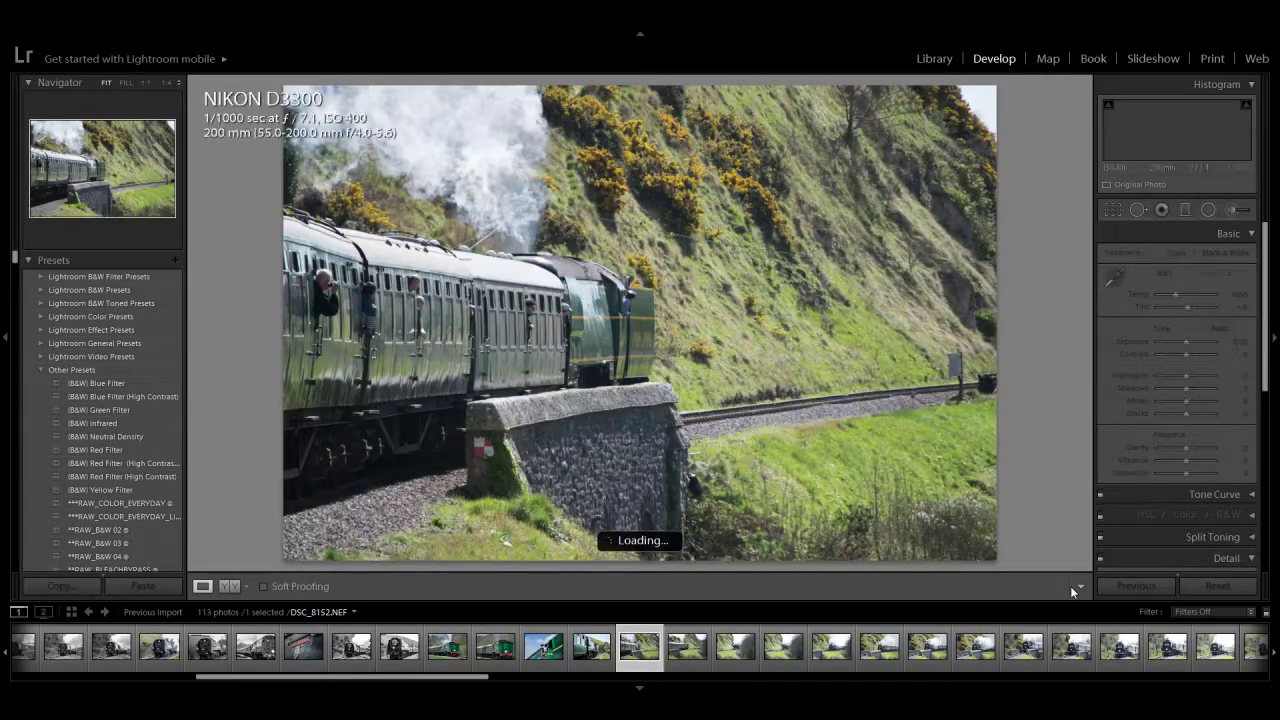
key("Delete")
key("Return")
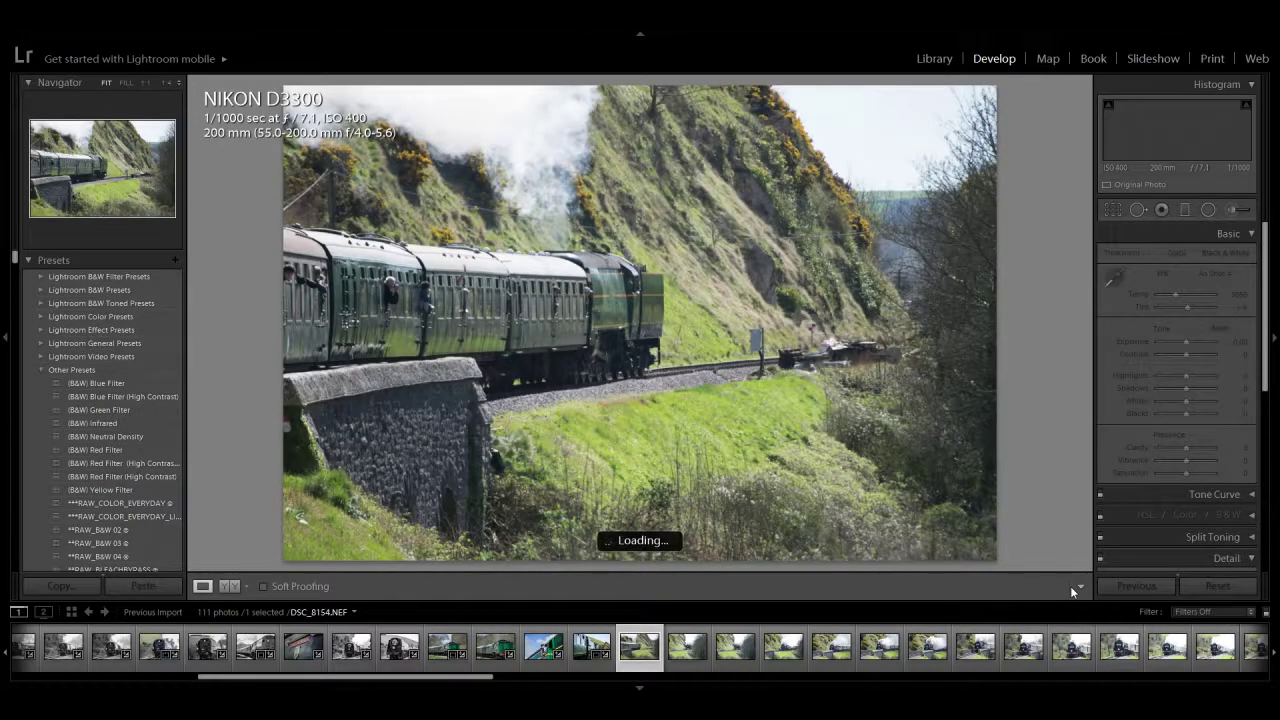
key("Delete")
key("Return")
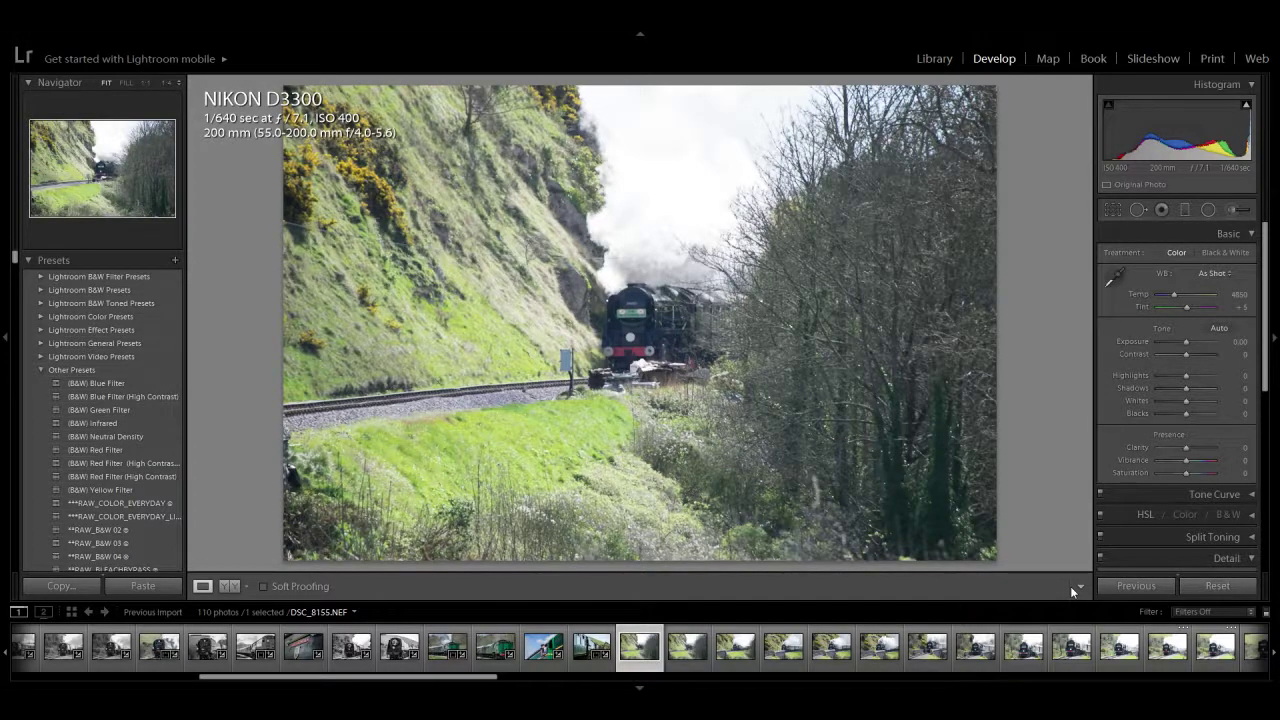
Step: Delete the distant shots of the approaching steam train, DSC_8155 through DSC_8158
key("Delete")
key("Return")
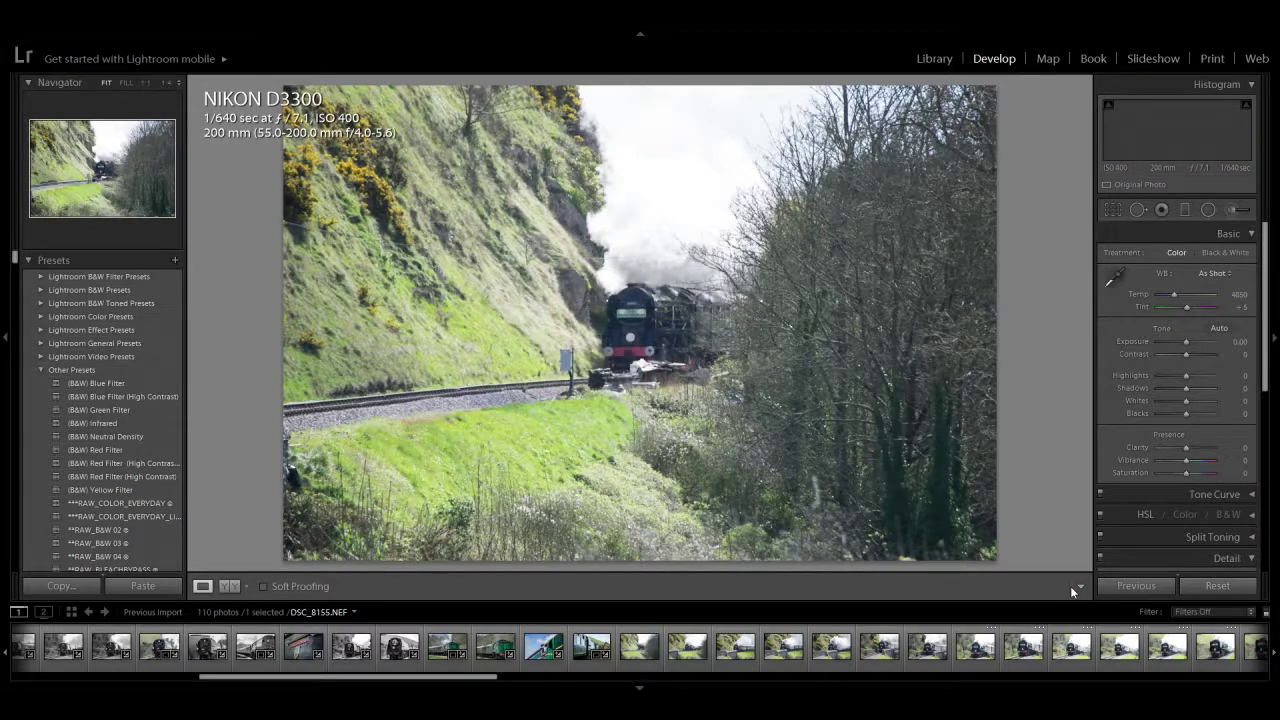
key("Delete")
key("Return")
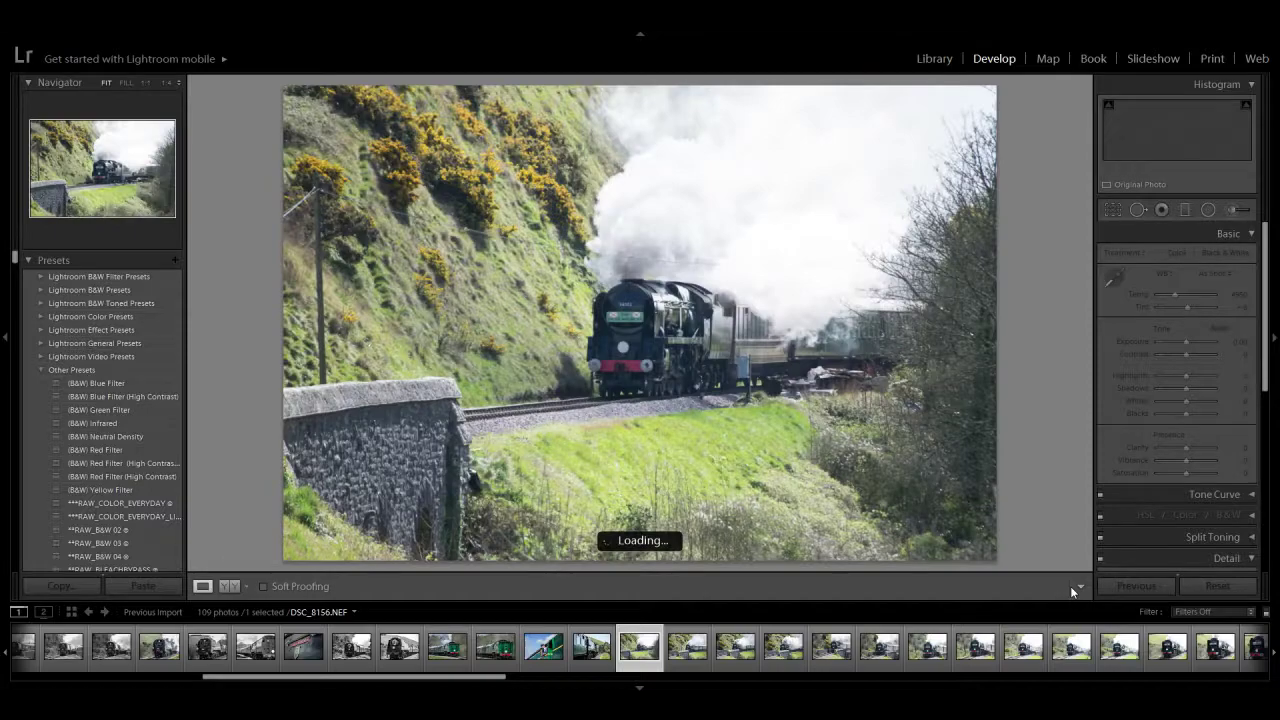
key("Delete")
key("Return")
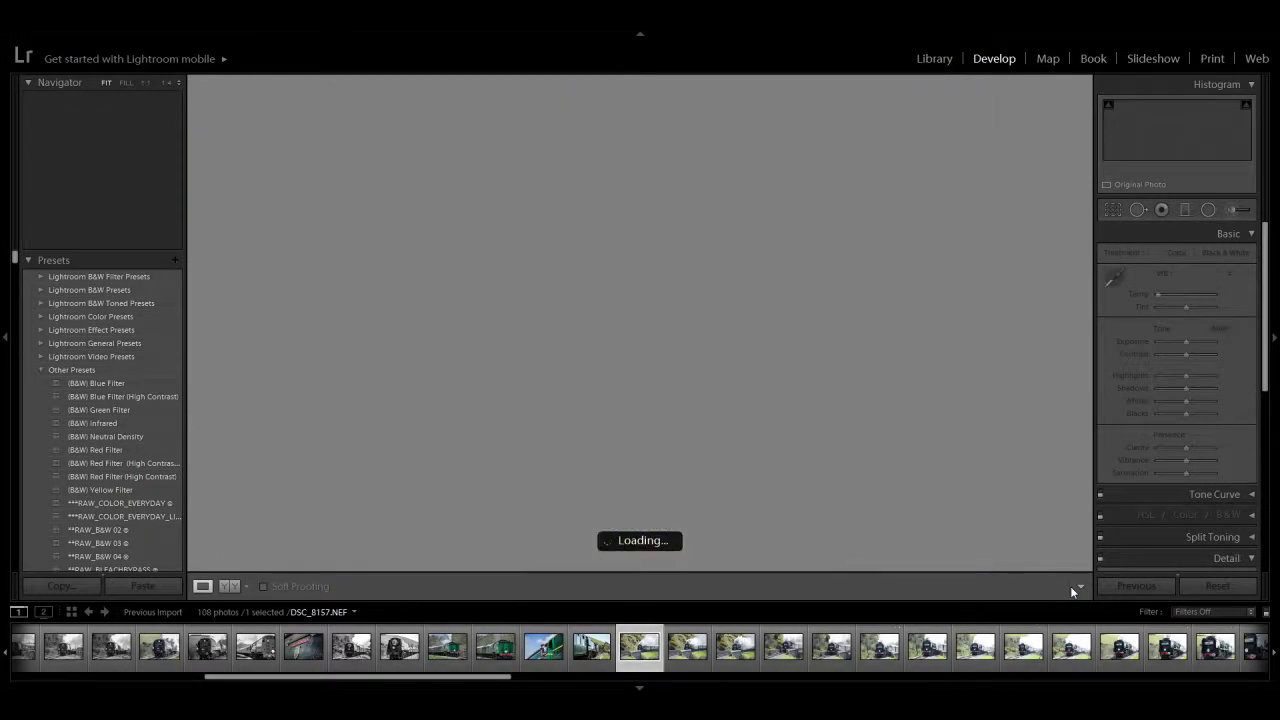
key("Delete")
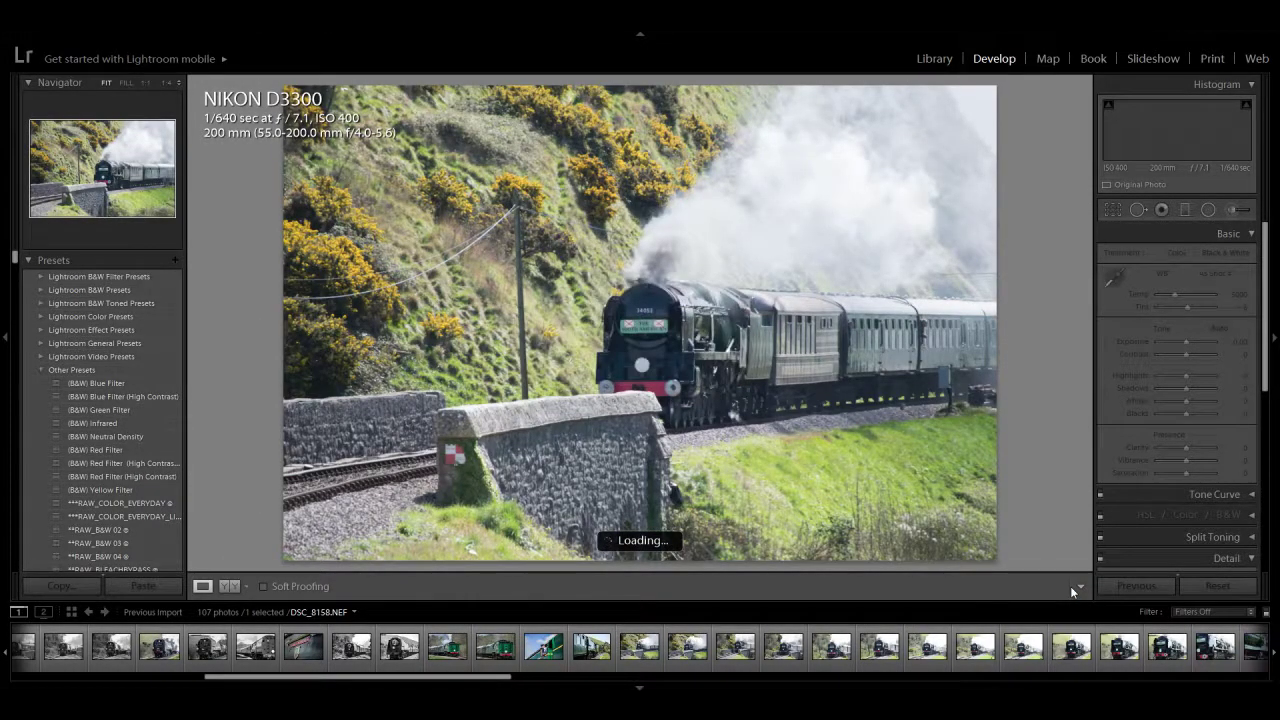
key("Return")
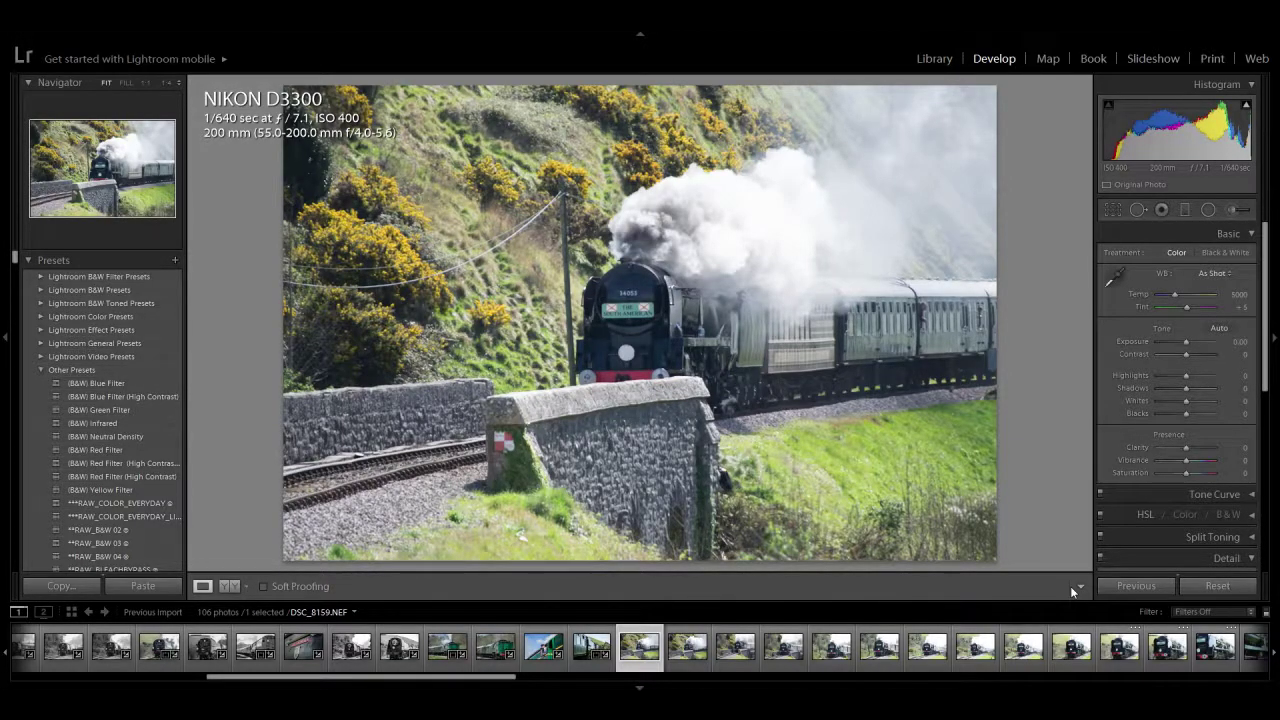
Step: Delete the next shots of the train reaching the stone bridge, DSC_8159 through DSC_8161
key("Delete")
key("Return")
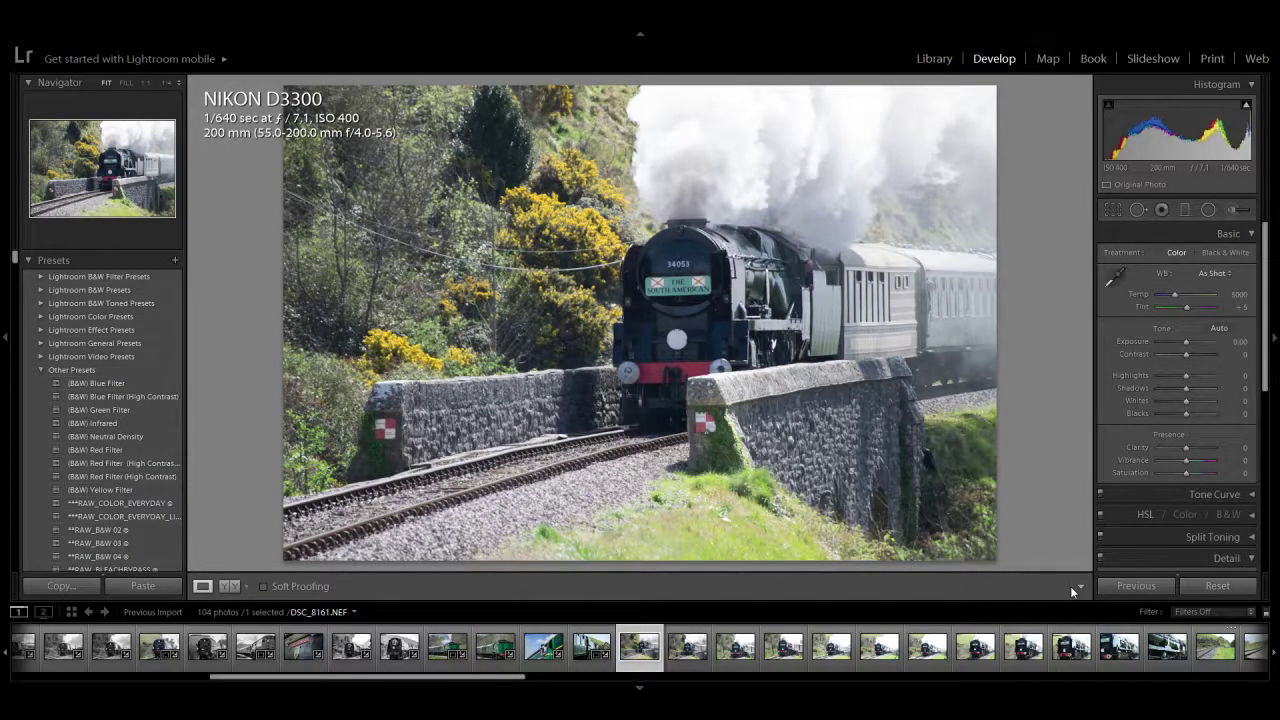
key("Delete")
key("Return")
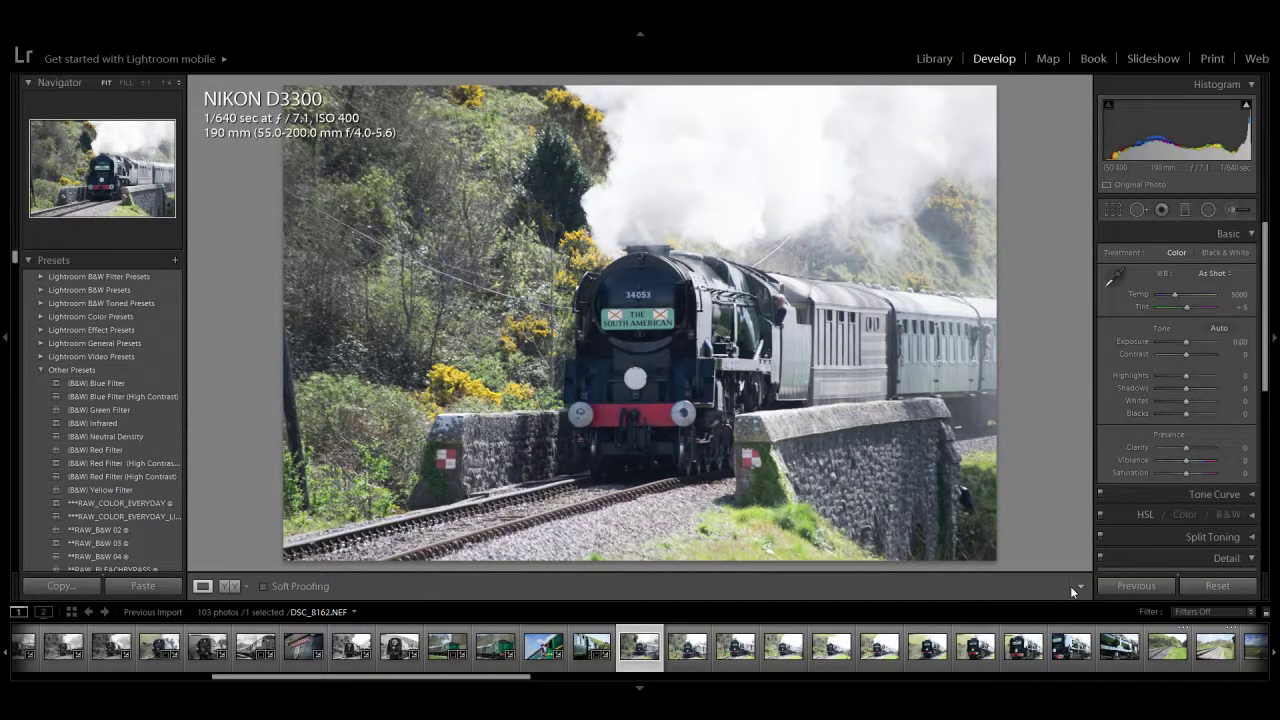
Step: Delete the shots of the black steam train crossing the stone bridge, DSC_8162 and DSC_8163
key("Delete")
key("Return")
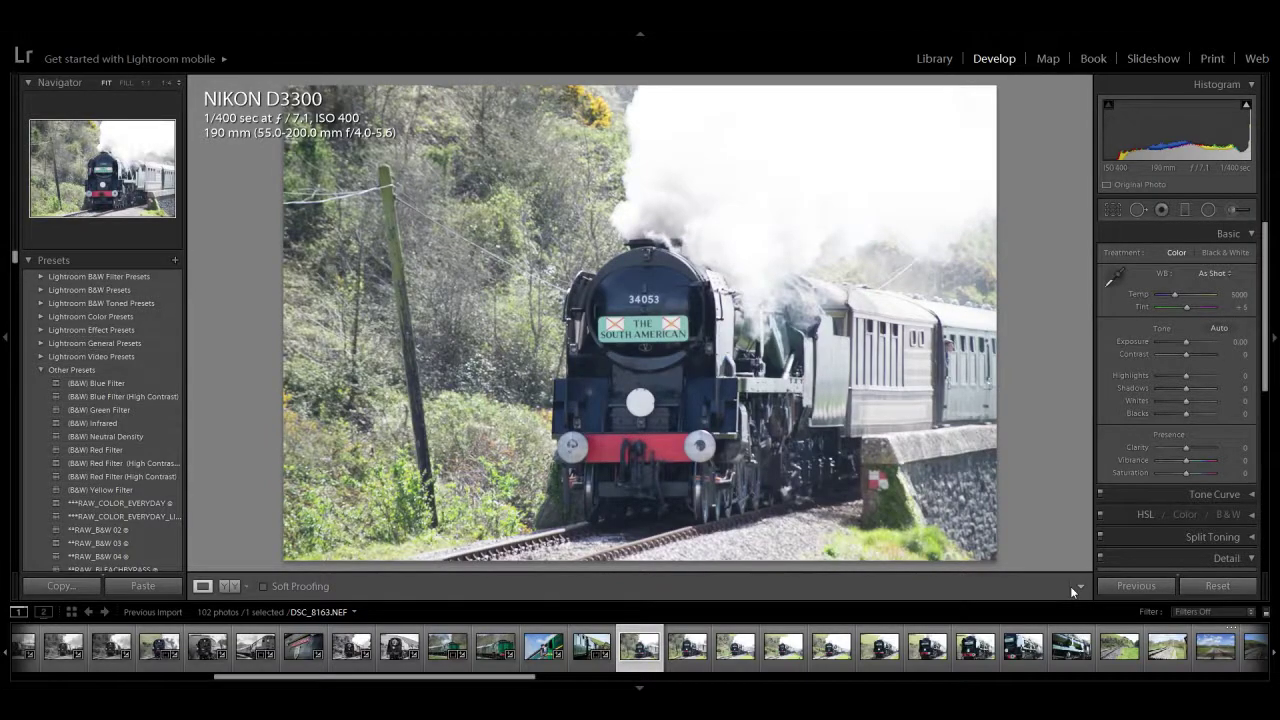
key("Delete")
key("Return")
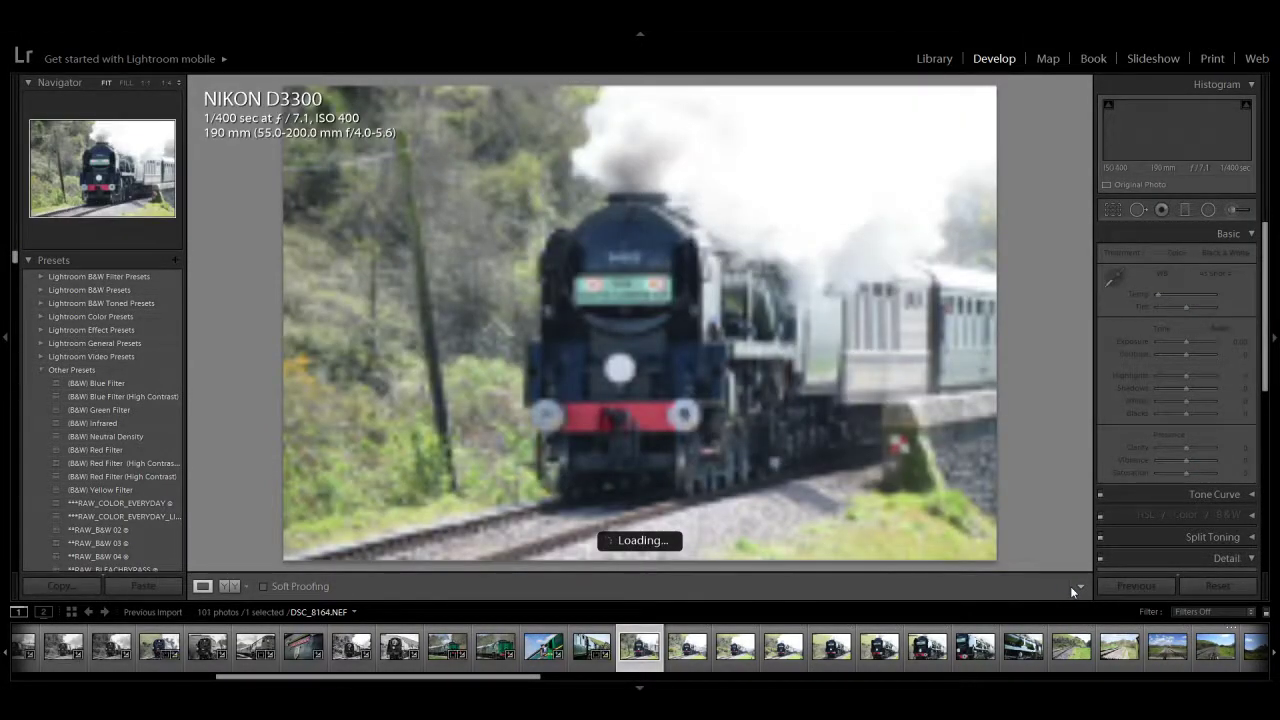
Step: Try a black-and-white treatment on DSC_8164 with Clarity +60, Highlights −100, Shadows −14, Whites −17 and Blacks −52
left_click(1207, 448)
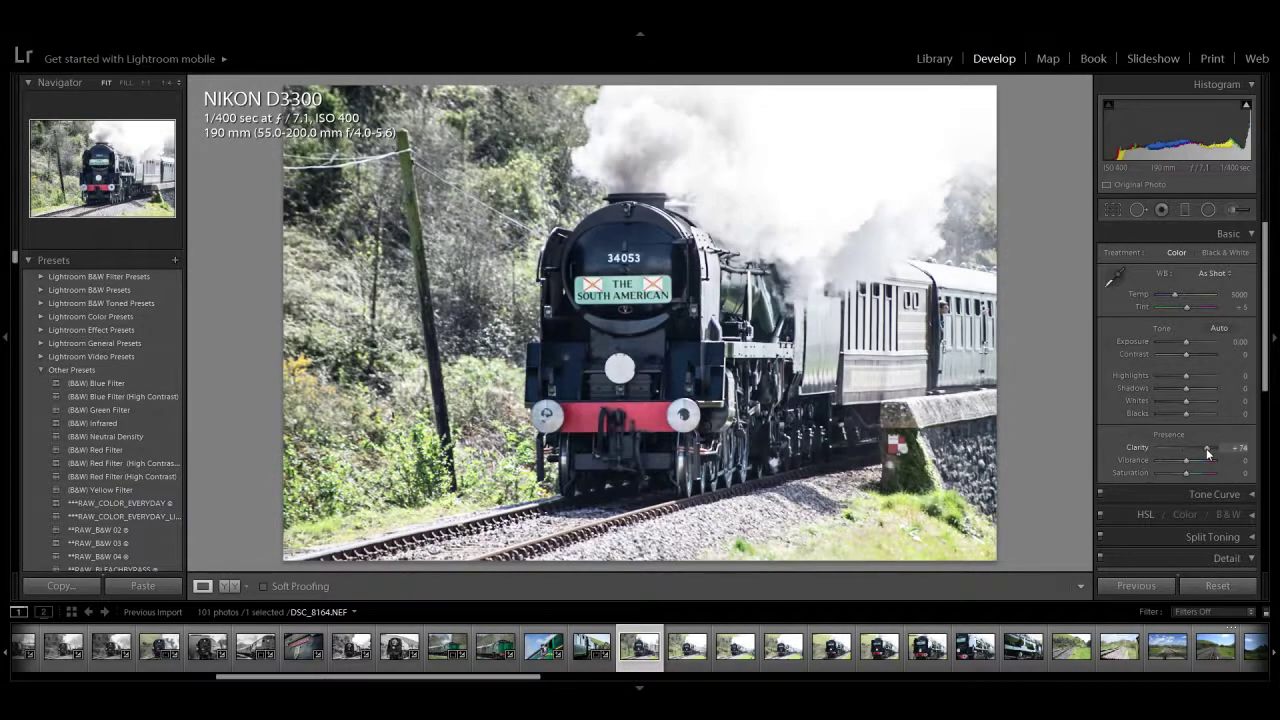
left_click_drag(1207, 452, 1202, 455)
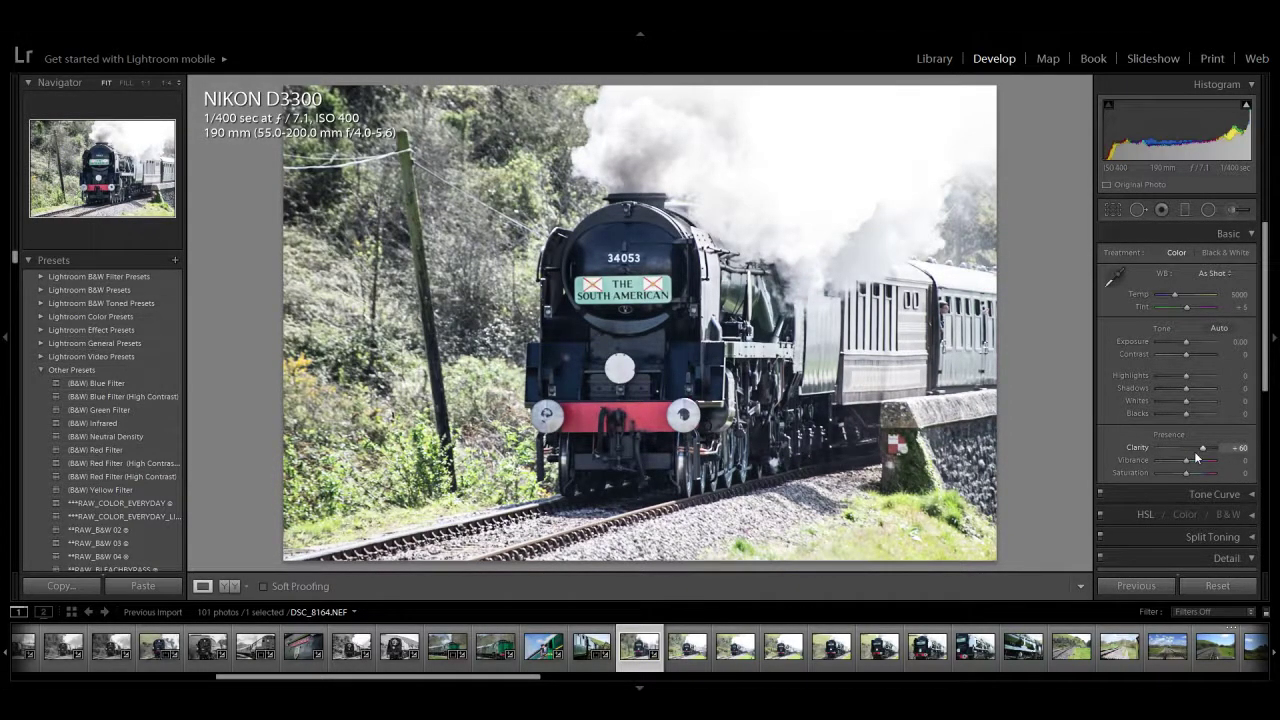
left_click(1225, 252)
mouse_move(1185, 400)
left_mouse_down()
mouse_move(1157, 400)
mouse_move(1151, 375)
mouse_move(1163, 401)
mouse_move(1180, 390)
mouse_move(1196, 410)
mouse_move(1176, 410)
left_mouse_up()
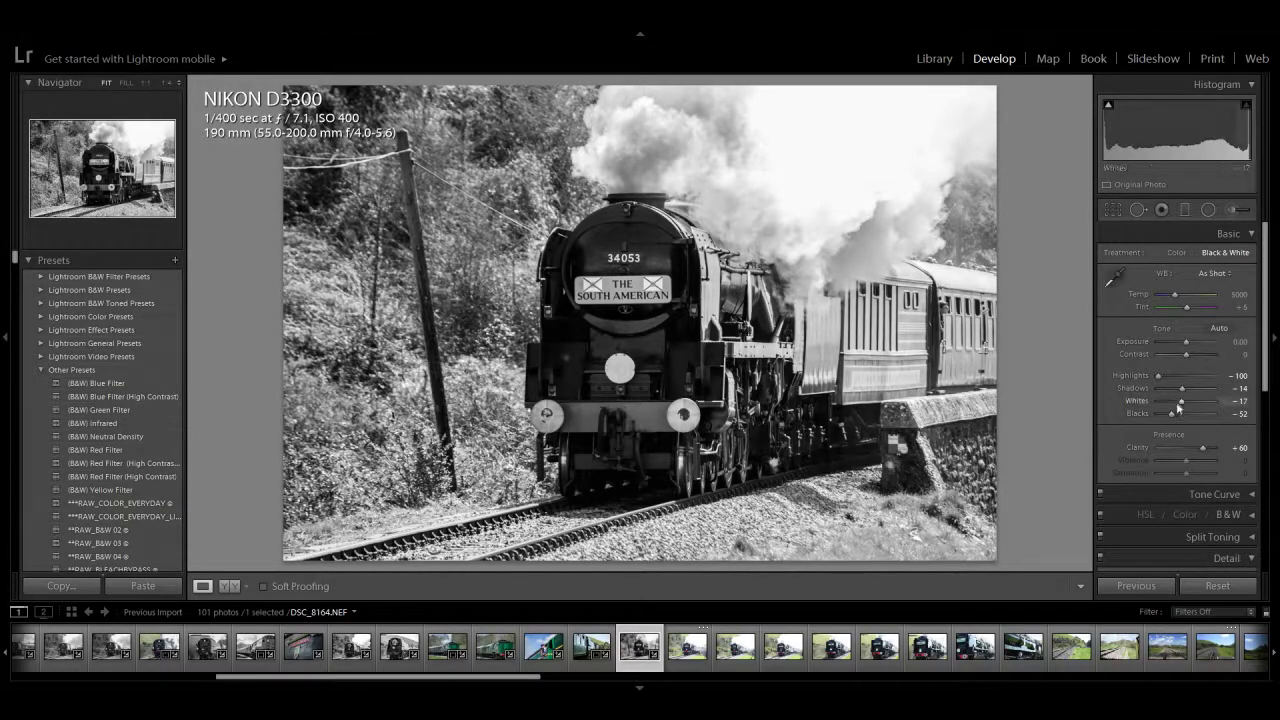
Step: Delete the shots of the train coming off the bridge, DSC_8164 through DSC_8167
key("Delete")
key("Return")
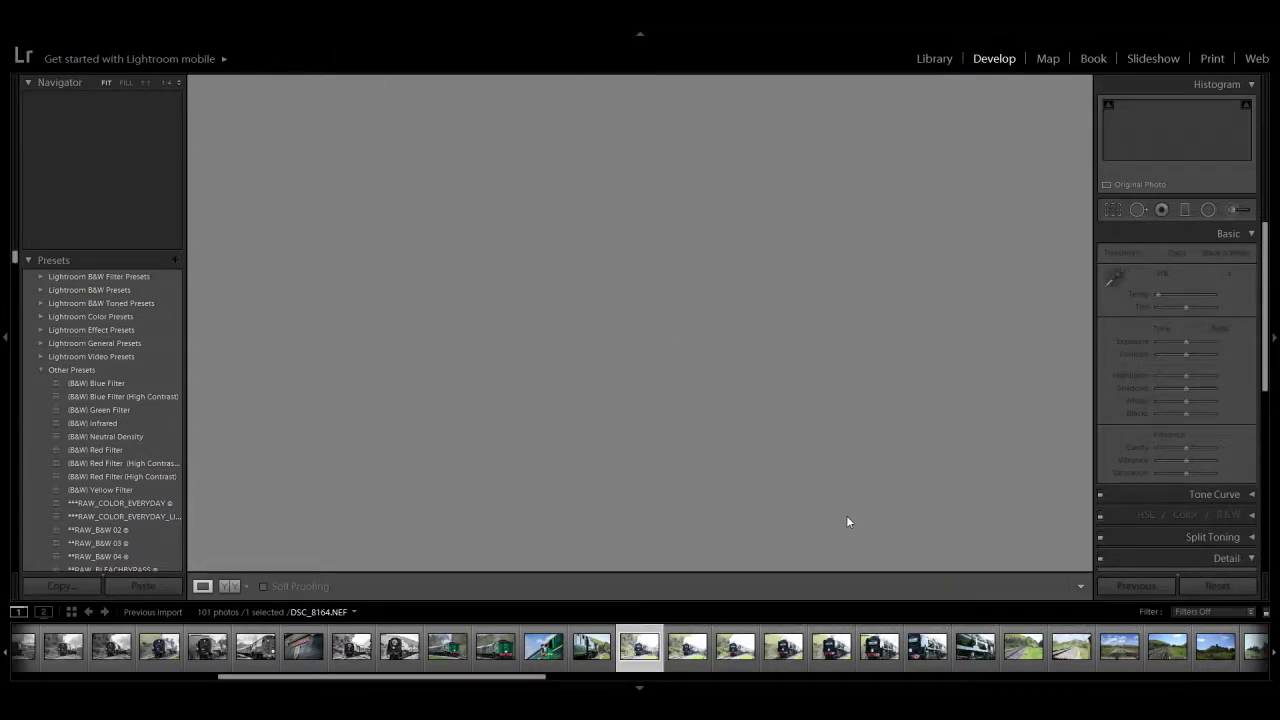
key("Delete")
key("Return")
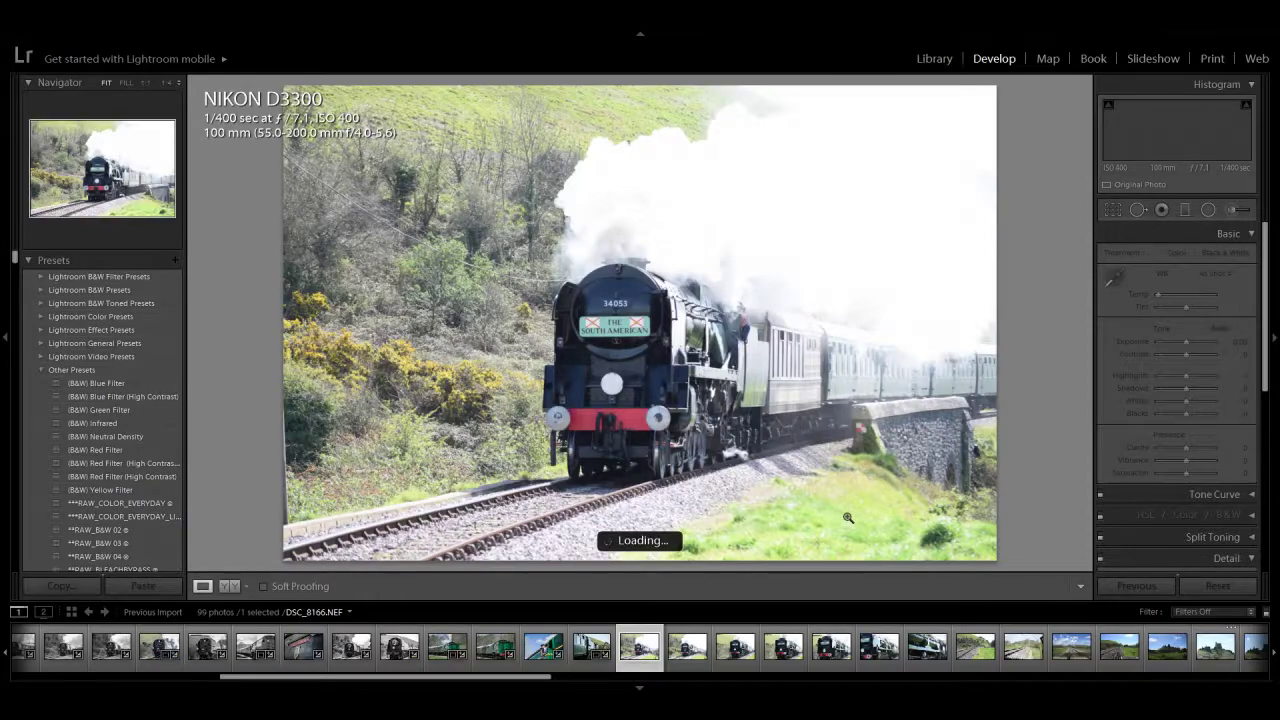
key("Delete")
key("Return")
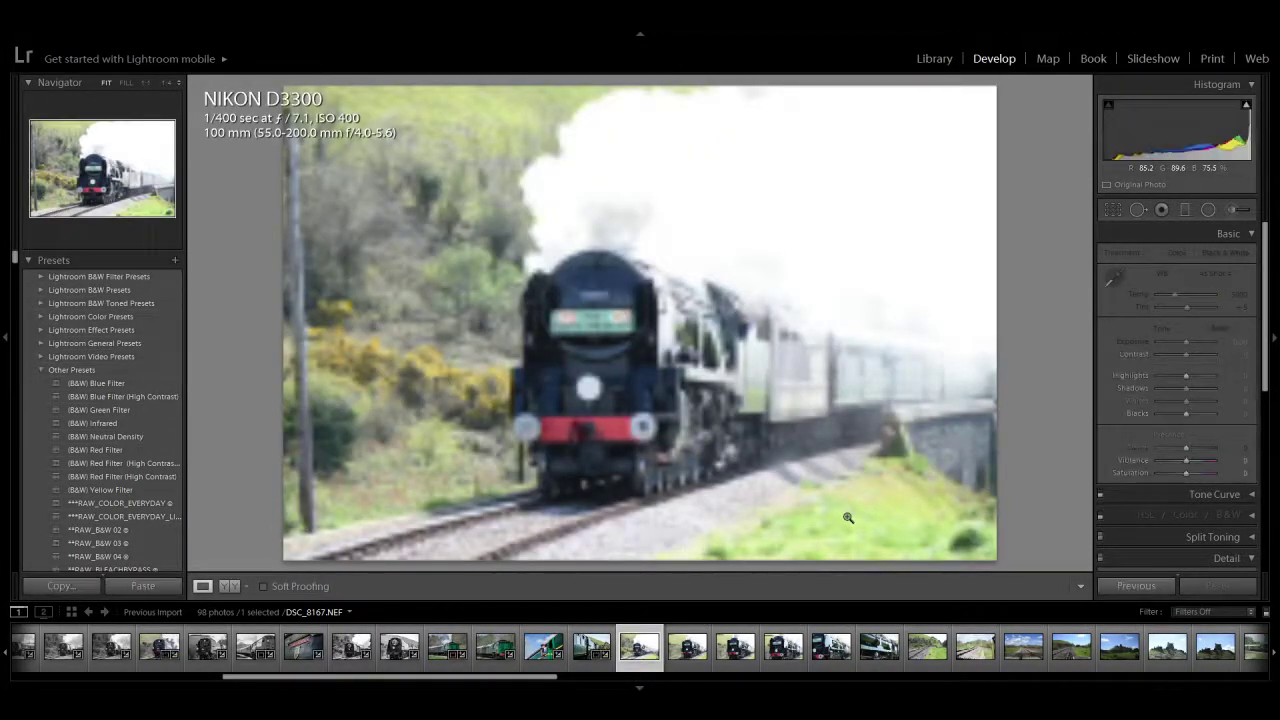
key("Delete")
key("Return")
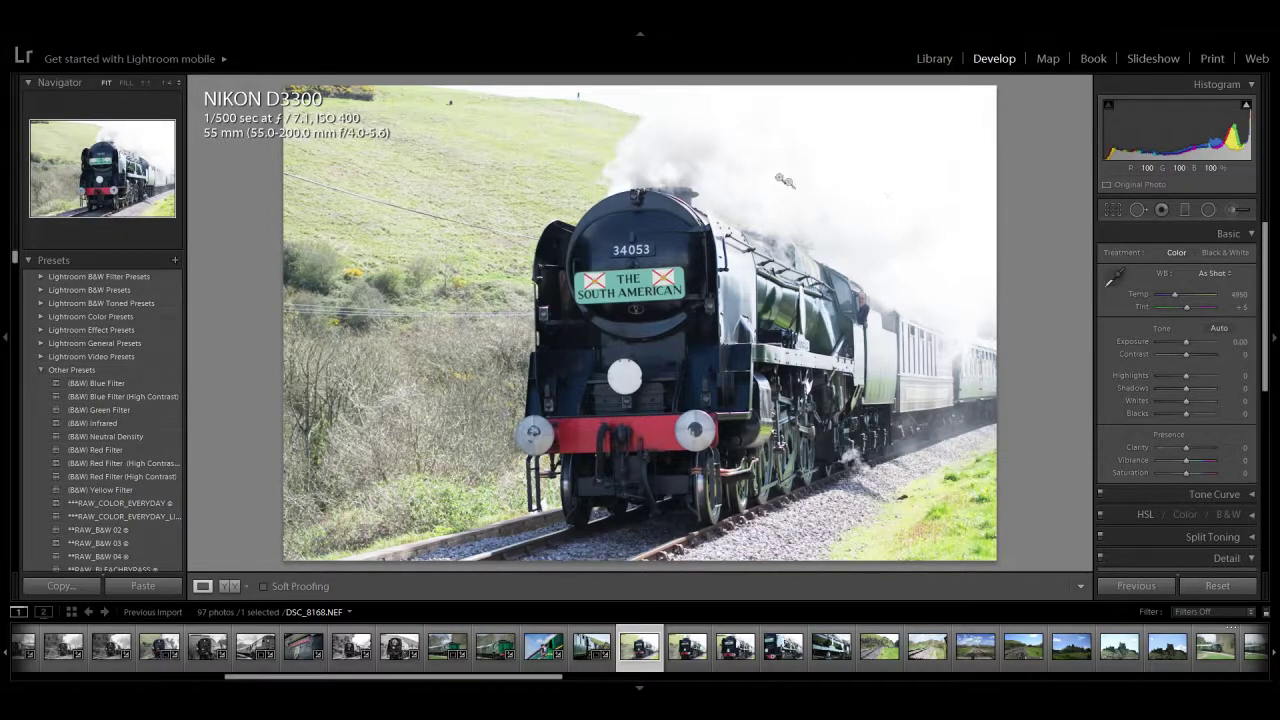
Step: On DSC_8168, set Highlights to −100, Shadows to −7, Whites to −100, Blacks to −26 and Clarity to +52
left_click_drag(1186, 376, 1176, 412)
left_click(597, 280)
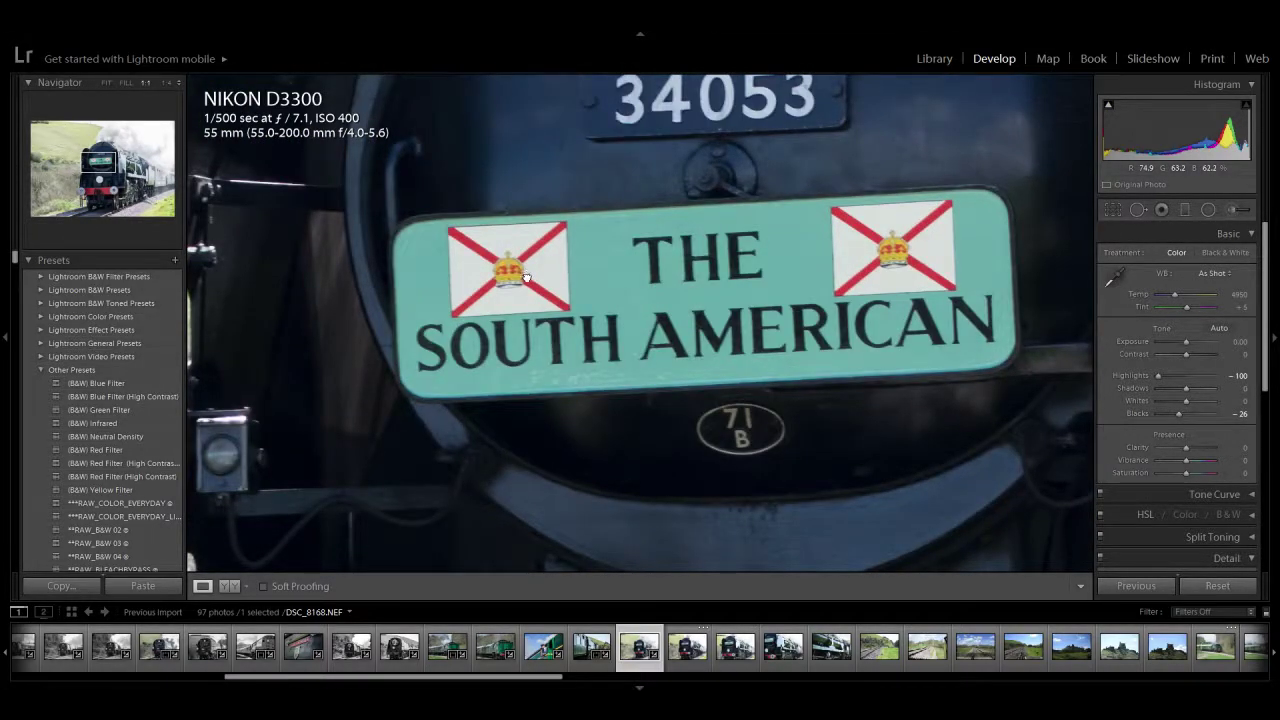
left_click(526, 278)
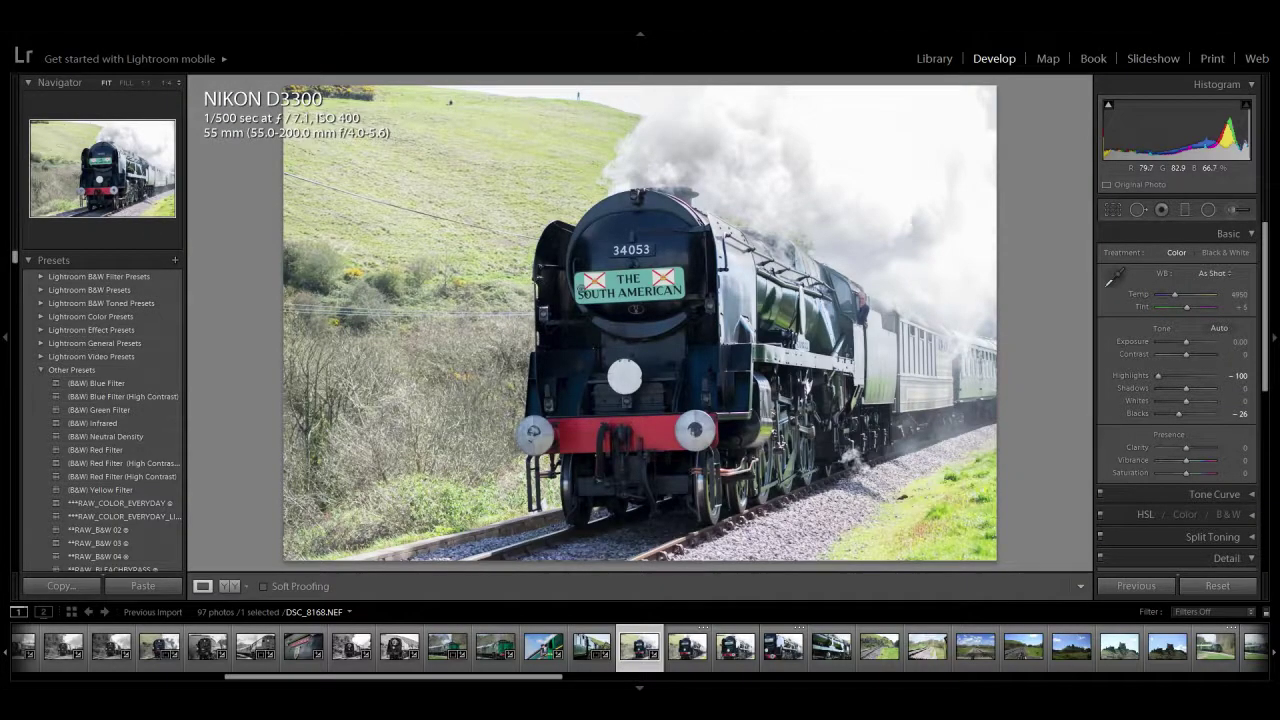
left_click_drag(1186, 448, 1201, 453)
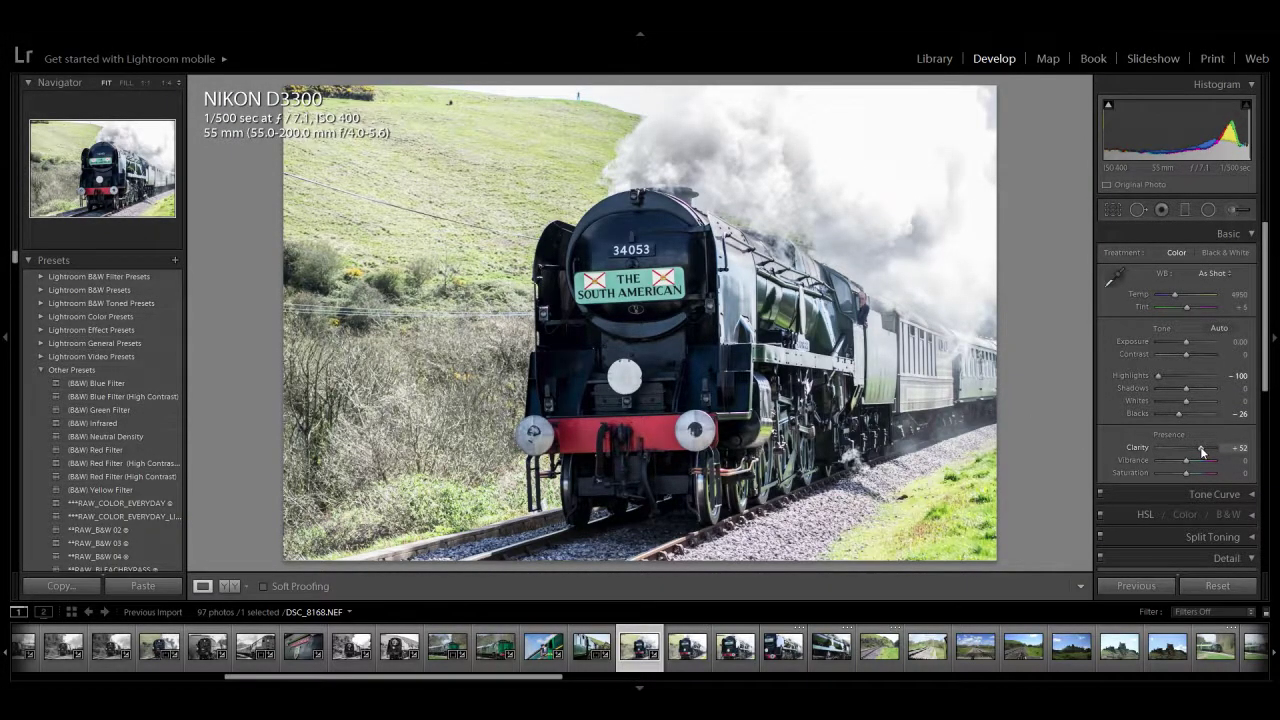
left_click_drag(1180, 394, 1177, 394)
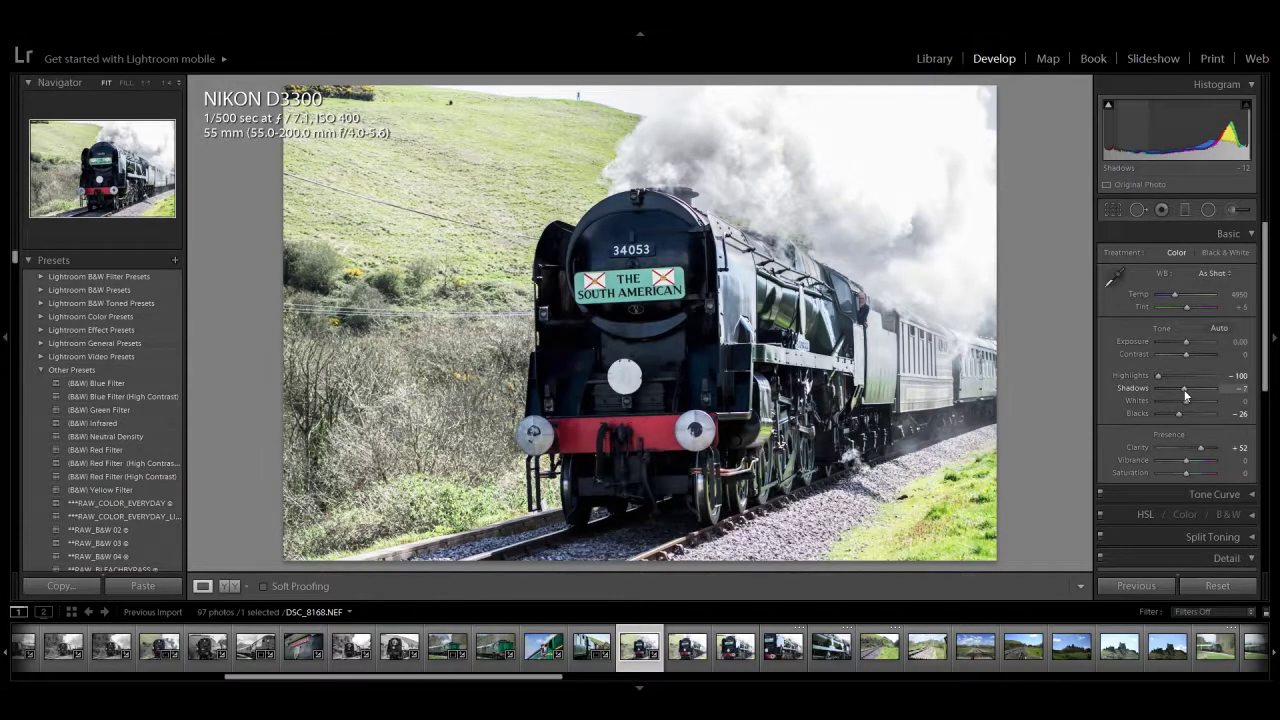
left_click_drag(1184, 400, 1142, 407)
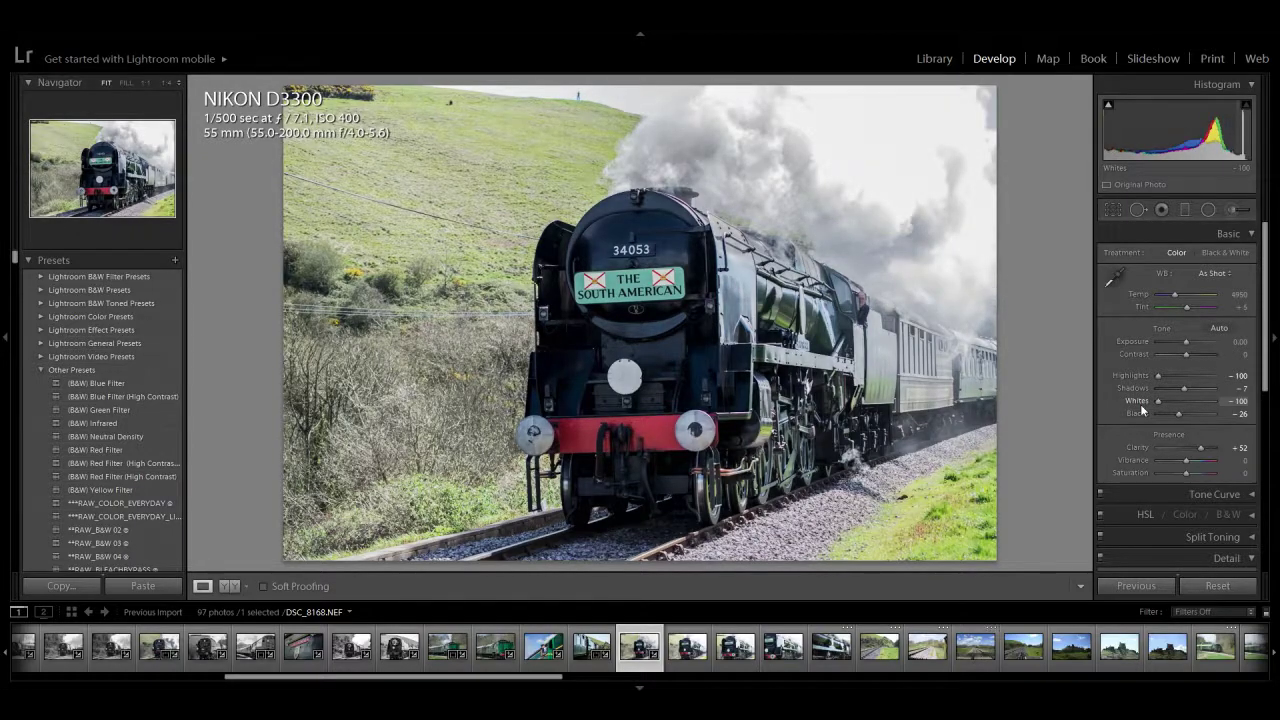
Step: Convert DSC_8168 to black and white and set Exposure to −0.24, comparing it with the color version
left_click(1218, 254)
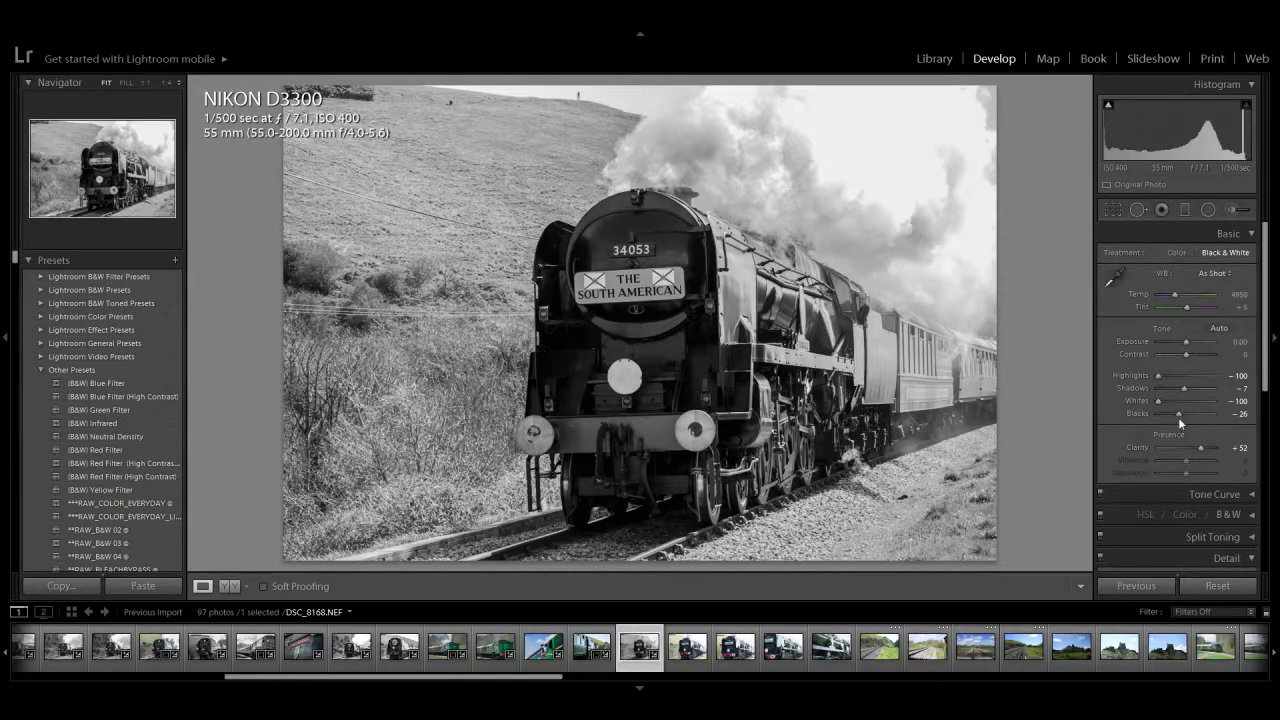
left_click_drag(1160, 404, 1158, 398)
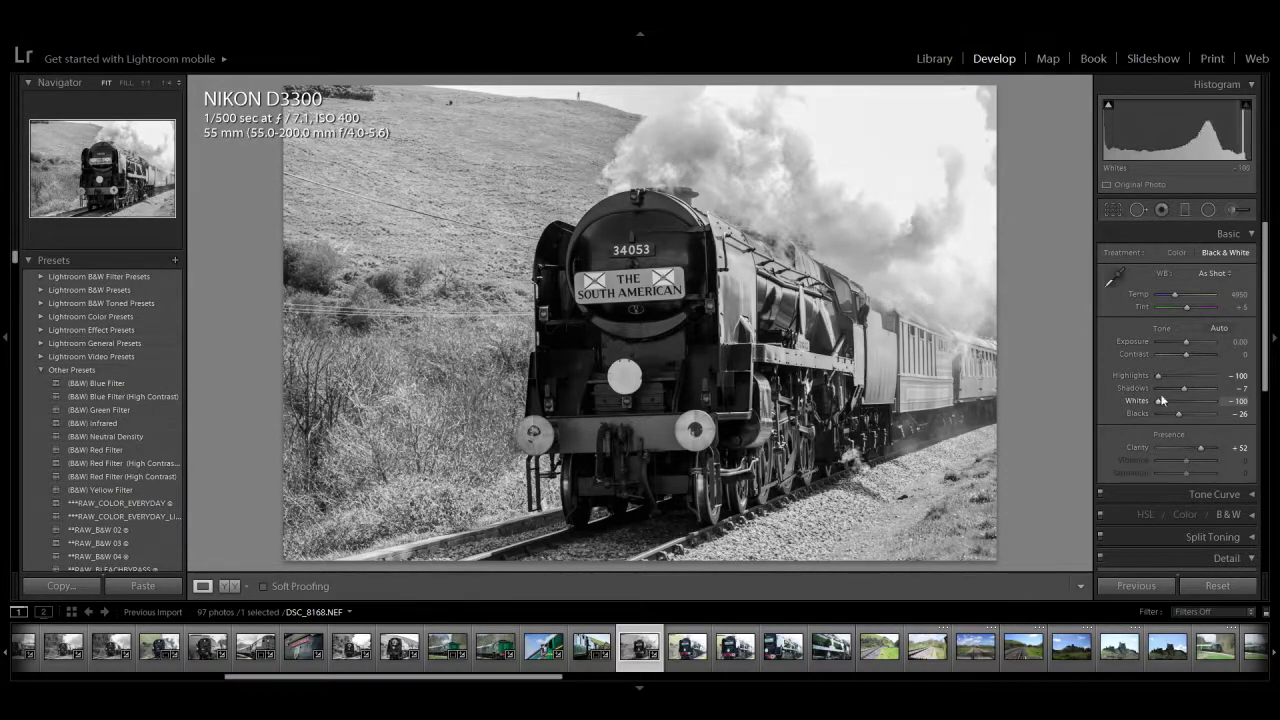
mouse_move(1193, 354)
left_mouse_down()
mouse_move(1178, 357)
mouse_move(1181, 344)
left_mouse_up()
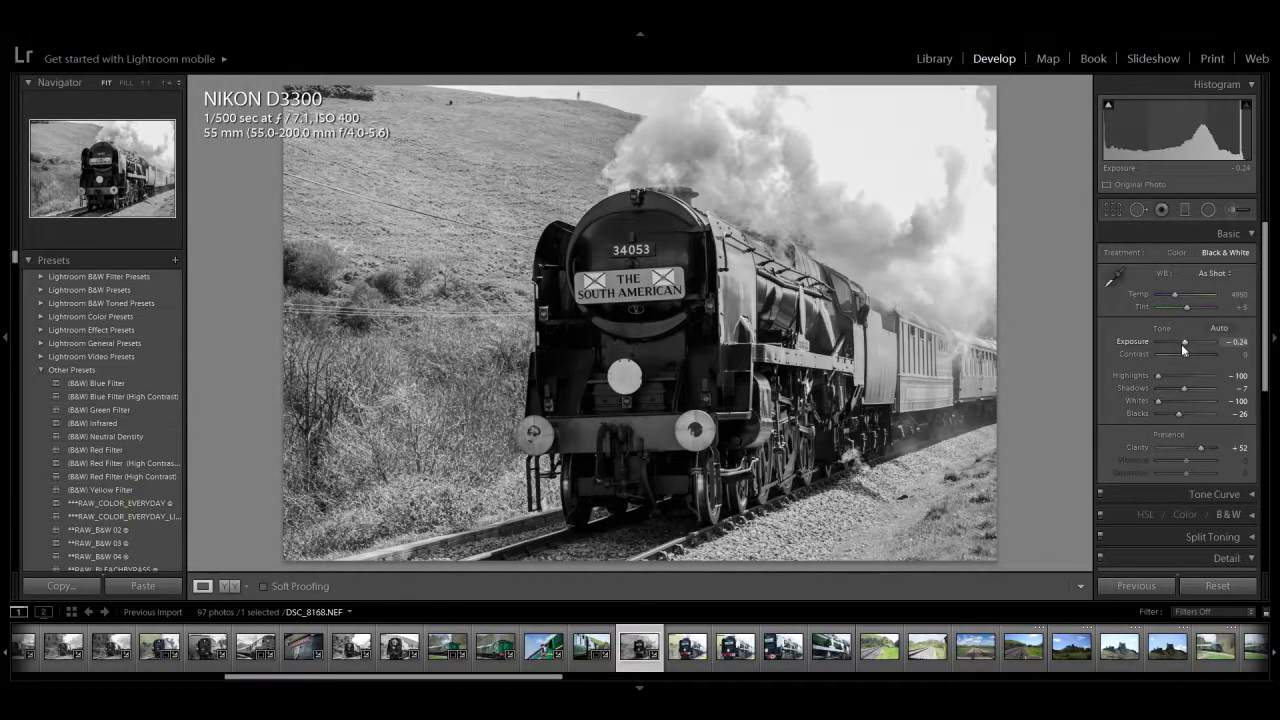
left_click(1177, 252)
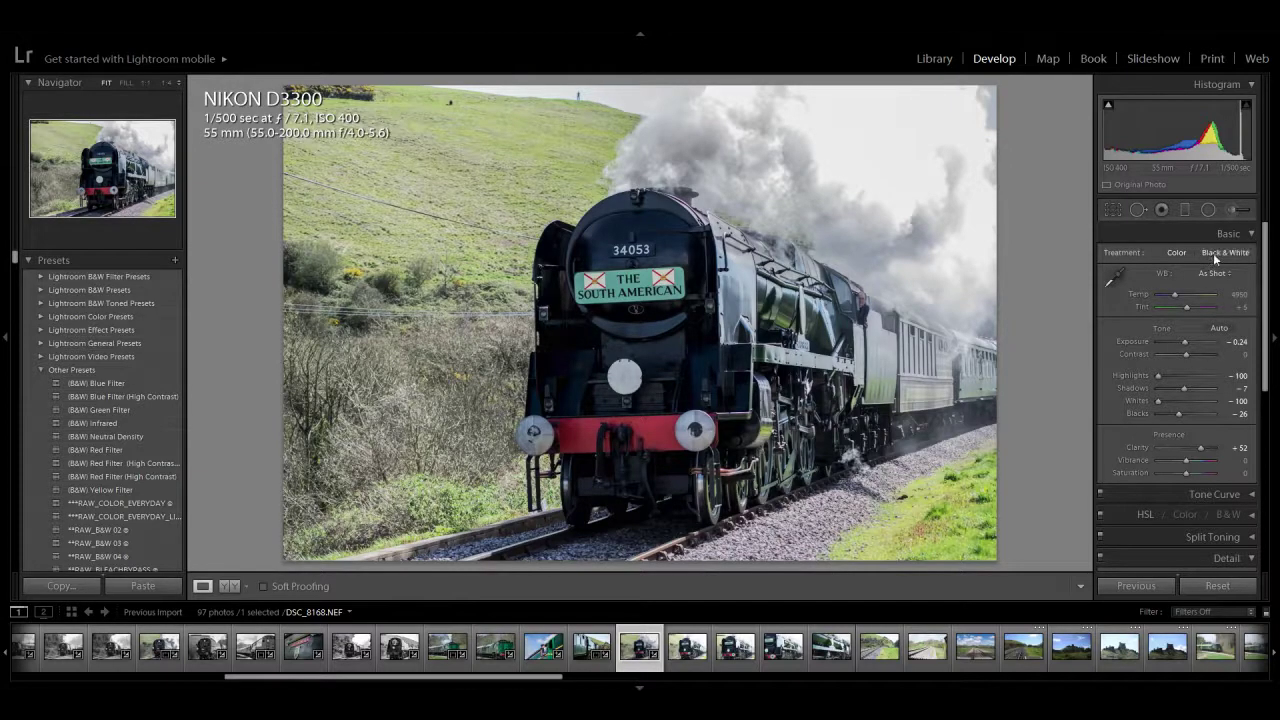
left_click(1226, 253)
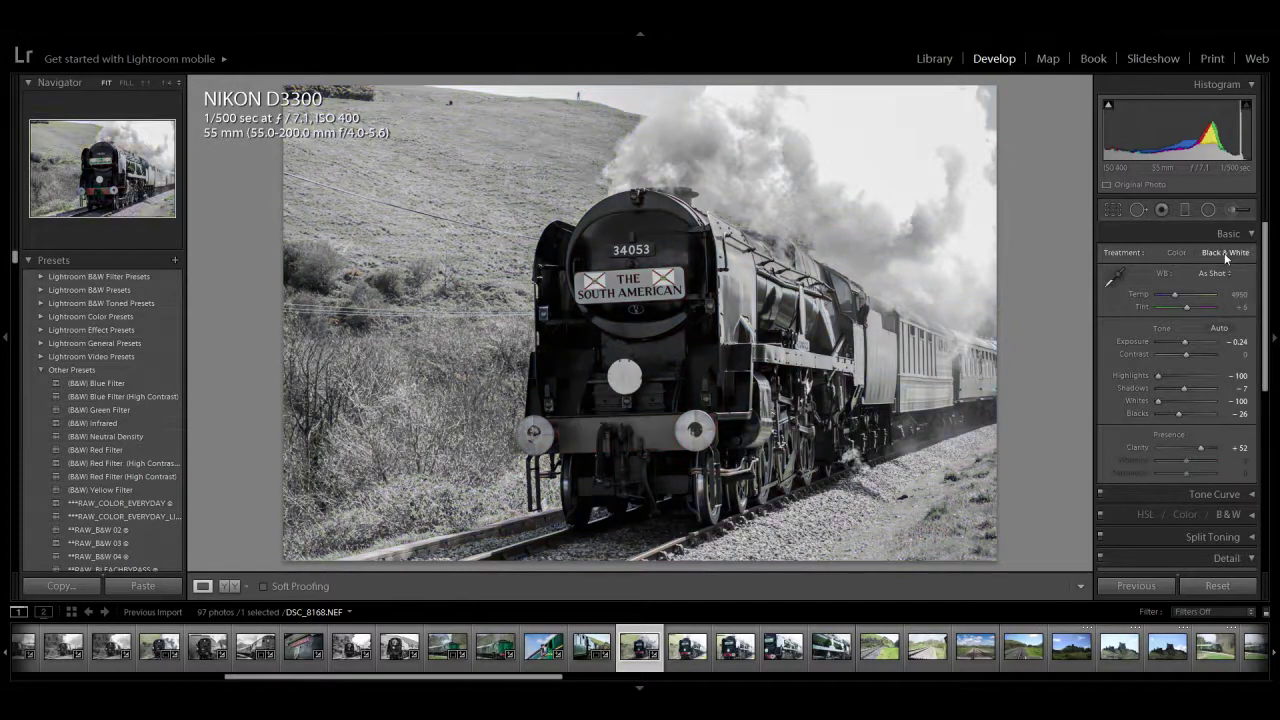
Step: On DSC_8169, set Clarity to +74, Contrast to −17 and Exposure to −0.12
key("Right")
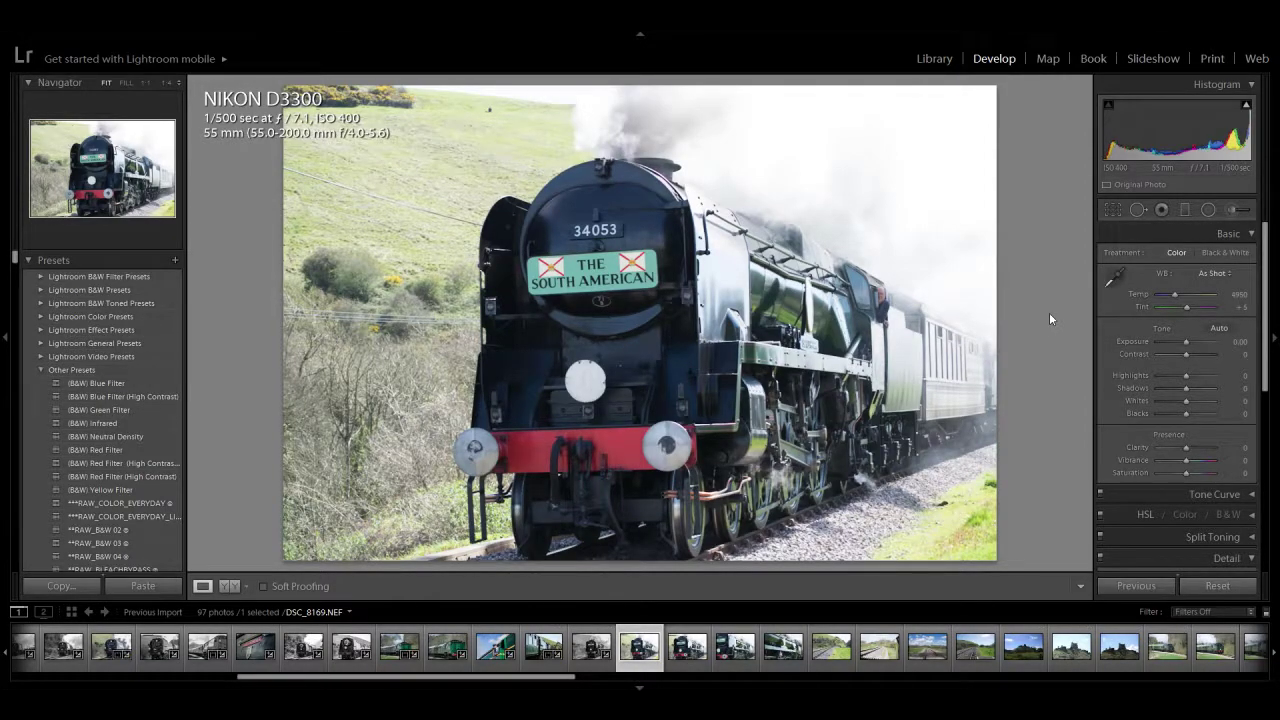
left_click_drag(1187, 448, 1208, 449)
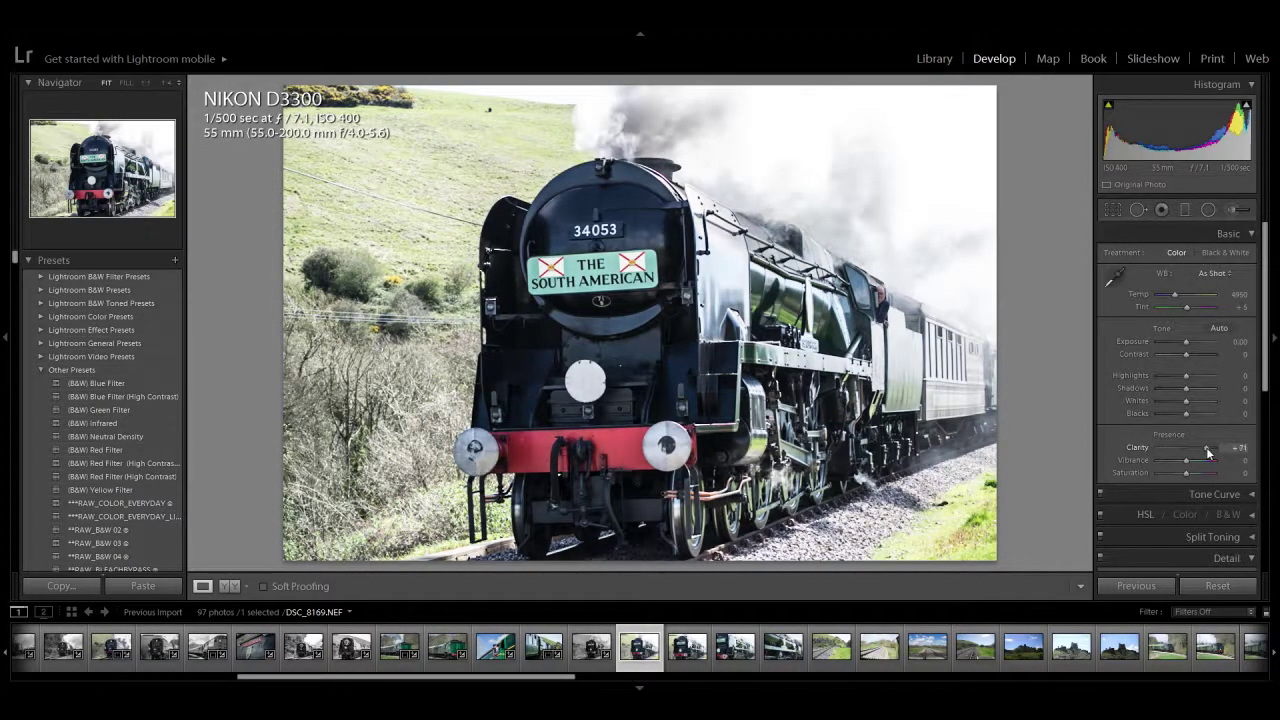
left_click(1186, 355)
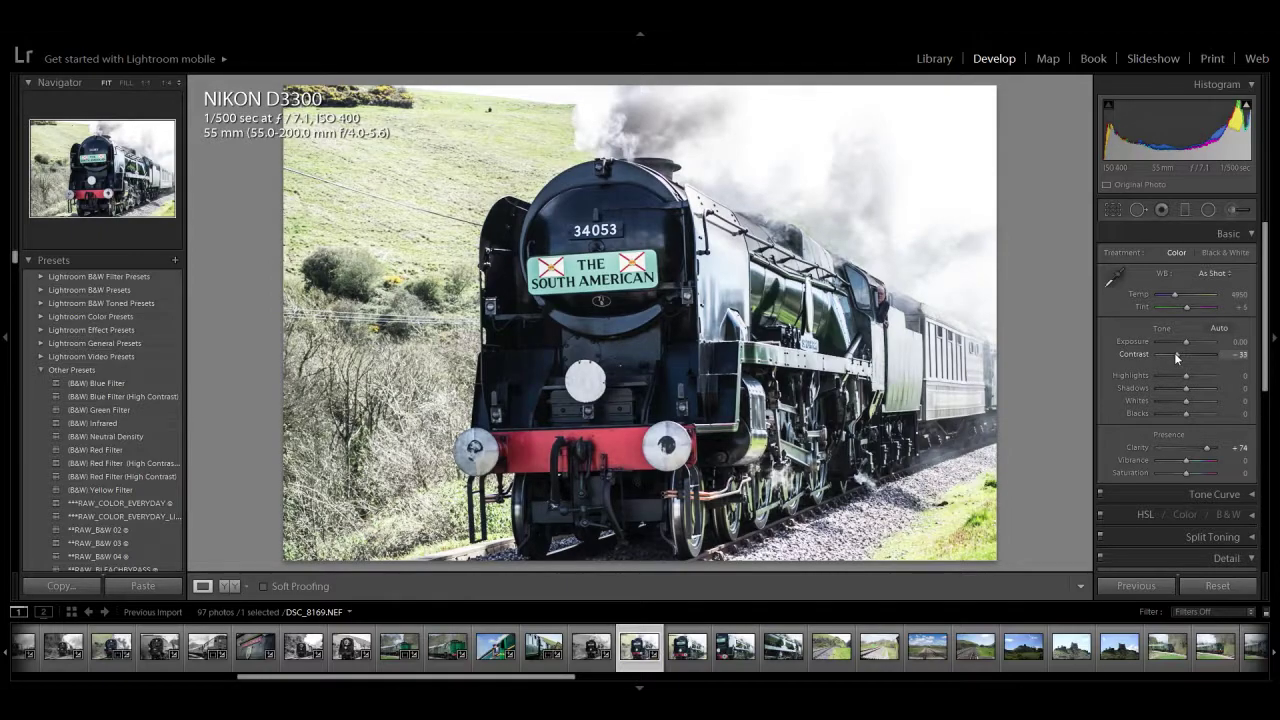
left_click_drag(1184, 355, 1179, 356)
left_click(1183, 341)
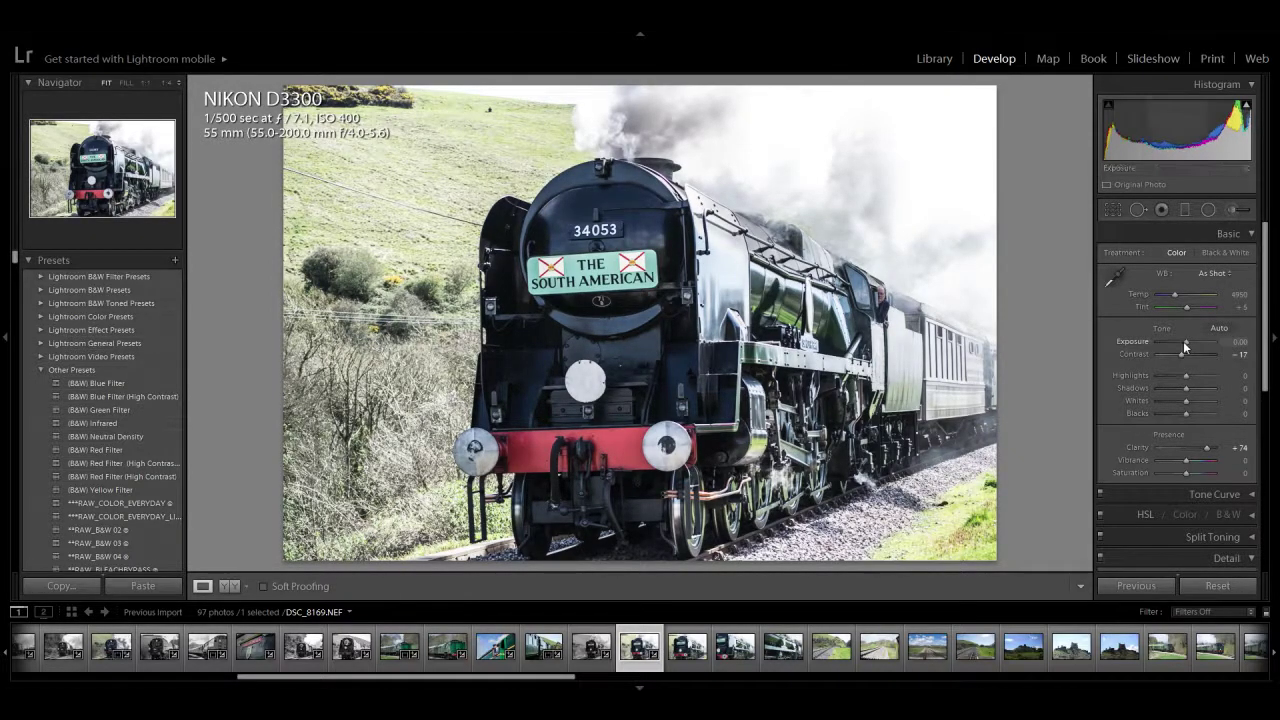
Step: Set Highlights to −100, Shadows to −14, Whites to −38 and Blacks to −5 on DSC_8169
left_click_drag(1168, 375, 1138, 388)
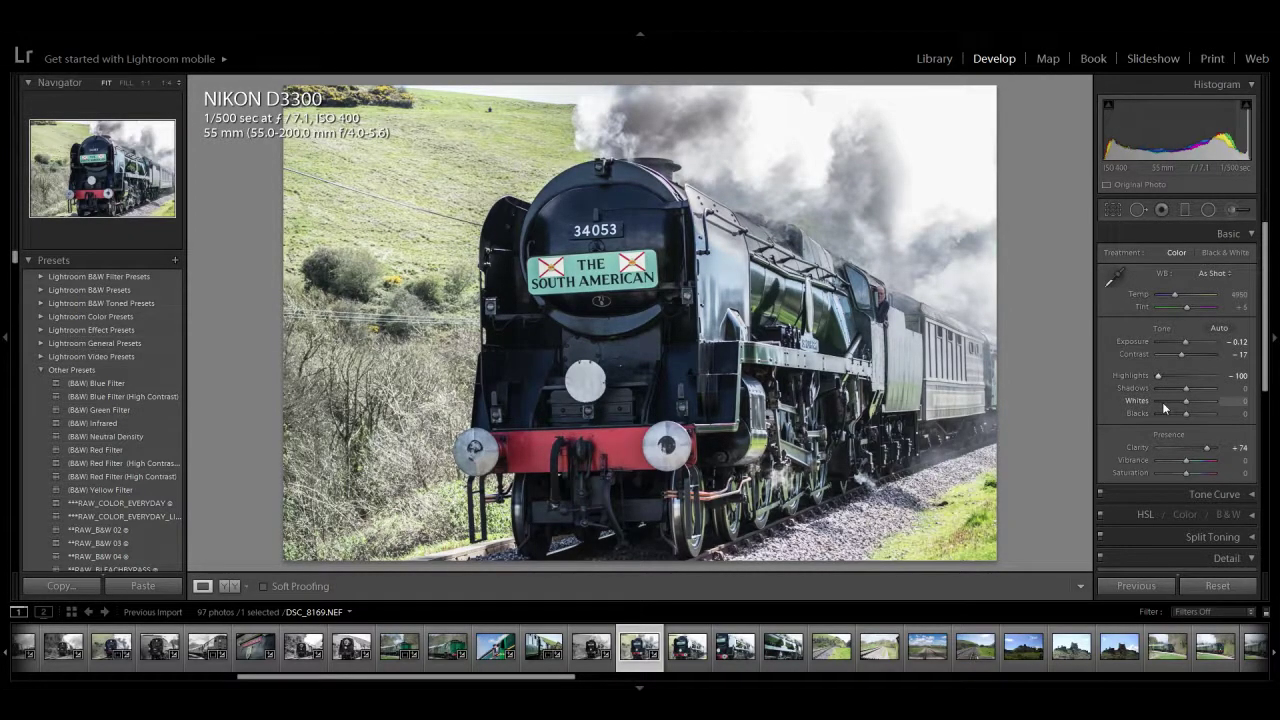
left_click(1161, 390)
left_click_drag(1161, 390, 1182, 415)
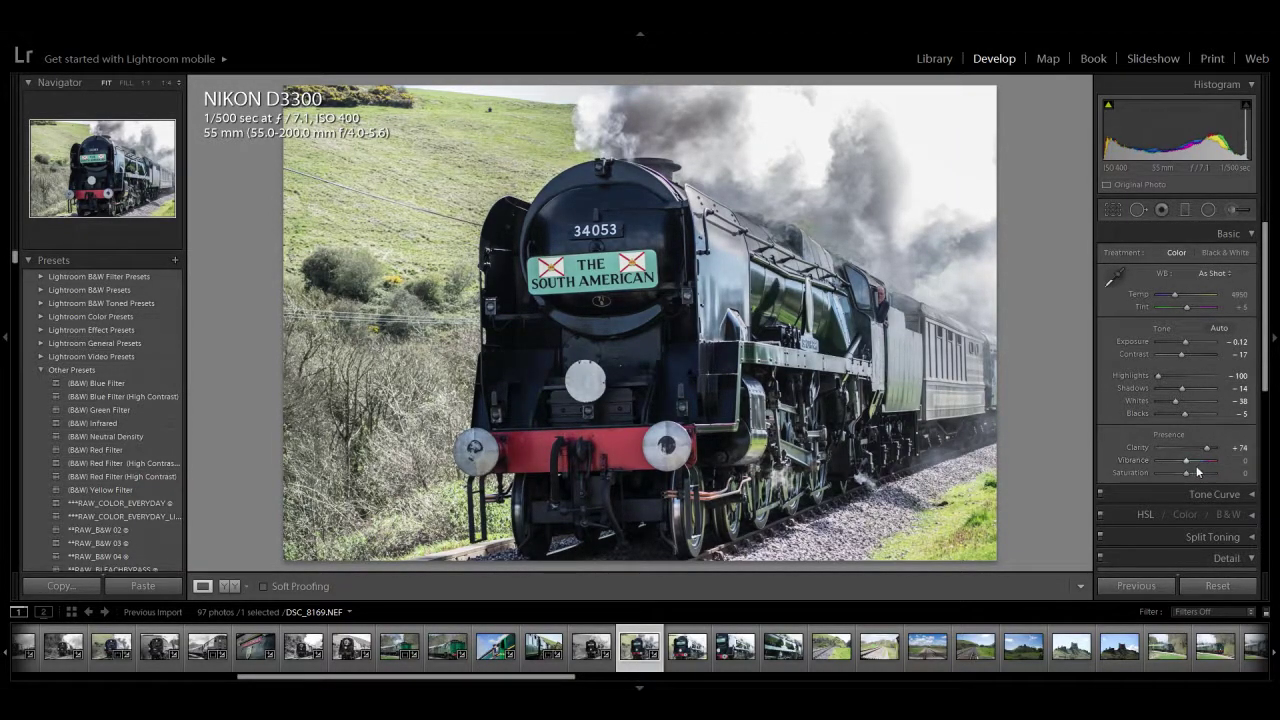
Step: Set the sharpening Amount to 71 on DSC_8169 and increase the sharpening on the black-and-white DSC_8168
left_click_drag(1258, 393, 1258, 486)
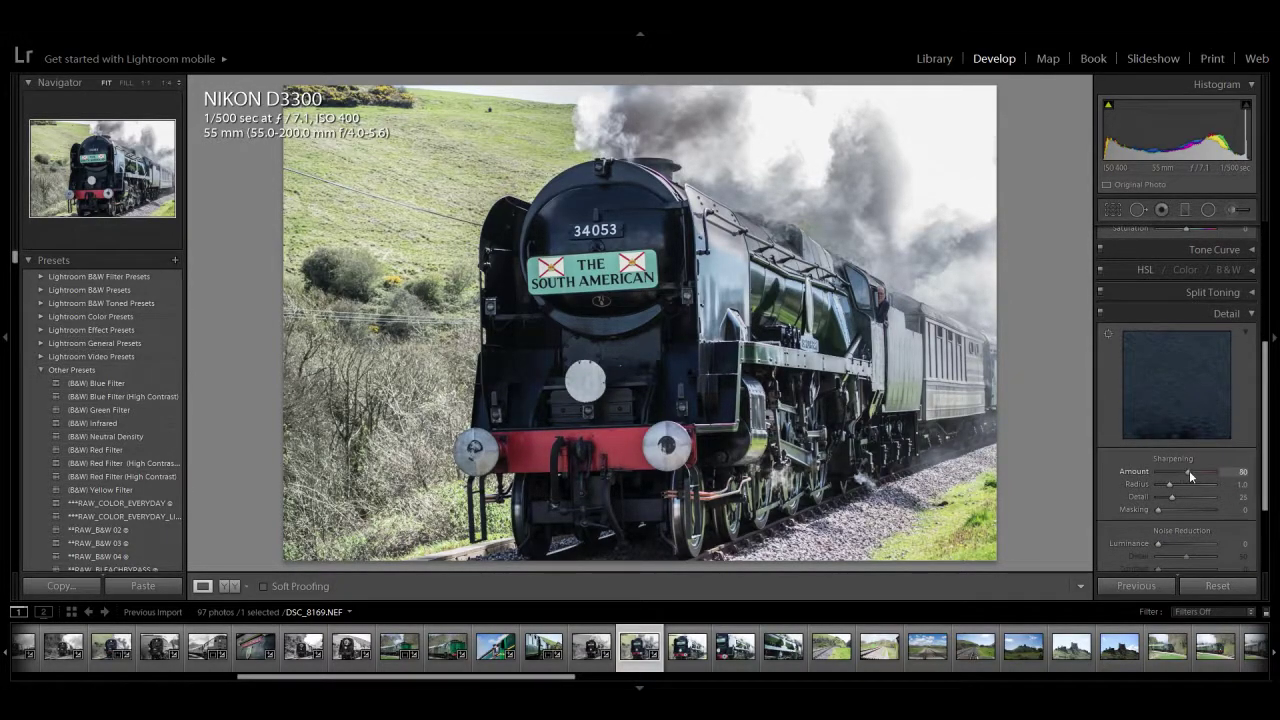
left_click_drag(1189, 470, 1184, 471)
key("Left")
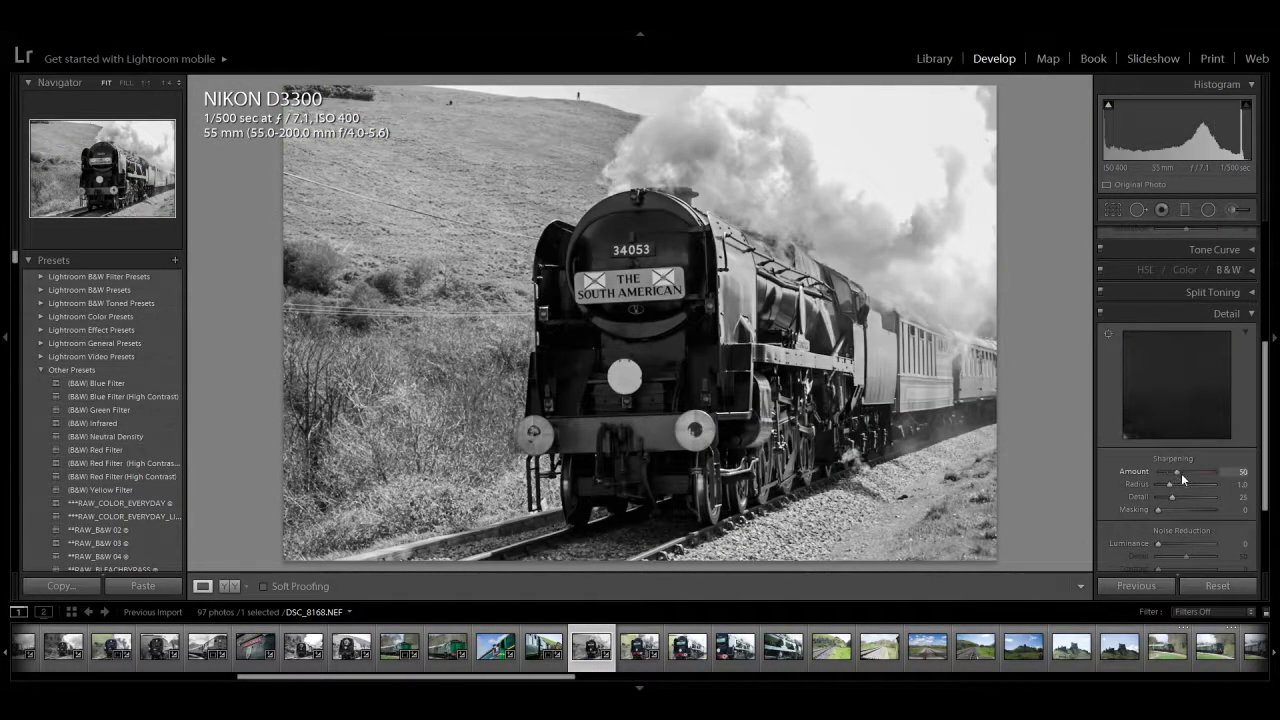
left_click_drag(1182, 474, 1193, 476)
left_click(638, 663)
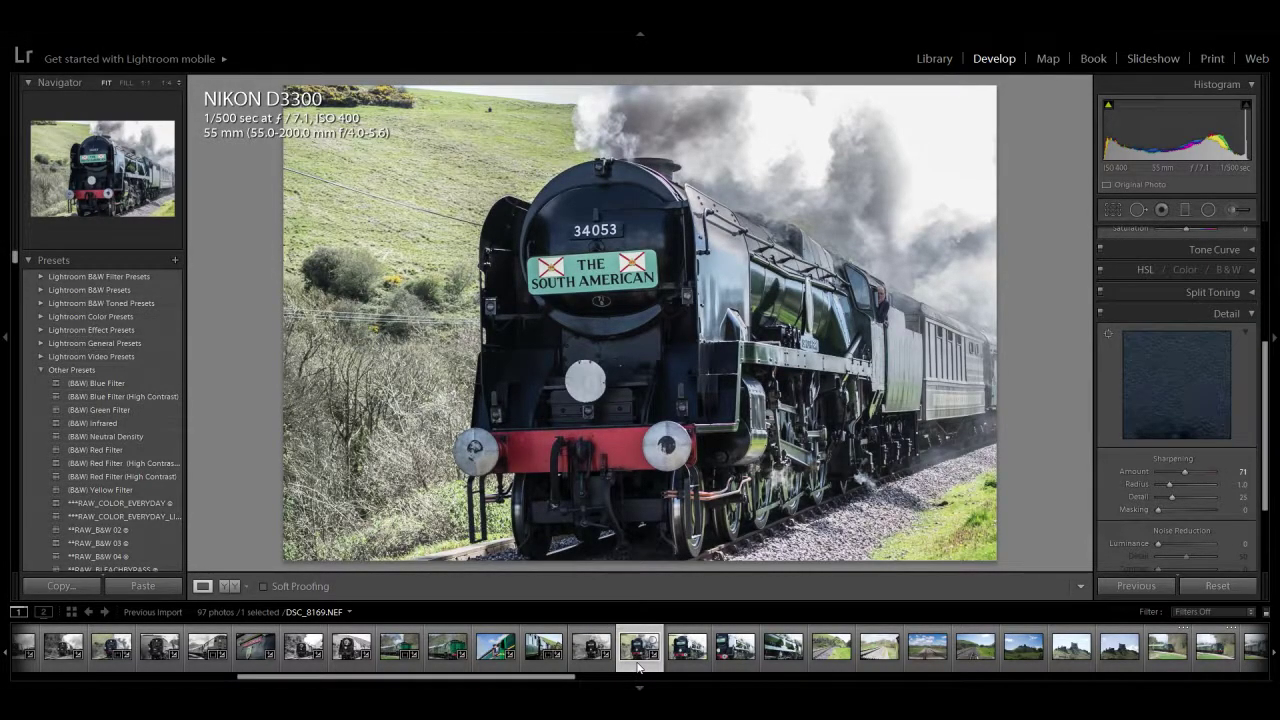
left_click_drag(1267, 420, 1268, 257)
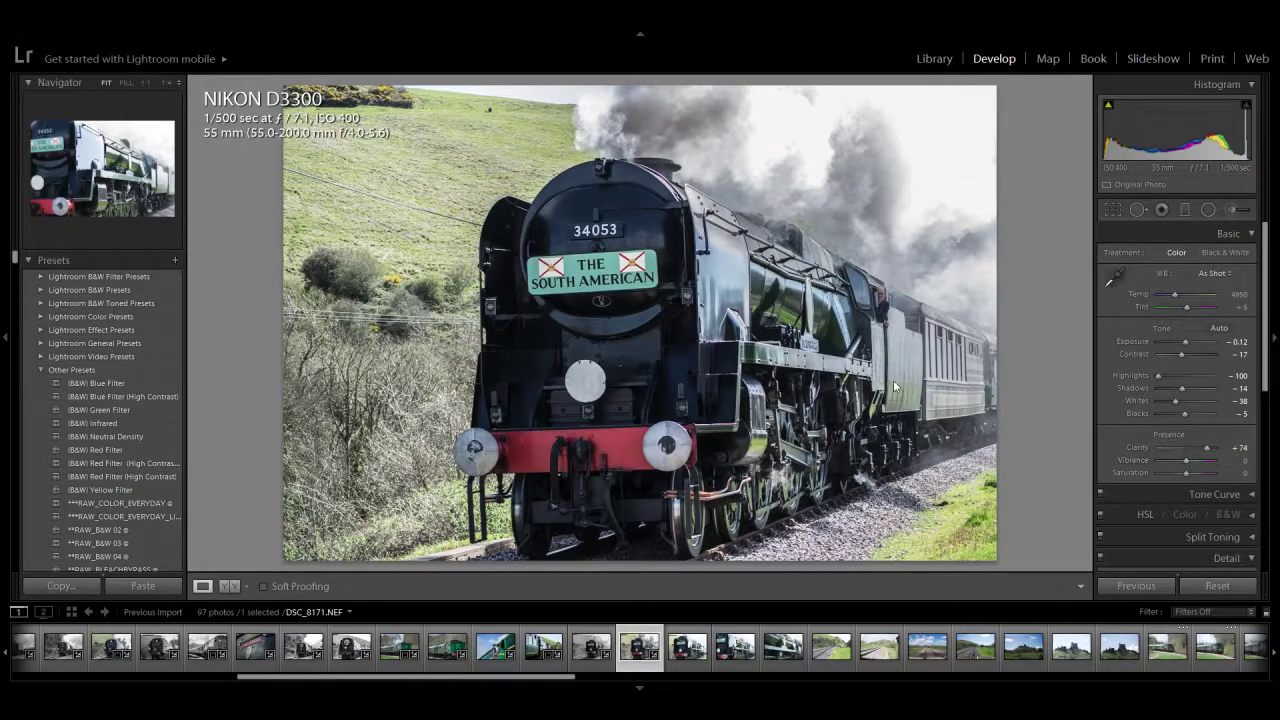
Step: Delete the tight close-ups of the passing locomotive, DSC_8170 through DSC_8172
key("Right")
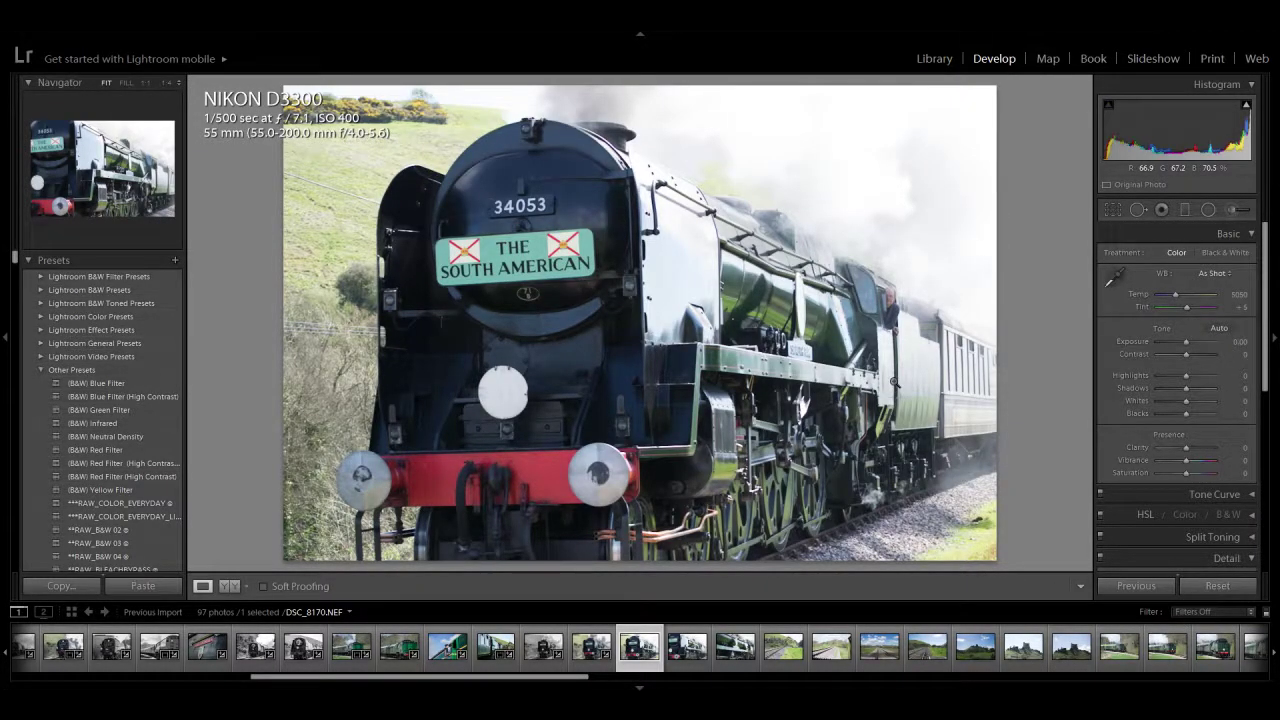
key("Delete")
key("Return")
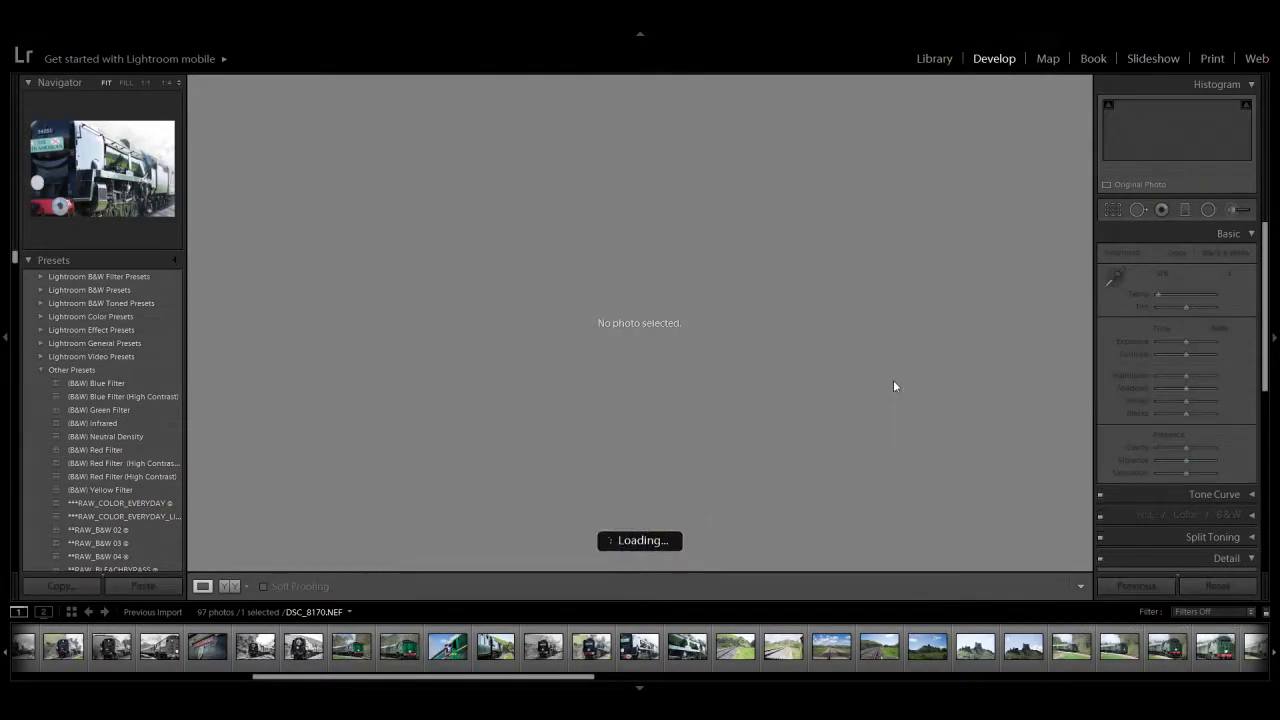
key("Delete")
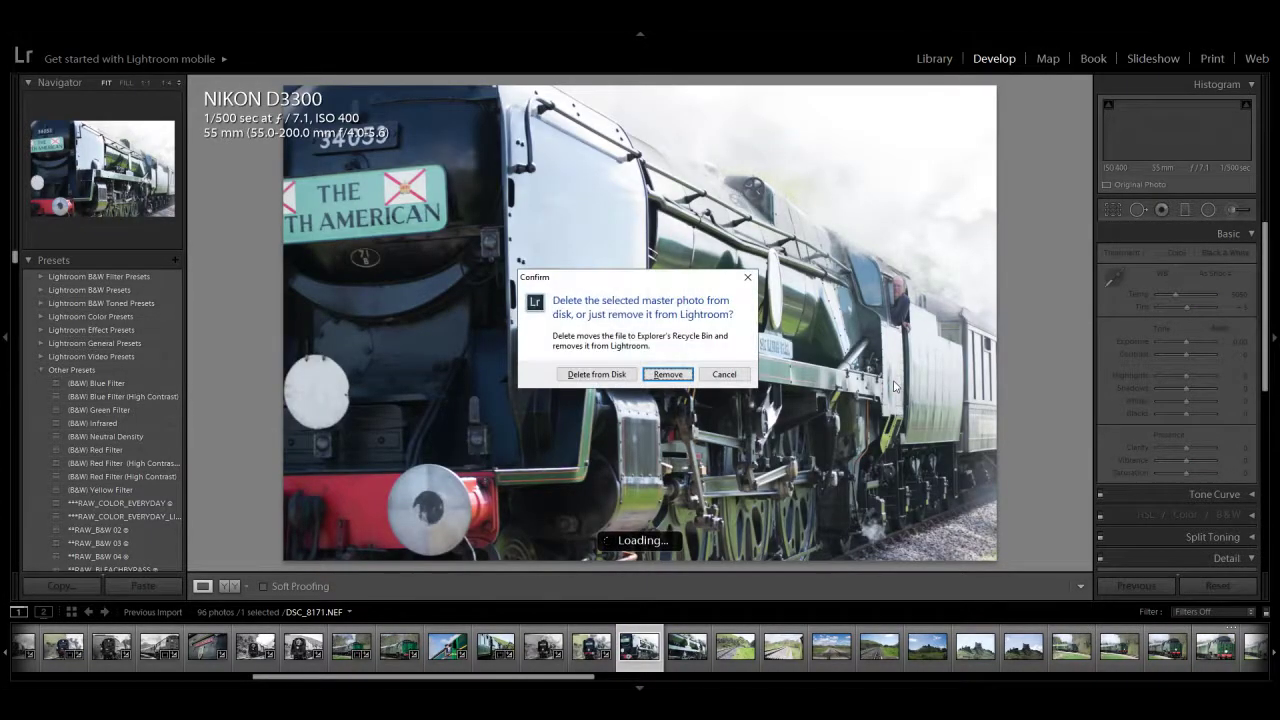
key("Return")
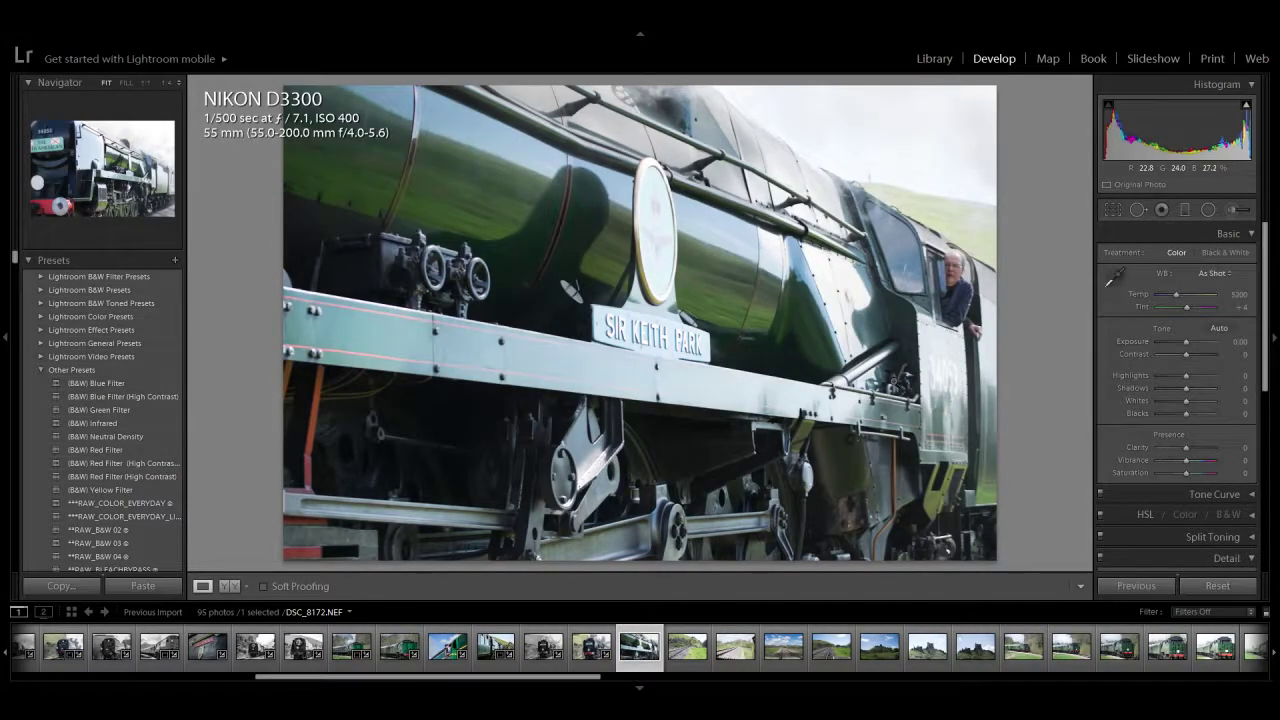
key("Delete")
key("Return")
Step: Delete the next two shots of the empty railway track, up to and including DSC_8175
key("Delete")
key("Return")
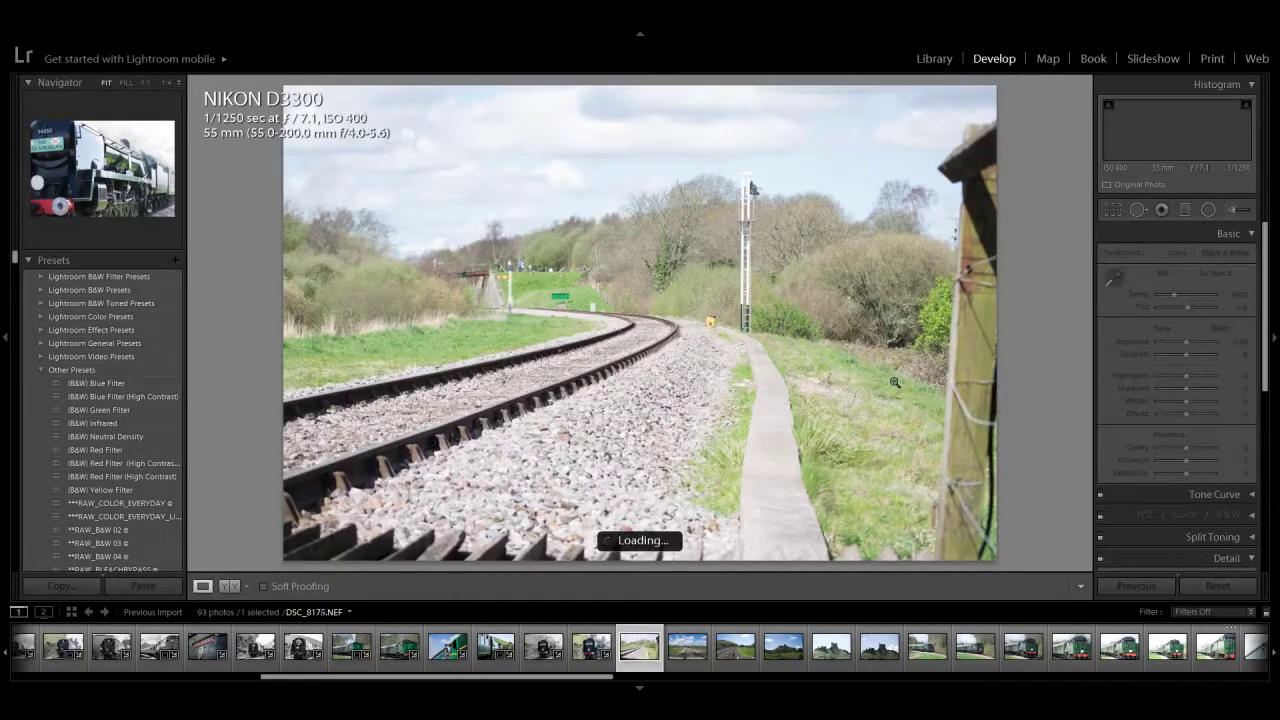
key("Delete")
key("Return")
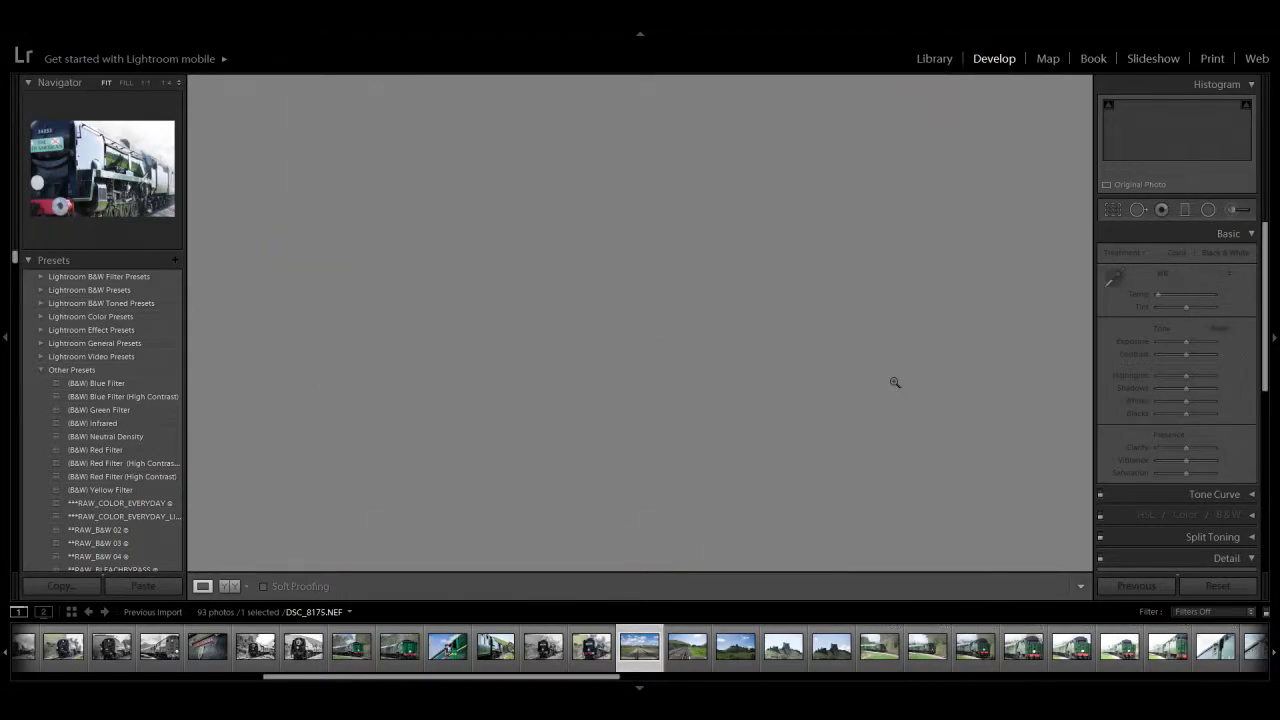
Step: Delete the two remaining empty railway track shots, including the one curving past the green hillside
key("Delete")
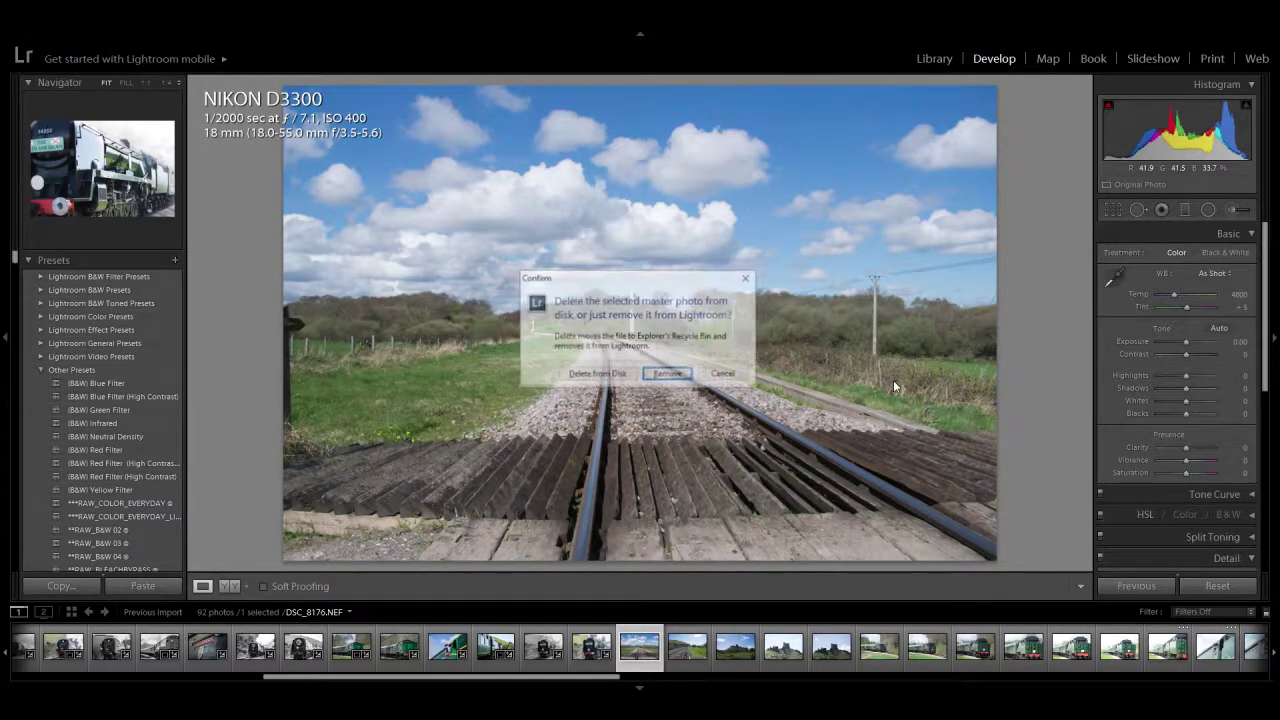
key("Return")
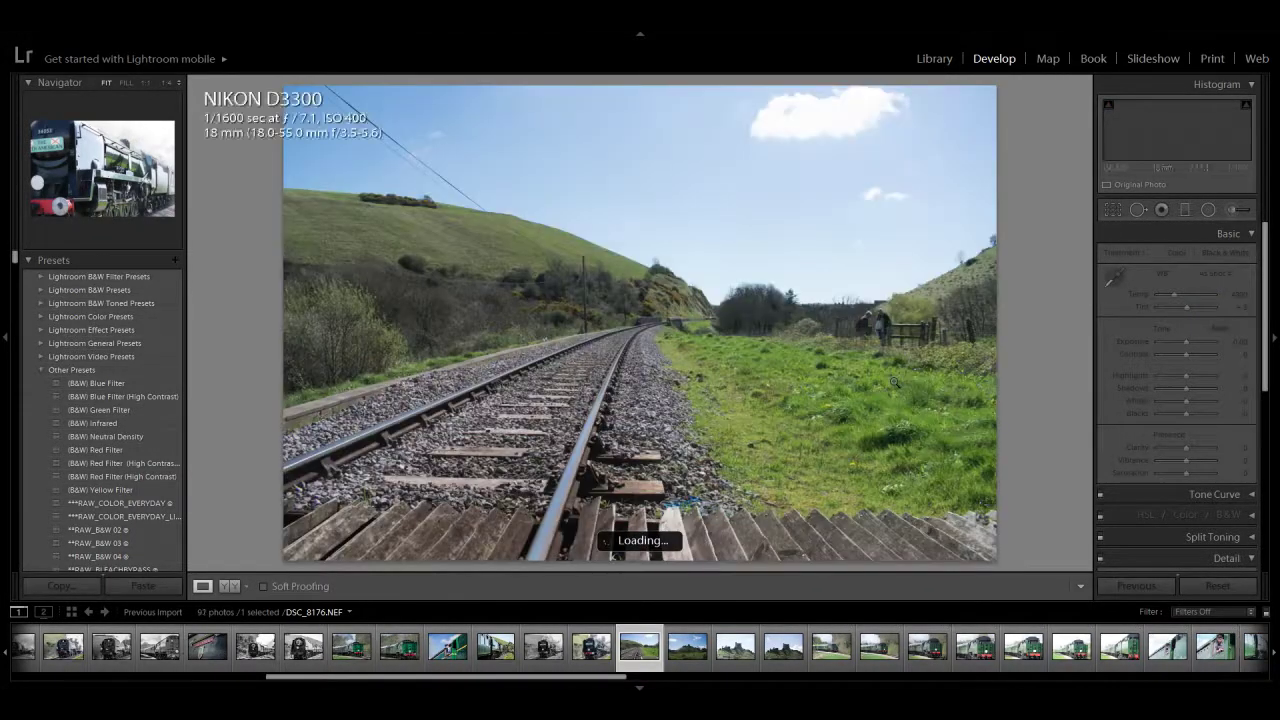
key("Delete")
key("Return")
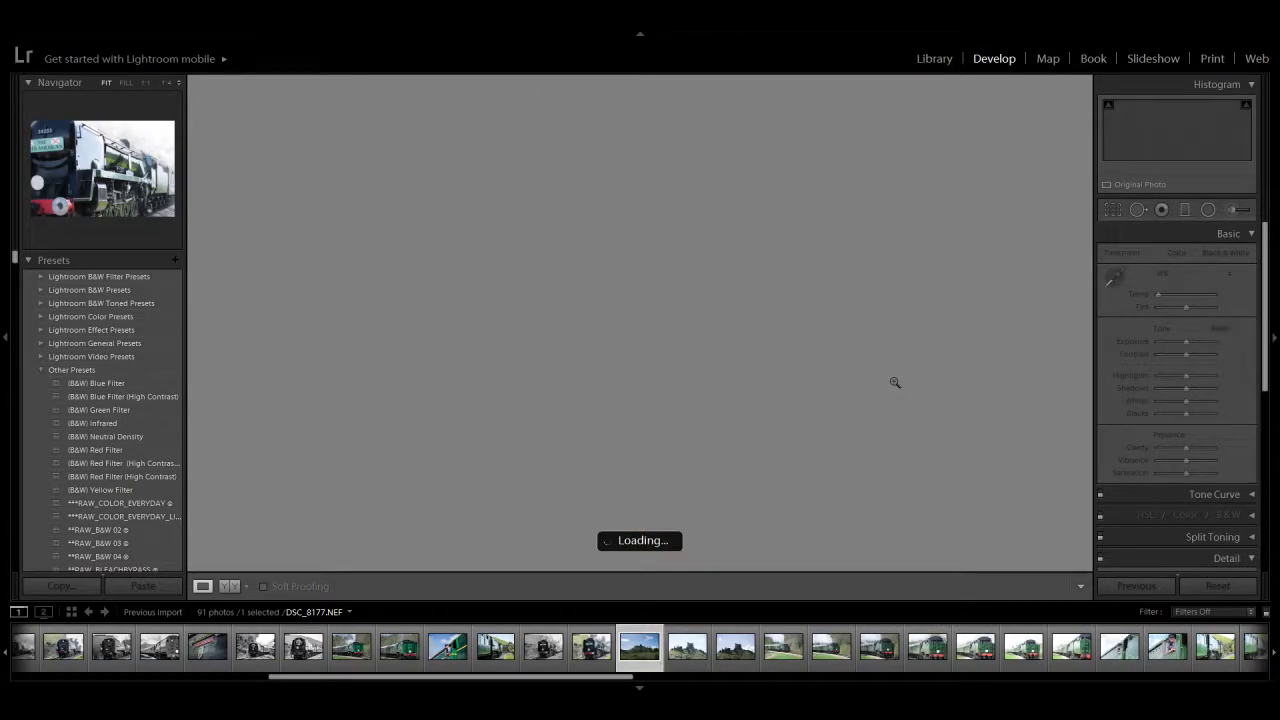
Step: Delete the series of hilltop castle ruin shots and the distant train shot DSC_8183
key("Delete")
key("Return")
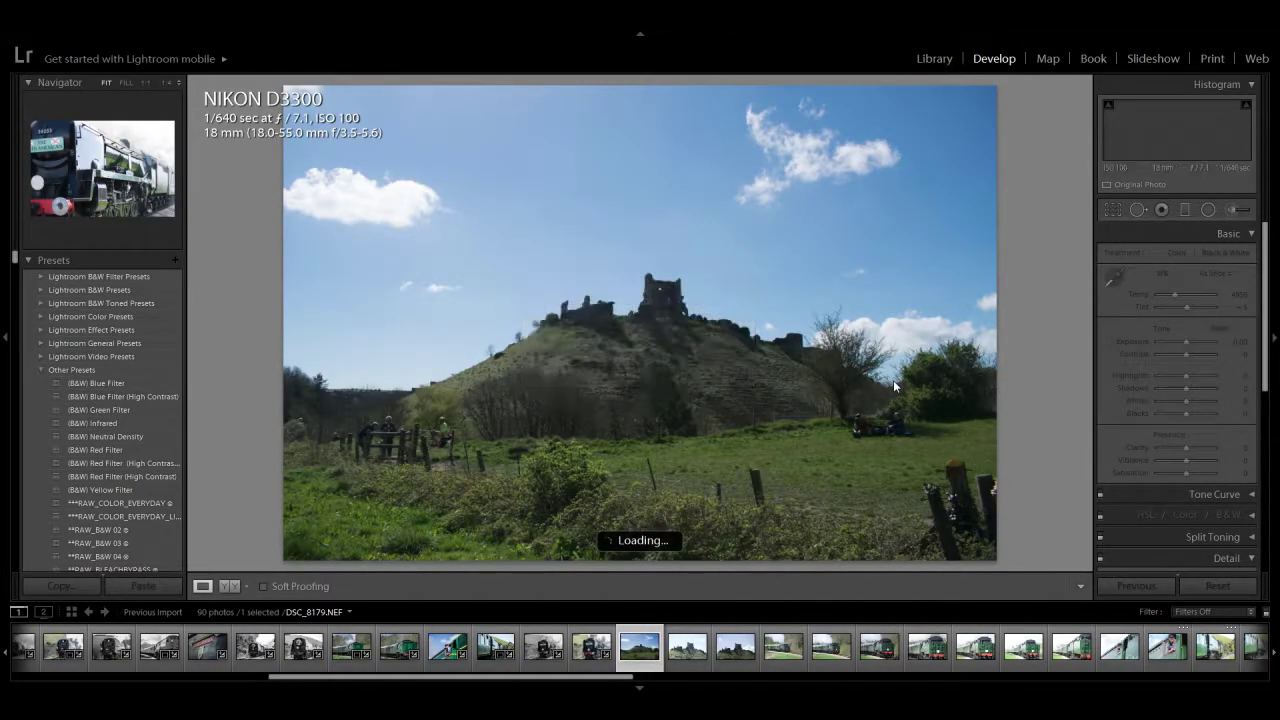
key("Delete")
key("Return")
key("Delete")
key("Return")
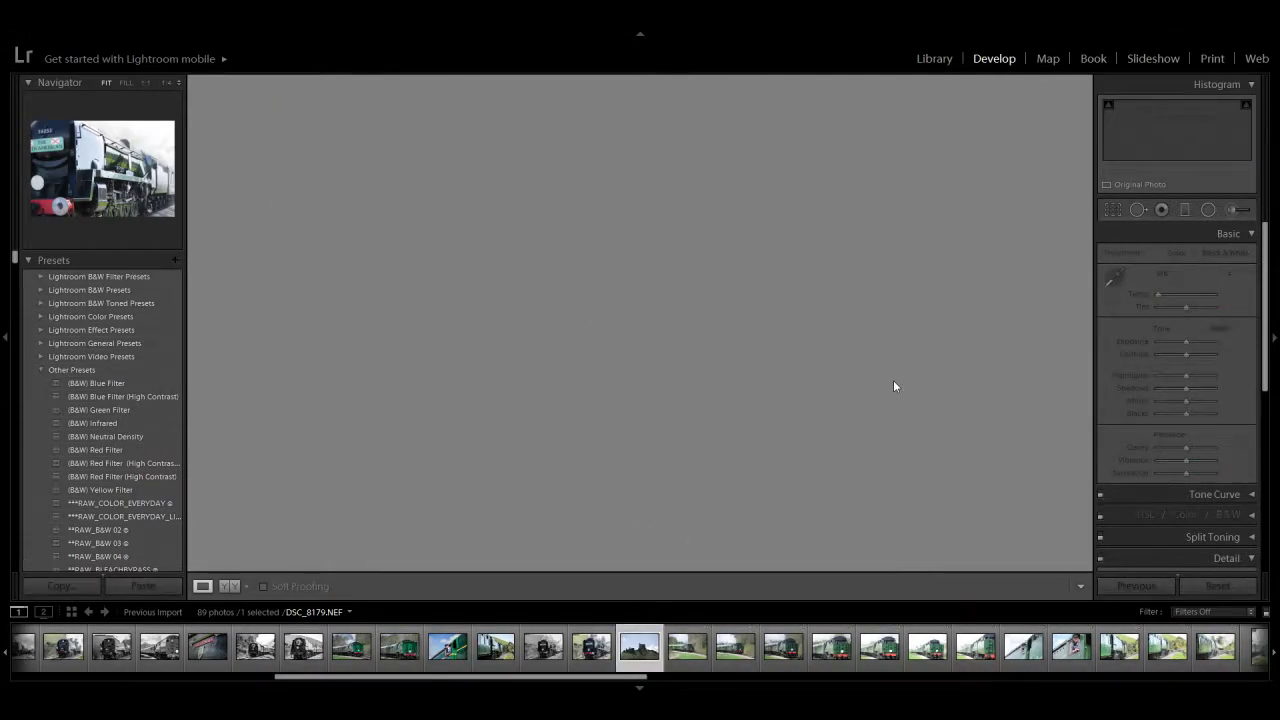
key("Delete")
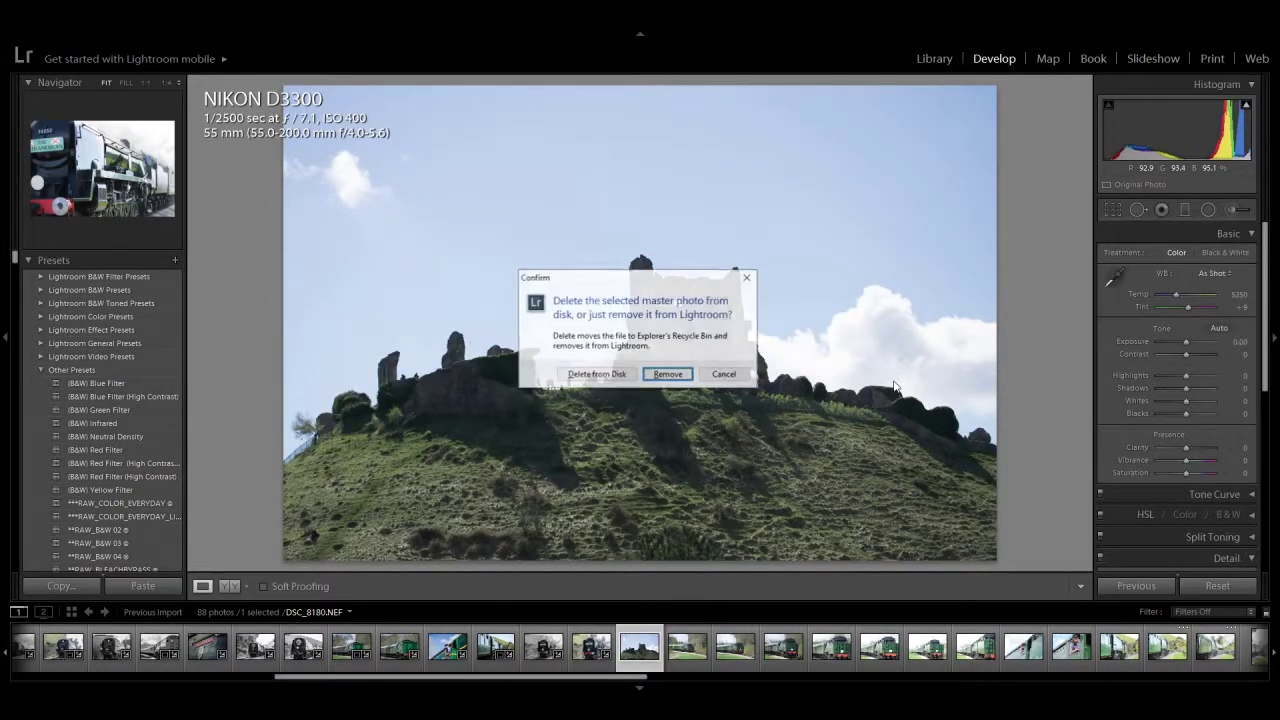
key("Return")
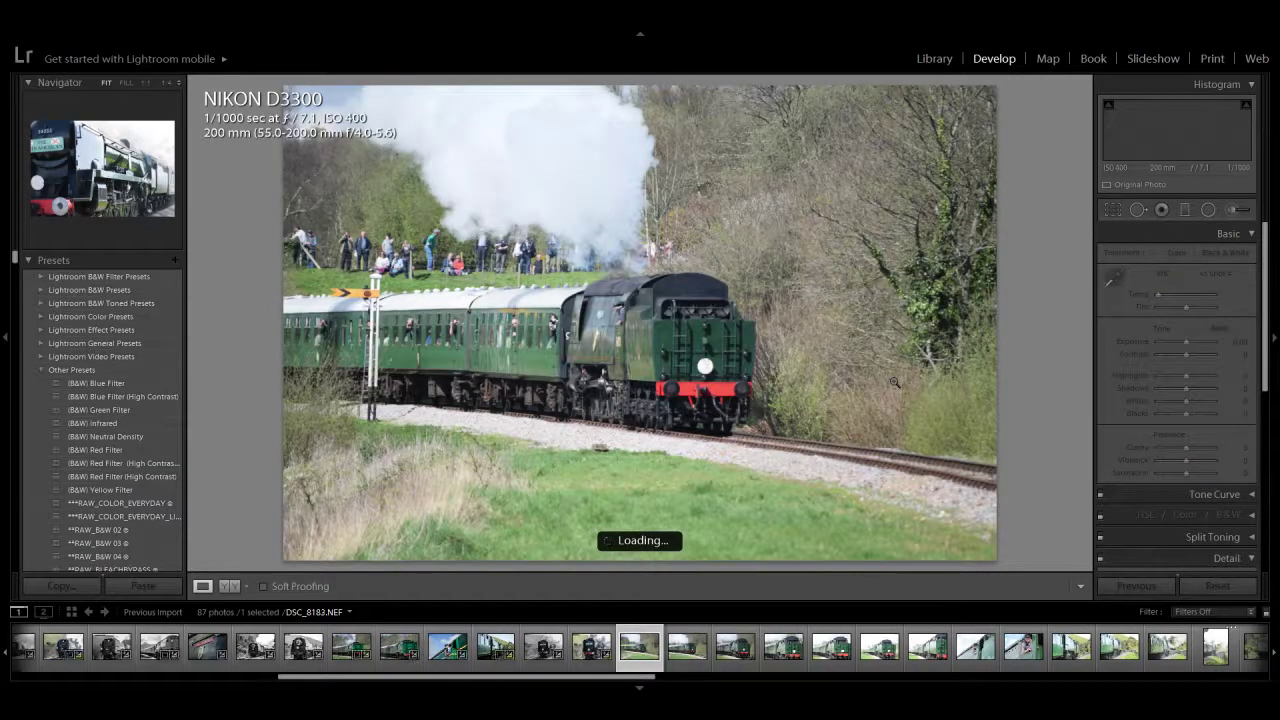
key("Delete")
key("Return")
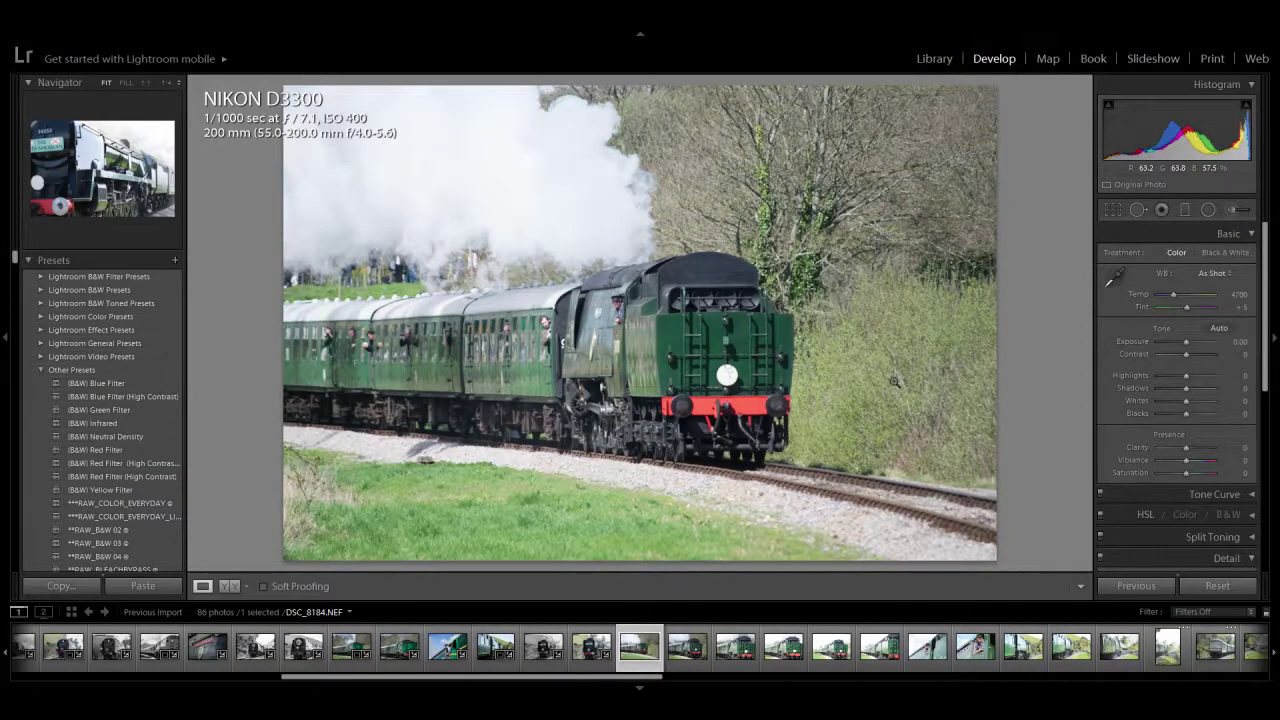
Step: Check the engine driver in DSC_8184 at full magnification with Clarity at +64, and delete the photo
left_click(1205, 448)
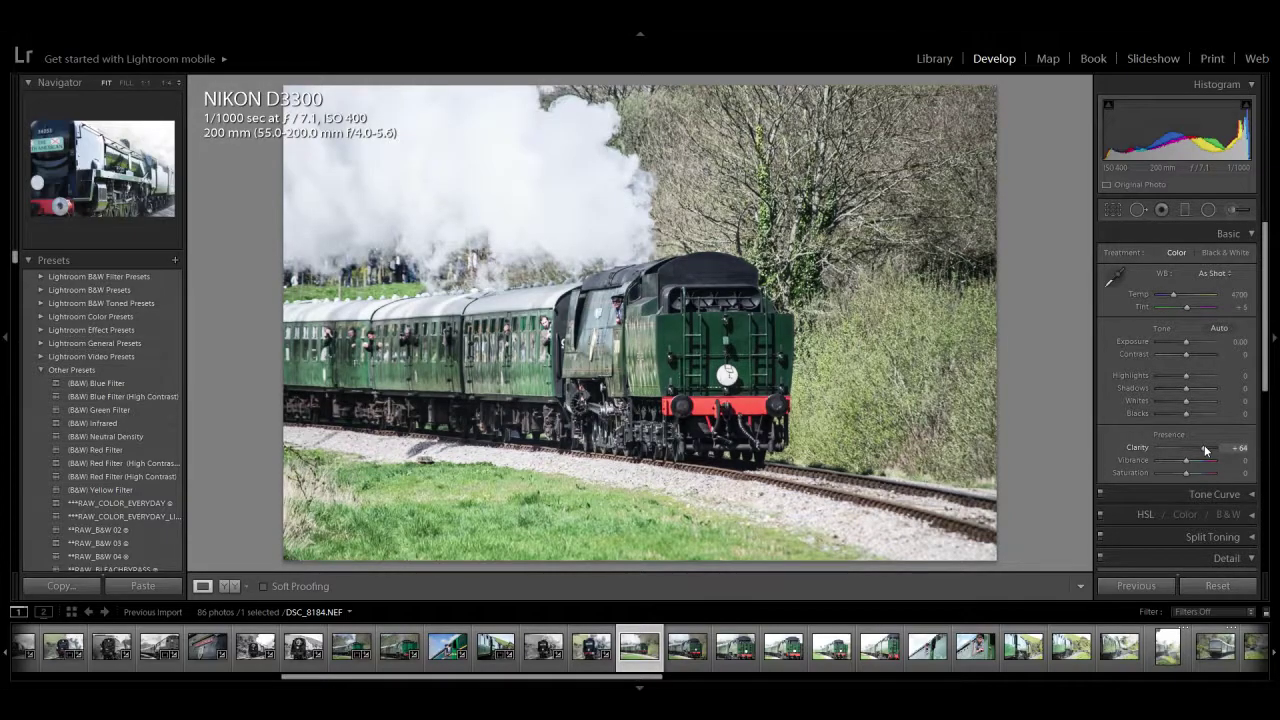
left_click(615, 302)
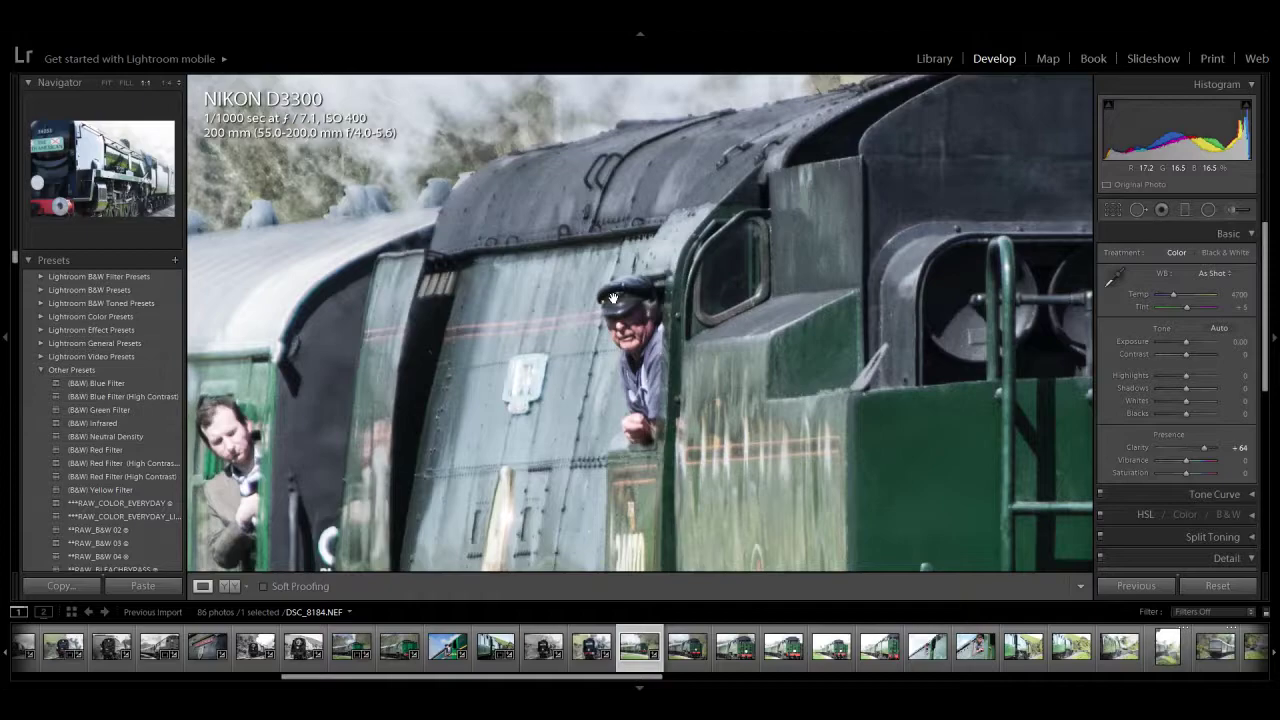
left_click(616, 299)
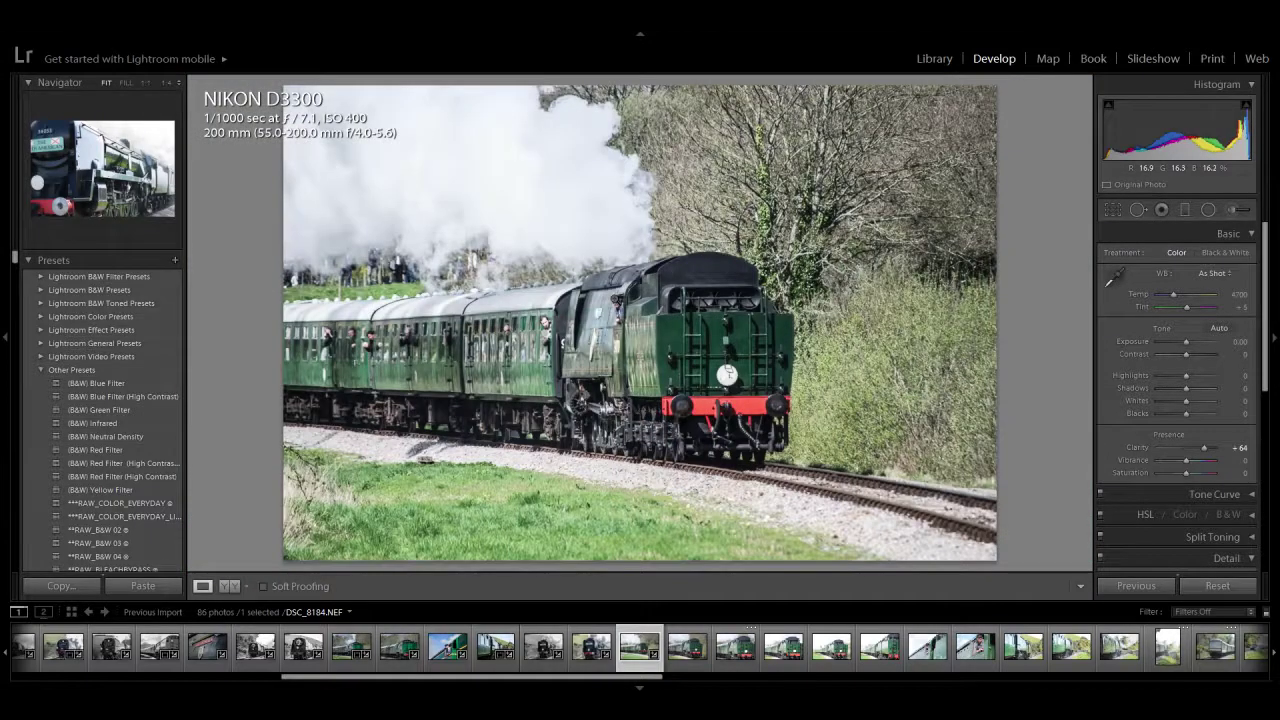
key("Delete")
key("Return")
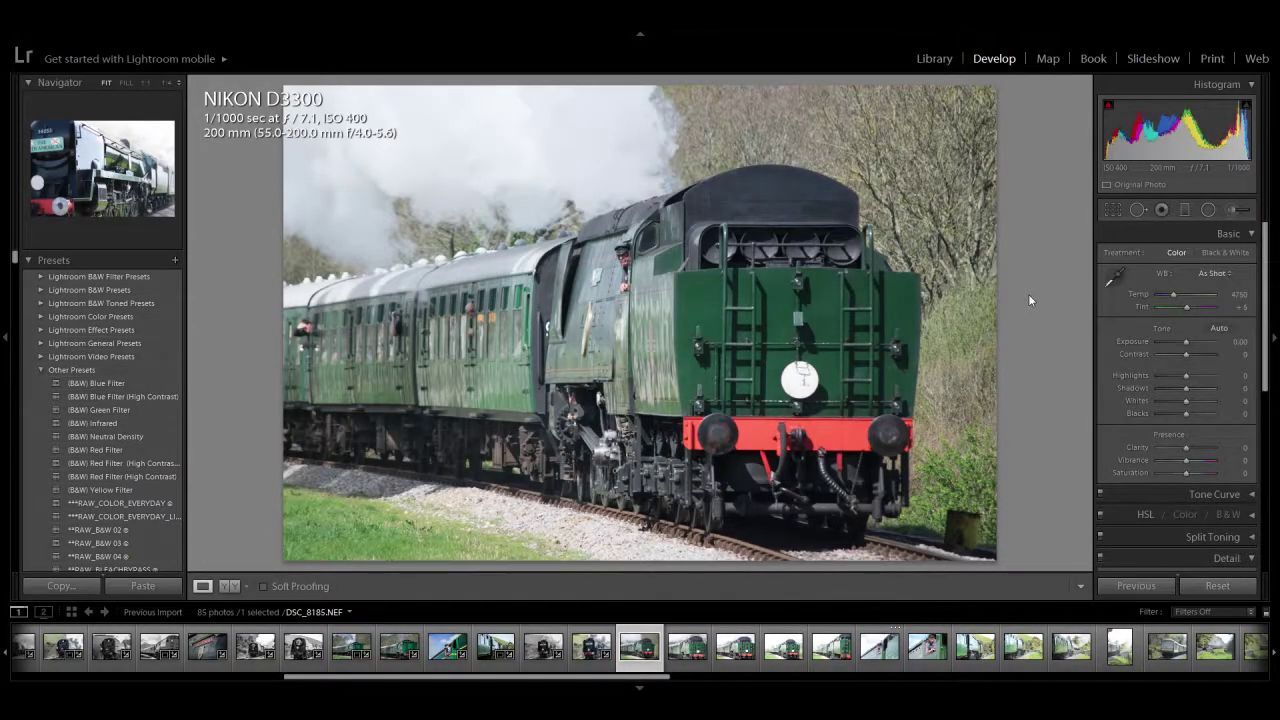
Step: Set Clarity +62, Highlights −60, Shadows −14, Whites −29, Blacks −14, Contrast −2 and Exposure +0.12 on DSC_8185
left_click_drag(1186, 447, 1201, 449)
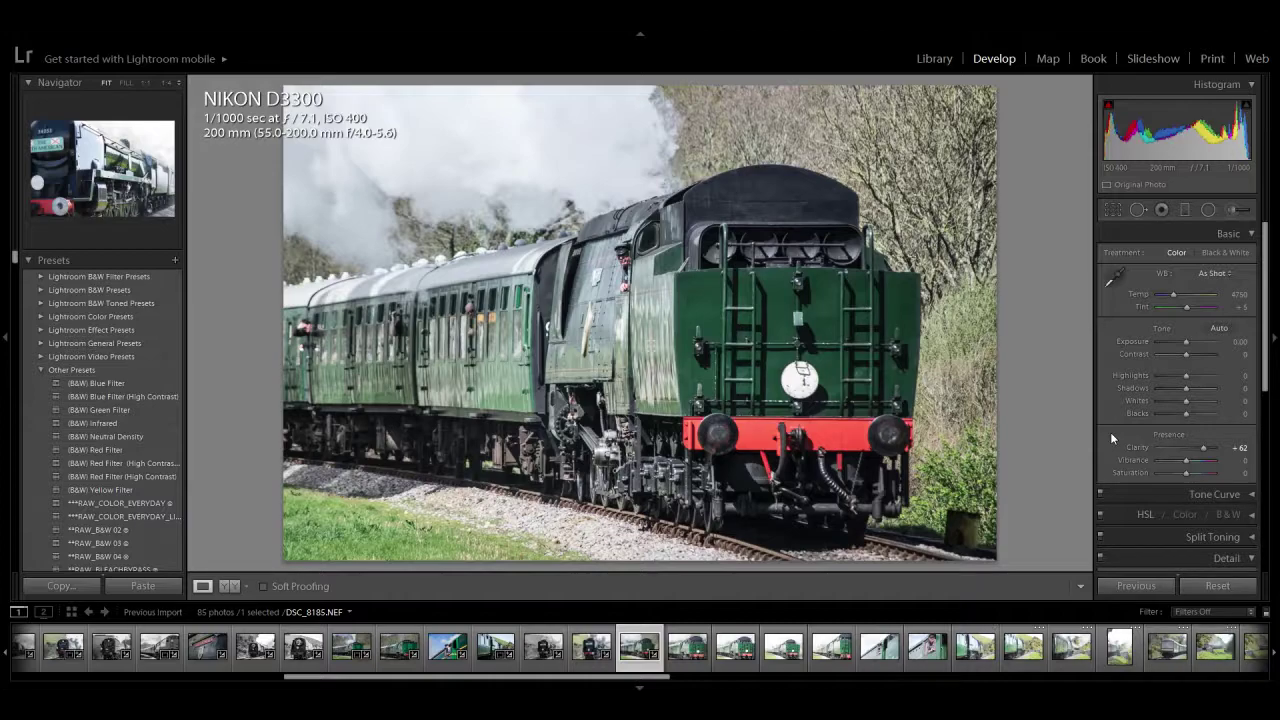
left_click_drag(1186, 413, 1177, 355)
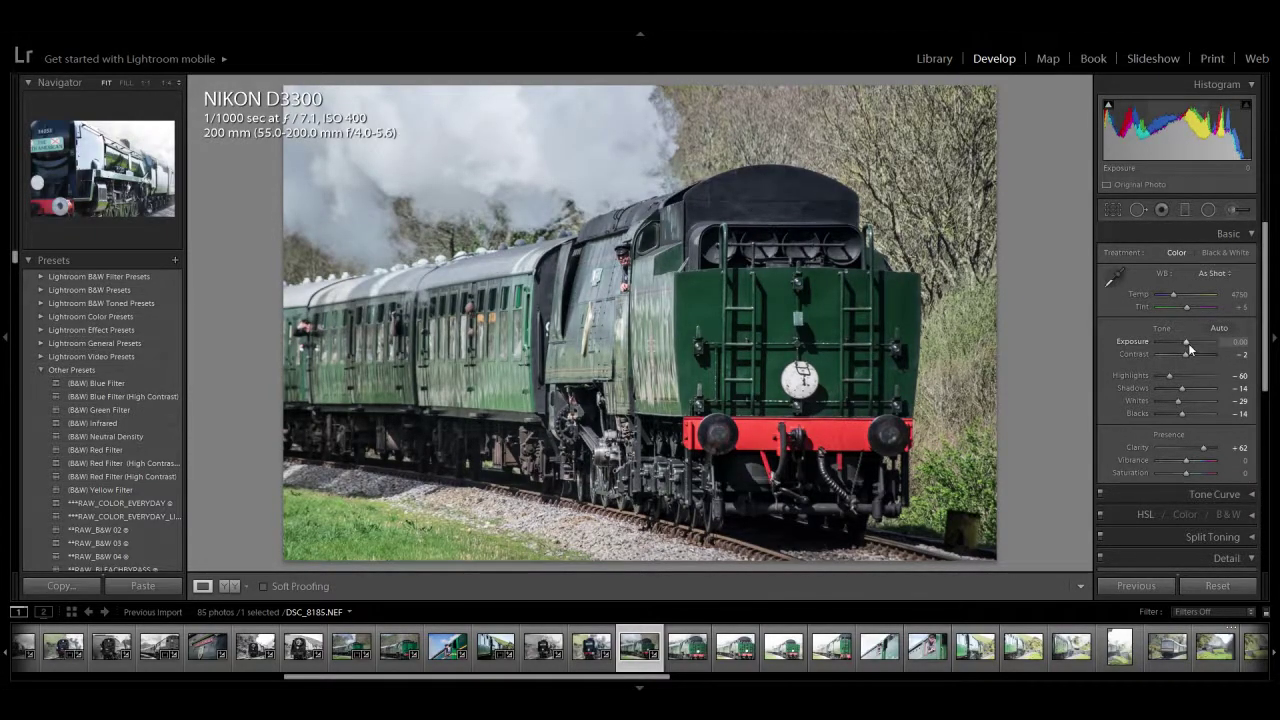
left_click_drag(1181, 342, 1187, 342)
Step: Compare DSC_8185 in black and white, return it to colour and increase its sharpening Amount
left_click(1213, 254)
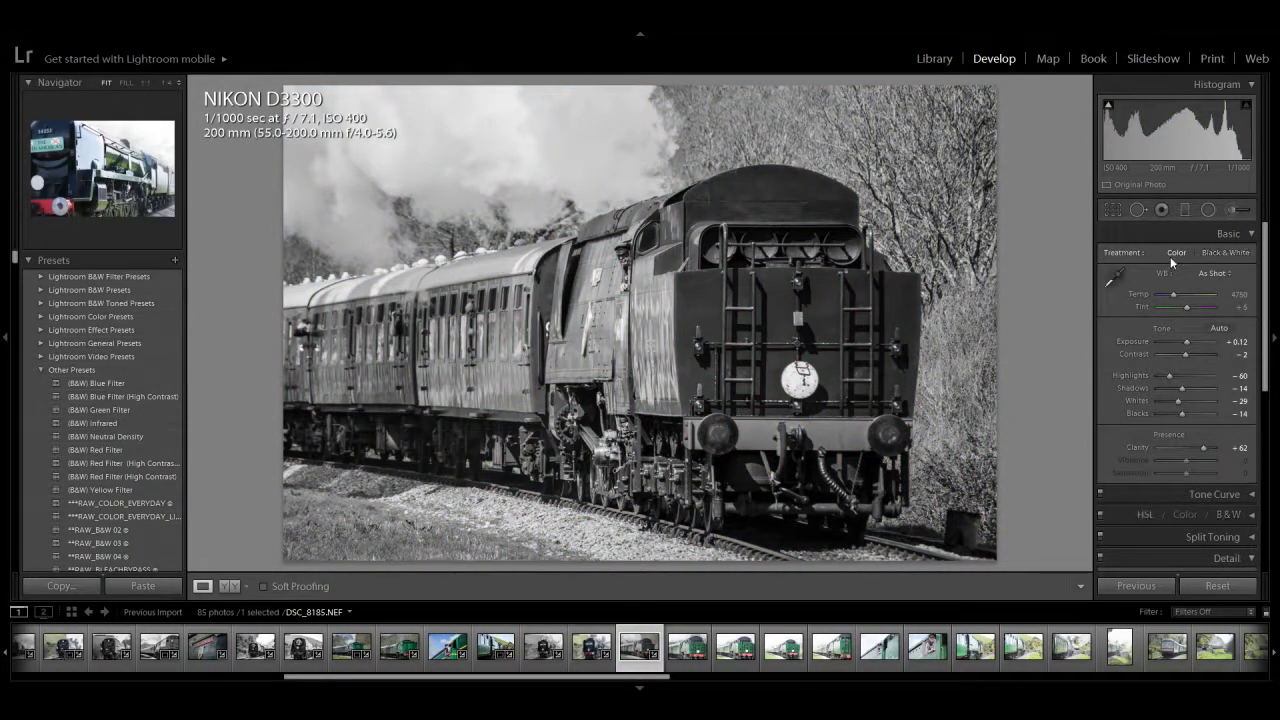
left_click(1176, 253)
scroll(1266, 436, "down", 2)
scroll(1266, 436, "down", 2)
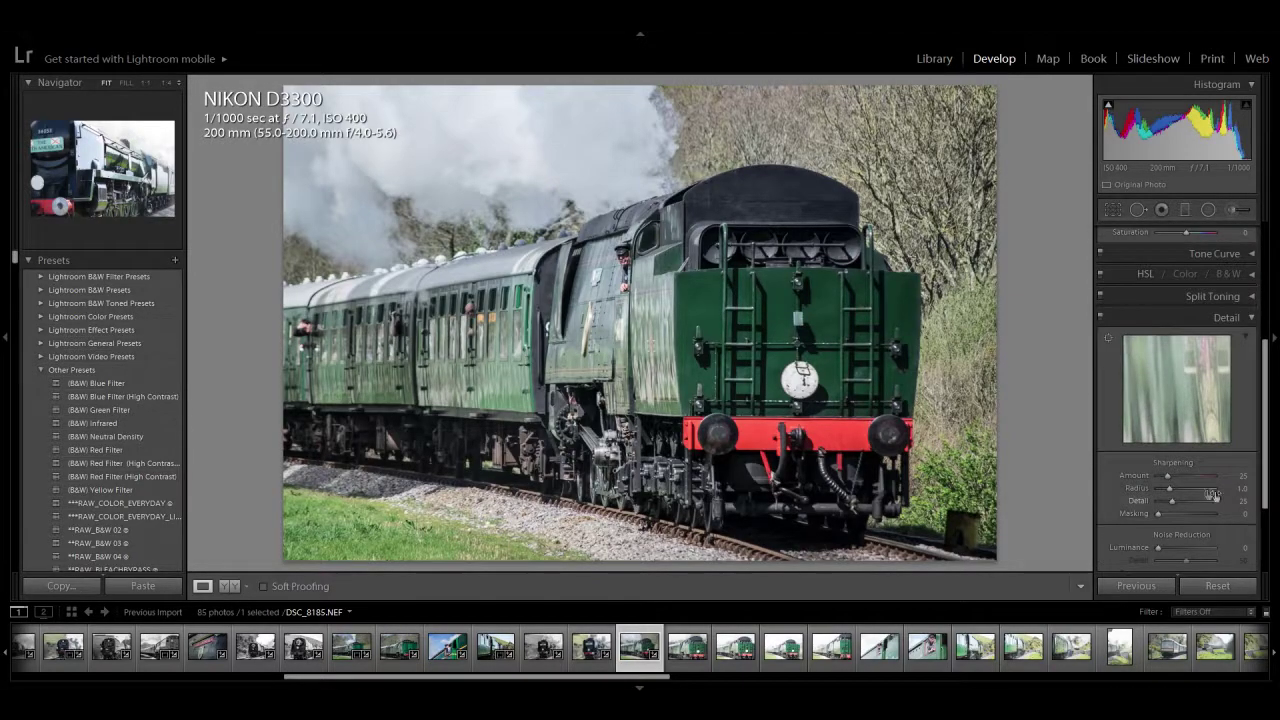
left_click_drag(1186, 481, 1189, 481)
Step: Delete the next four shots of the approaching green locomotive, DSC_8186 through DSC_8189
key("Right")
key("Right")
key("Delete")
key("Return")
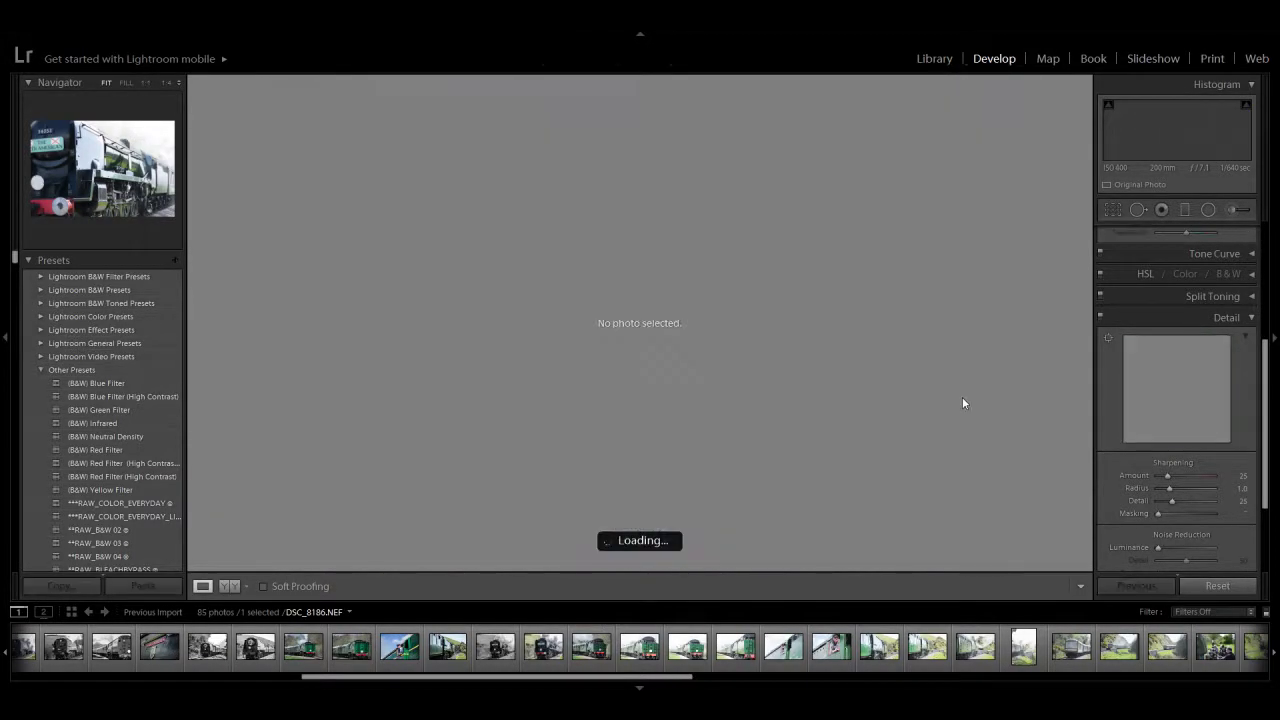
key("Delete")
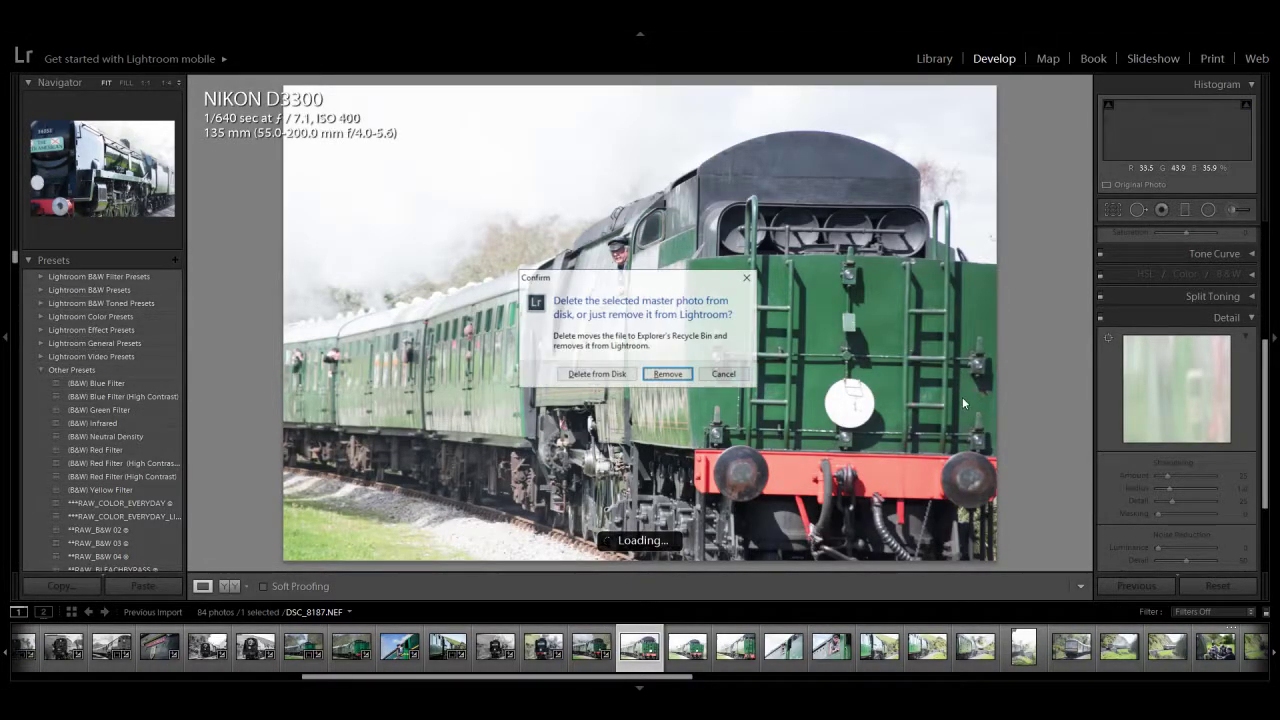
key("Return")
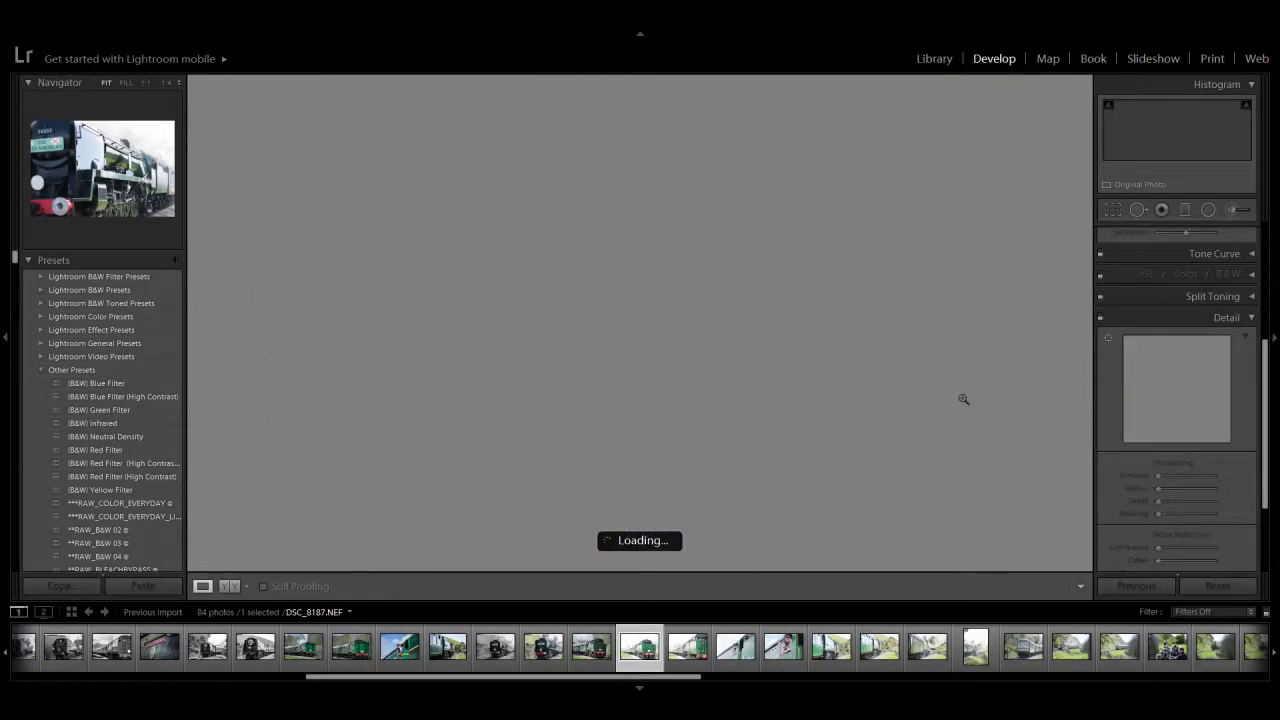
key("Delete")
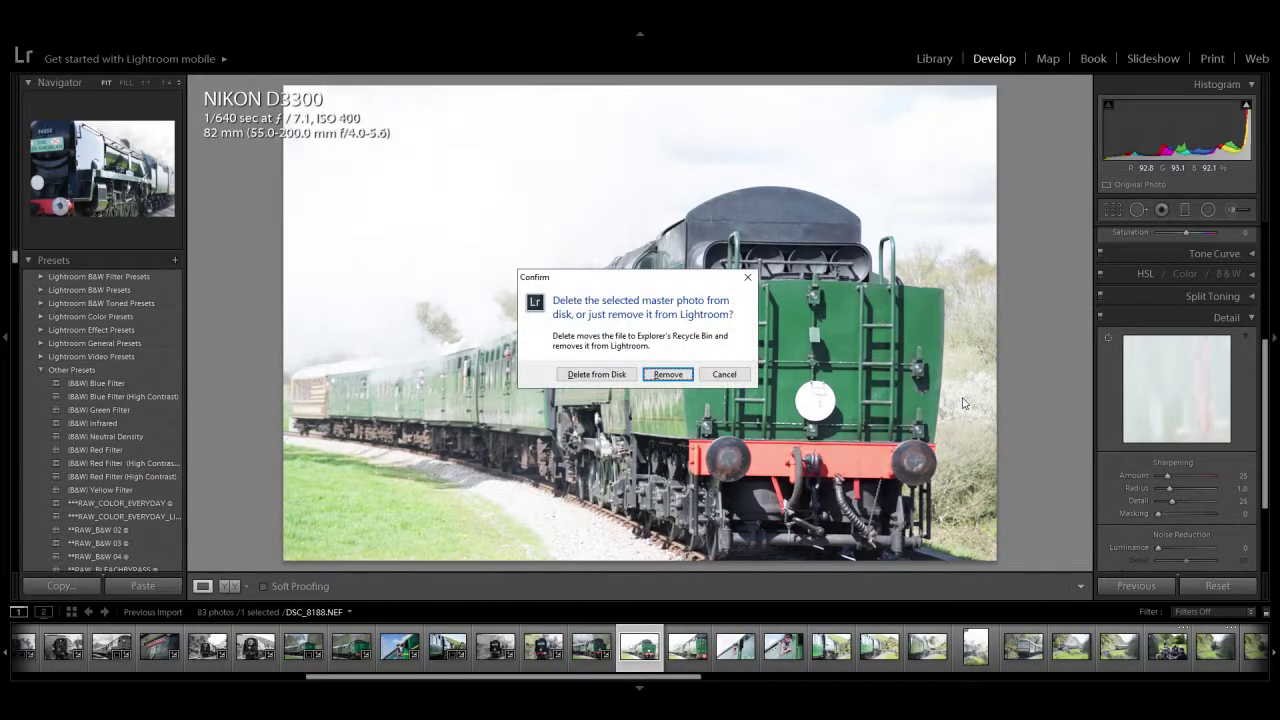
key("Return")
key("Delete")
key("Return")
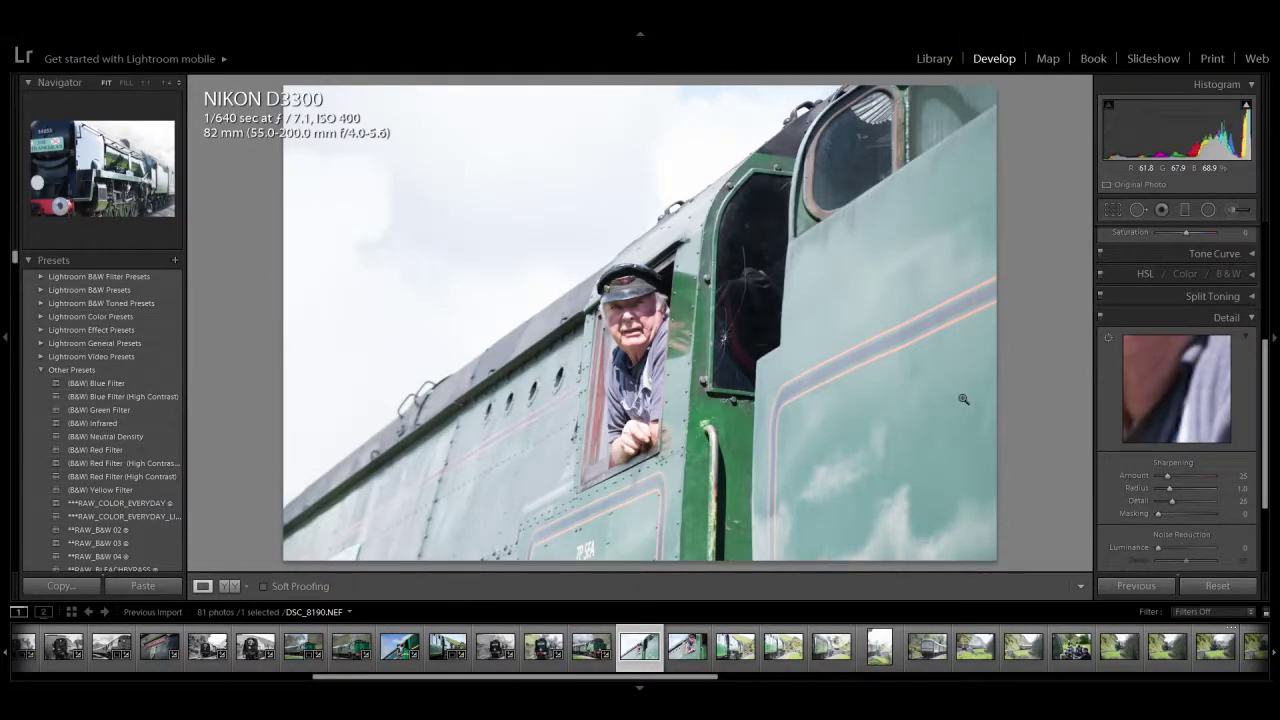
Step: Delete DSC_8191, the closer shot of the driver leaning out of the cab window
key("Right")
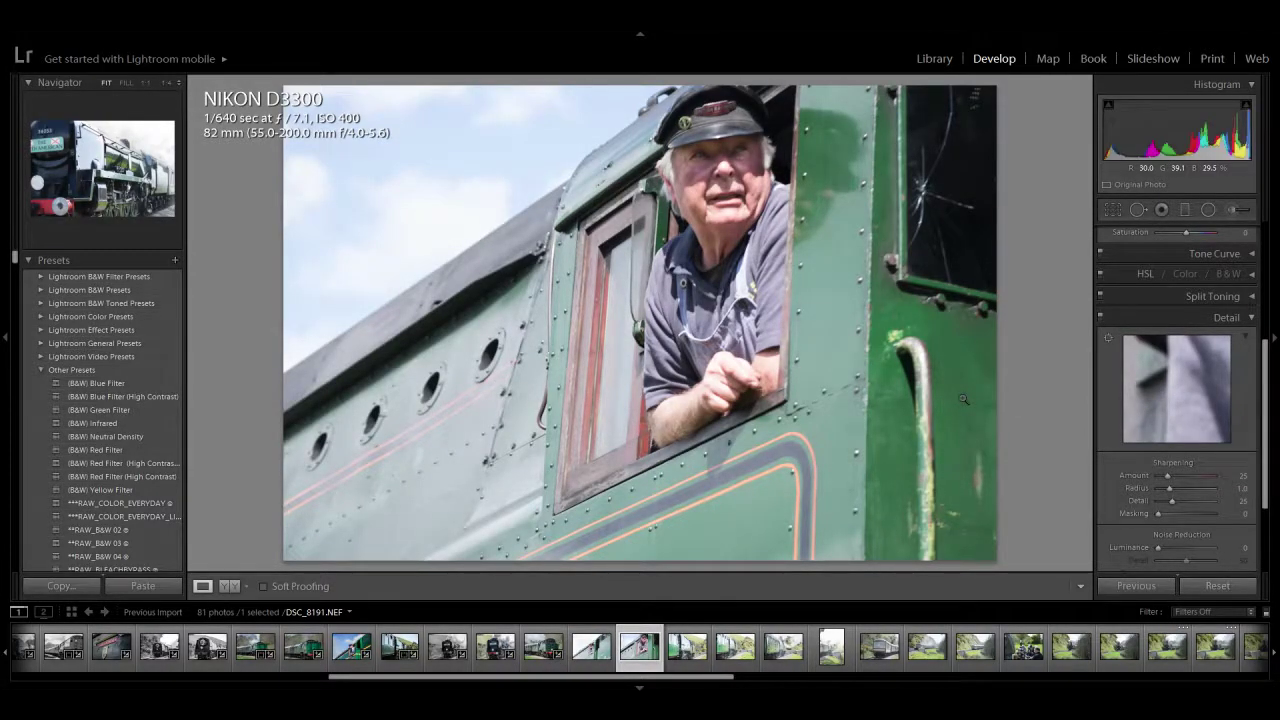
key("Delete")
key("Return")
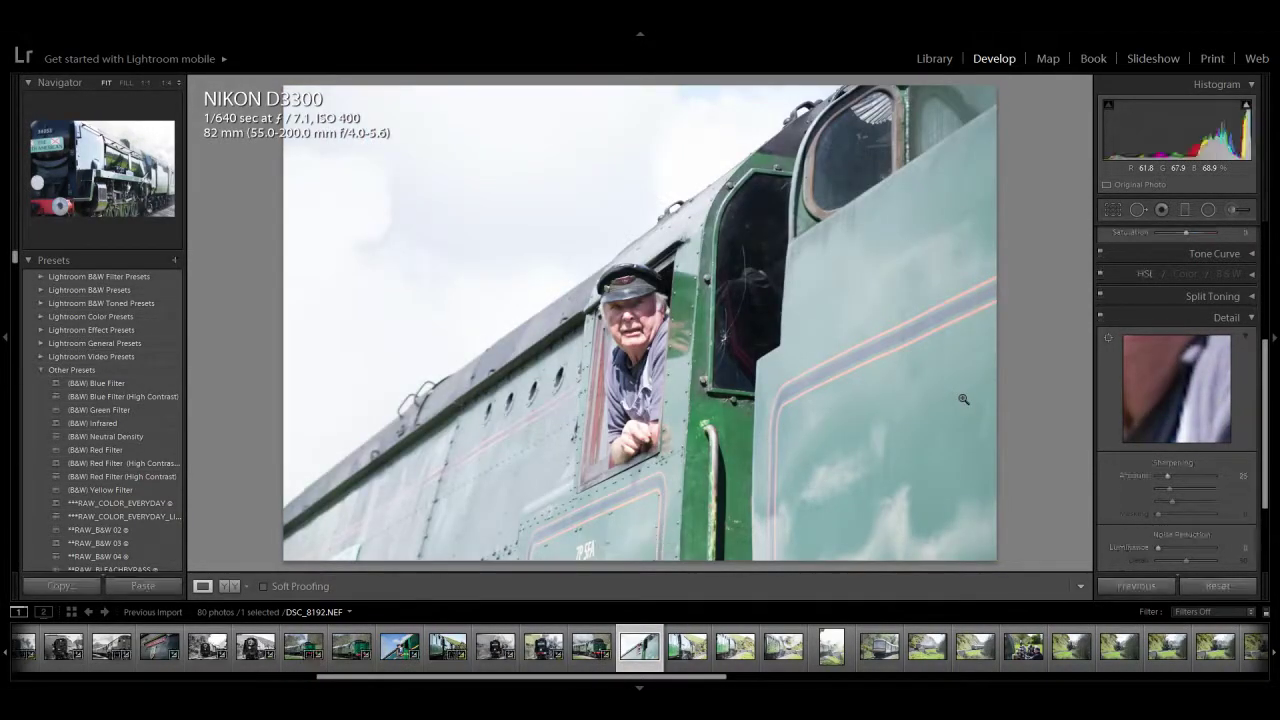
Step: Check the sharpness of DSC_8190 close up, set its Clarity to +62 and convert it to black and white
left_click(719, 340)
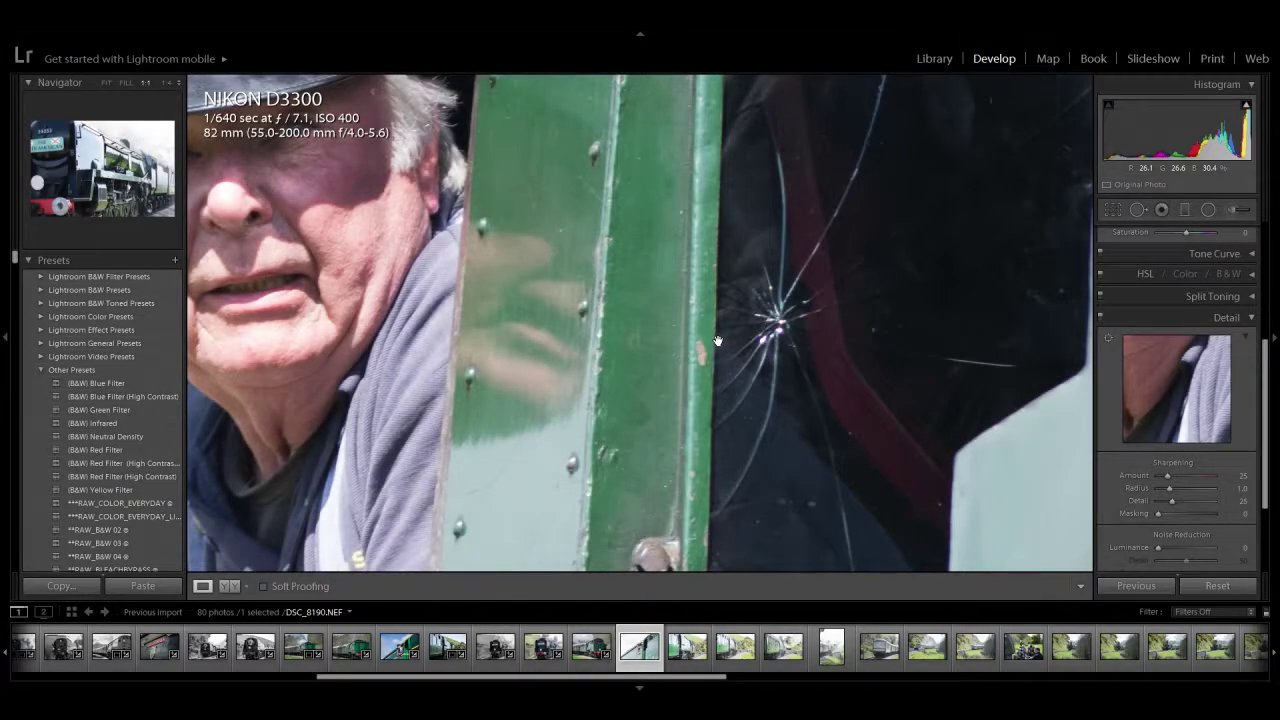
left_click(719, 340)
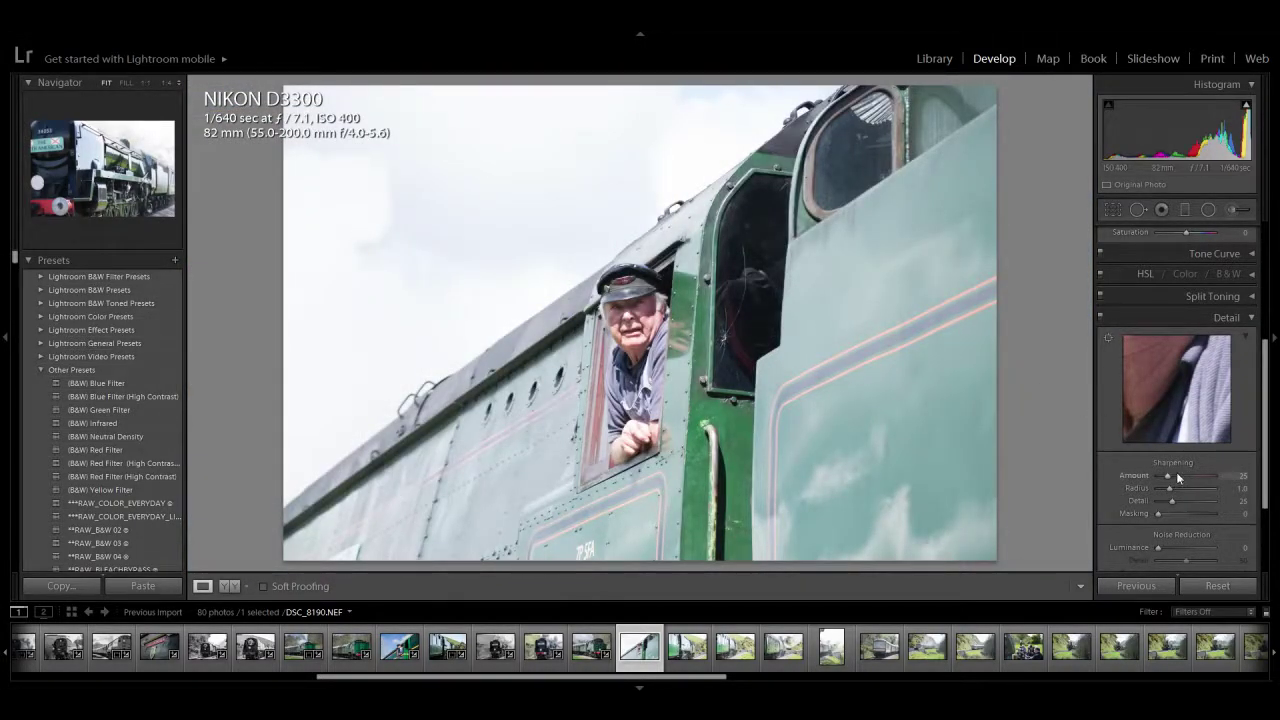
scroll(1180, 420, "up", 5)
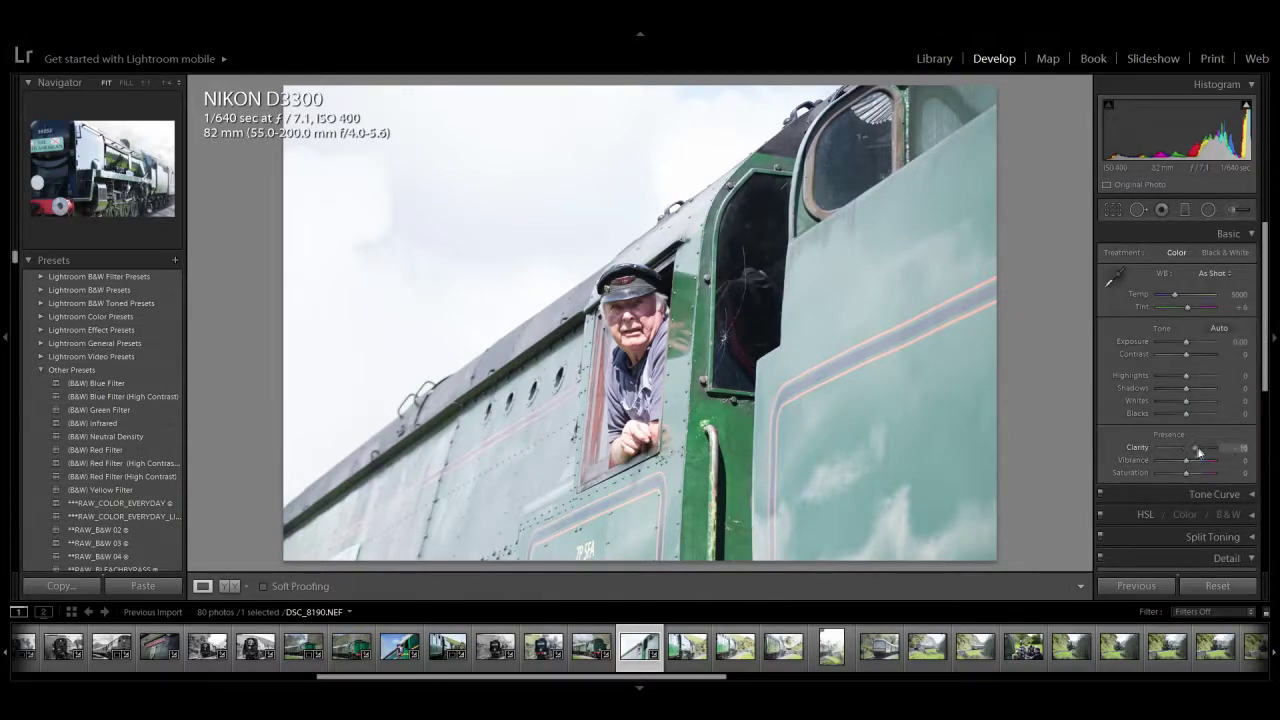
left_click_drag(1186, 447, 1208, 452)
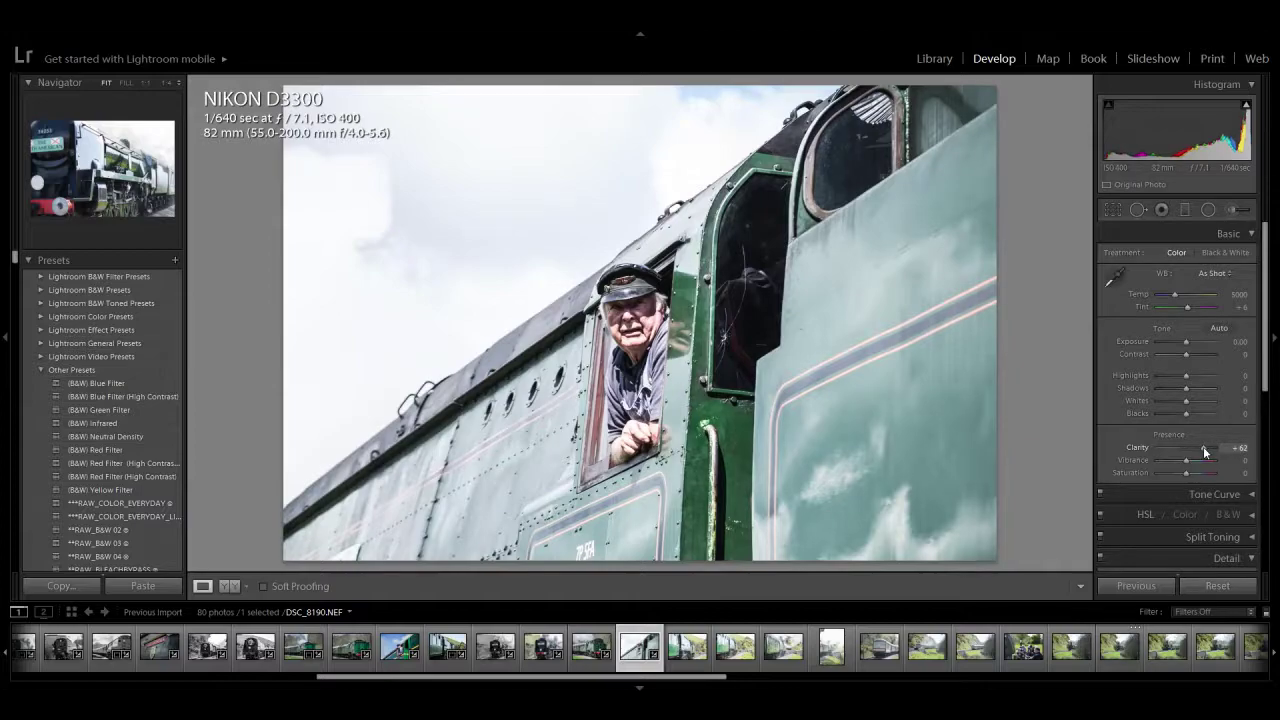
left_click(1219, 256)
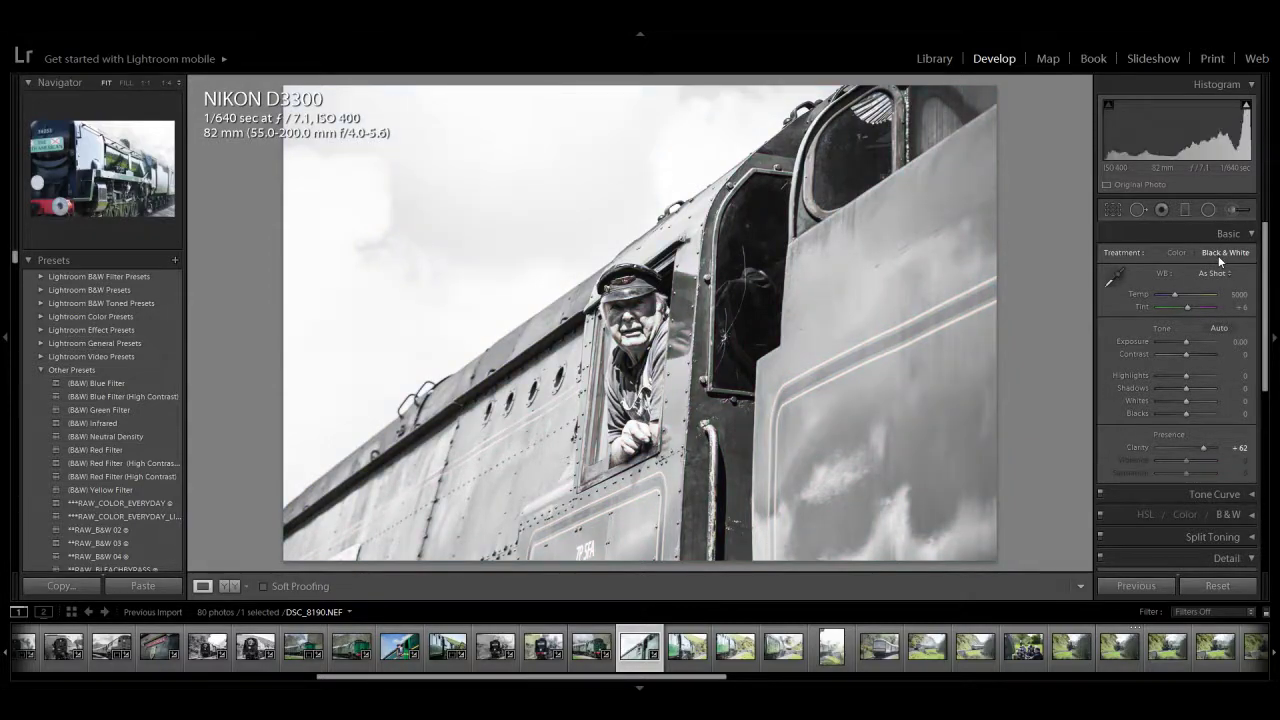
Step: Set Exposure to −0.71, Contrast to −2, Highlights to −100, Whites to −36 and Blacks to −17 on DSC_8190
left_click(1181, 342)
left_click_drag(1179, 339, 1180, 339)
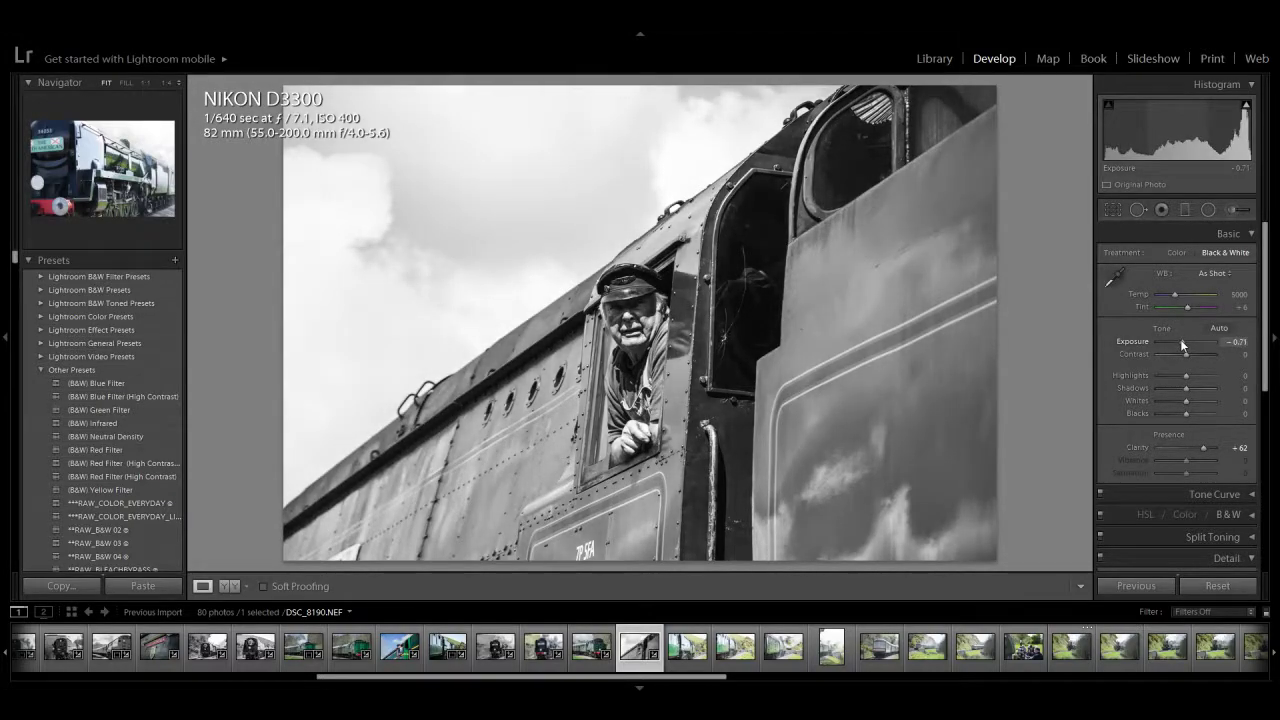
left_click(1186, 353)
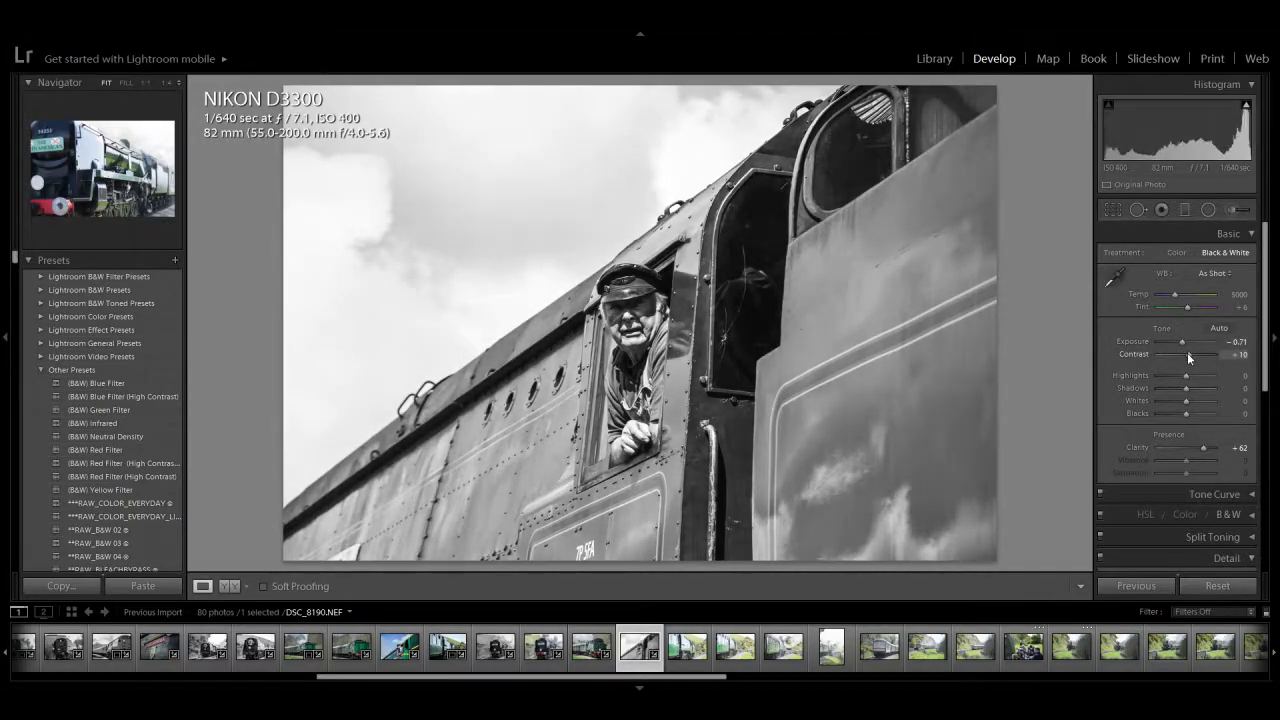
left_click_drag(1187, 352, 1180, 411)
left_click(1187, 356)
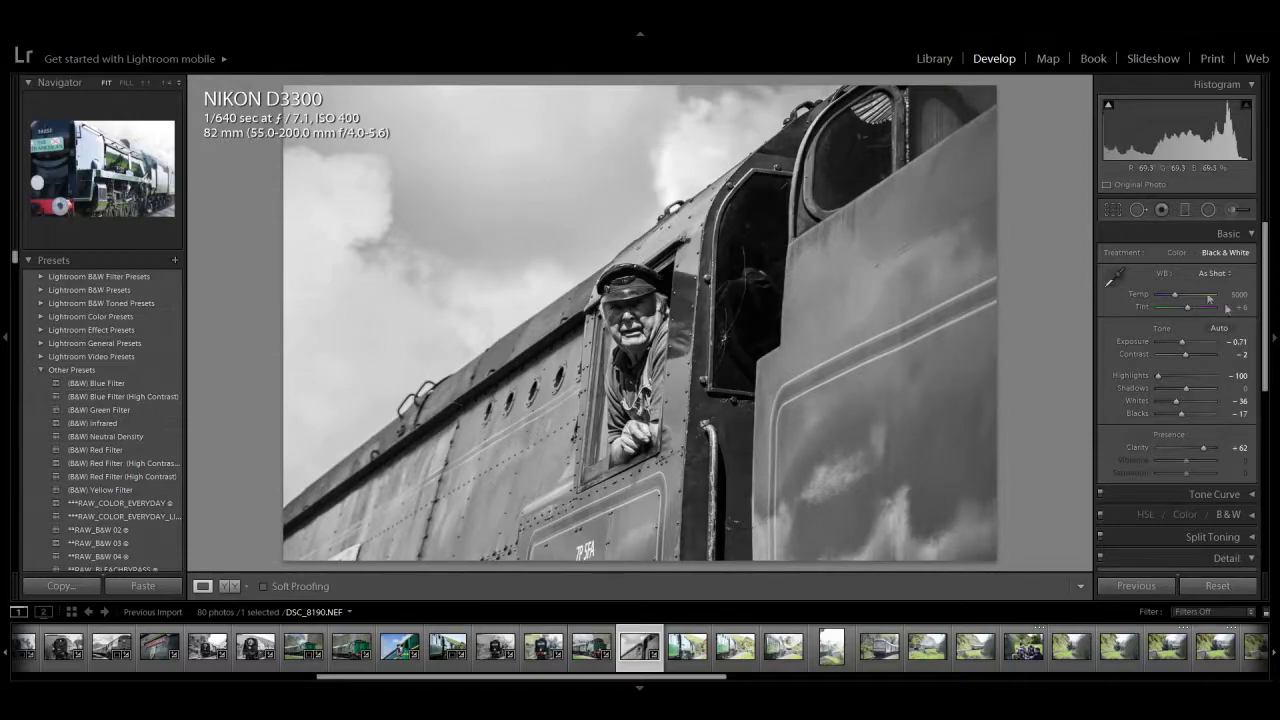
Step: Refine DSC_8190 with Exposure −0.60, Contrast +33, Tint +18 and Shadows +7
left_click_drag(1182, 342, 1196, 359)
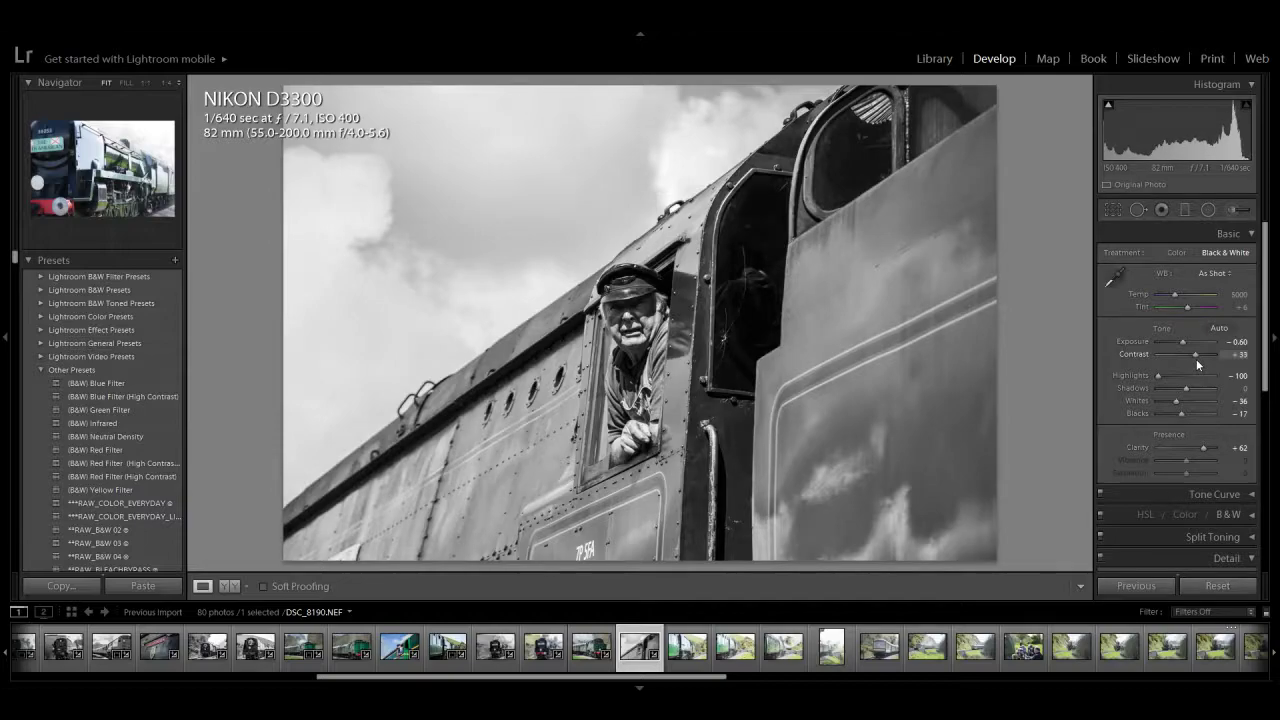
left_click_drag(1182, 308, 1174, 301)
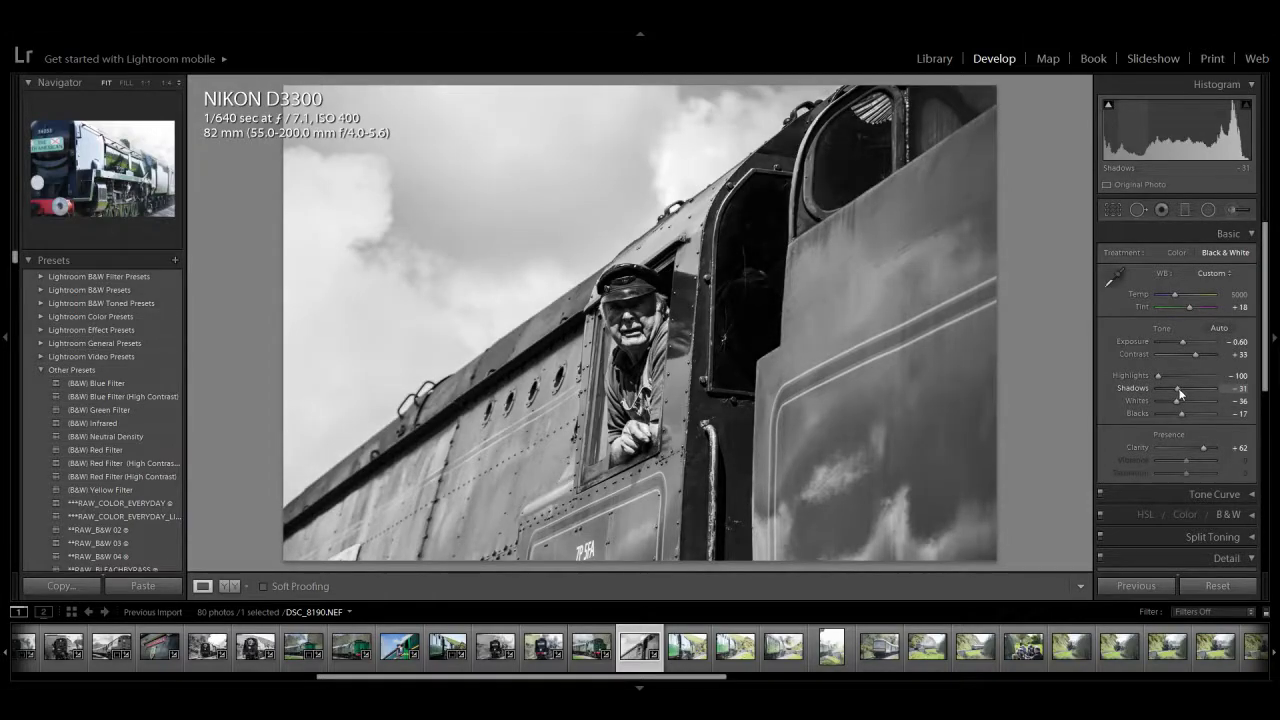
left_click_drag(1181, 392, 1187, 389)
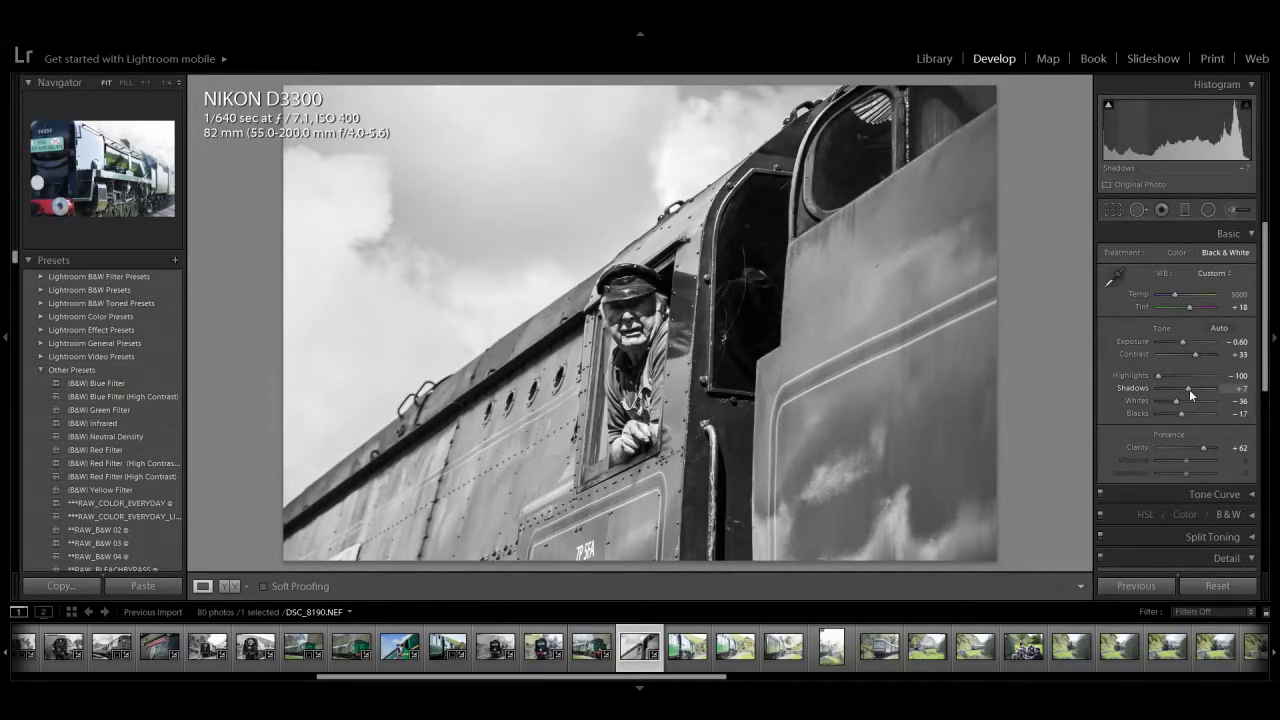
Step: Sharpen DSC_8190 with Amount 68 and crop both sides into an upright frame around the driver
scroll(1189, 389, "down", 5)
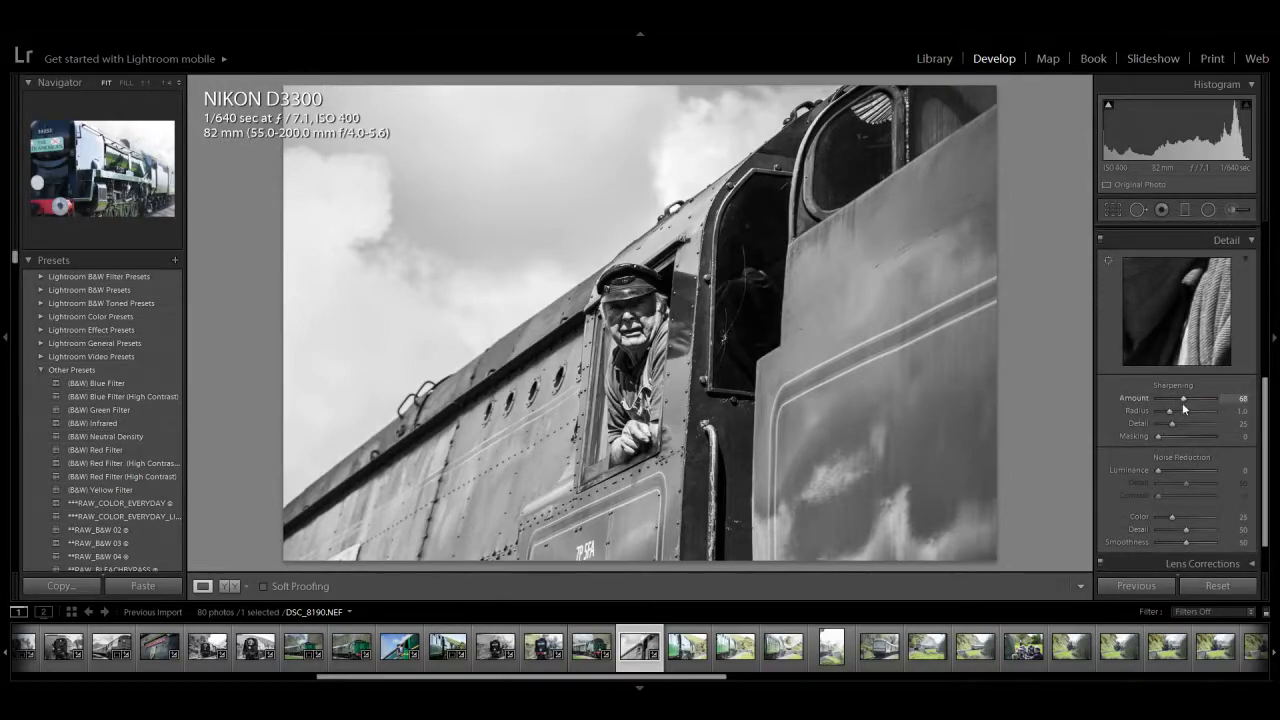
left_click(1112, 210)
left_click_drag(300, 288, 376, 291)
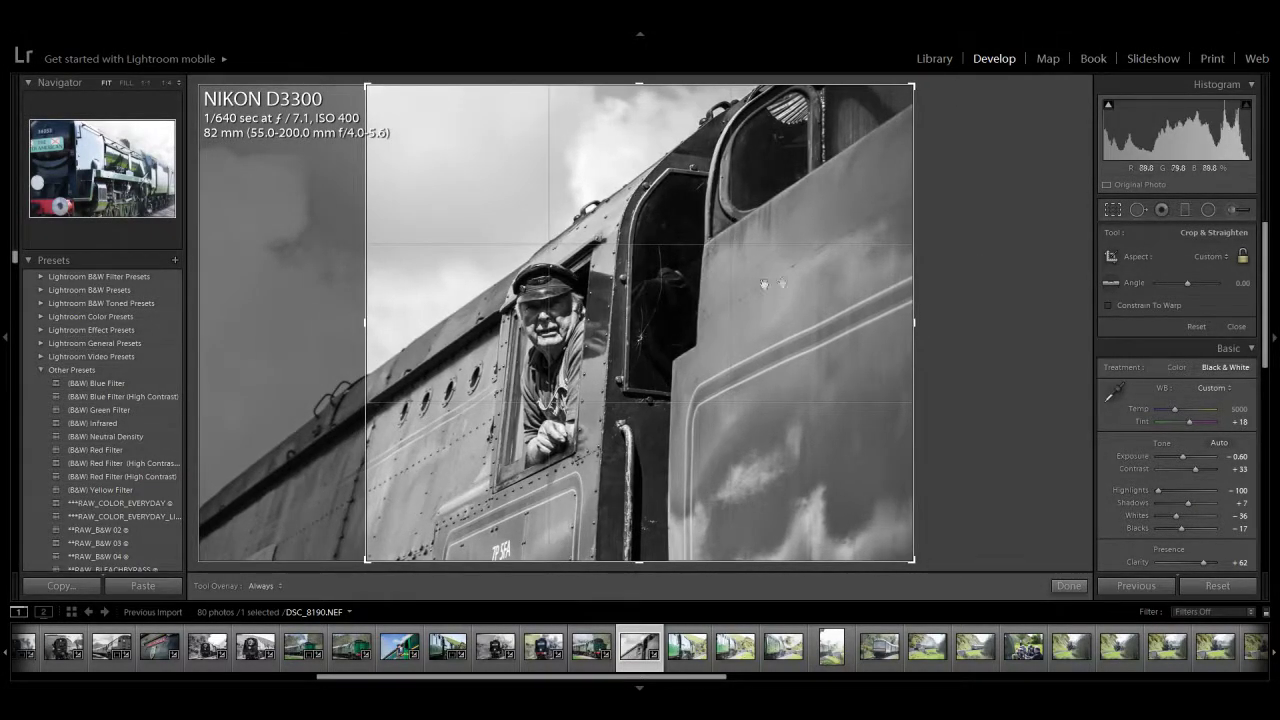
left_click_drag(917, 289, 857, 285)
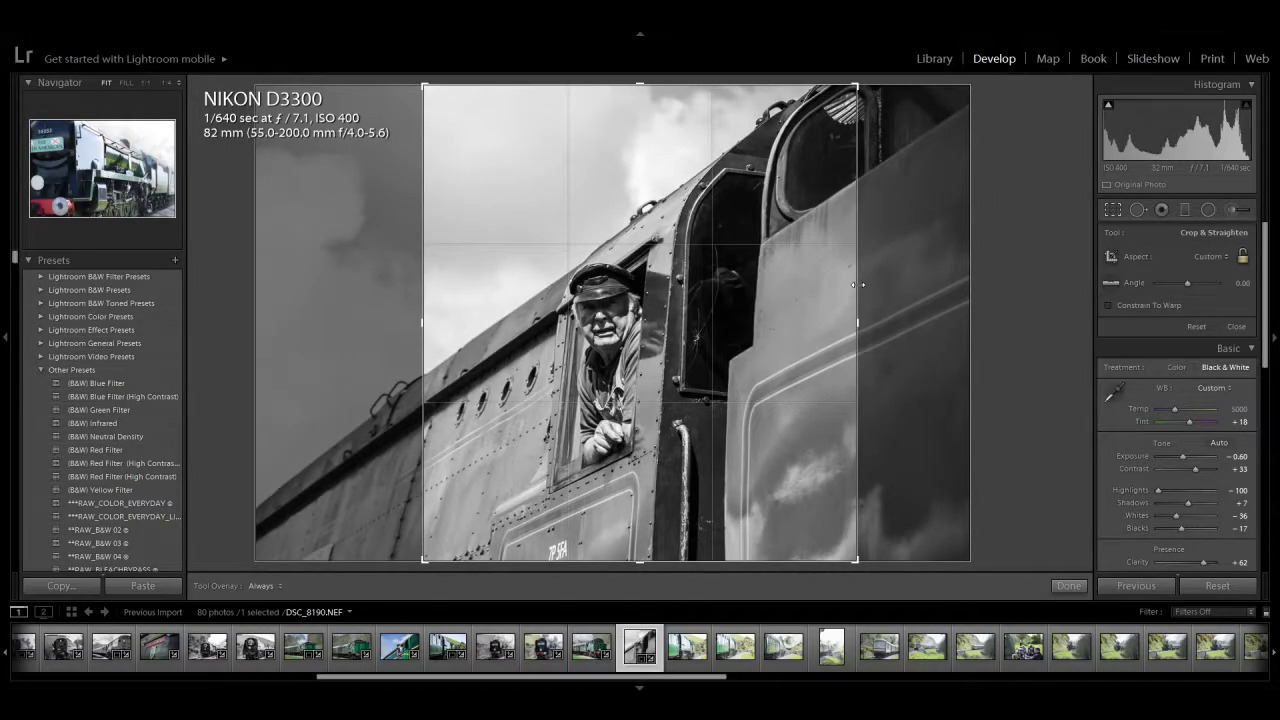
left_click_drag(797, 314, 814, 318)
left_click(1062, 585)
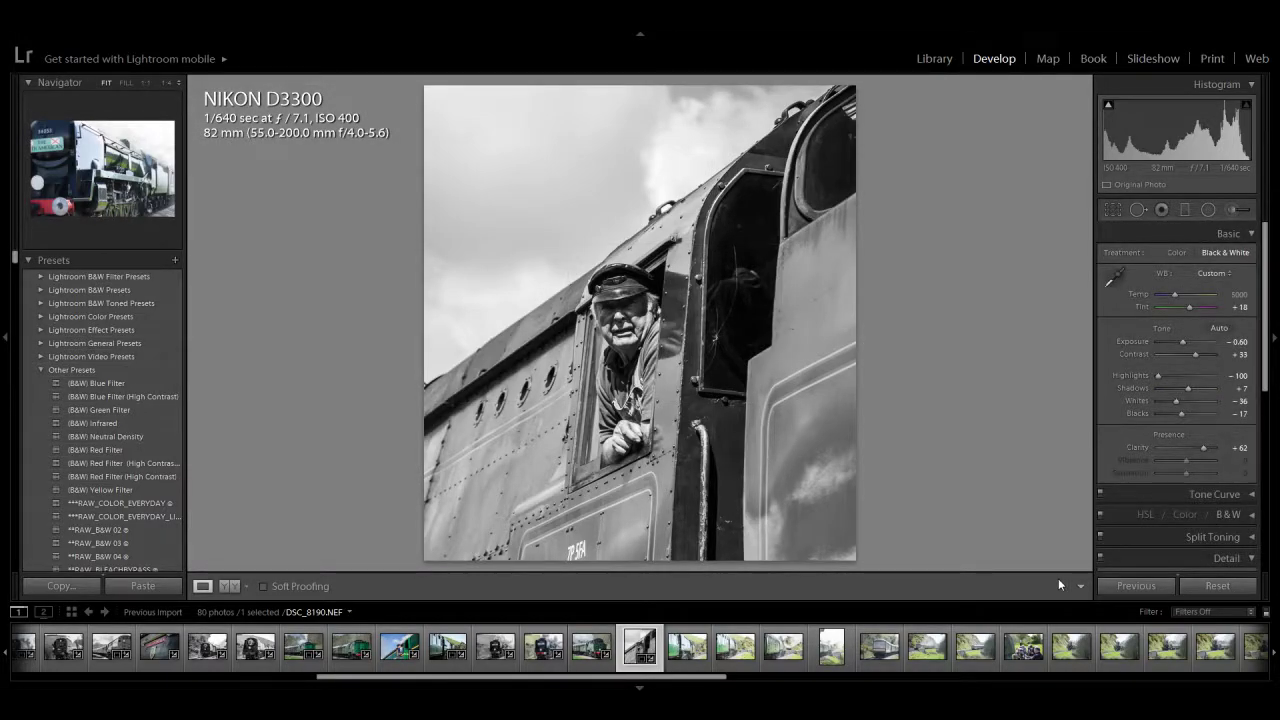
Step: Delete the four green carriage shots DSC_8192, DSC_8193, DSC_8194 and DSC_8195
key("Right")
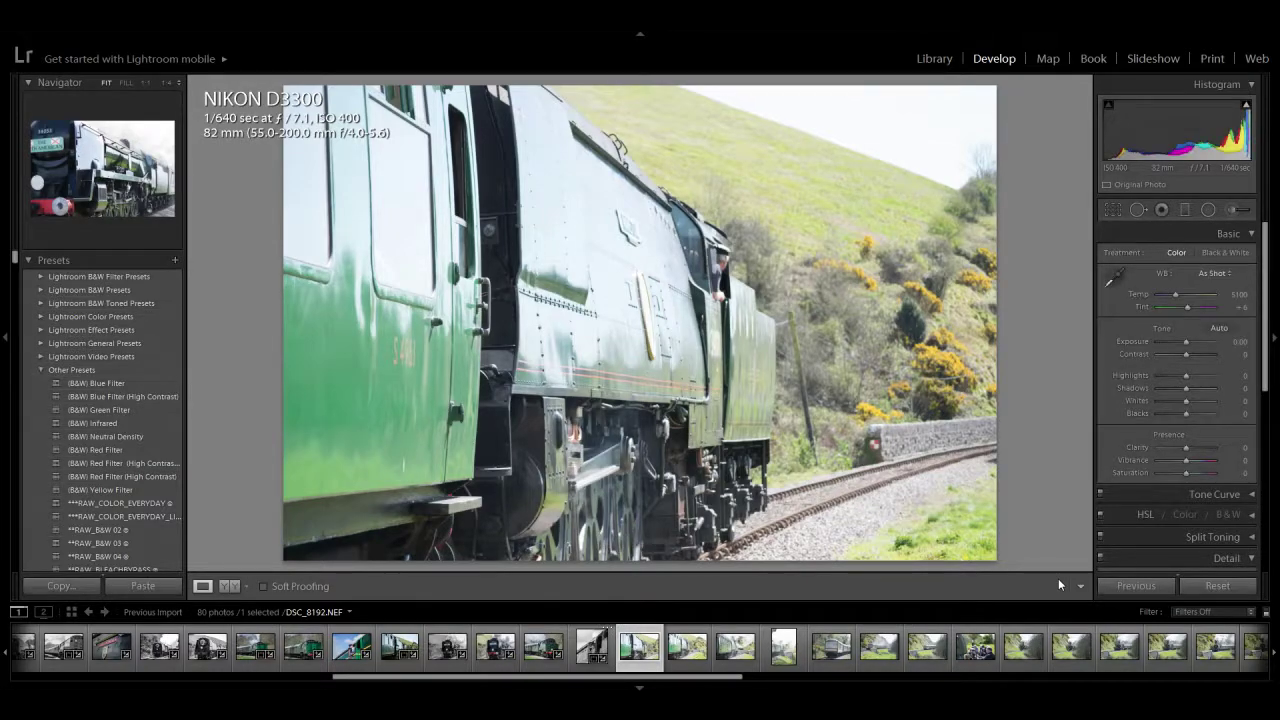
key("Delete")
key("Return")
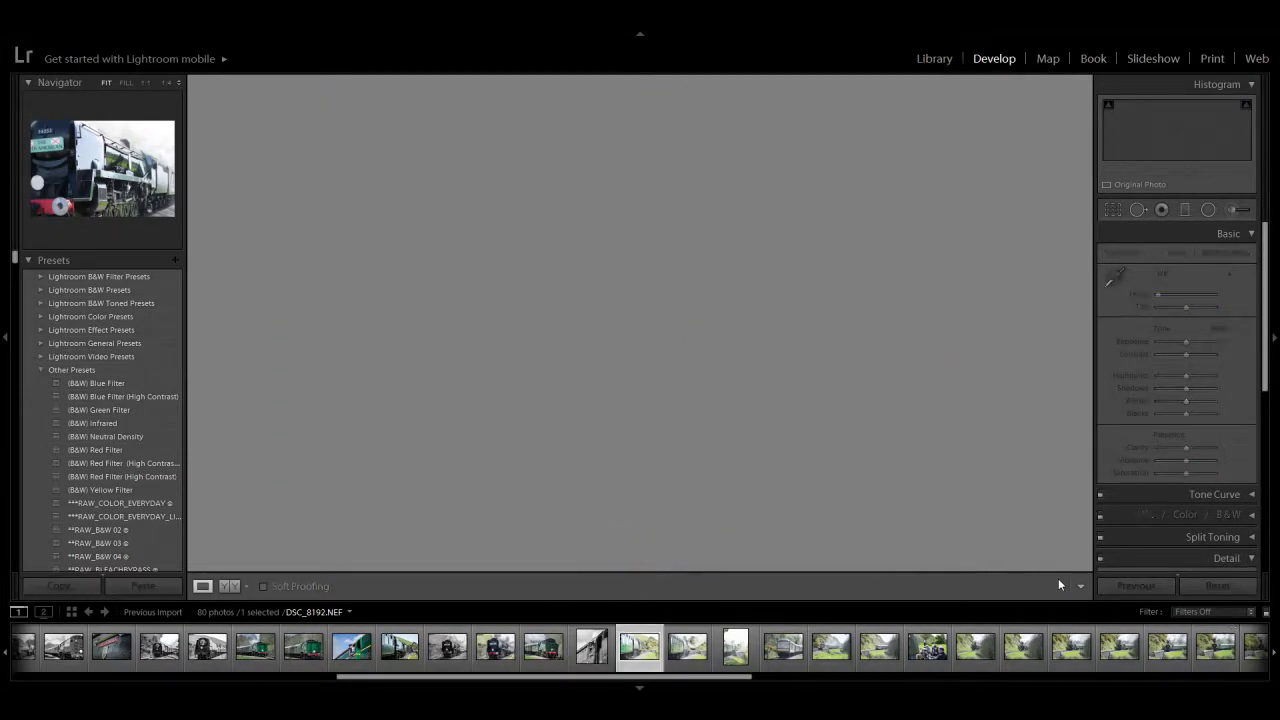
key("Delete")
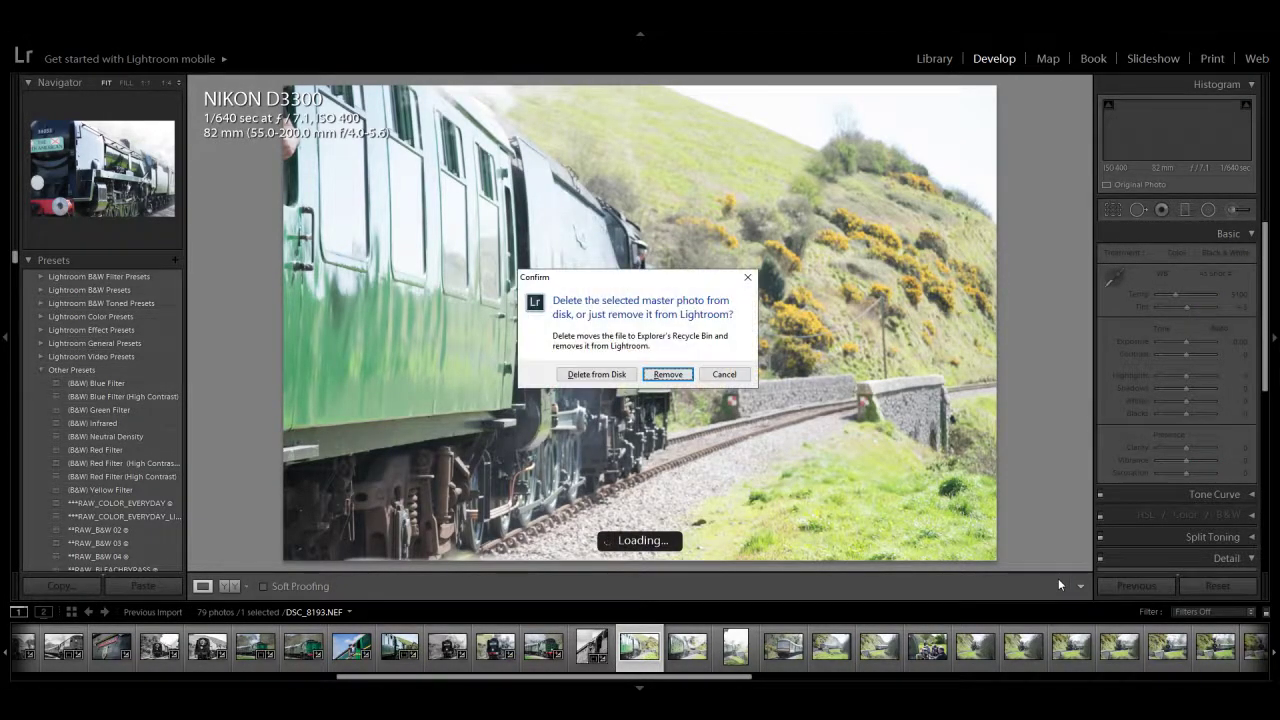
key("Return")
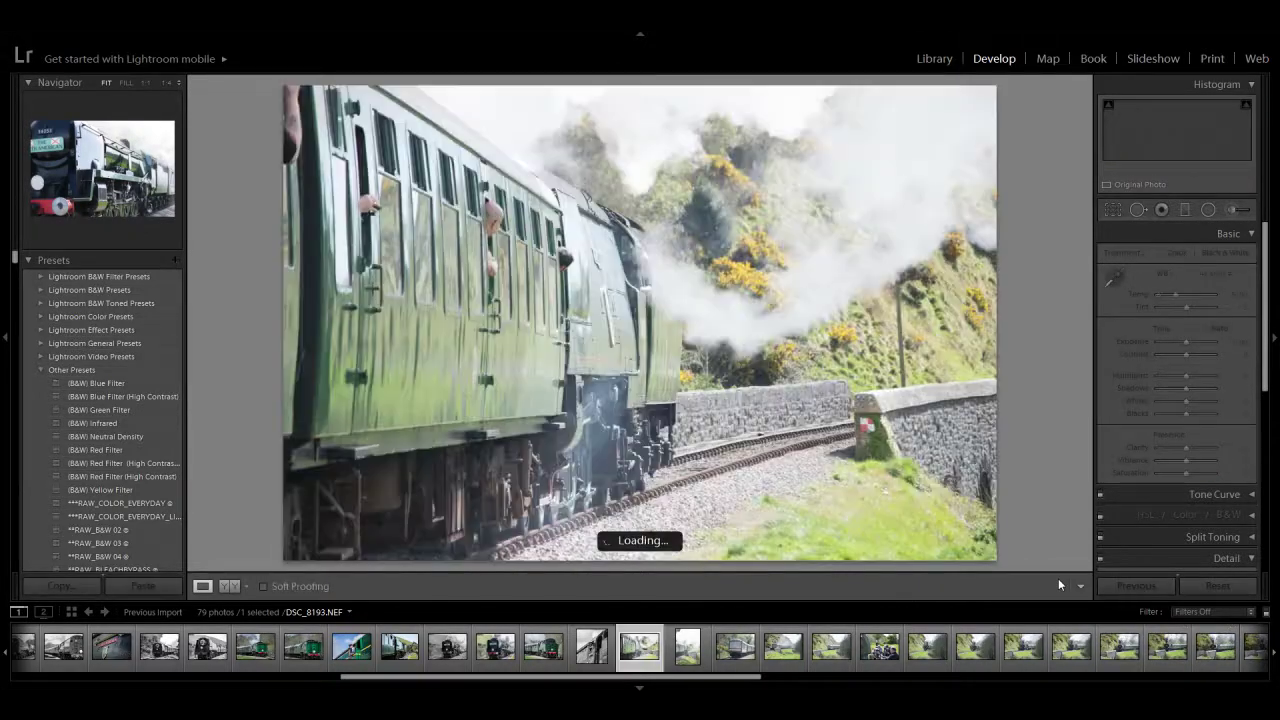
key("Delete")
key("Return")
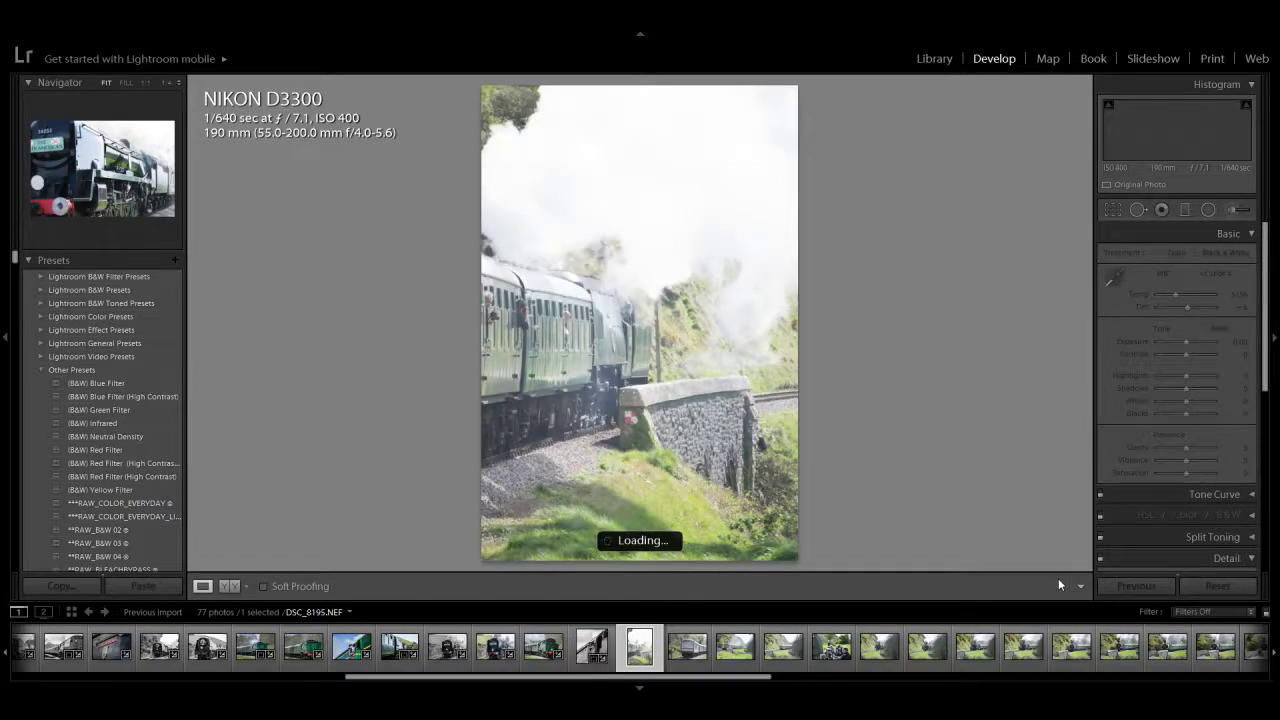
key("Delete")
key("Return")
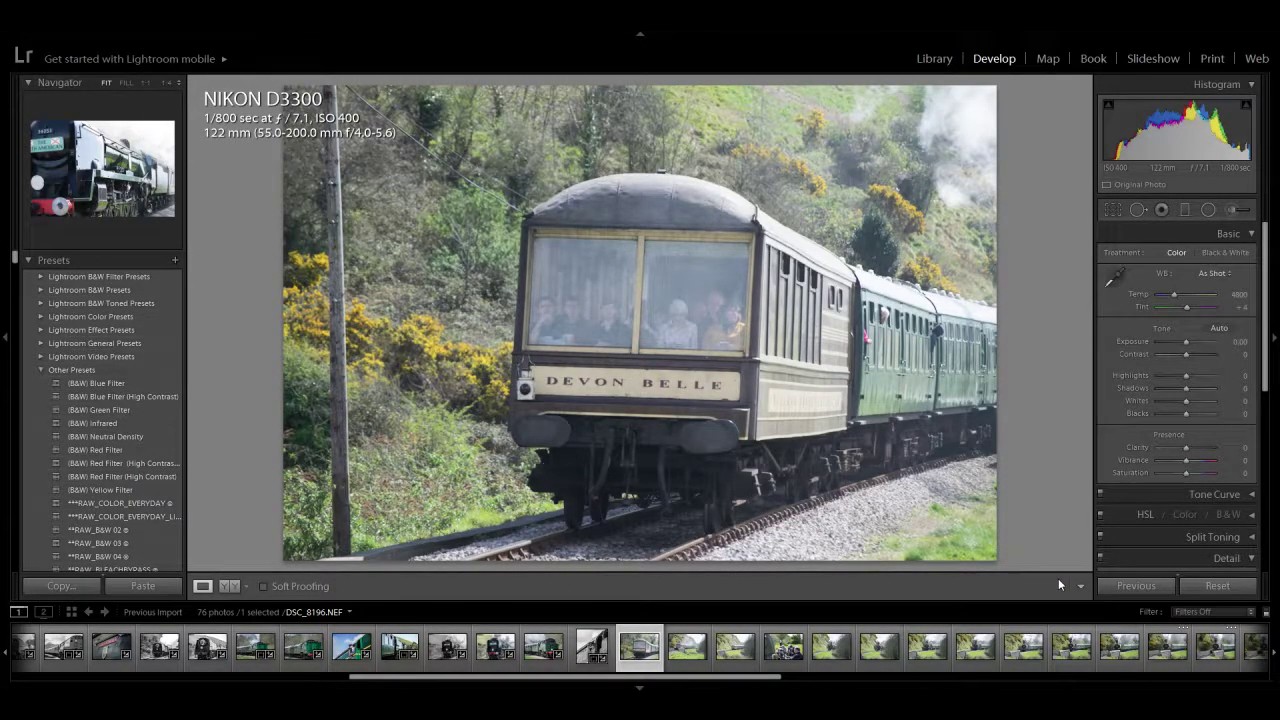
Step: Check the passengers behind the Devon Belle carriage window close up and delete that photo, DSC_8196
left_click(624, 333)
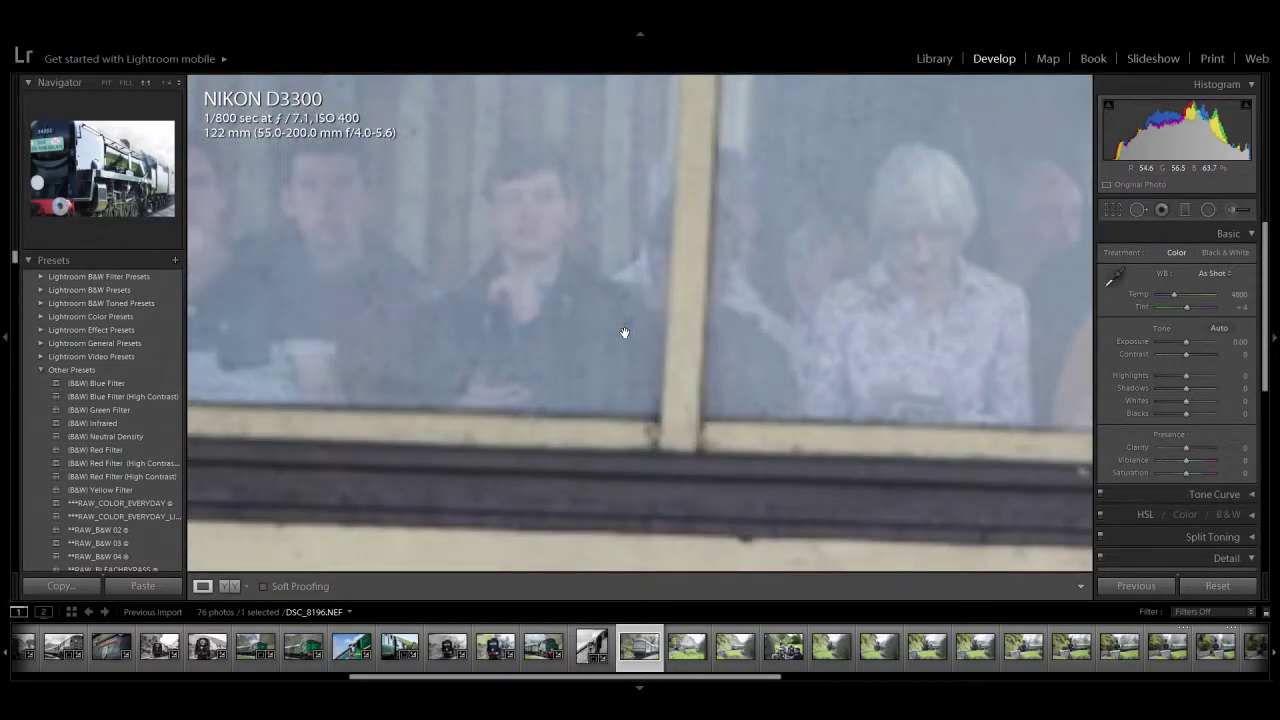
left_click_drag(586, 354, 737, 429)
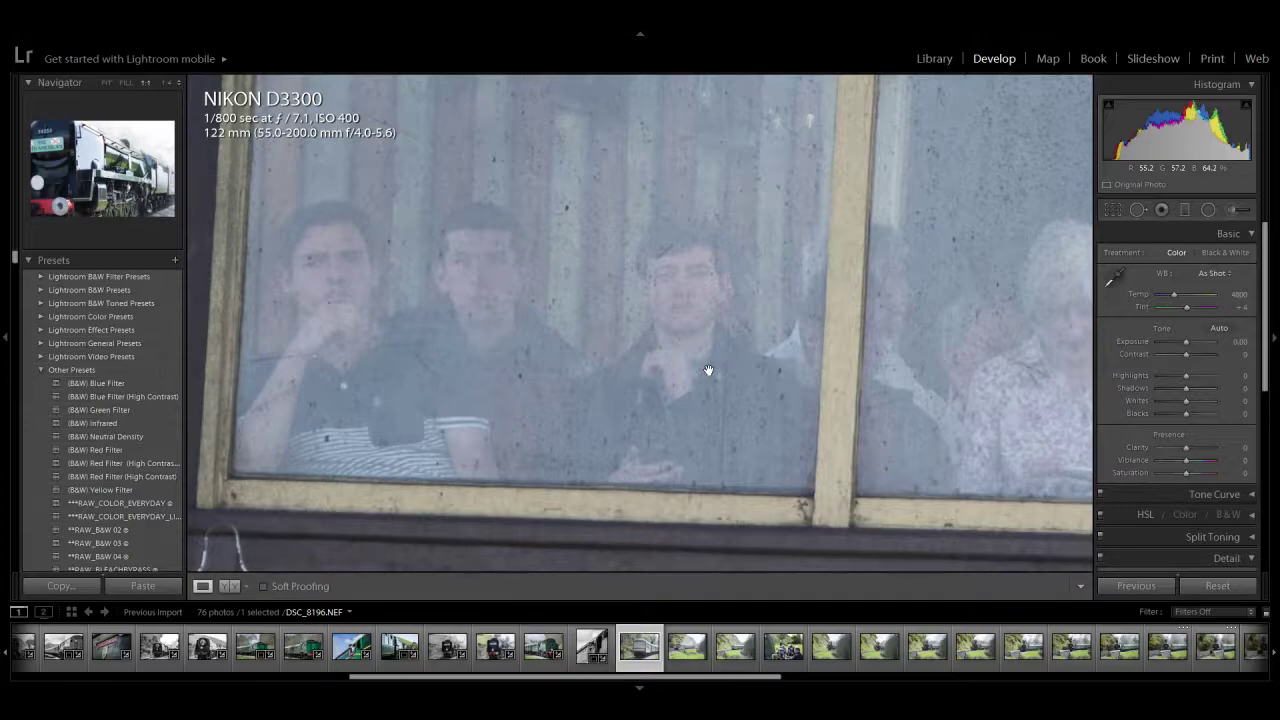
left_click_drag(733, 371, 705, 397)
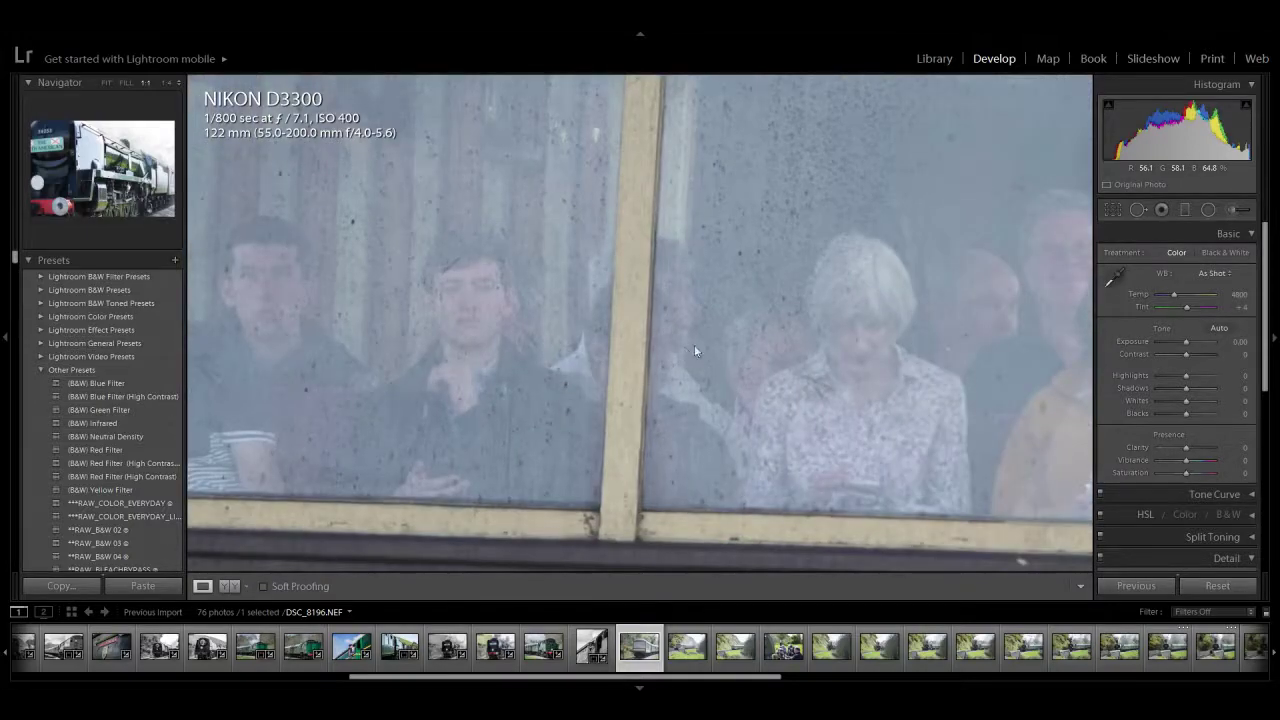
left_click_drag(837, 360, 974, 349)
left_click_drag(331, 315, 466, 321)
left_click(466, 321)
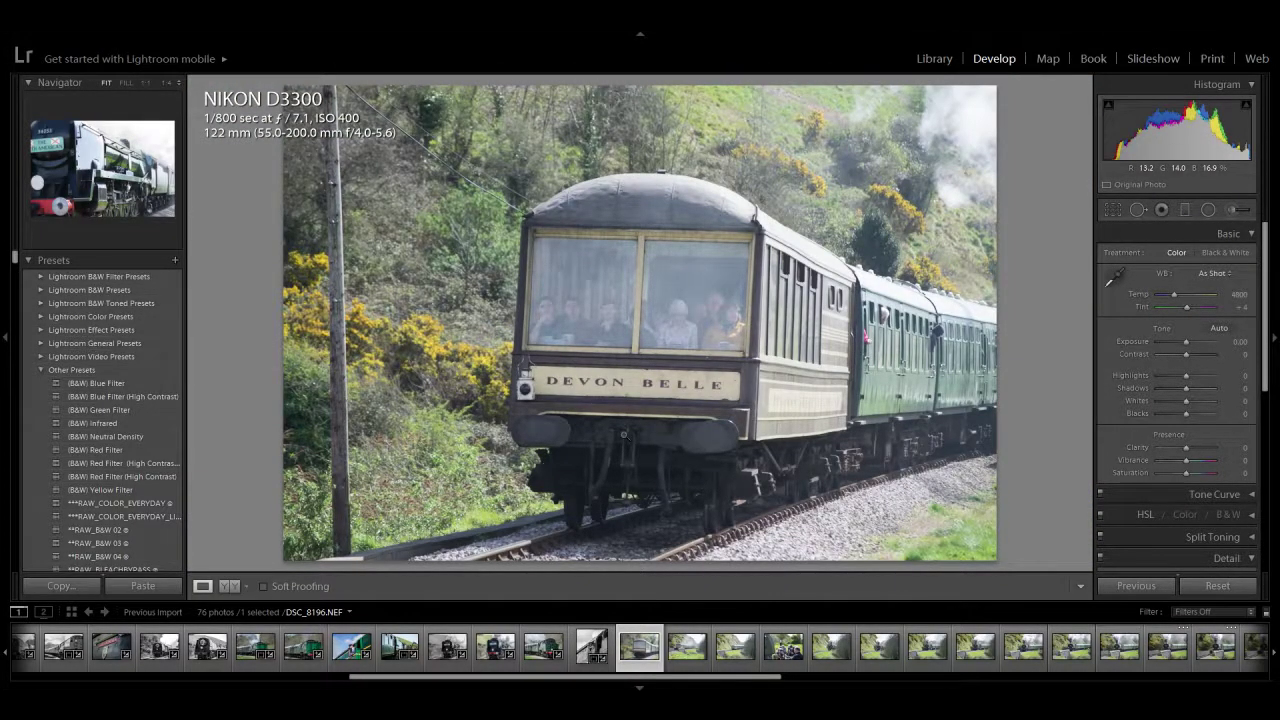
key("Delete")
key("Return")
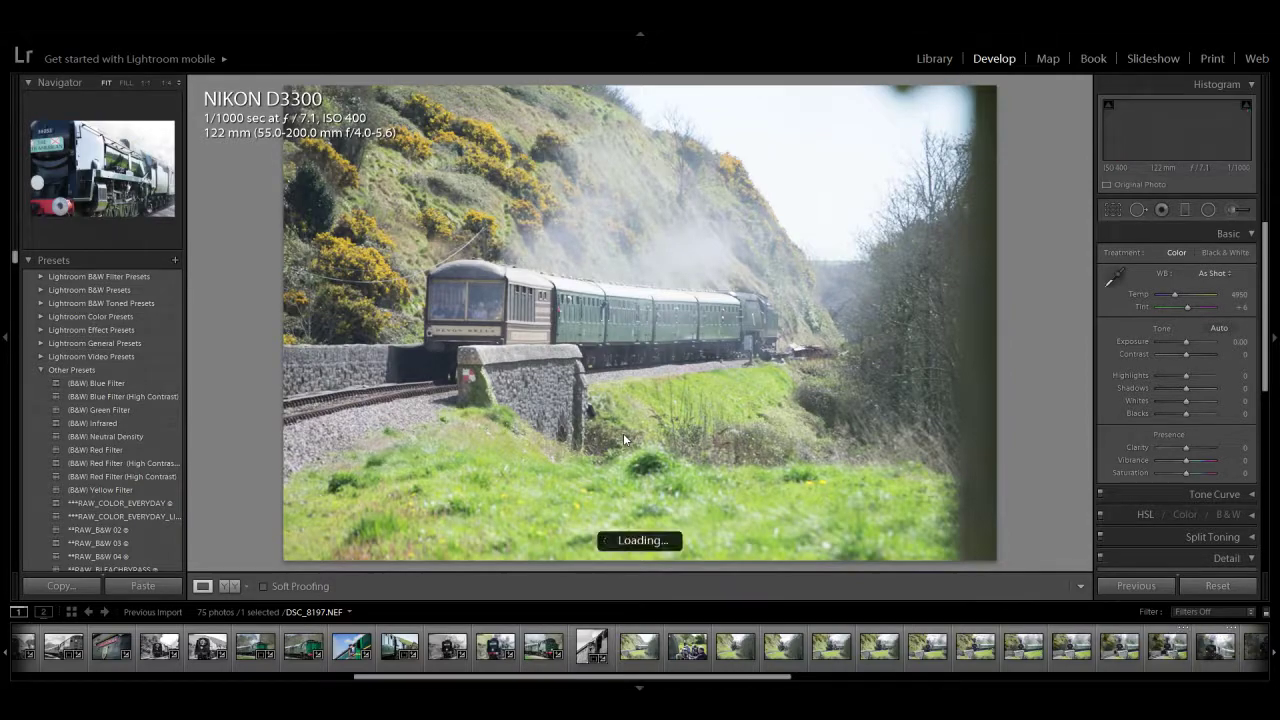
Step: Delete DSC_8197 and DSC_8198, the distant shots of the train's rear leaving along the hillside
key("Right")
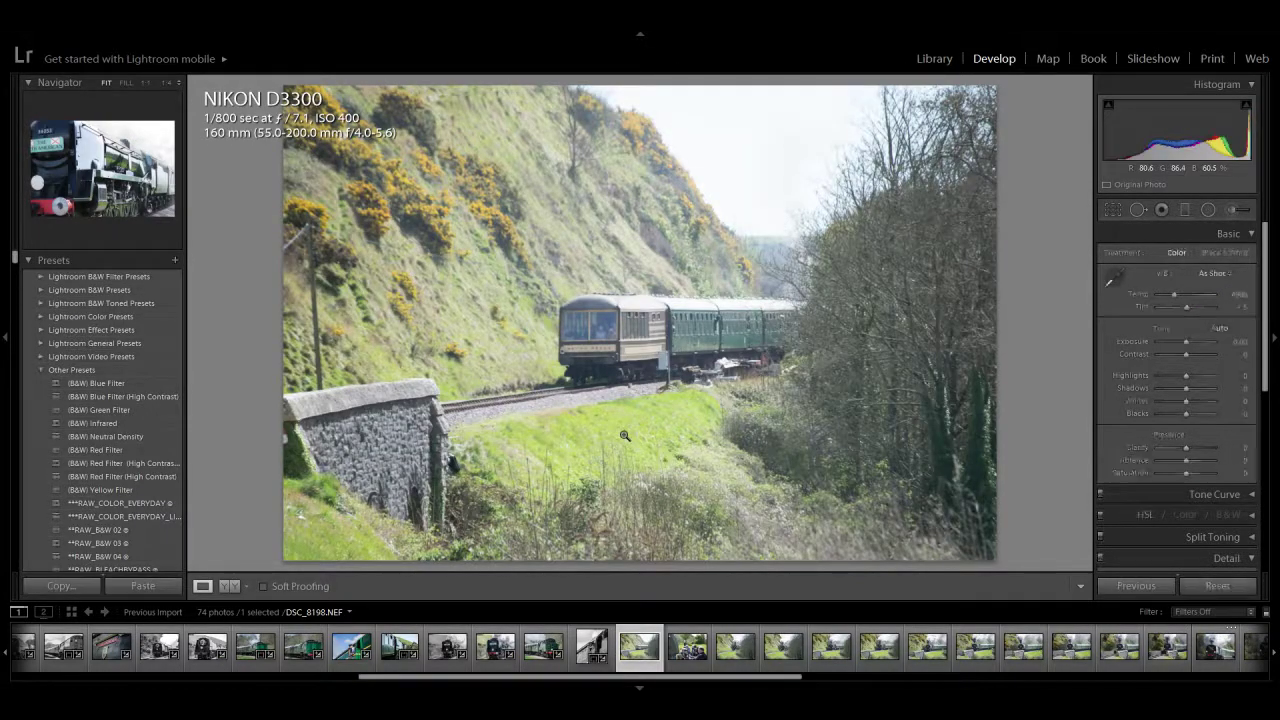
key("Delete")
key("Return")
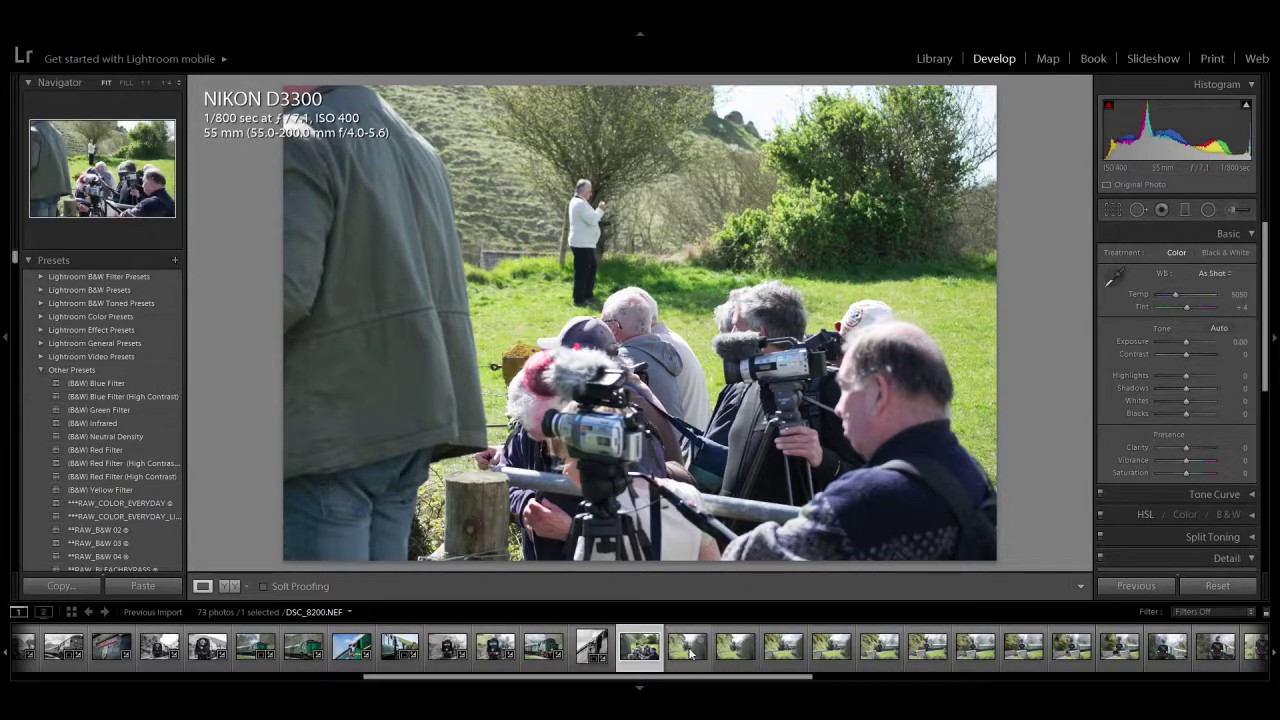
Step: Convert DSC_8199, the people filming, to black and white with Clarity +50, Exposure −0.24, Contrast +5, Highlights −14 and Whites −26
key("Delete")
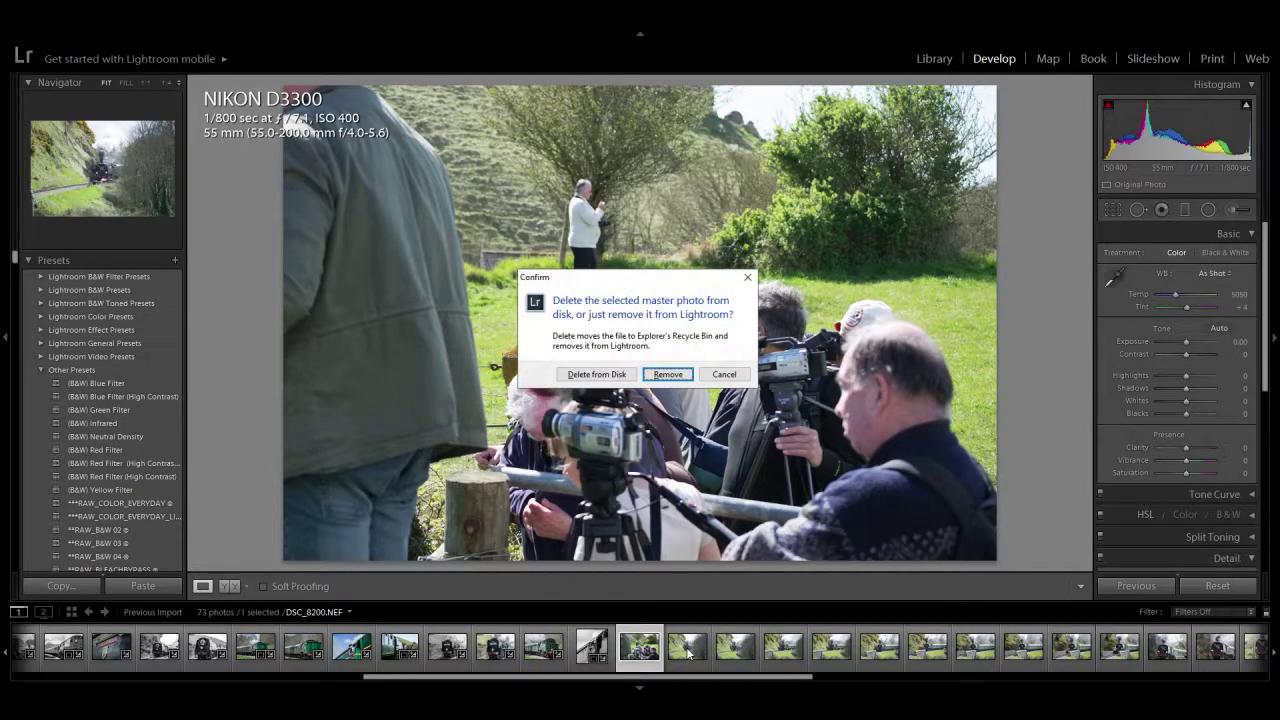
left_click(724, 374)
left_click(1222, 253)
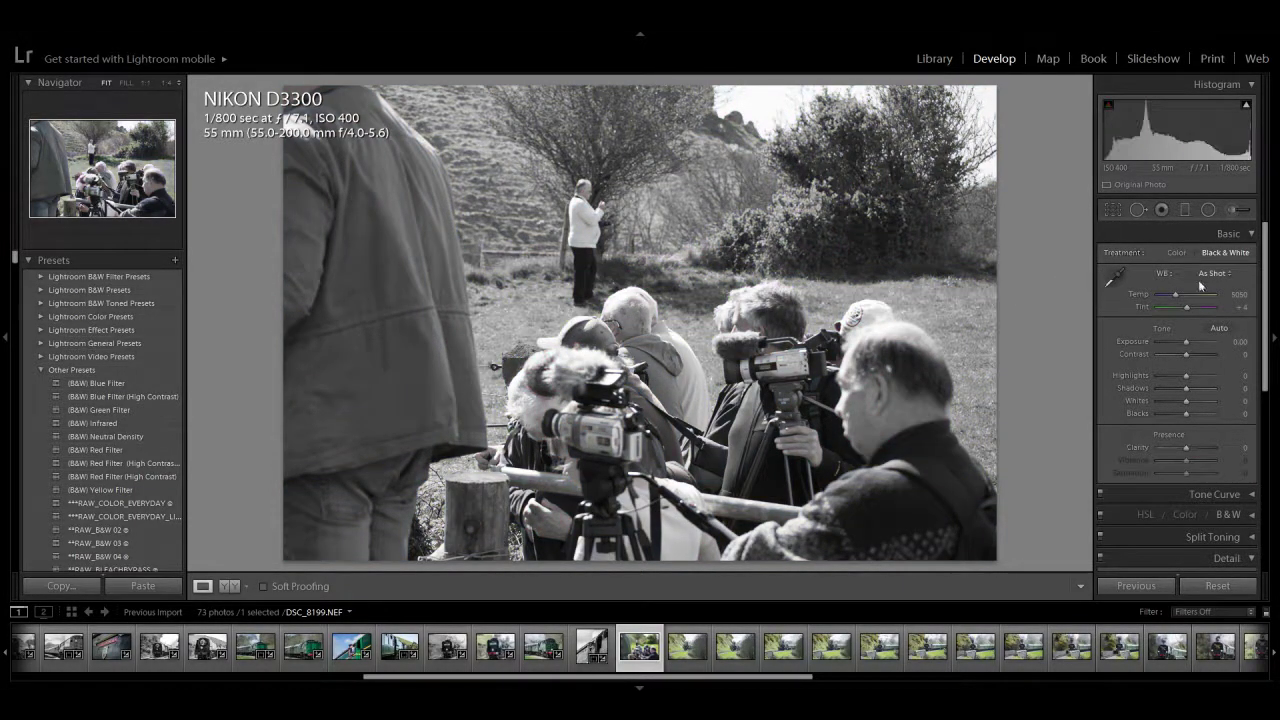
left_click_drag(1183, 448, 1203, 455)
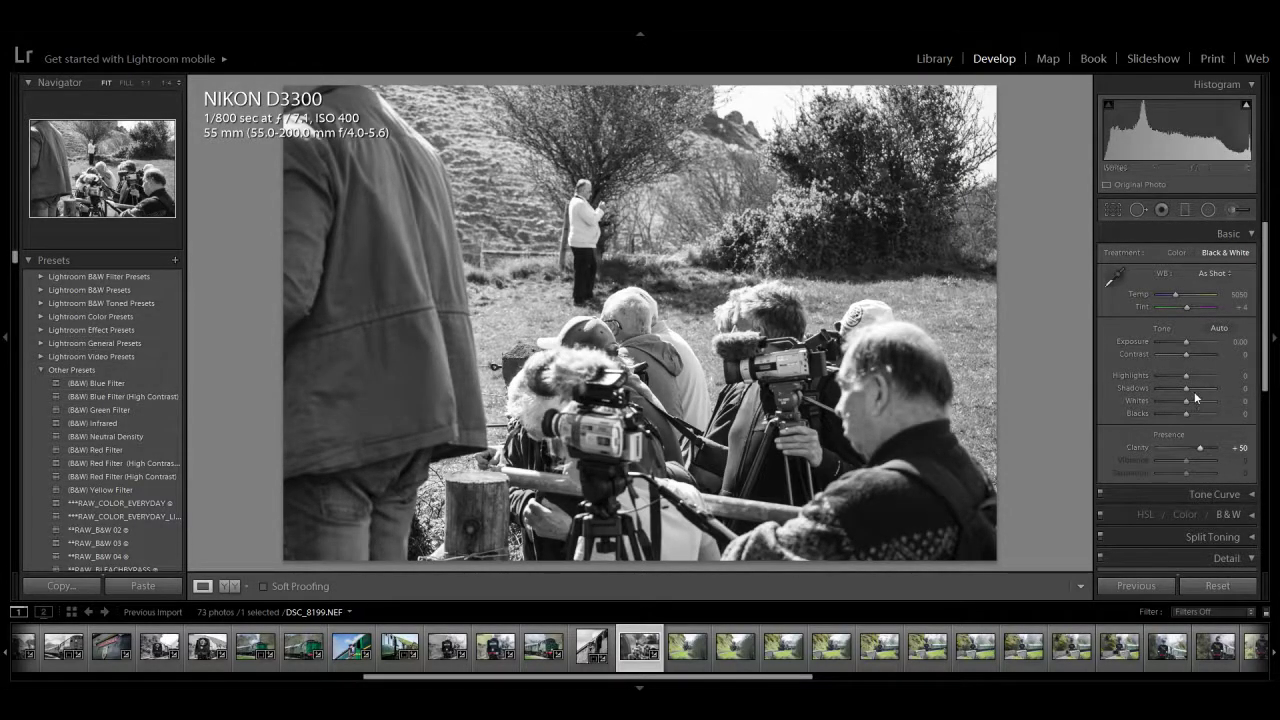
left_click_drag(1189, 401, 1188, 358)
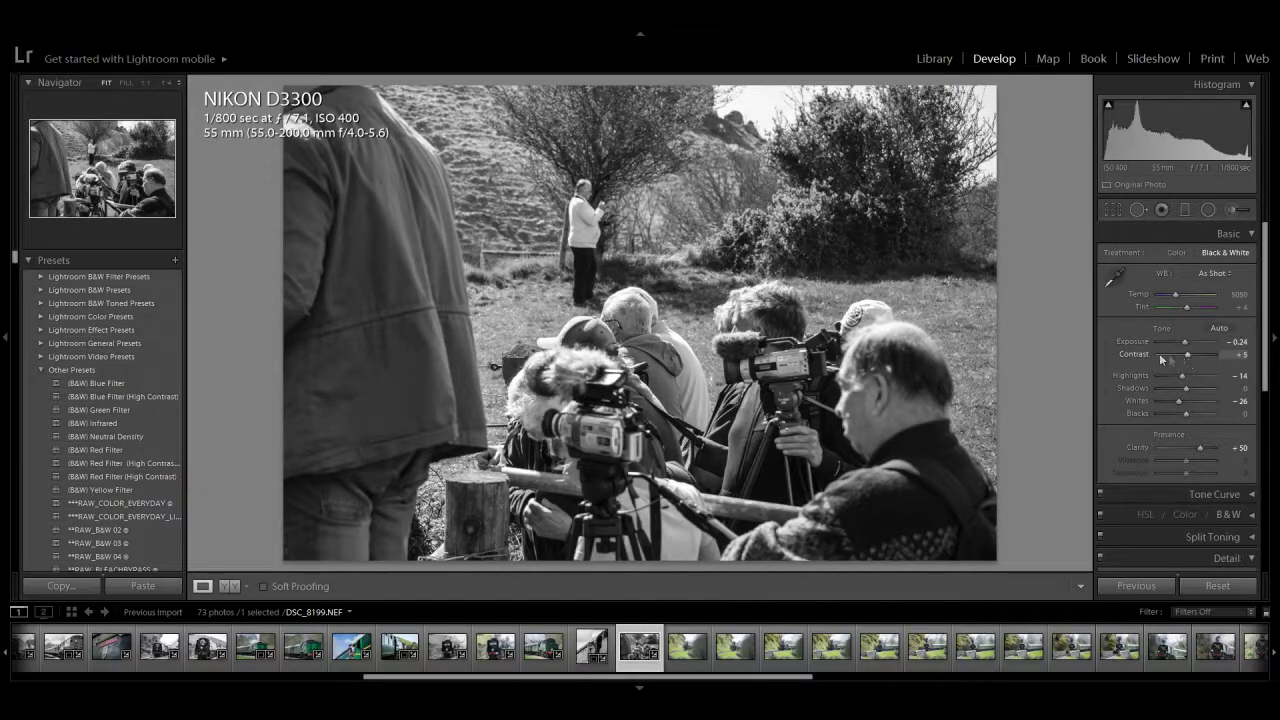
Step: Delete DSC_8199 of the people filming and the approaching train shots DSC_8200 and DSC_8201
key("Right")
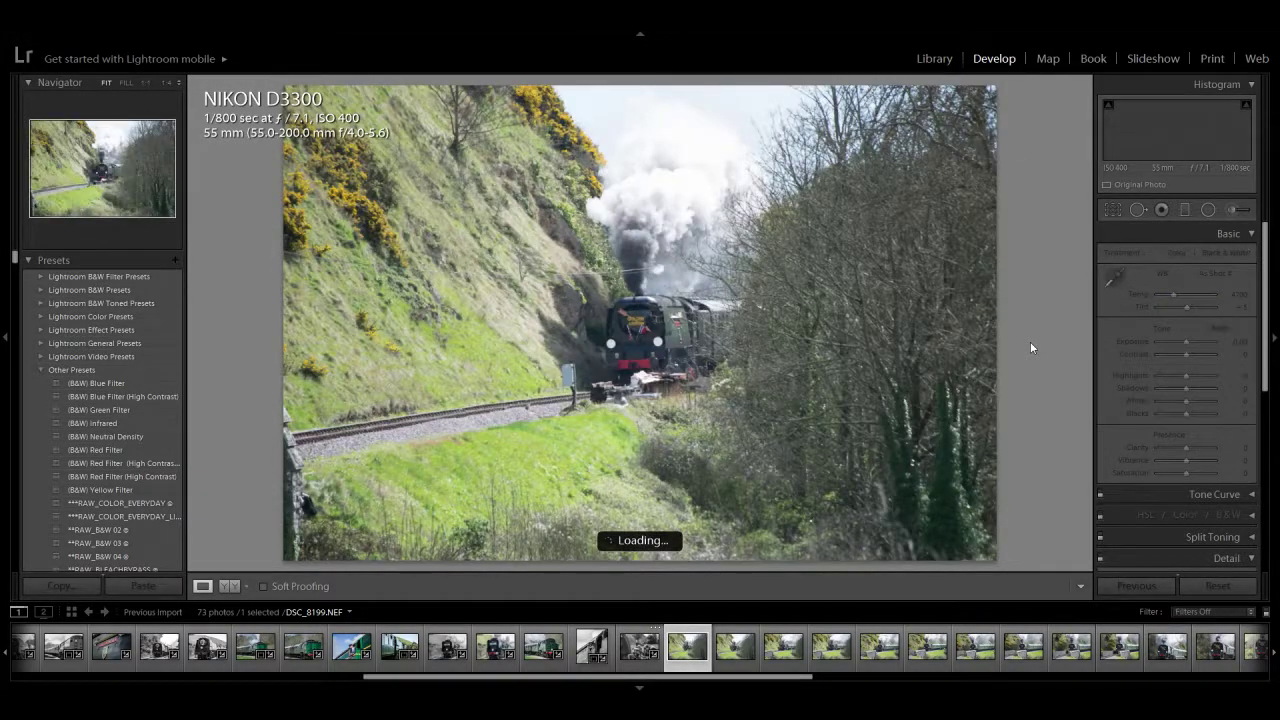
key("Left")
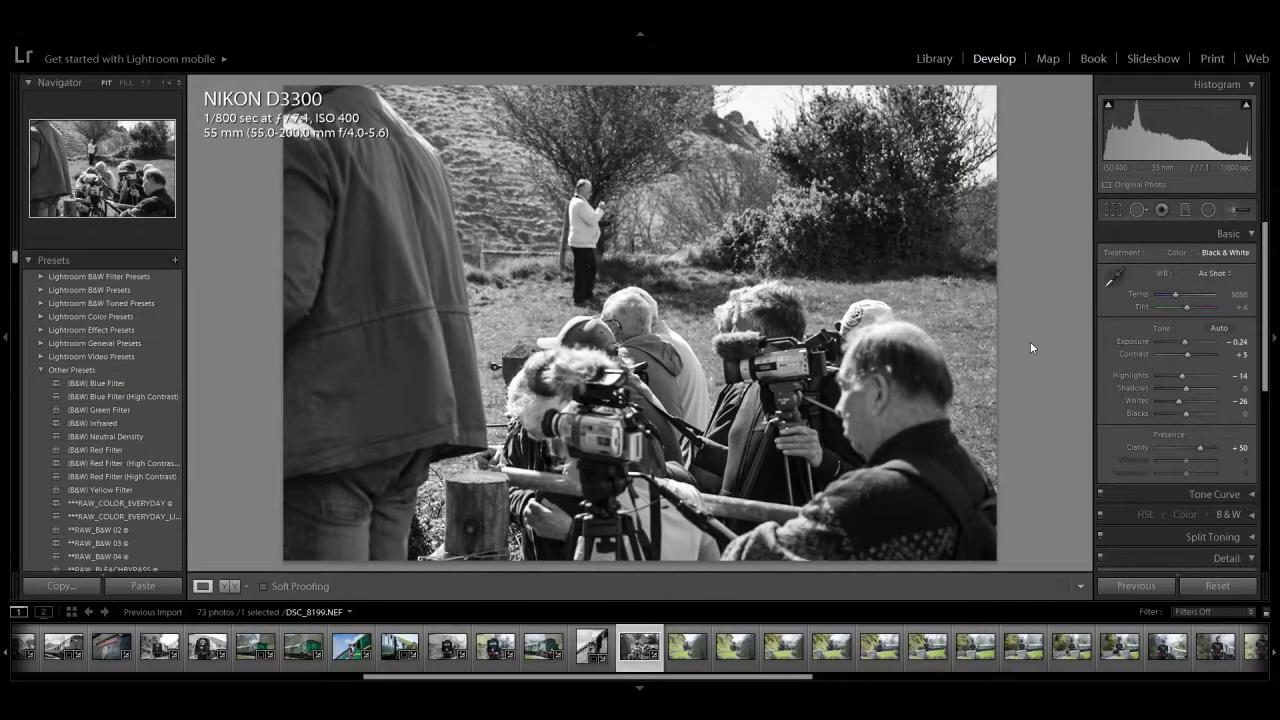
key("Delete")
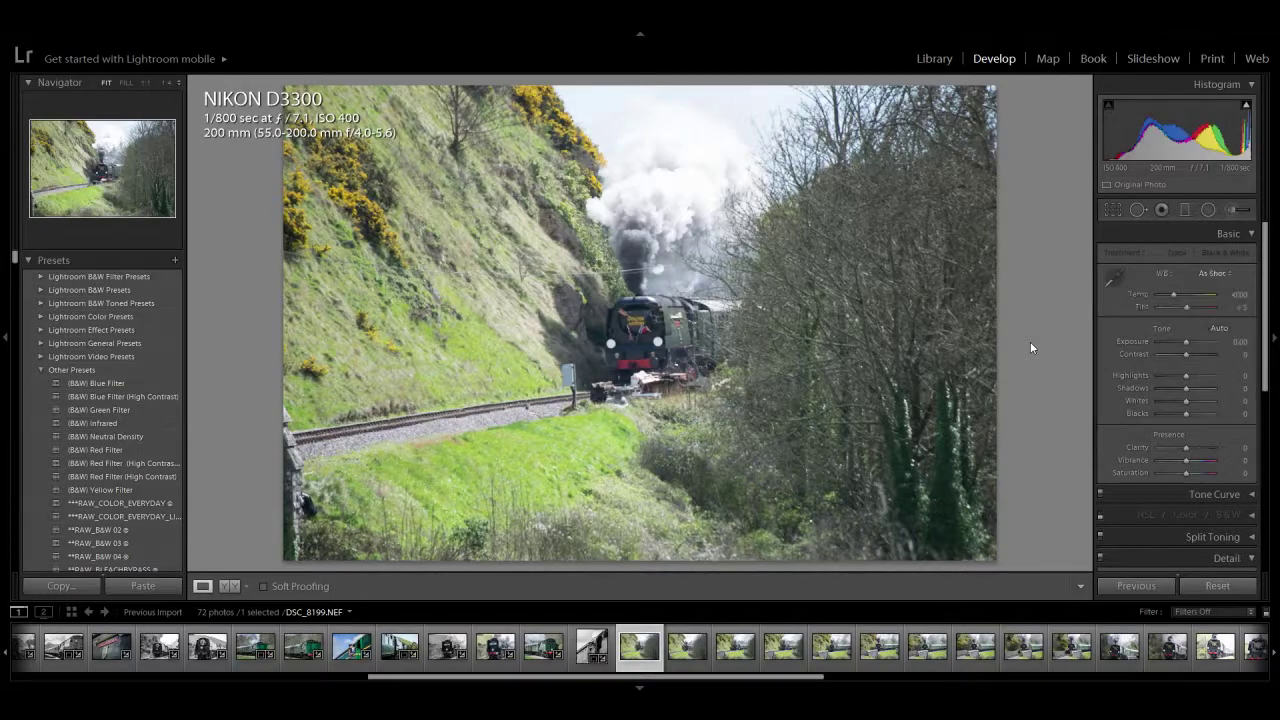
key("Delete")
key("Return")
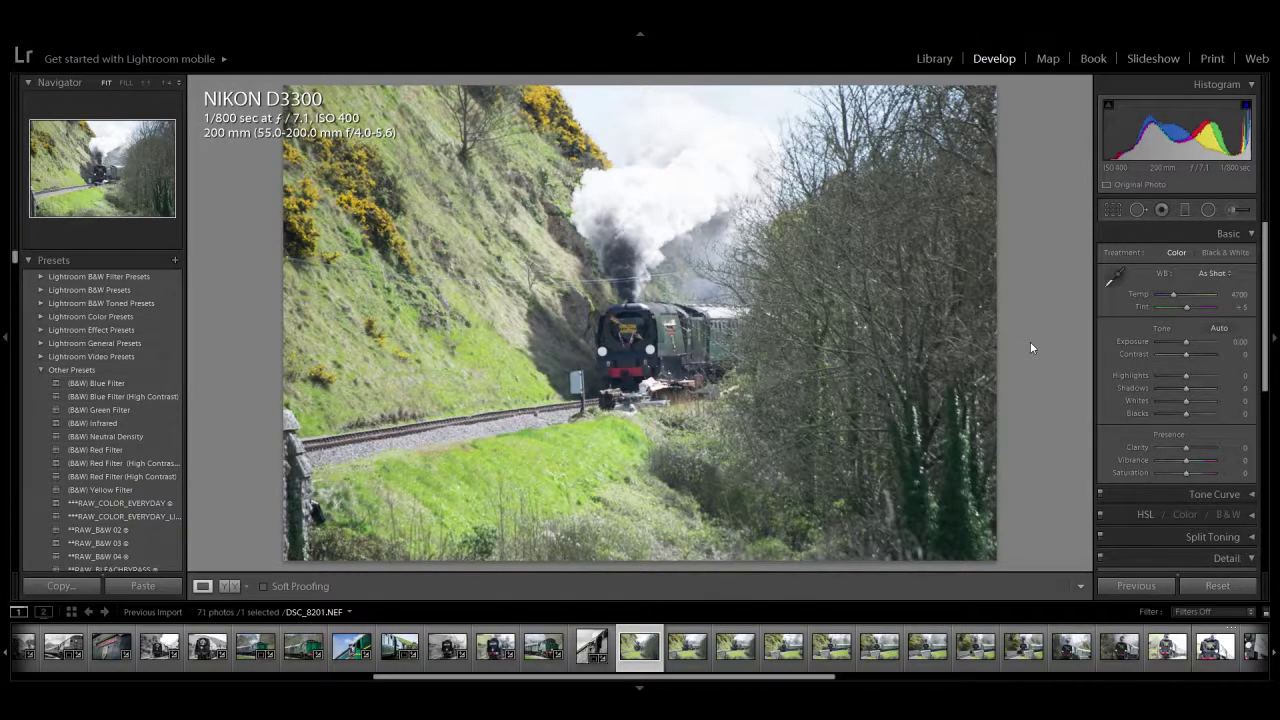
key("Delete")
key("Escape")
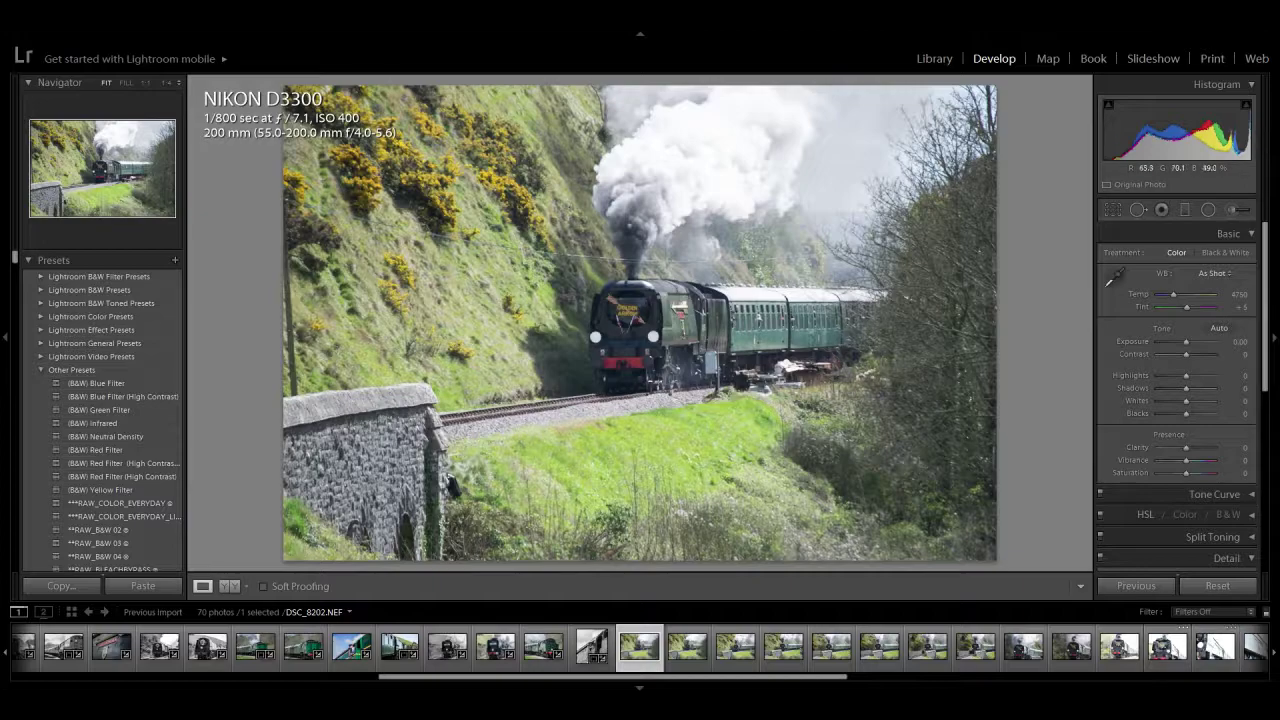
Step: Convert DSC_8202 to black and white with Clarity +52, Contrast +17, Highlights −48, Shadows −21 and Whites −19
left_click_drag(1197, 455, 1202, 457)
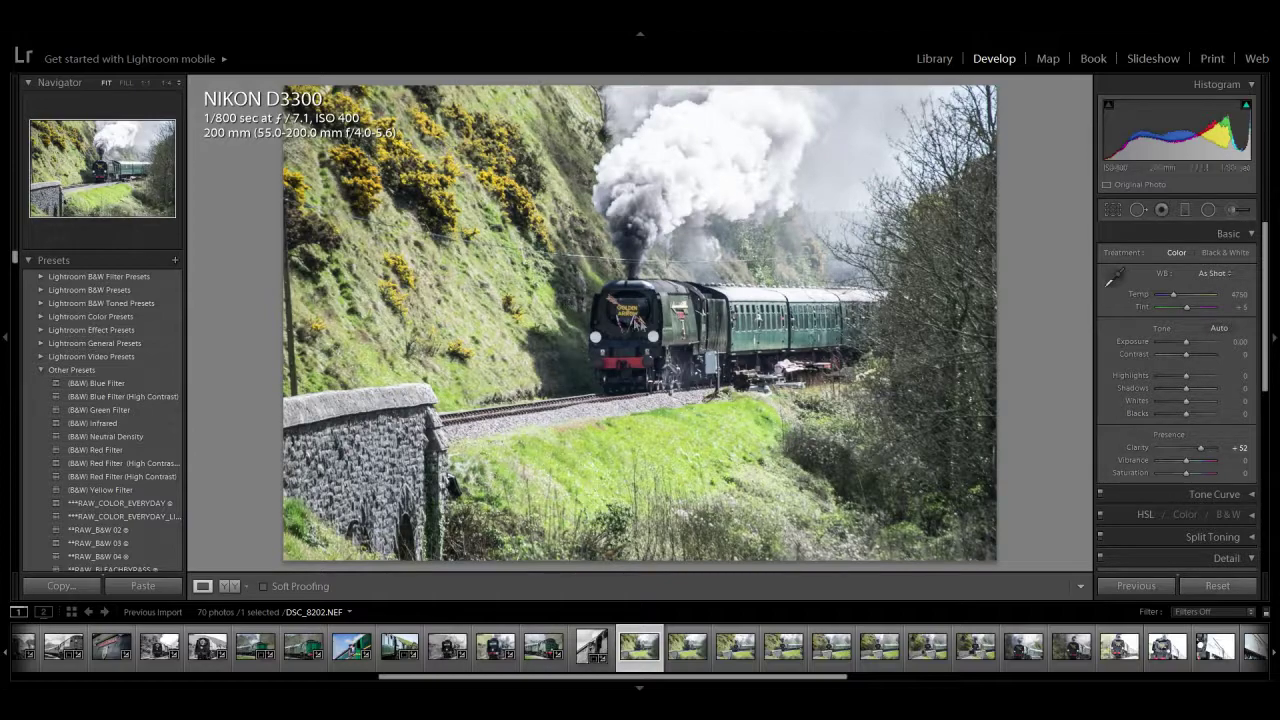
left_click(1230, 256)
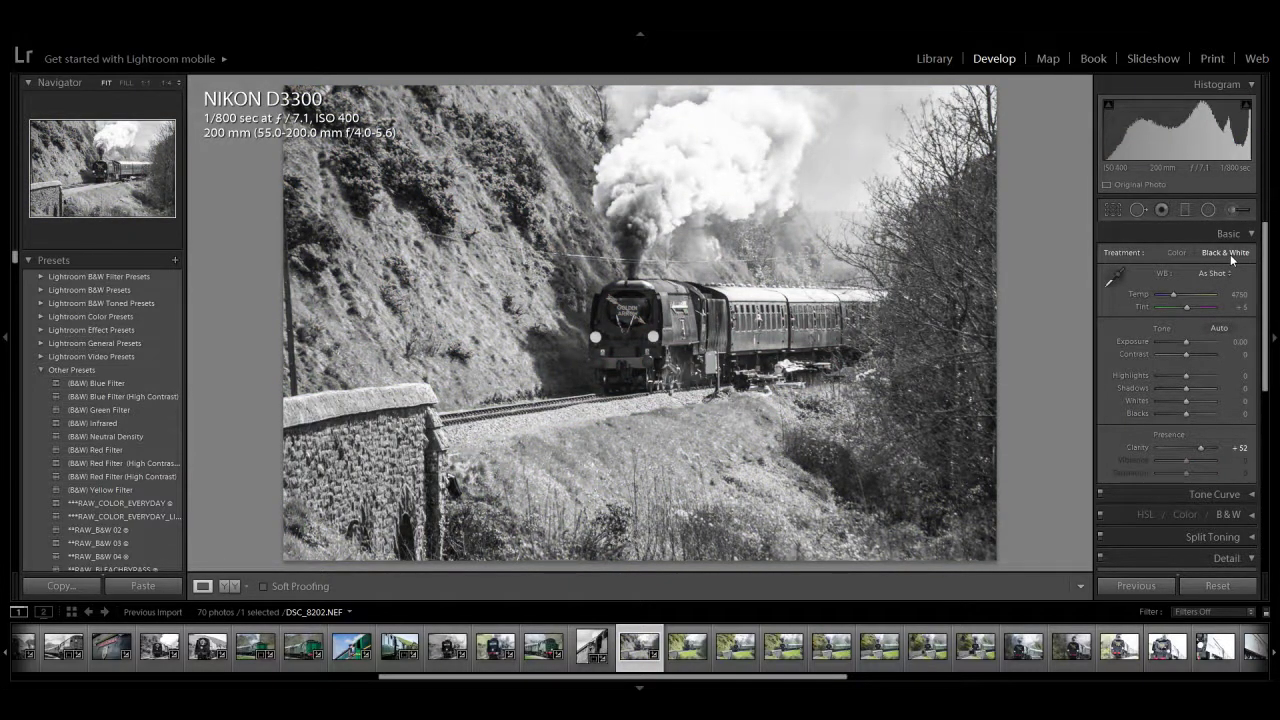
left_click_drag(1187, 377, 1186, 413)
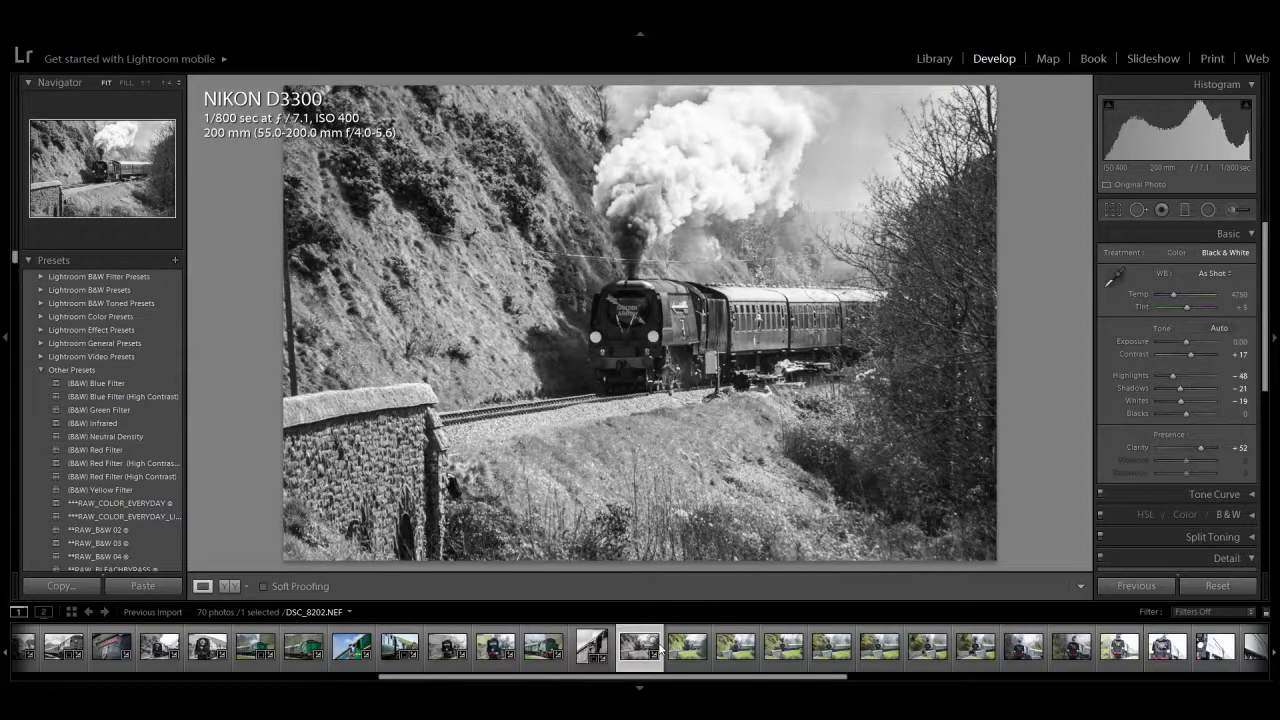
Step: Delete the approaching train shots from DSC_8202 through DSC_8206
key("ctrl+shift+r")
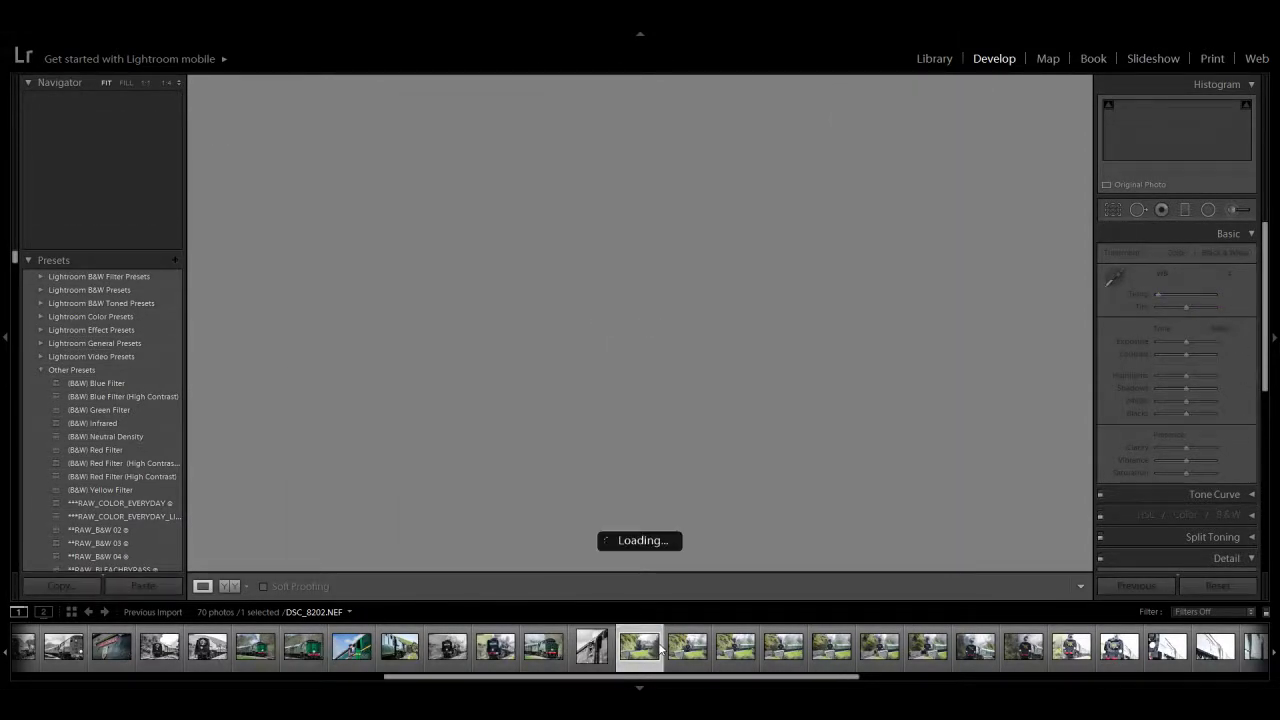
key("Delete")
key("Return")
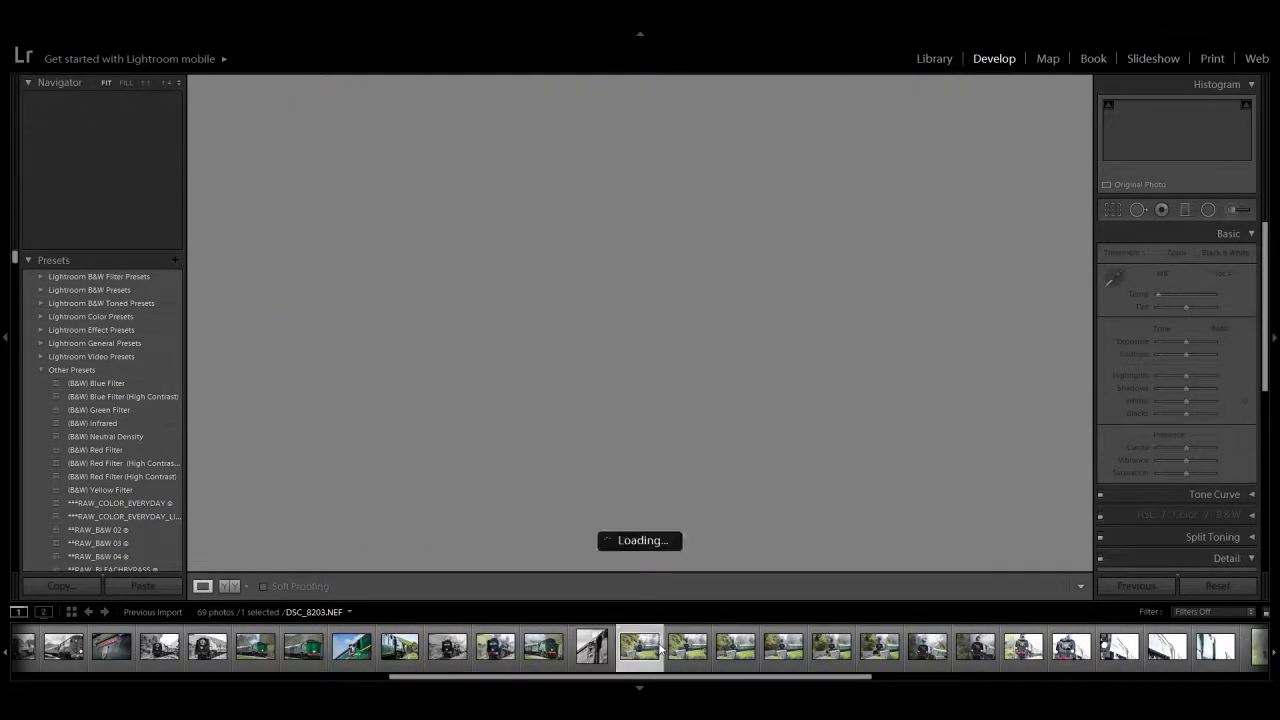
key("Delete")
key("Return")
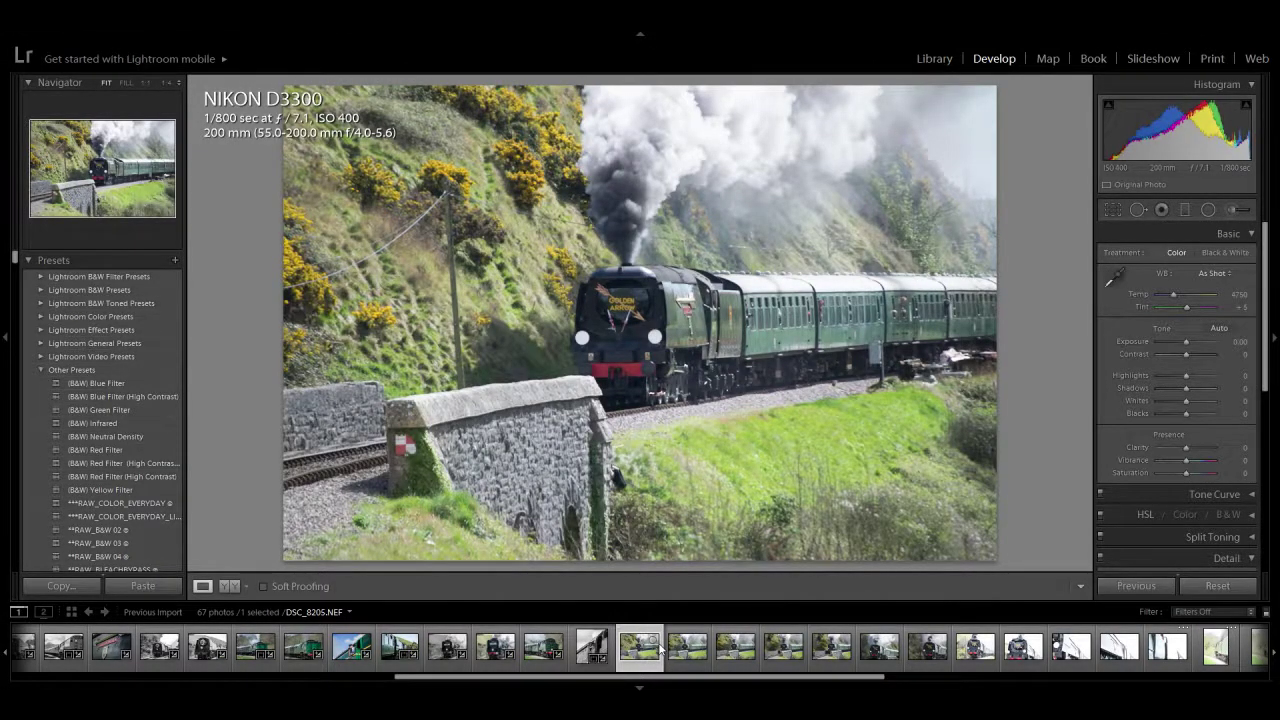
key("Delete")
key("Return")
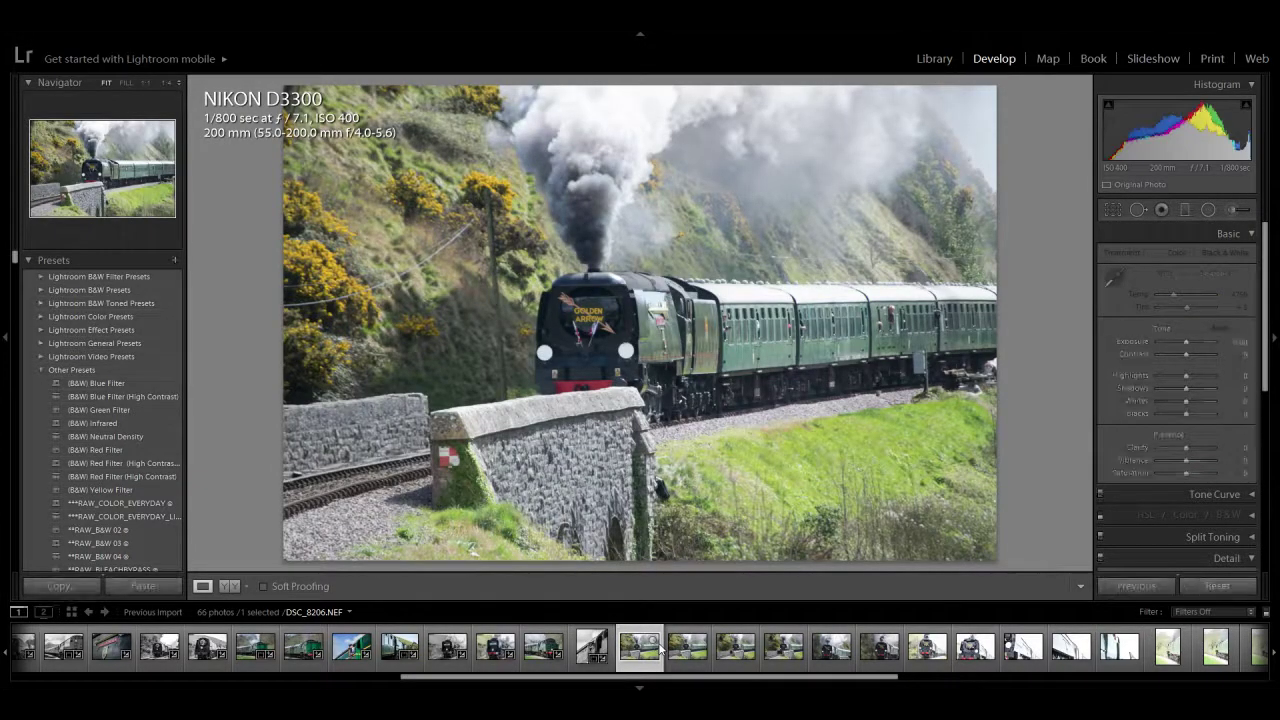
key("Delete")
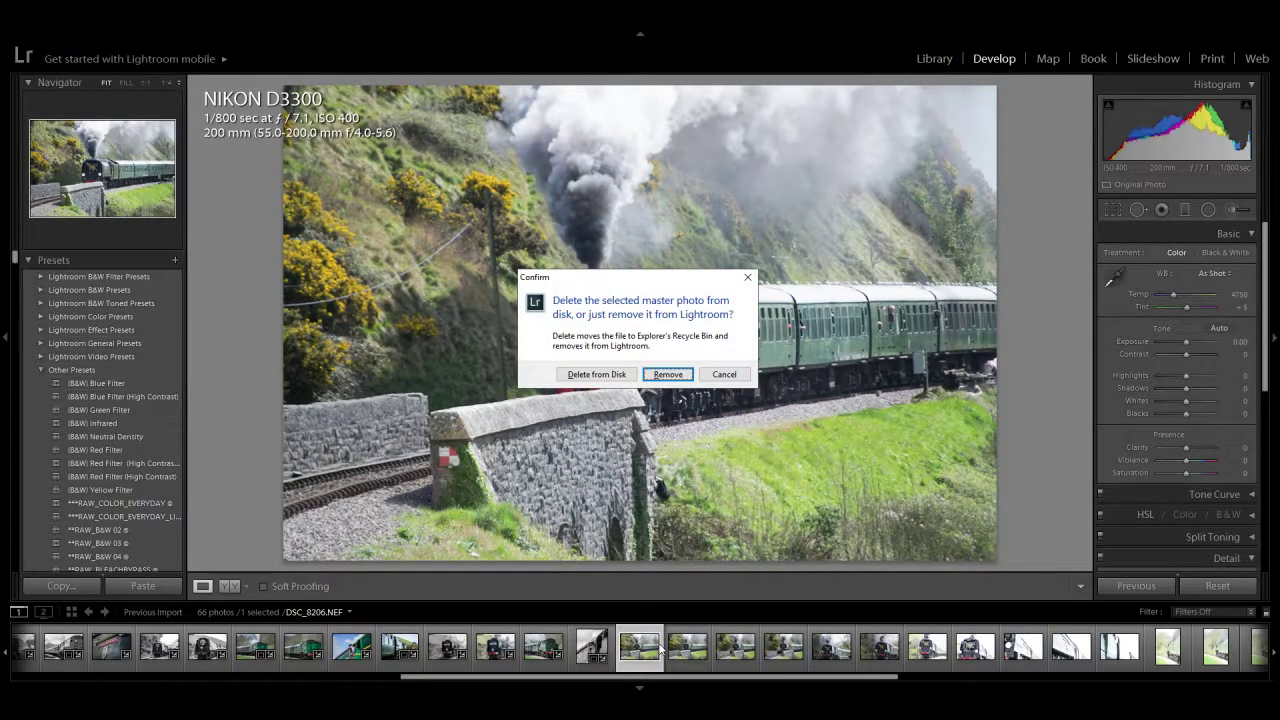
key("Return")
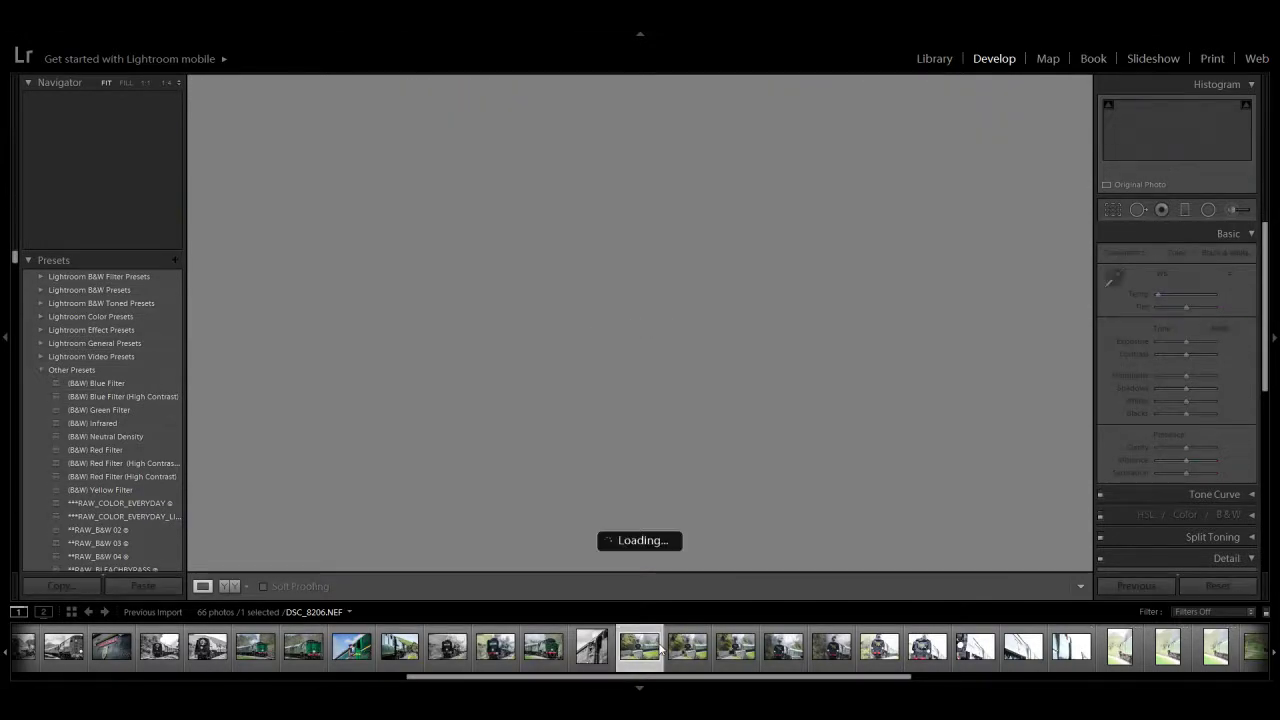
Step: Delete the approaching train shots DSC_8206 and DSC_8207
key("Delete")
key("Return")
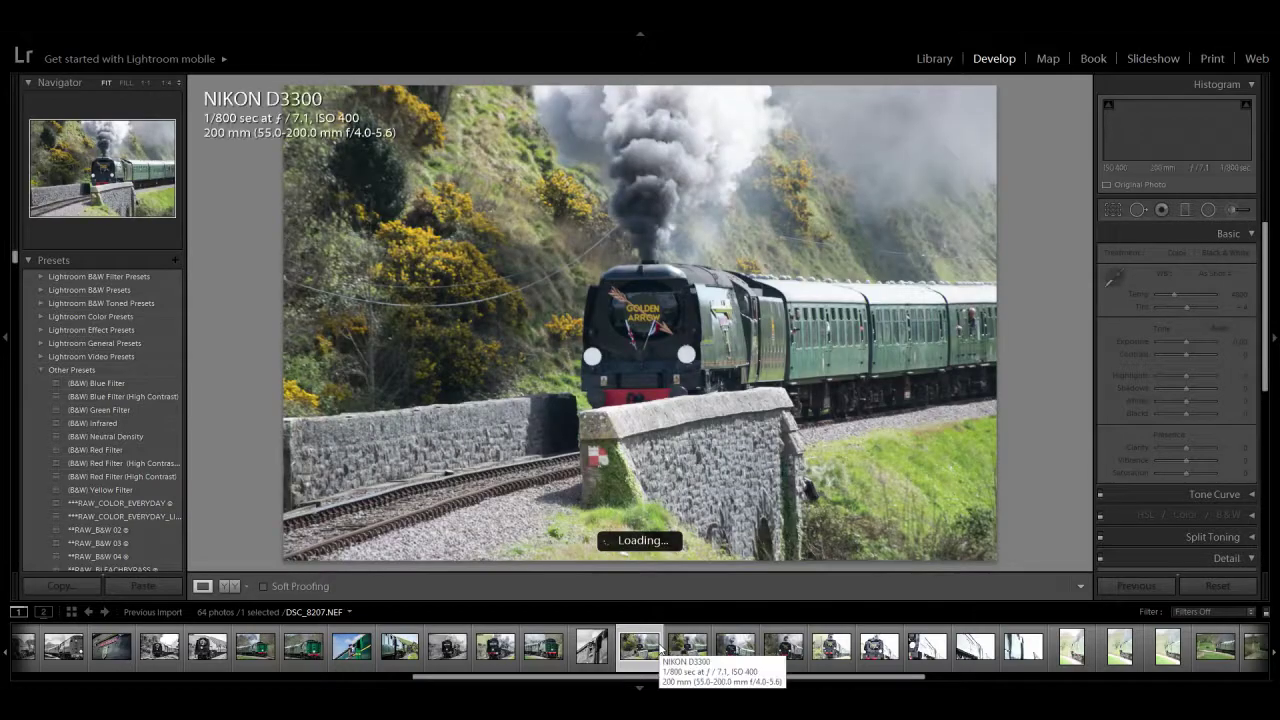
key("Delete")
key("Return")
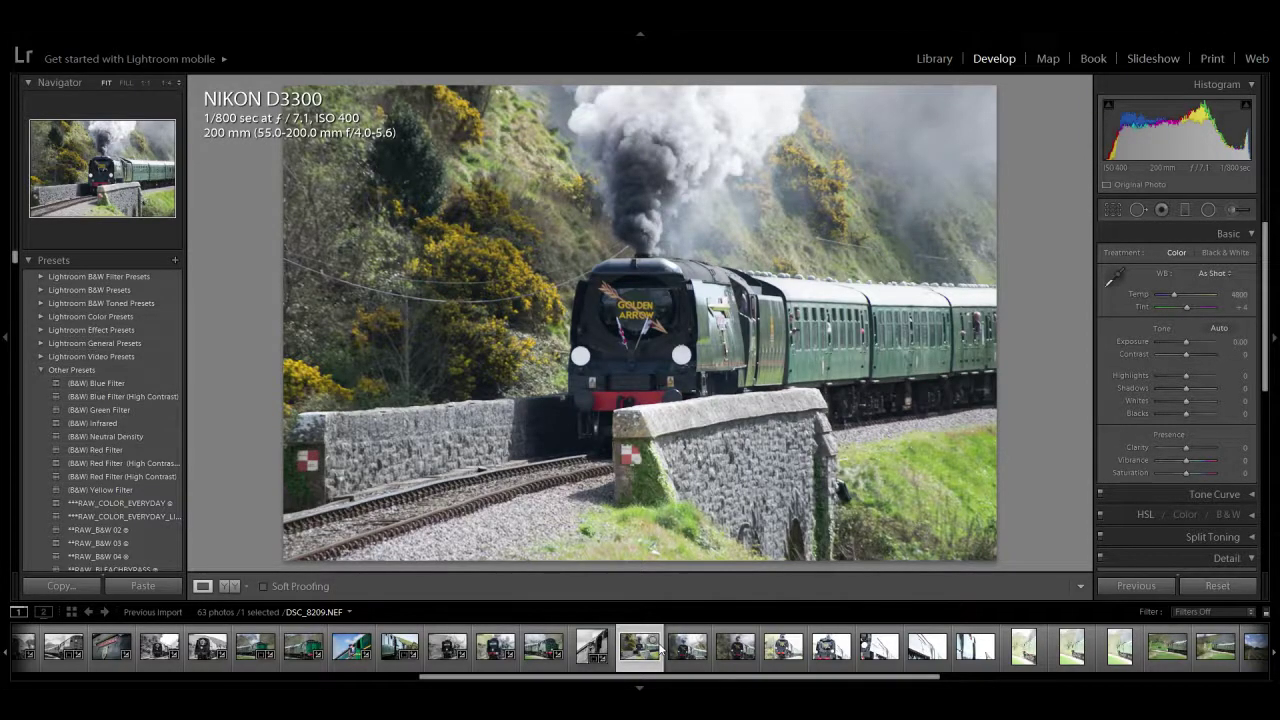
Step: Compare DSC_8209 with DSC_8210, and set DSC_8209 to Clarity +81, Highlights −40, Shadows −7, Whites −45 and Blacks −14
key("Right")
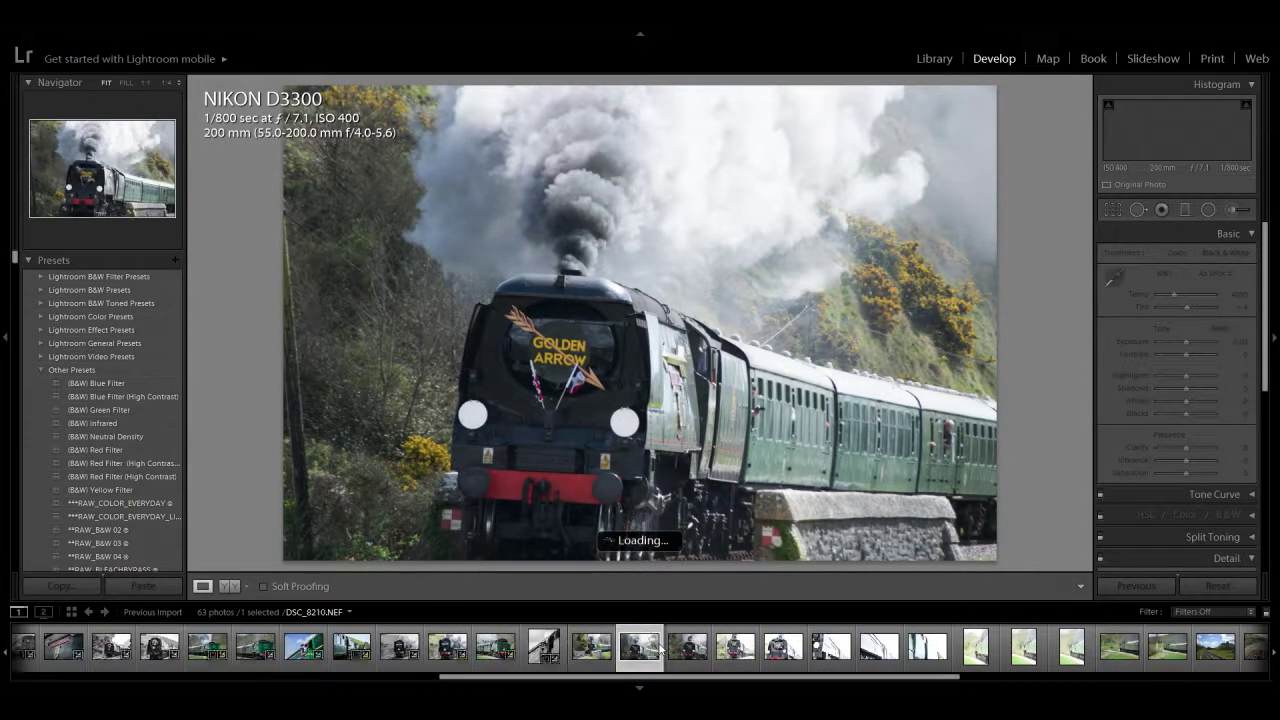
key("Left")
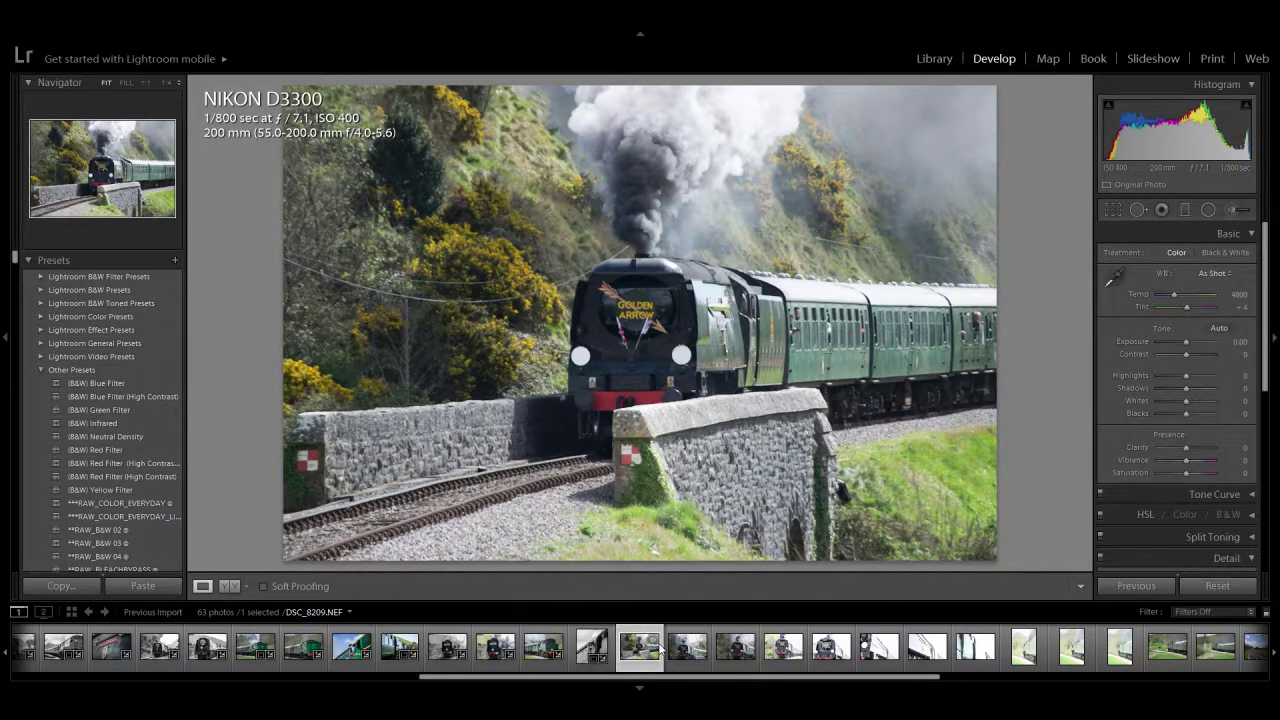
left_click_drag(1201, 456, 1207, 450)
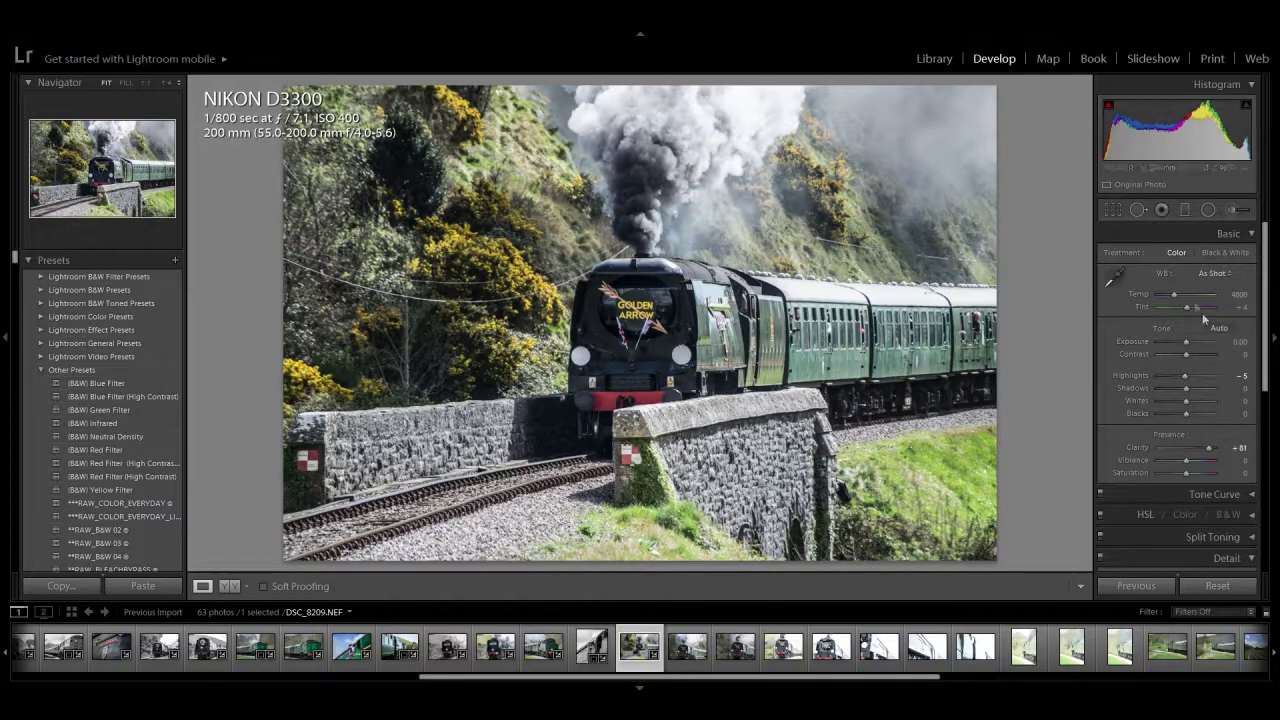
left_click_drag(1183, 380, 1172, 381)
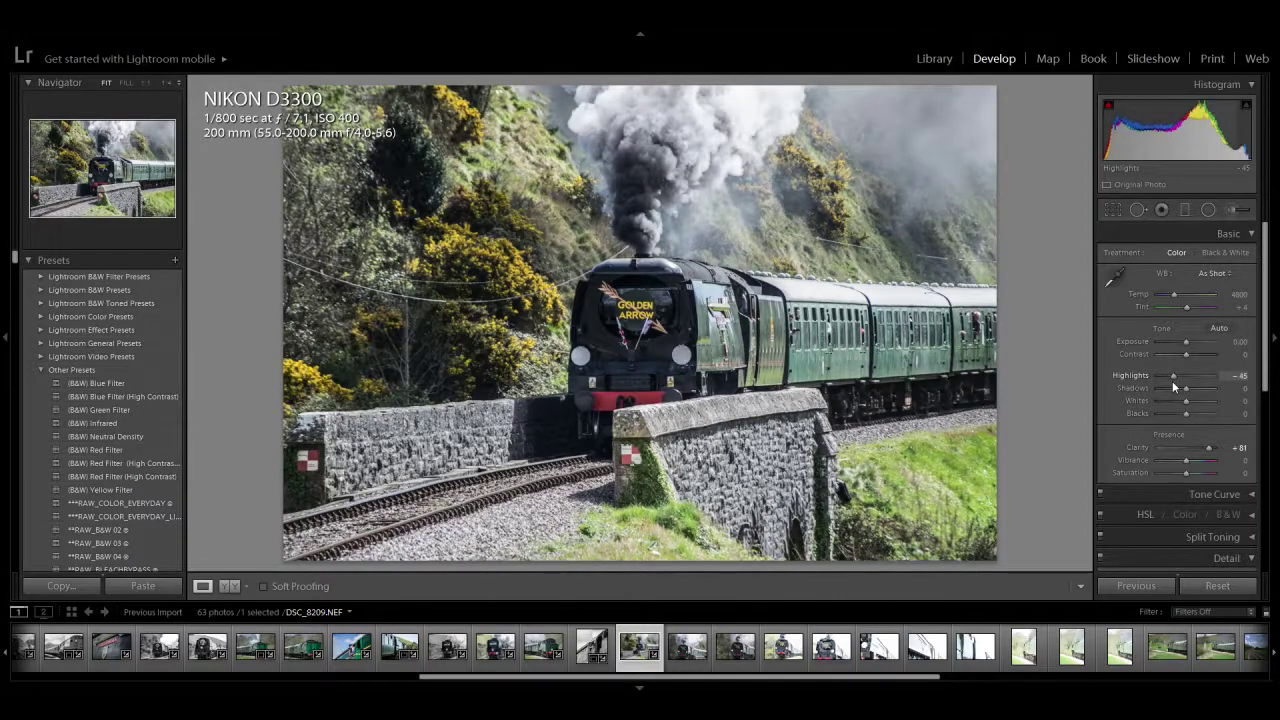
left_click(1217, 254)
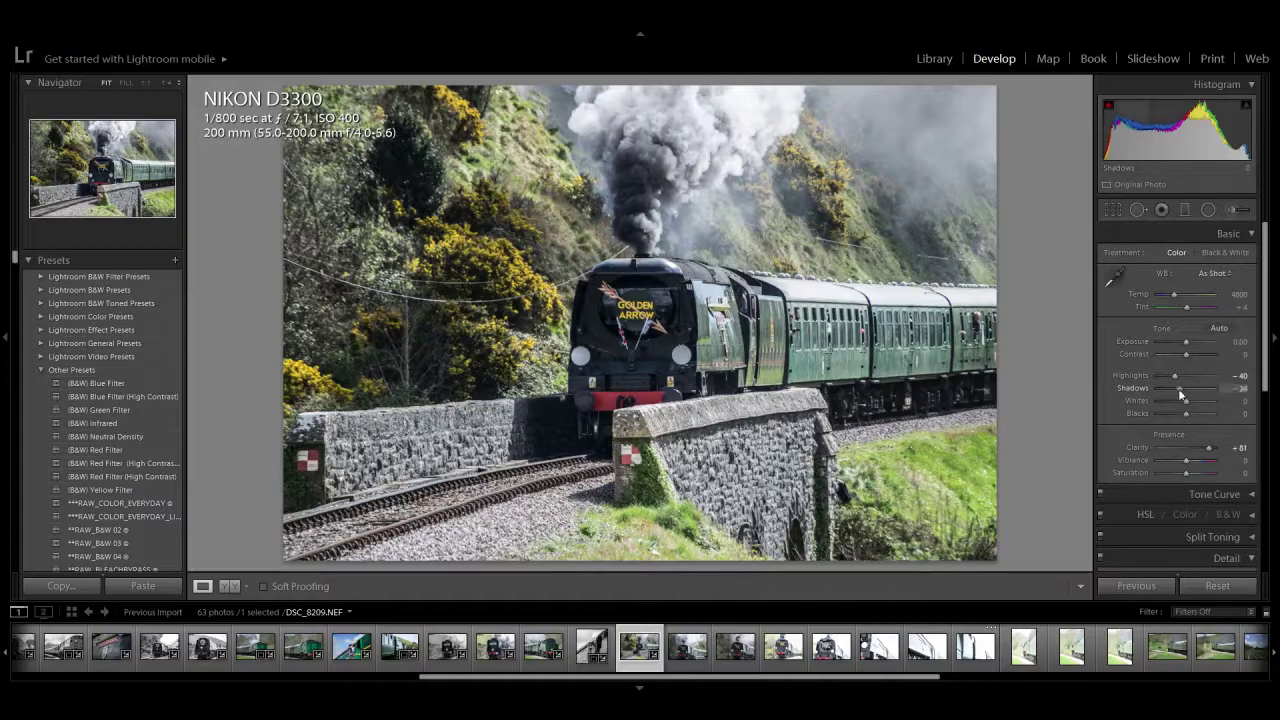
left_click_drag(1179, 401, 1180, 415)
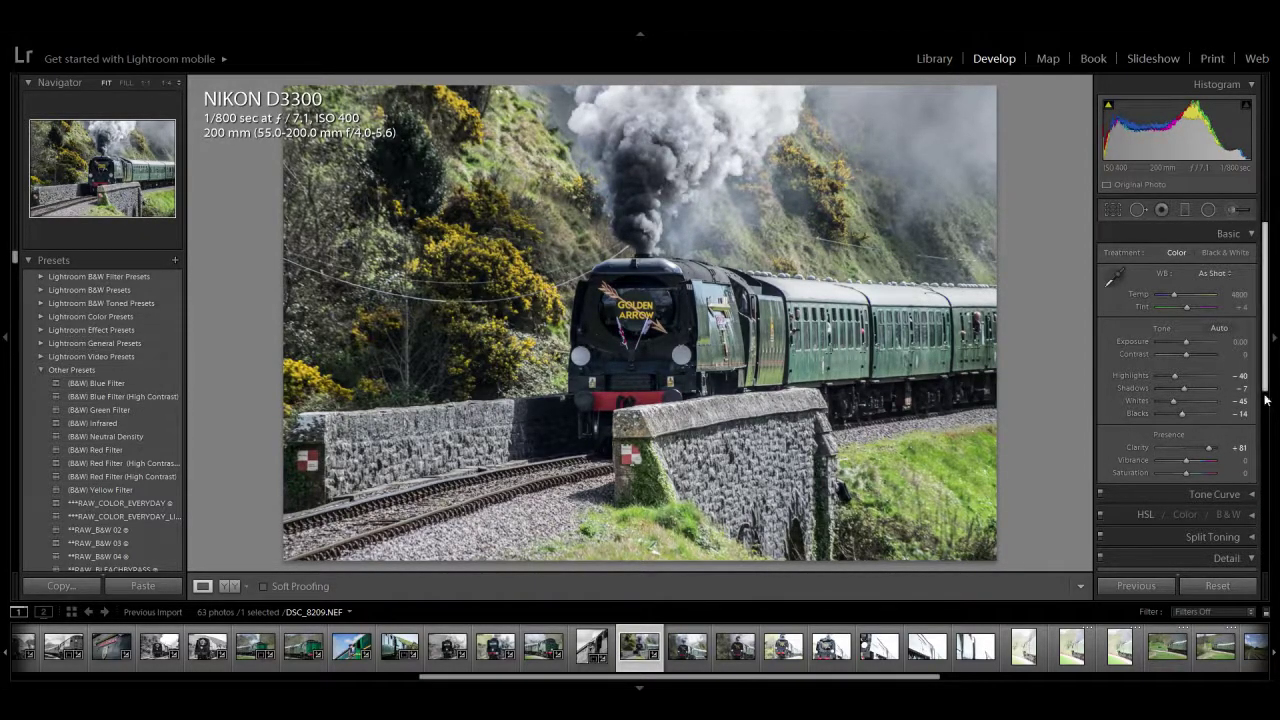
Step: Set DSC_8209's Sharpening Amount to 75, Contrast to +17 and Exposure to +0.12
scroll(1265, 400, "down", 4)
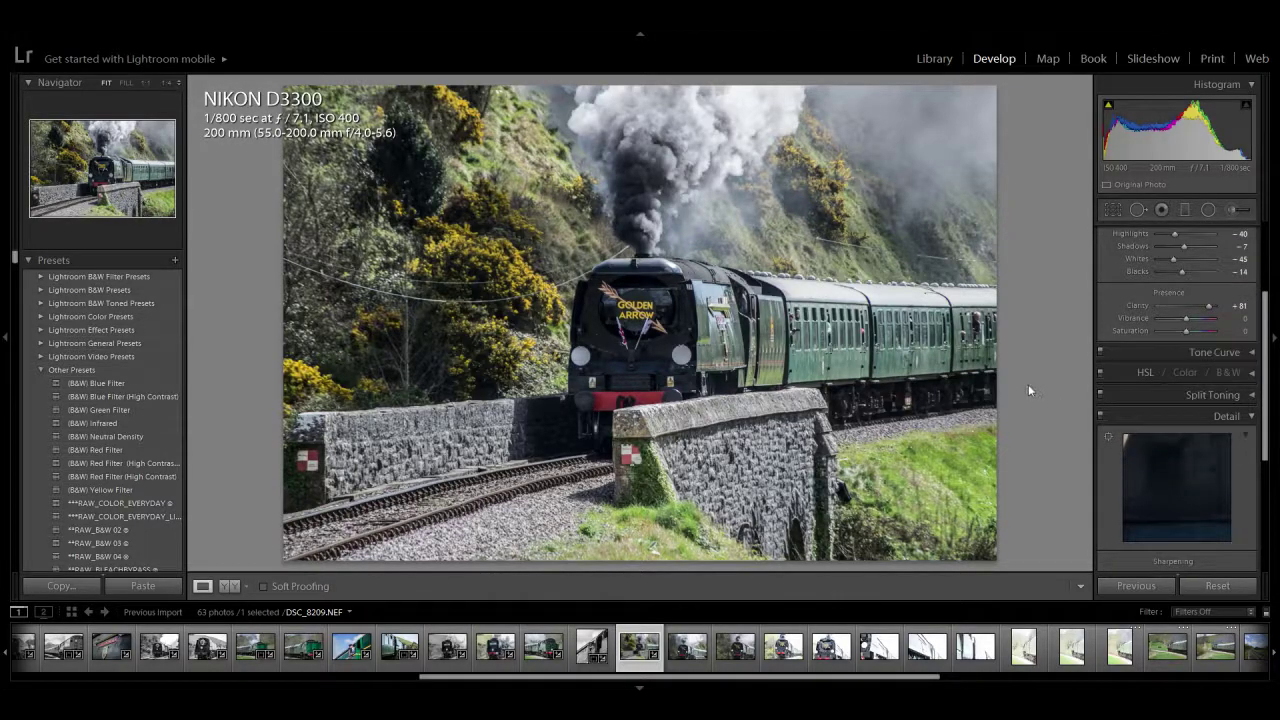
scroll(1173, 450, "down", 5)
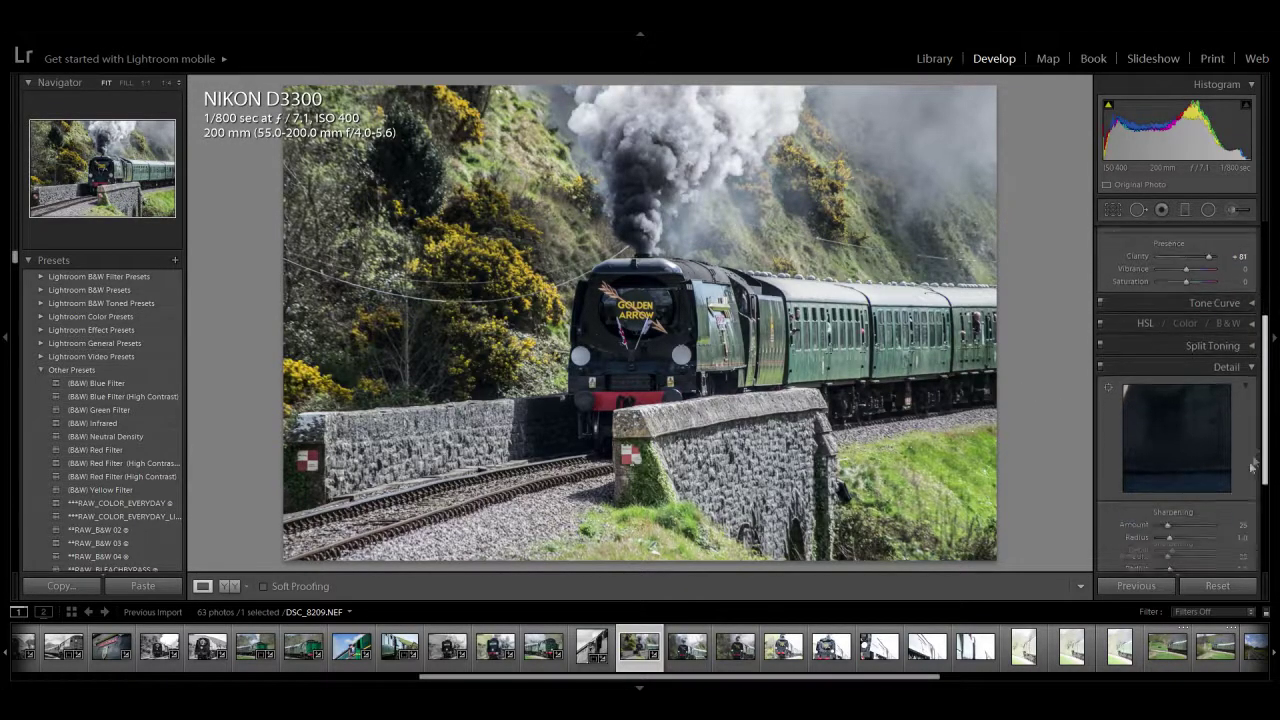
left_click_drag(1170, 385, 1188, 386)
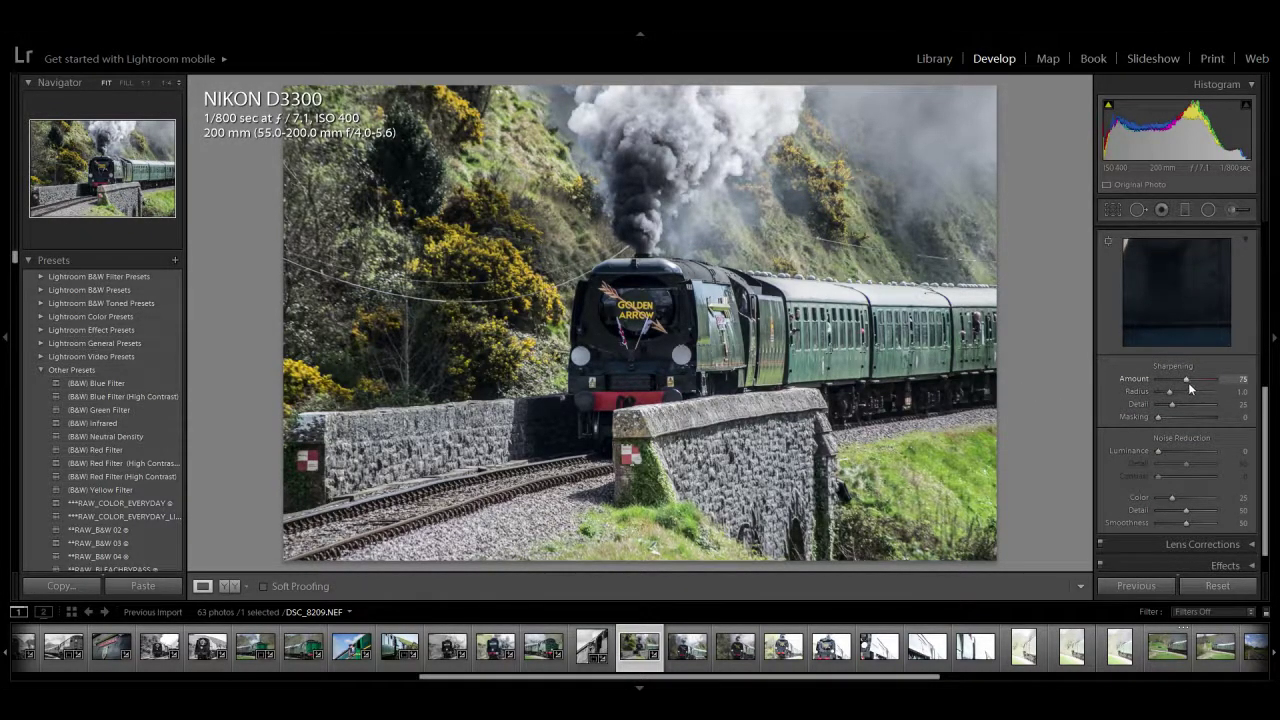
scroll(1262, 365, "up", 2)
scroll(1262, 365, "up", 6)
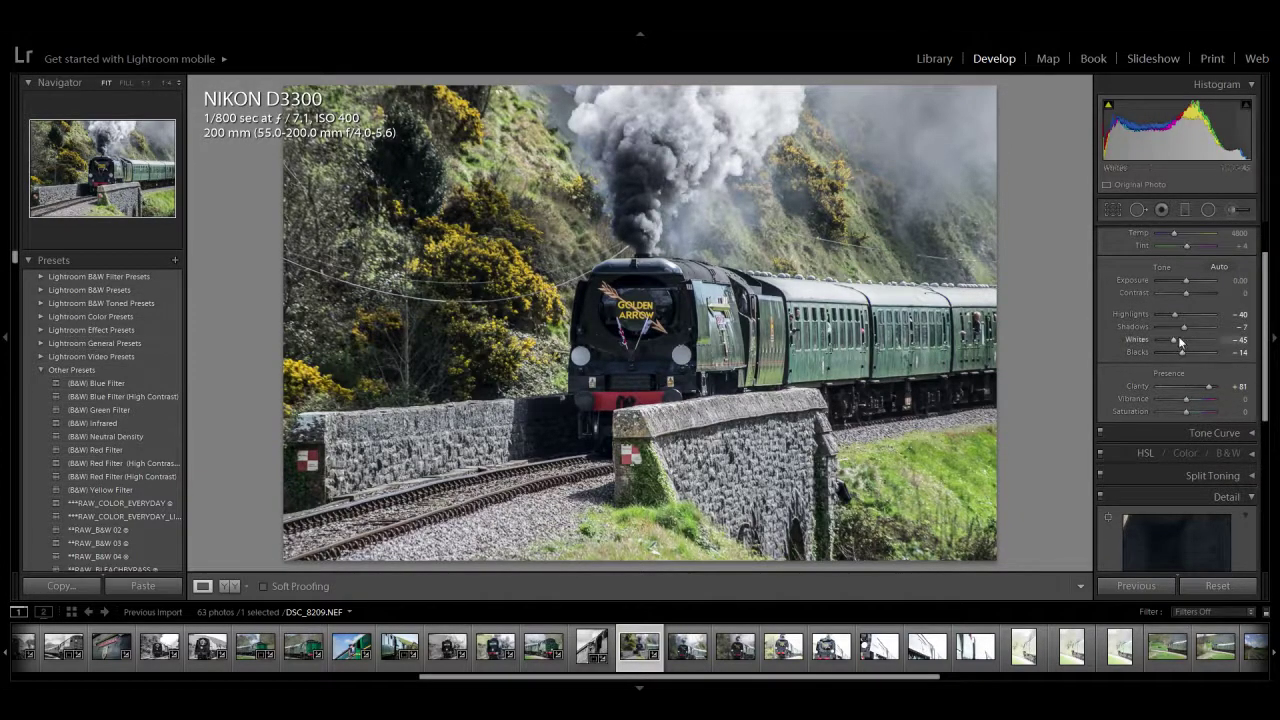
left_click_drag(1190, 293, 1193, 285)
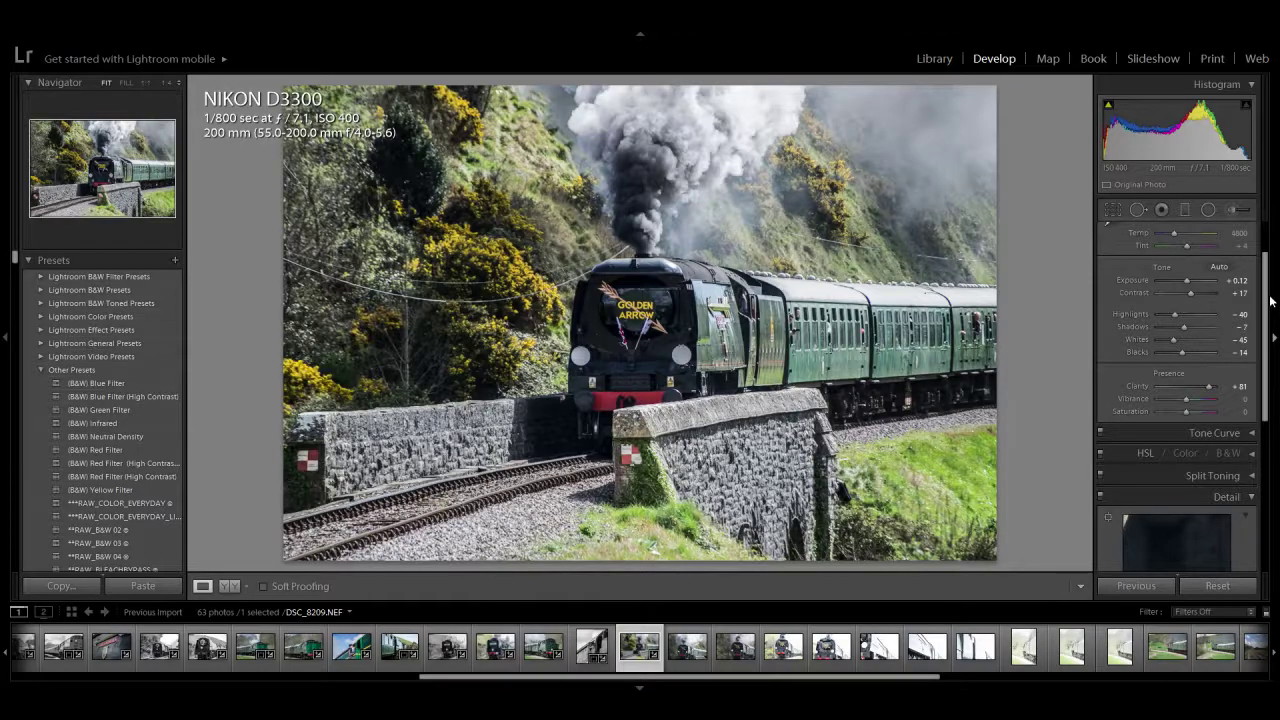
Step: Try the Black & White treatment on DSC_8209 and switch it back to Color
left_click(1273, 340)
mouse_move(1265, 345)
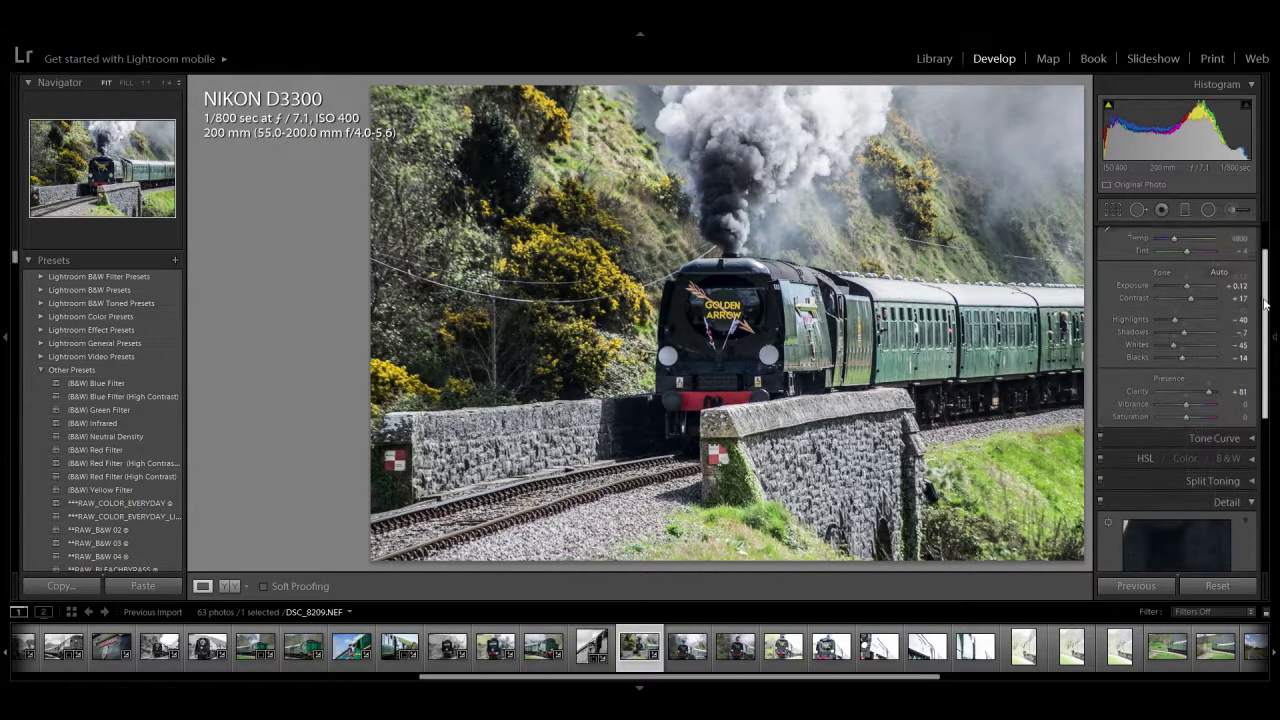
scroll(1220, 280, "up", 2)
left_click(1226, 254)
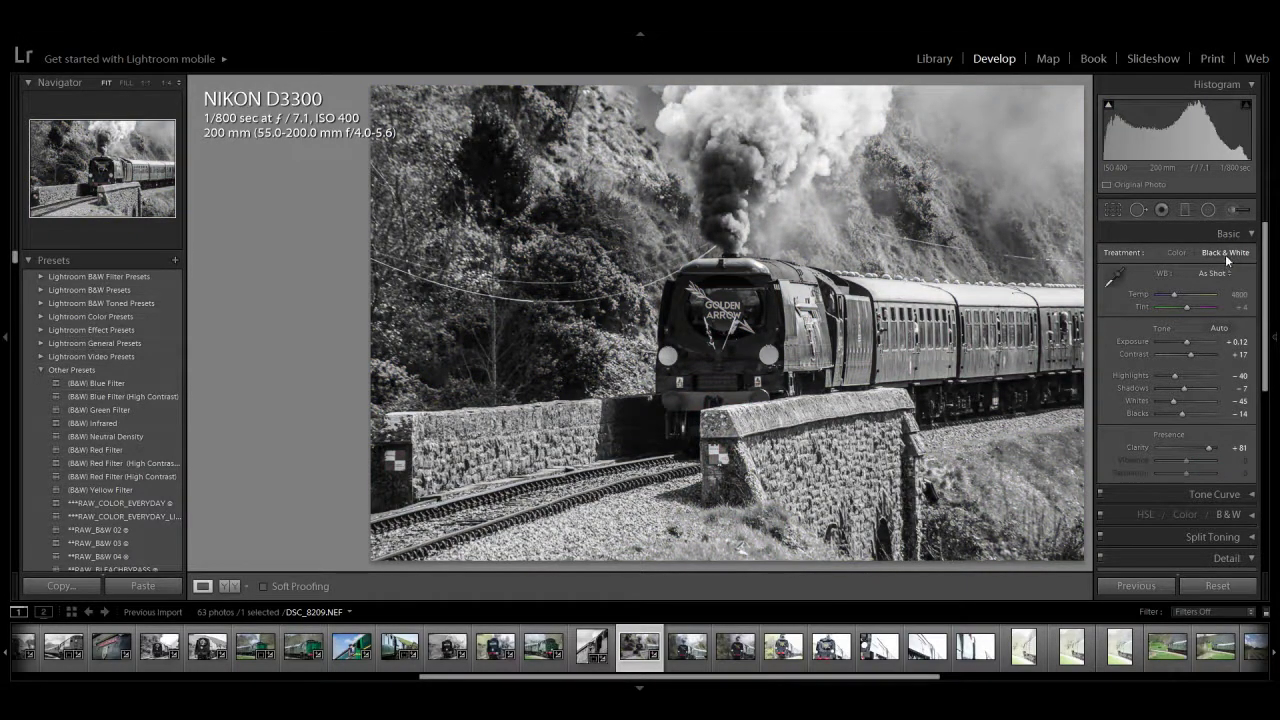
left_click(1175, 253)
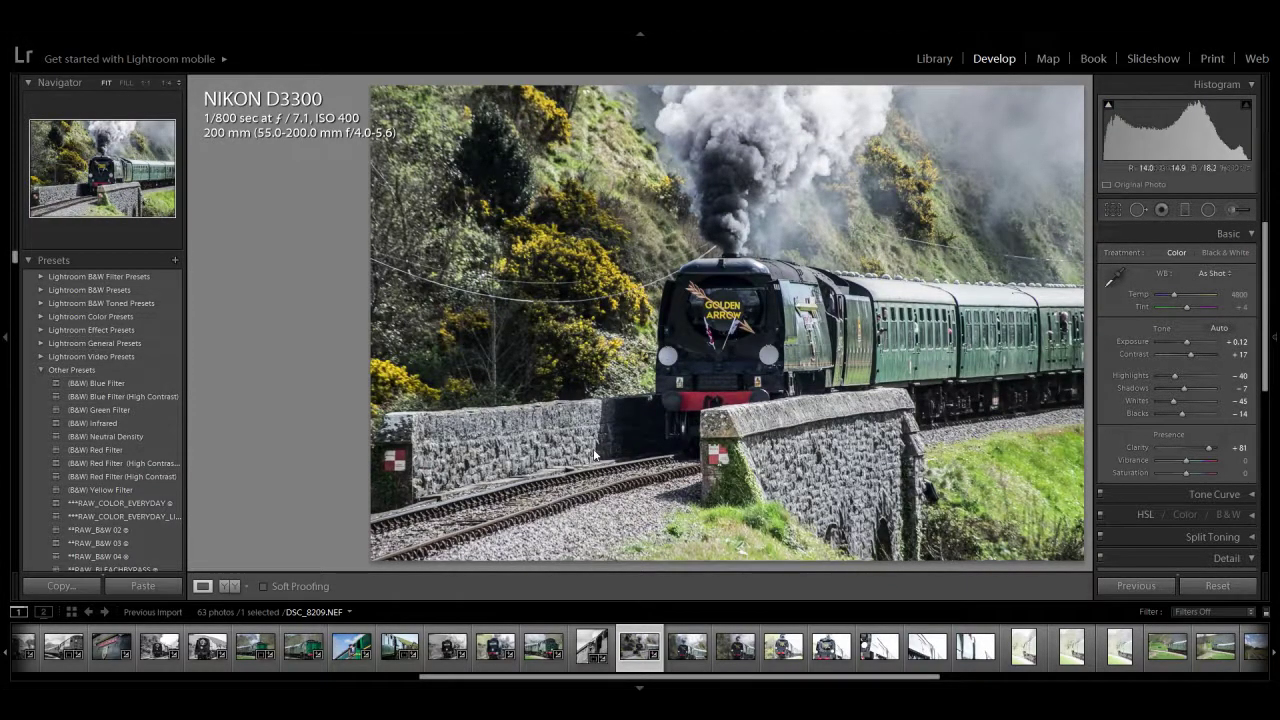
Step: Create a virtual copy of DSC_8209 and convert the copy to black and white
right_click(640, 655)
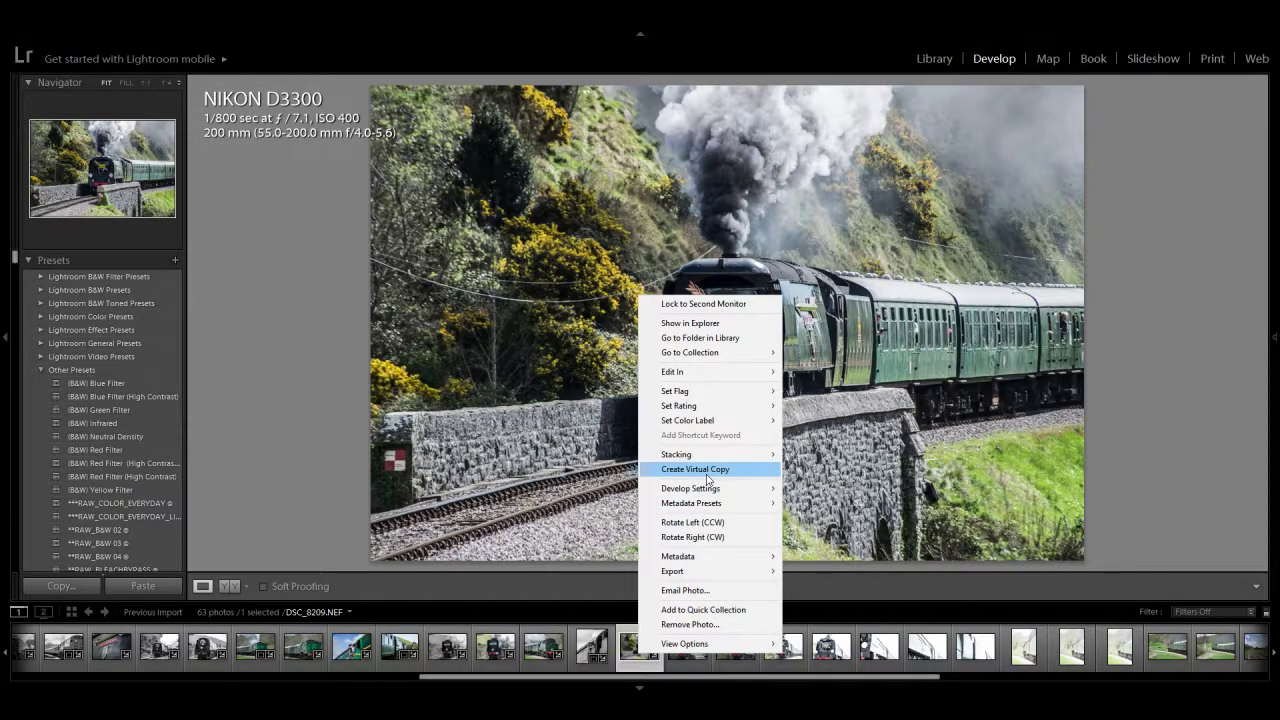
left_click(700, 469)
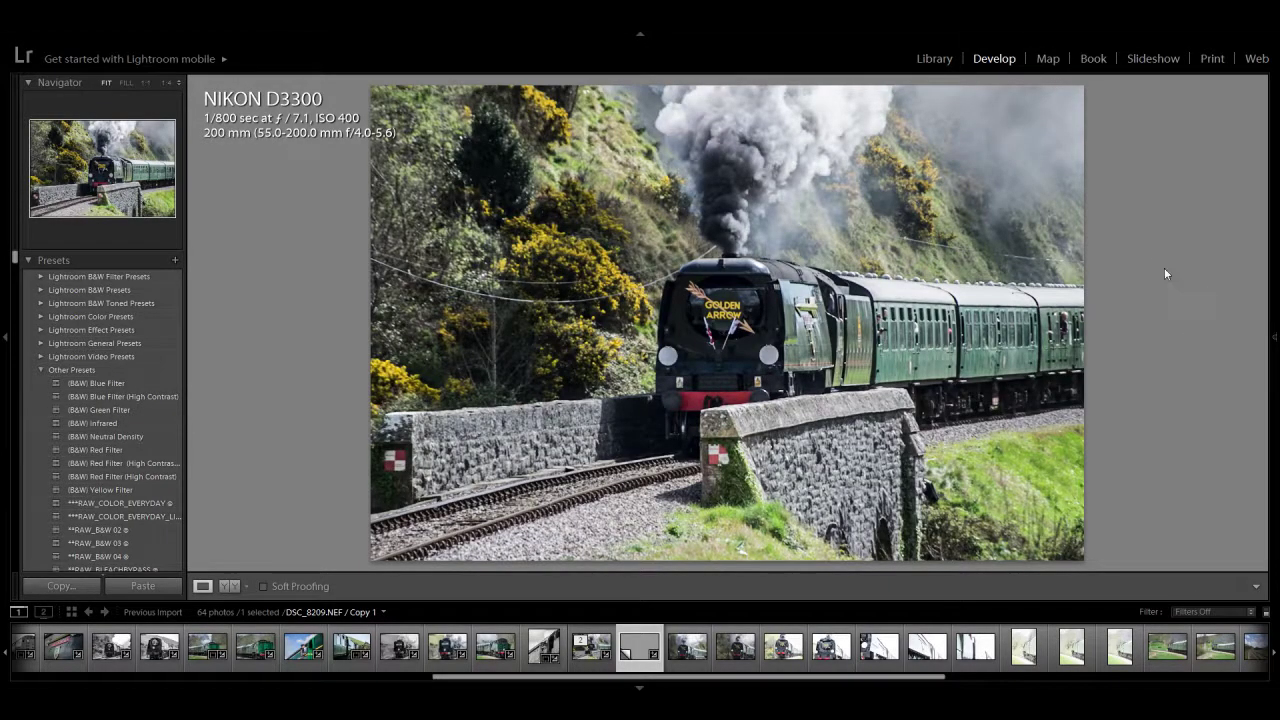
mouse_move(1274, 337)
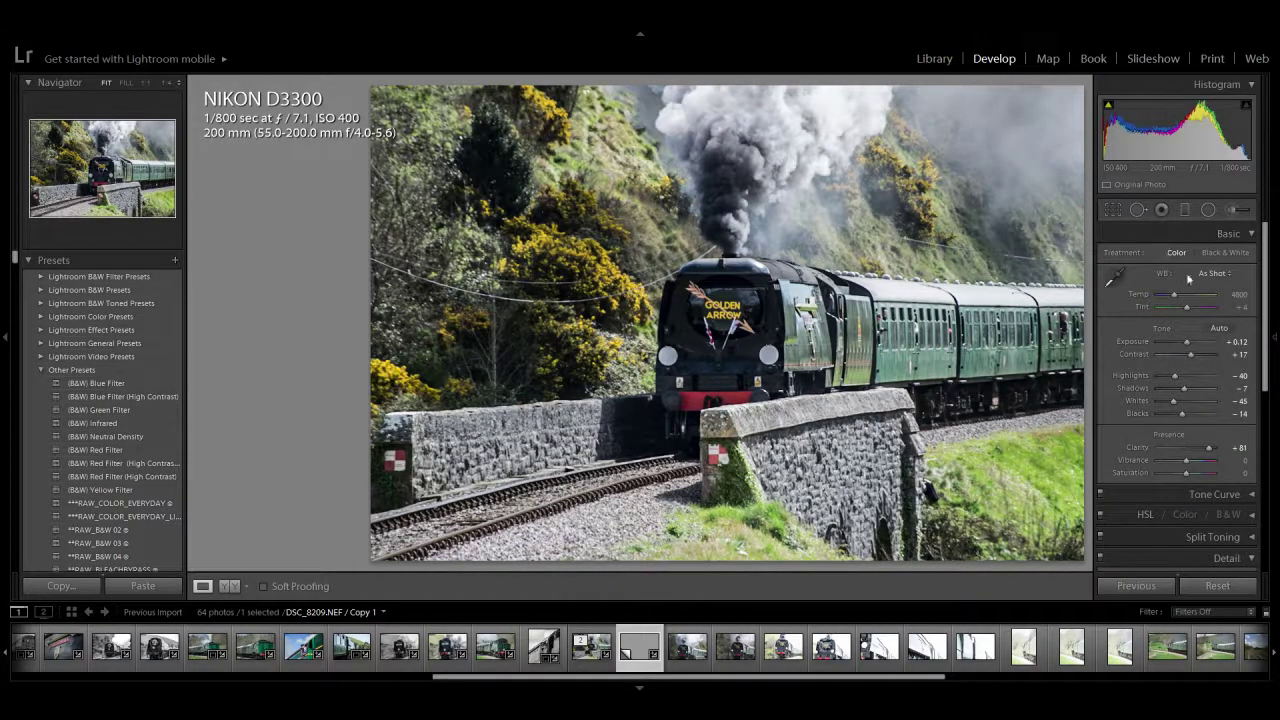
left_click(1206, 254)
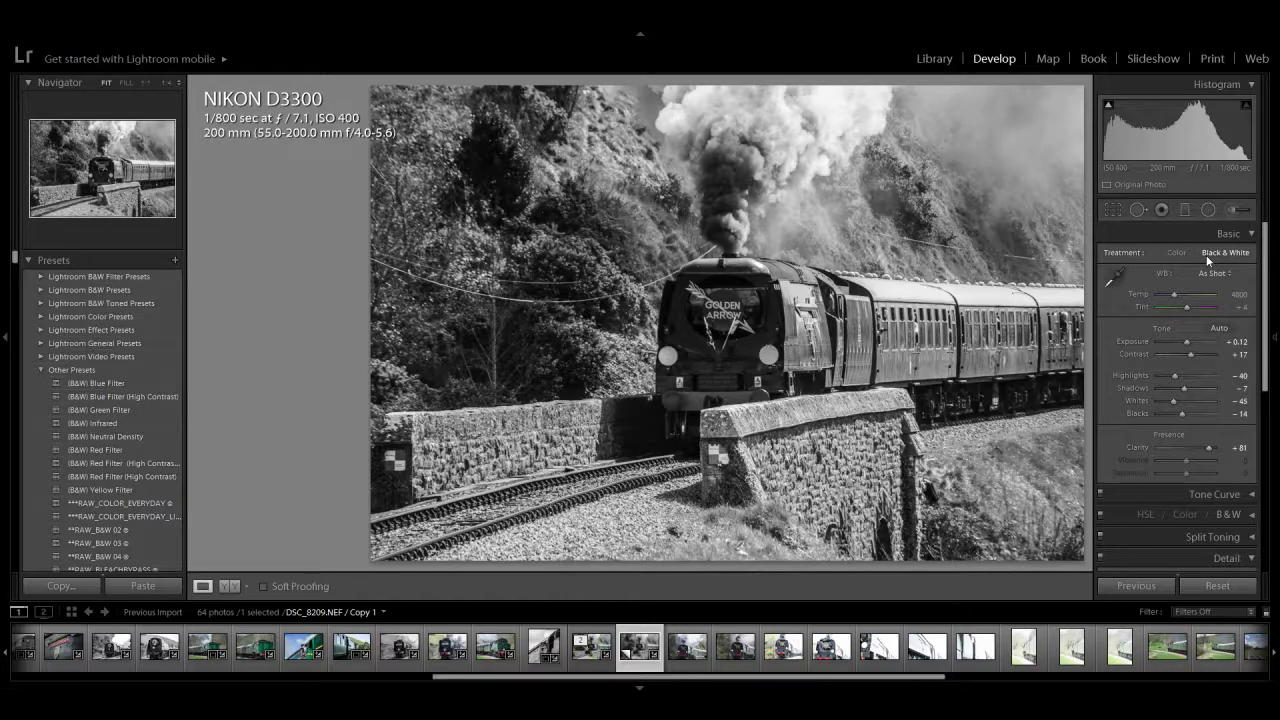
left_click(1251, 560)
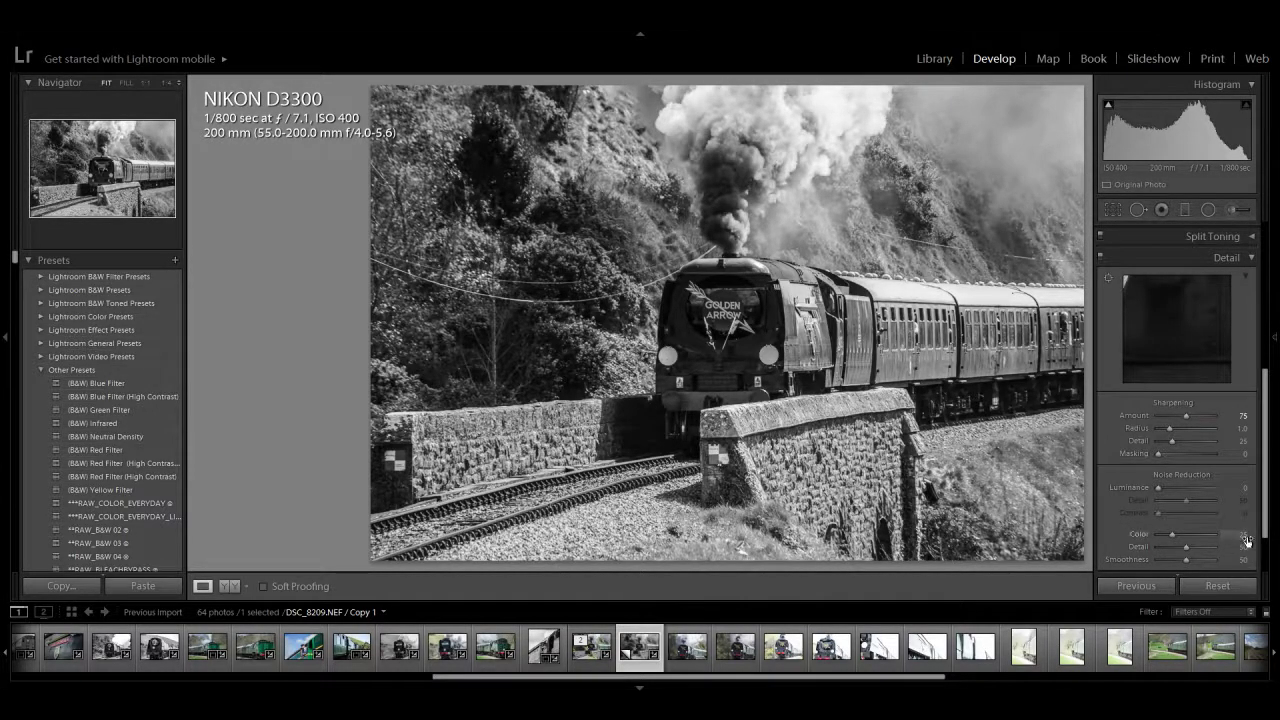
key("F8")
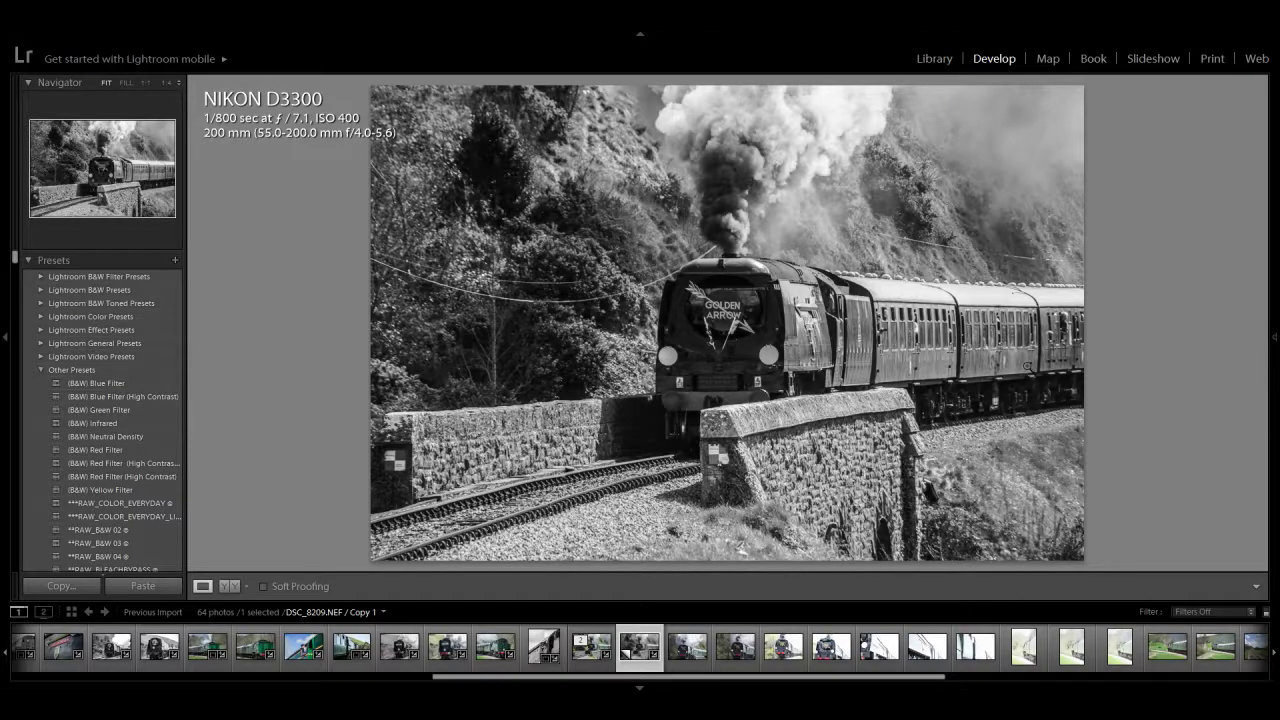
Step: Inspect the locomotive cab in DSC_8210 at 1:1, and try Clarity +45 and an Exposure adjustment on the photo
key("Right")
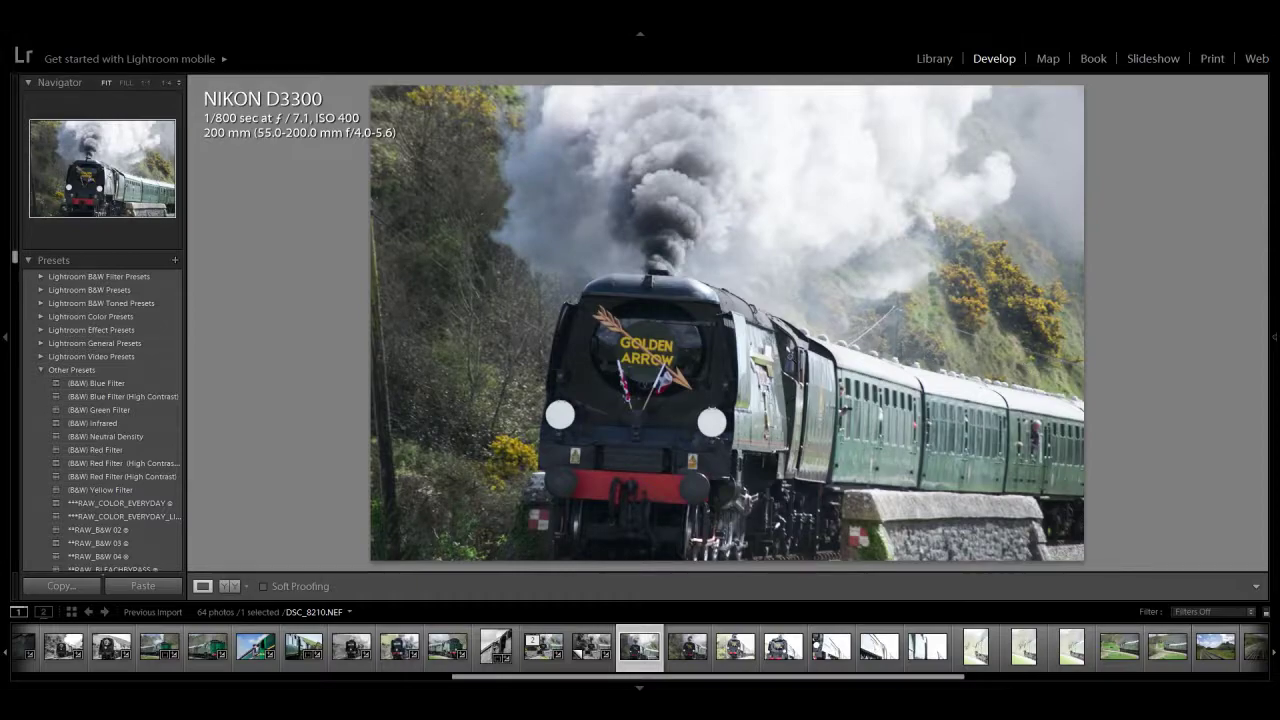
left_click(790, 357)
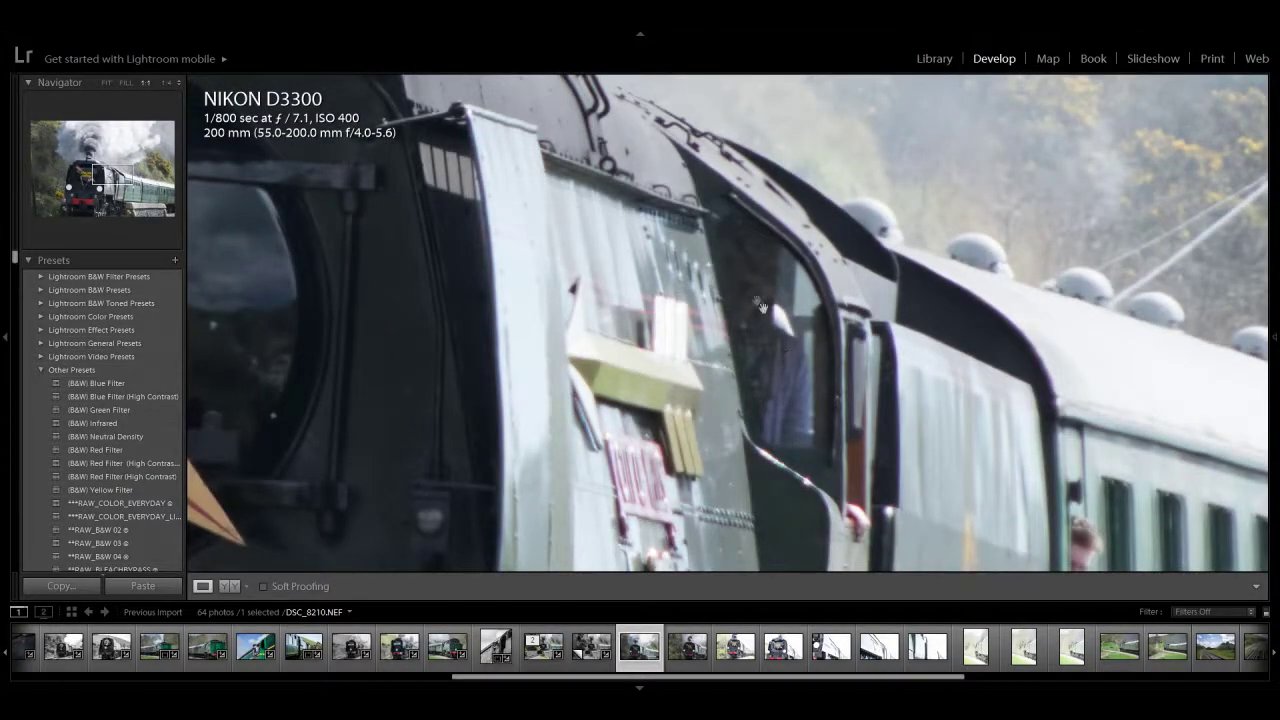
left_click(770, 316)
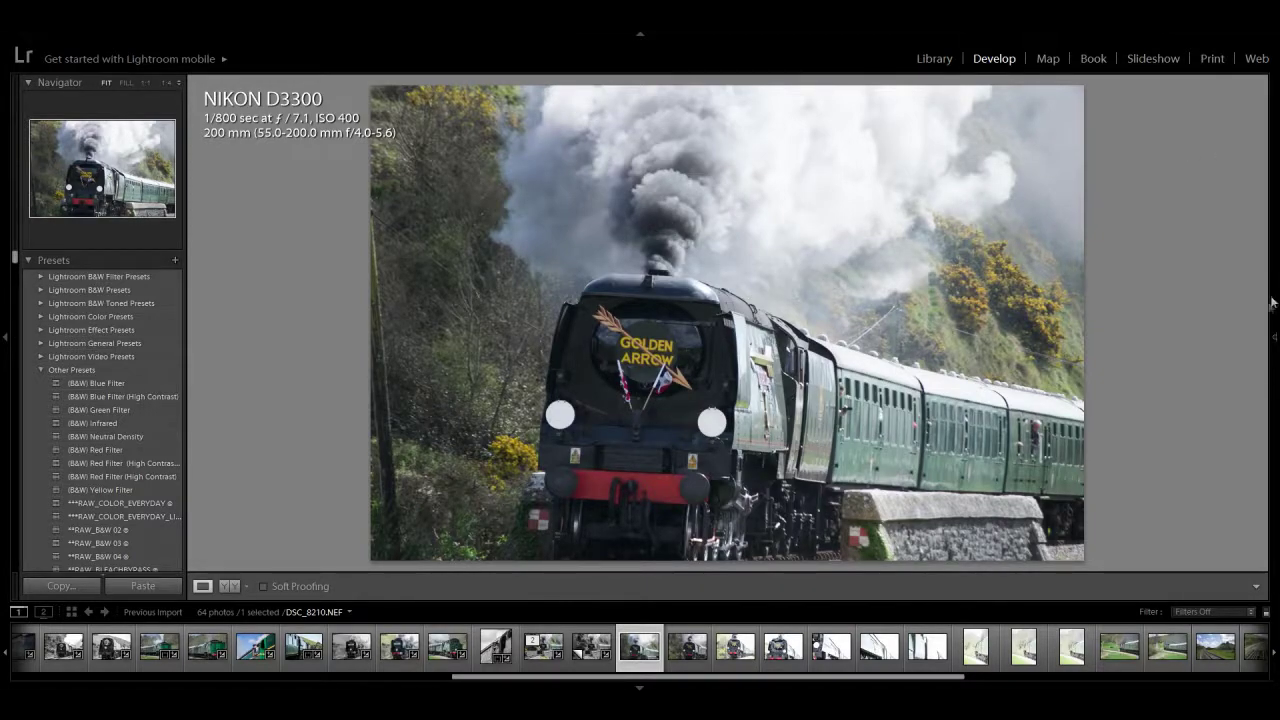
left_click(1273, 338)
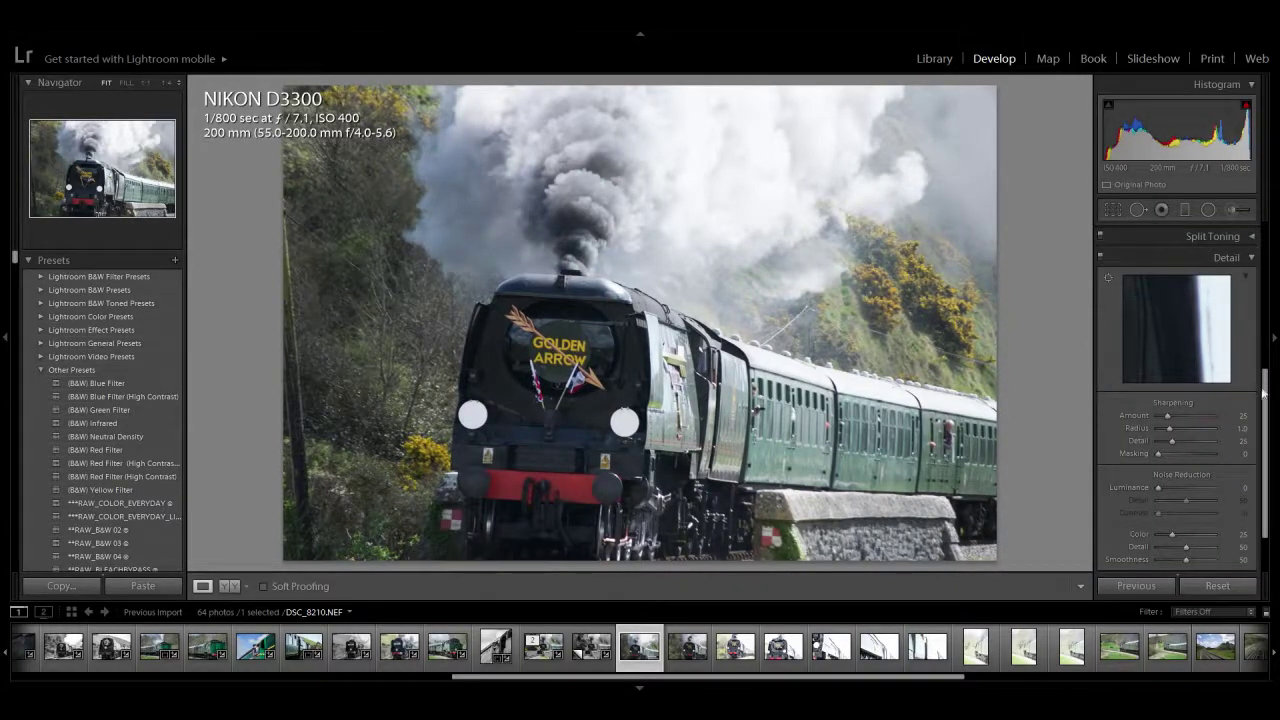
scroll(1256, 313, "up", 5)
left_click_drag(1186, 386, 1205, 392)
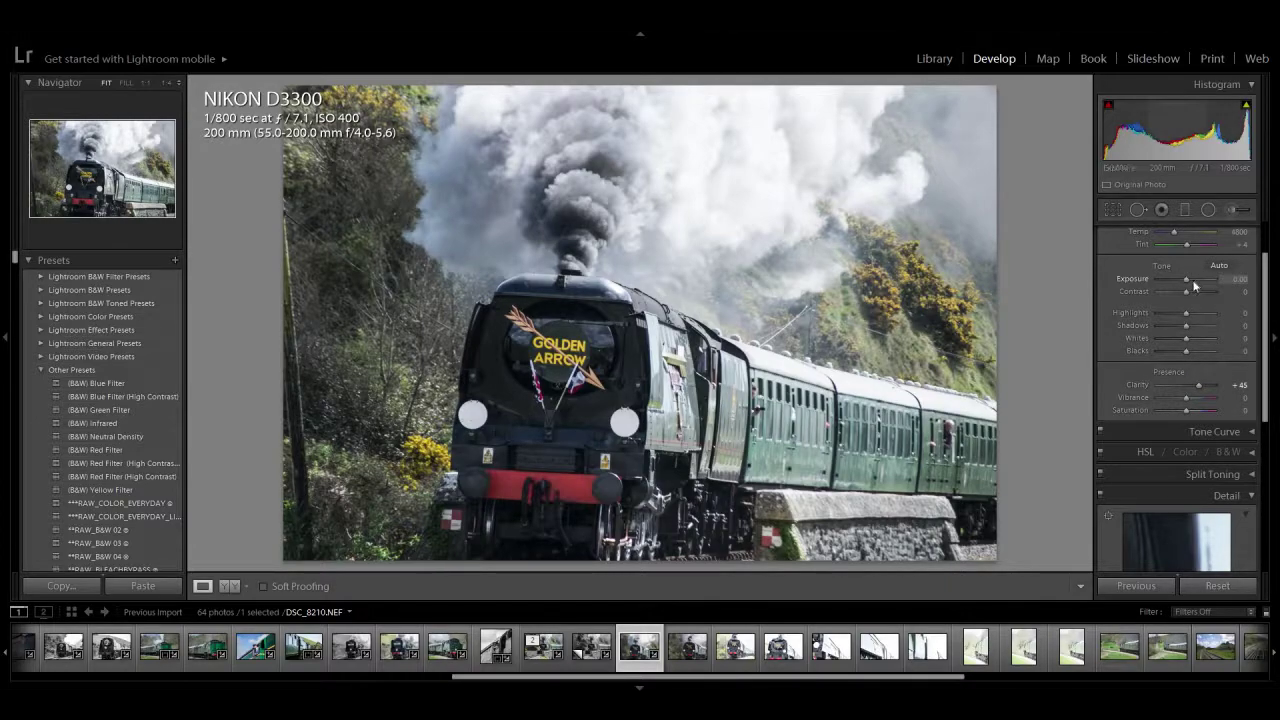
left_click_drag(1186, 279, 1181, 278)
Step: Delete the Golden Arrow close-ups DSC_8210 and DSC_8211
key("Delete")
key("Return")
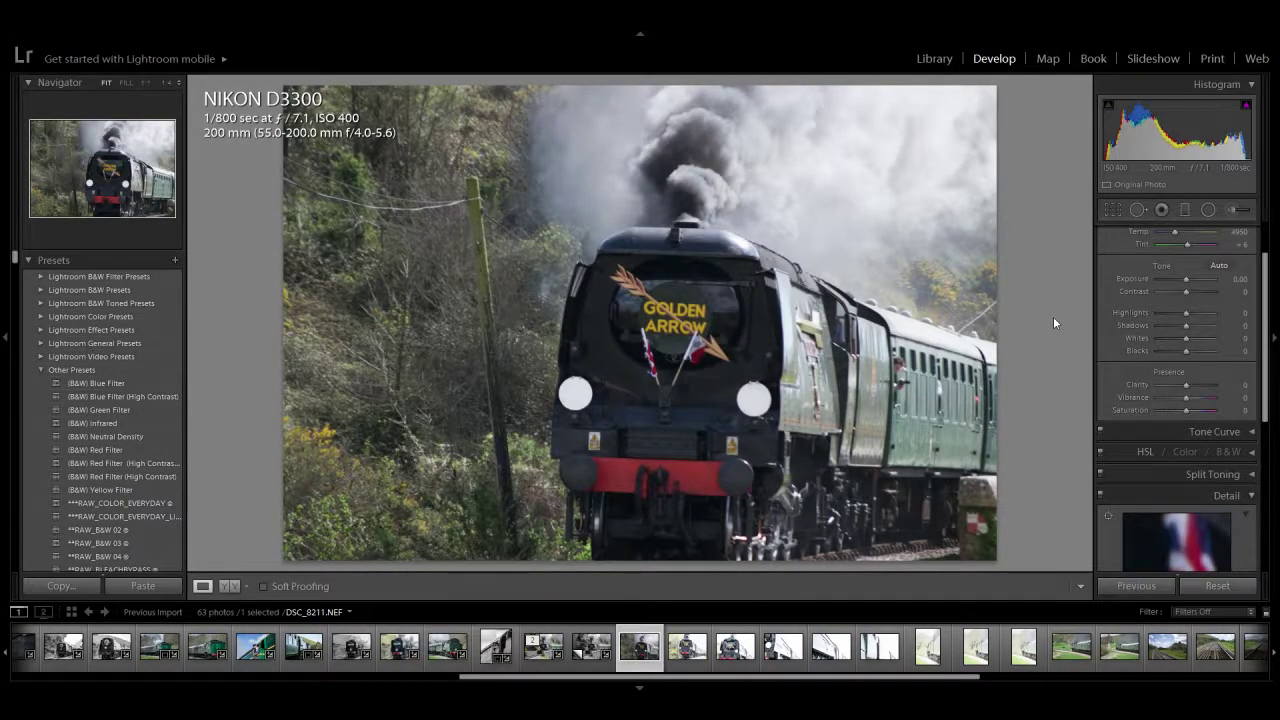
key("Delete")
key("Return")
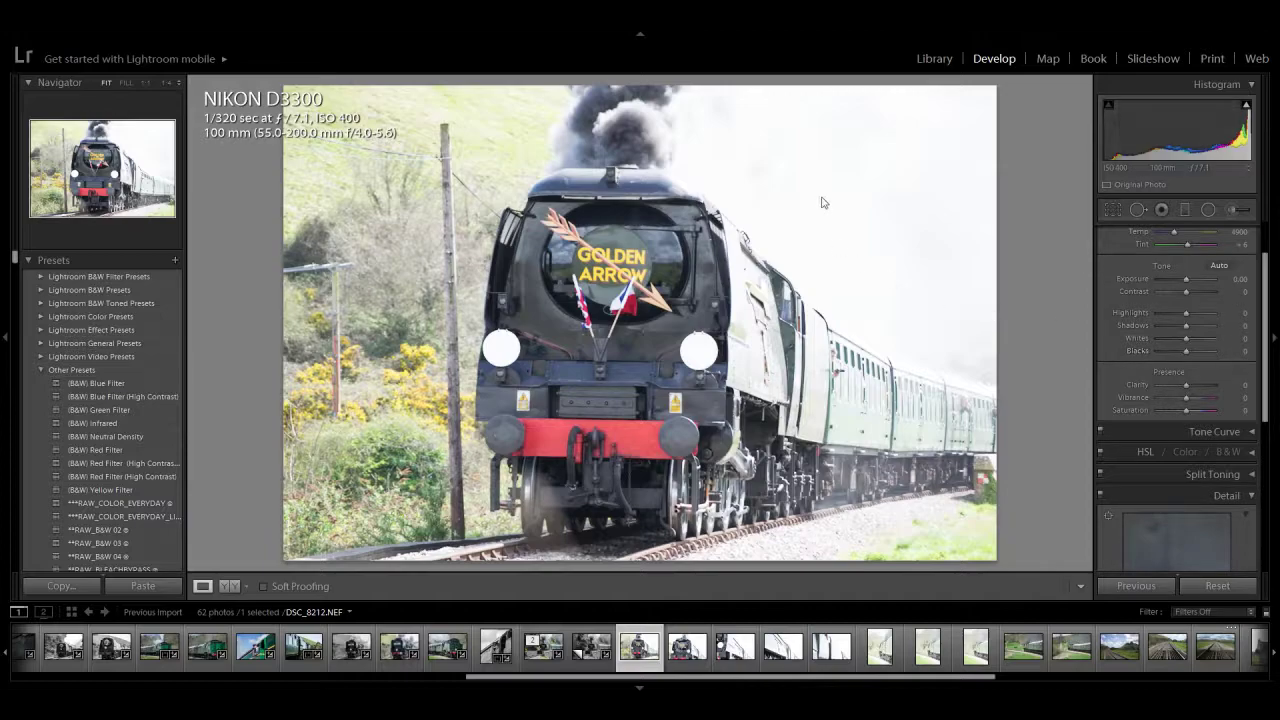
Step: Darken the overexposed DSC_8212 with Exposure −1.19 and Contrast −21, set Whites to +5 and reset Highlights to 0
left_click_drag(1187, 313, 1174, 338)
left_click_drag(1186, 291, 1178, 282)
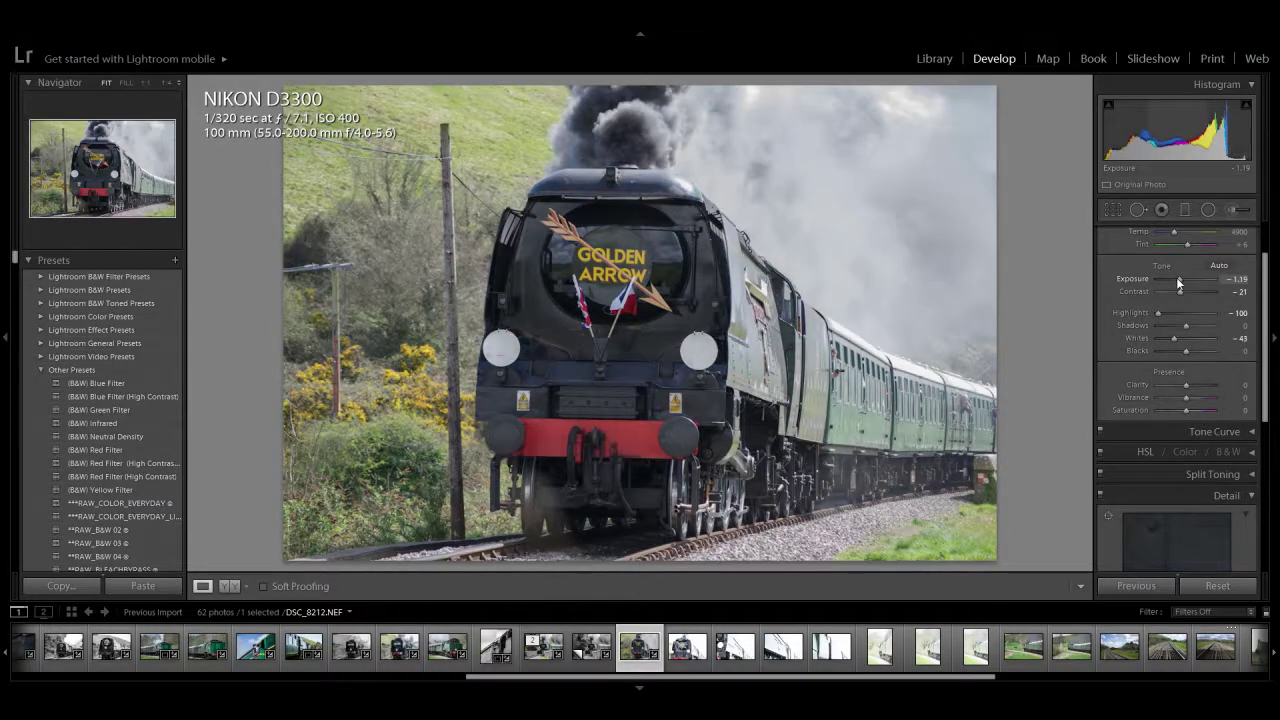
left_click_drag(1161, 311, 1188, 312)
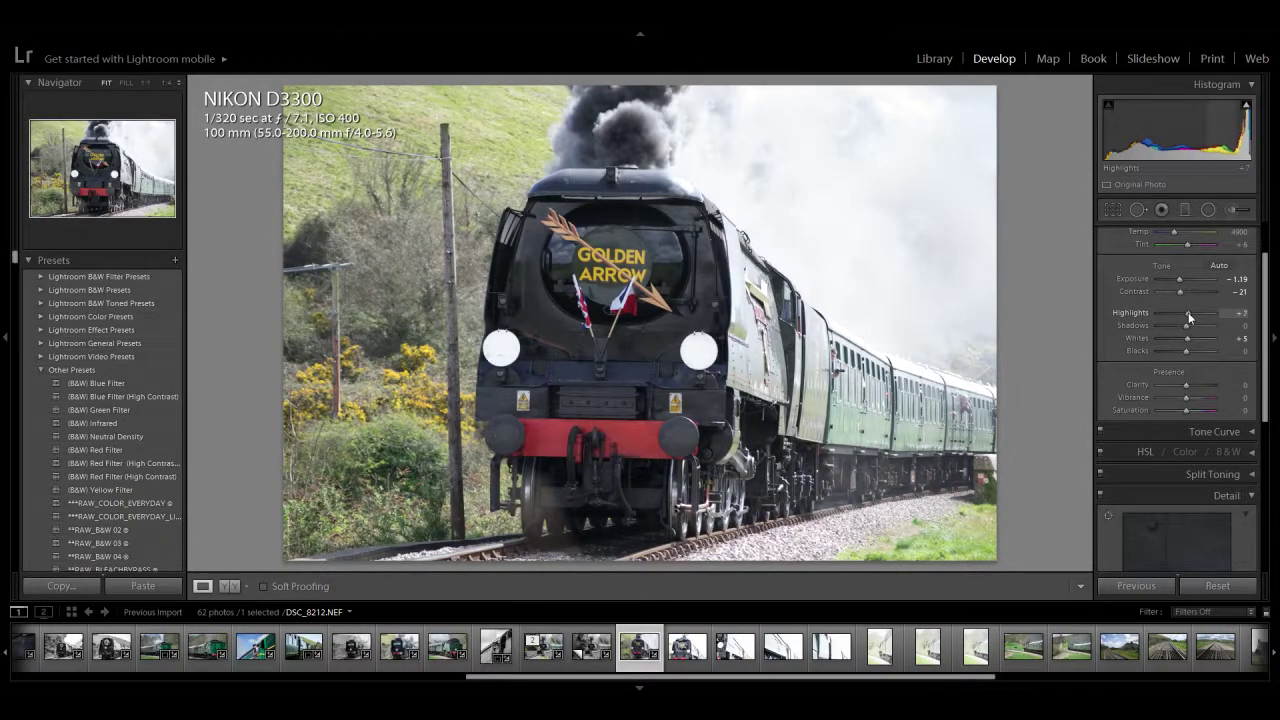
double_click(1188, 312)
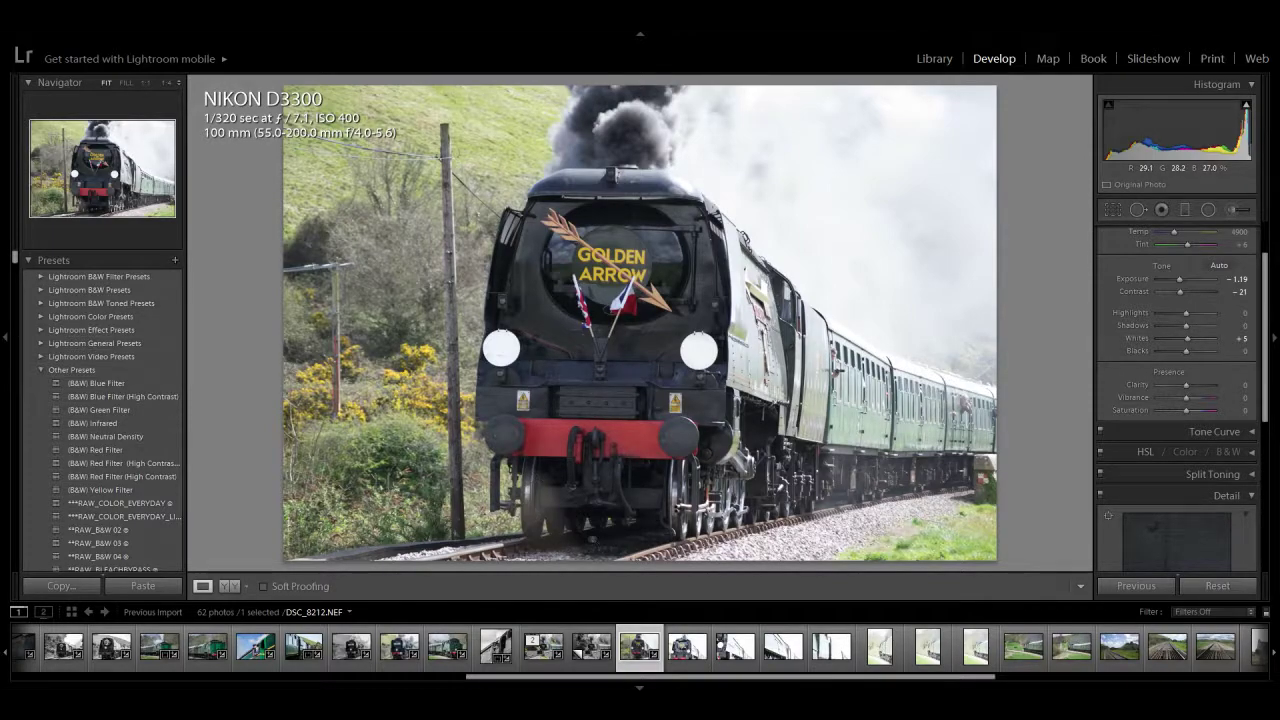
Step: Set DSC_8212 to Clarity +85, Contrast +7, Highlights −10, Shadows −7, Whites −2 and Blacks −10, and inspect the locomotive front at 1:1
scroll(1202, 322, "up", 2)
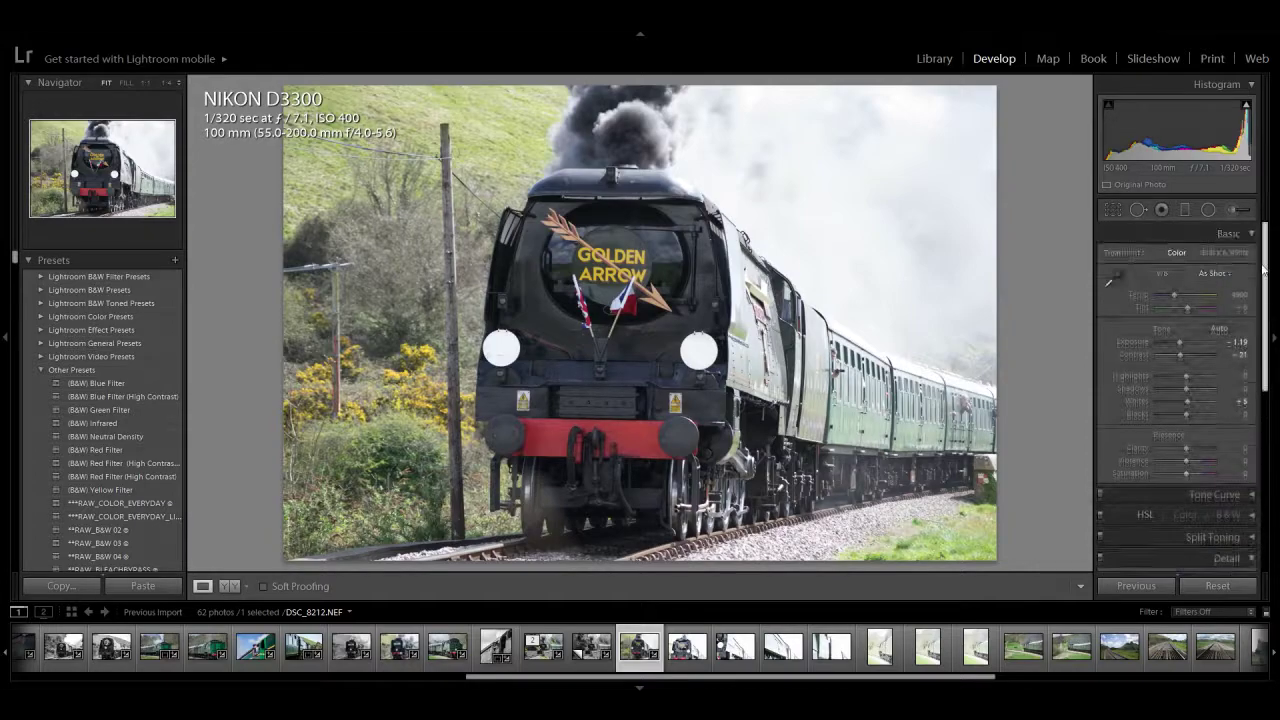
left_click_drag(1205, 456, 1211, 456)
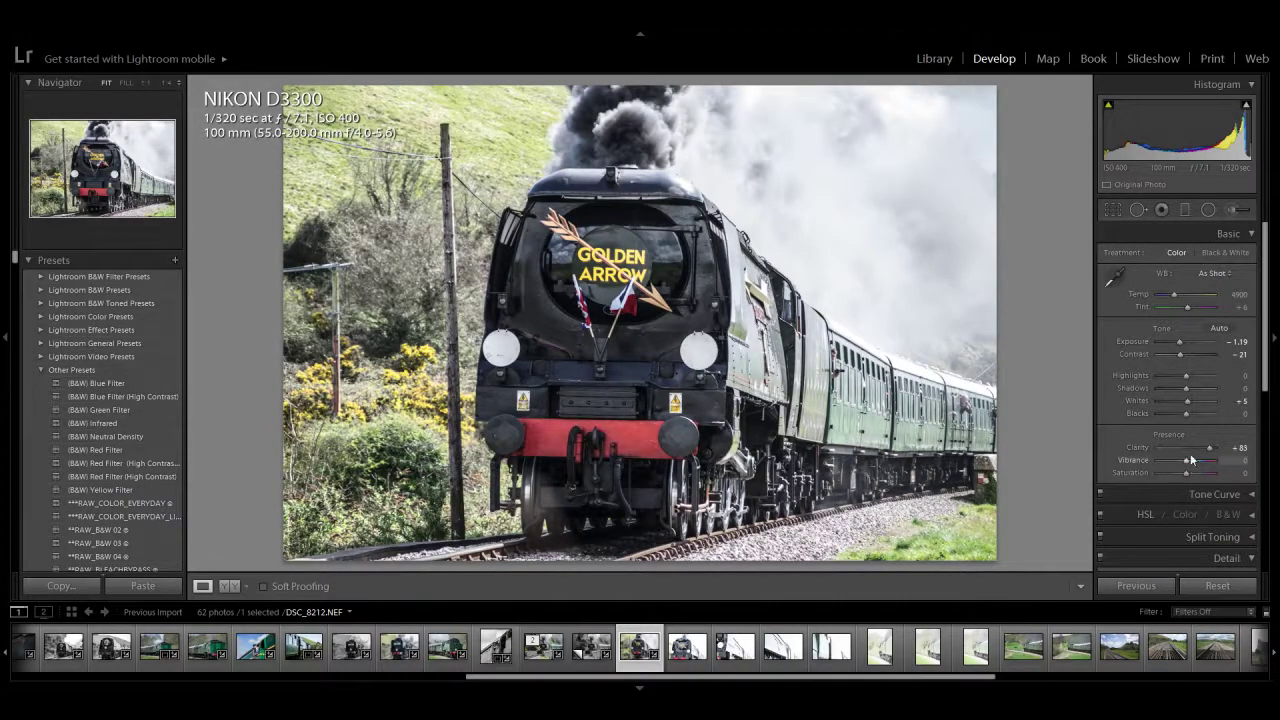
left_click_drag(1184, 416, 1188, 356)
left_click(522, 405)
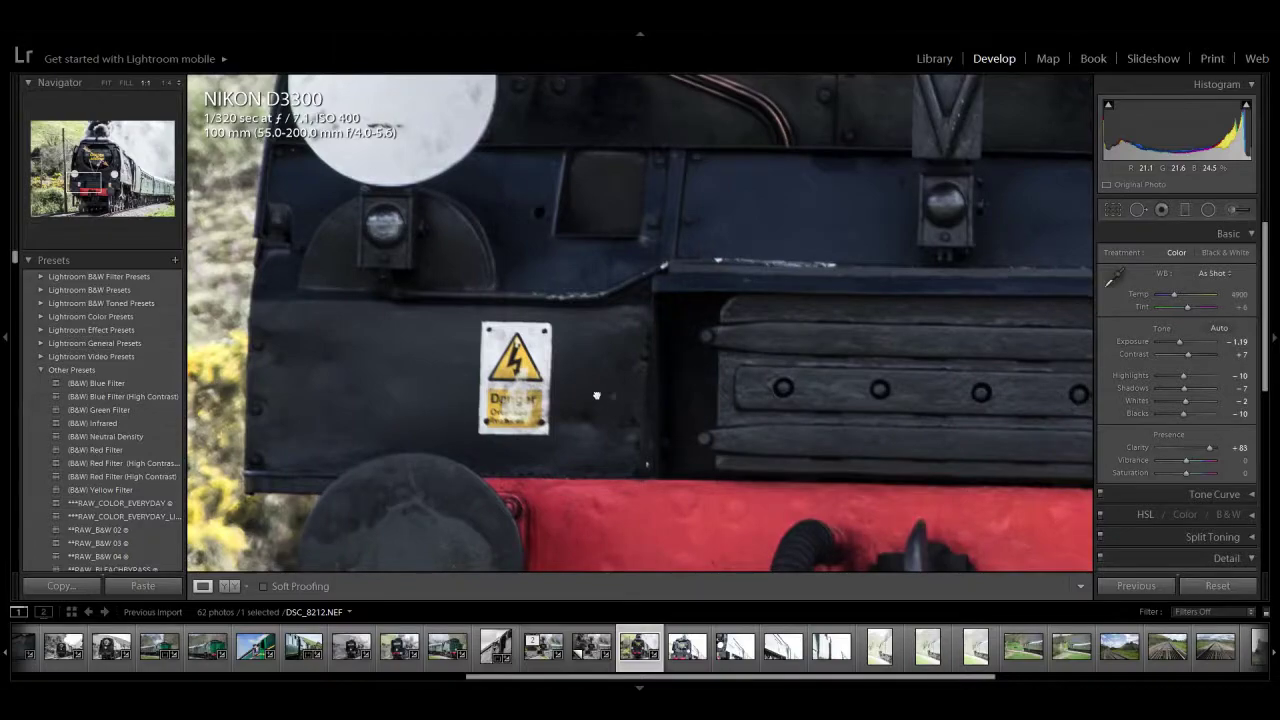
Step: Check DSC_8212 at 1:1, then set its Highlights to −29, Sharpening Amount to 71 and Shadows to 0
left_click_drag(613, 397, 538, 392)
left_click(682, 393)
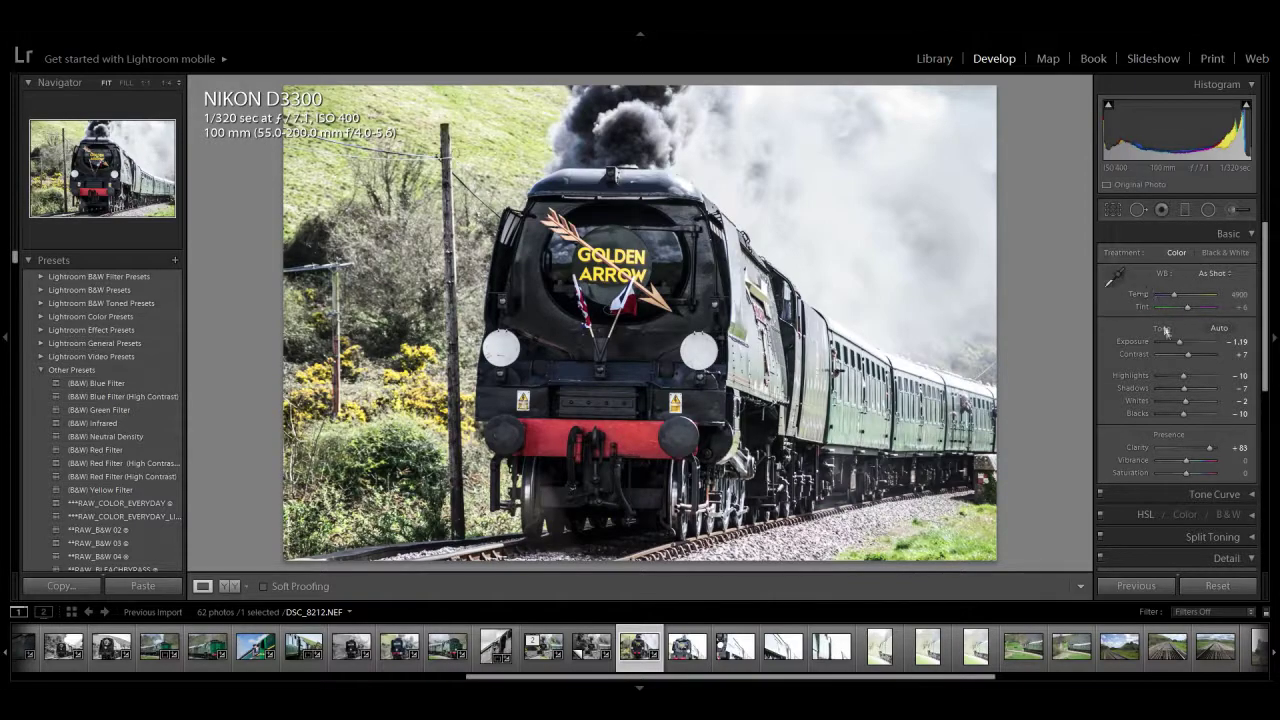
left_click_drag(1185, 378, 1179, 377)
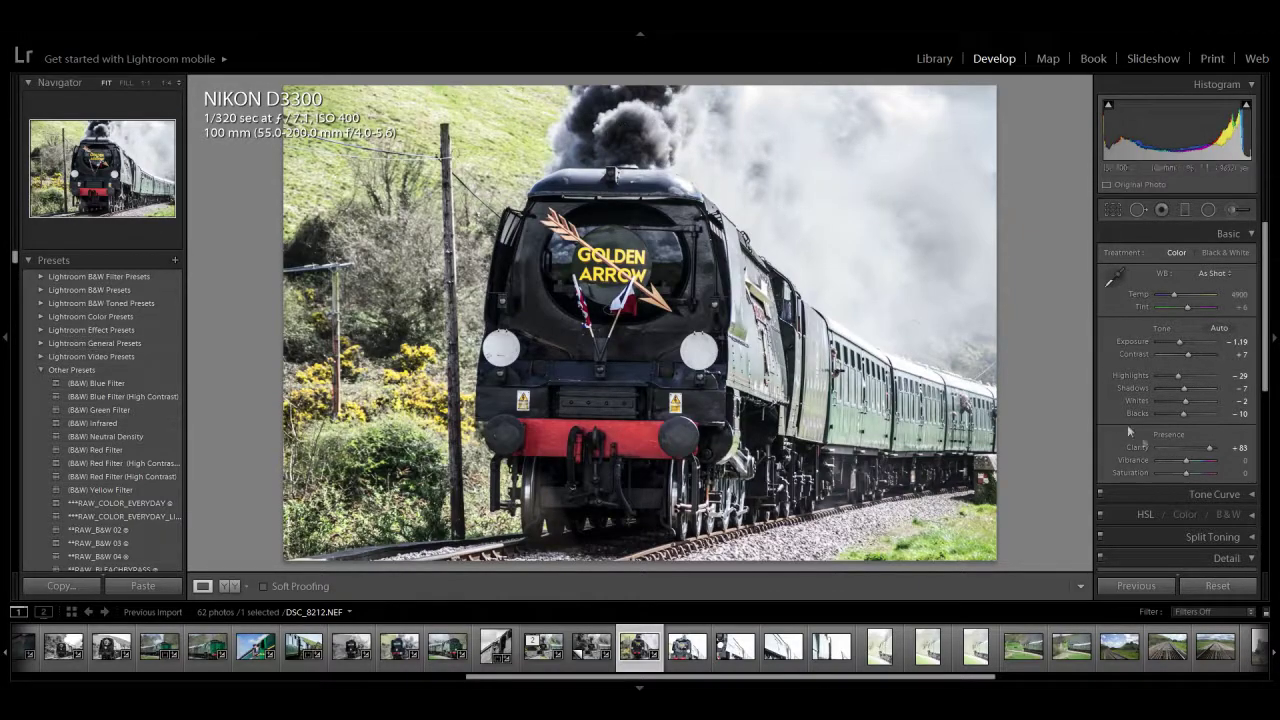
scroll(1265, 425, "down", 2)
scroll(1265, 423, "down", 3)
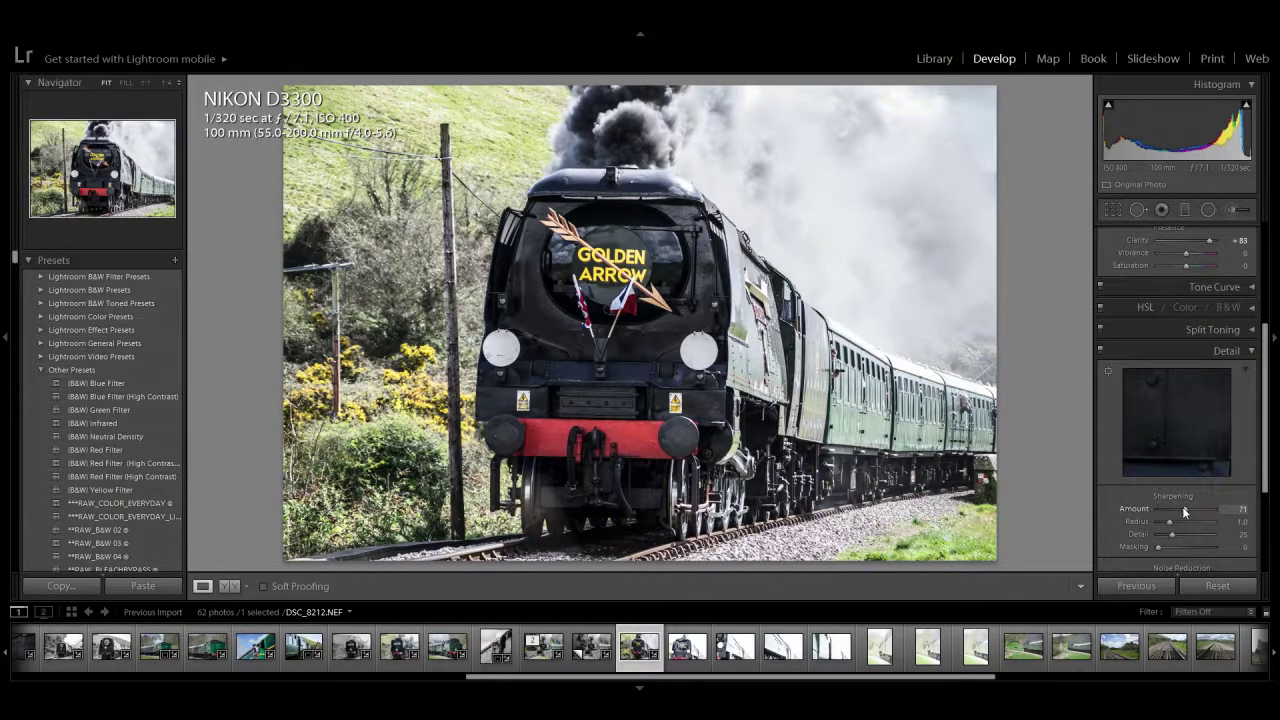
scroll(1266, 320, "up", 2)
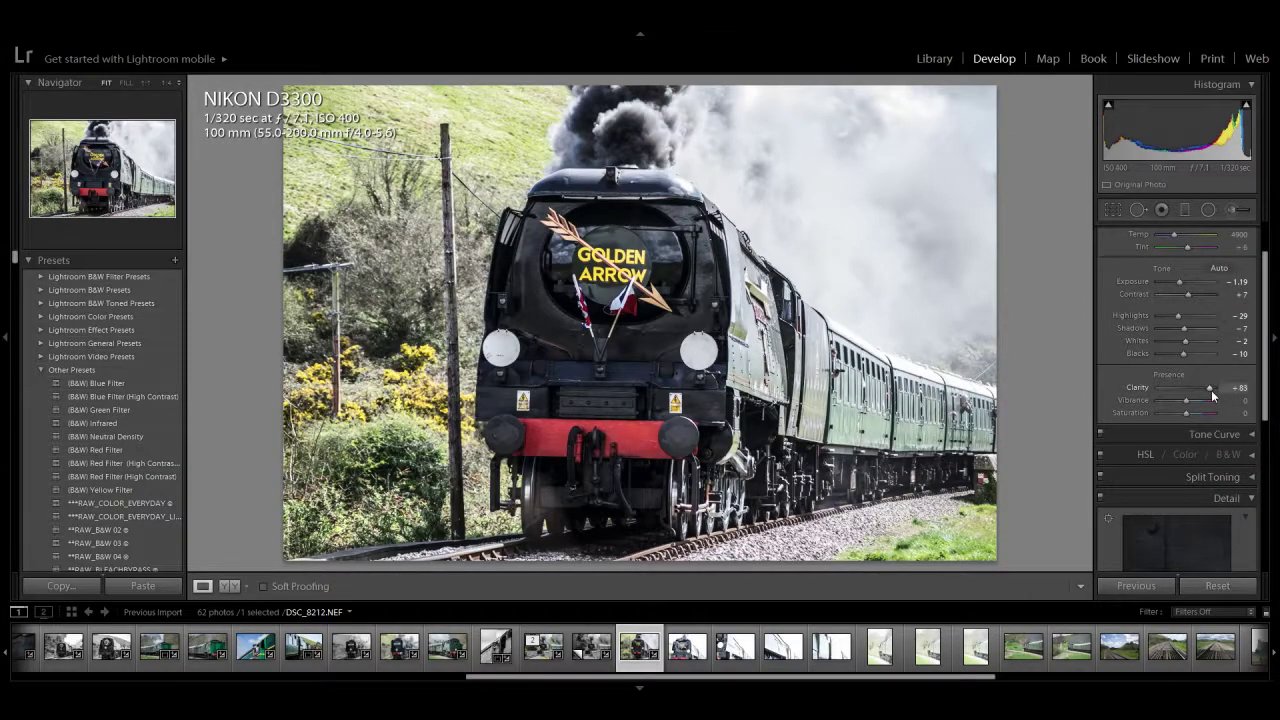
scroll(1266, 330, "up", 1)
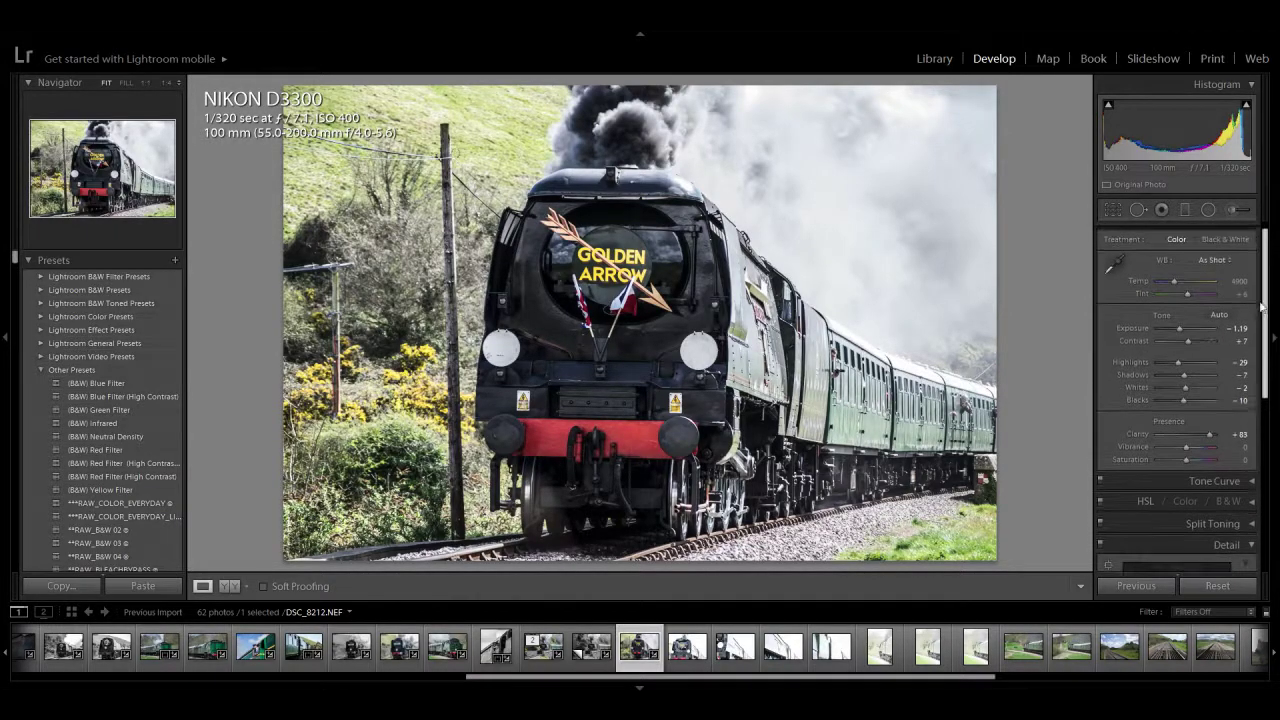
left_click_drag(1186, 380, 1189, 381)
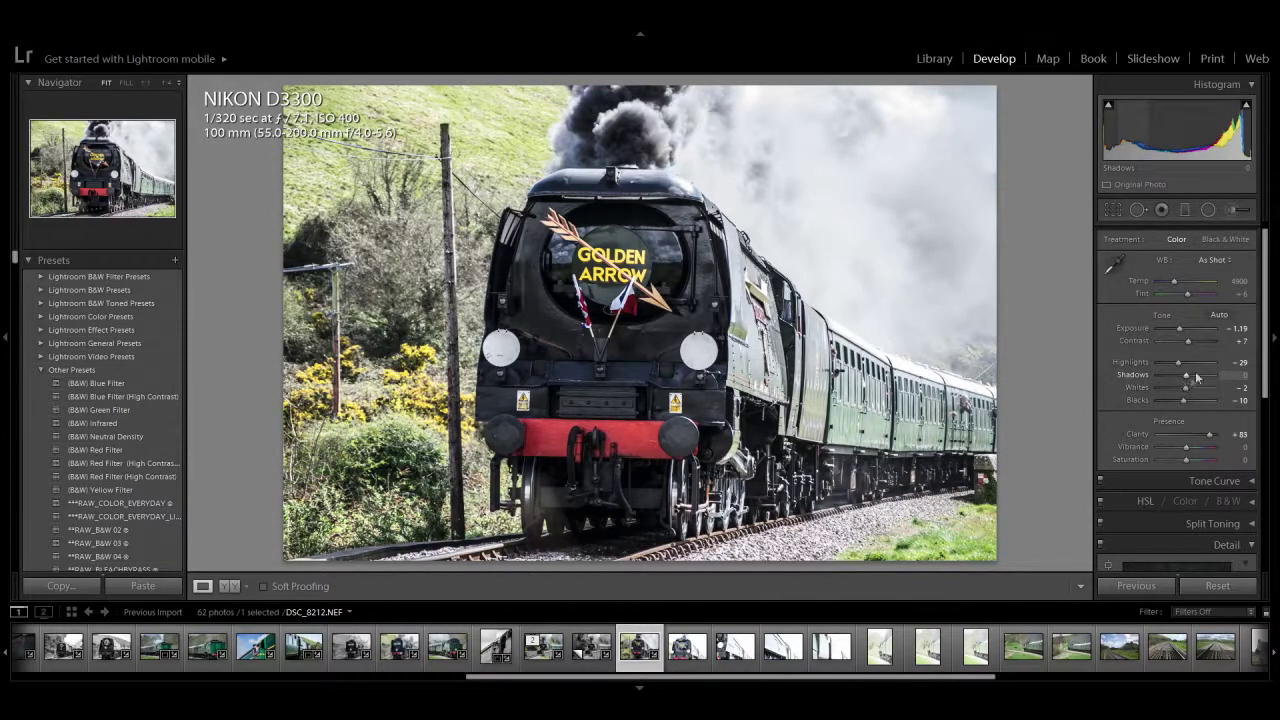
scroll(1266, 340, "up", 1)
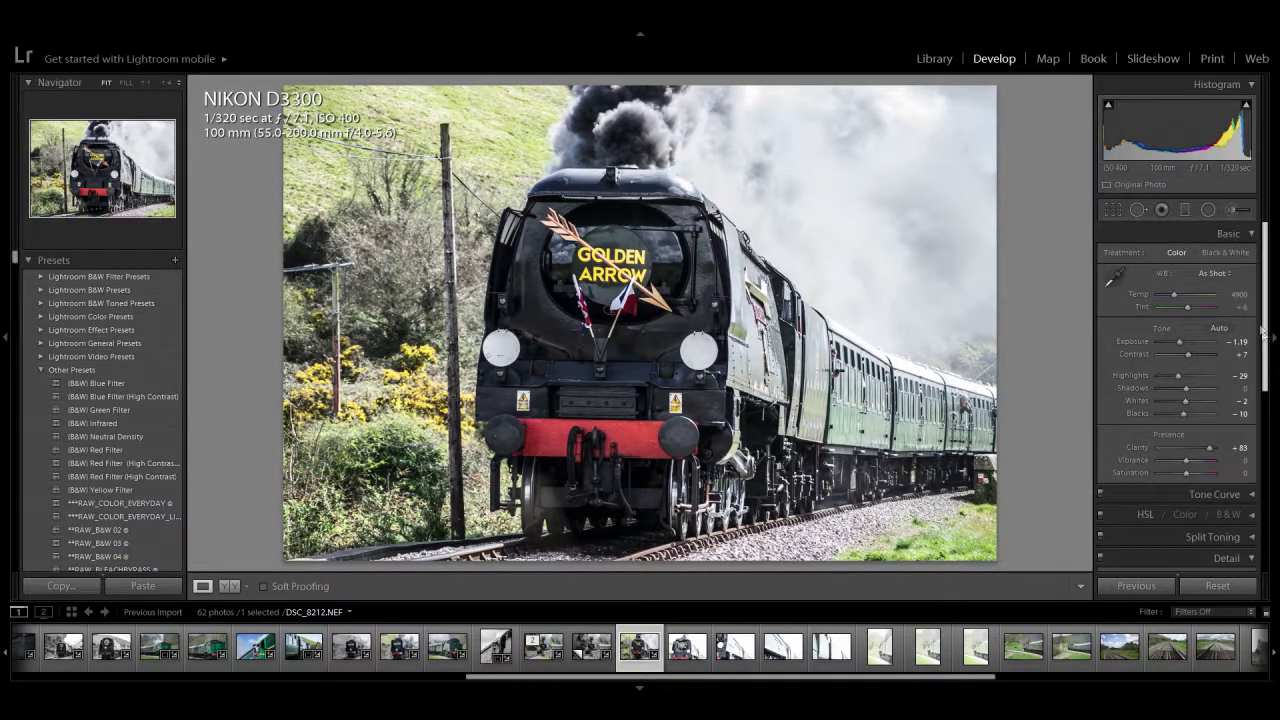
Step: Preview DSC_8212 in black and white, then restore its colour and create a virtual copy with the Black & White treatment
left_click(1226, 253)
left_click(1176, 253)
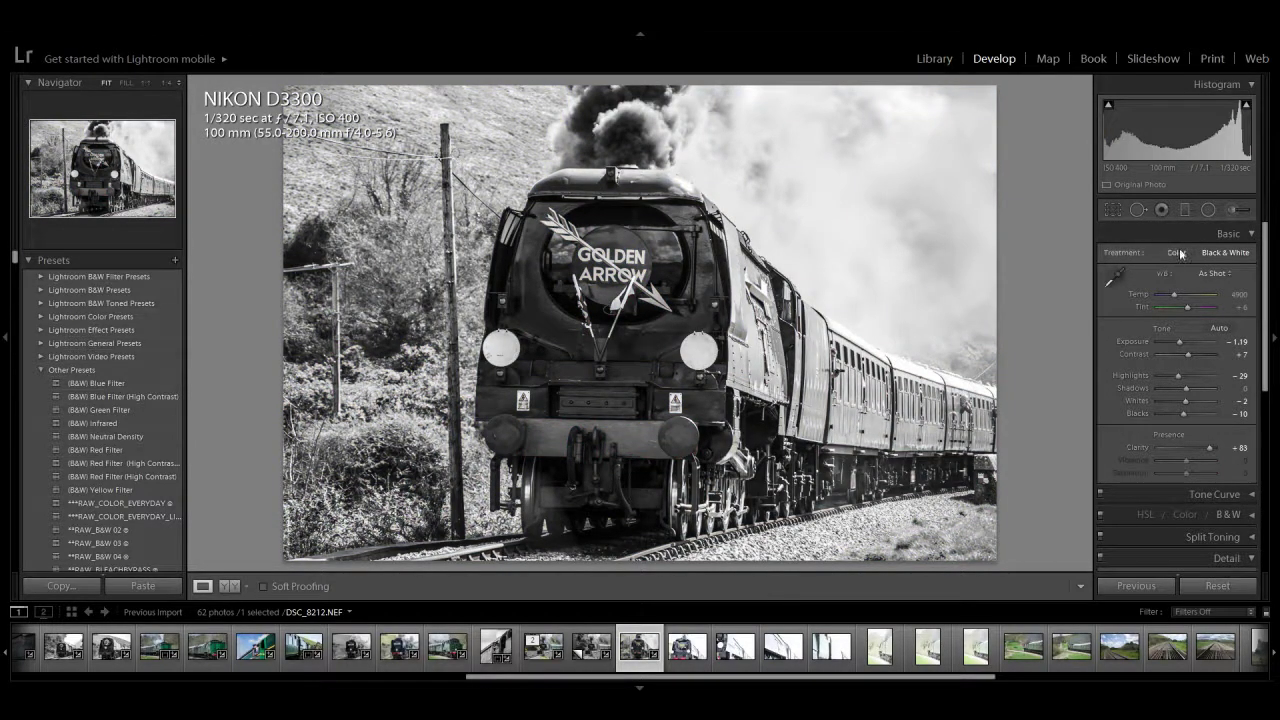
right_click(633, 665)
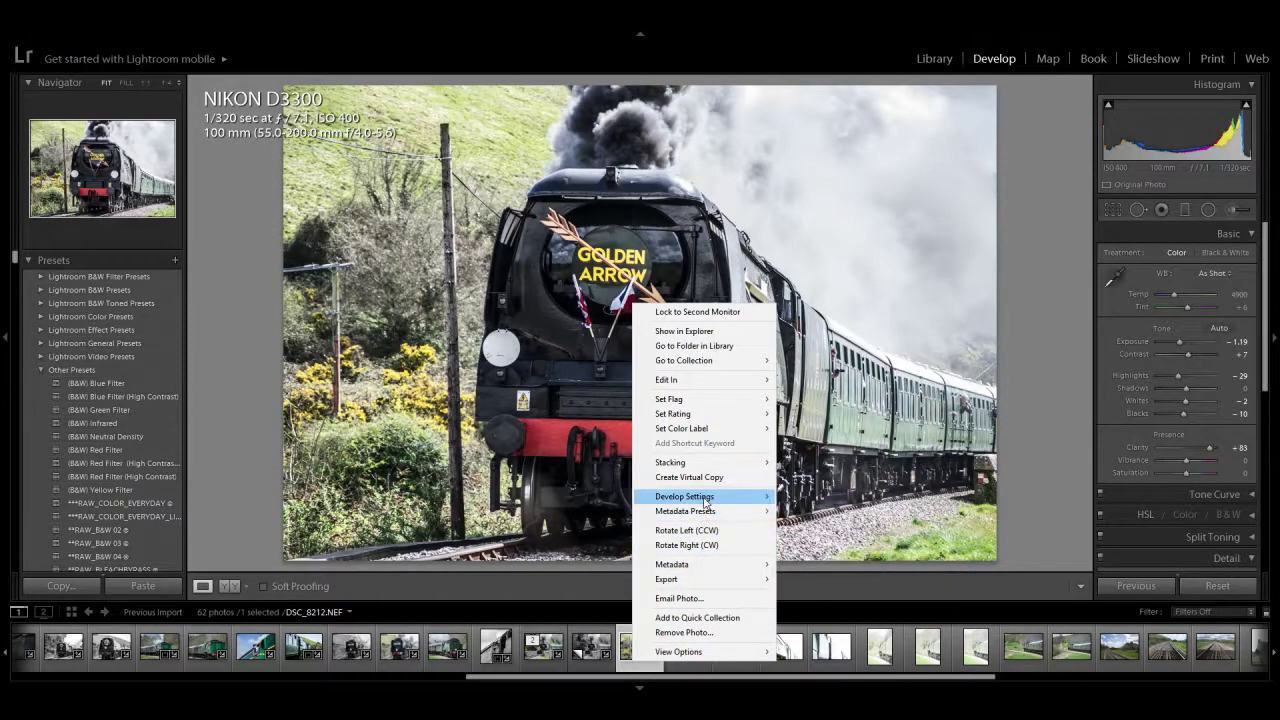
key("ctrl+apostrophe")
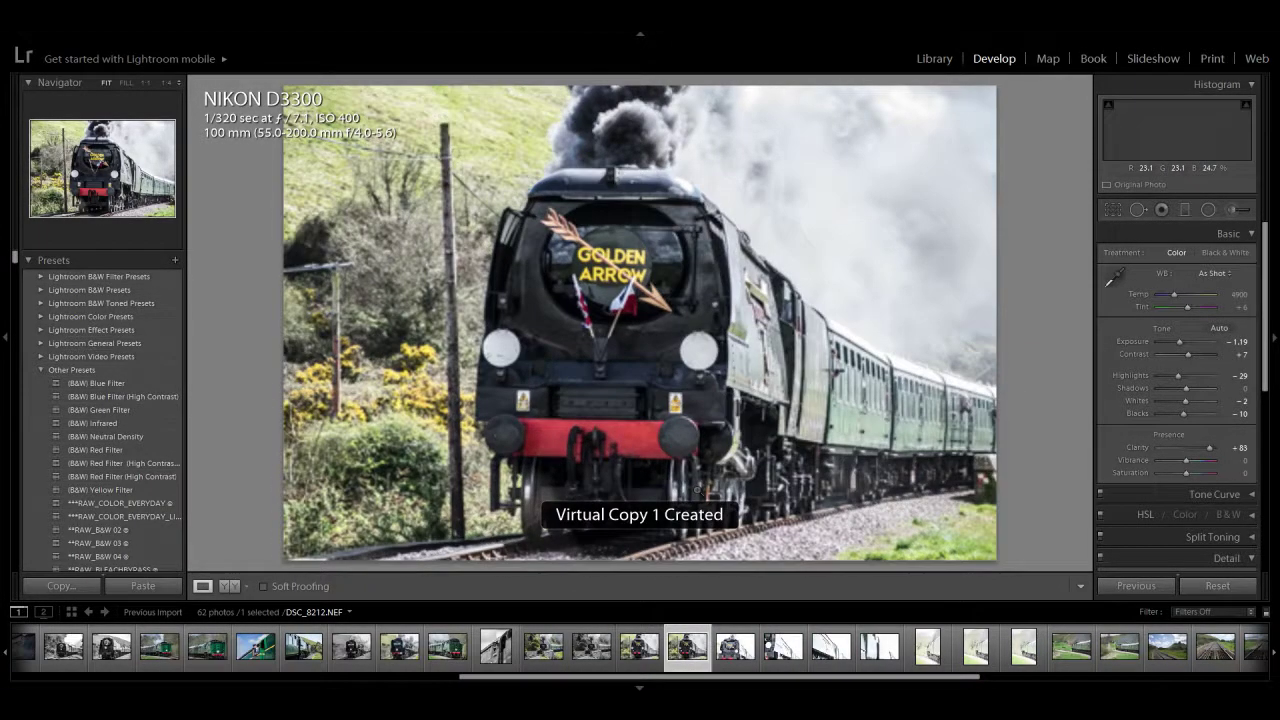
left_click(1215, 256)
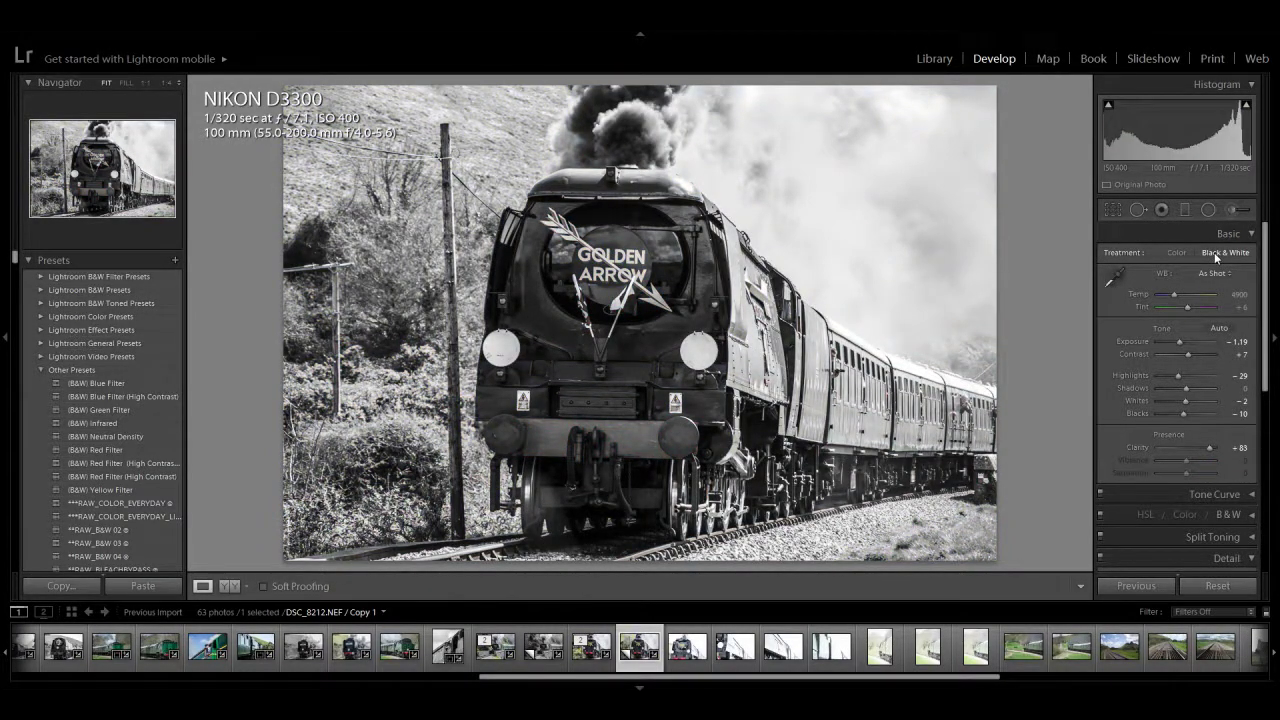
Step: Delete the unwanted locomotive shots DSC_8213 to DSC_8216
key("Right")
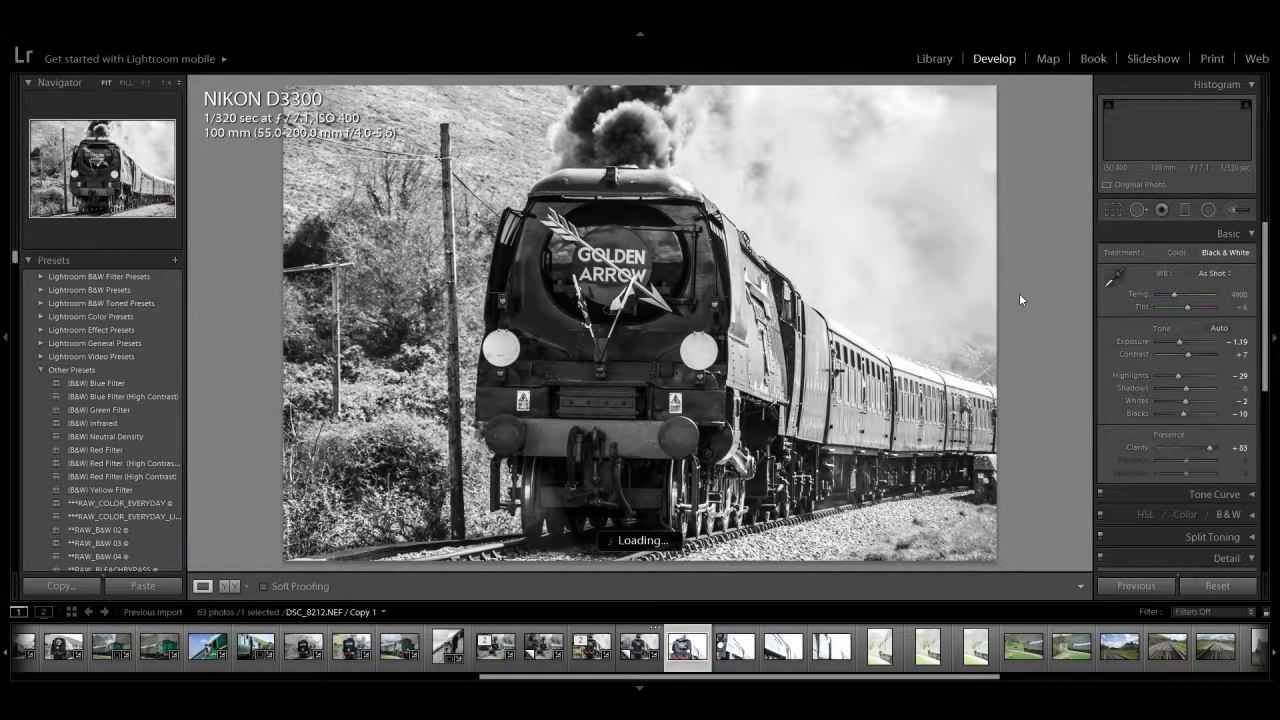
key("Delete")
key("Return")
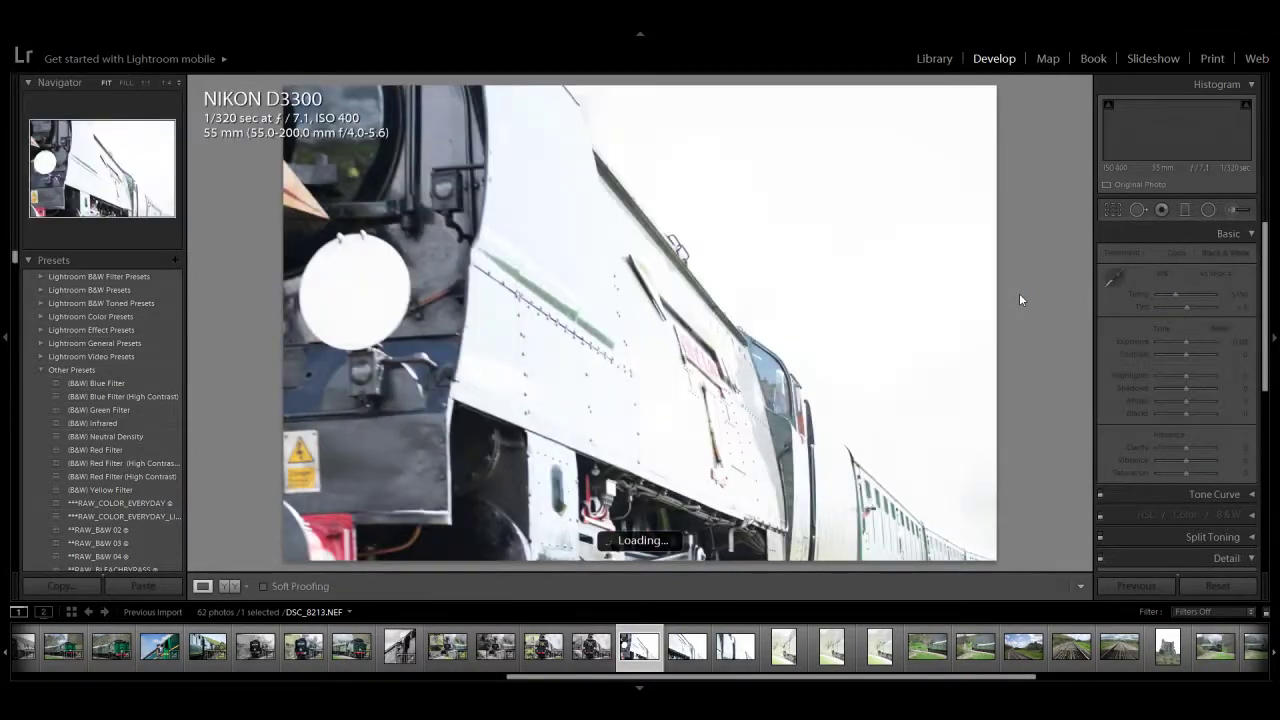
key("Delete")
key("Return")
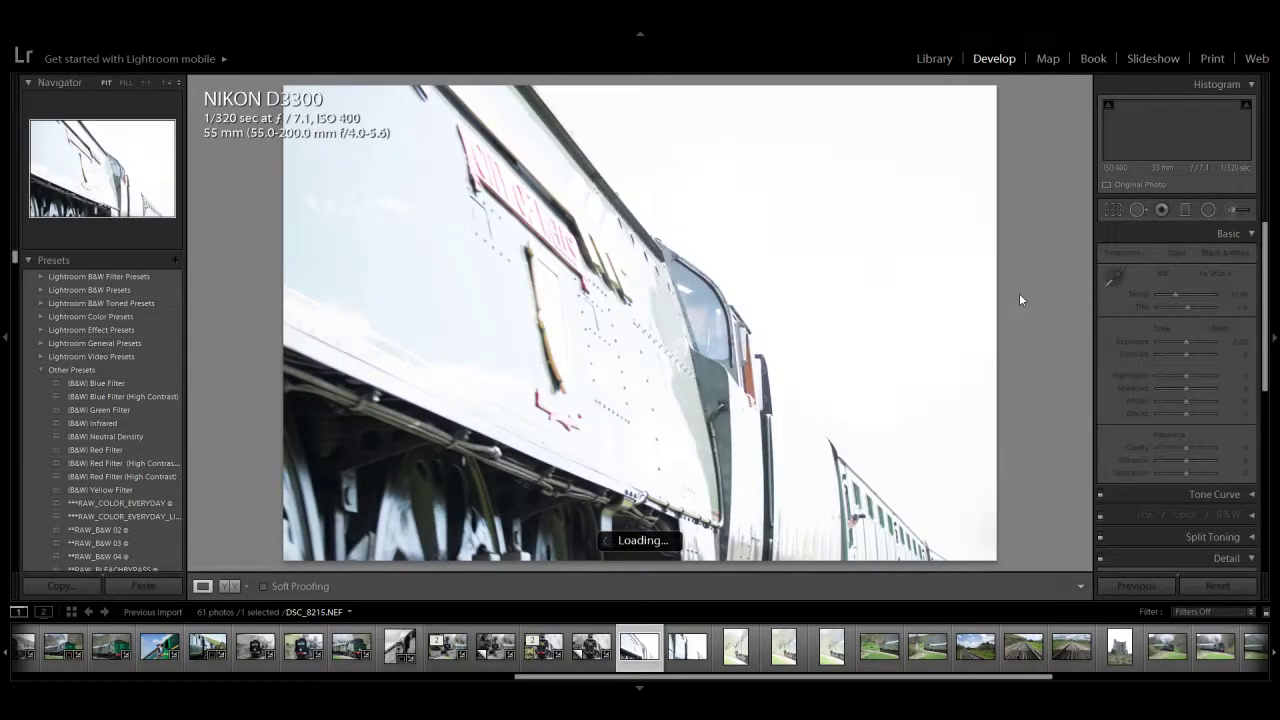
key("Delete")
key("Return")
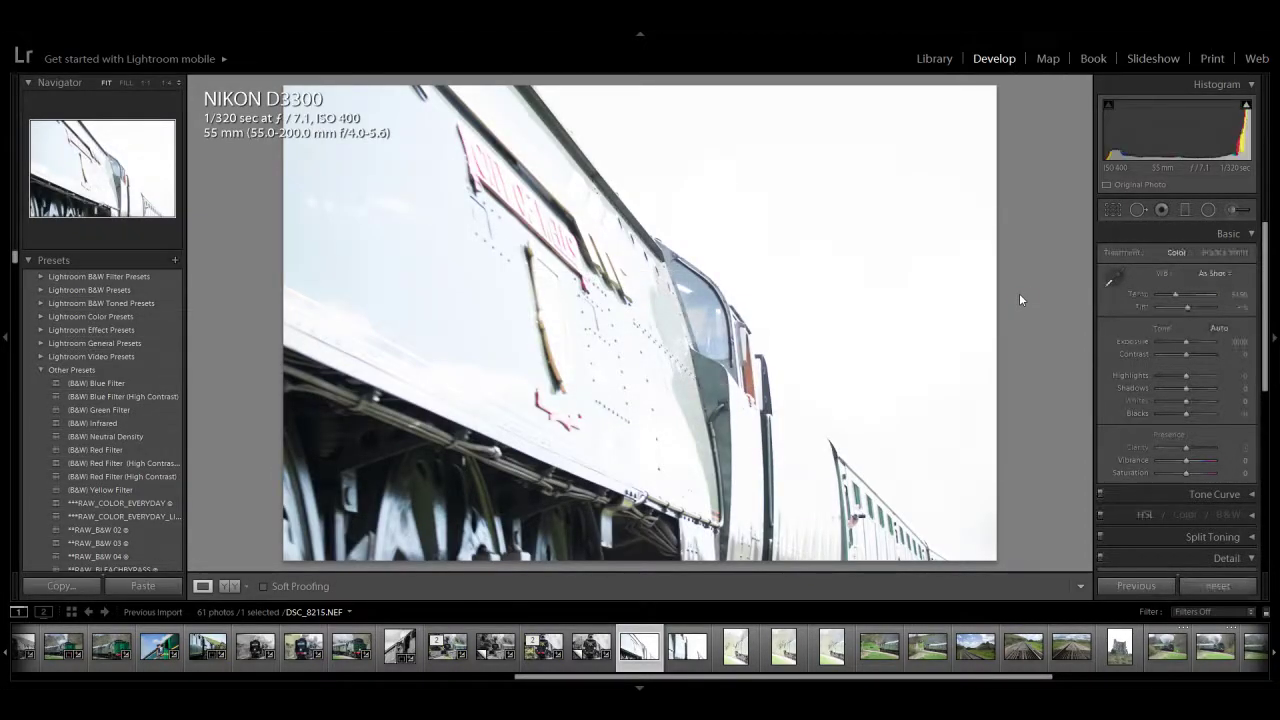
key("Delete")
key("Return")
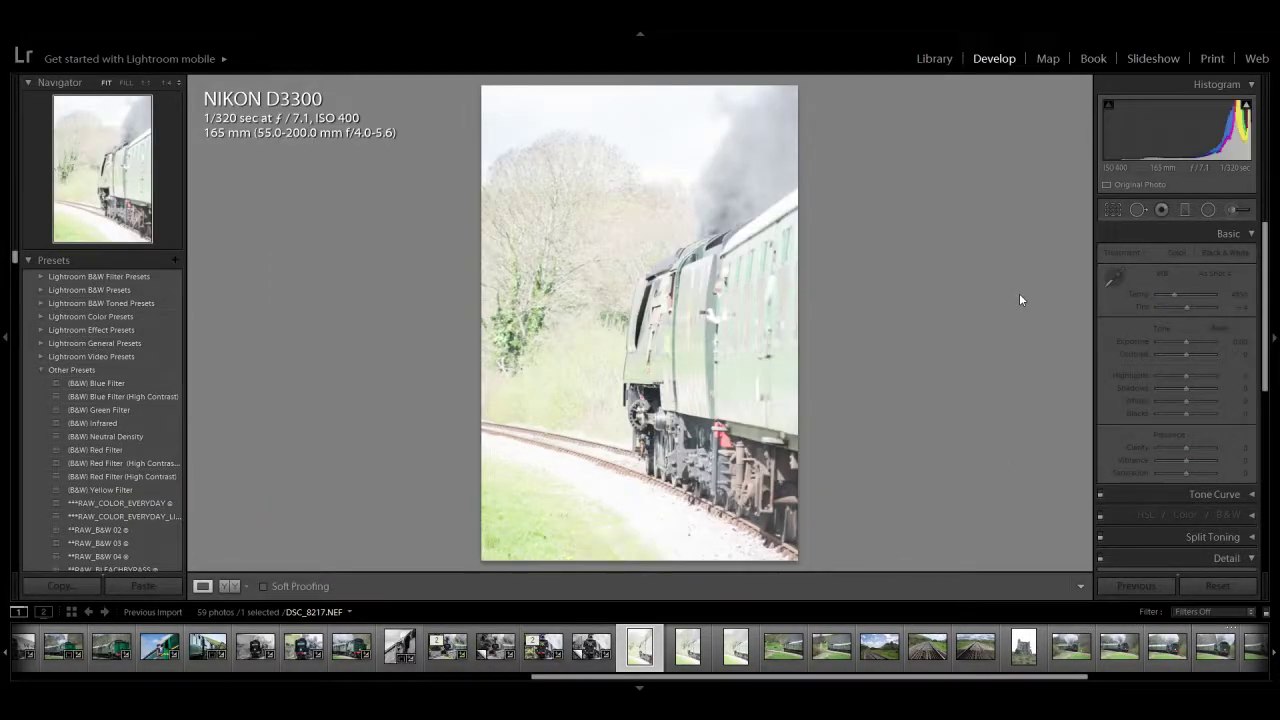
Step: Set DSC_8217 to Clarity +62, Exposure −1.19, Contrast +5 and Highlights −57, checking the carriage side at 1:1
left_click_drag(1197, 451, 1205, 453)
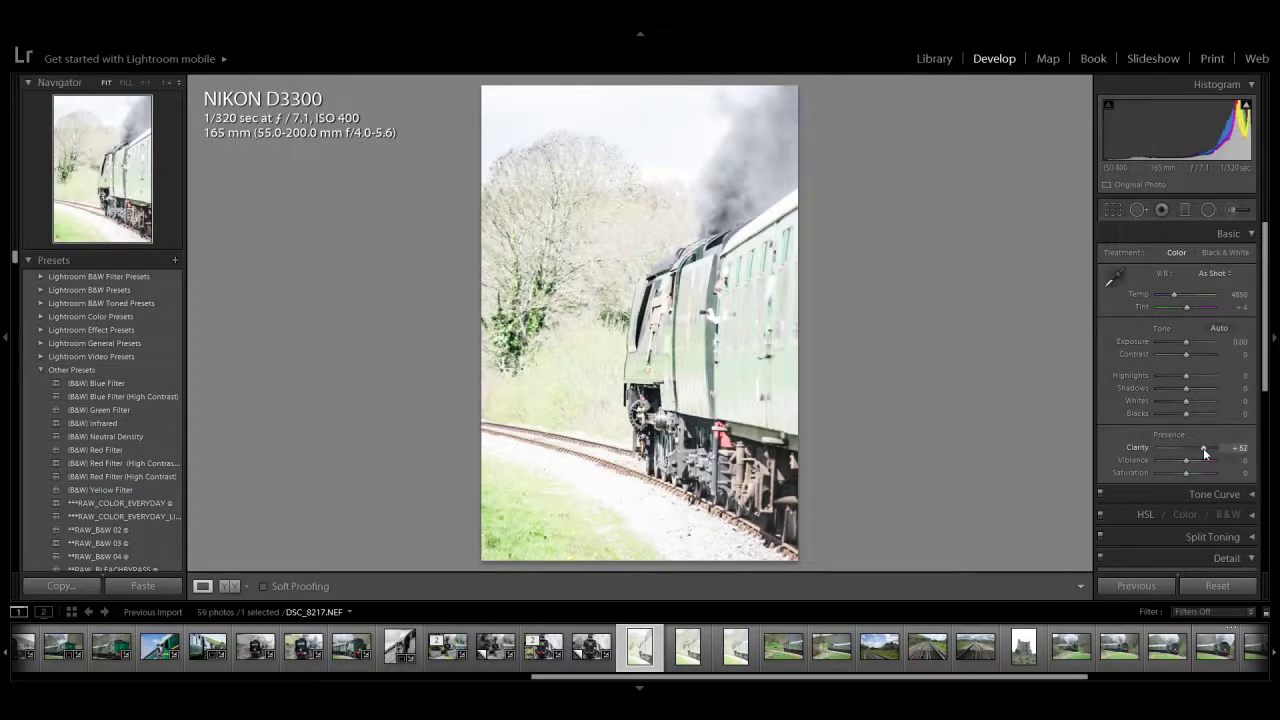
left_click_drag(1186, 342, 1181, 342)
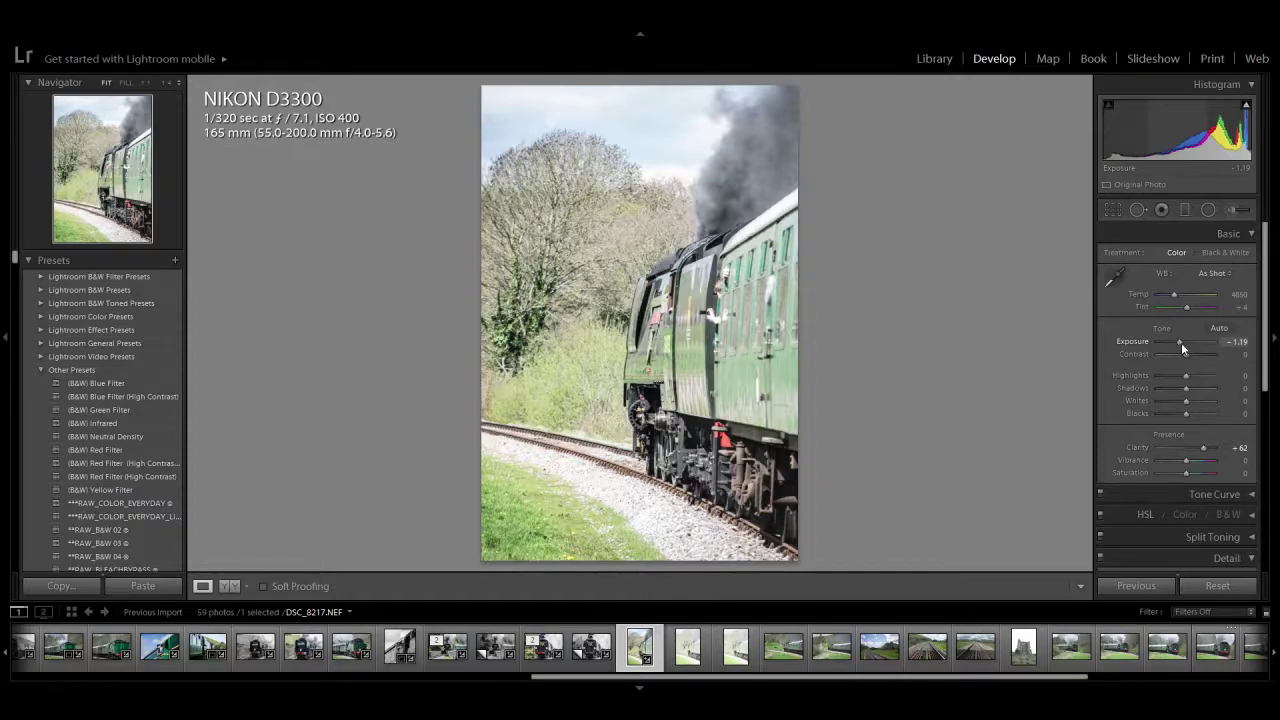
left_click(726, 308)
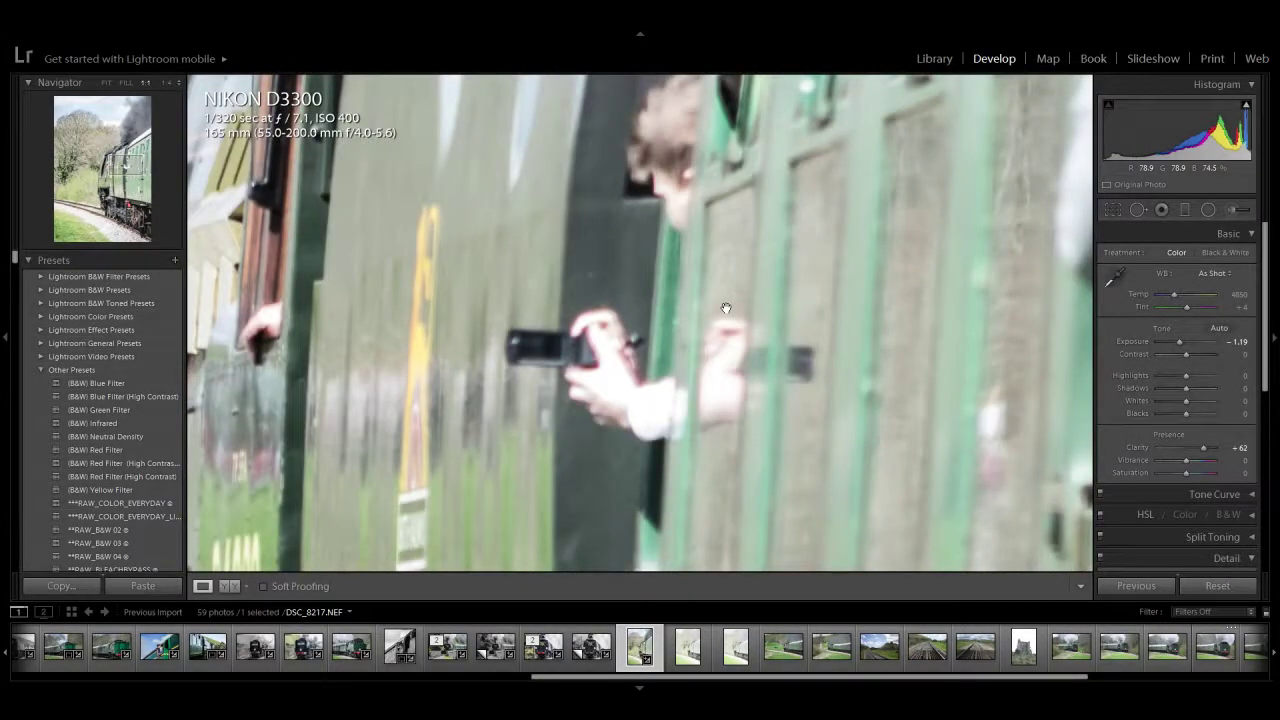
left_click(728, 310)
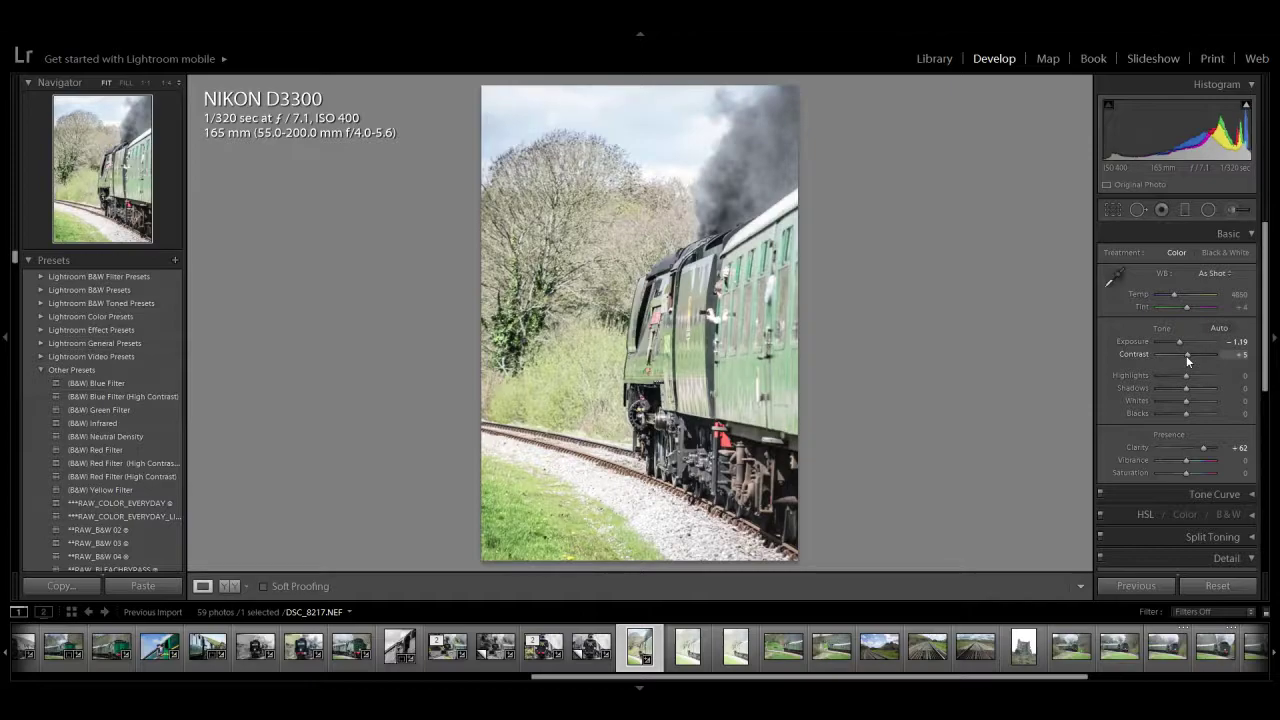
left_click_drag(1193, 376, 1170, 371)
Step: Convert DSC_8217 to Black & White with Shadows −26, Whites −12 and Blacks −67, and compare it with the colour version
left_click(1206, 256)
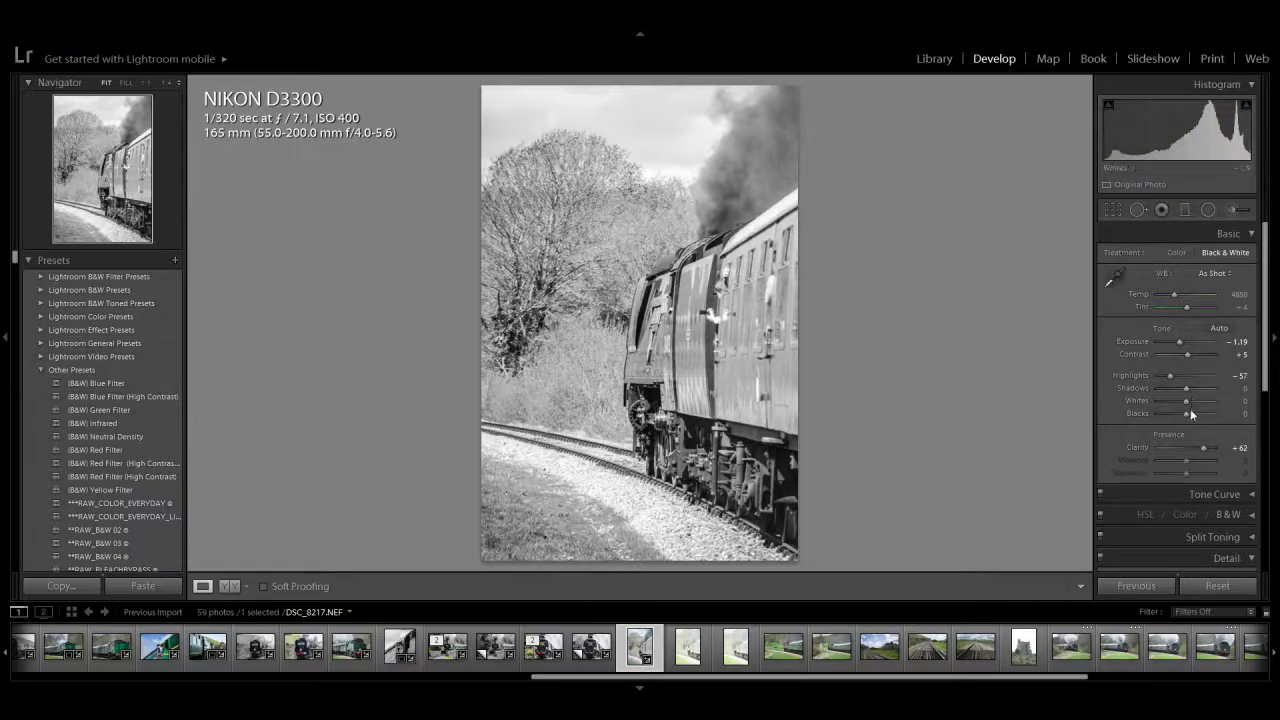
mouse_move(1176, 416)
left_mouse_down()
mouse_move(1189, 415)
mouse_move(1164, 415)
mouse_move(1178, 388)
mouse_move(1181, 403)
left_mouse_up()
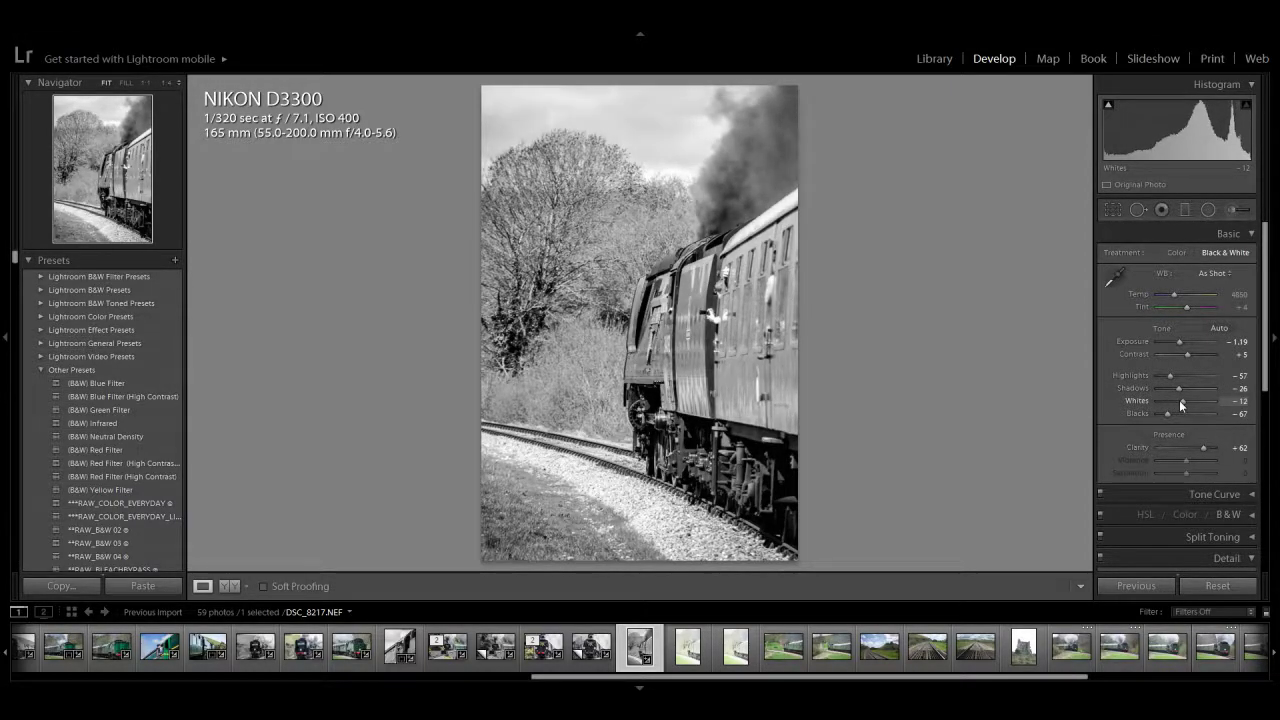
left_click(1176, 253)
left_click(1210, 254)
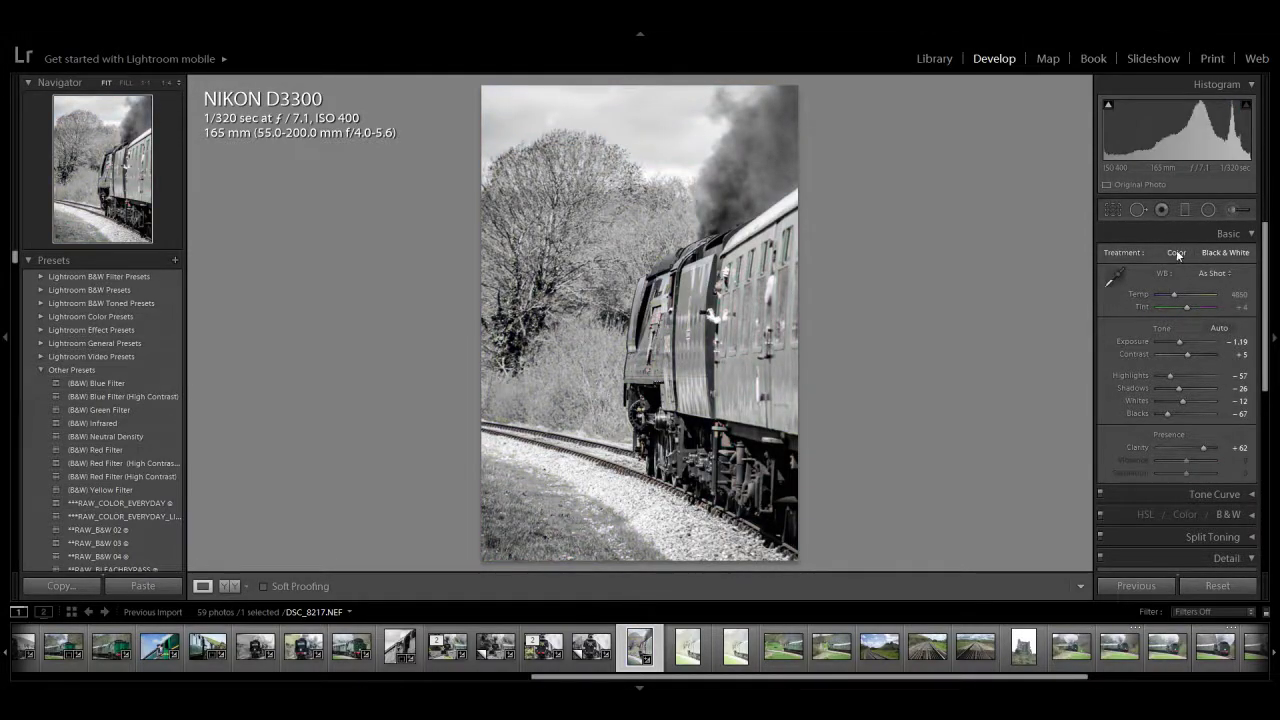
left_click(1177, 254)
left_click(1213, 254)
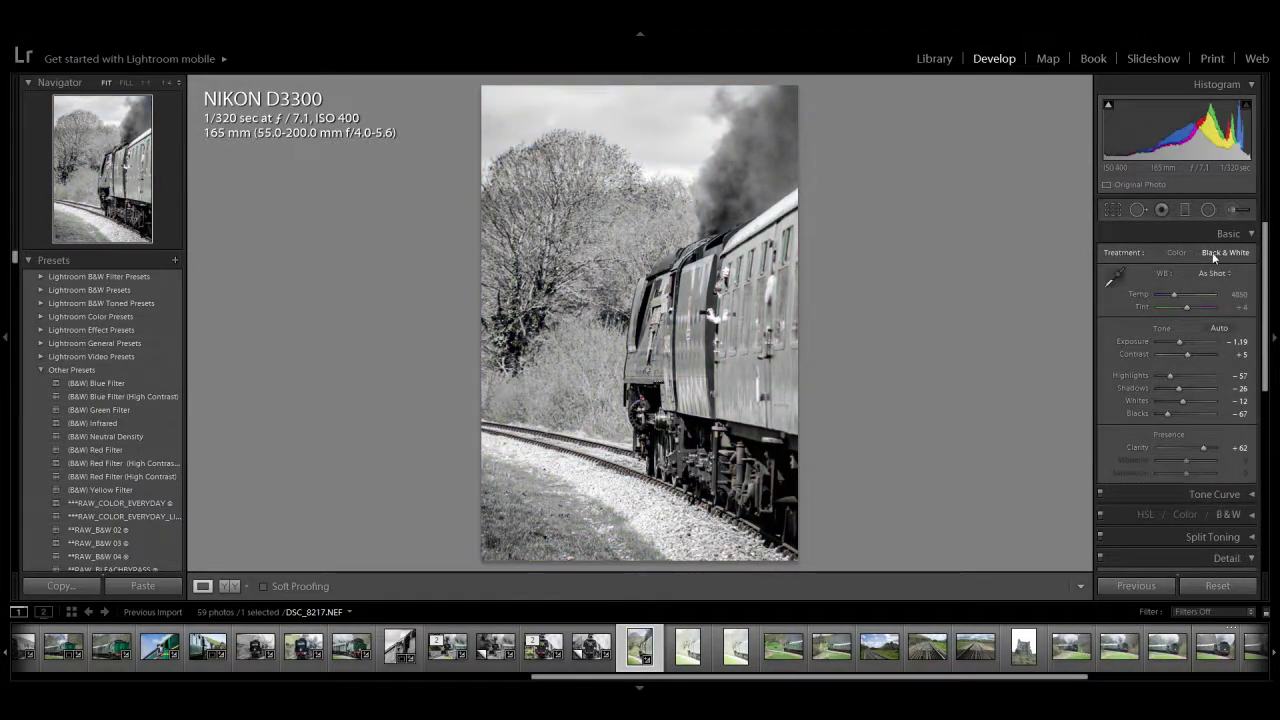
Step: Crop about a quarter of the width off the left side of DSC_8217 and return the photo to Color treatment
left_click(1112, 209)
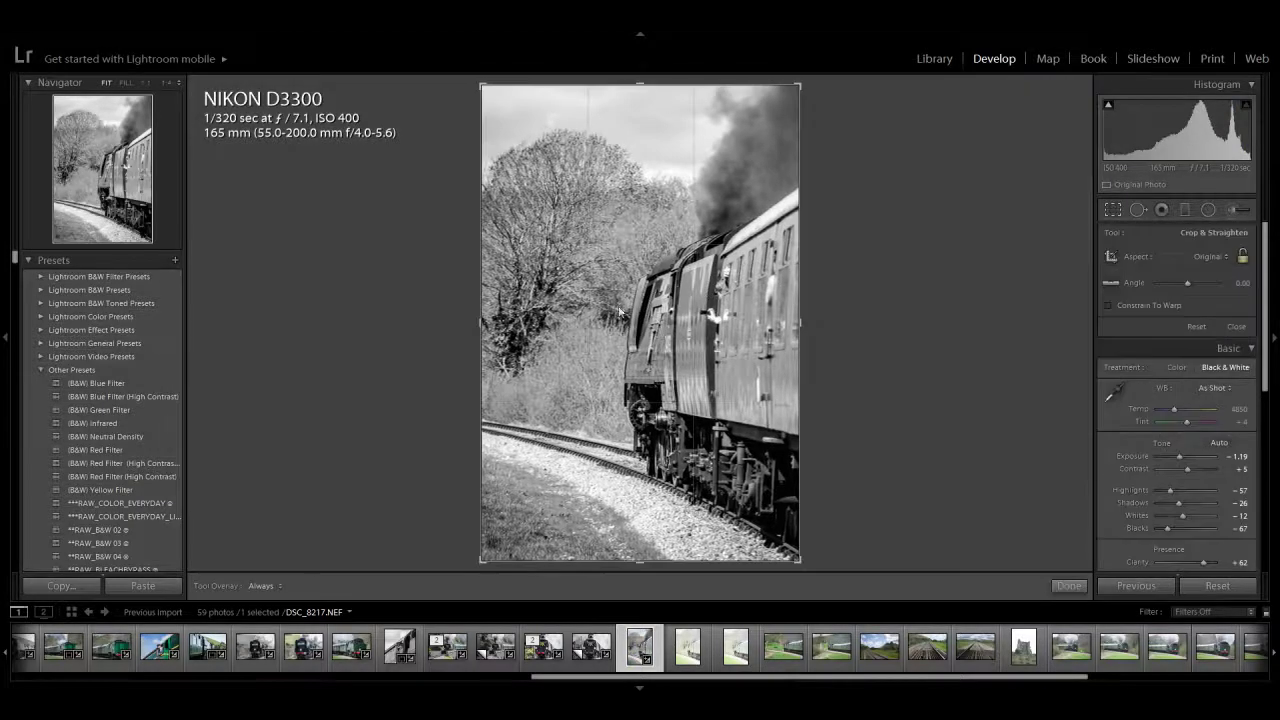
left_click_drag(482, 284, 525, 284)
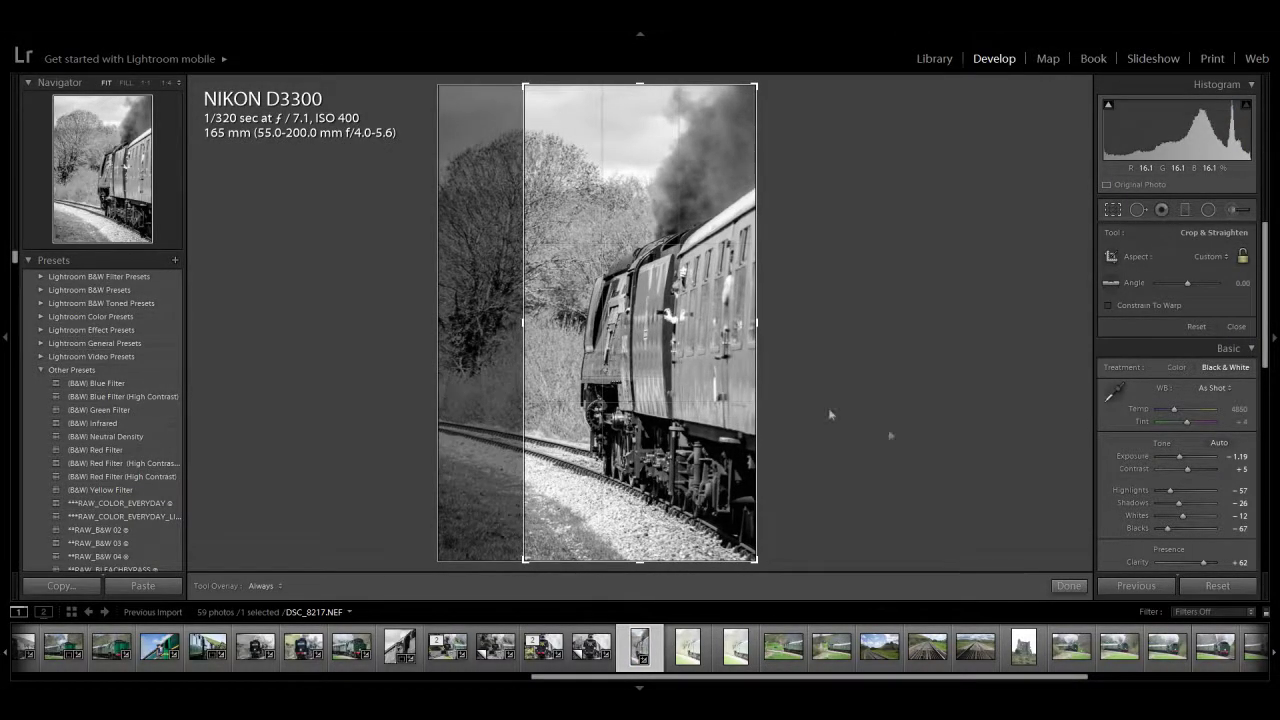
left_click(1234, 327)
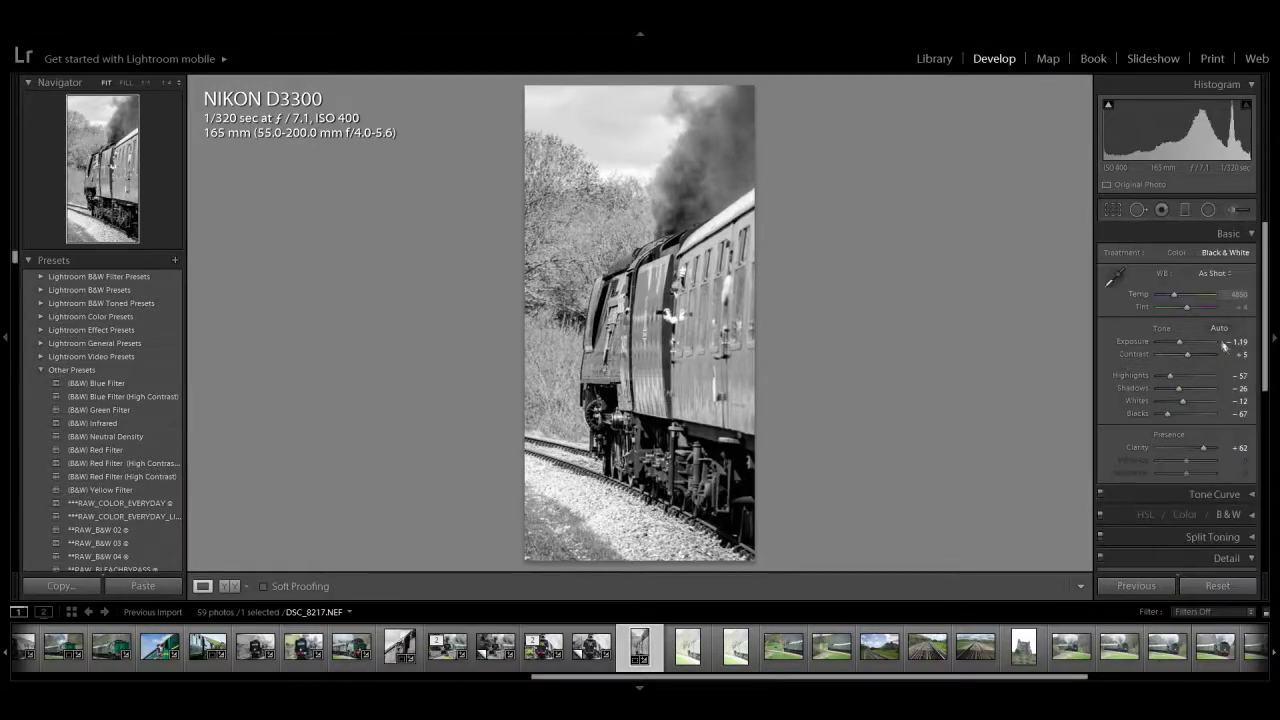
left_click(1180, 252)
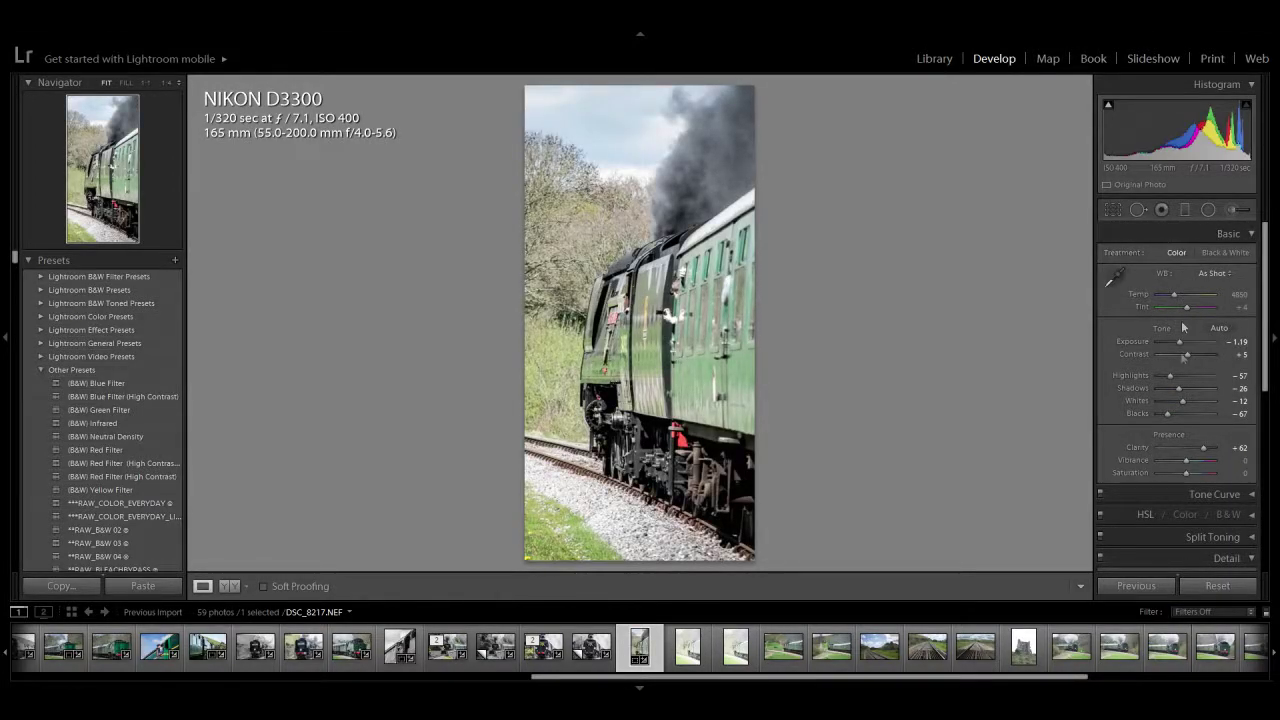
Step: Set the Sharpening Amount of DSC_8217 to 95
scroll(1263, 452, "down", 1)
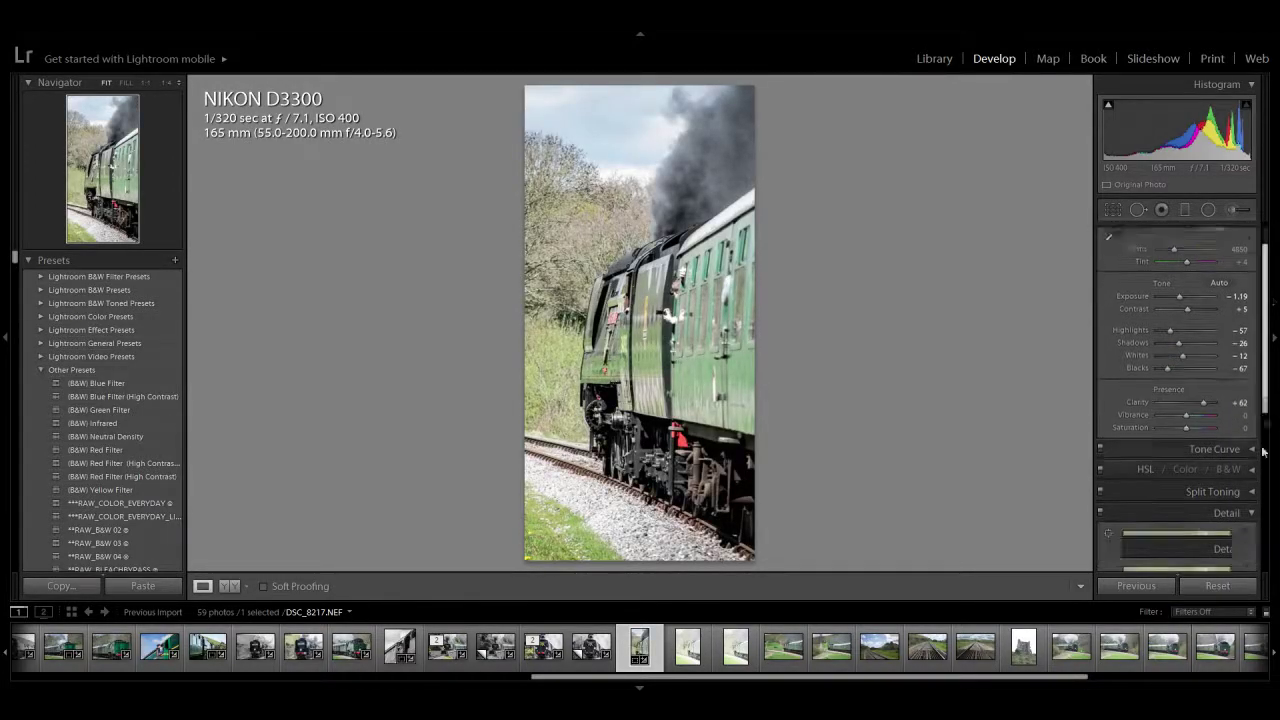
scroll(1262, 452, "down", 4)
left_click_drag(1167, 499, 1193, 499)
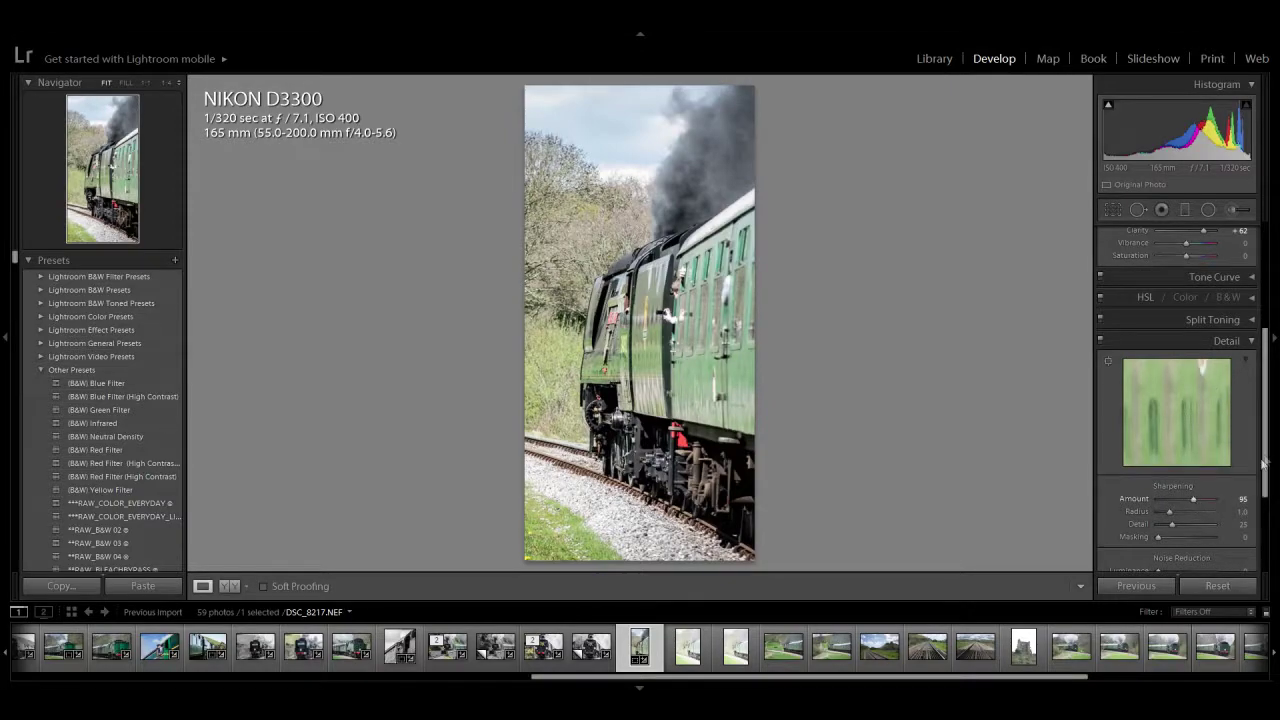
scroll(1263, 430, "up", 5)
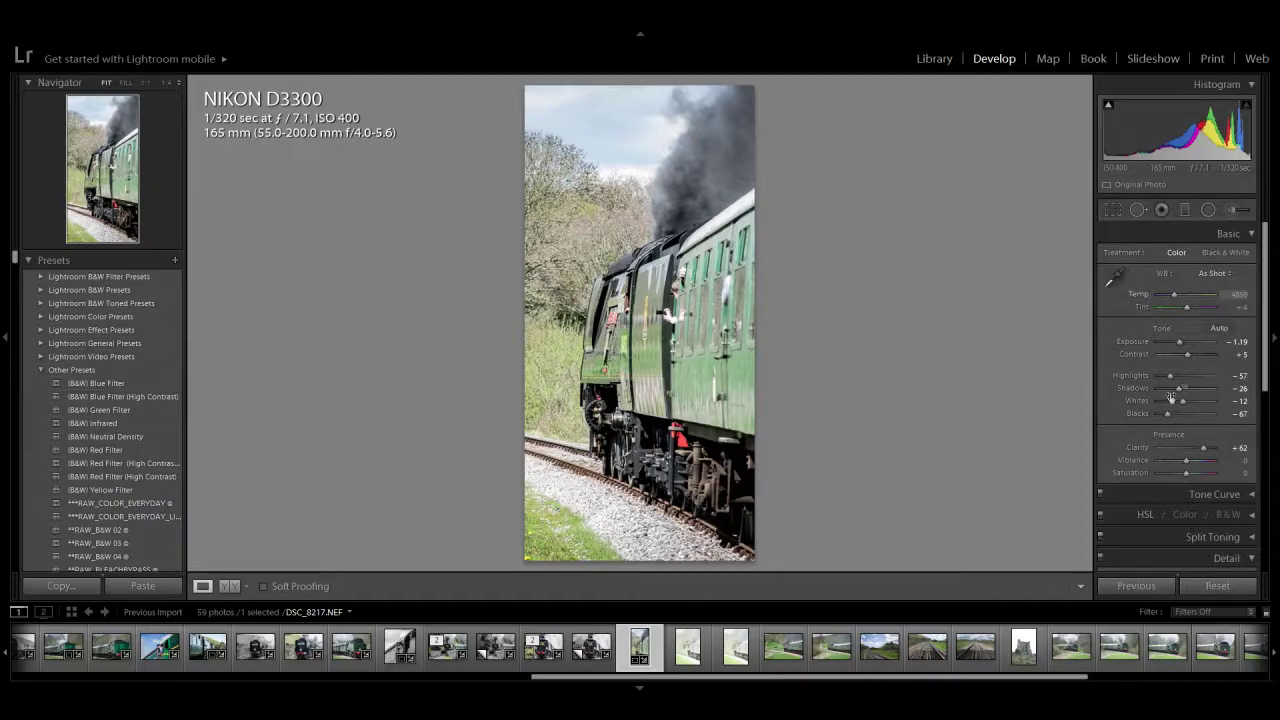
scroll(1266, 390, "down", 3)
scroll(1250, 395, "up", 3)
Step: Delete the departing train shots DSC_8218, DSC_8219 and DSC_8220
key("Right")
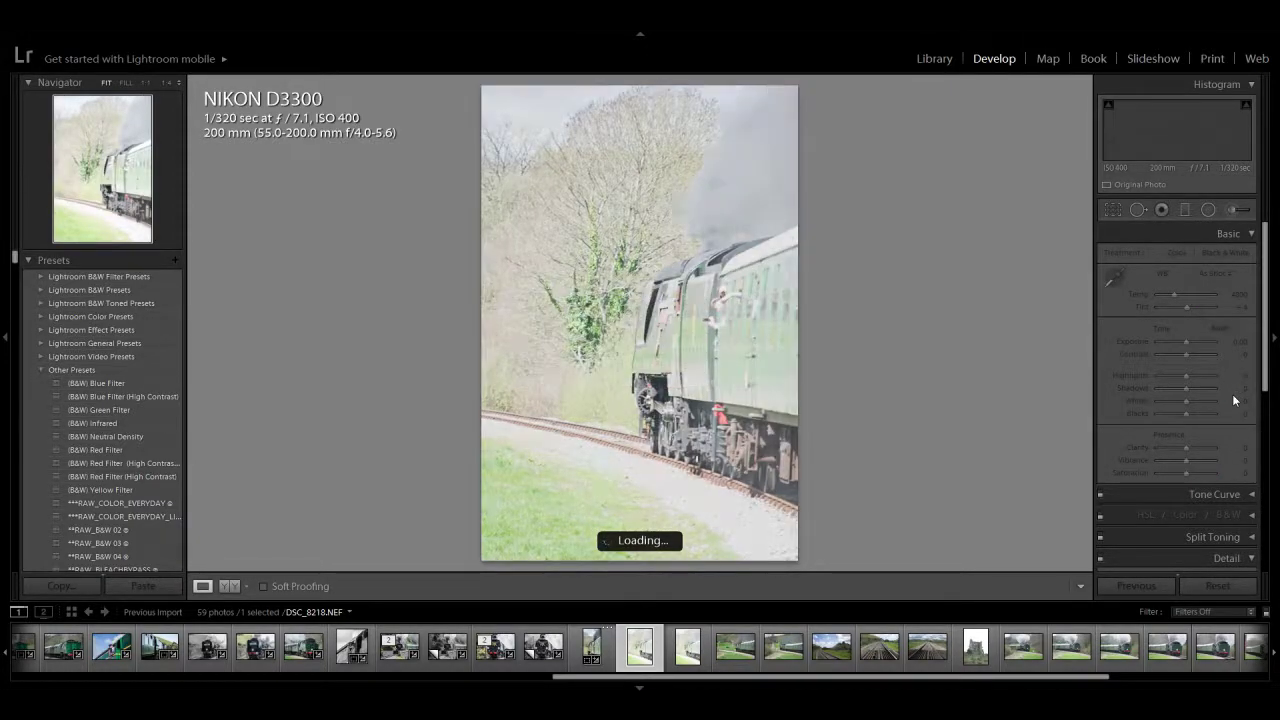
key("alt+BackSpace")
key("BackSpace")
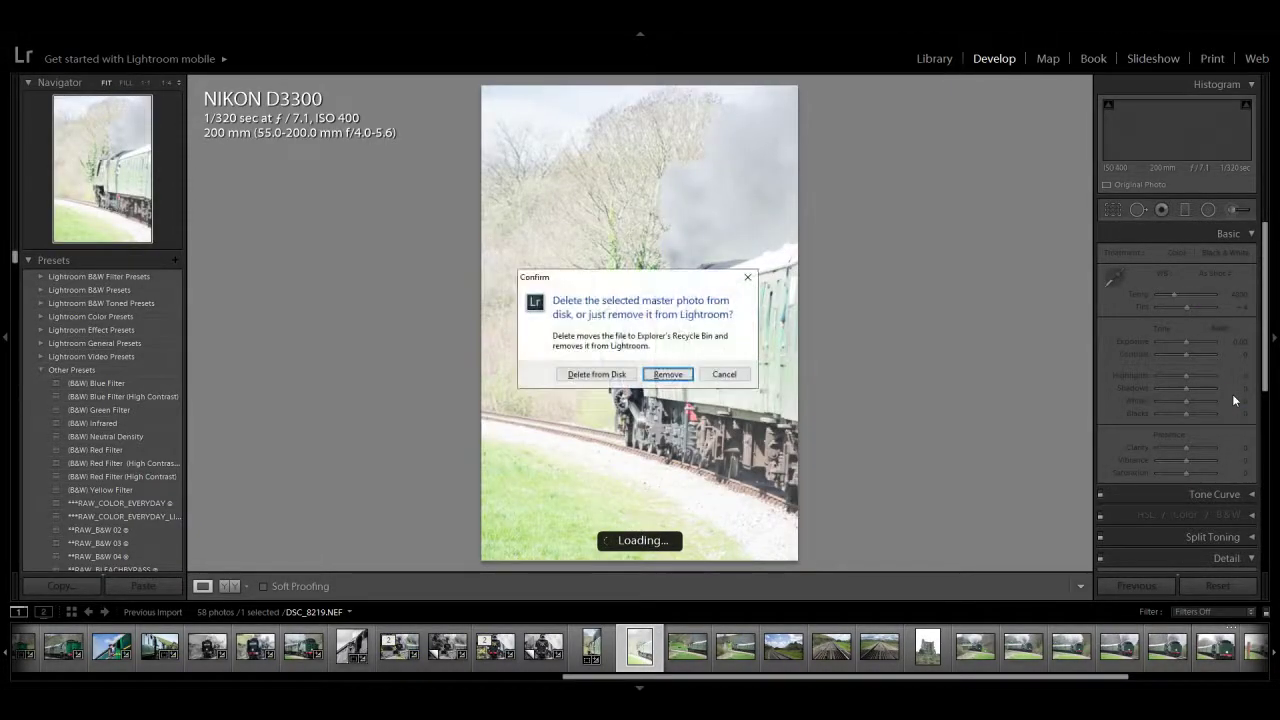
key("Return")
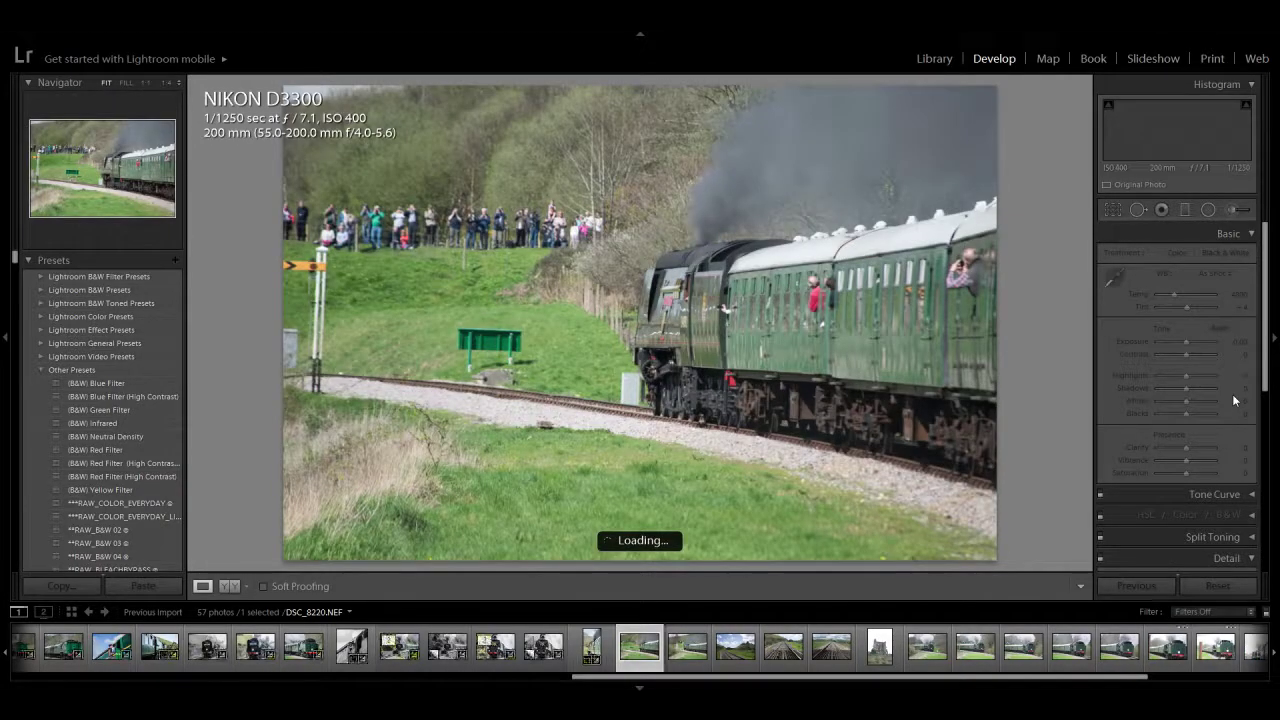
key("BackSpace")
key("Return")
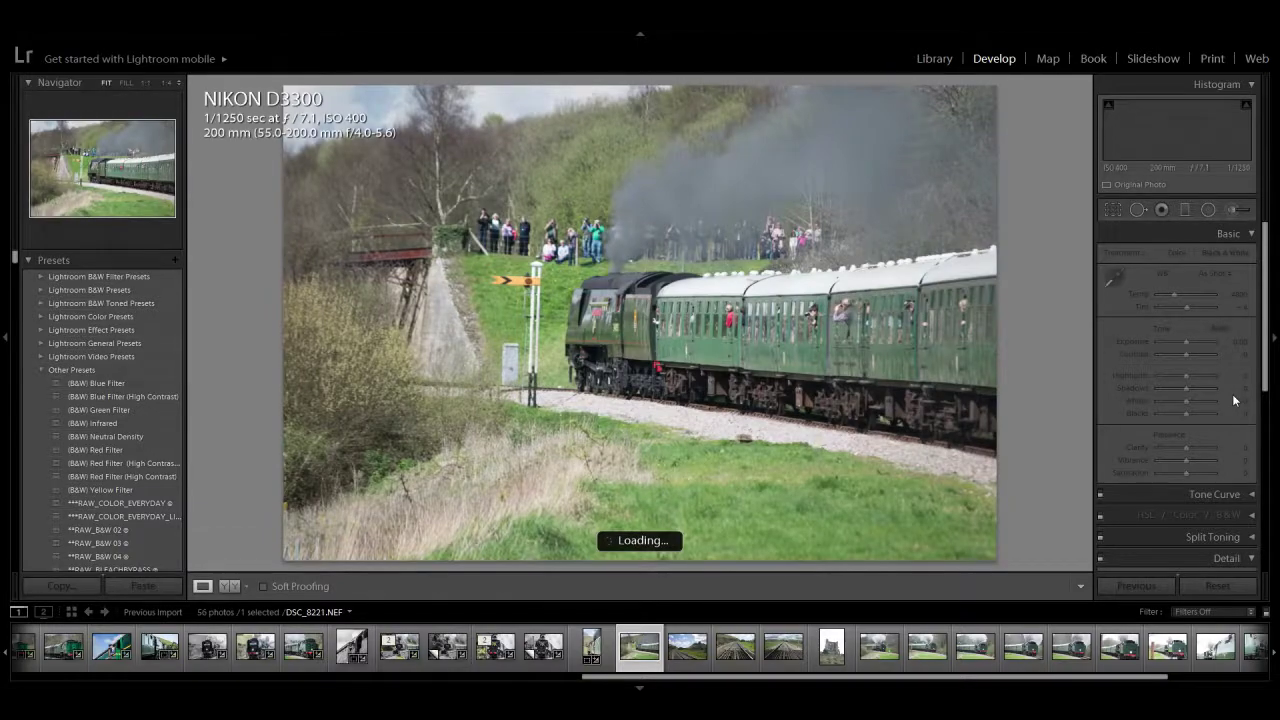
Step: Delete the departing train shot DSC_8221 and the castle and railway track photo DSC_8223
key("BackSpace")
key("Return")
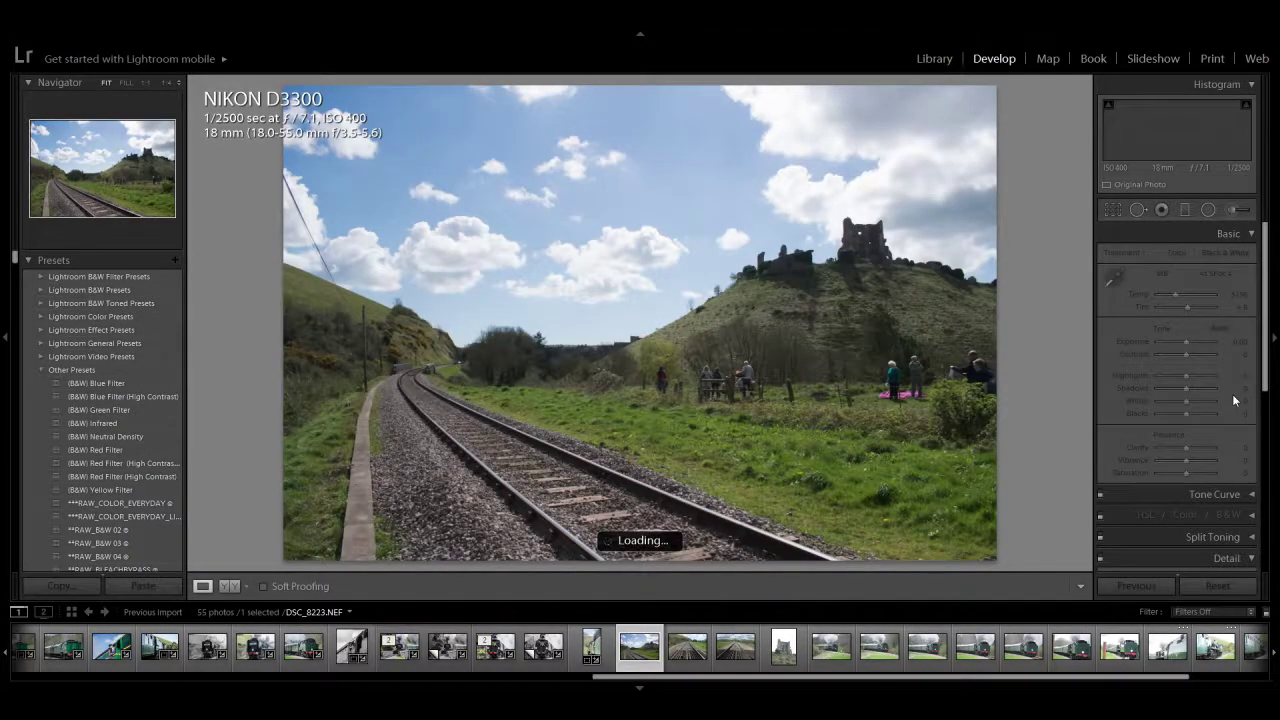
key("BackSpace")
key("Return")
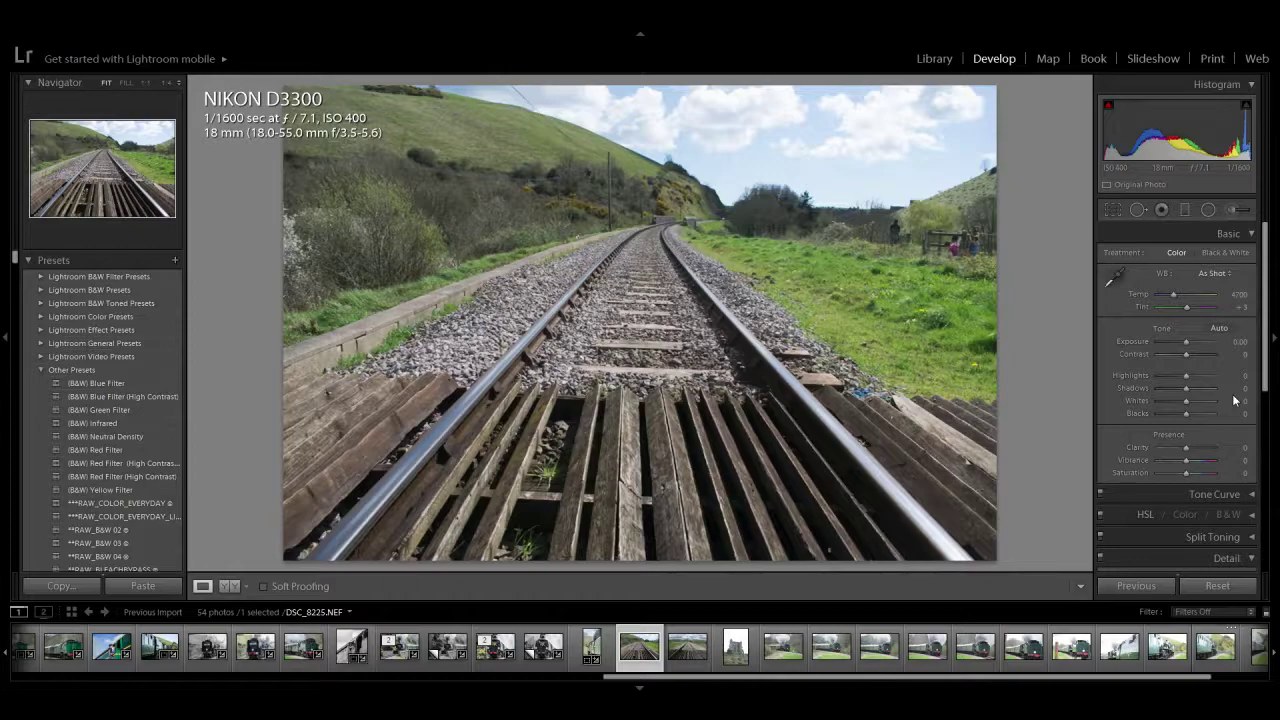
Step: Convert DSC_8225 to Black & White with Clarity +74, Highlights −50, Contrast +2 and Blacks −14
left_click(1226, 253)
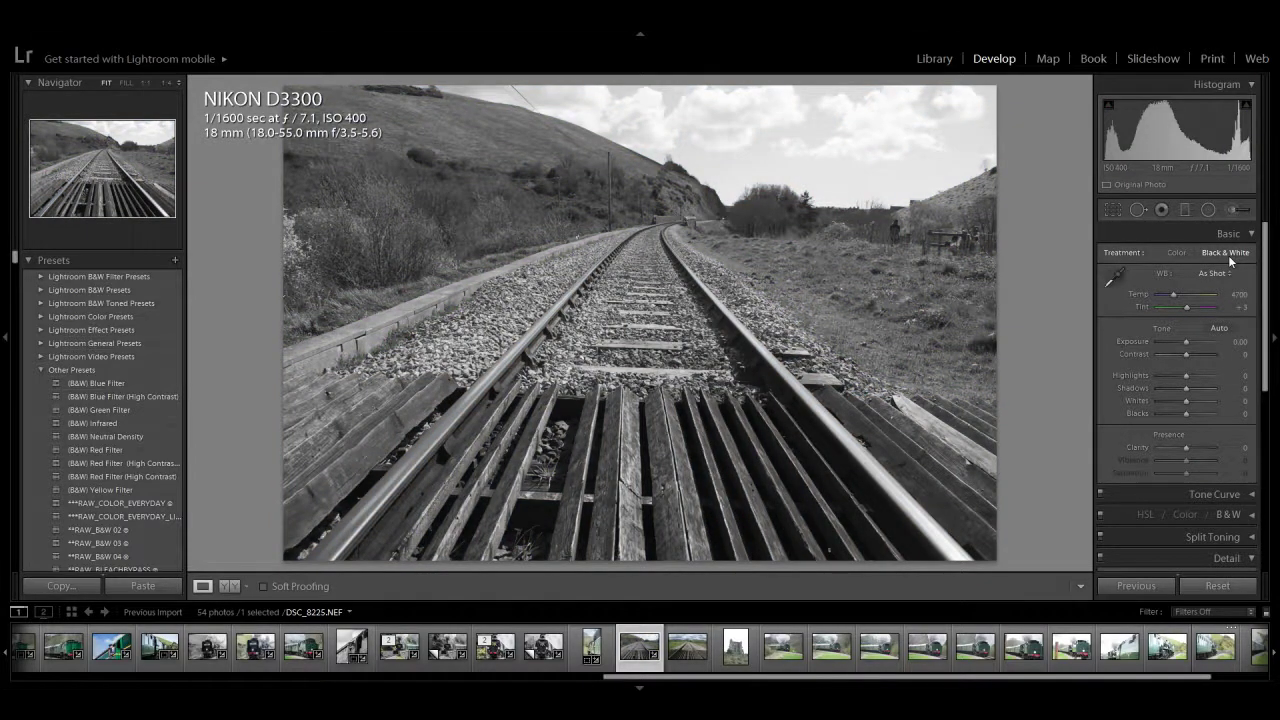
left_click_drag(1186, 448, 1206, 450)
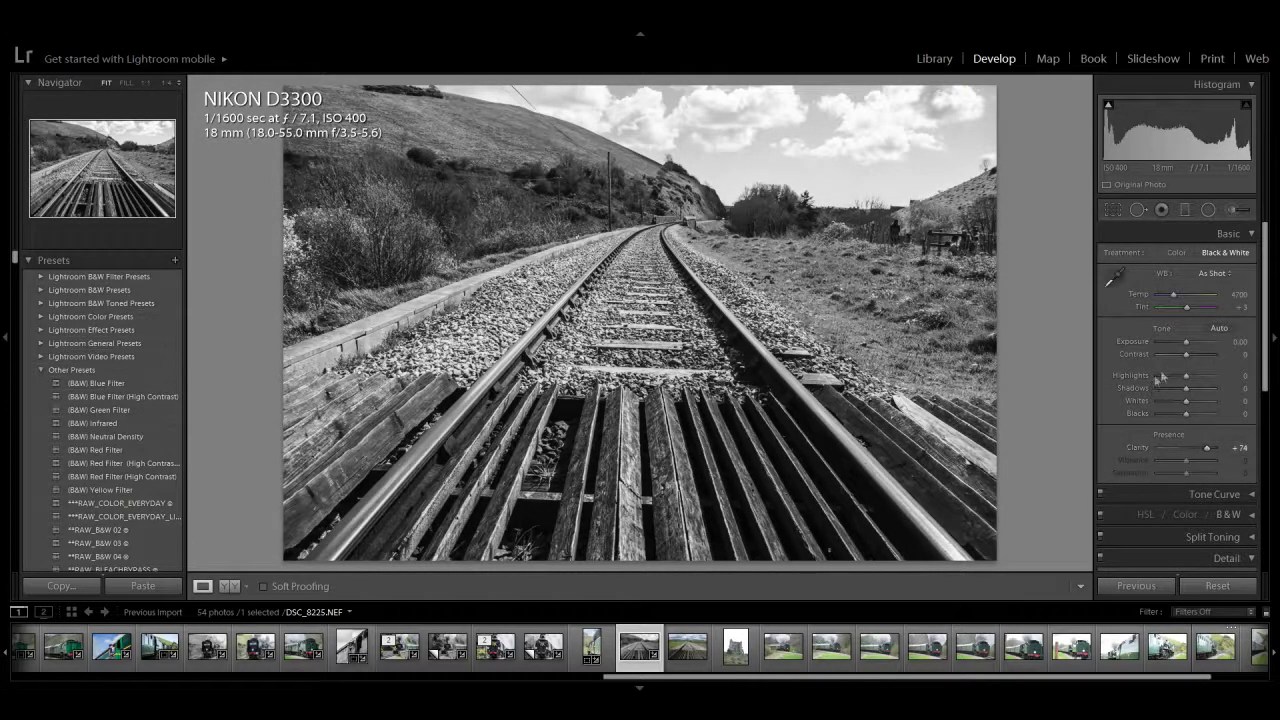
mouse_move(1186, 379)
left_mouse_down()
mouse_move(1159, 382)
mouse_move(1188, 360)
left_mouse_up()
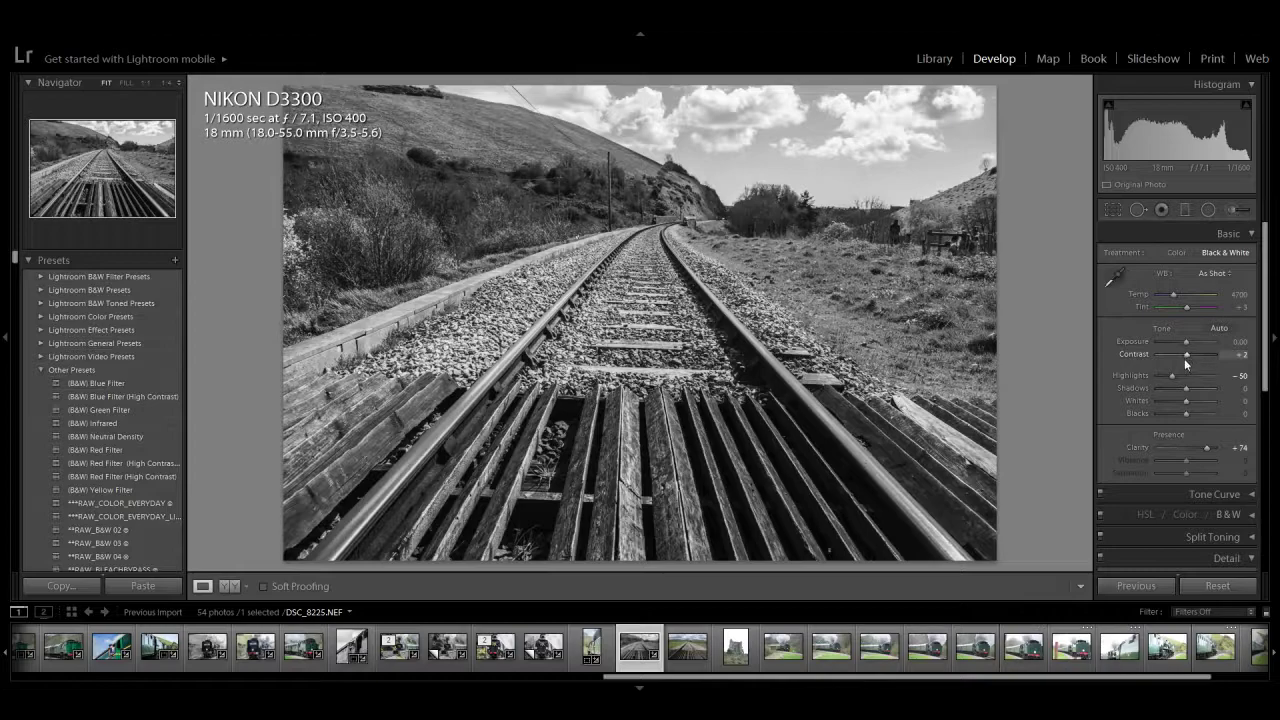
left_click_drag(1182, 416, 1178, 414)
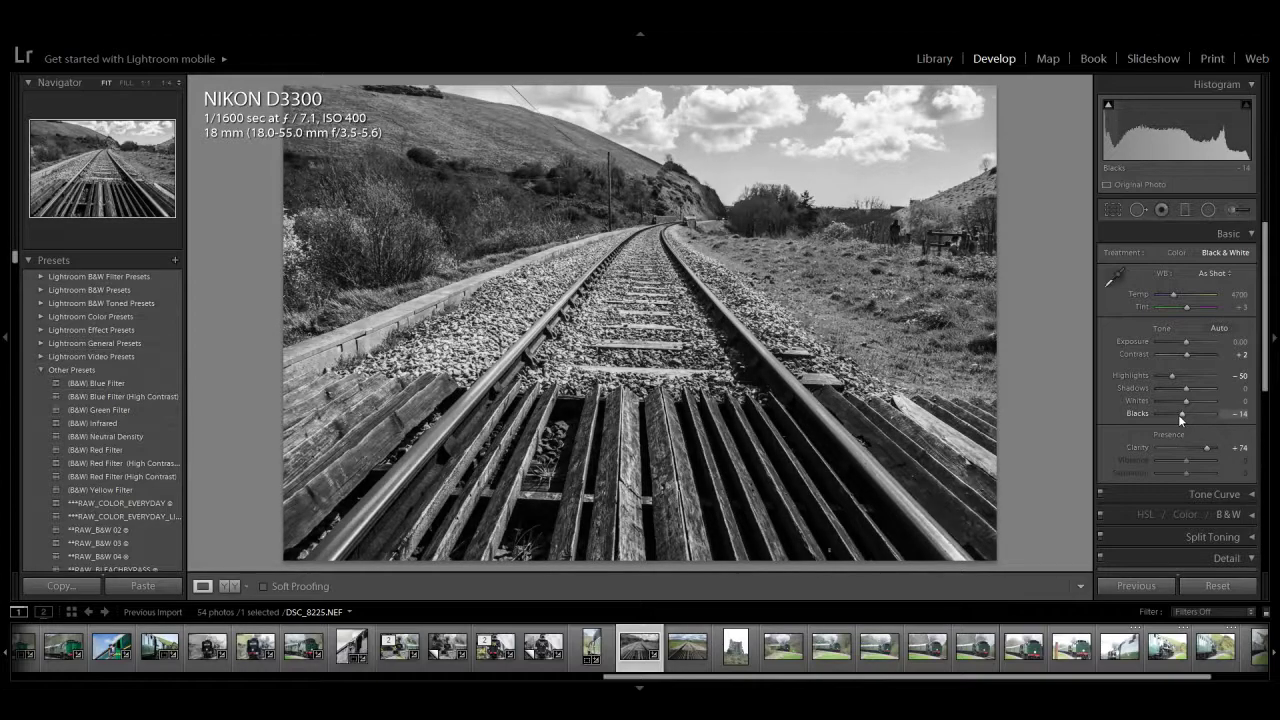
Step: Straighten the railway track photo DSC_8225 to an angle of −0.42, keeping the original aspect ratio
left_click(1112, 210)
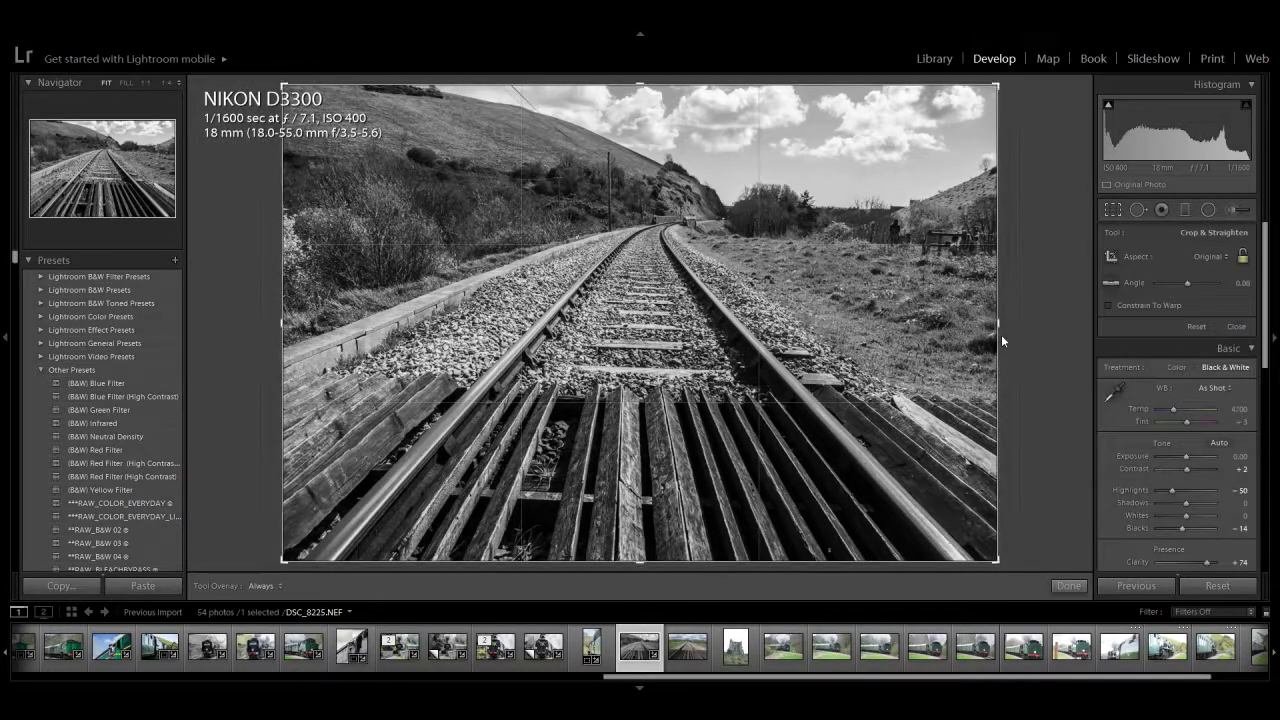
left_click_drag(490, 368, 1037, 269)
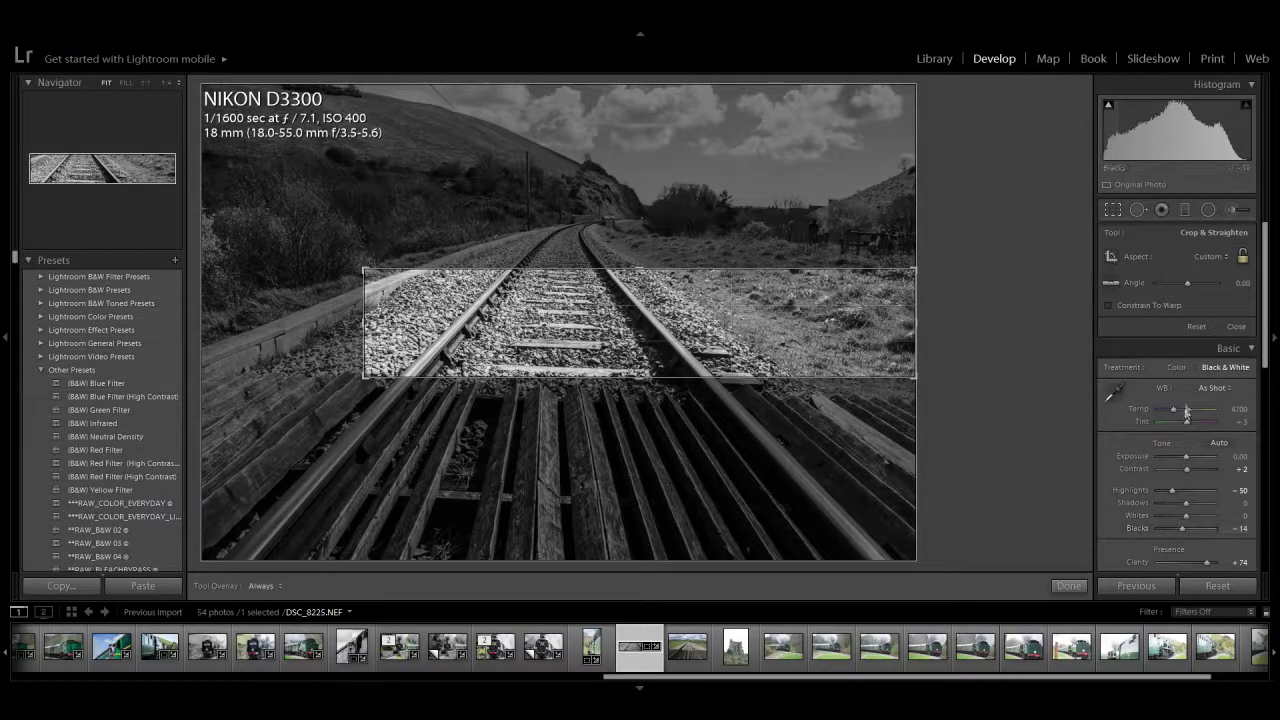
left_click(1197, 326)
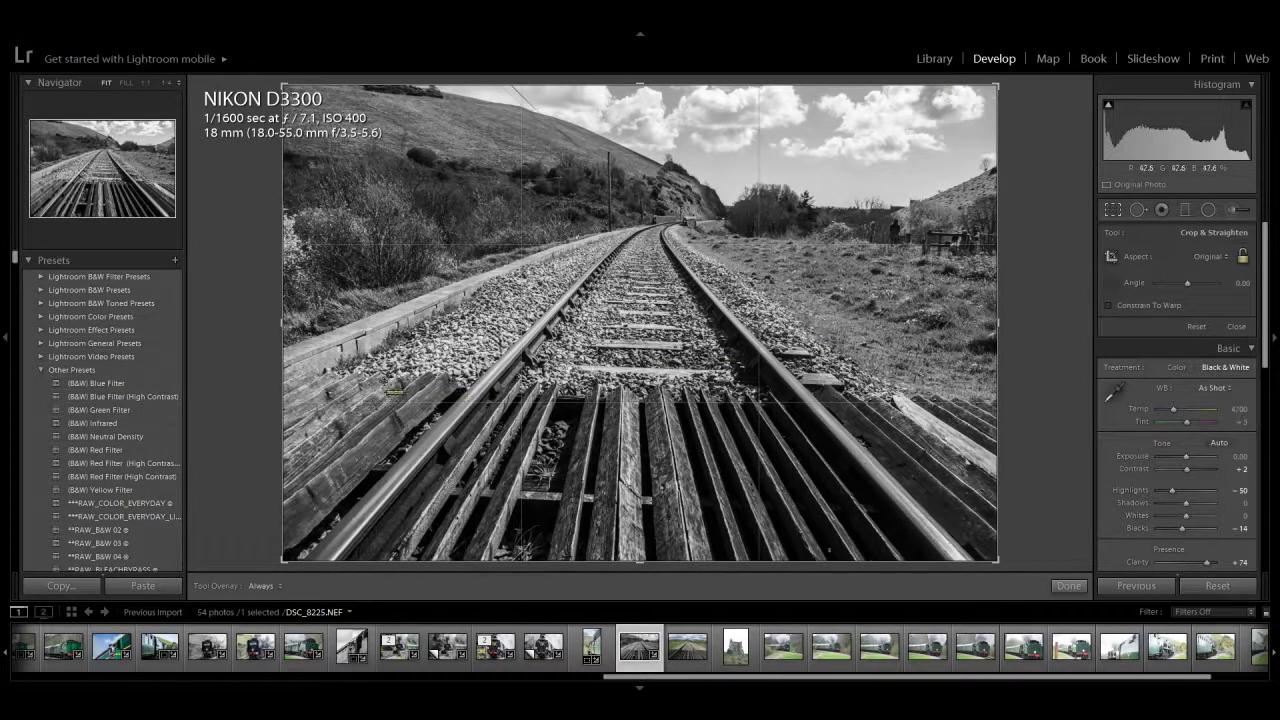
left_click_drag(456, 408, 819, 411)
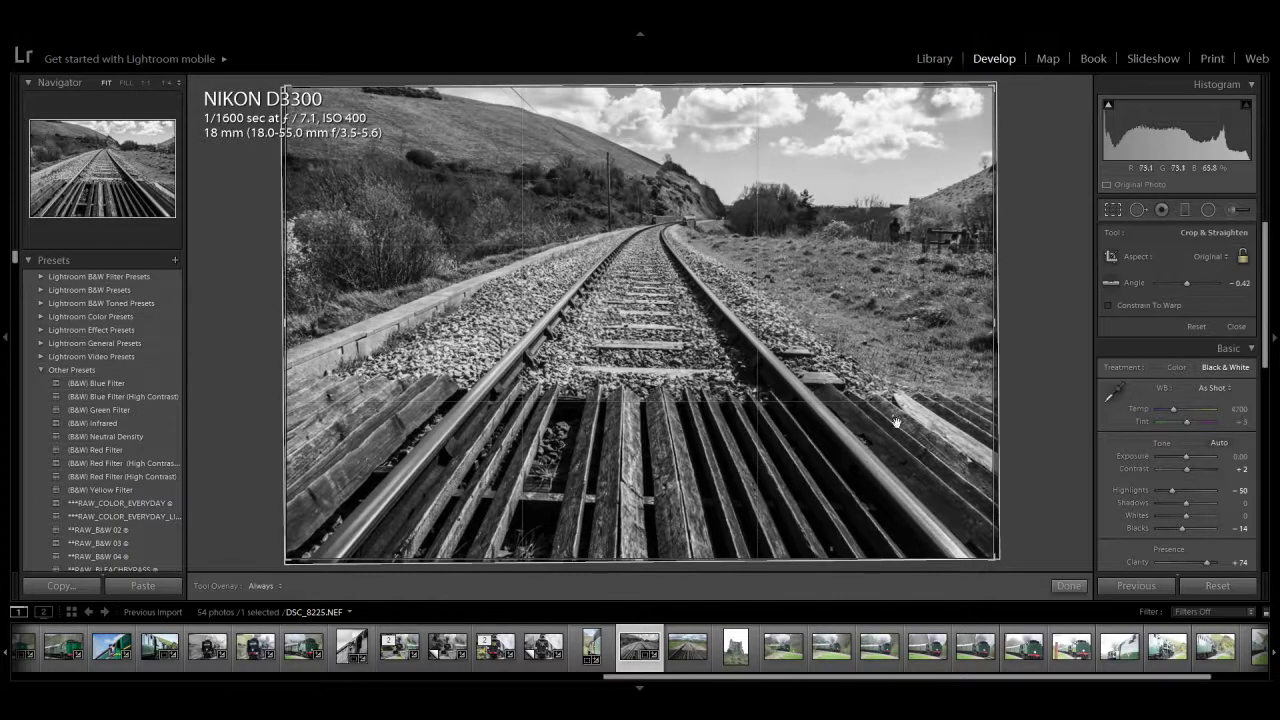
left_click(1070, 586)
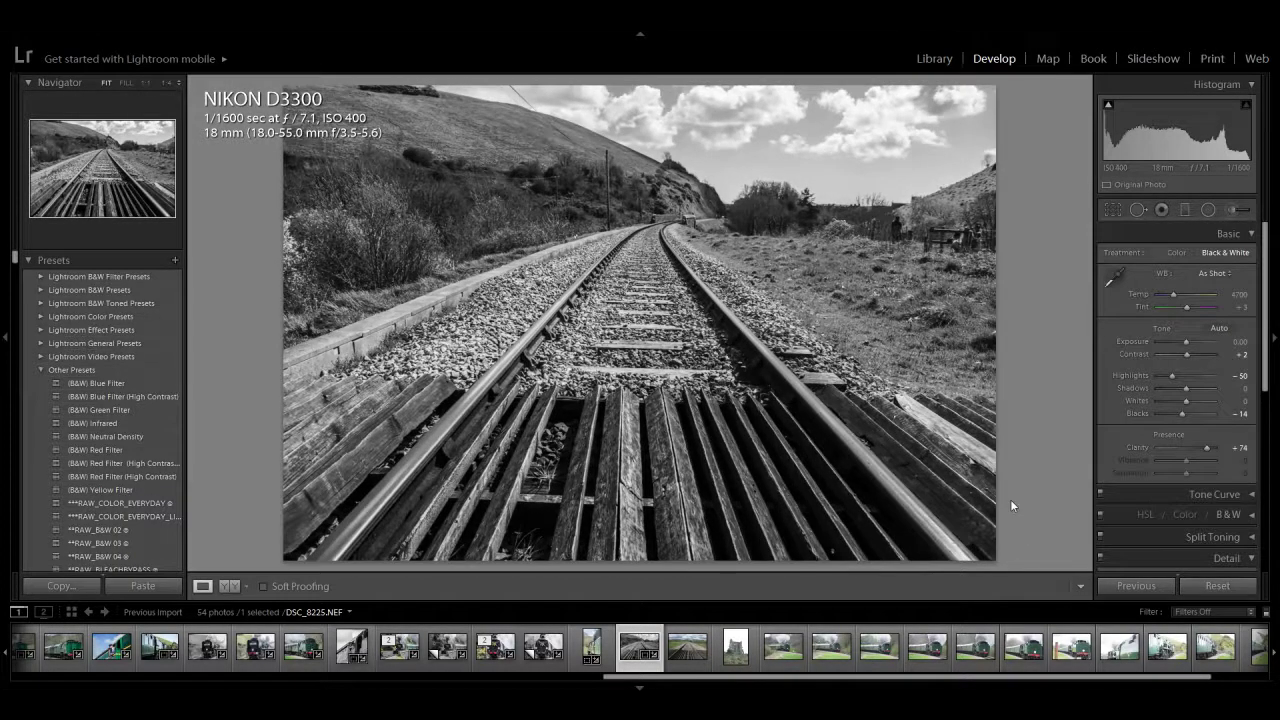
Step: Delete the colour track photo DSC_8226 and the castle tower photo that follows it
key("Right")
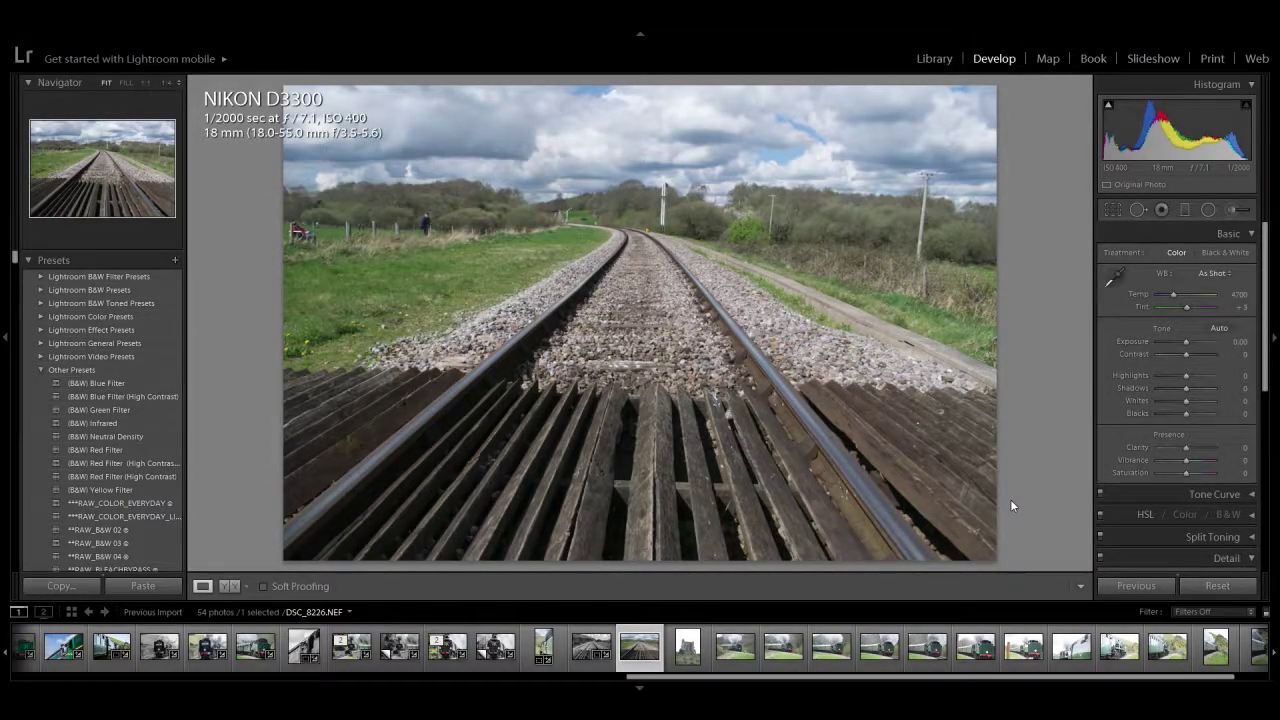
key("Delete")
key("Return")
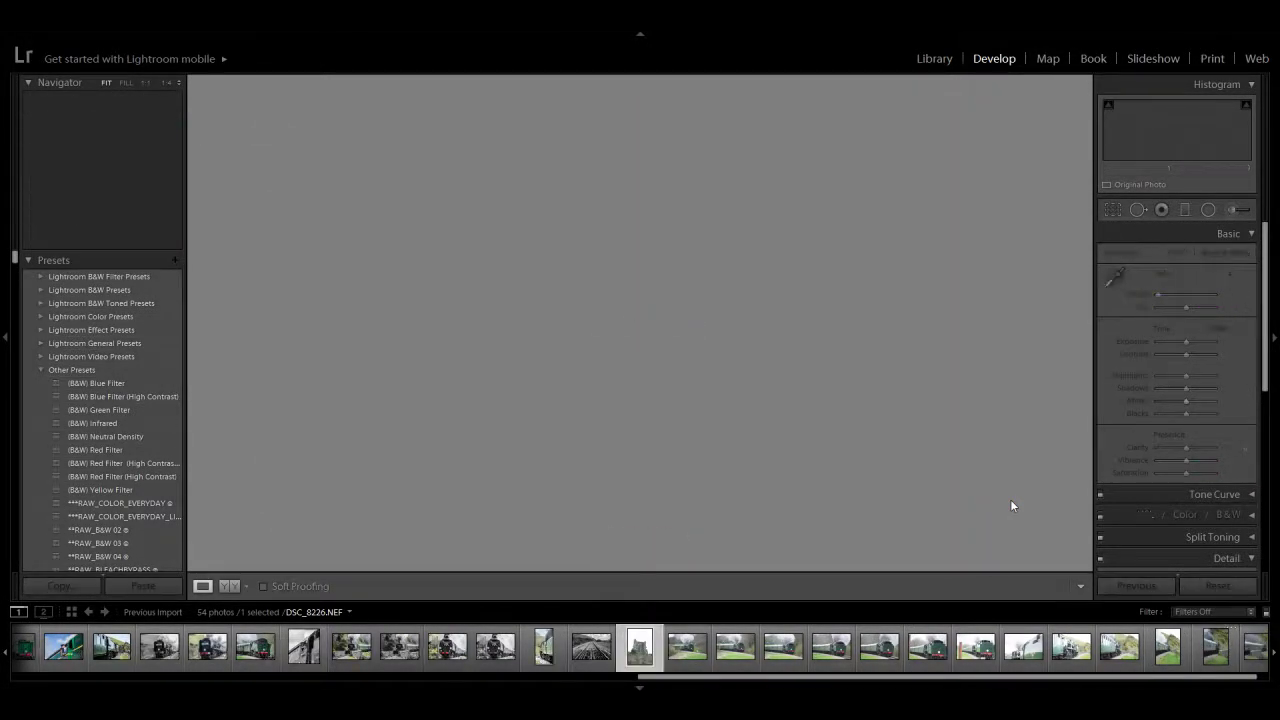
key("Delete")
key("Return")
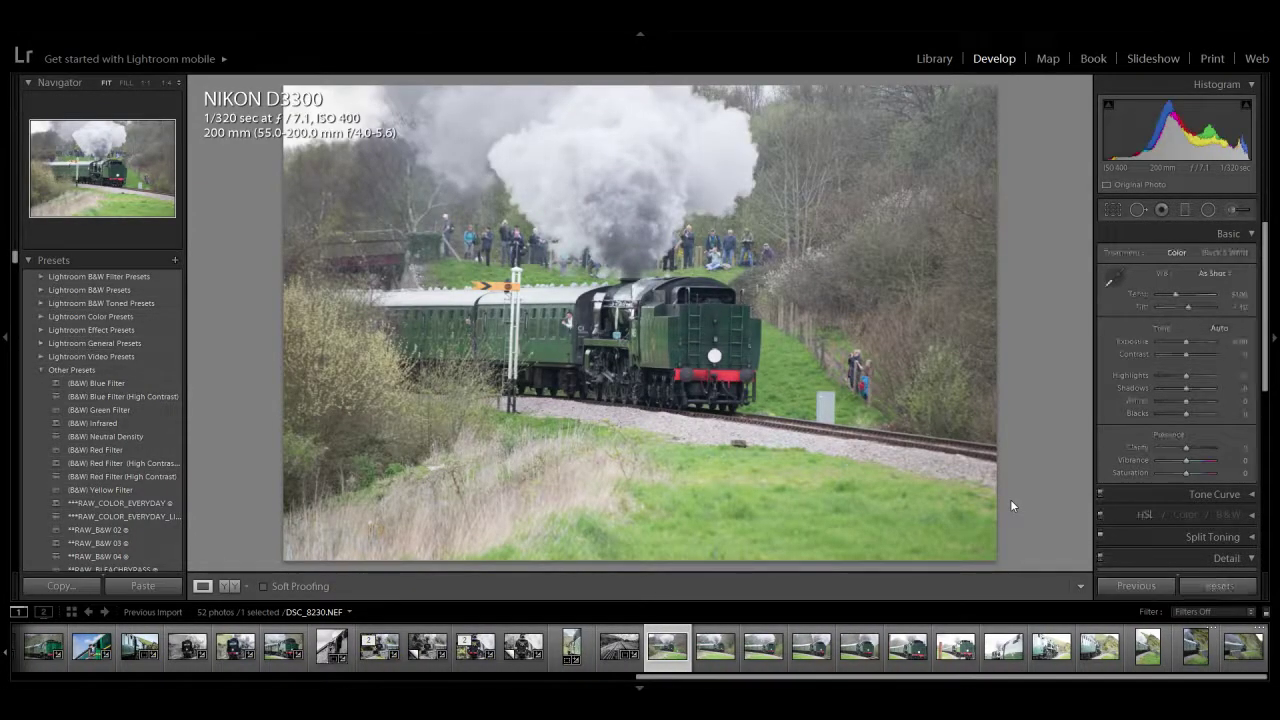
Step: Delete the approaching green train shots from DSC_8230 through DSC_8236
key("Delete")
key("Return")
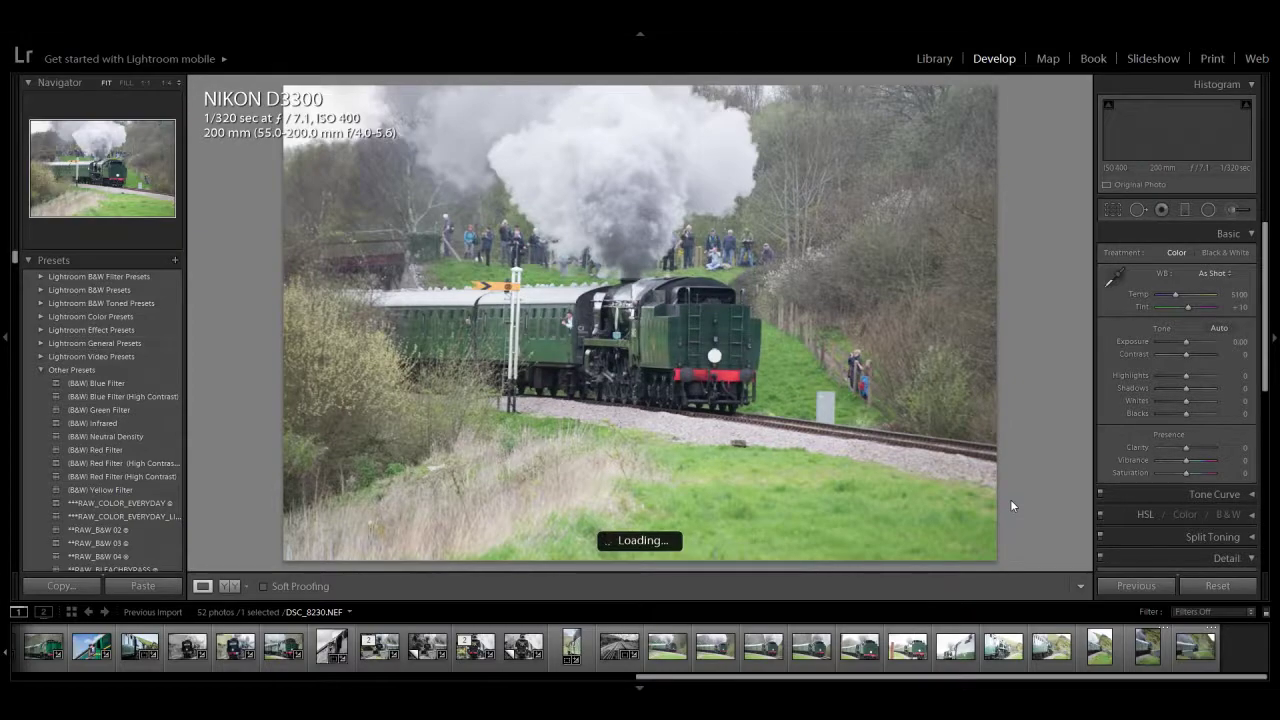
key("Delete")
key("Return")
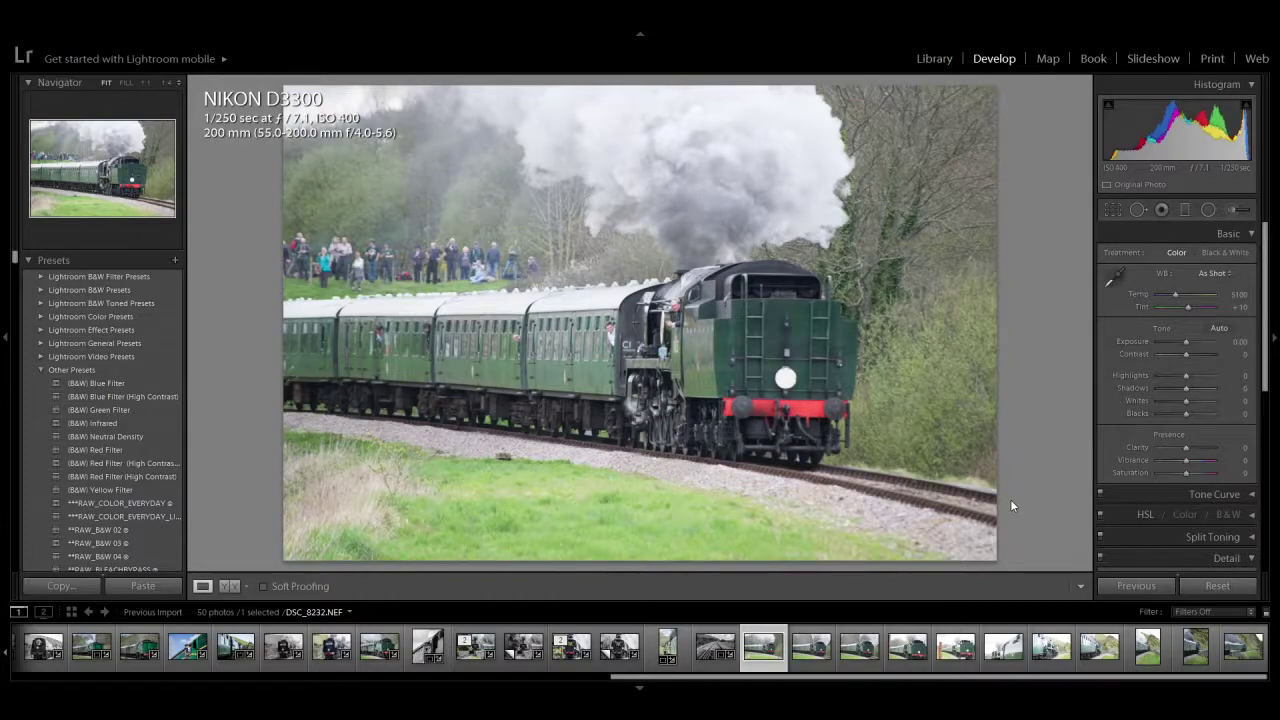
key("Delete")
key("Return")
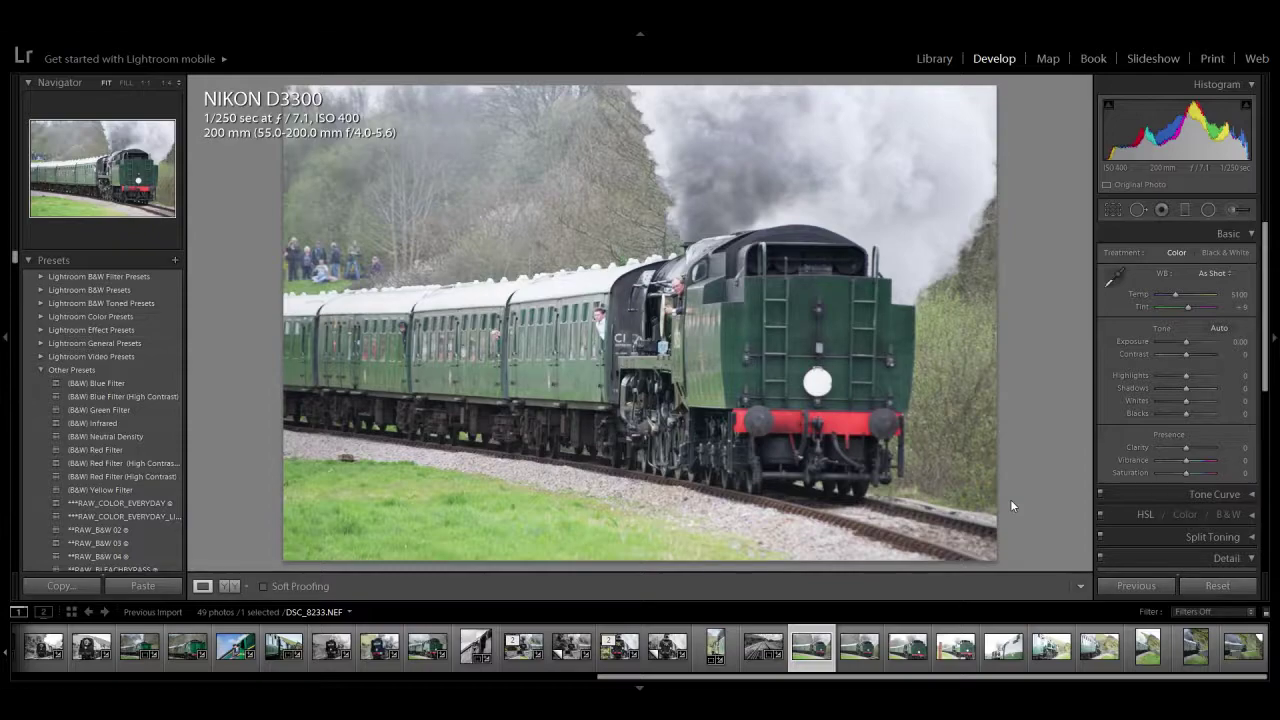
key("Delete")
key("Return")
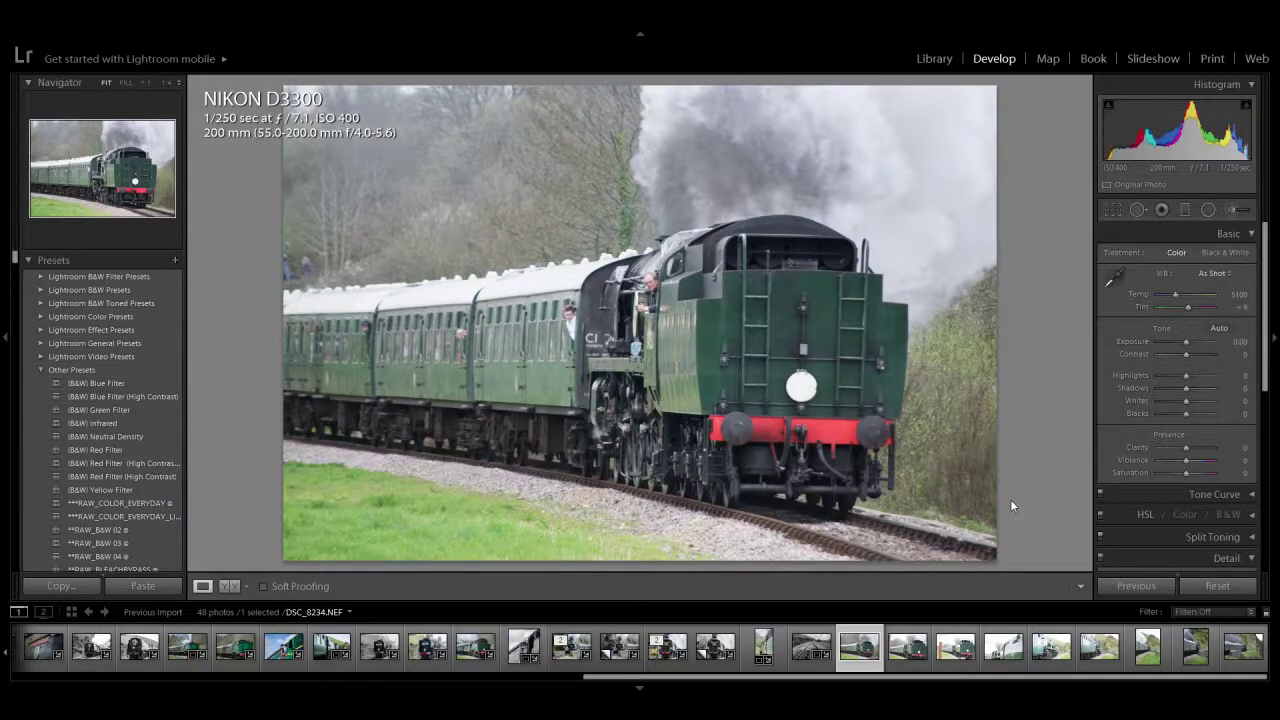
key("Delete")
key("Return")
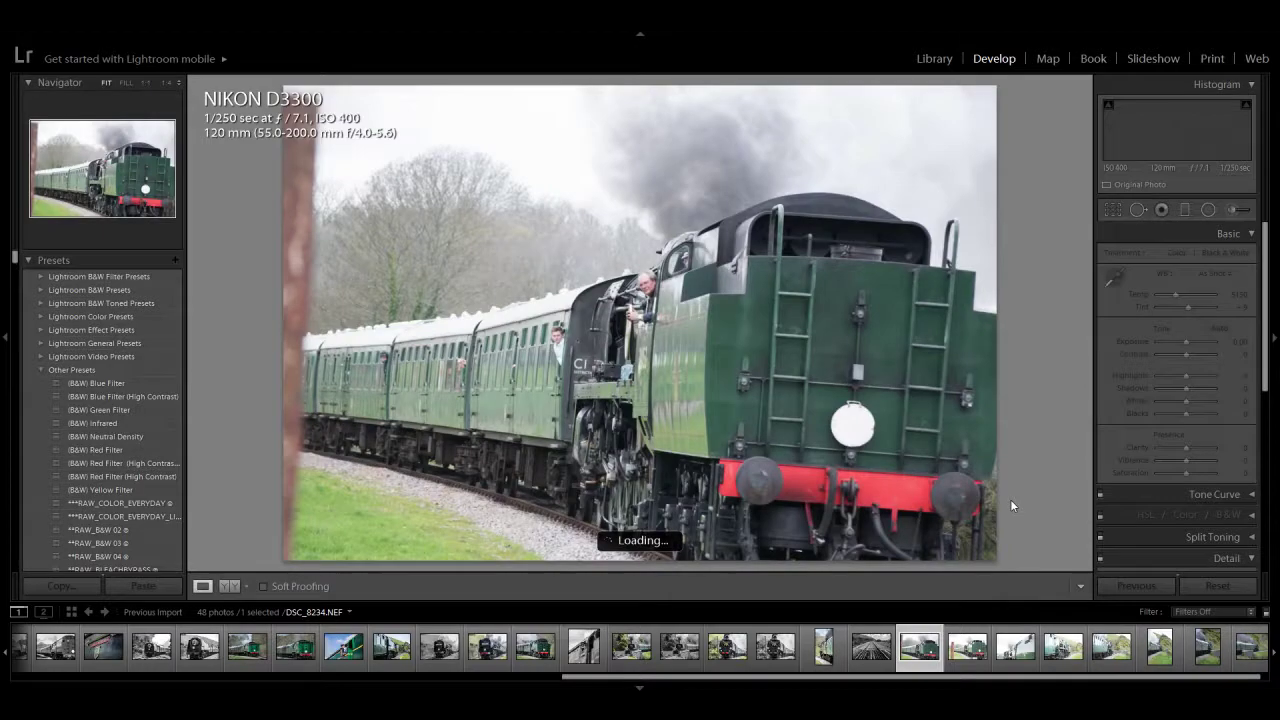
key("Delete")
key("Return")
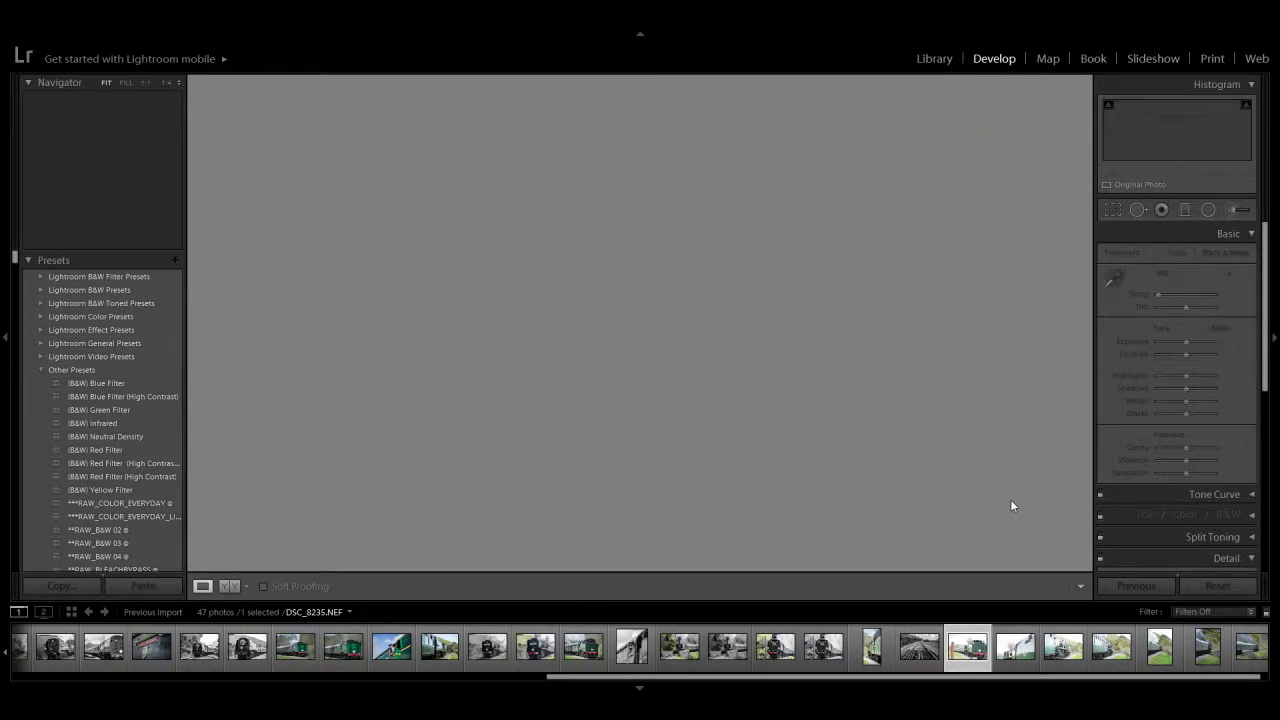
key("Delete")
key("Return")
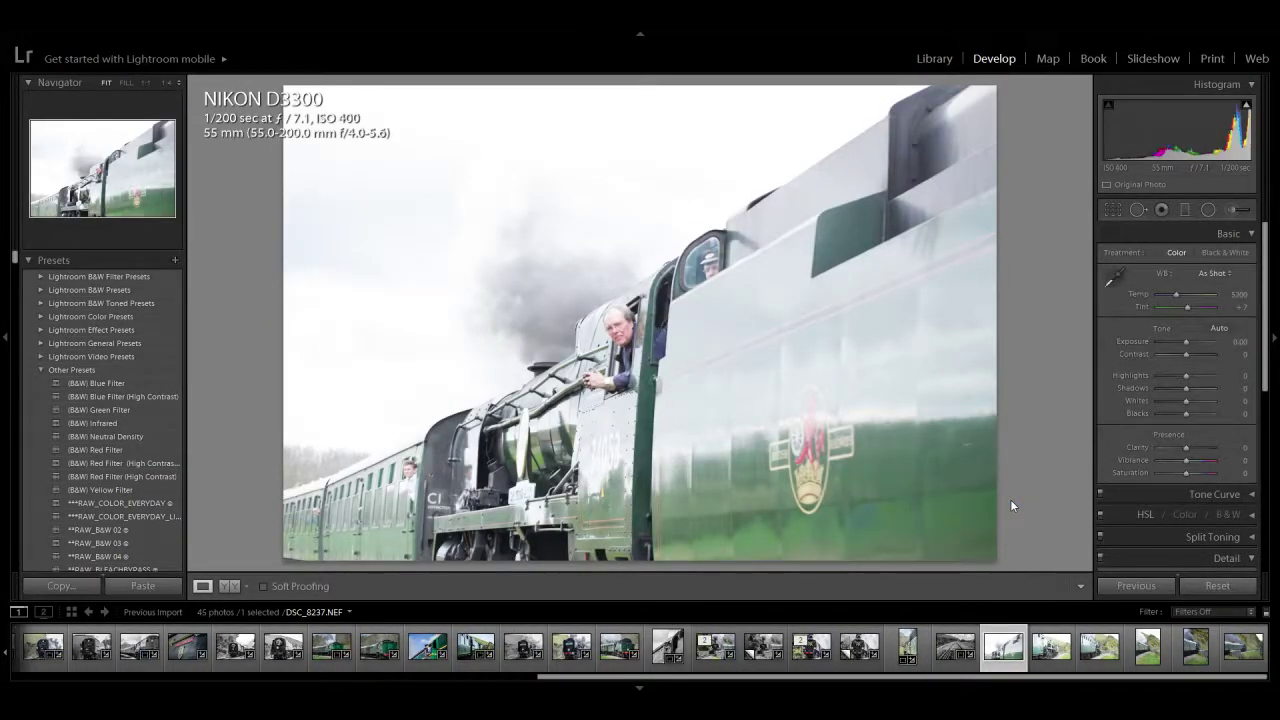
Step: Delete the remaining shots of the train passing and leaving along the hillside, DSC_8237 through DSC_8243
key("Delete")
key("Return")
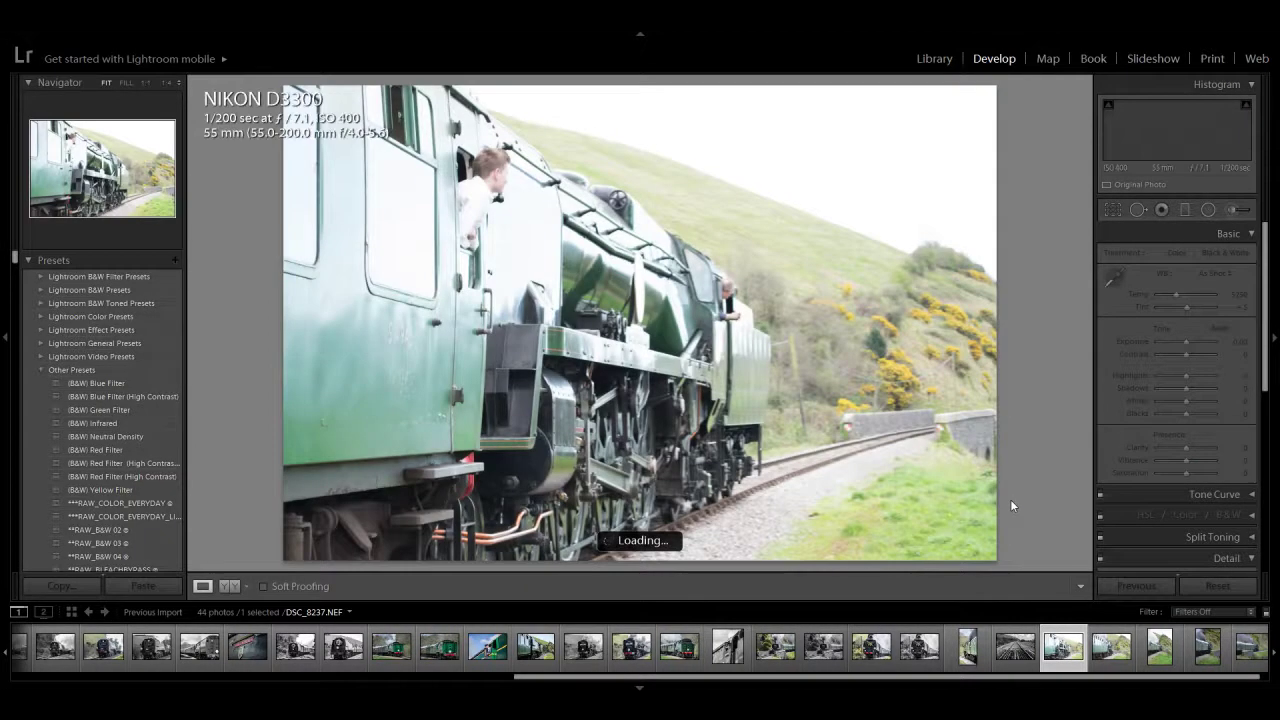
key("Delete")
key("Return")
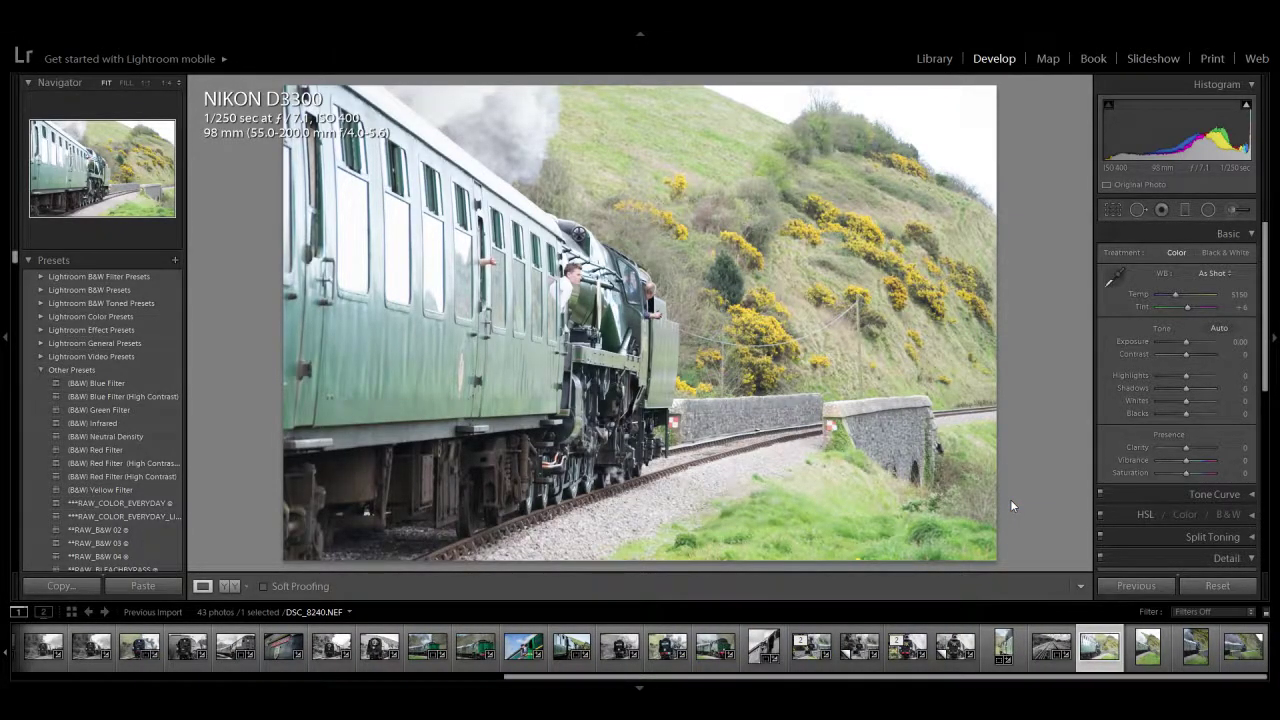
key("Delete")
key("alt+BackSpace")
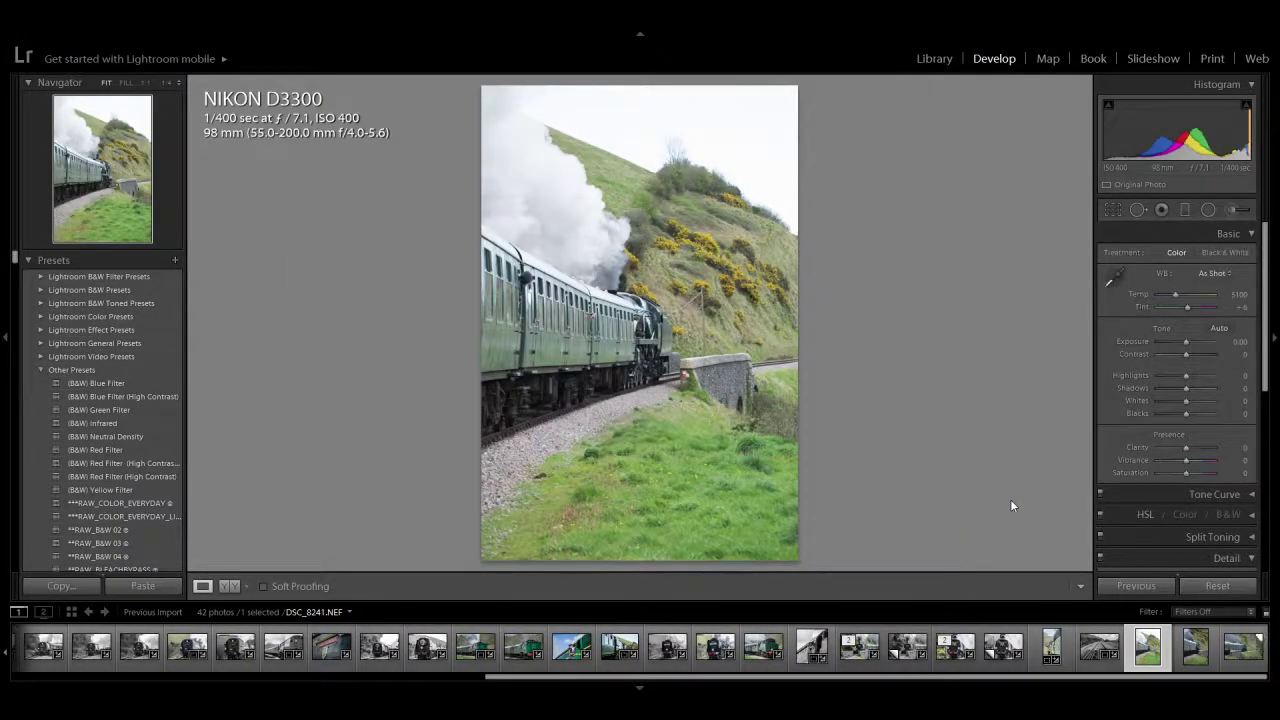
key("Delete")
key("Return")
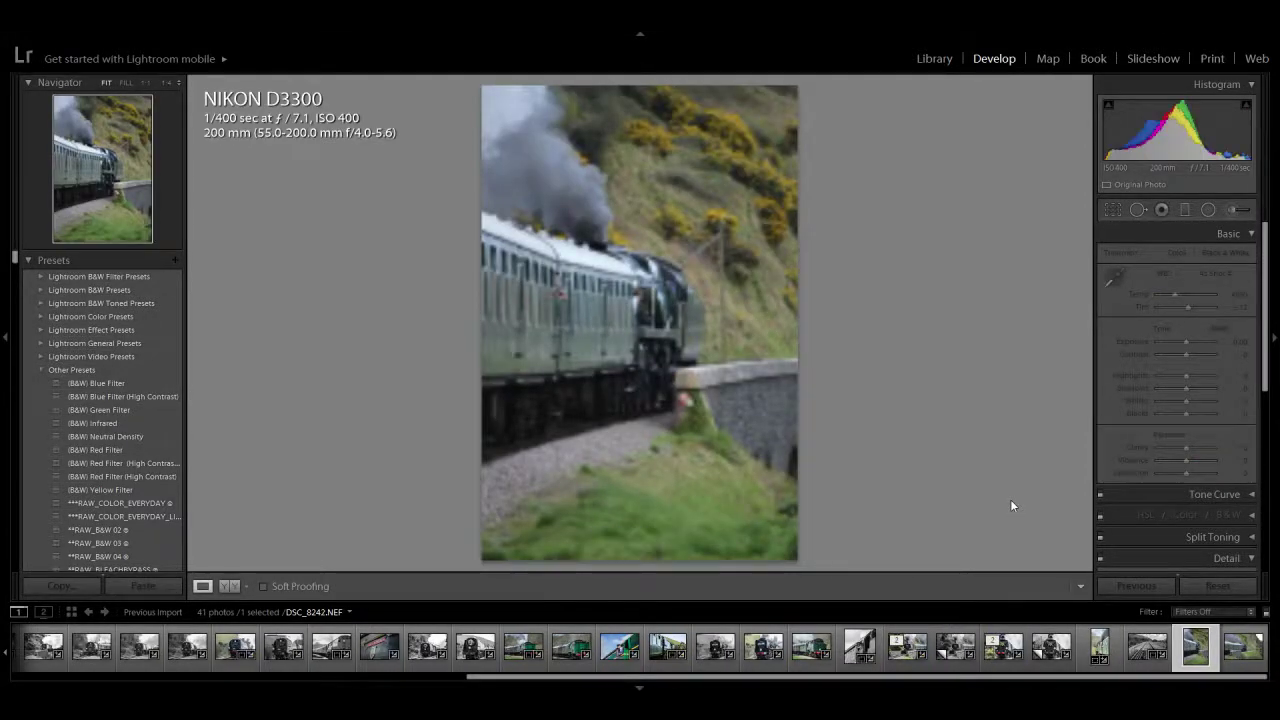
key("Delete")
key("Return")
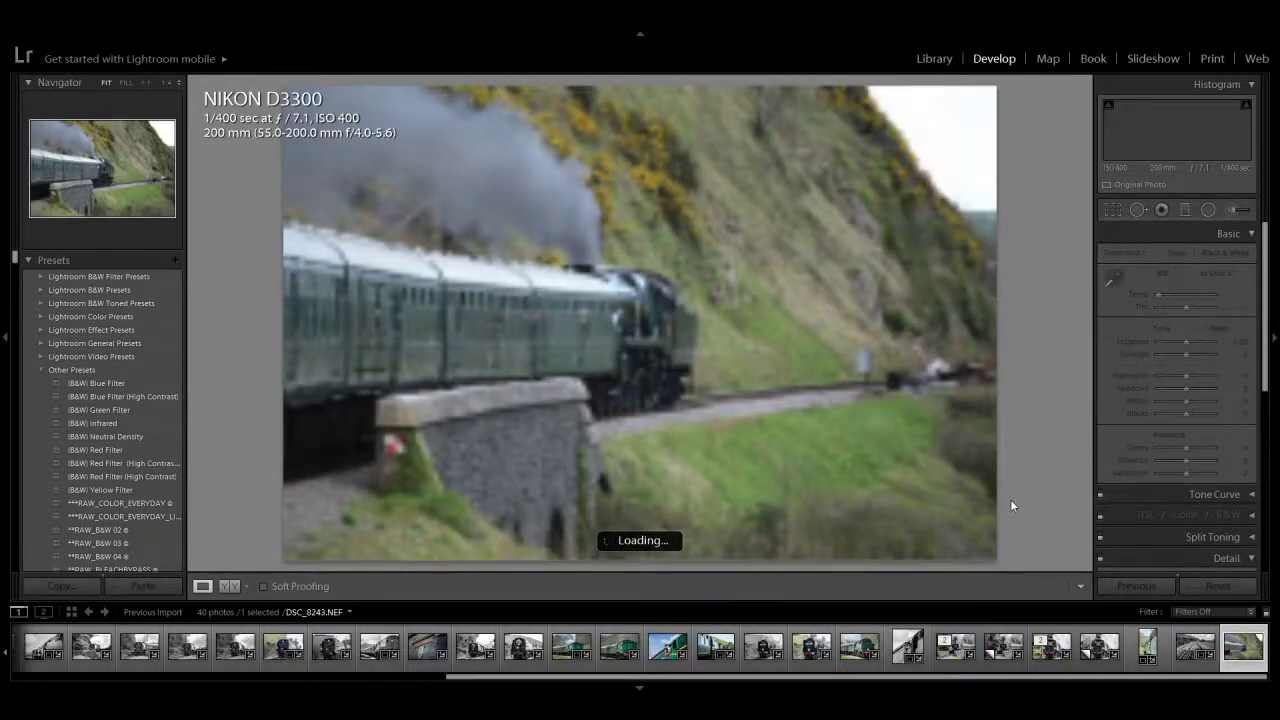
key("Delete")
key("Return")
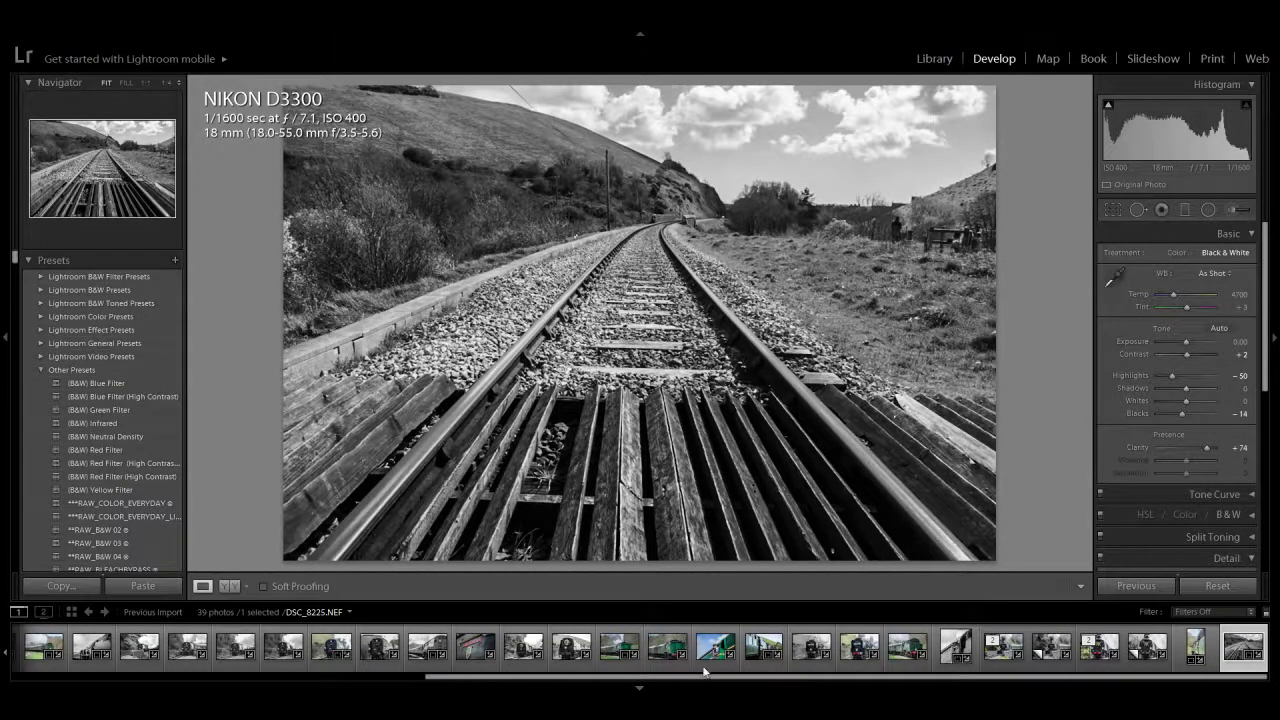
Step: View the colour version of the Golden Arrow locomotive photo DSC_8212
left_click(571, 646)
left_click(1097, 657)
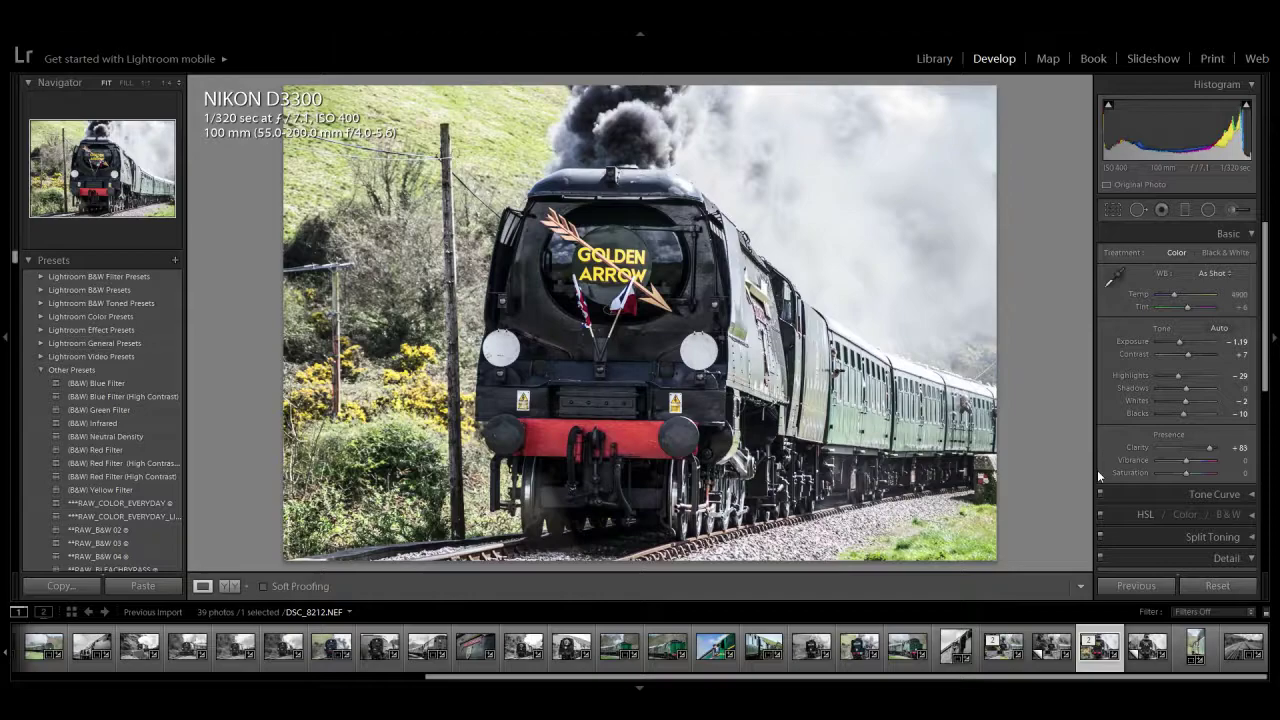
key("super+a")
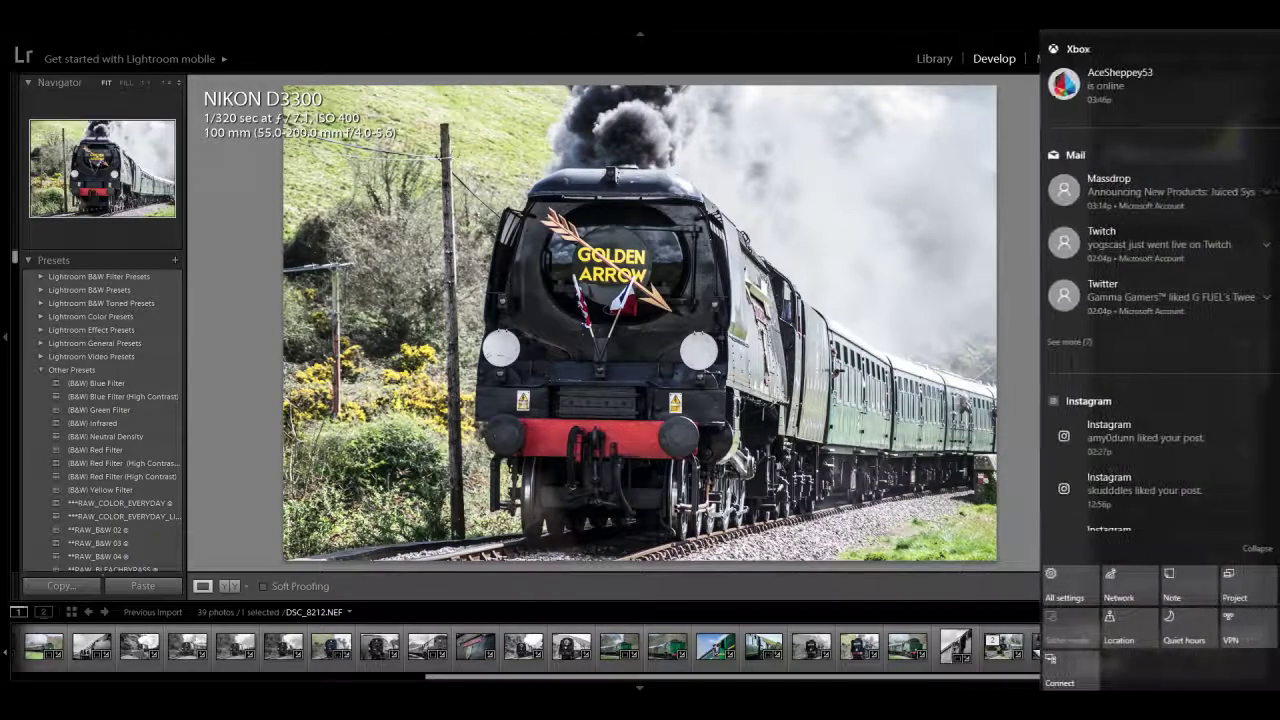
key("super+a")
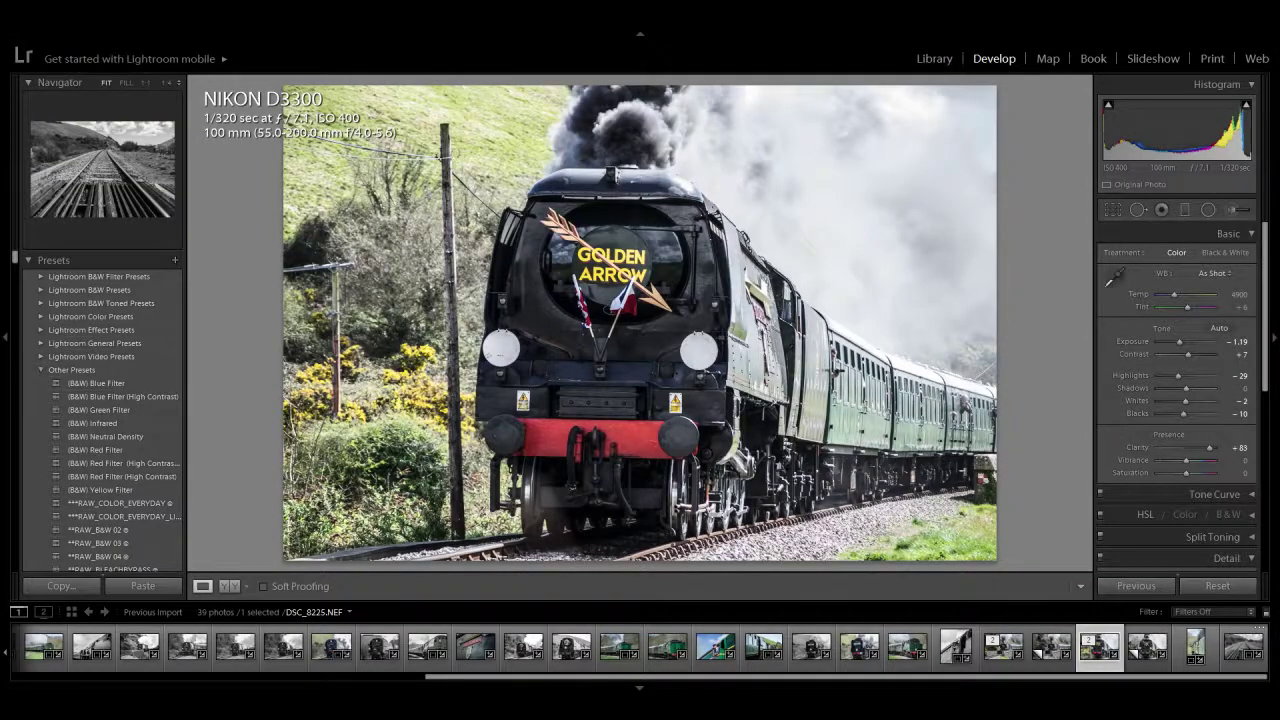